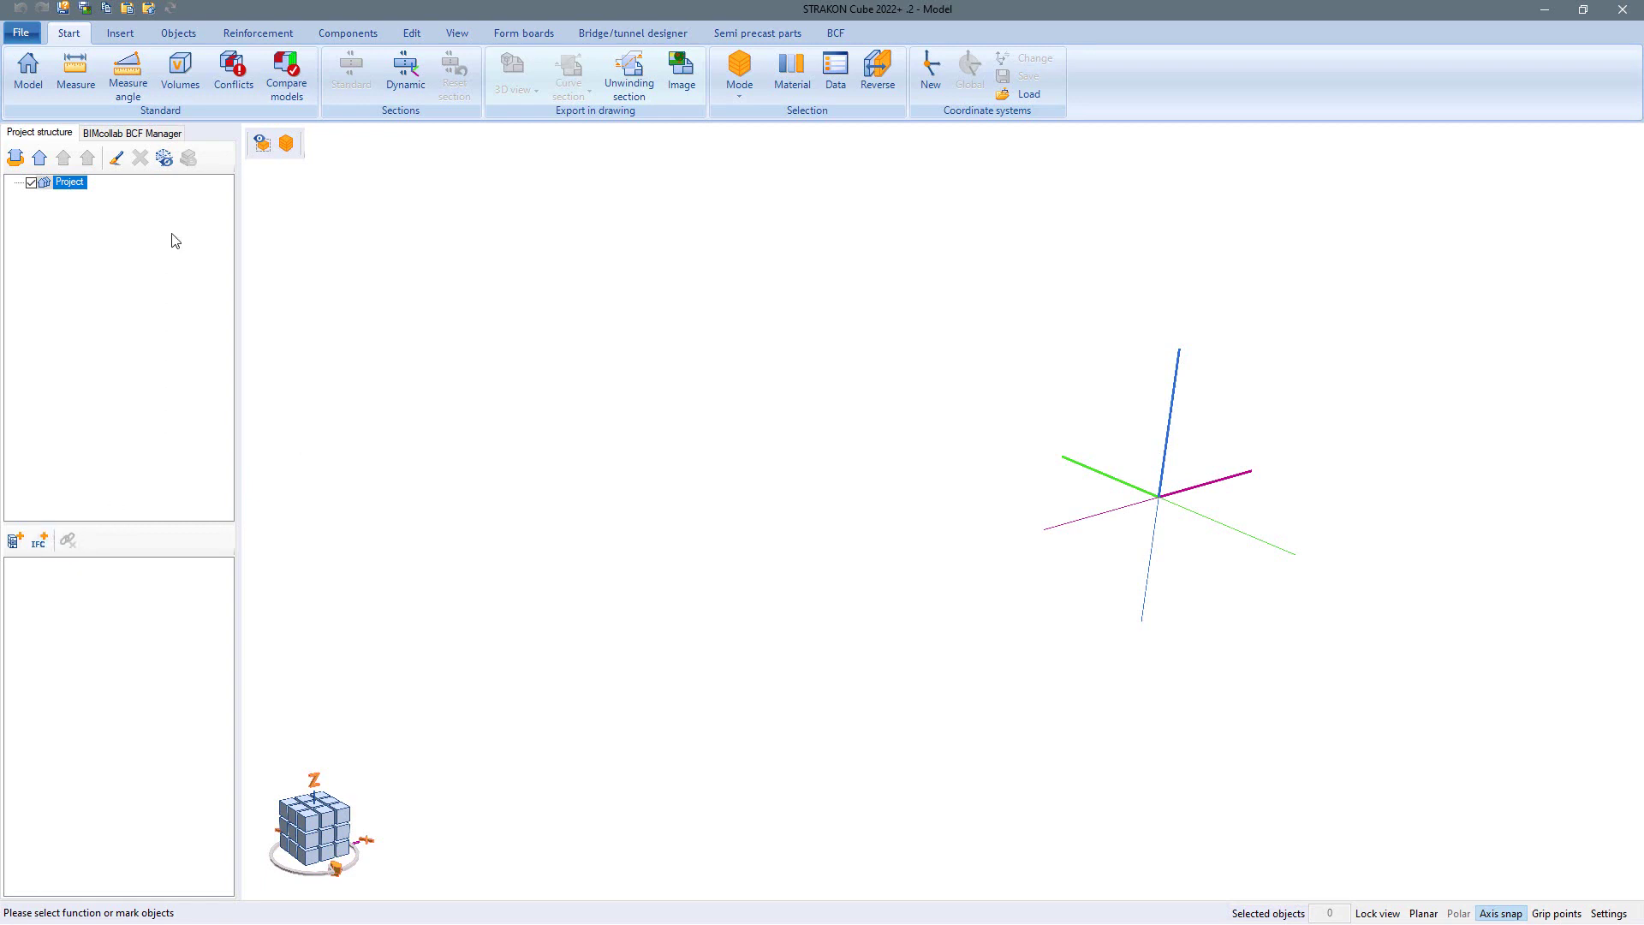
# Import "Building A + B, Ground floor and reinforcement.ifc" from the Cube-Reinforcement 2022+ folder, accepting the proposed material assignments.
pyautogui.click(120, 39)
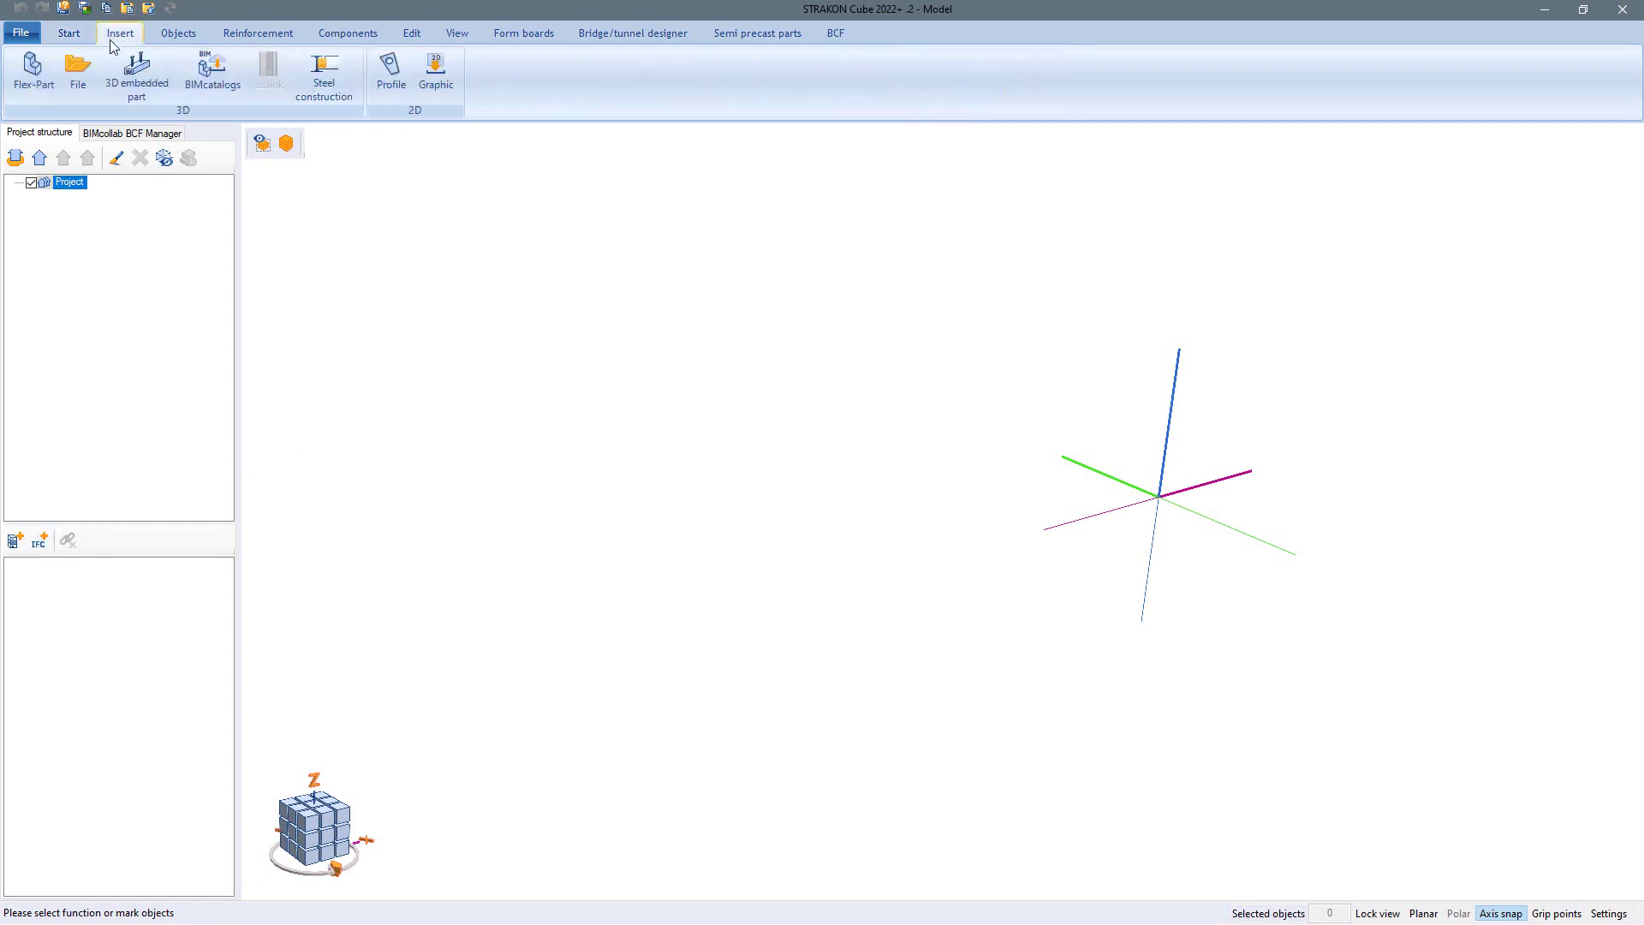
pyautogui.click(82, 84)
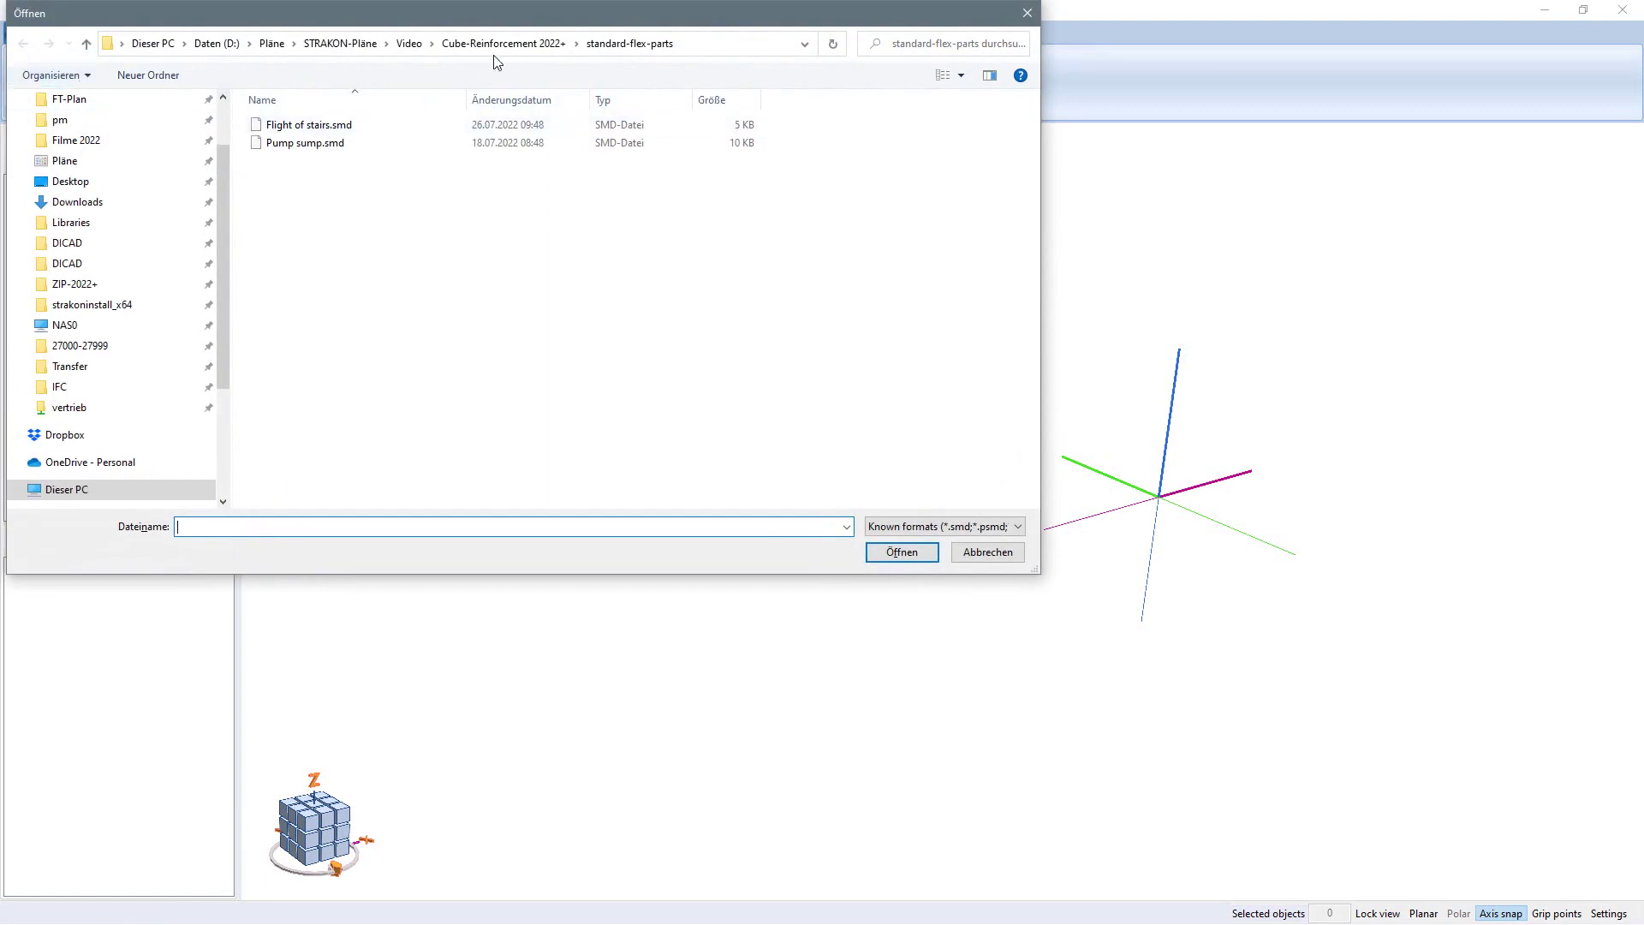
pyautogui.click(503, 47)
pyautogui.click(352, 233)
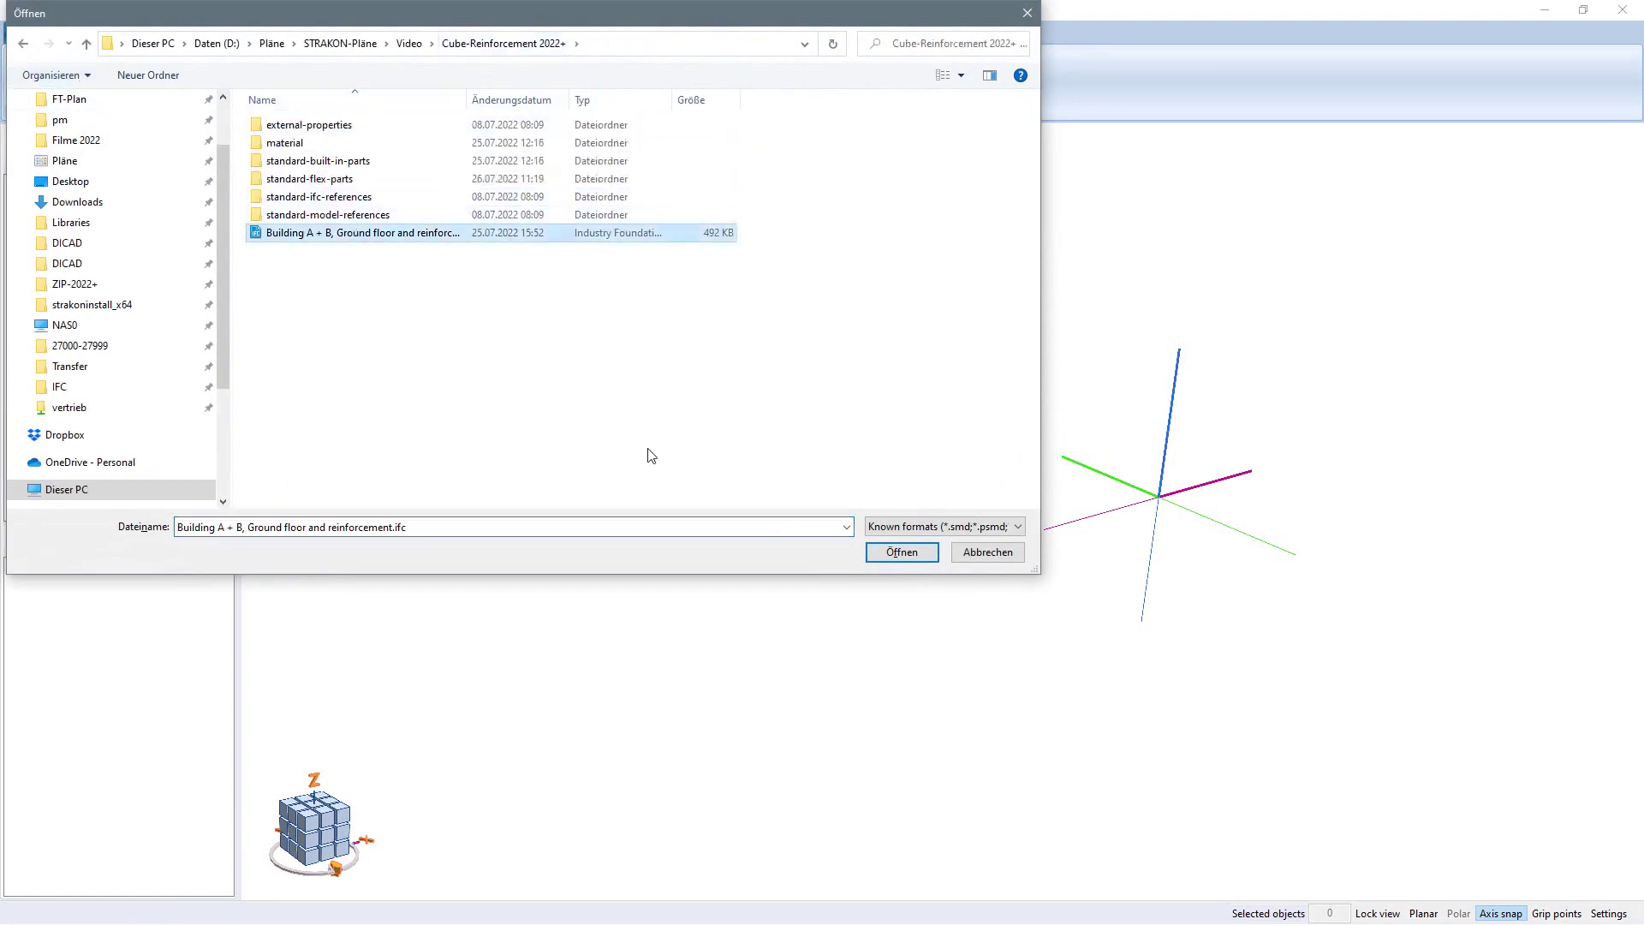
pyautogui.click(895, 554)
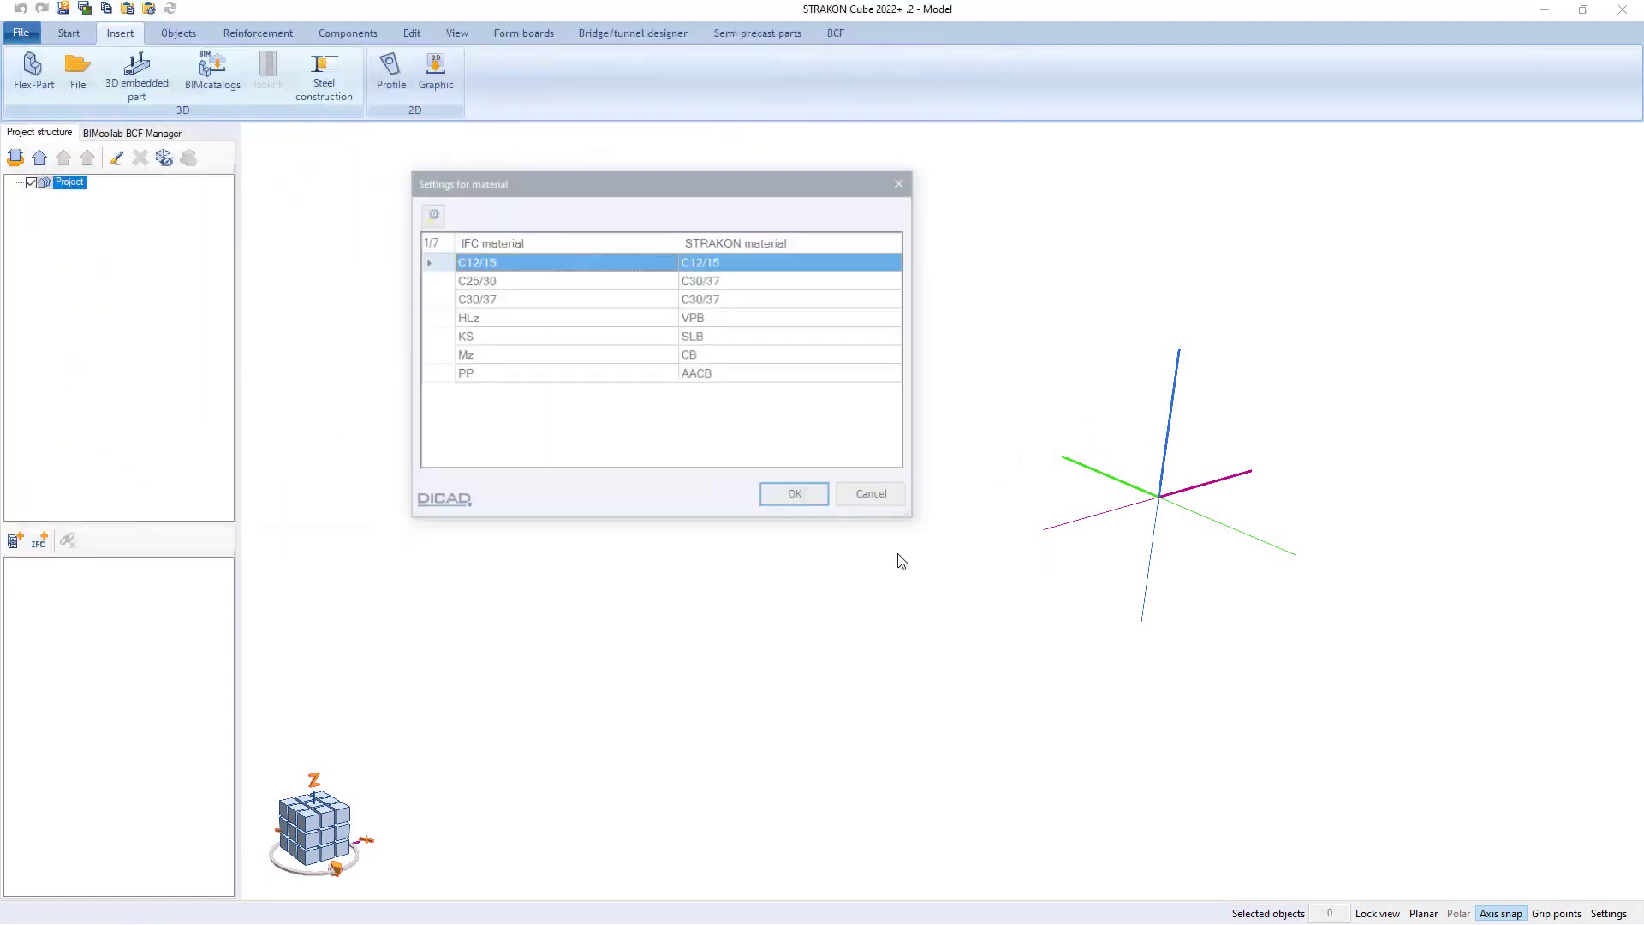
pyautogui.click(797, 498)
pyautogui.click(794, 502)
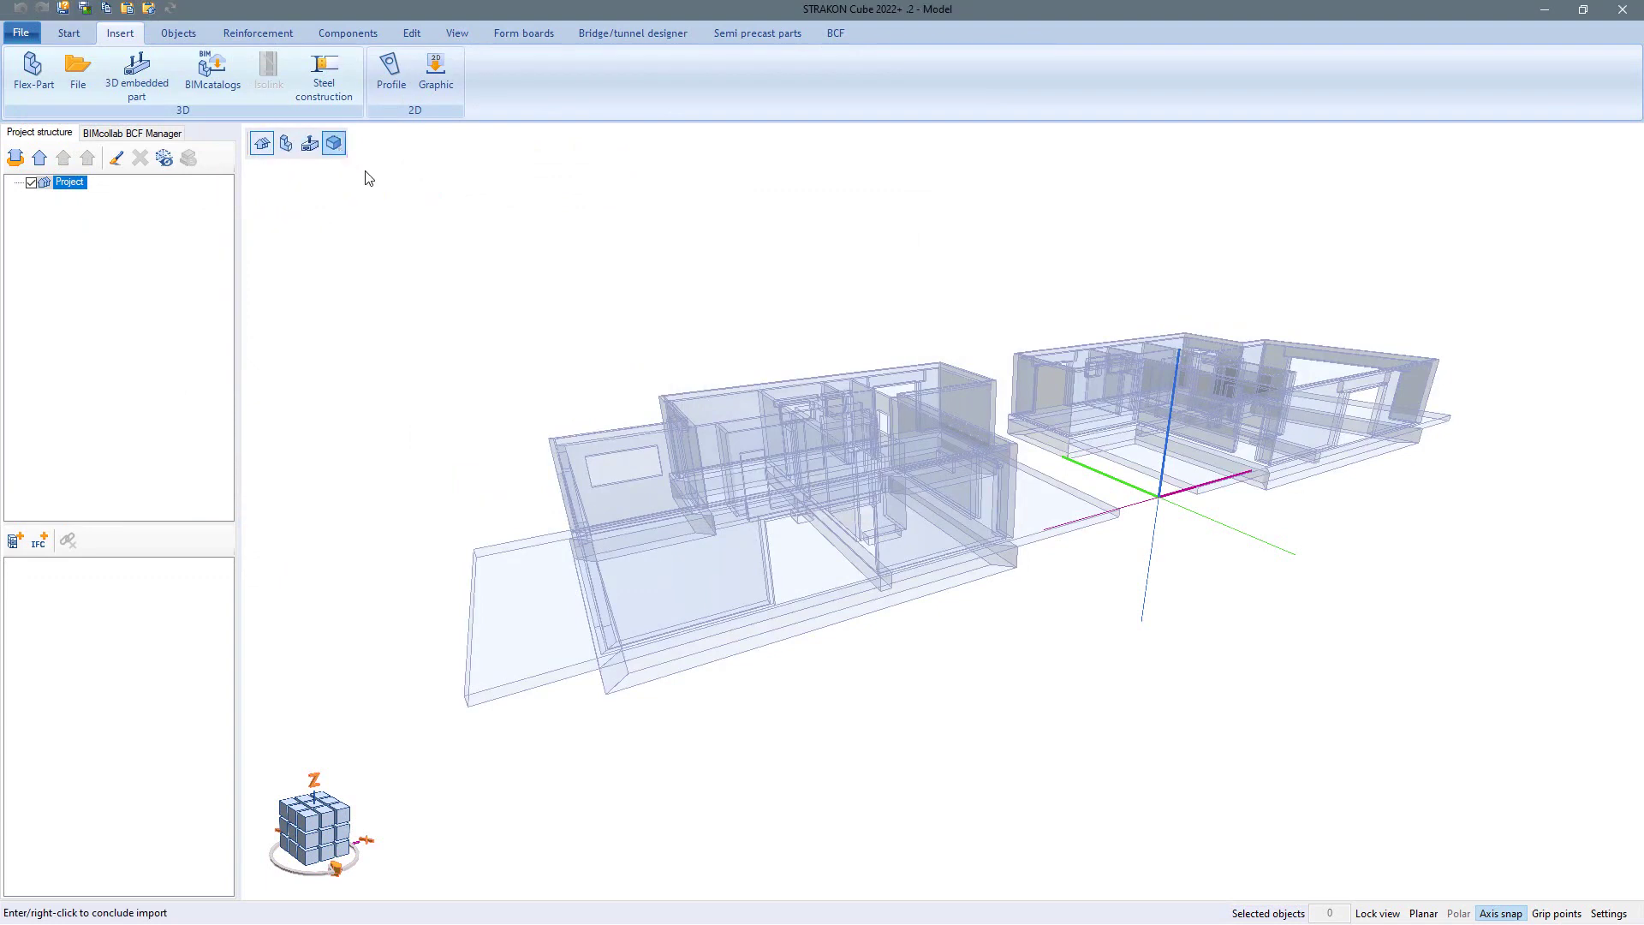
pyautogui.rightClick(574, 245)
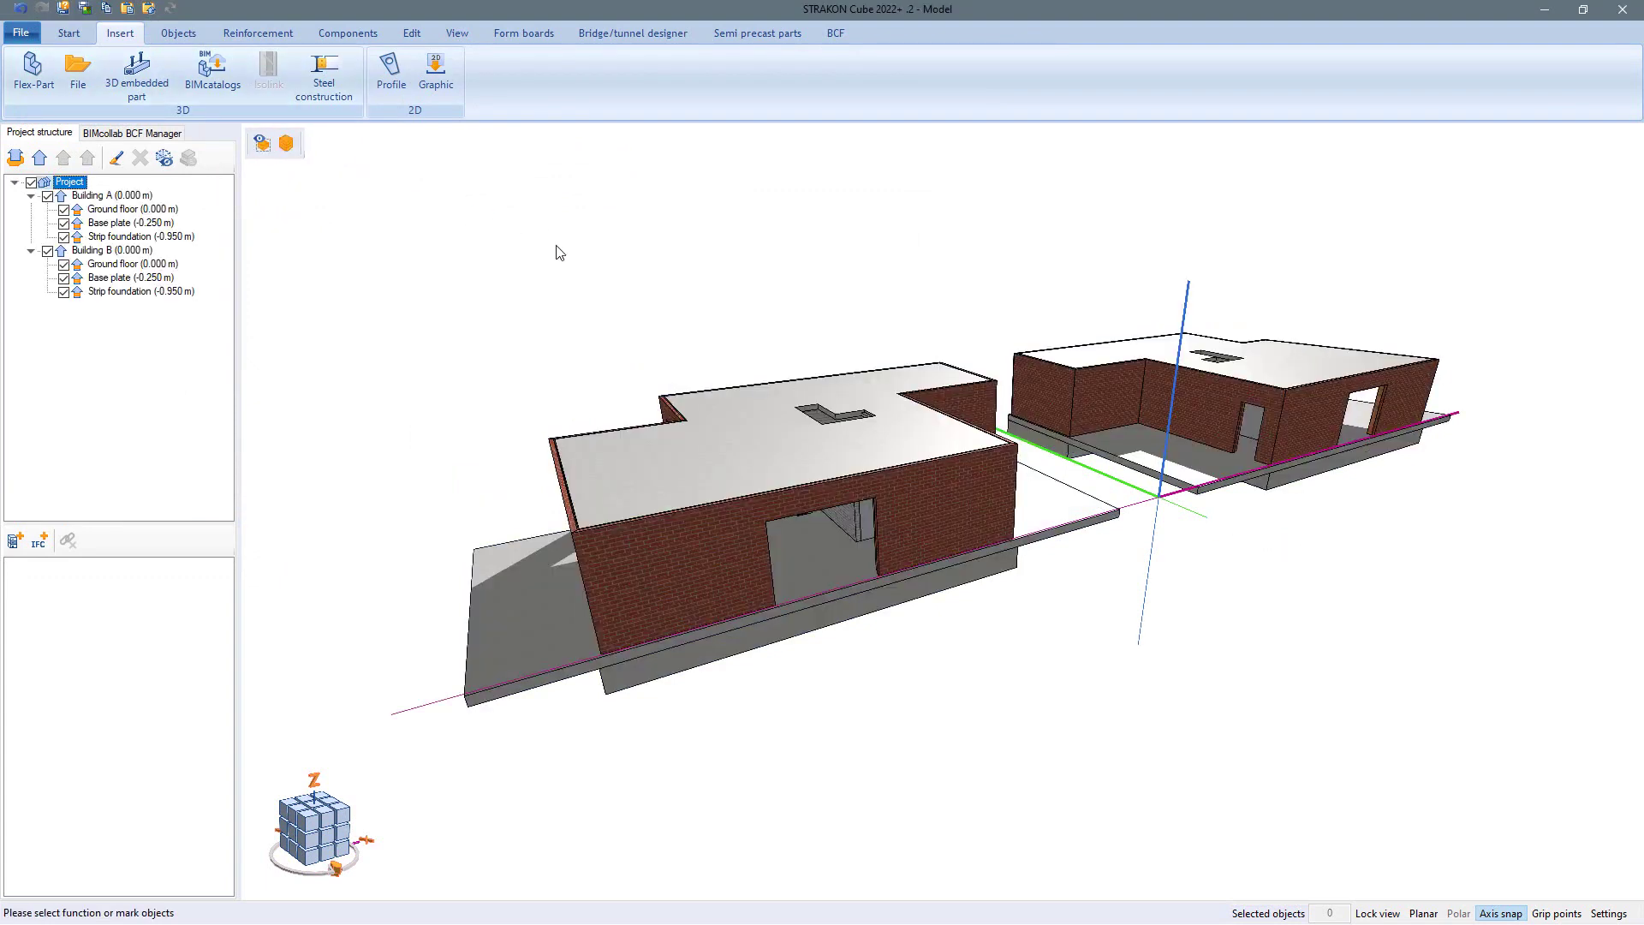
# Switch the model from perspective to parallel display and apply the !Material colors view setting.
pyautogui.click(458, 36)
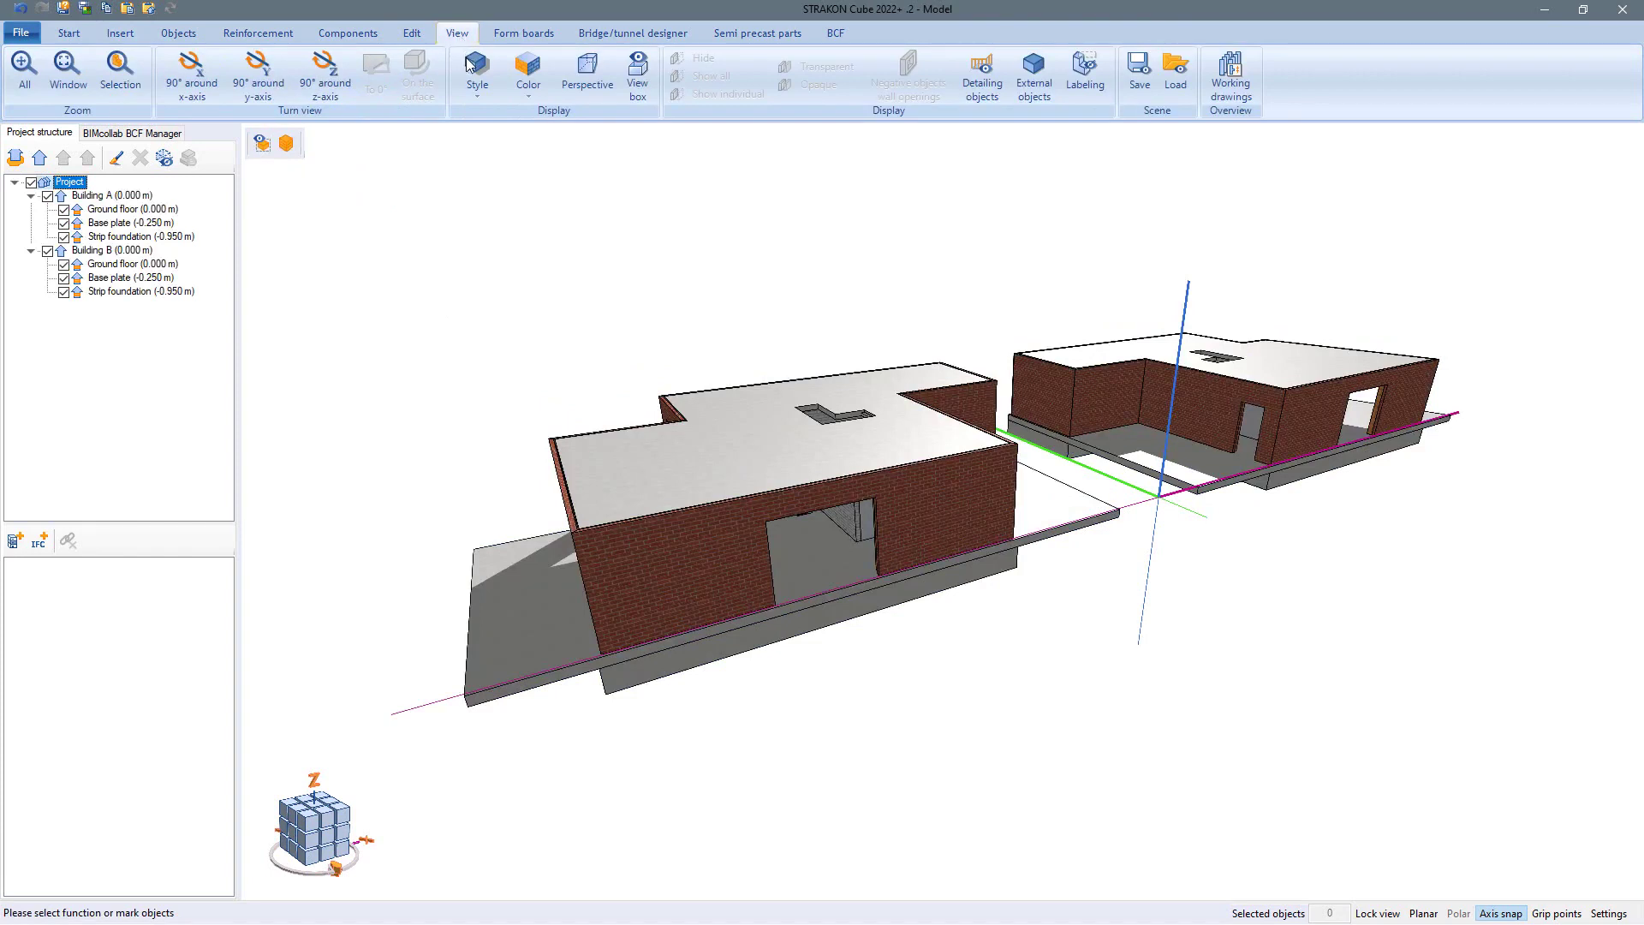
pyautogui.click(585, 81)
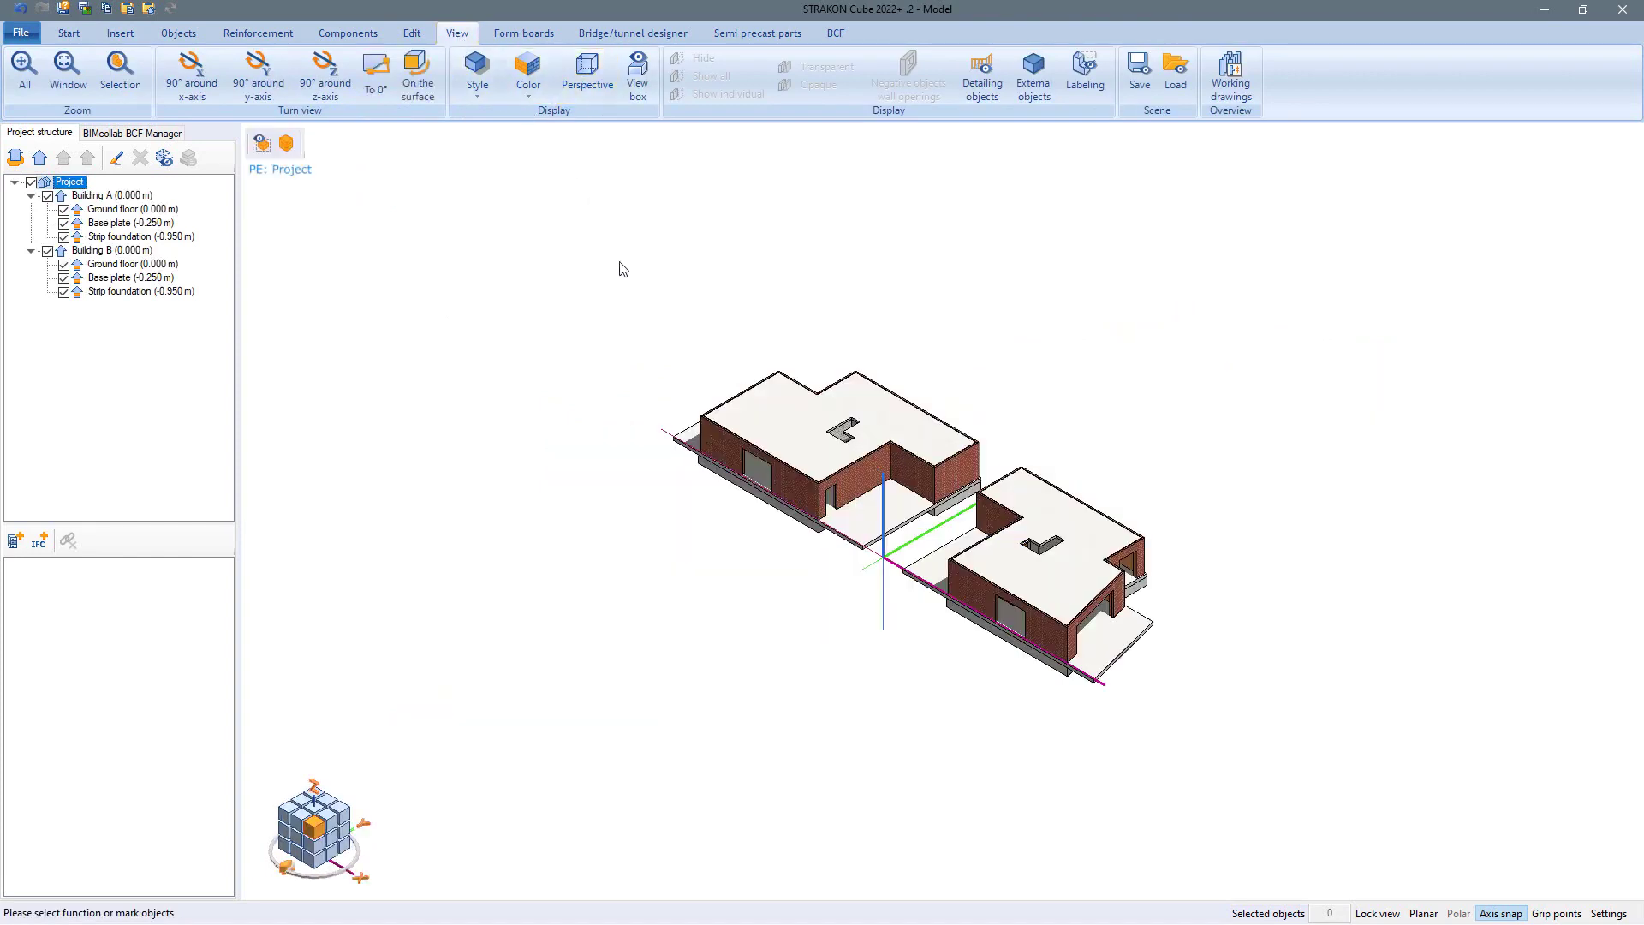
pyautogui.press('v')
pyautogui.click(747, 314)
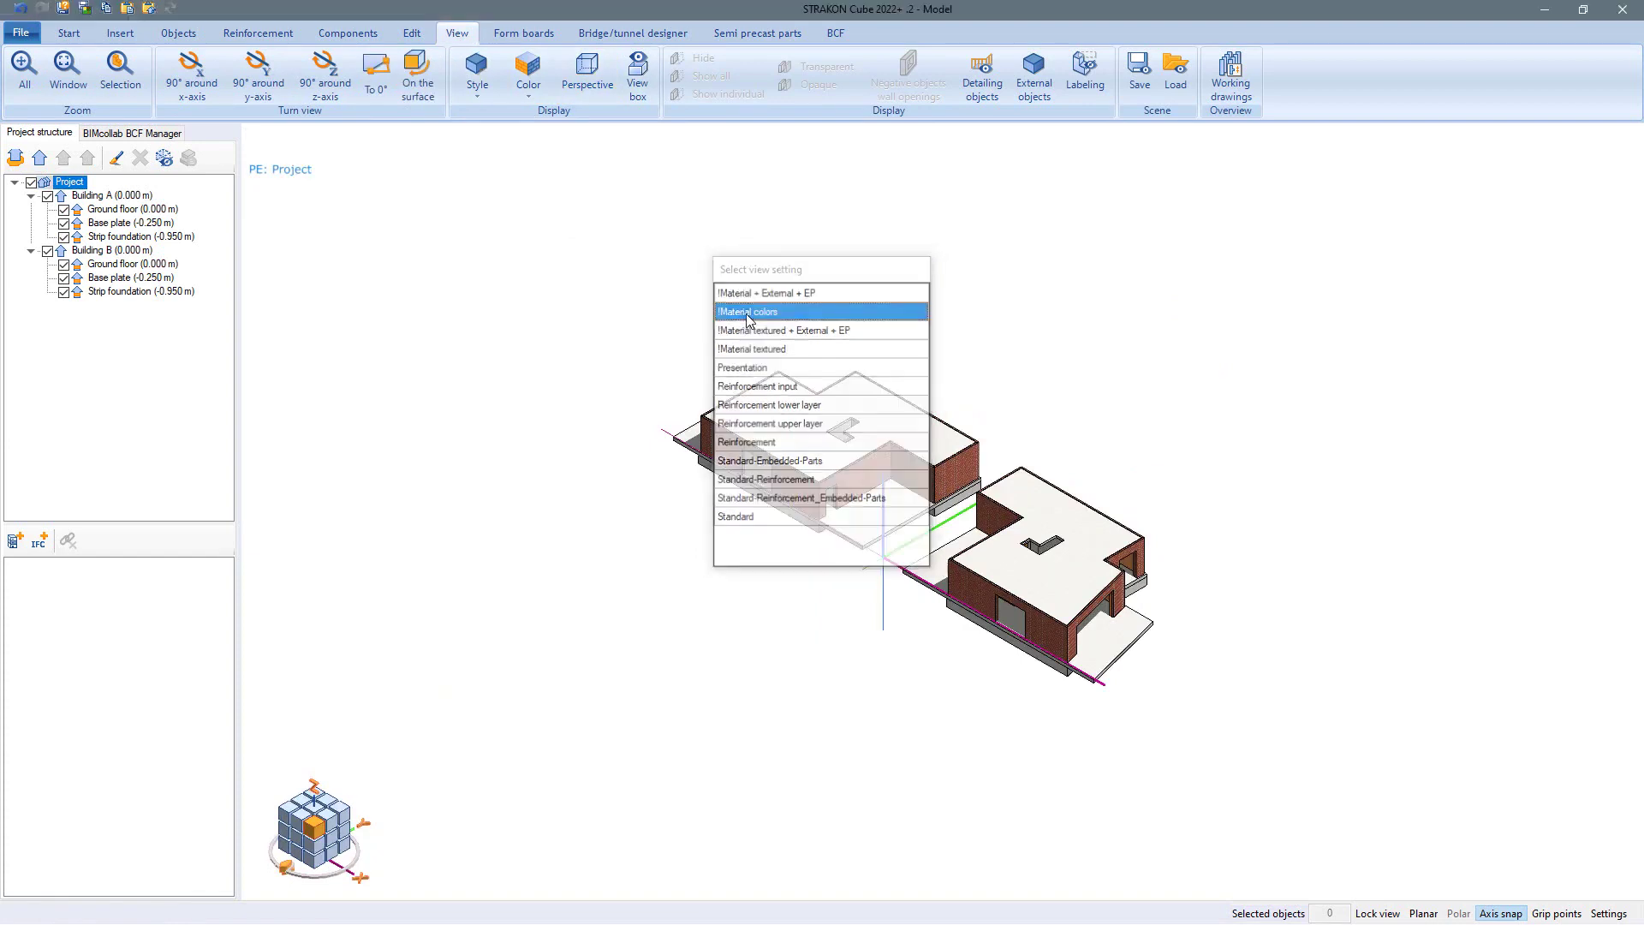
pyautogui.click(748, 313)
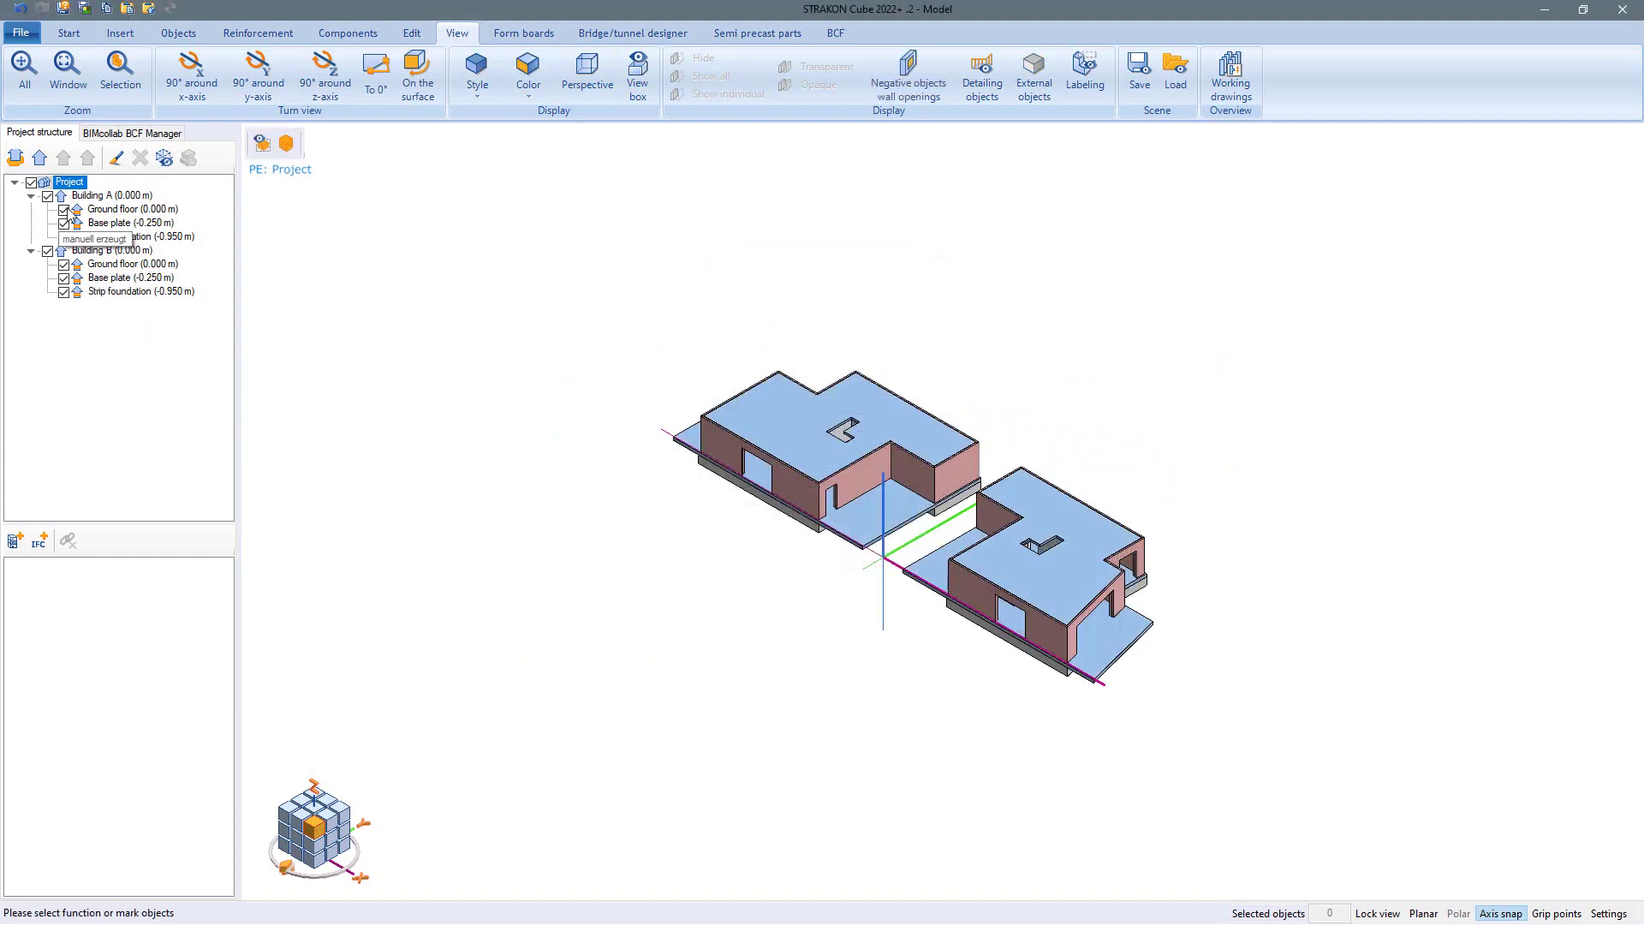
# Hide Building A's ground floor and strip foundation and all of Building B, and make Building A's base plate the active element.
pyautogui.click(63, 210)
pyautogui.click(63, 236)
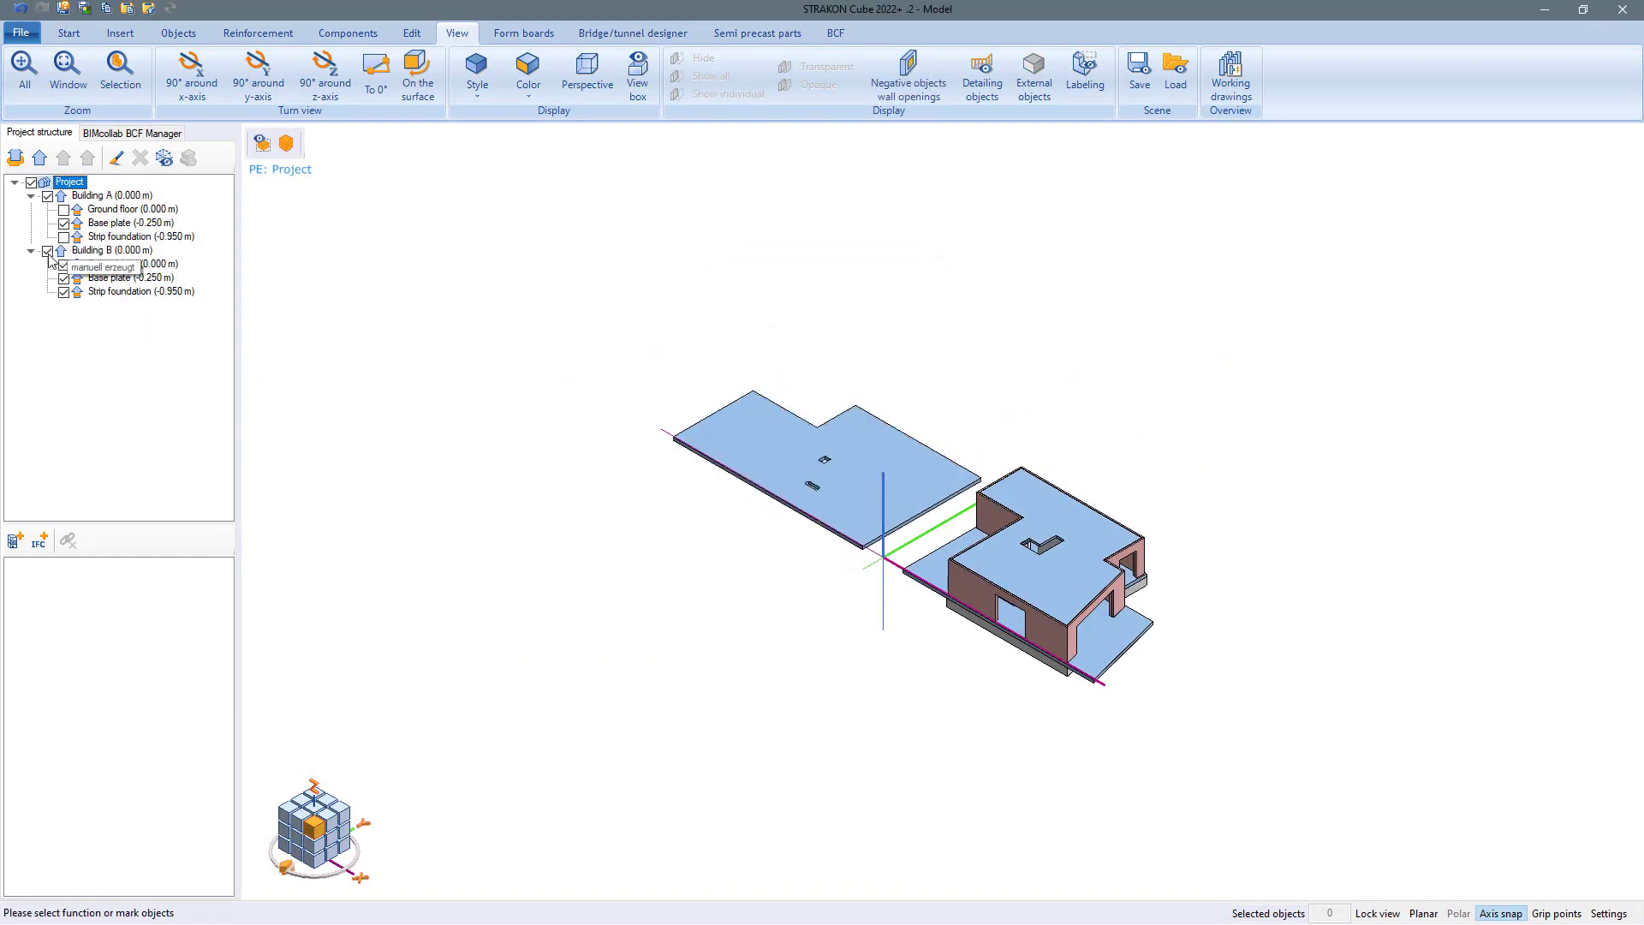
pyautogui.click(48, 251)
pyautogui.click(120, 224)
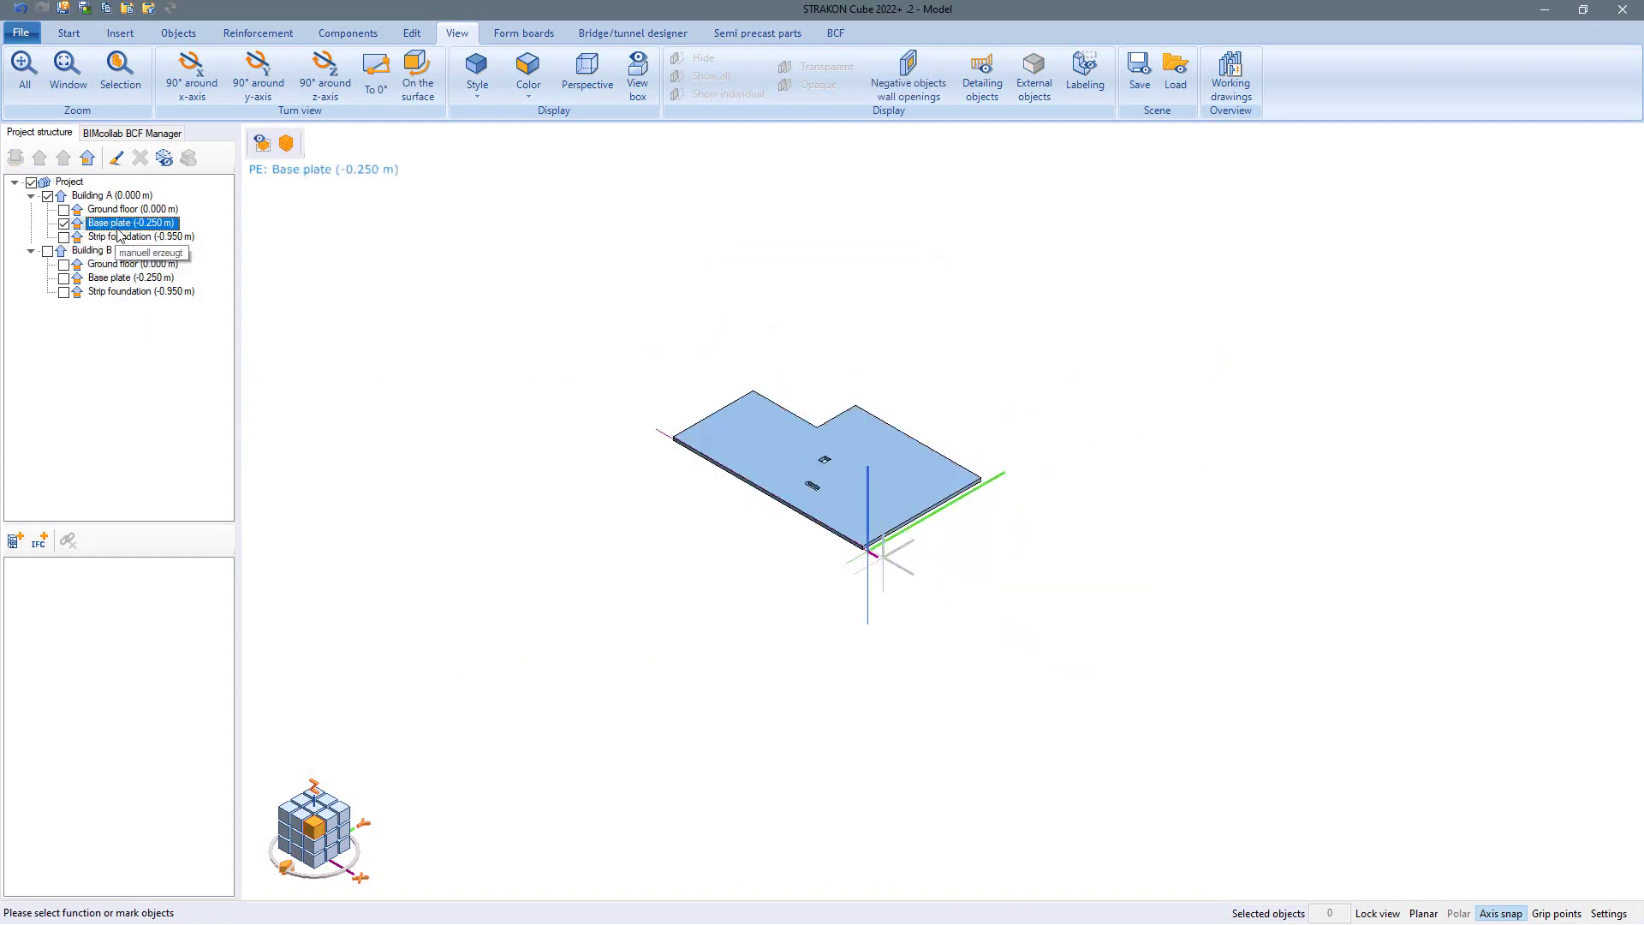
pyautogui.scroll(4, 738, 423)
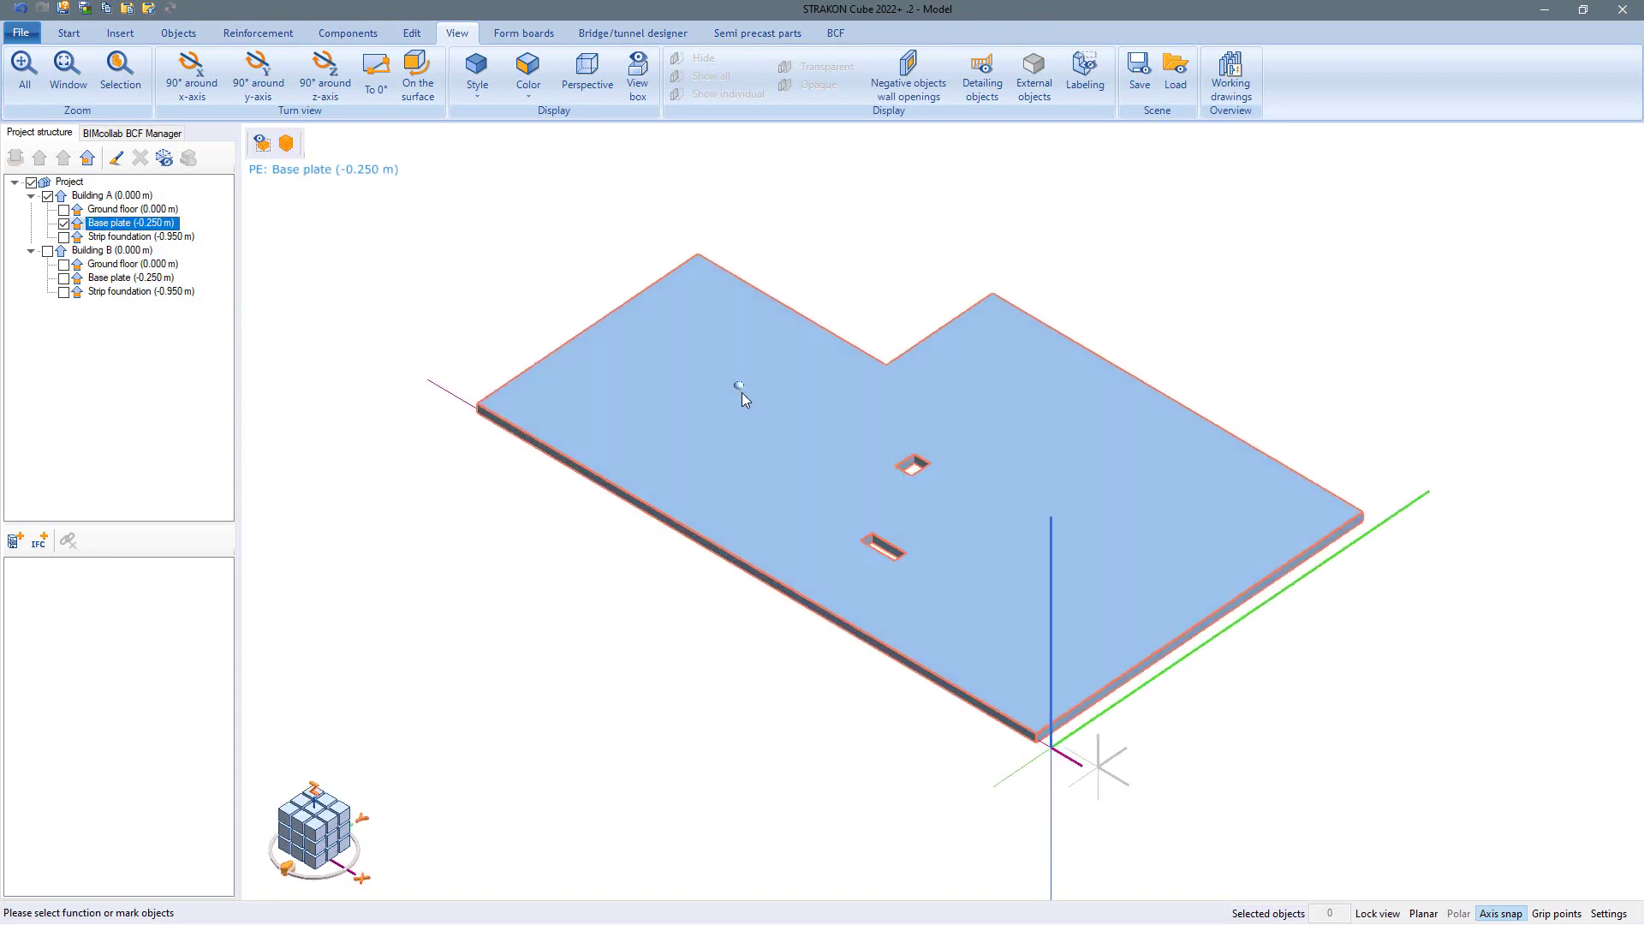
pyautogui.moveTo(741, 393); pyautogui.dragTo(1148, 502, button='middle')
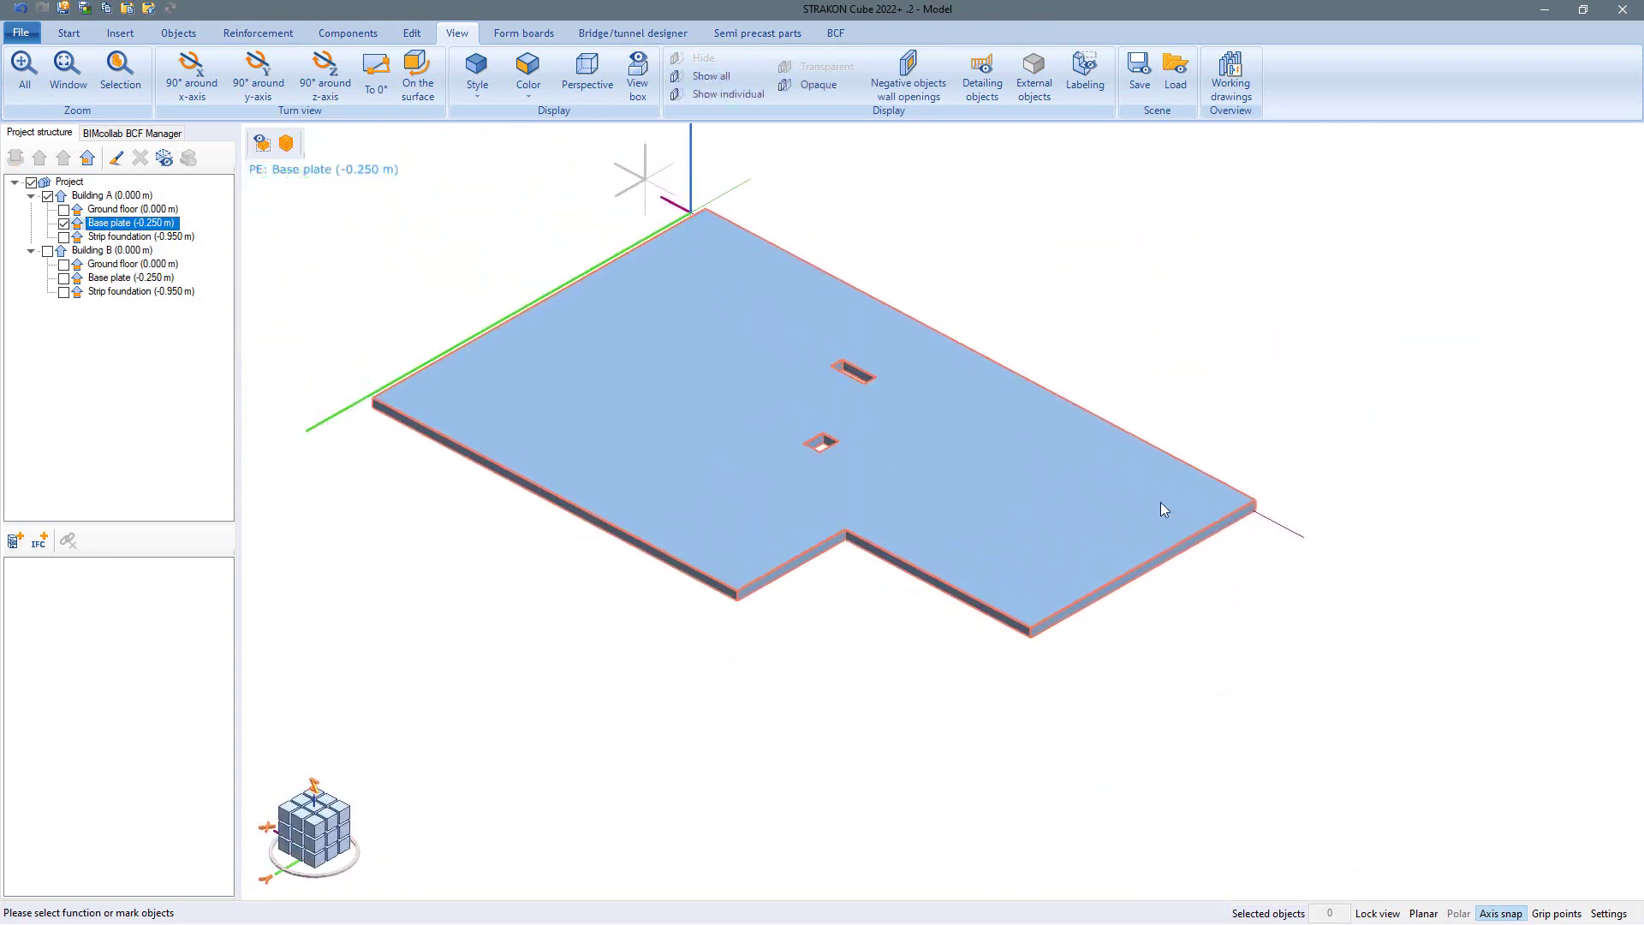
pyautogui.scroll(5, 998, 475)
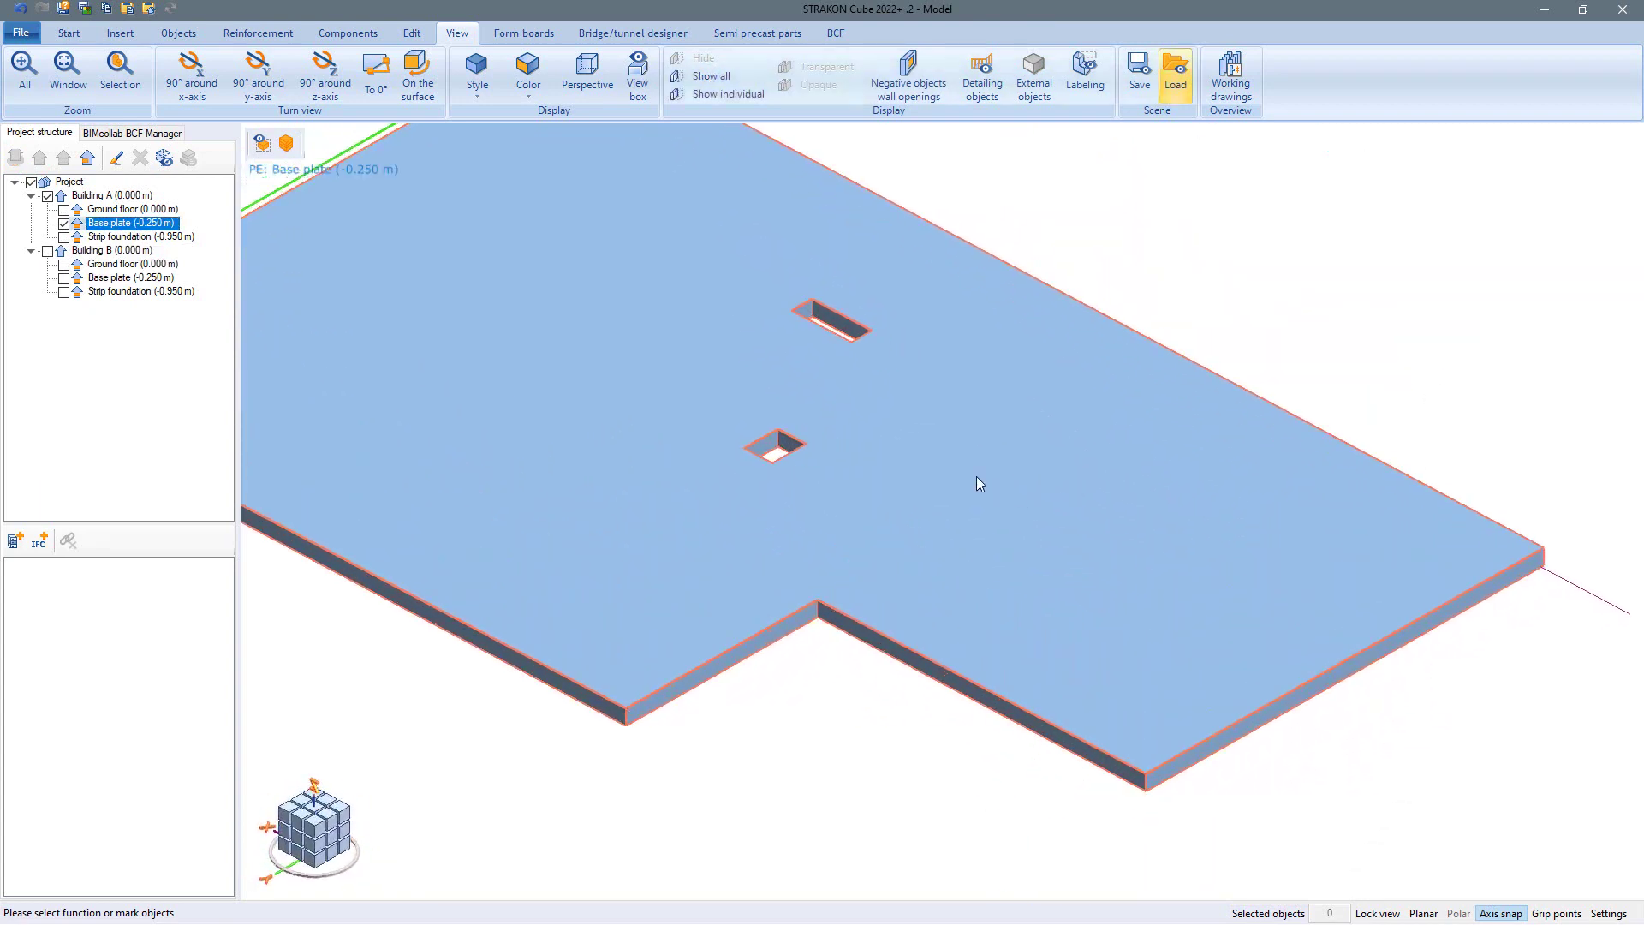
# Set up a standard U-shaped mesh laying with mesh R257A and 4.5 cm concrete cover, letting the display adjust automatically.
pyautogui.click(260, 34)
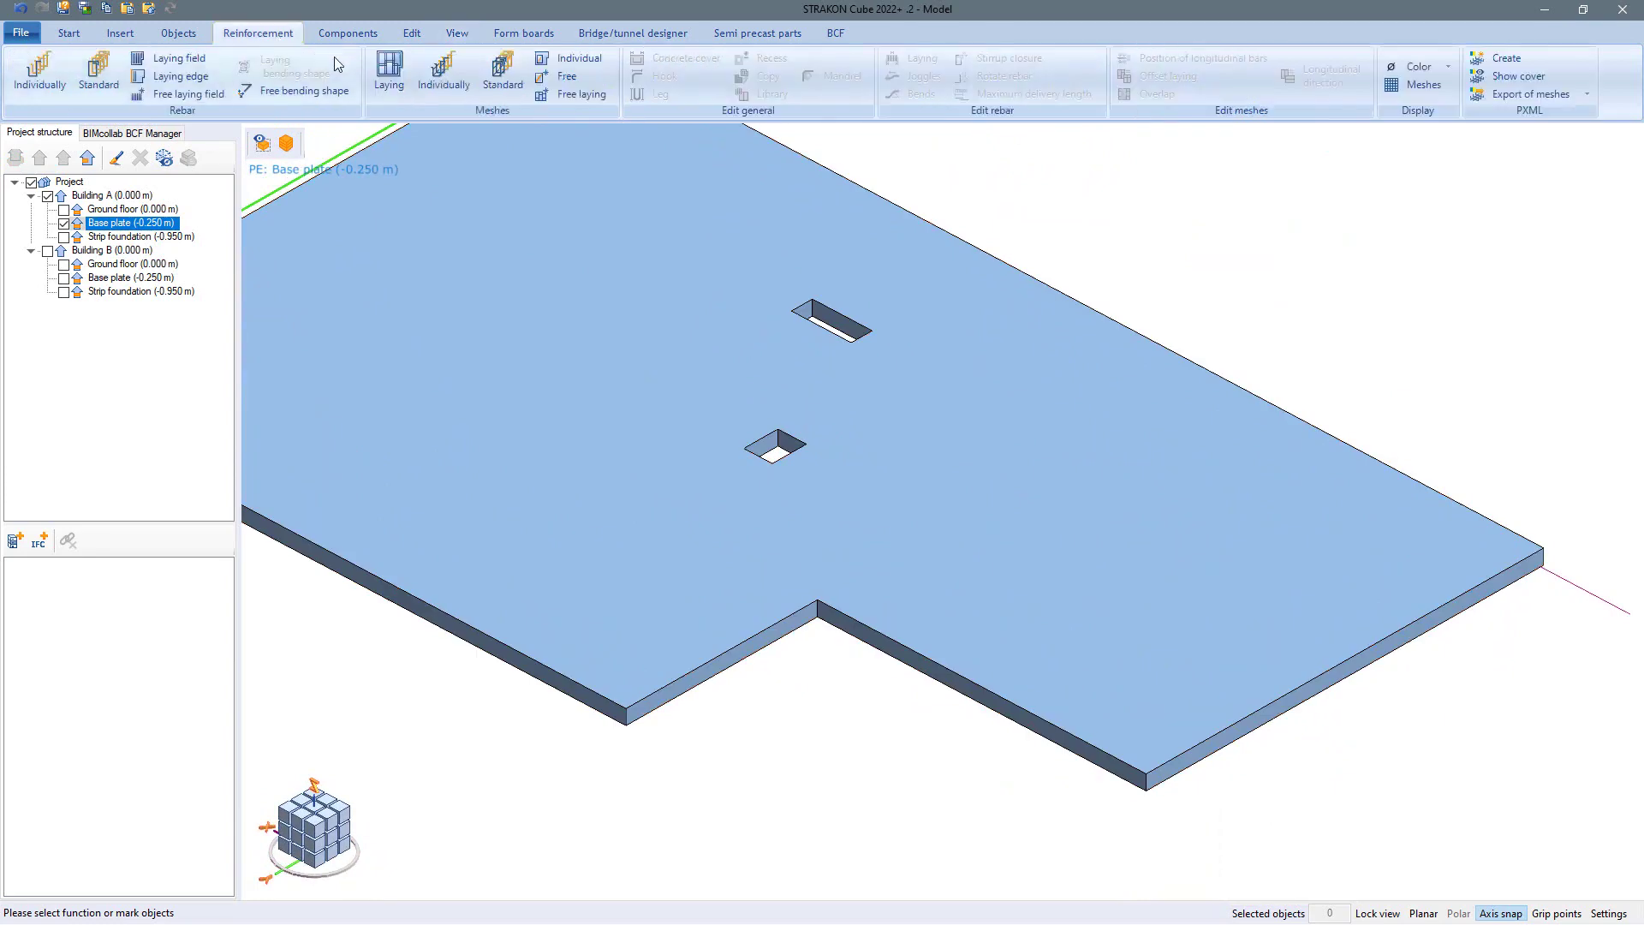
pyautogui.click(505, 86)
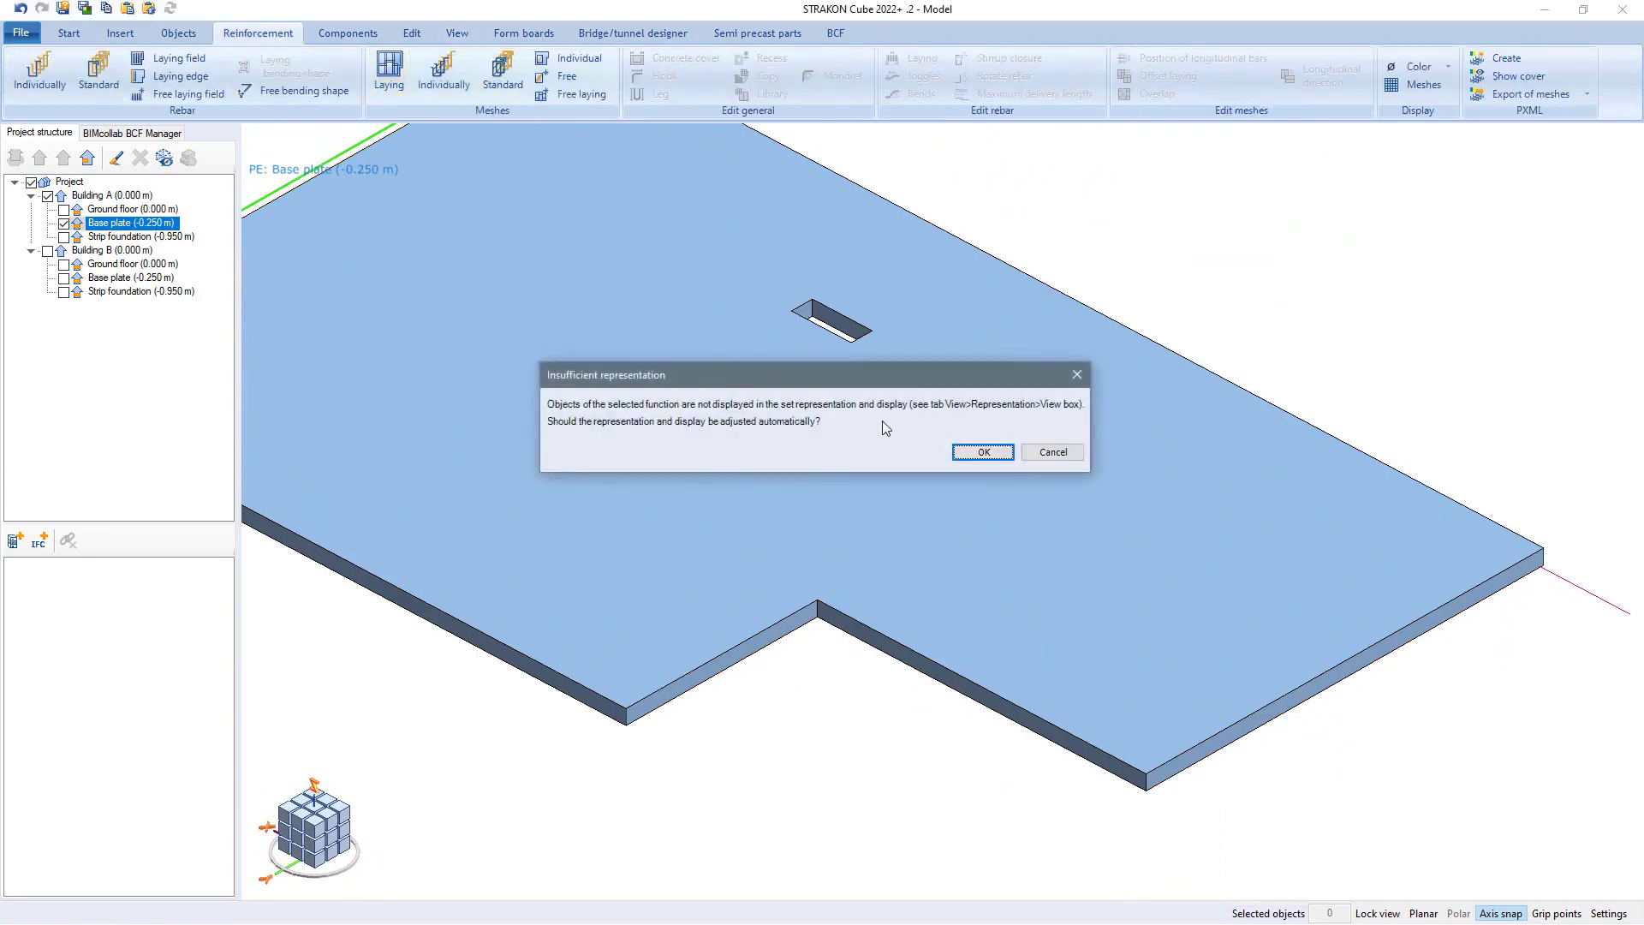
pyautogui.click(972, 456)
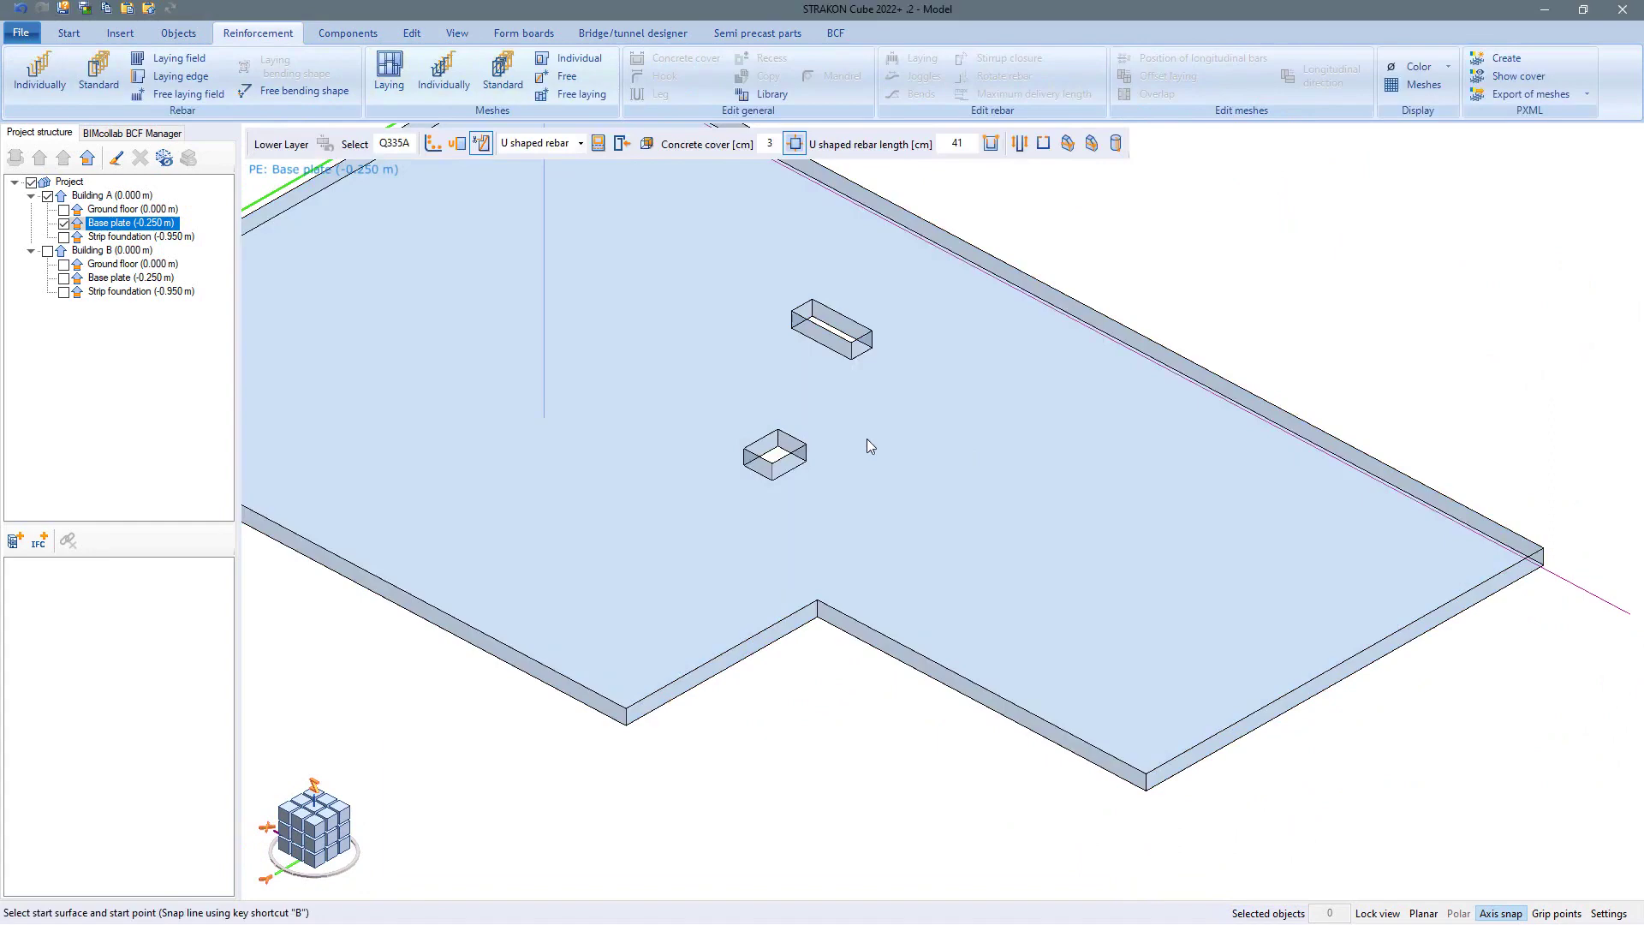
pyautogui.click(366, 150)
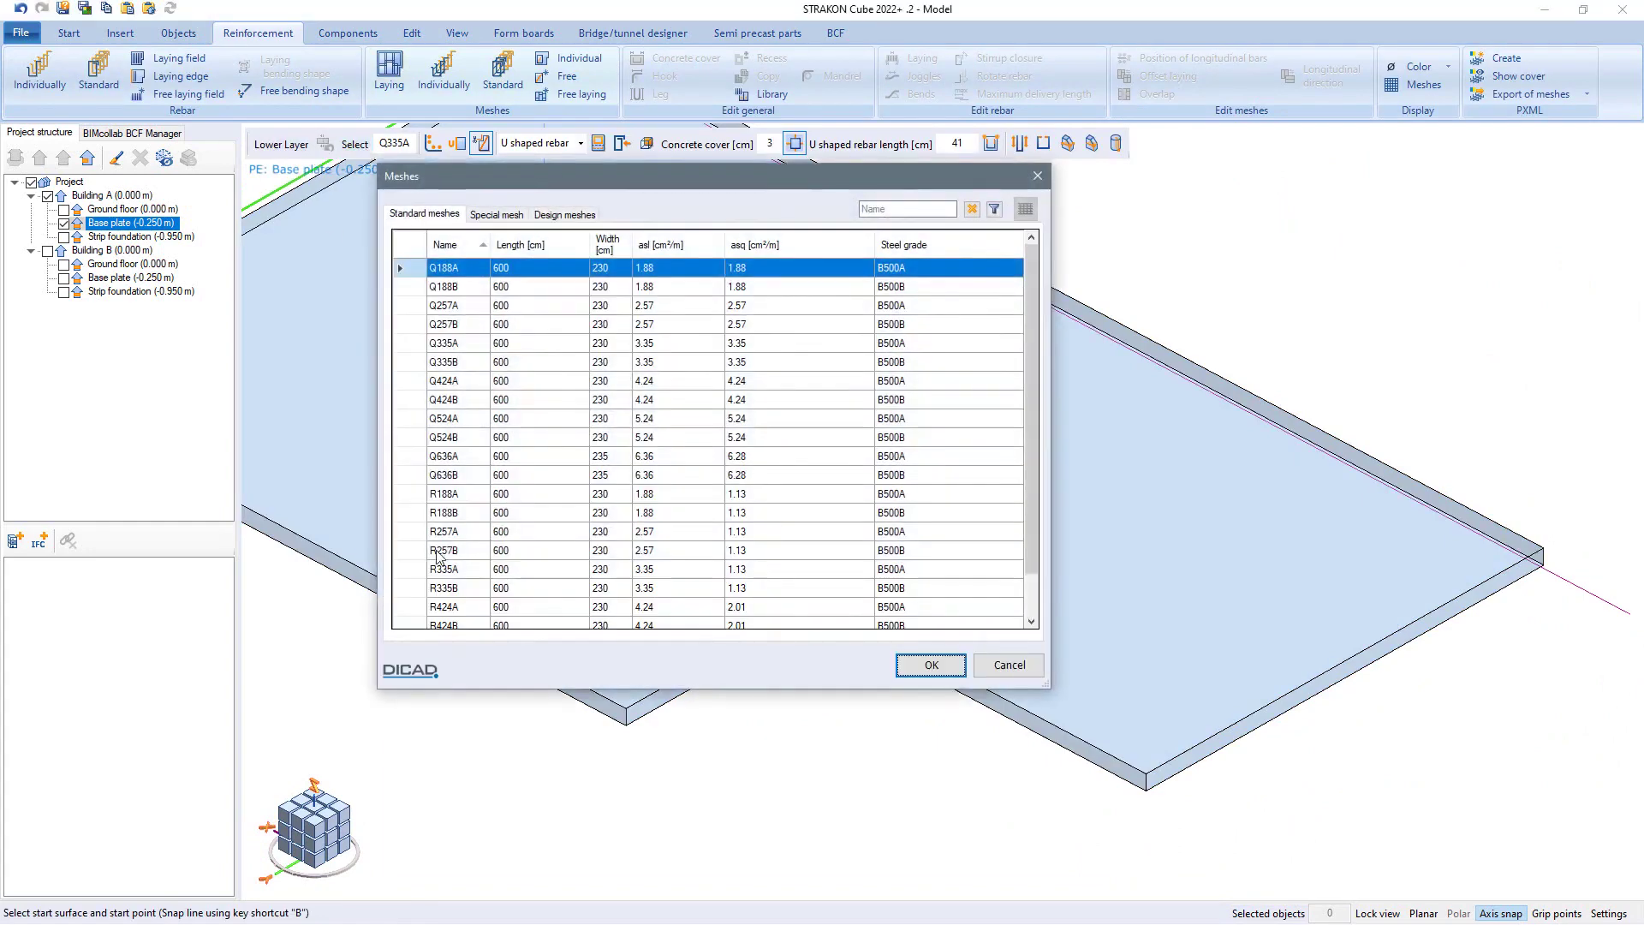
pyautogui.doubleClick(403, 531)
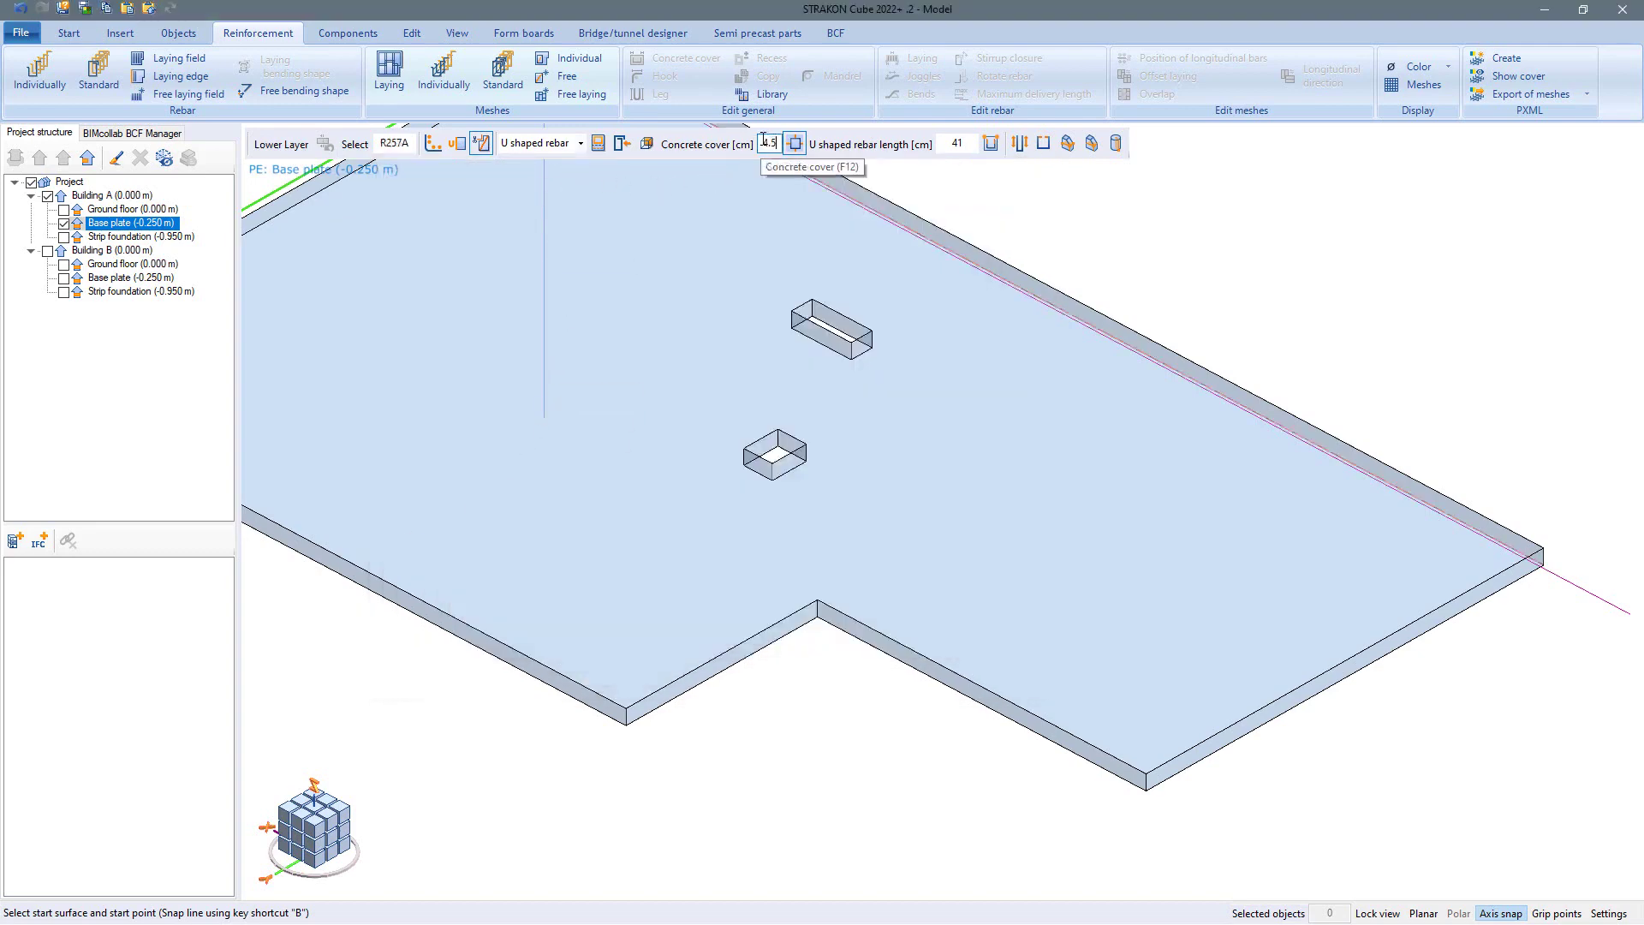
pyautogui.click(791, 146)
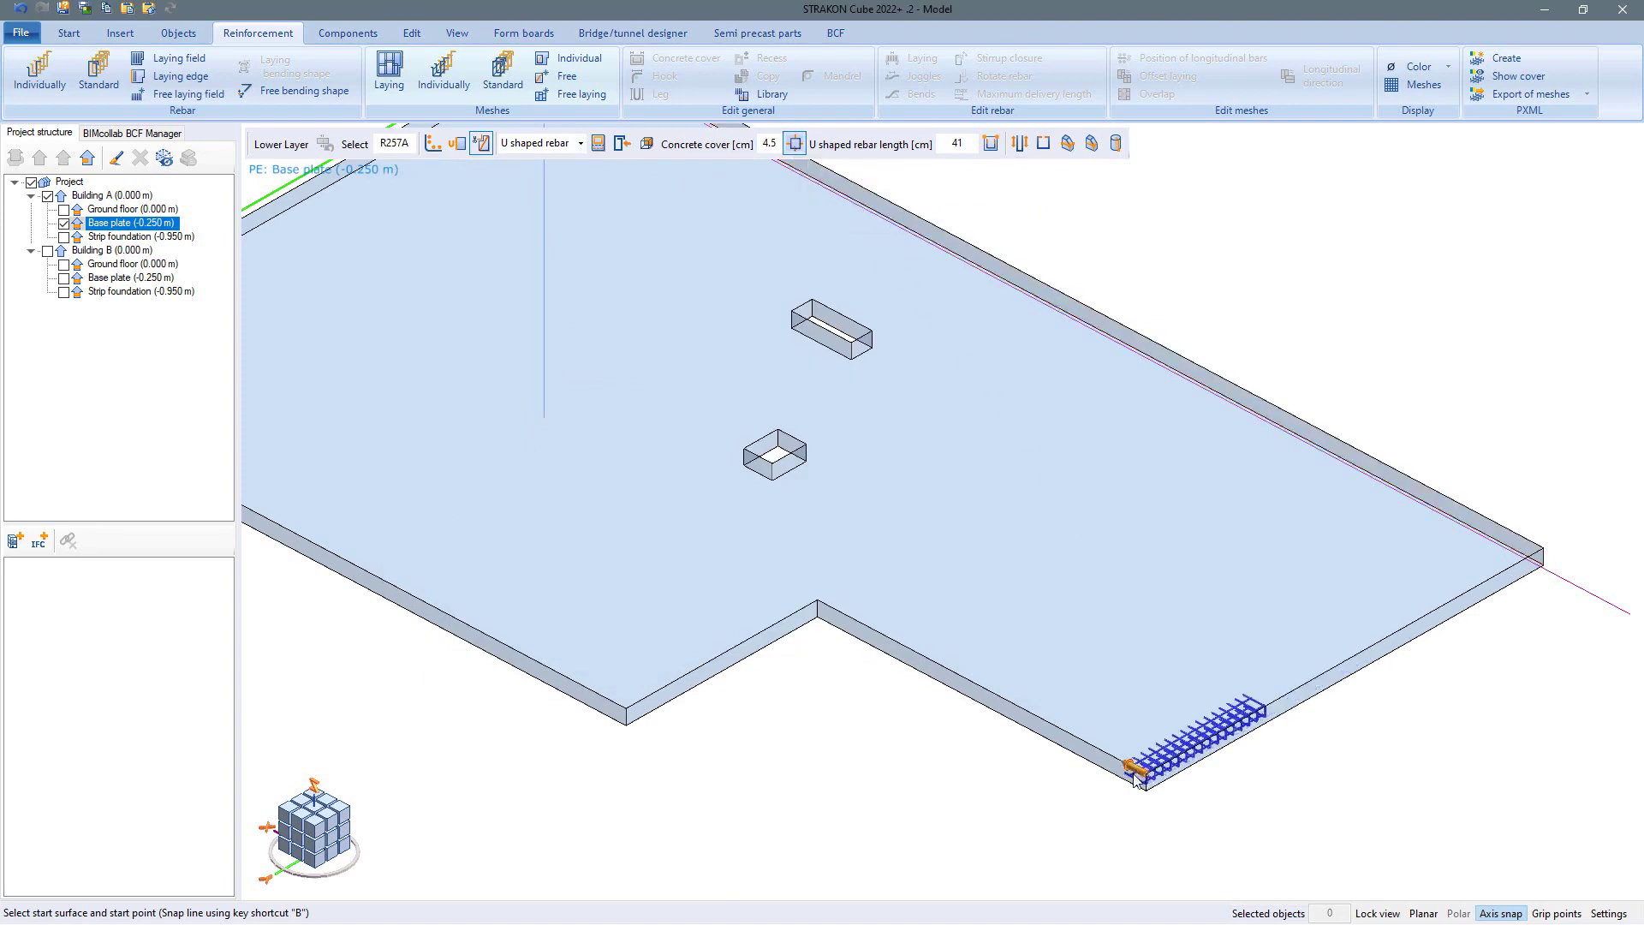
# Lay the U-shaped meshes along the base plate's short outer edge with an end distance of 45 cm.
pyautogui.click(1136, 778)
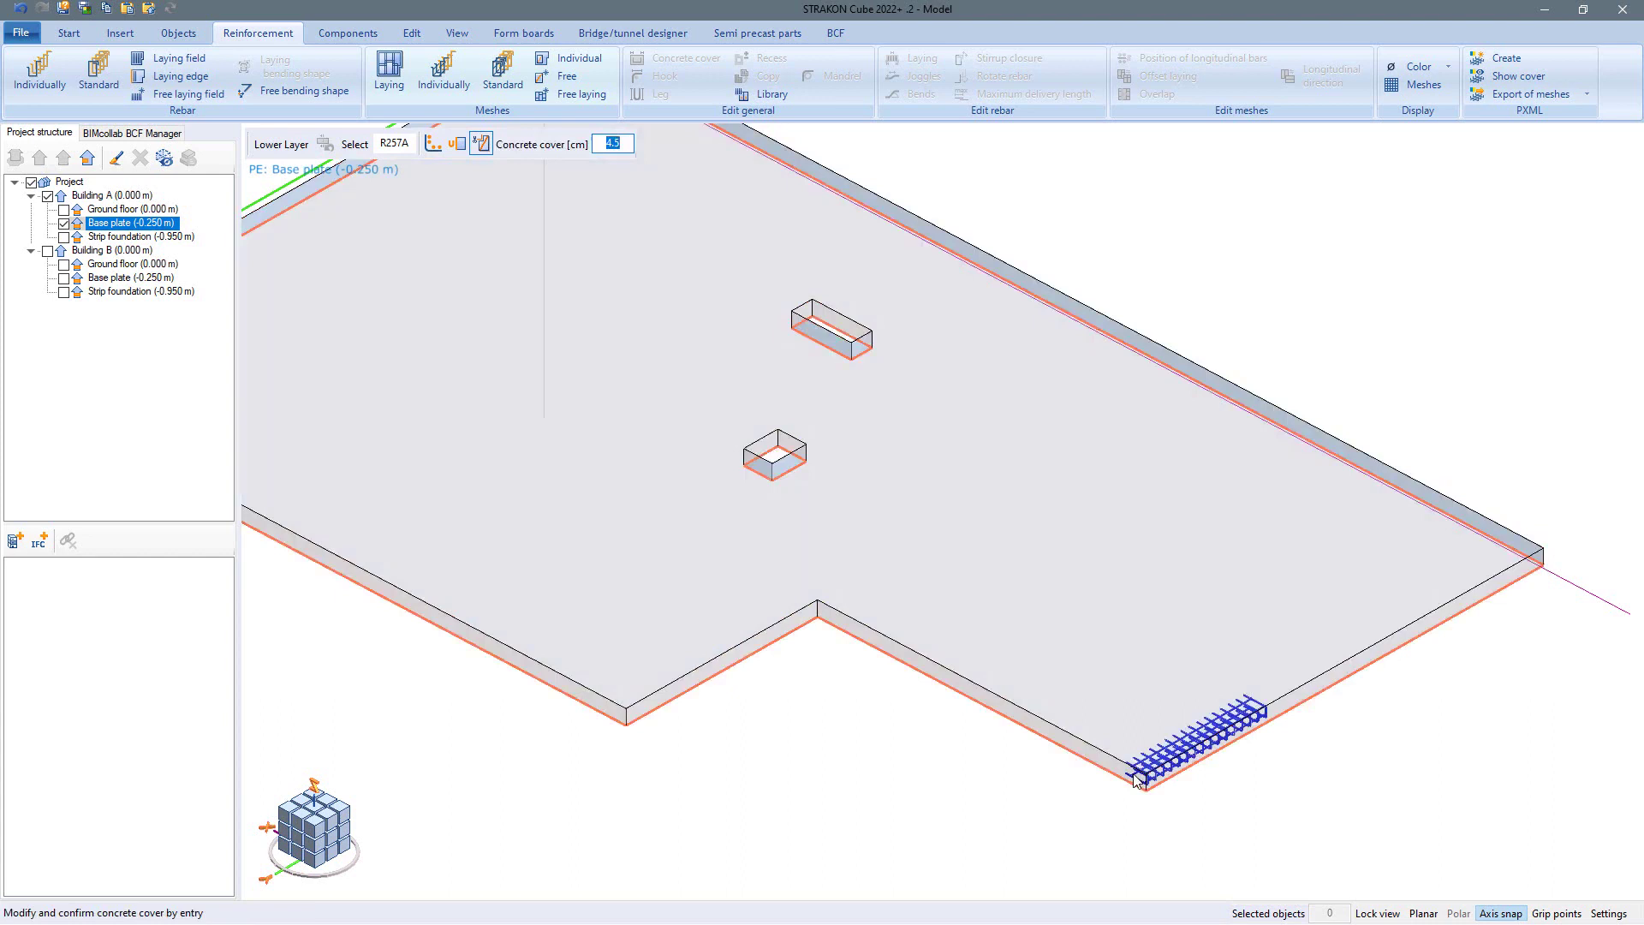
pyautogui.press('Return')
pyautogui.press('b')
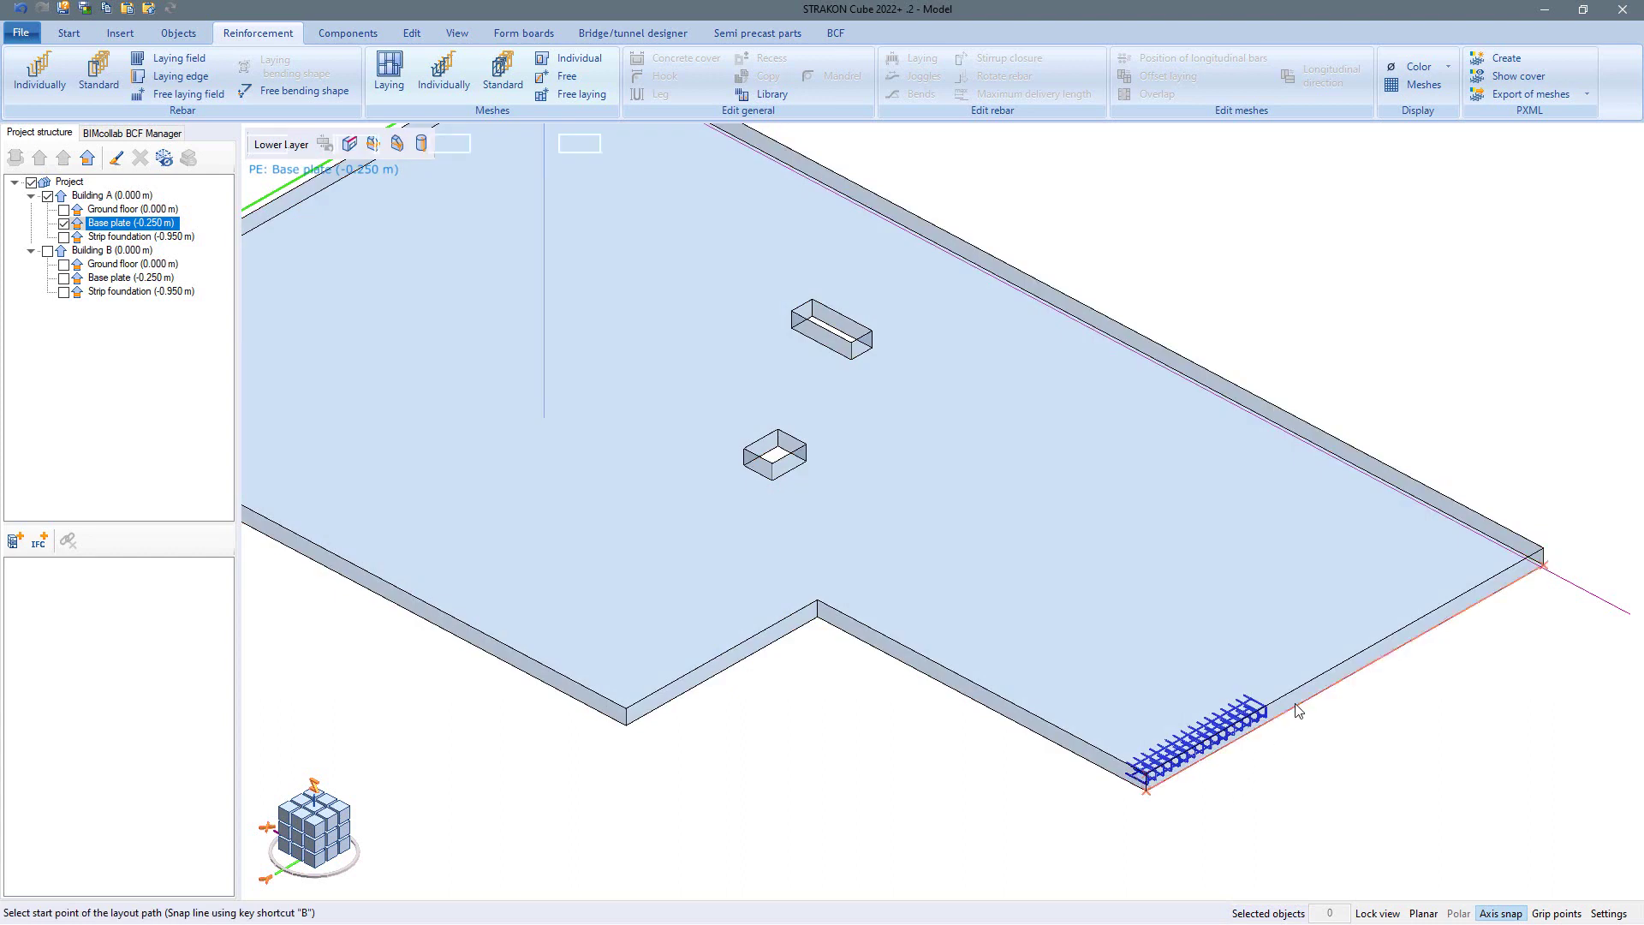
pyautogui.doubleClick(590, 150)
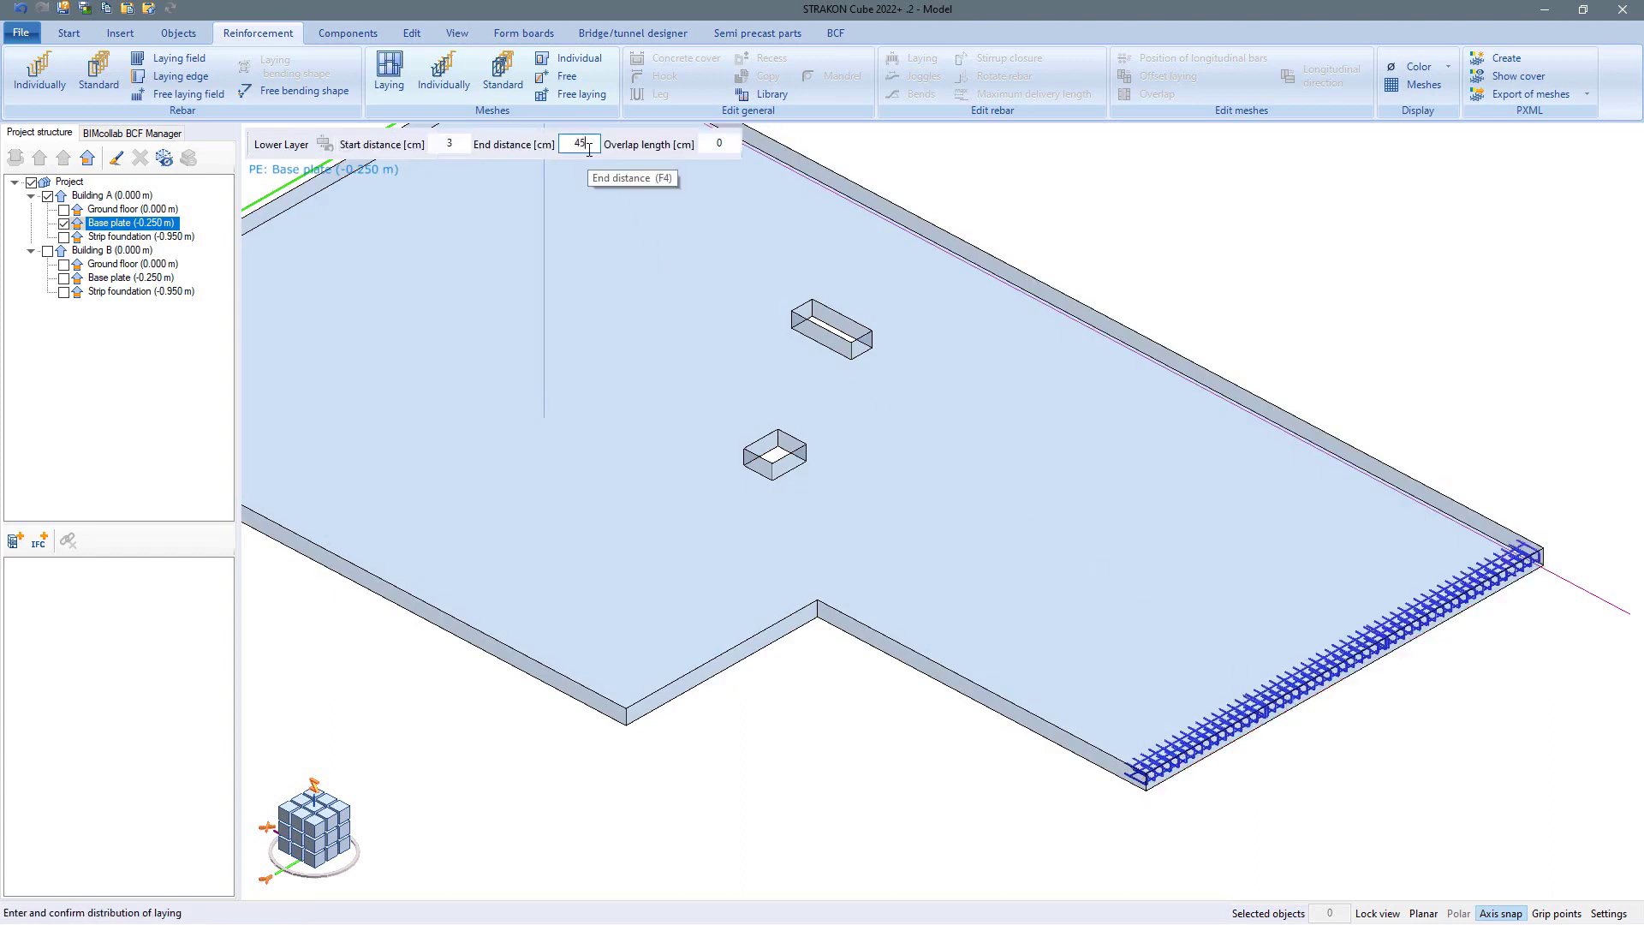
pyautogui.press('Return')
pyautogui.click(1429, 410)
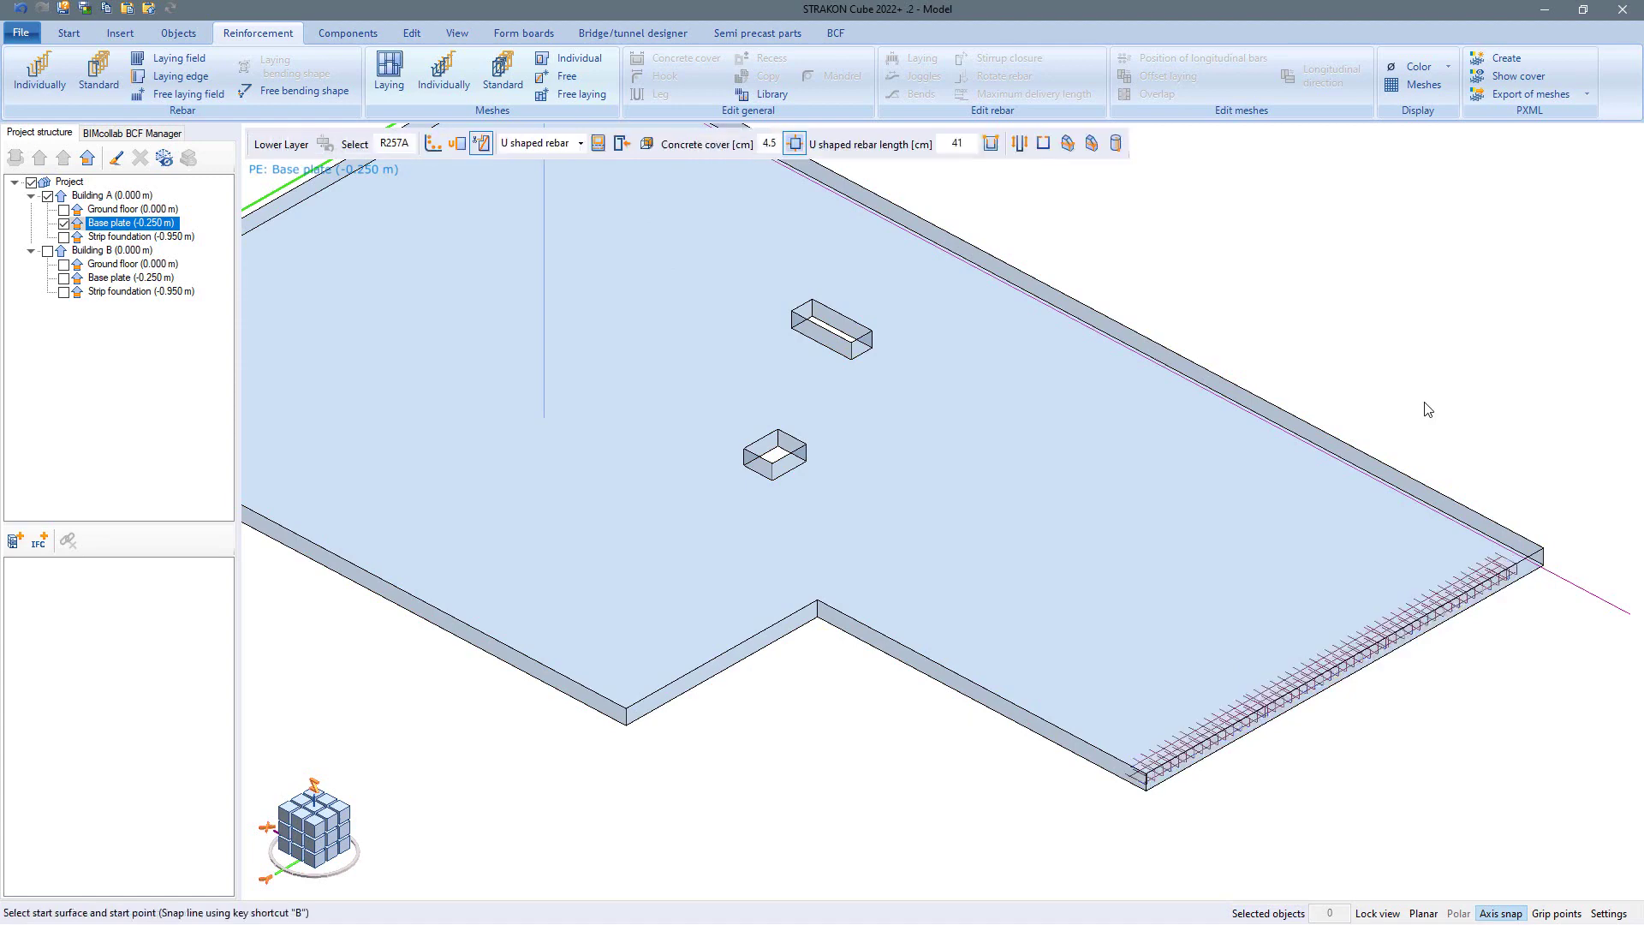
pyautogui.press('Escape')
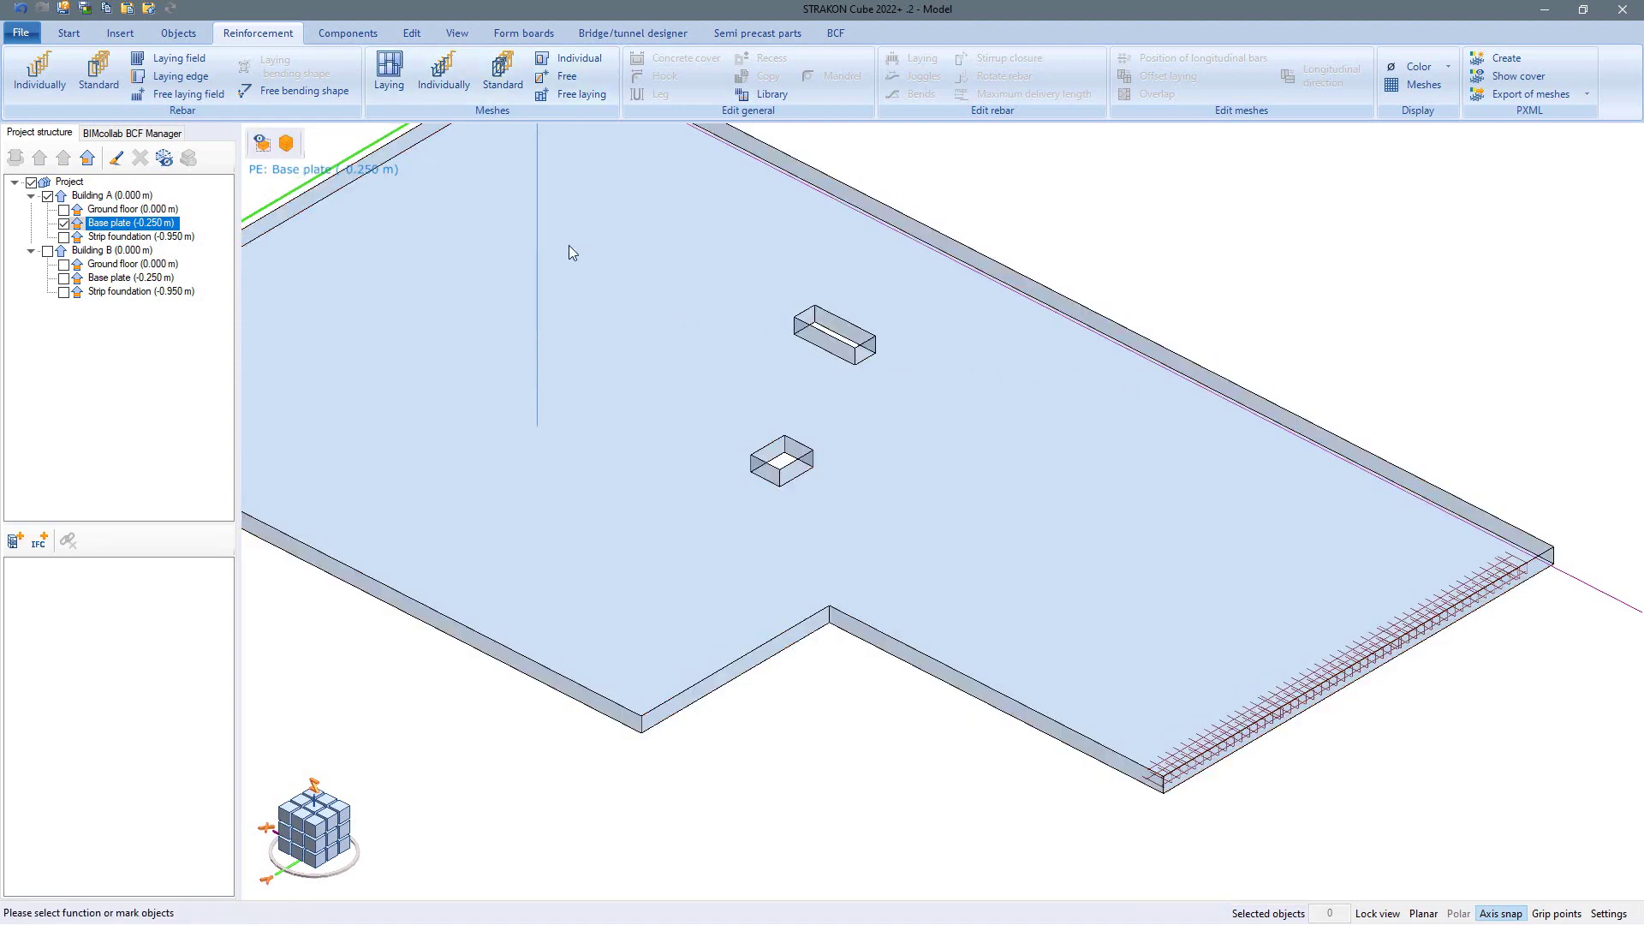
# Lay two 10 mm B500A bars without running meters as a laying field on the plate's edge face with the U-shaped meshes.
pyautogui.click(175, 58)
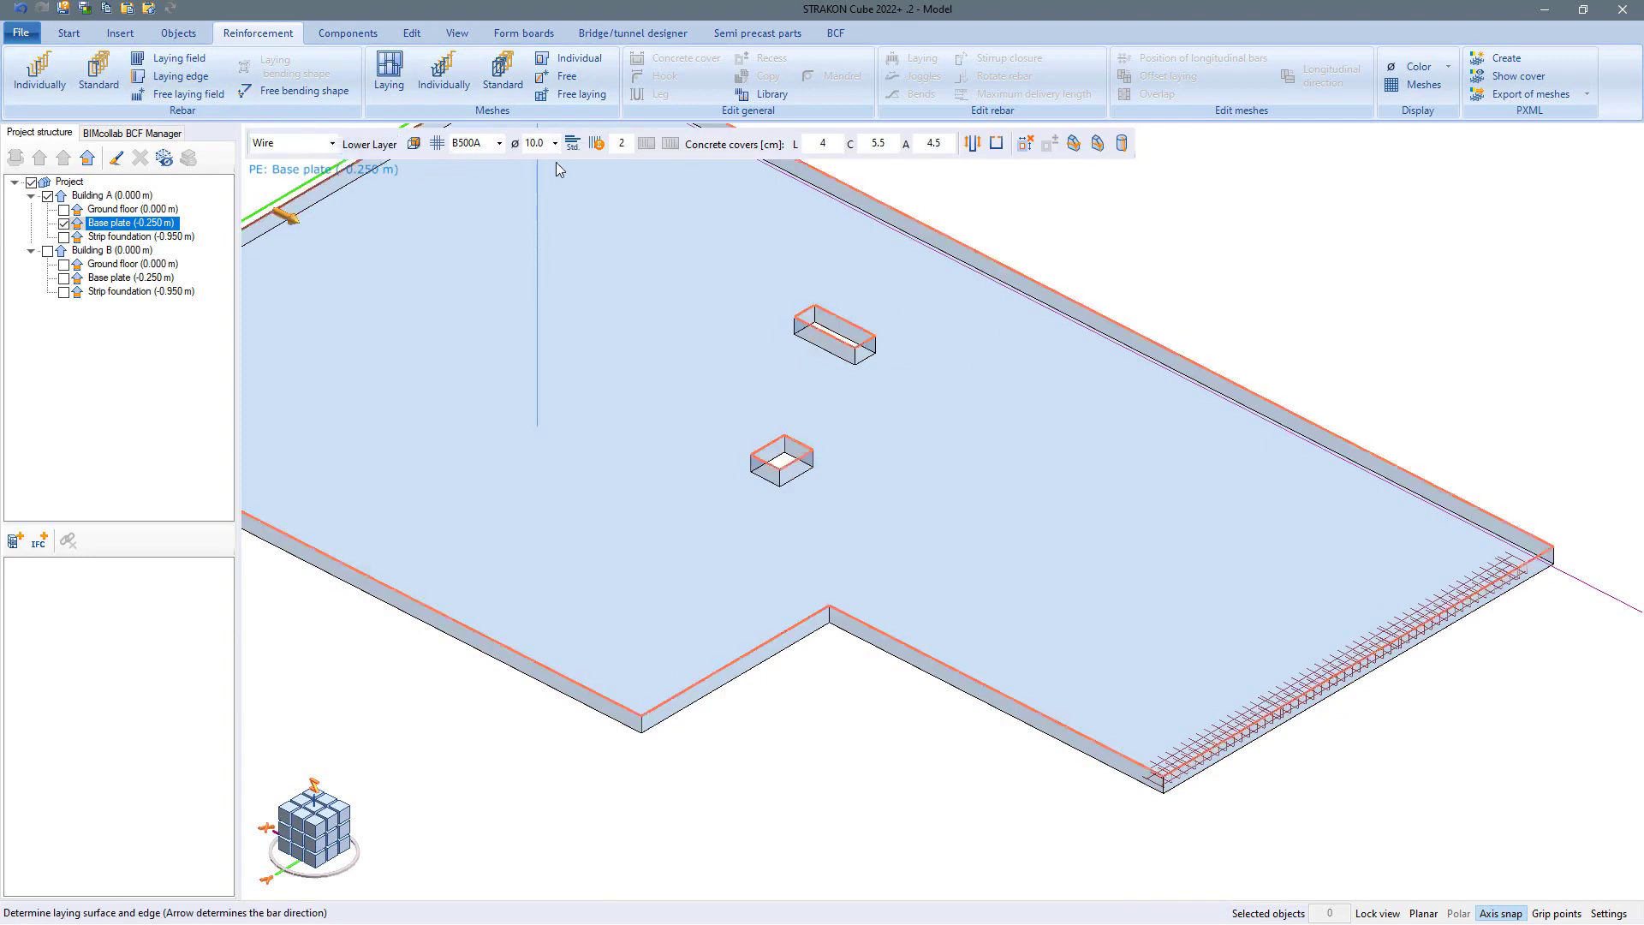
pyautogui.click(579, 151)
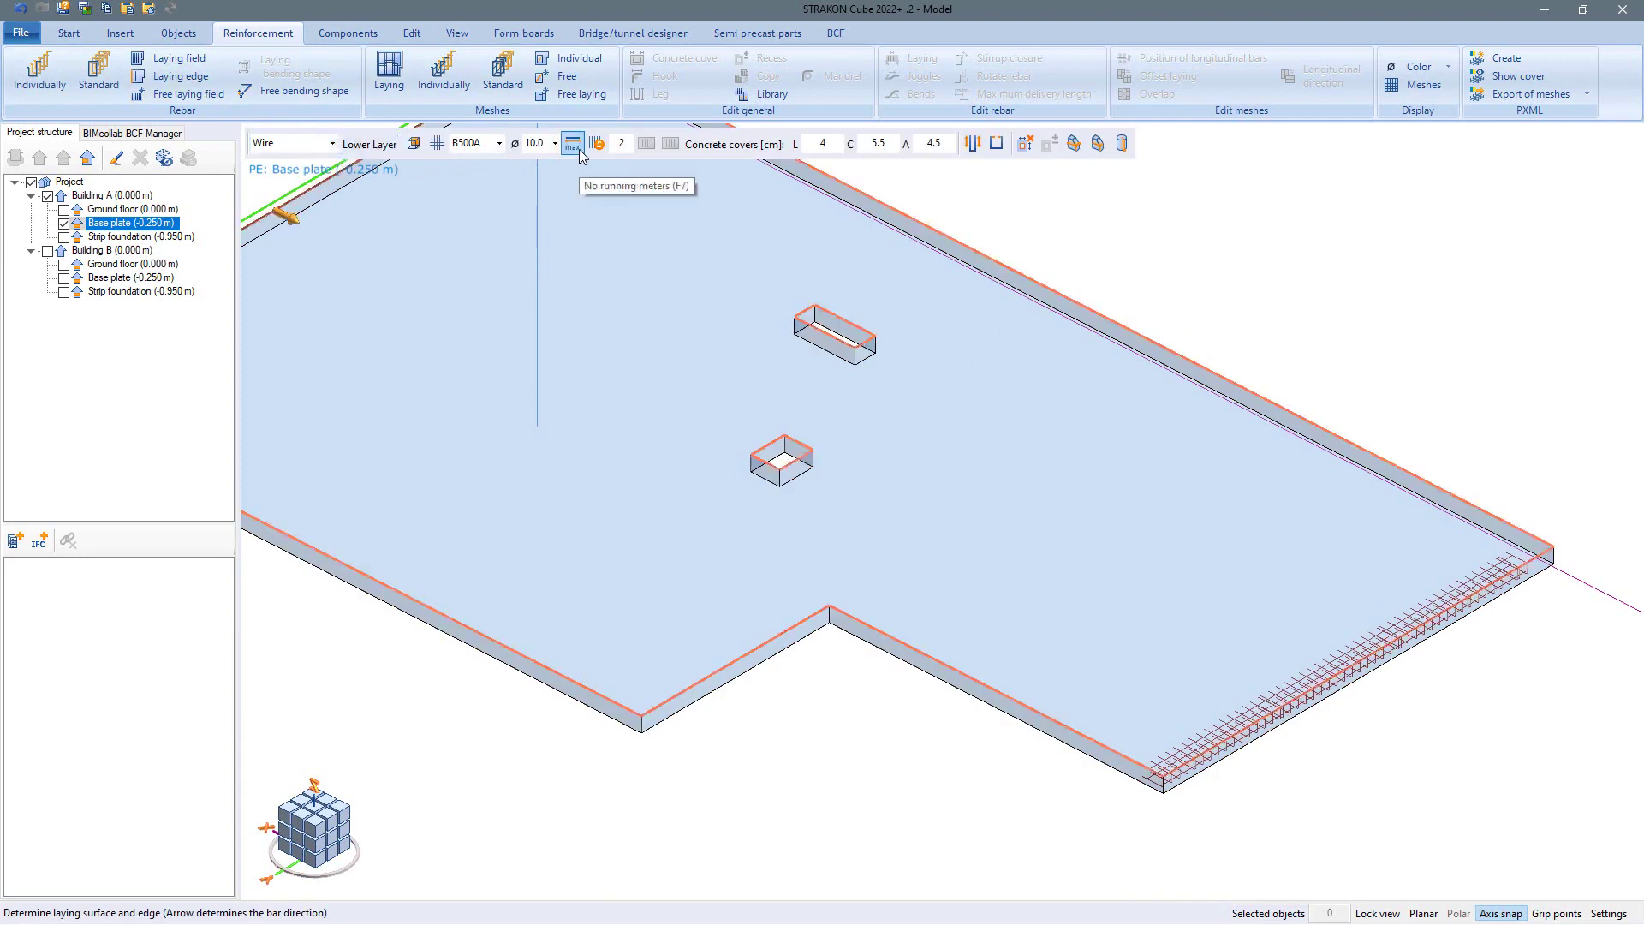
pyautogui.click(996, 147)
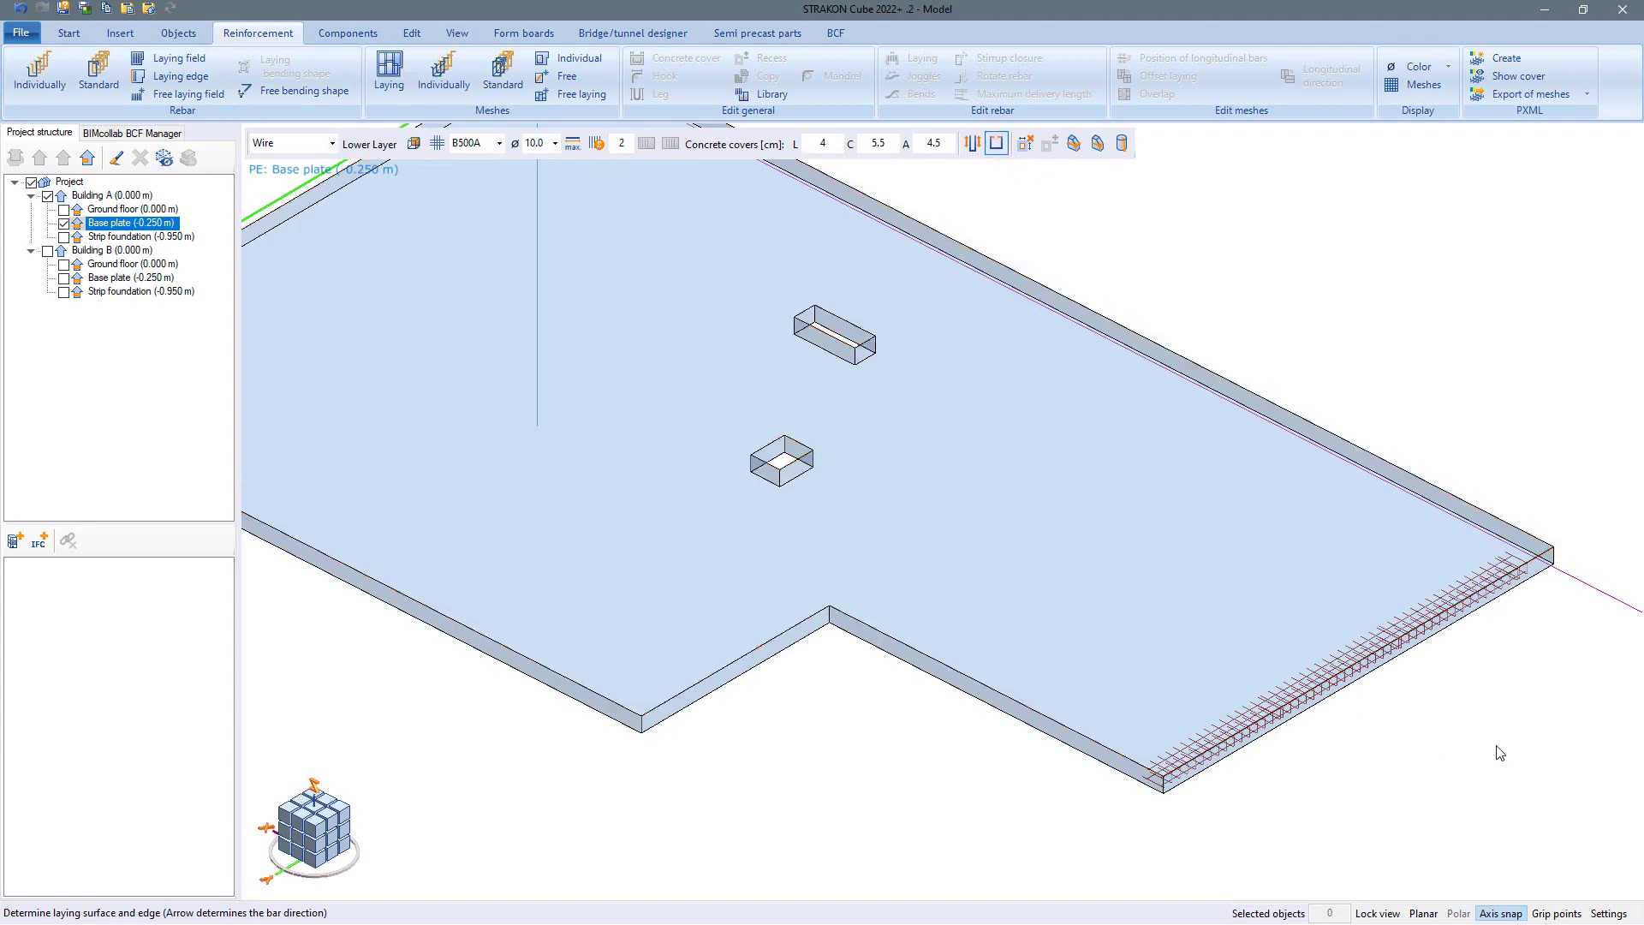
pyautogui.scroll(6, 1497, 752)
pyautogui.moveTo(1429, 711); pyautogui.dragTo(1127, 638, button='middle')
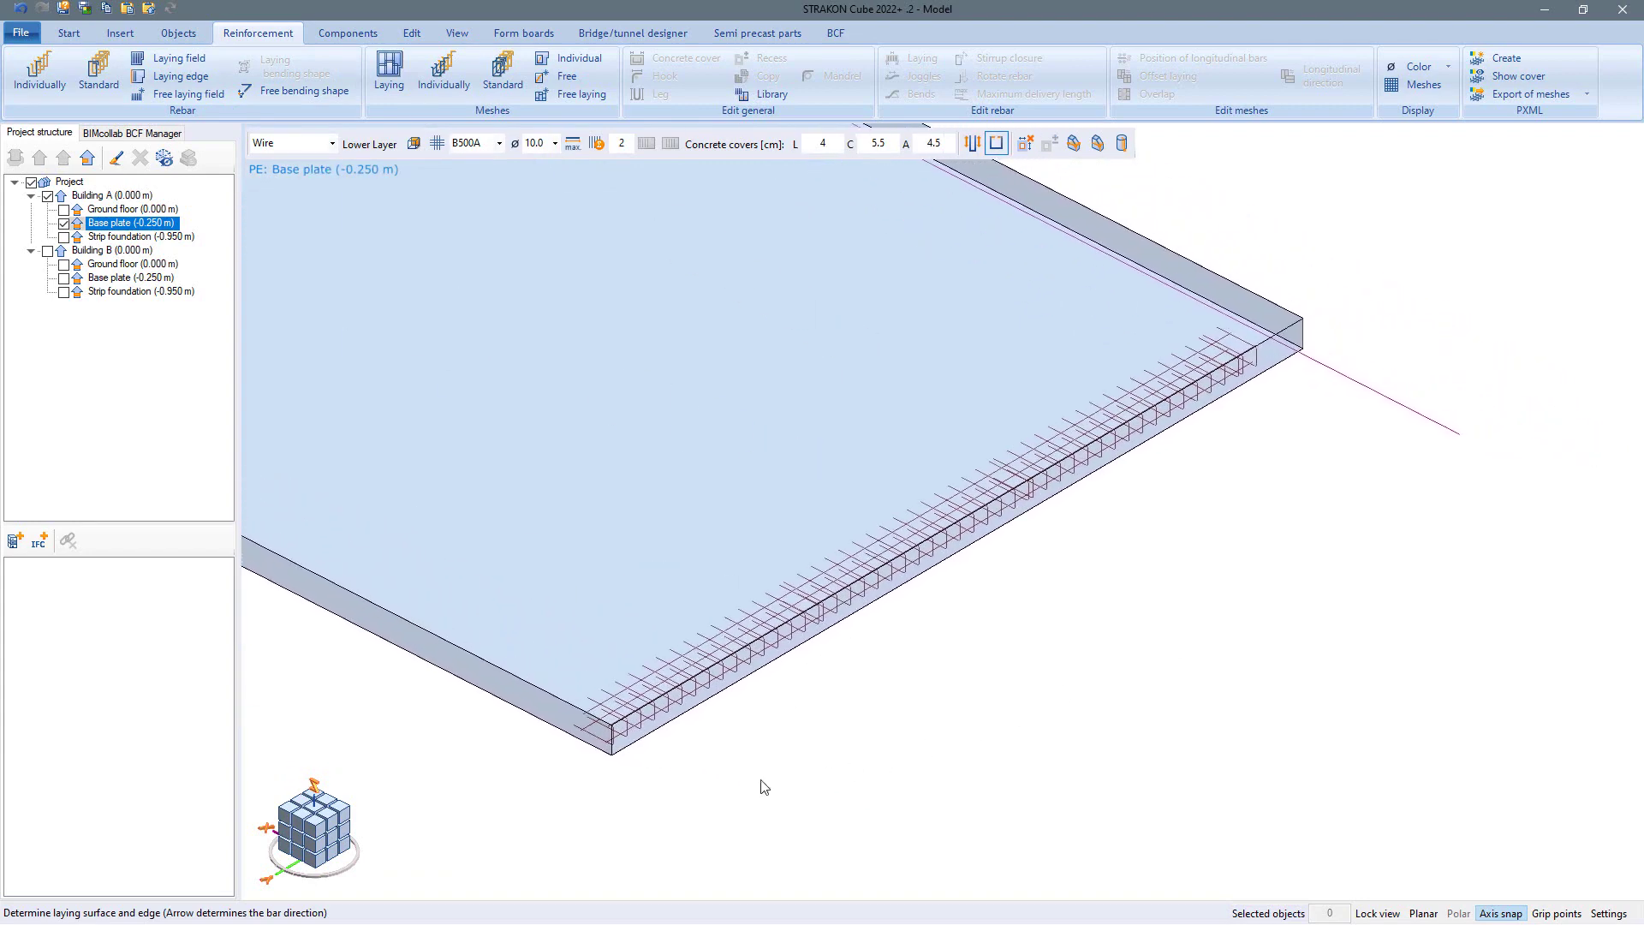
pyautogui.click(621, 742)
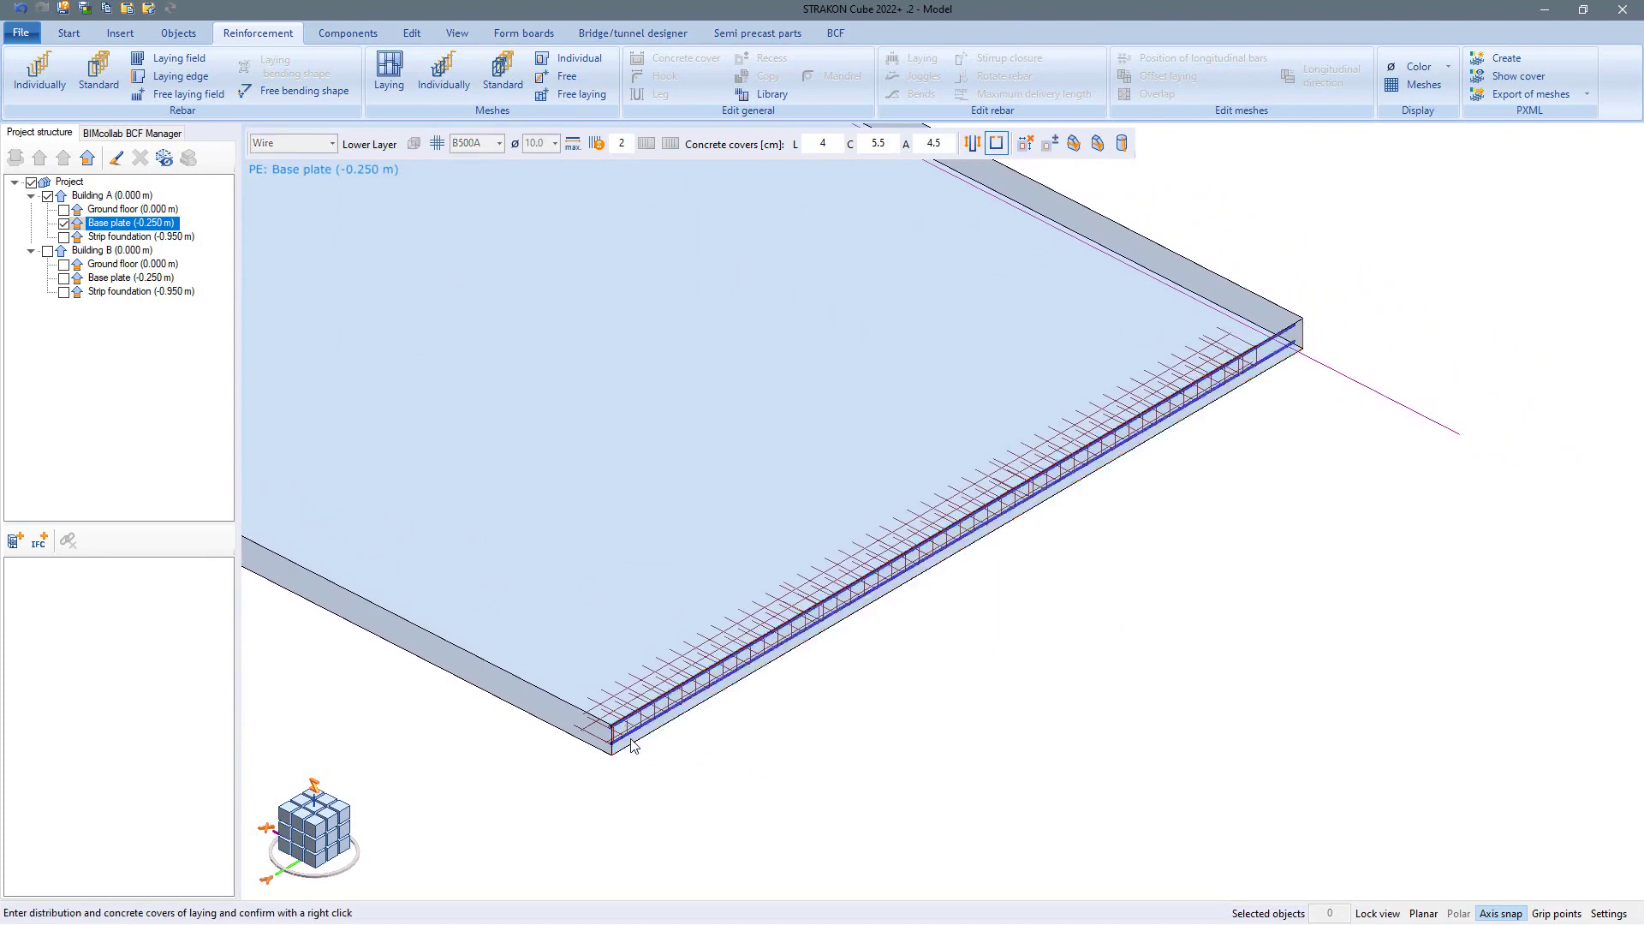
pyautogui.rightClick(766, 760)
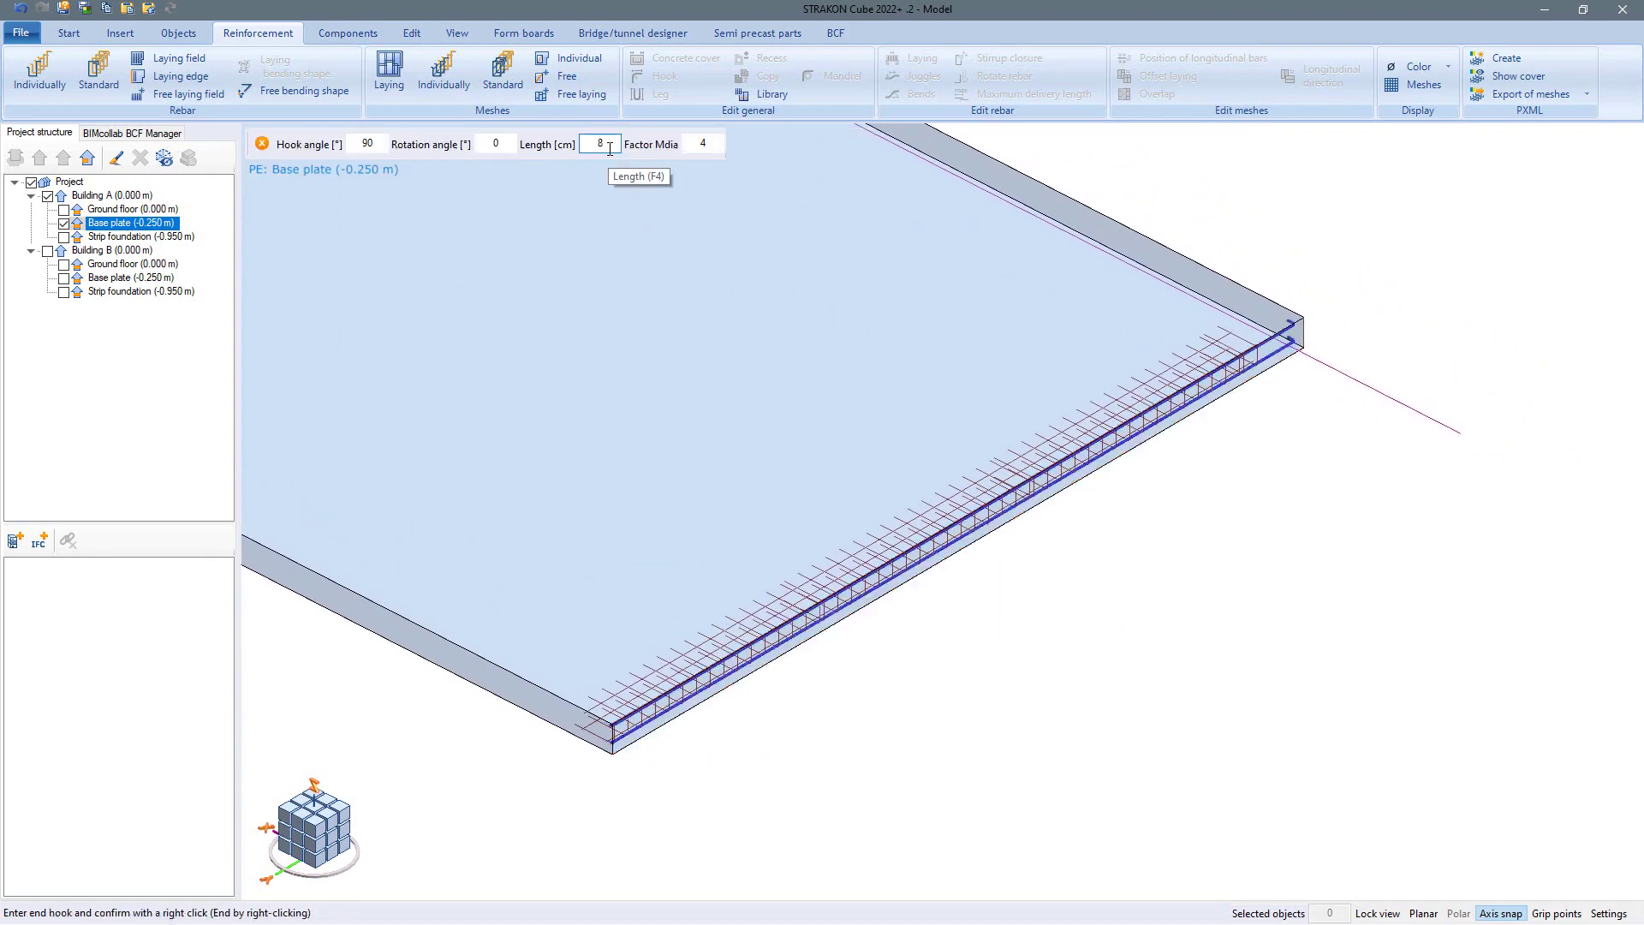
# Give the edge bars 50 cm long end hooks and finish the laying.
pyautogui.press('Return')
pyautogui.moveTo(1215, 534); pyautogui.dragTo(1217, 533, button='middle')
pyautogui.rightClick(1217, 533)
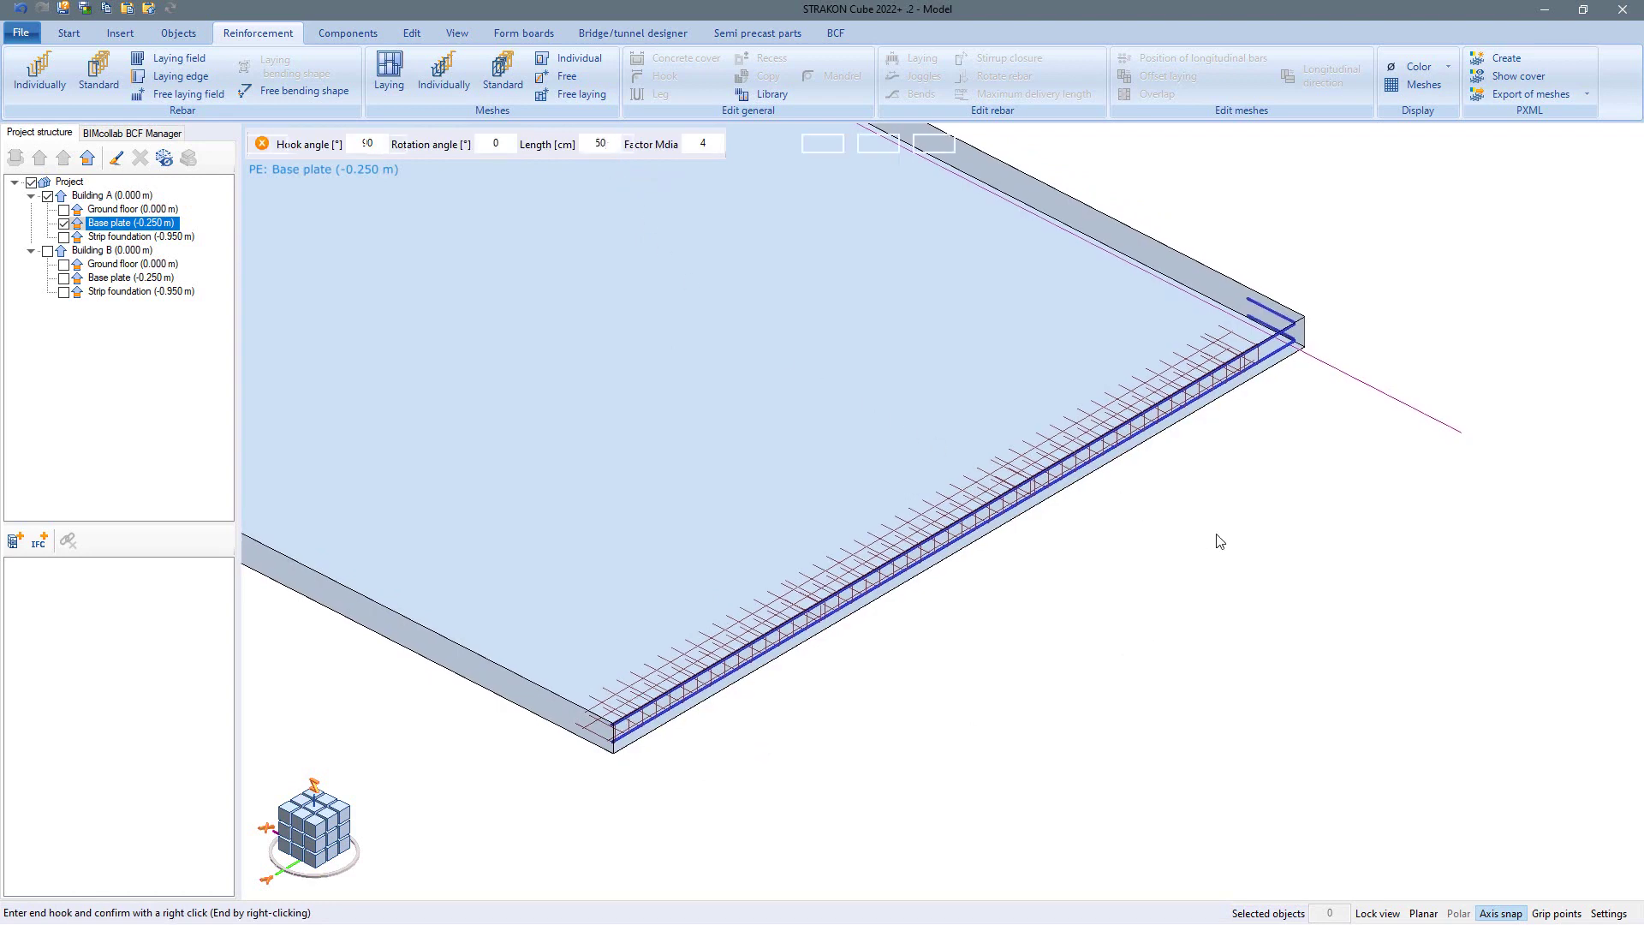
pyautogui.rightClick(1217, 533)
# Copy the U-shaped meshes and hooked bars from the reinforced short edge to the base plate's remaining outer edges.
pyautogui.moveTo(1365, 269); pyautogui.dragTo(540, 775)
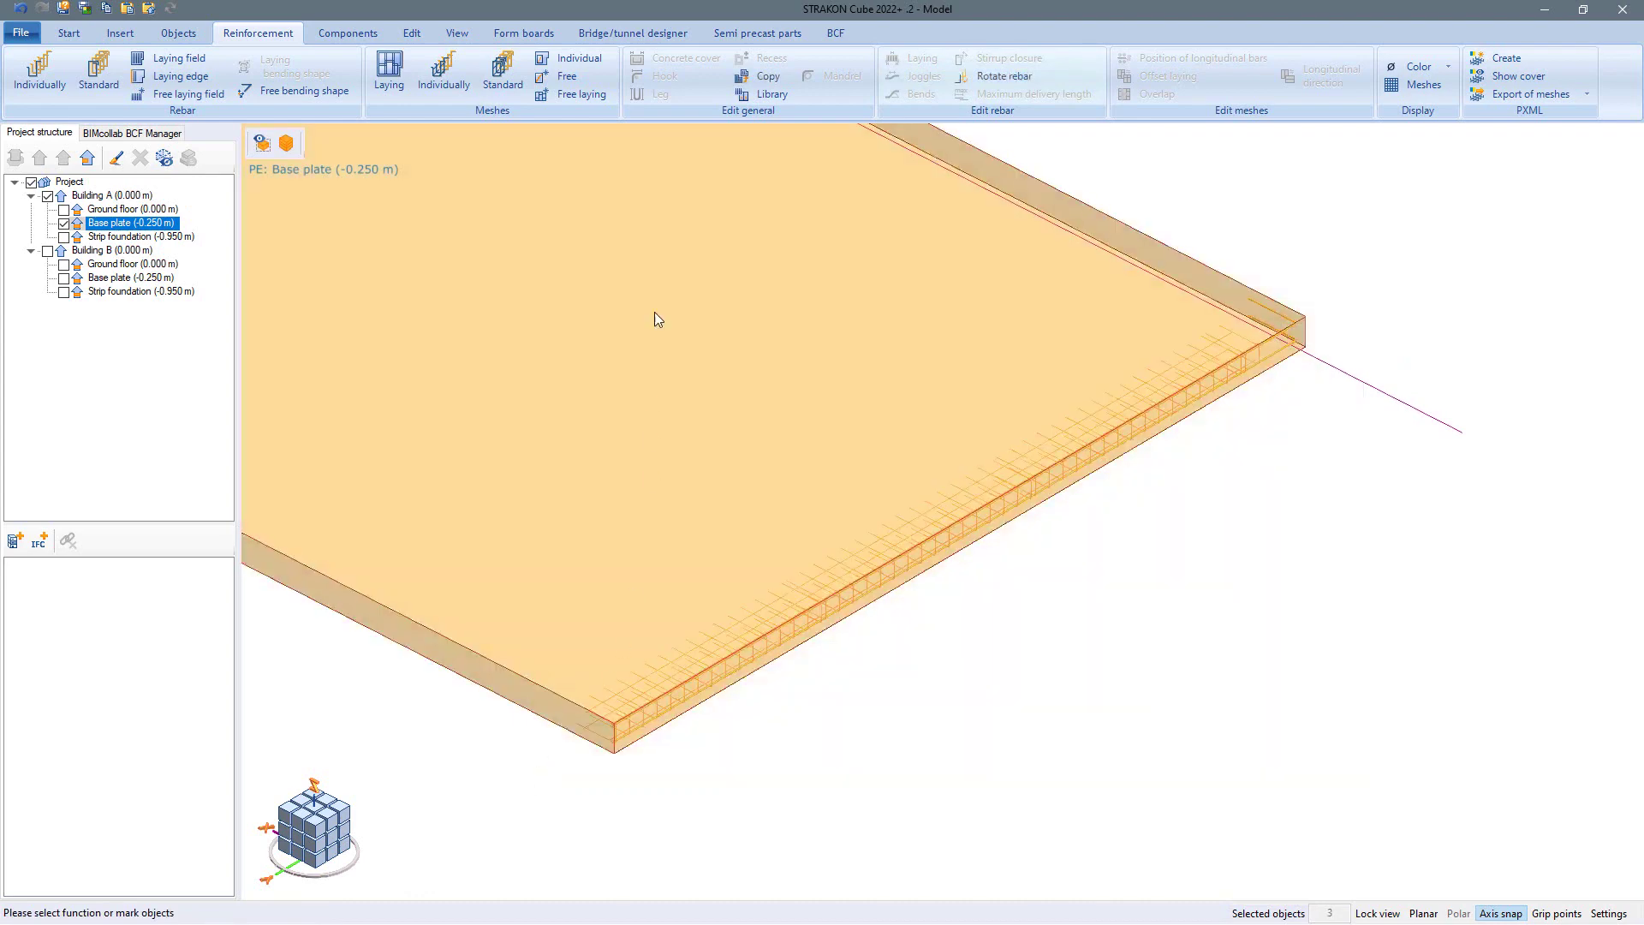
pyautogui.click(752, 78)
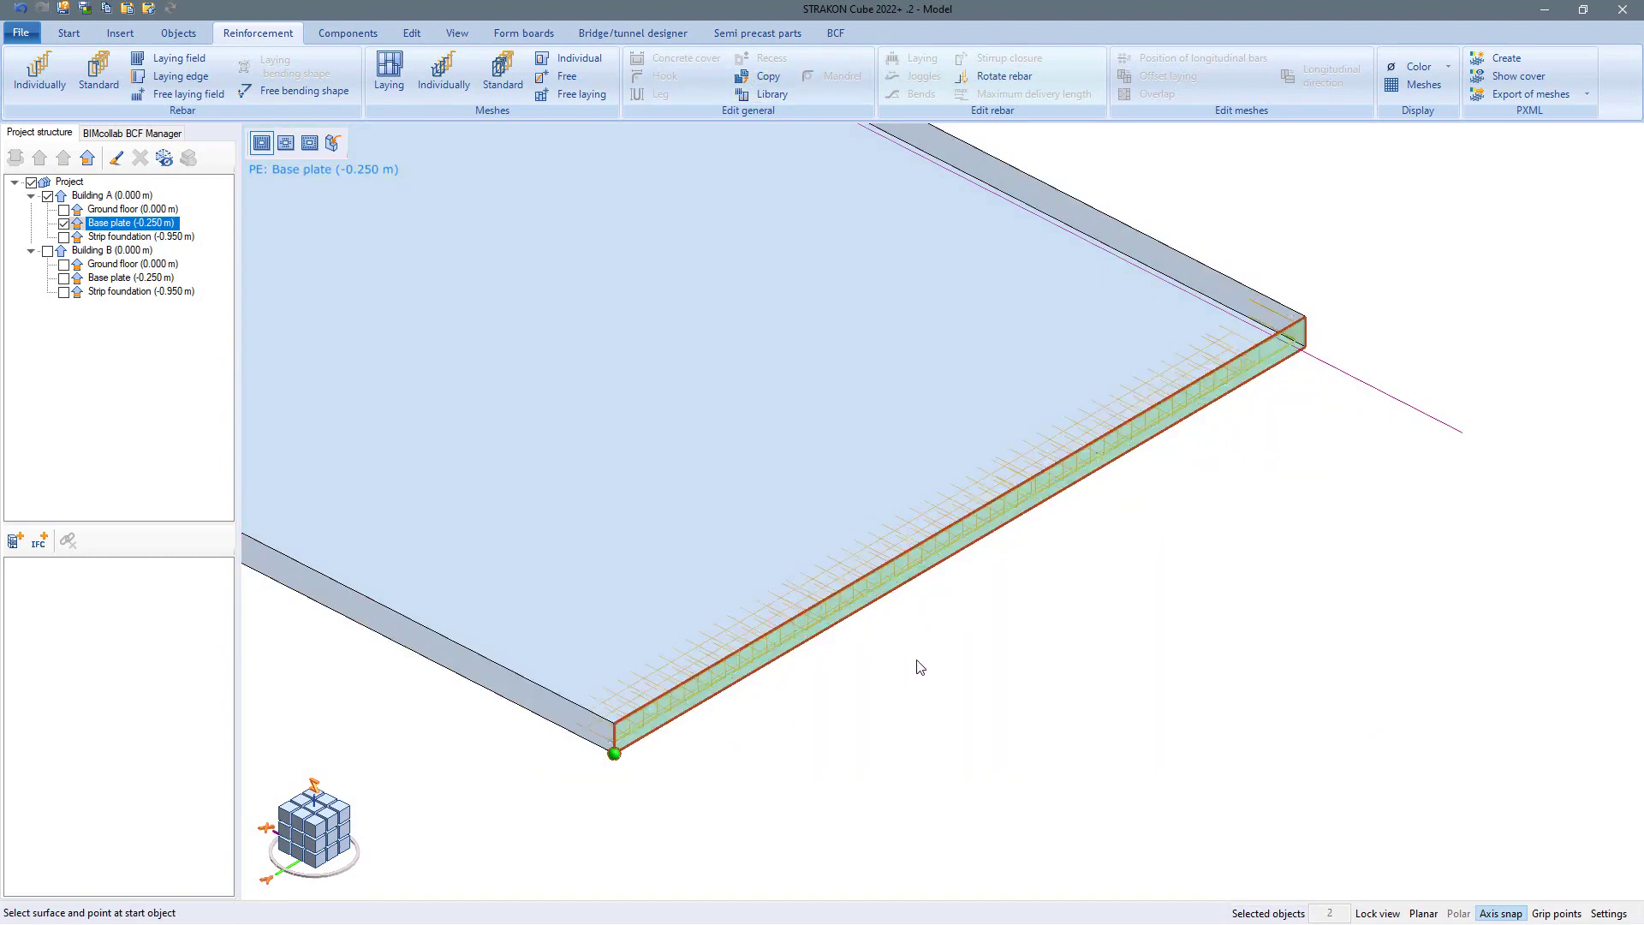
pyautogui.moveTo(1222, 386); pyautogui.dragTo(1075, 403, button='middle')
pyautogui.scroll(-6, 1024, 550)
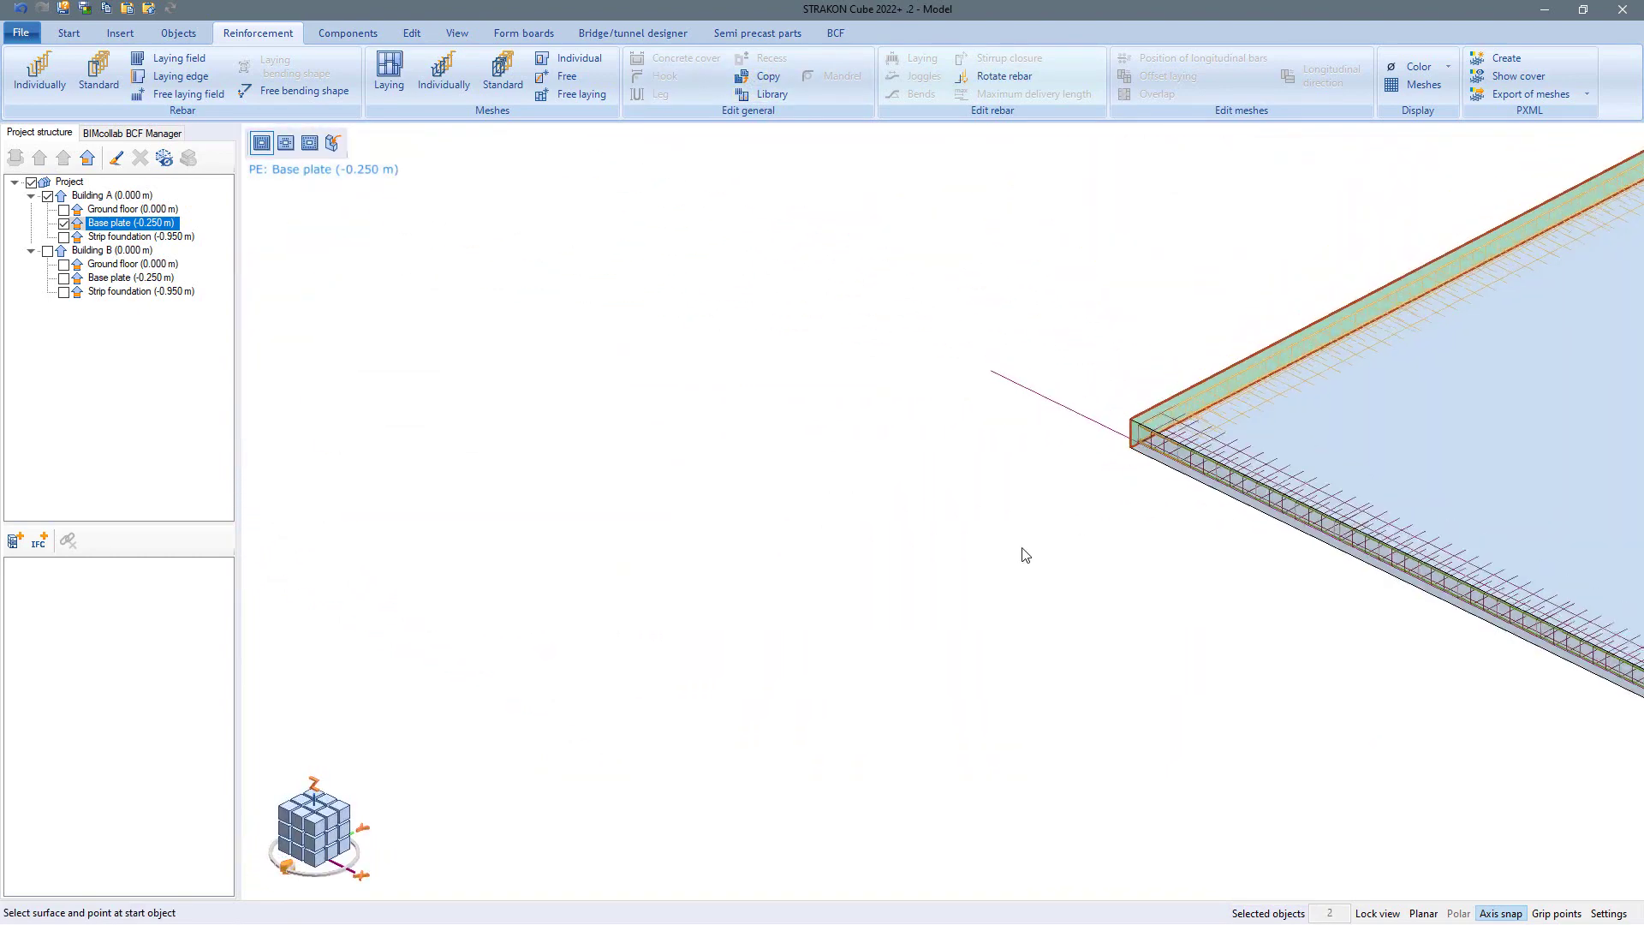
pyautogui.moveTo(1009, 544); pyautogui.dragTo(398, 236, button='middle')
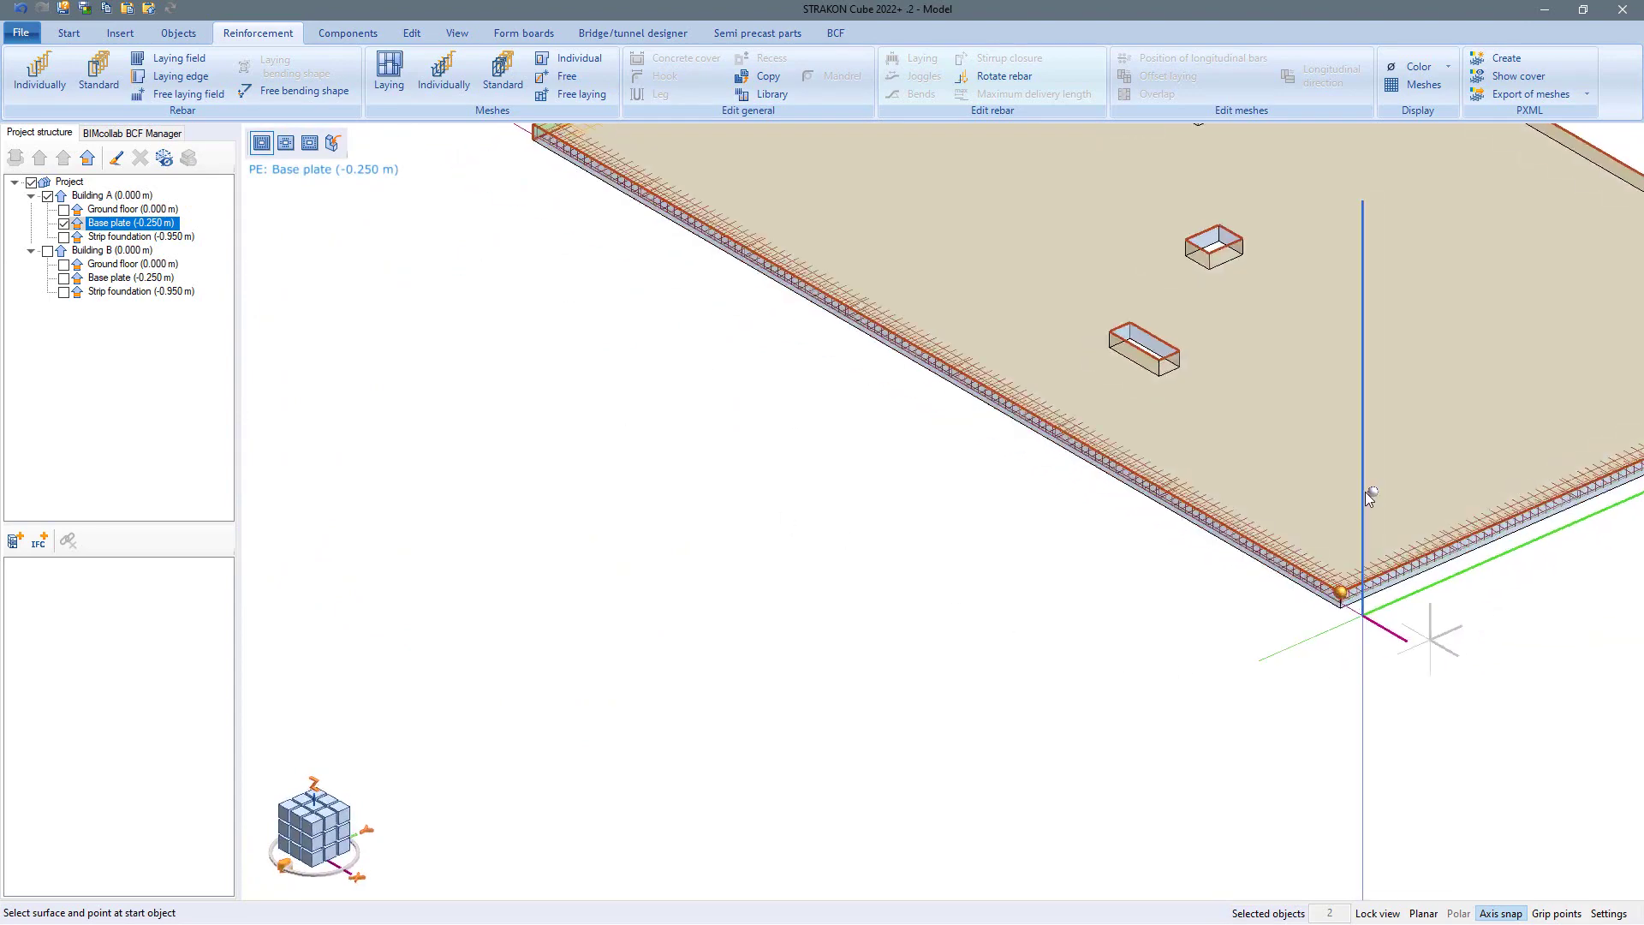
pyautogui.moveTo(1365, 496); pyautogui.dragTo(816, 322, button='middle')
pyautogui.moveTo(816, 322); pyautogui.dragTo(775, 318, button='middle')
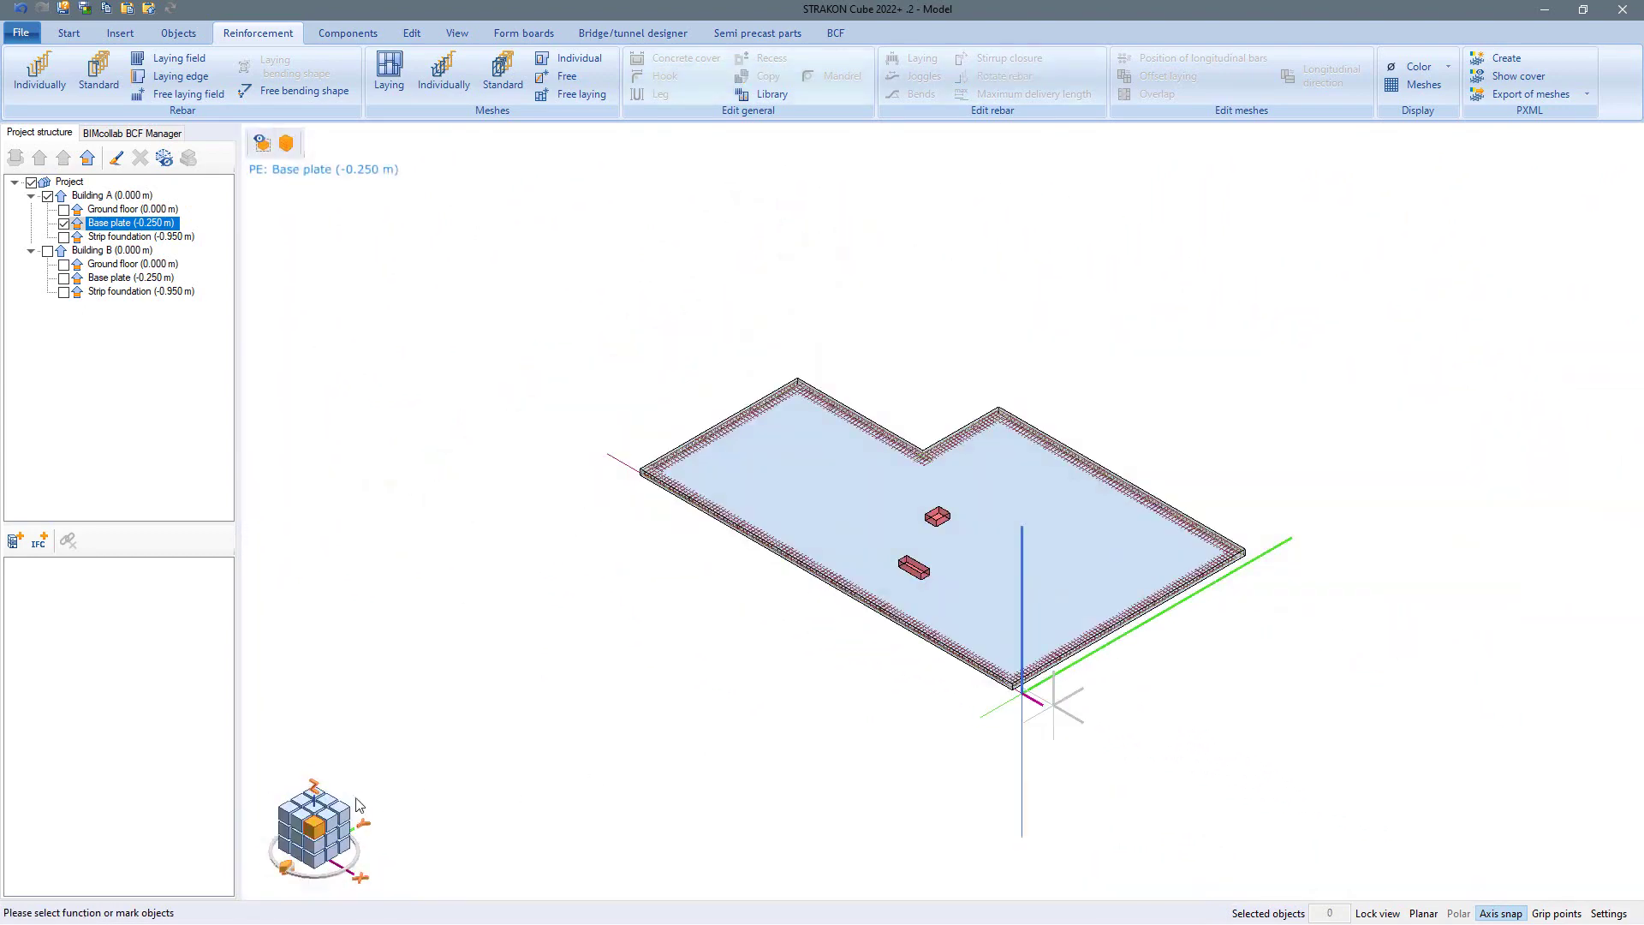
# Lay 8 mm B500A U-shaped rebars, 40 cm long with 4.5 cm cover and 15 cm spacing, along one short edge of the smaller opening.
pyautogui.click(318, 805)
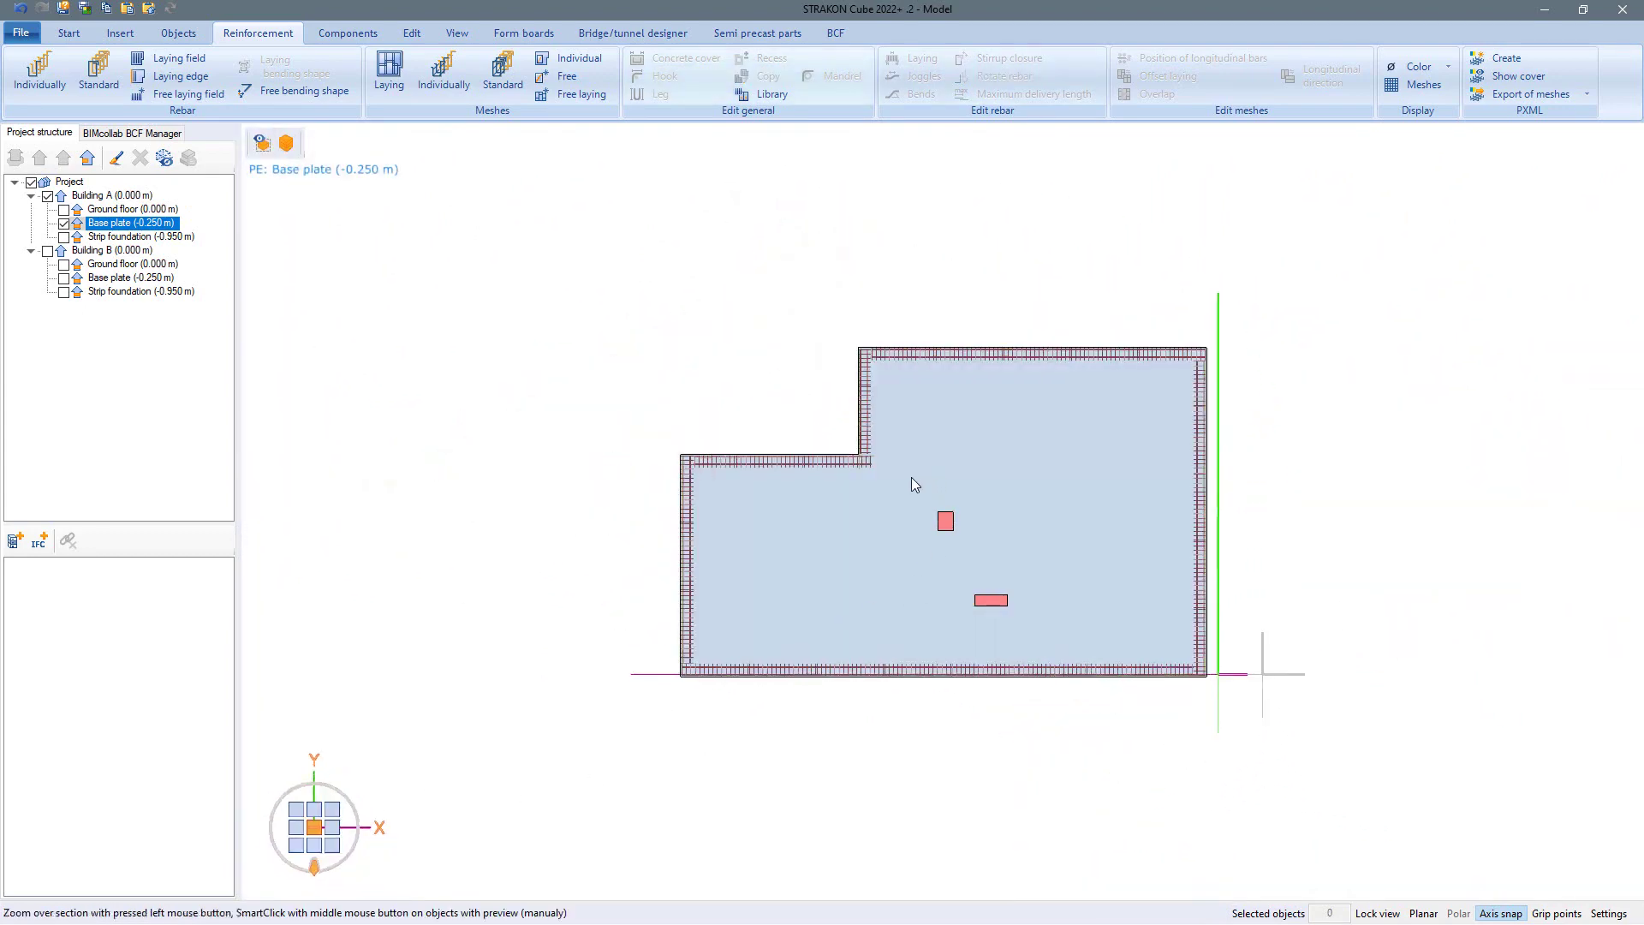
pyautogui.moveTo(902, 480); pyautogui.dragTo(1005, 550)
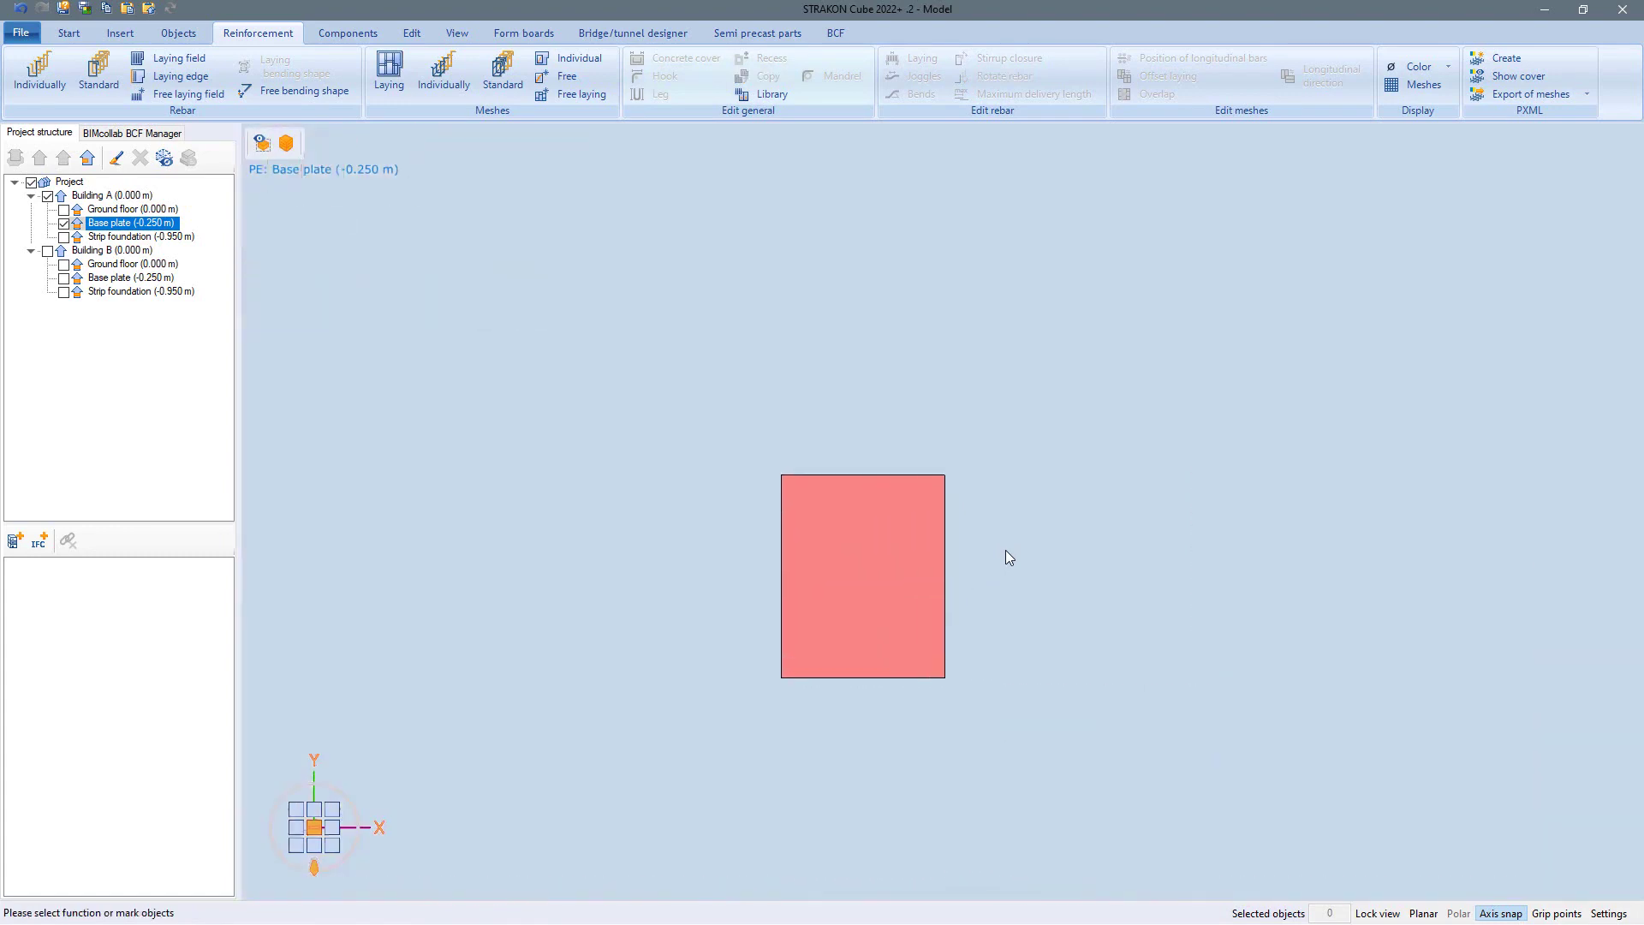
pyautogui.click(101, 77)
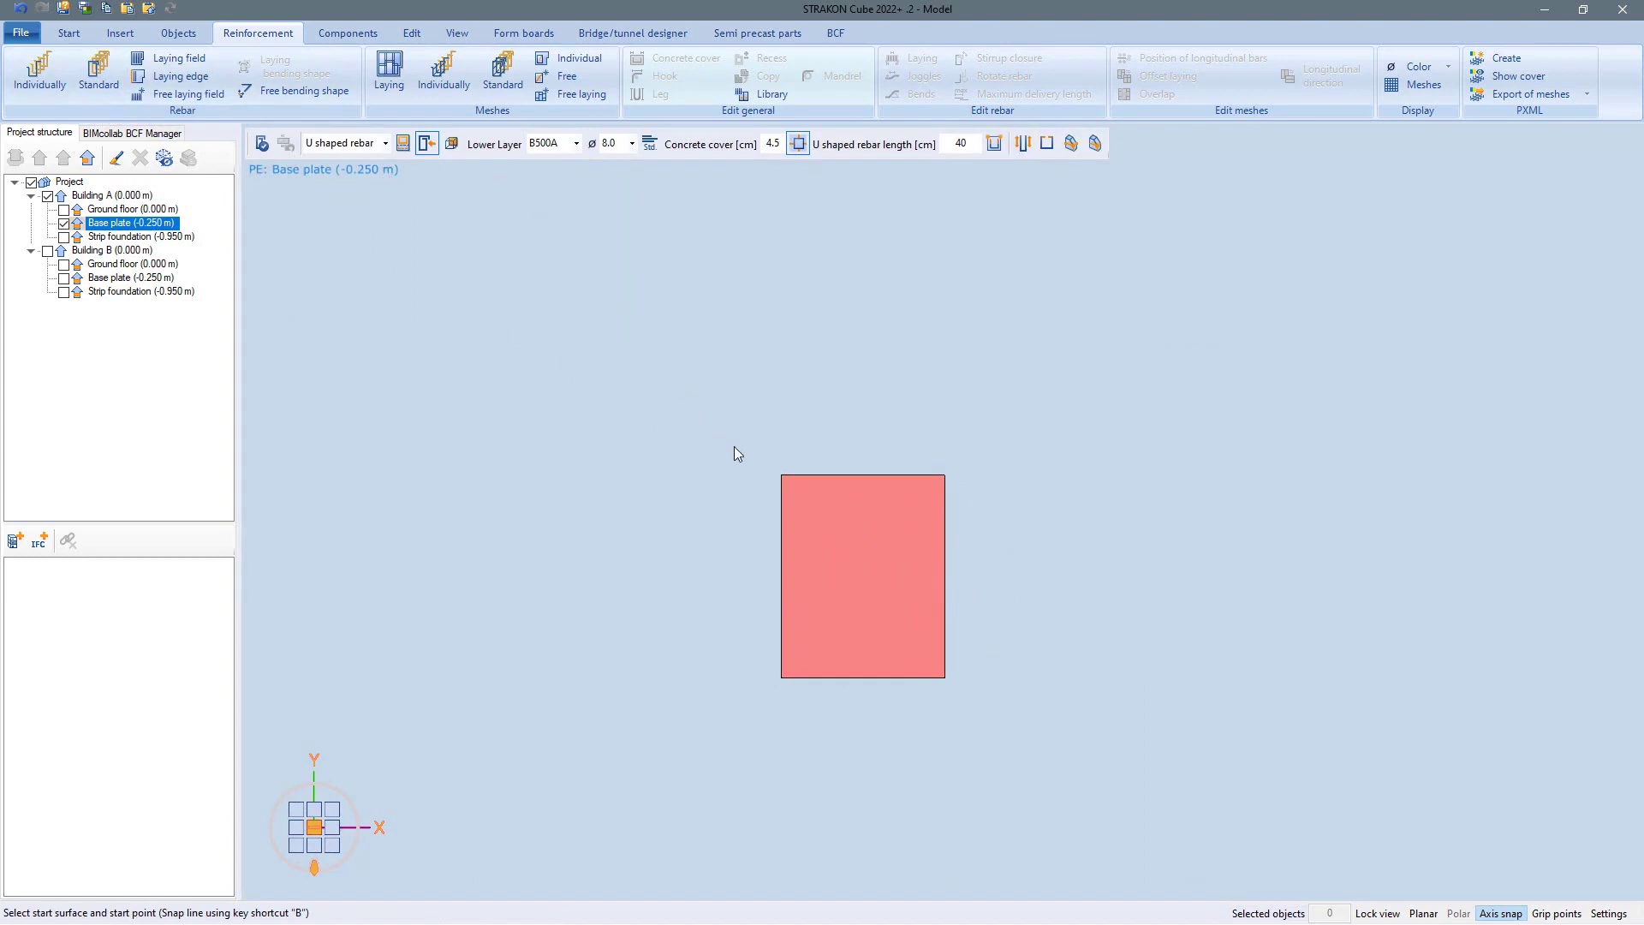
pyautogui.click(774, 455)
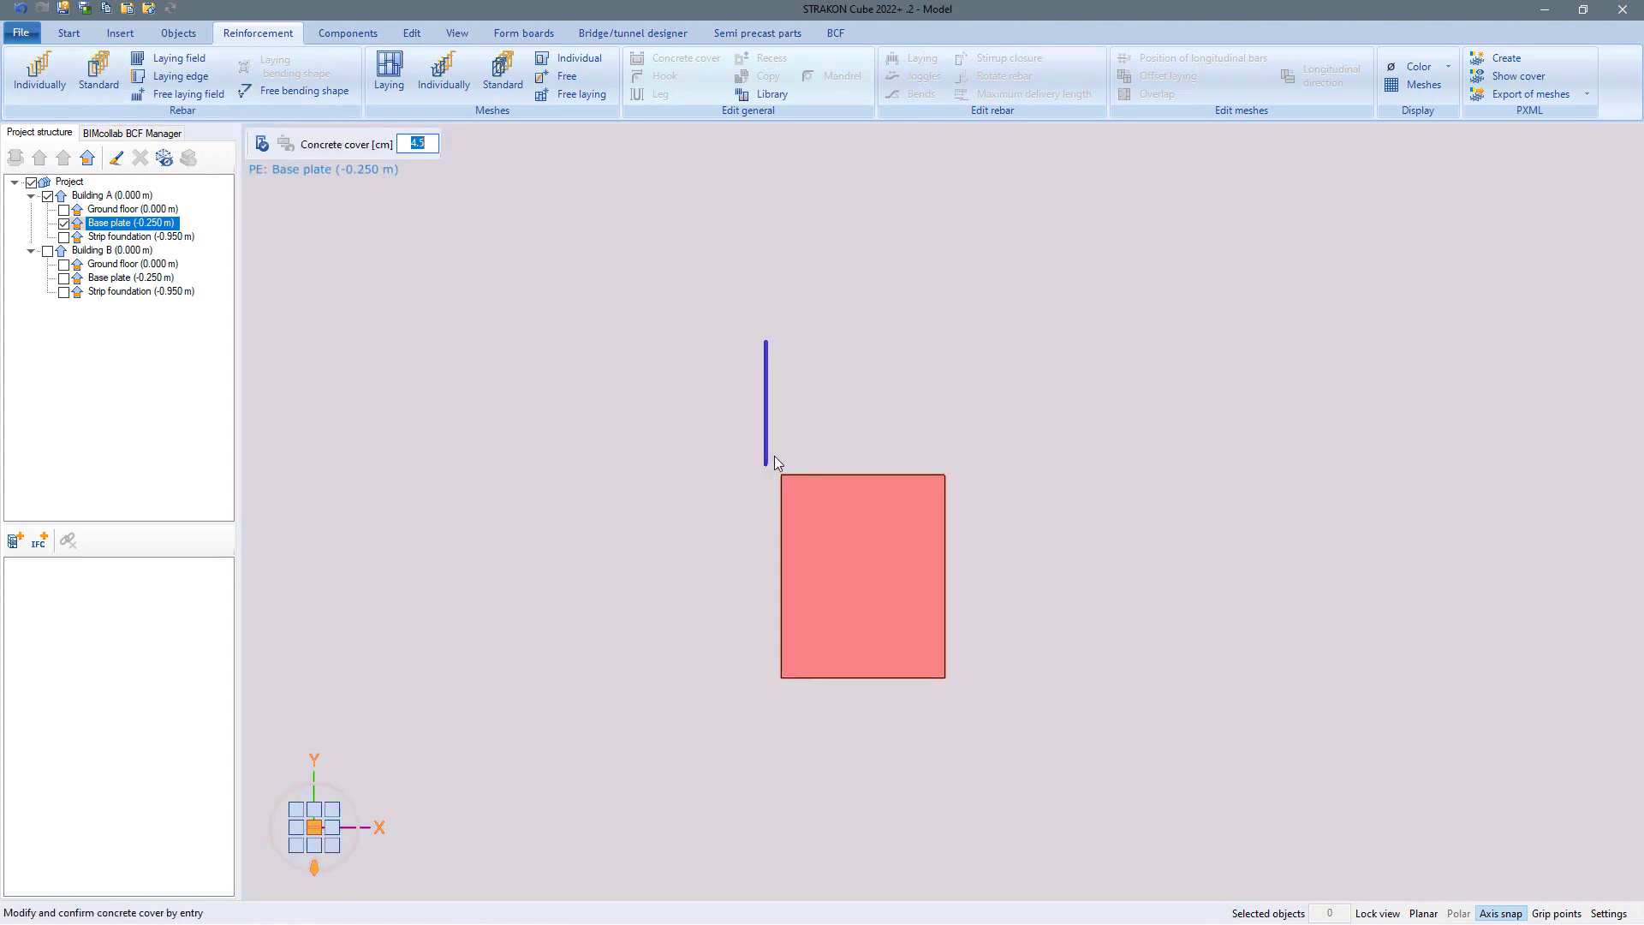
pyautogui.press('Return')
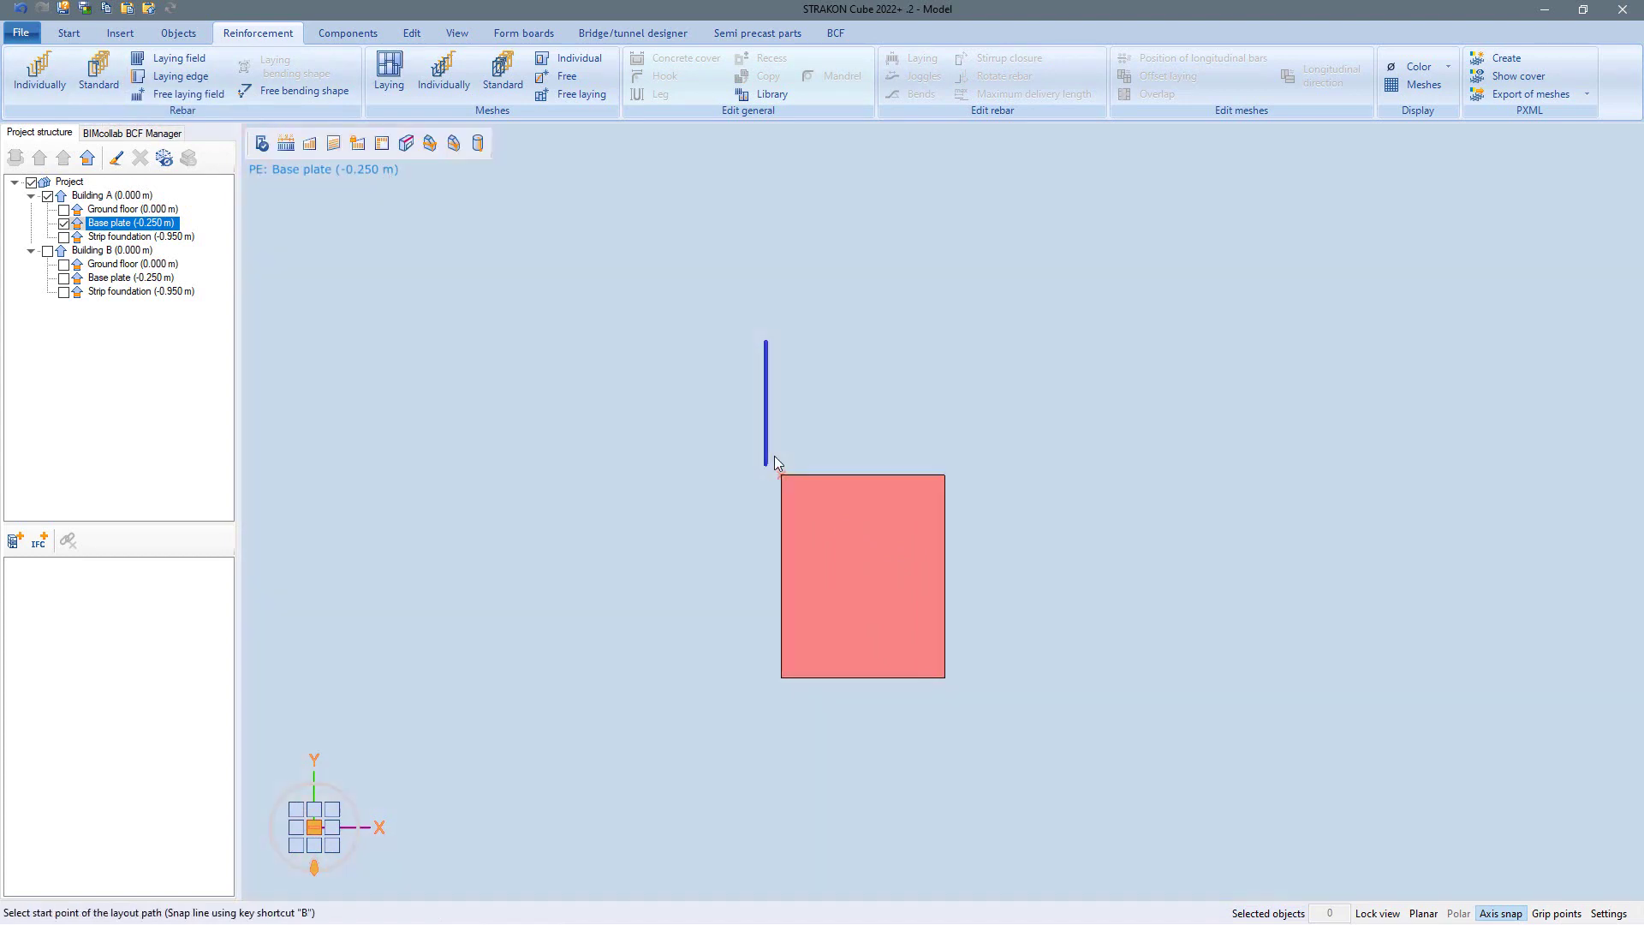
pyautogui.click(862, 469)
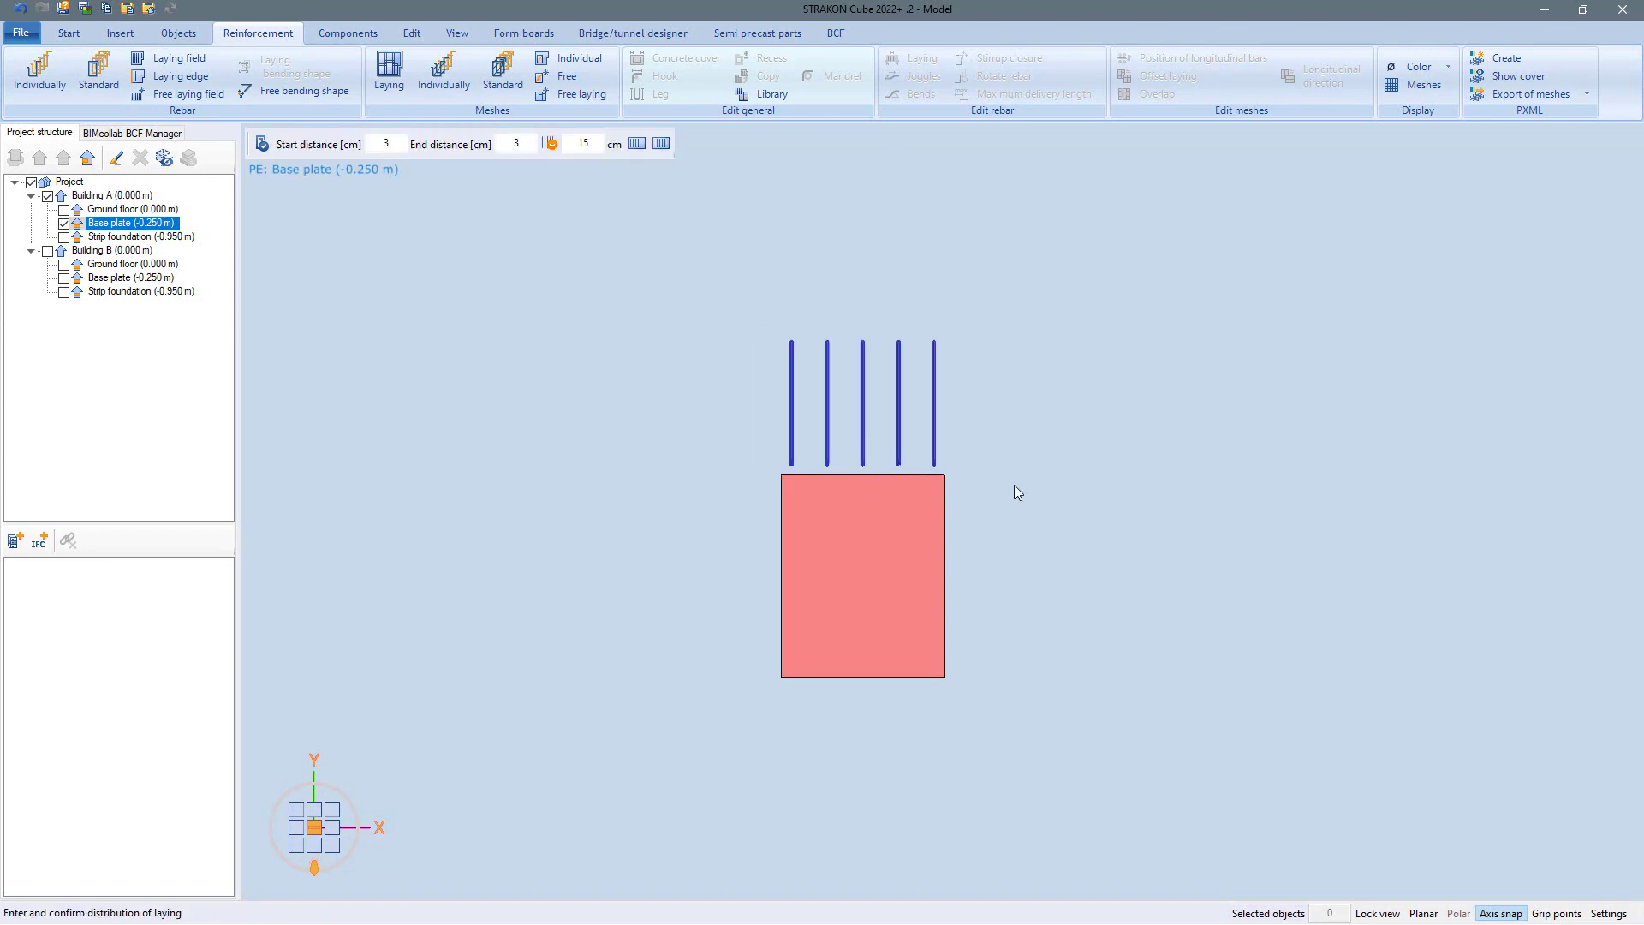
pyautogui.press('Return')
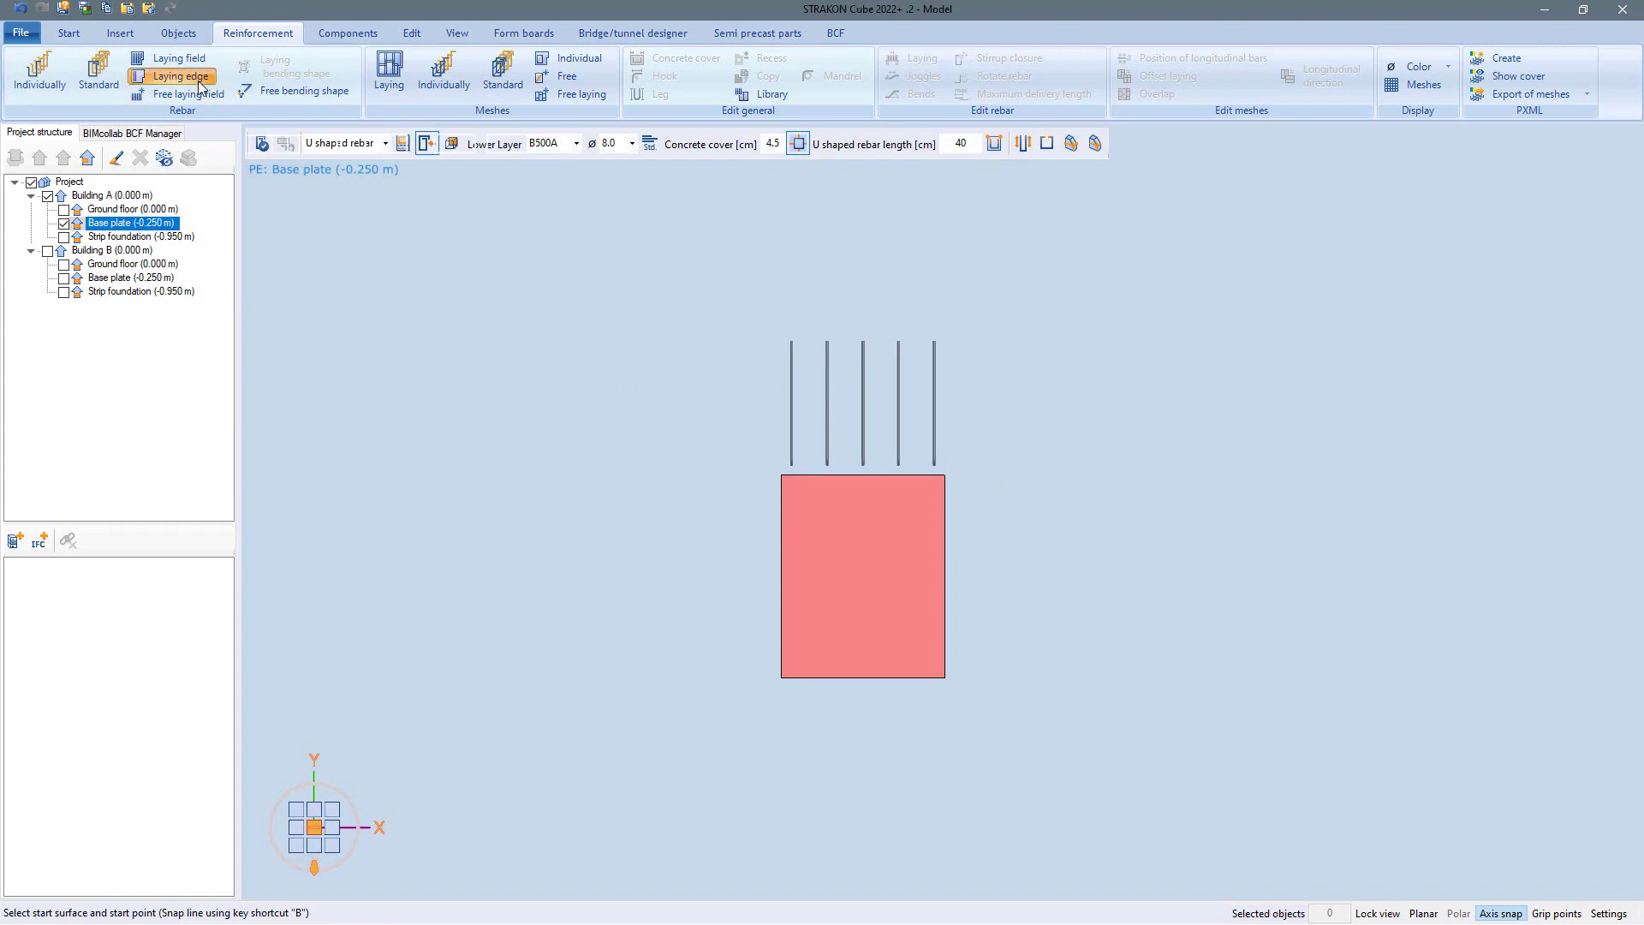
# Lay two 10 mm B500A edge bars at 5 cm spacing along the same opening edge, with a 4 cm start distance.
pyautogui.click(213, 96)
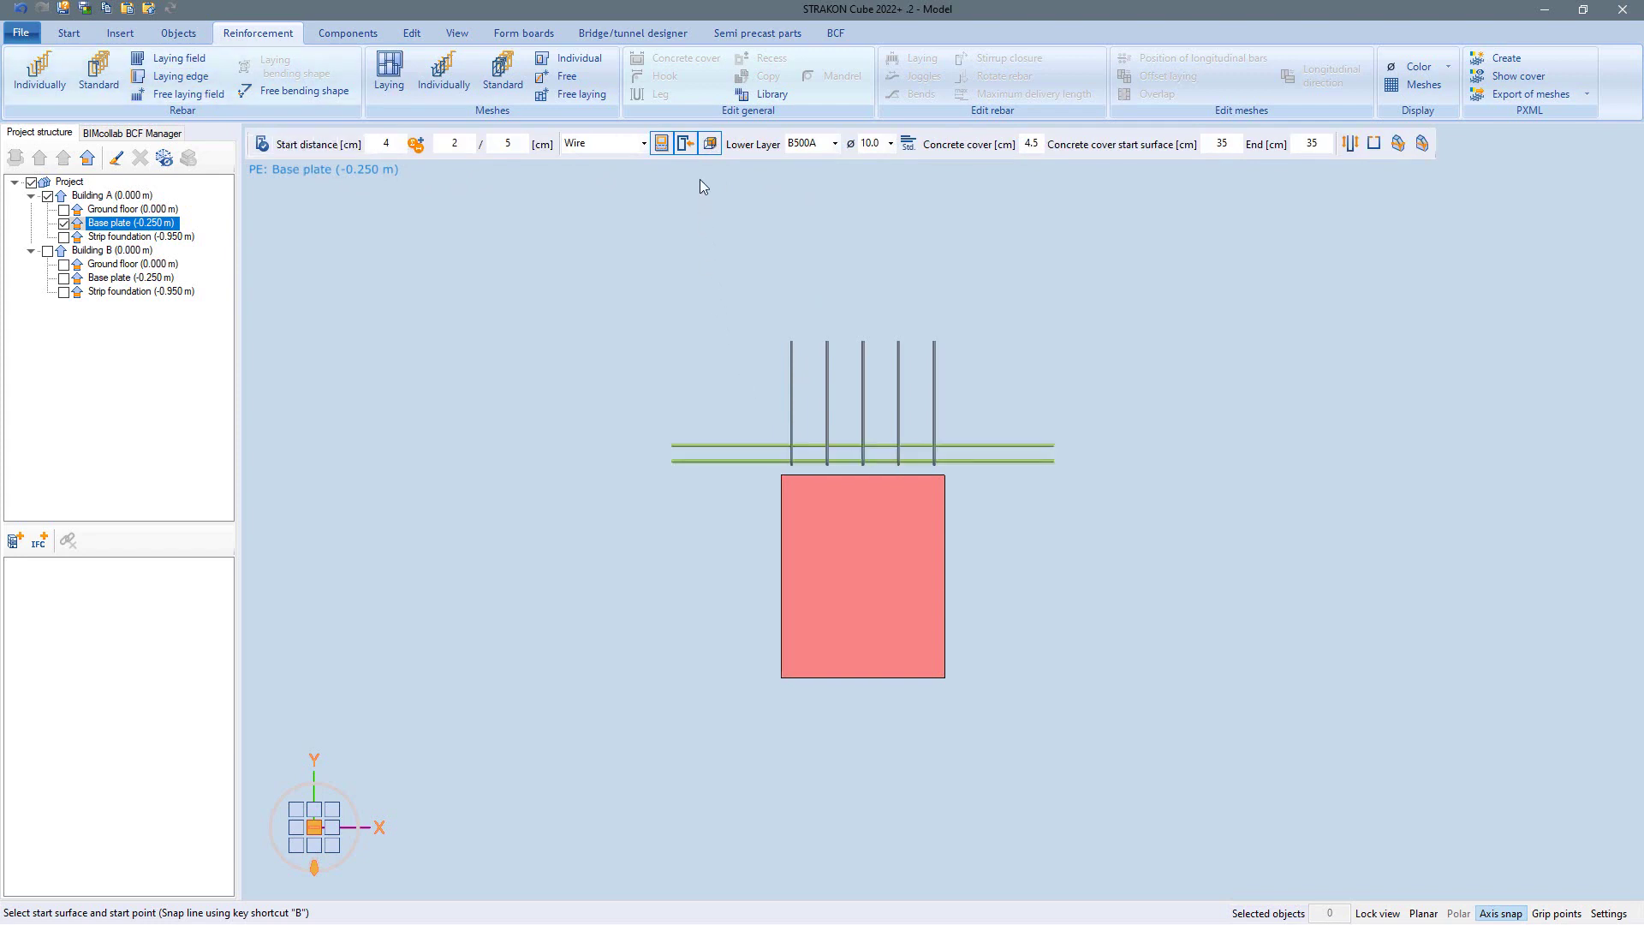
pyautogui.click(707, 147)
pyautogui.press('Escape')
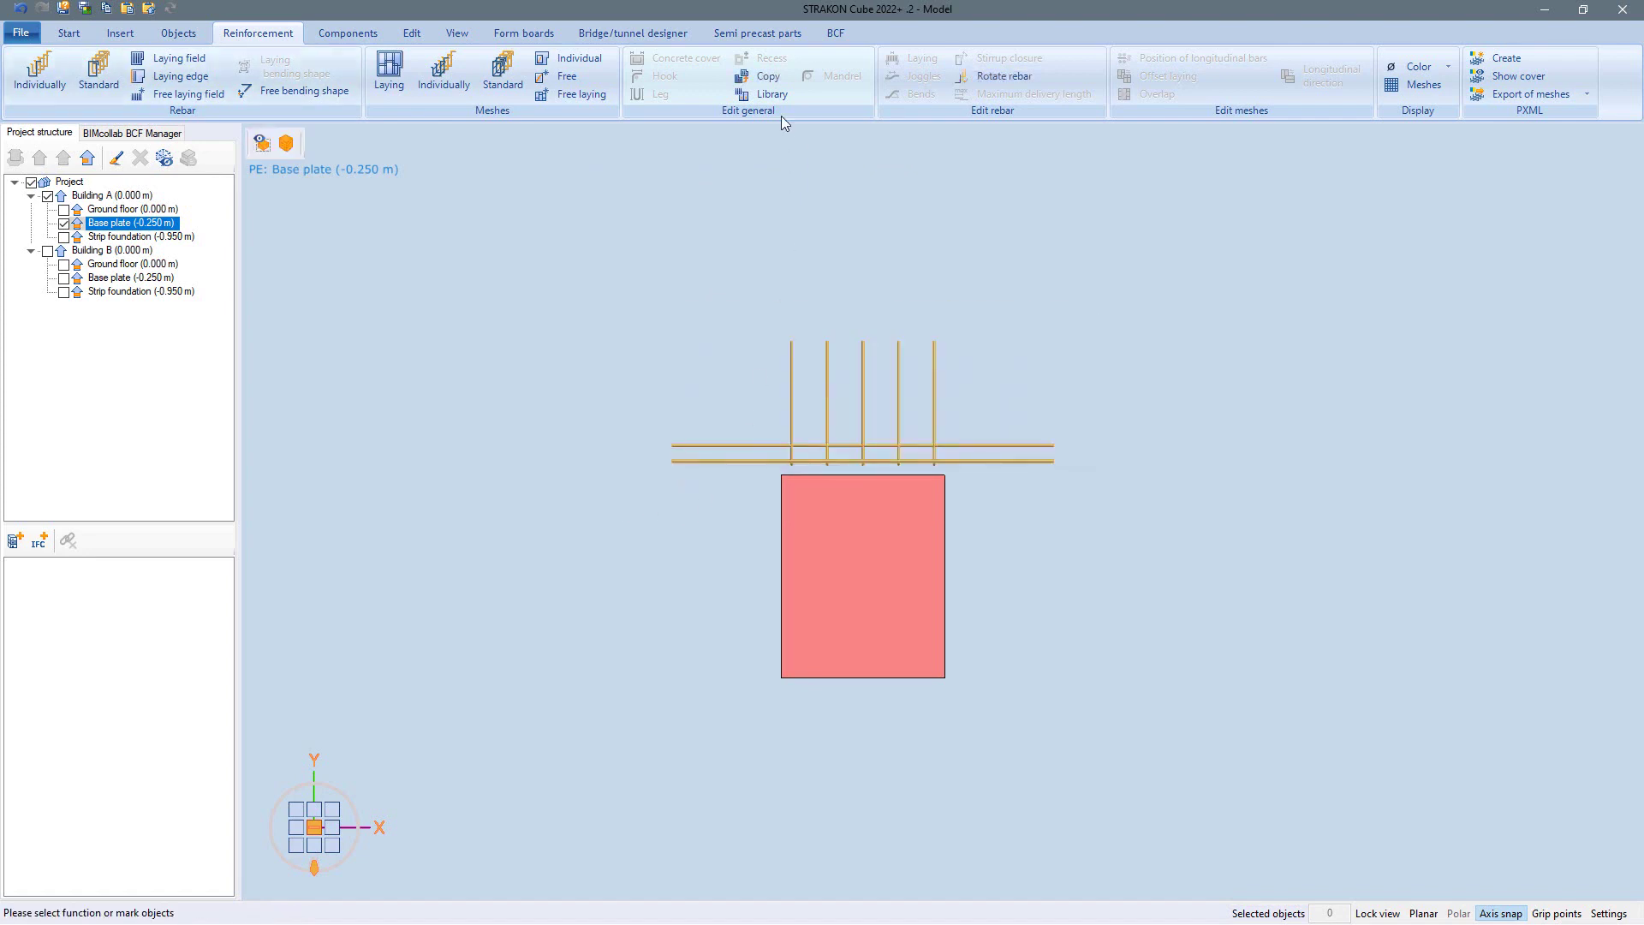
# Copy the U-shaped rebars and edge bars to the other three sides of the smaller opening.
pyautogui.click(758, 77)
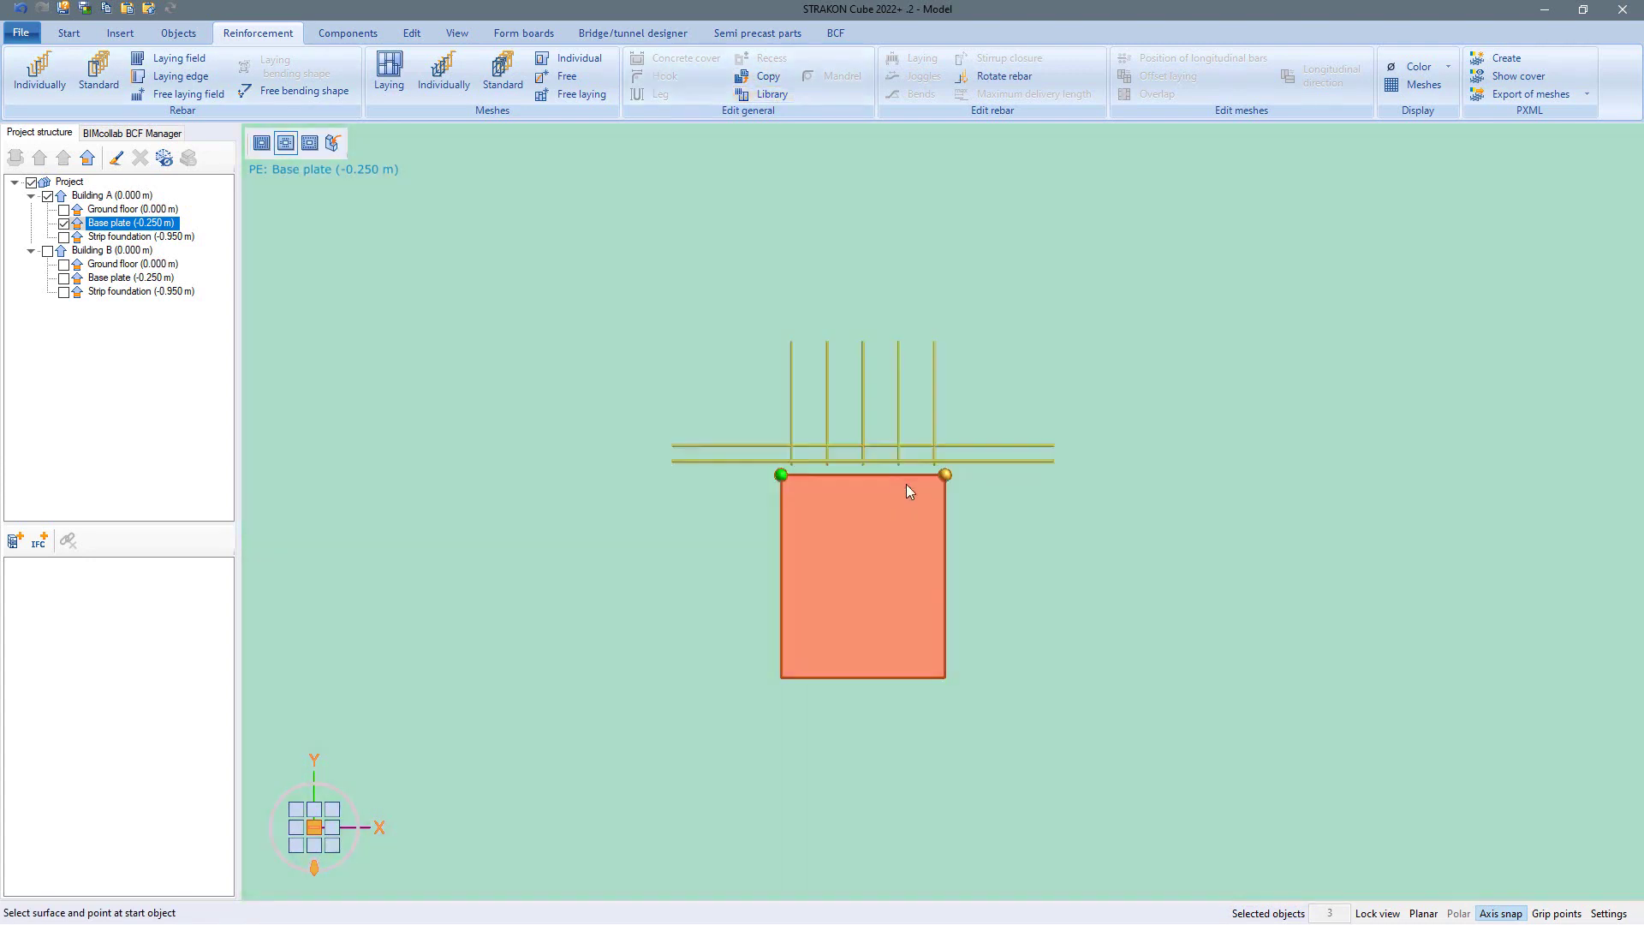
pyautogui.click(958, 572)
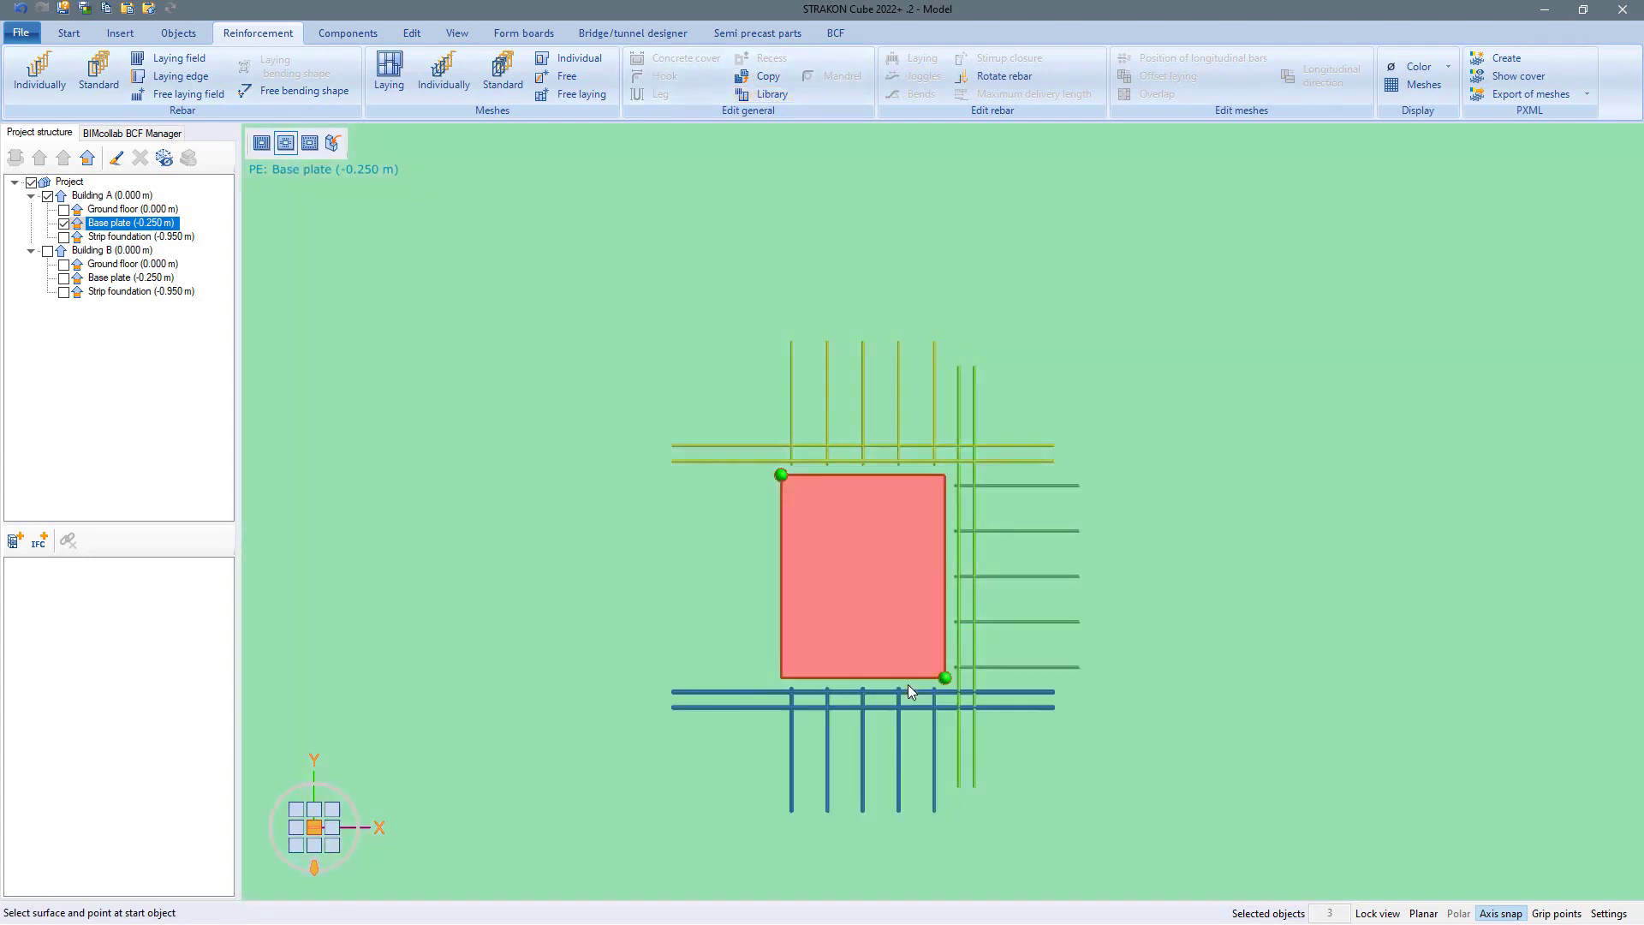
pyautogui.click(908, 685)
pyautogui.click(790, 663)
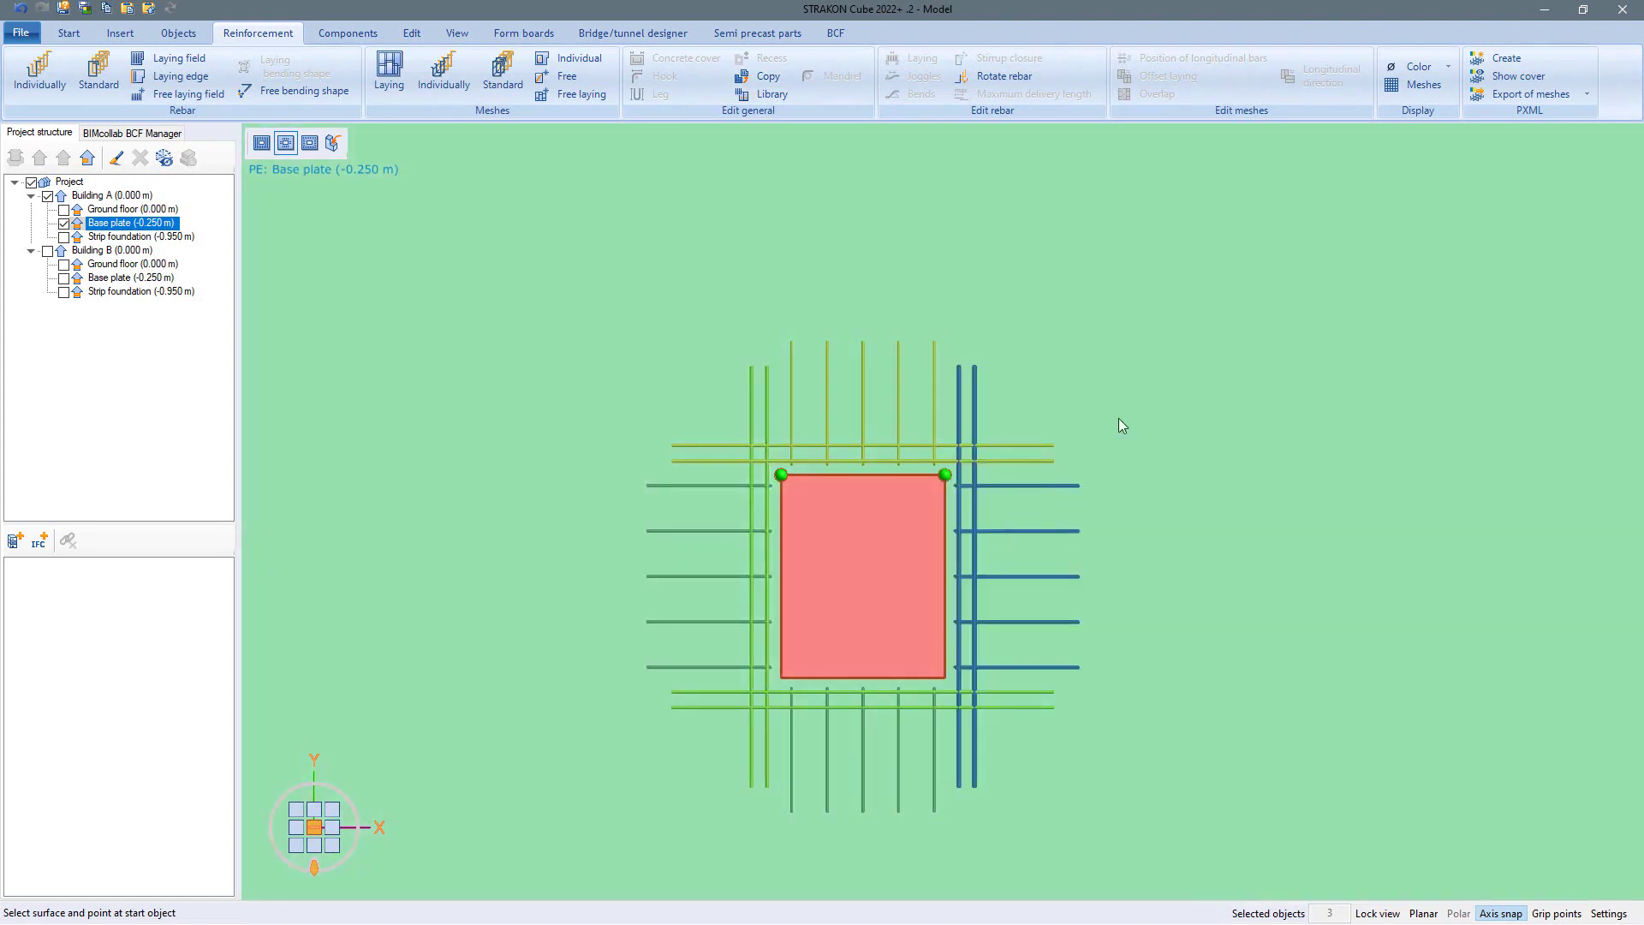
pyautogui.press('Escape')
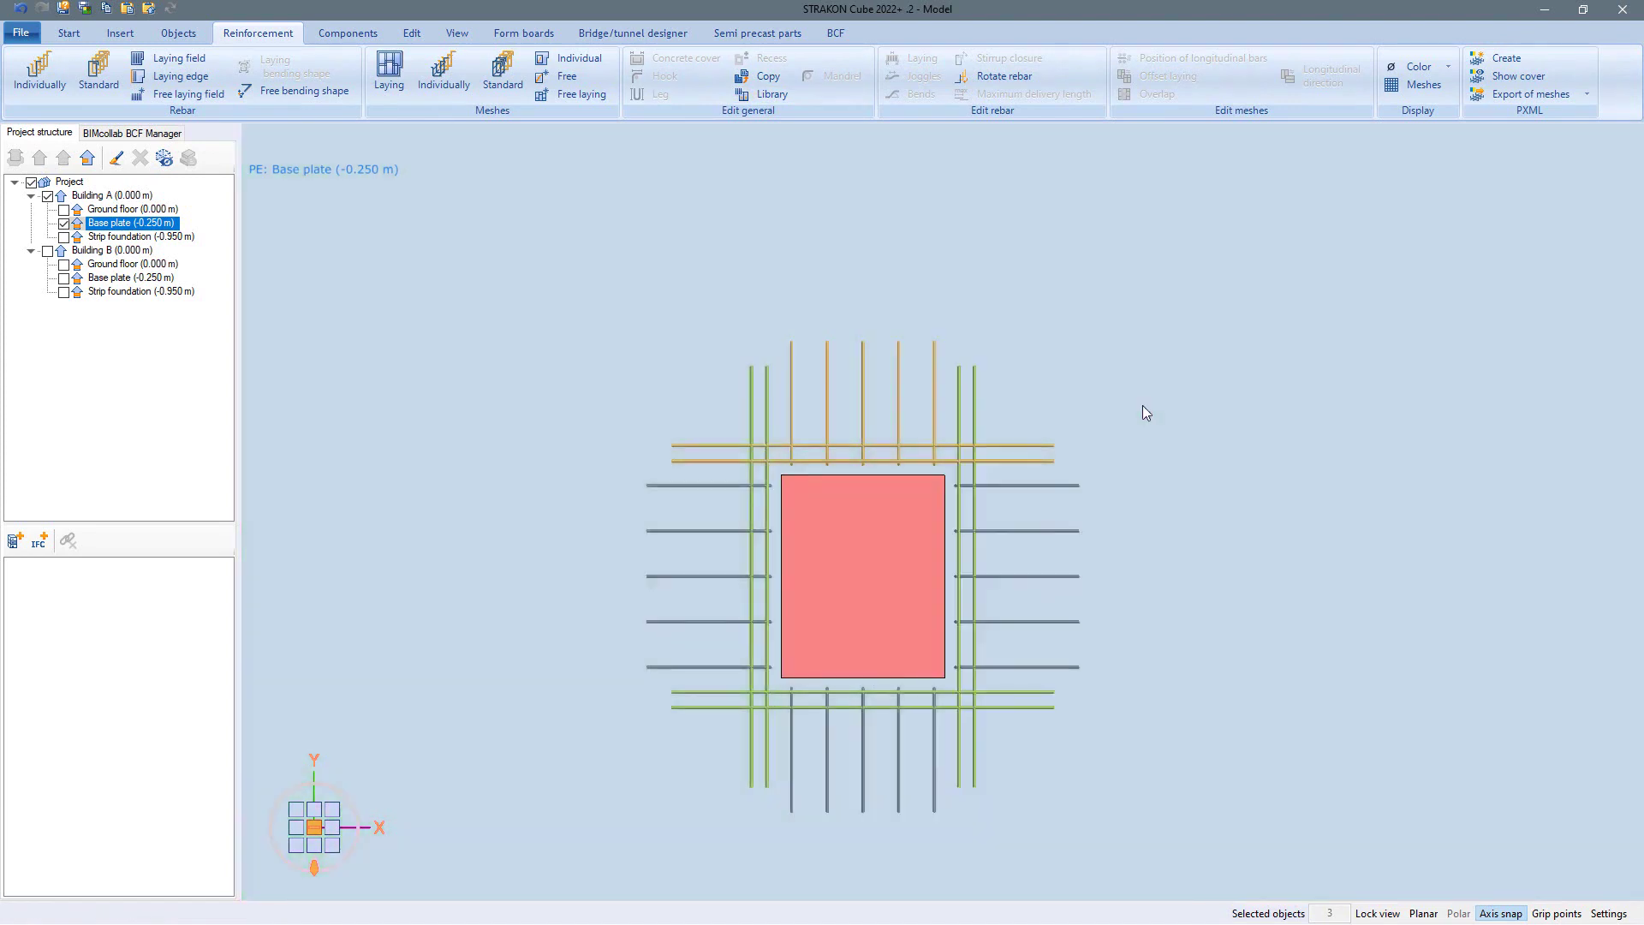
# Copy the complete reinforcement around the smaller opening to the elongated rectangular opening.
pyautogui.scroll(-4, 1144, 412)
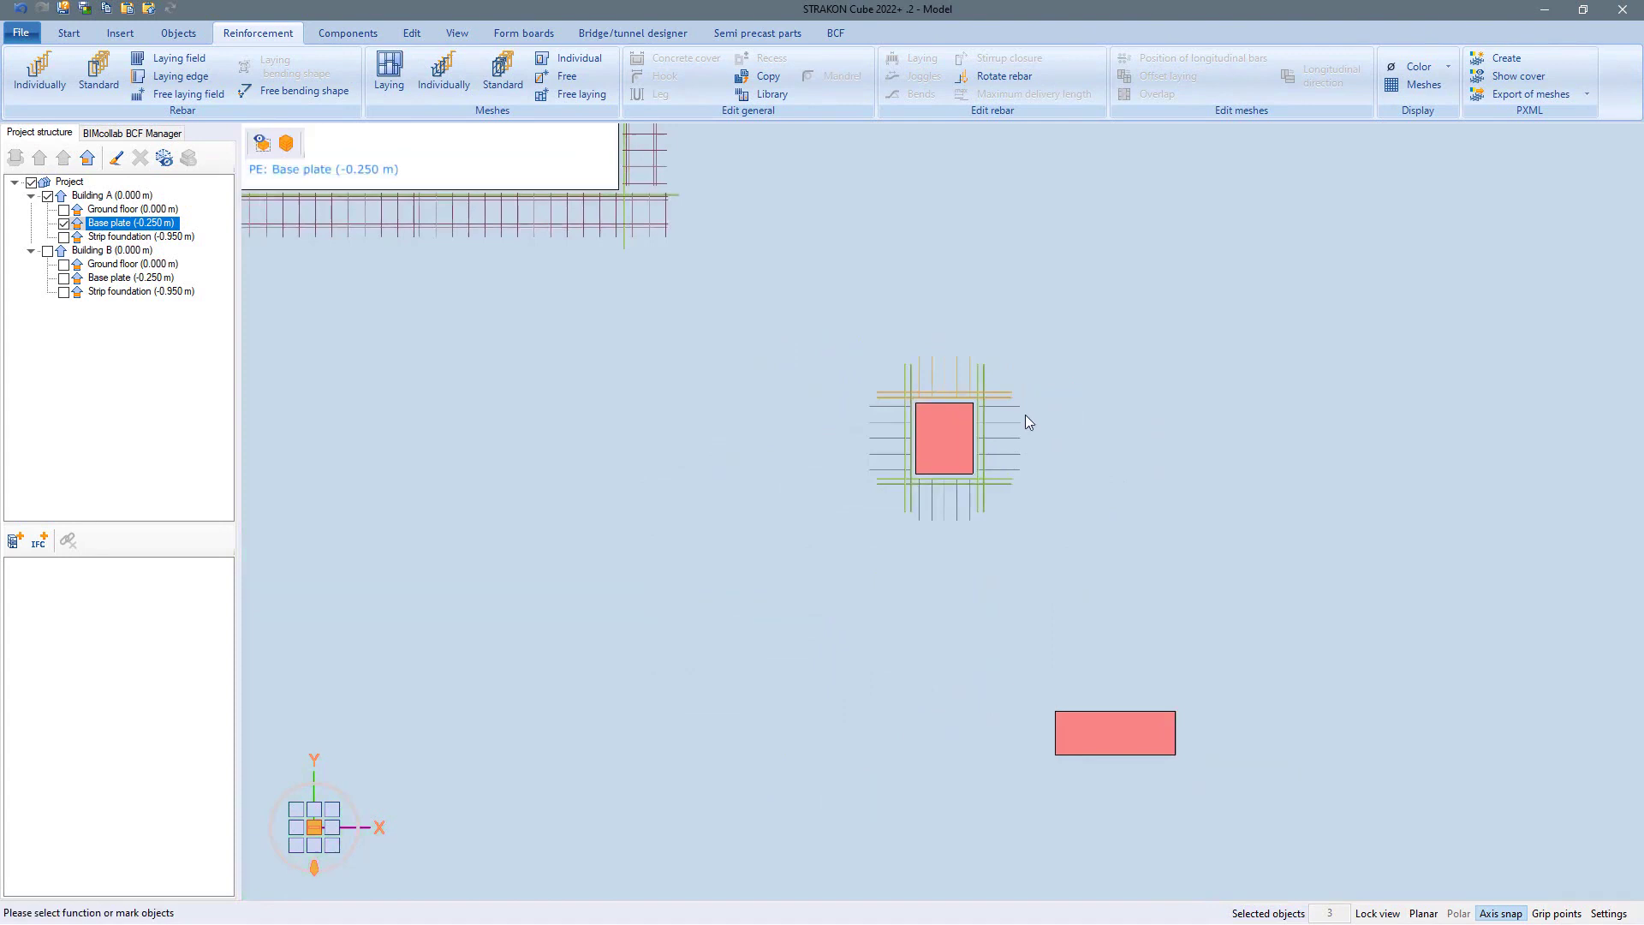
pyautogui.moveTo(1027, 415); pyautogui.dragTo(946, 370, button='middle')
pyautogui.moveTo(986, 270); pyautogui.dragTo(707, 525)
pyautogui.click(765, 77)
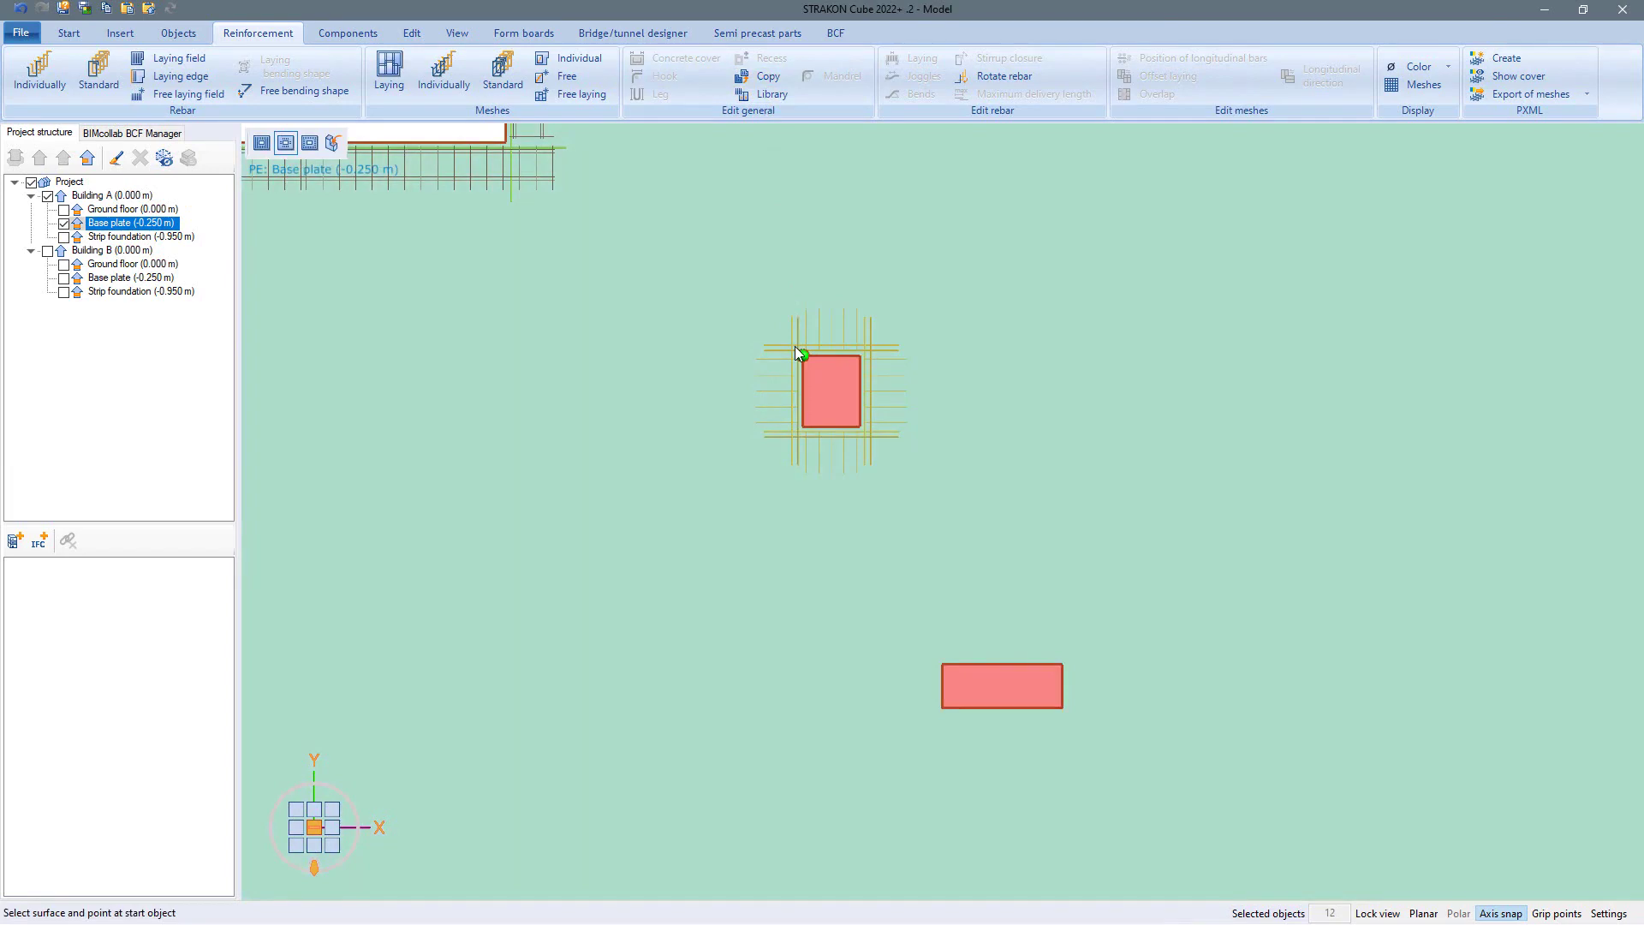
pyautogui.click(796, 349)
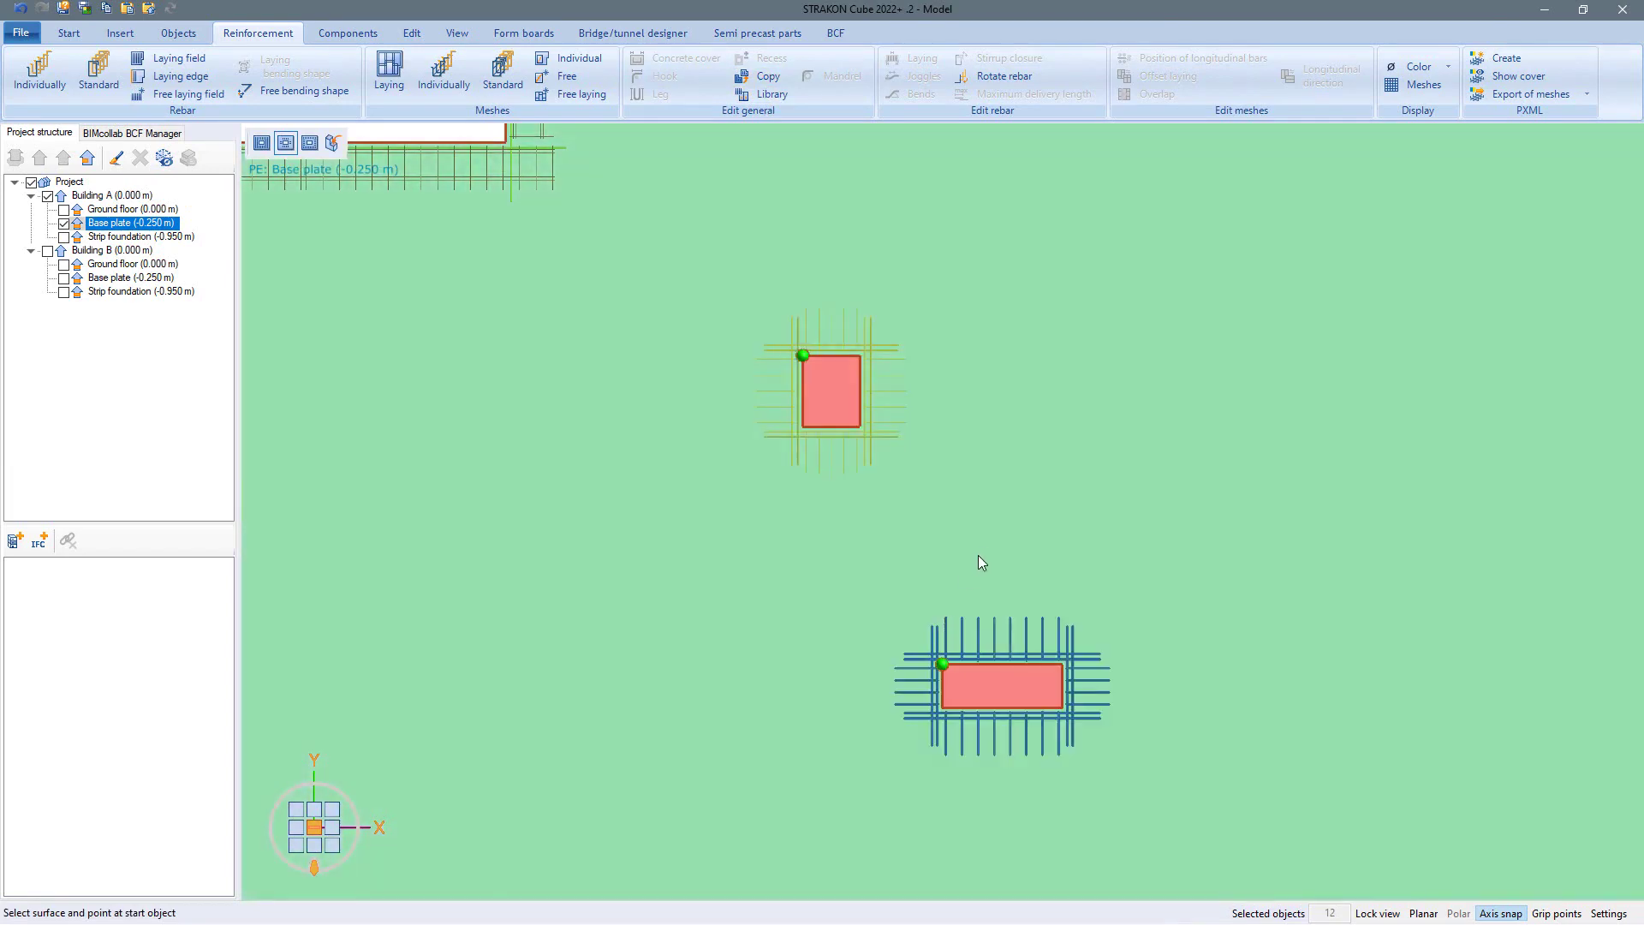
pyautogui.moveTo(978, 555); pyautogui.dragTo(1022, 528, button='middle')
pyautogui.scroll(1, 979, 535)
pyautogui.press('Escape')
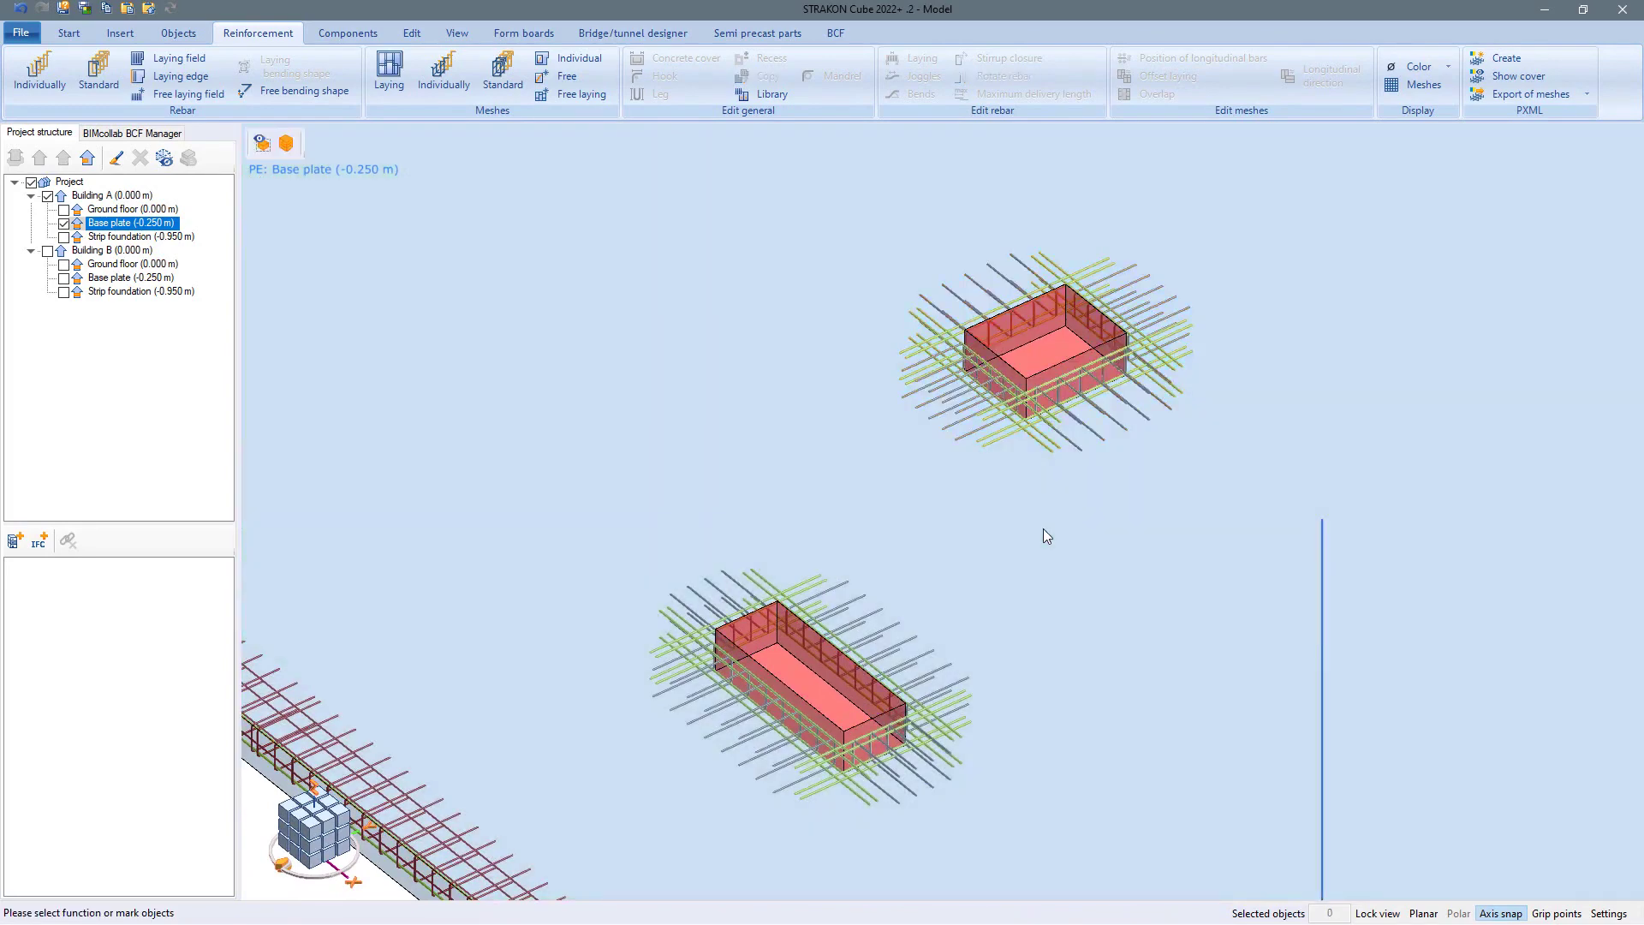
# Lay Q335A meshes as the lower layer across the whole base plate, aligned to its short outer edge.
pyautogui.scroll(-5, 1040, 548)
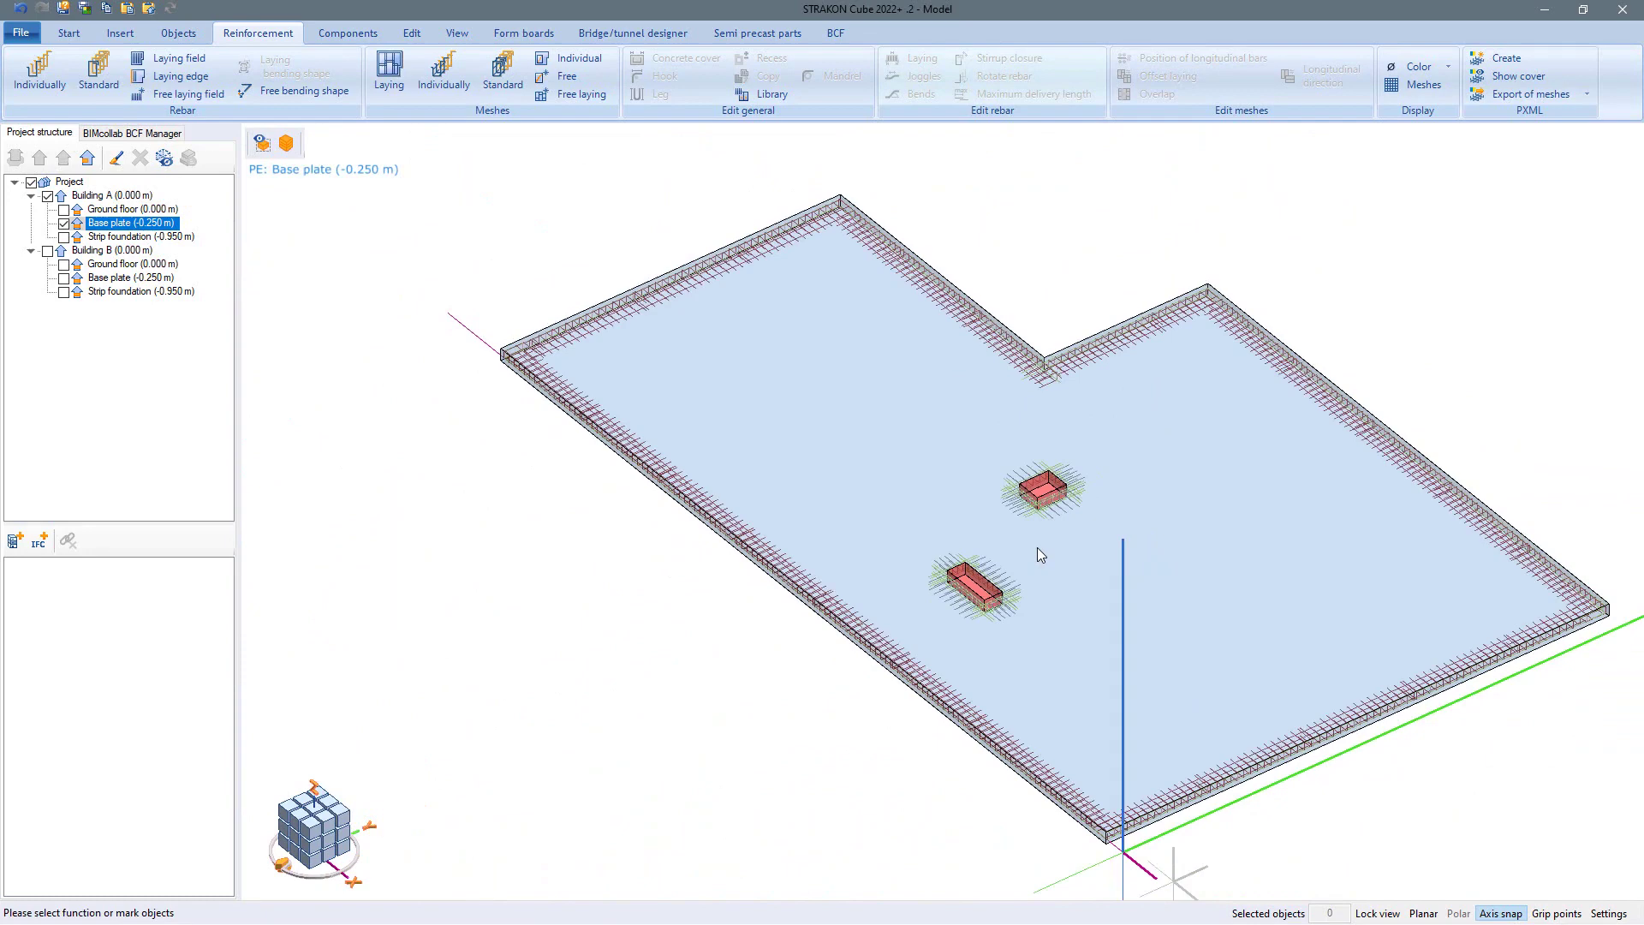
pyautogui.moveTo(941, 522); pyautogui.dragTo(913, 529, button='middle')
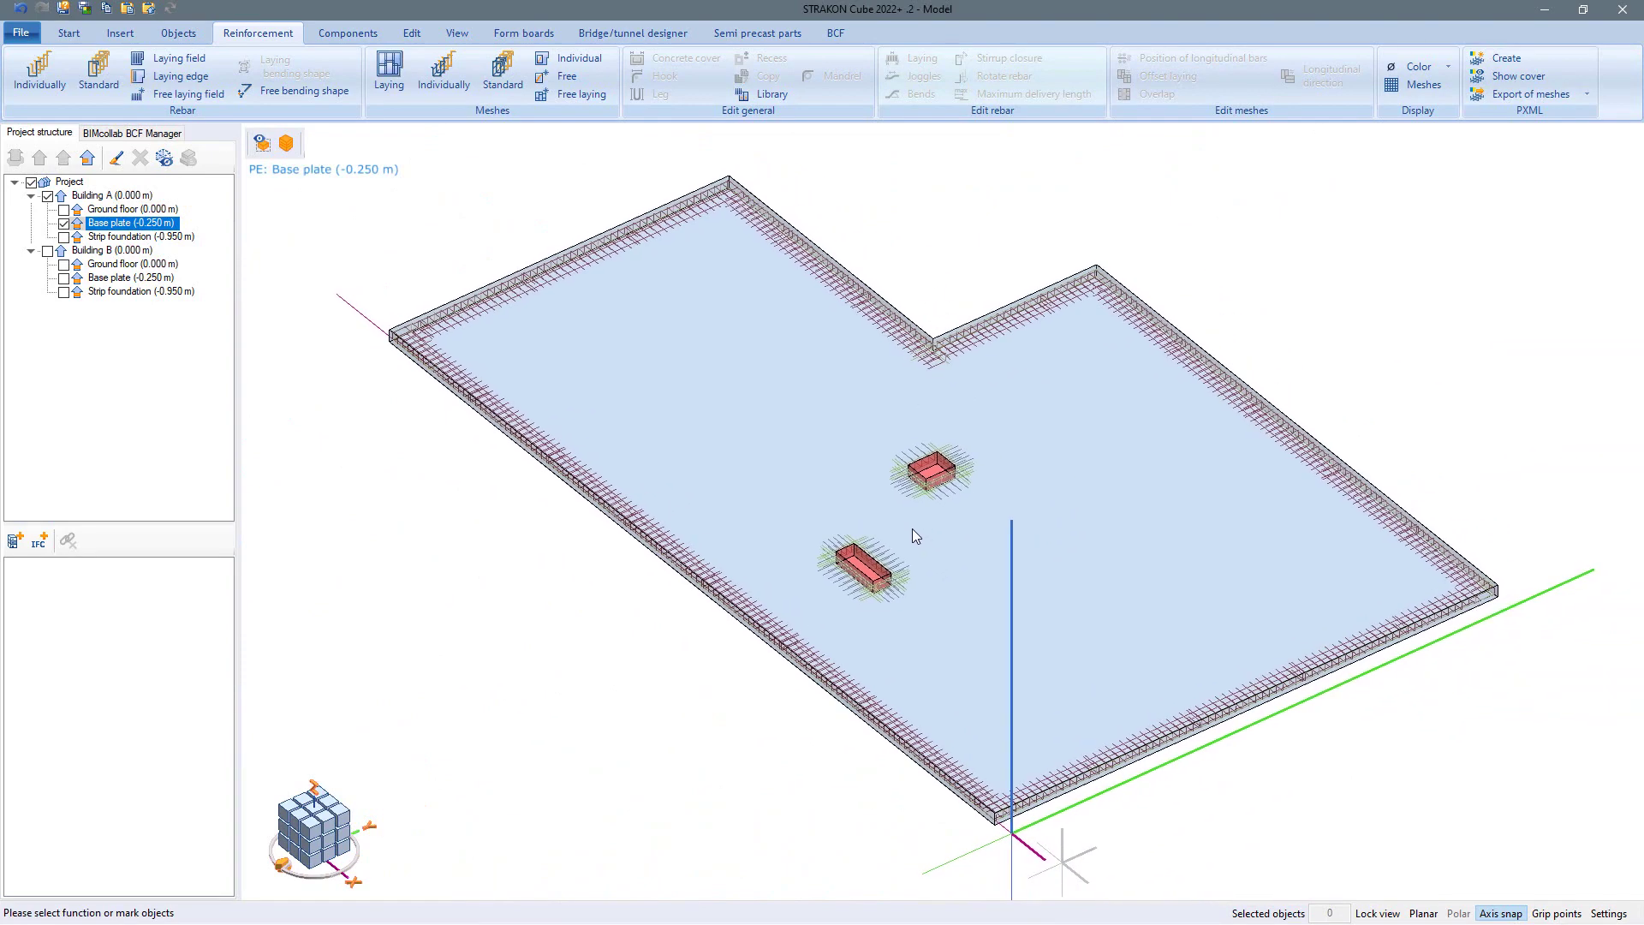
pyautogui.click(389, 73)
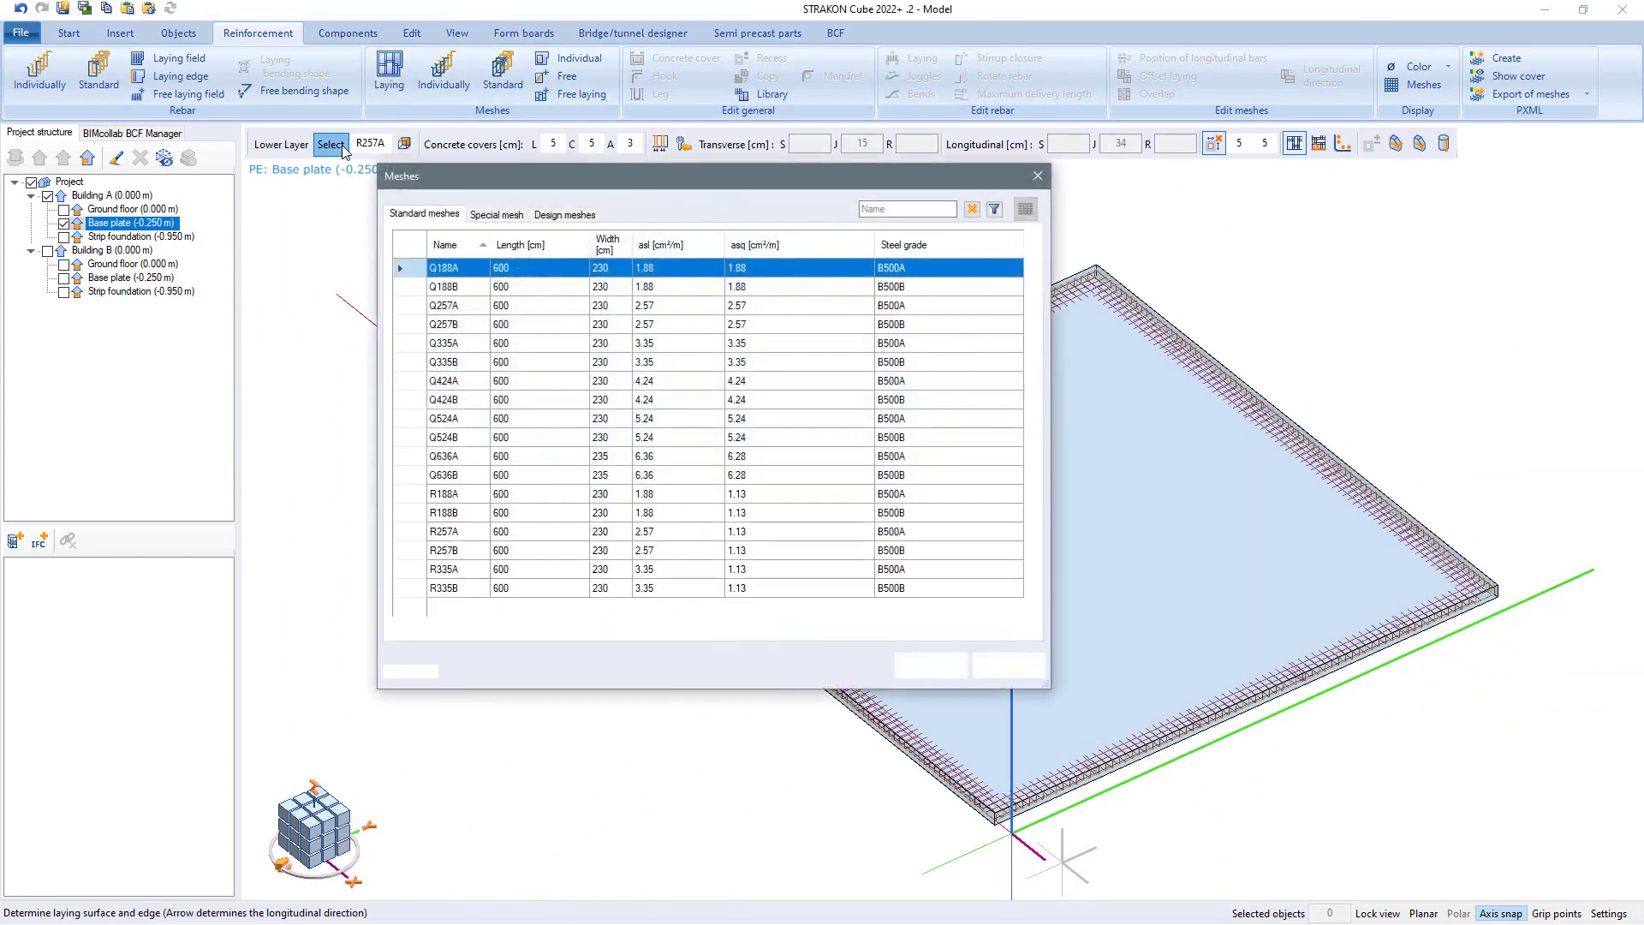
pyautogui.click(331, 144)
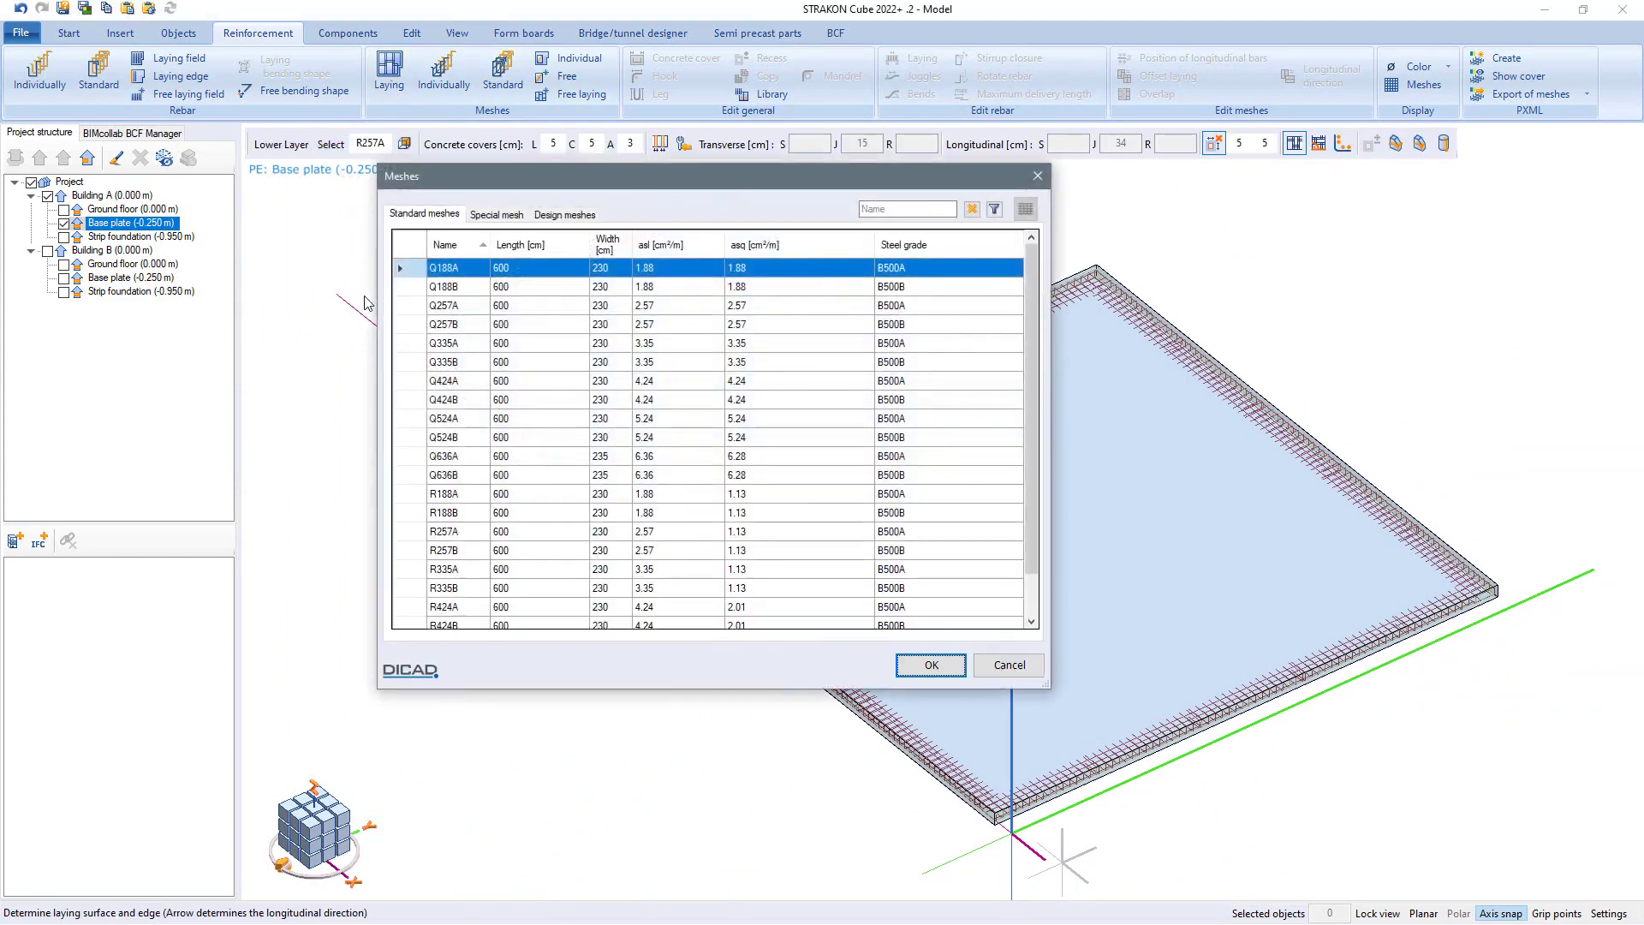
pyautogui.doubleClick(408, 344)
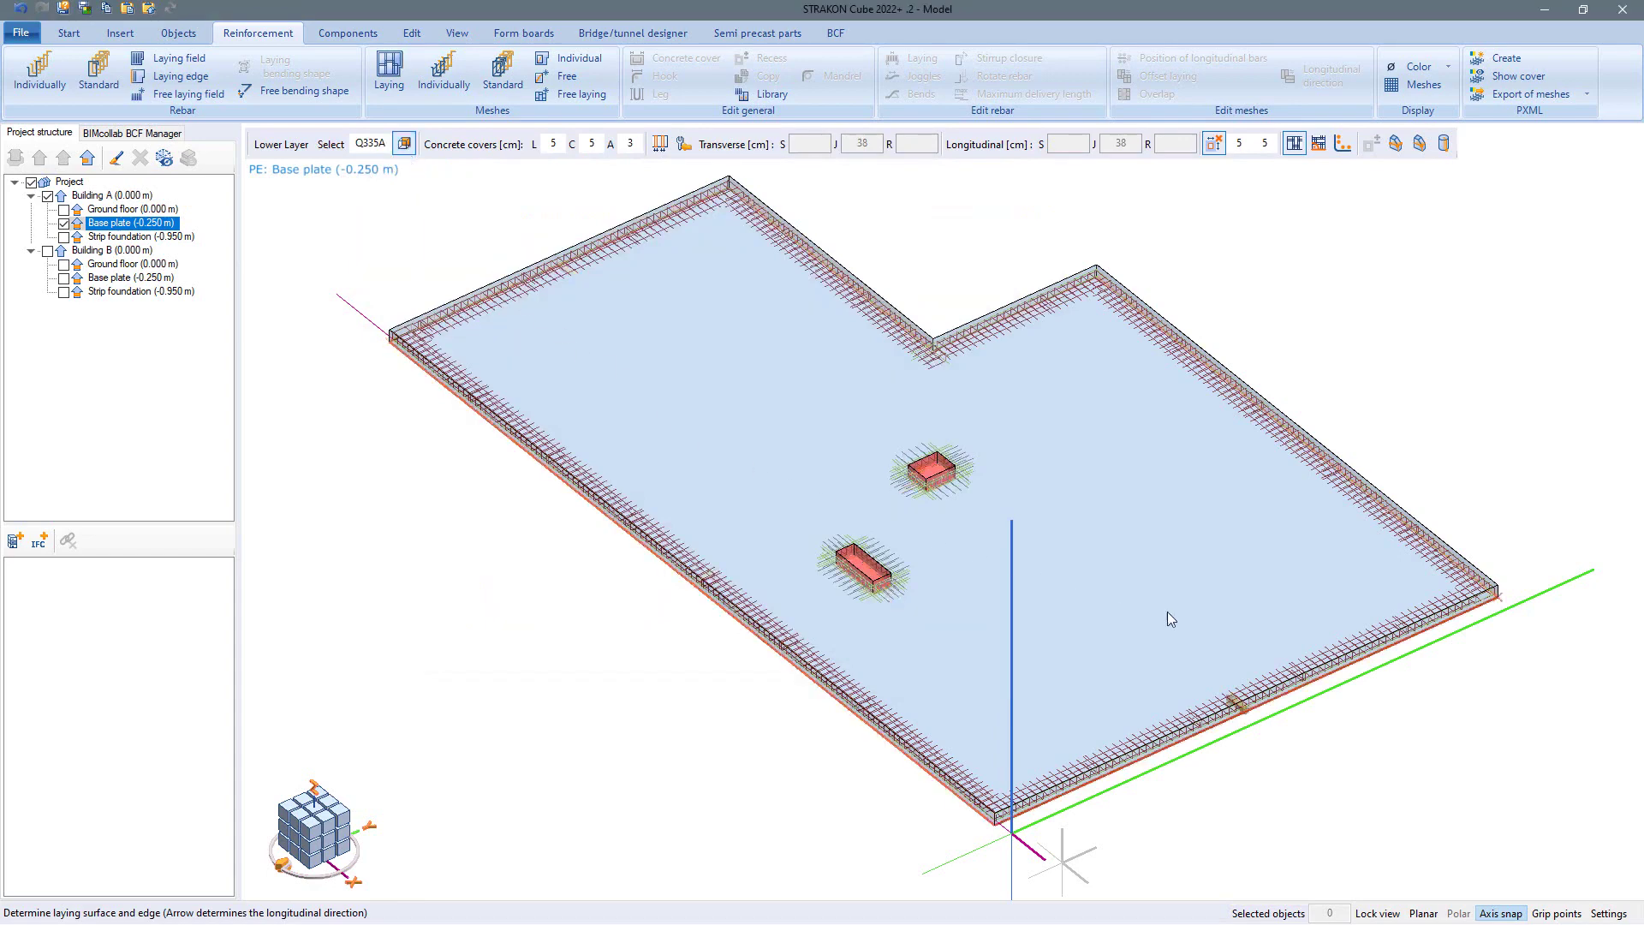
pyautogui.click(1346, 625)
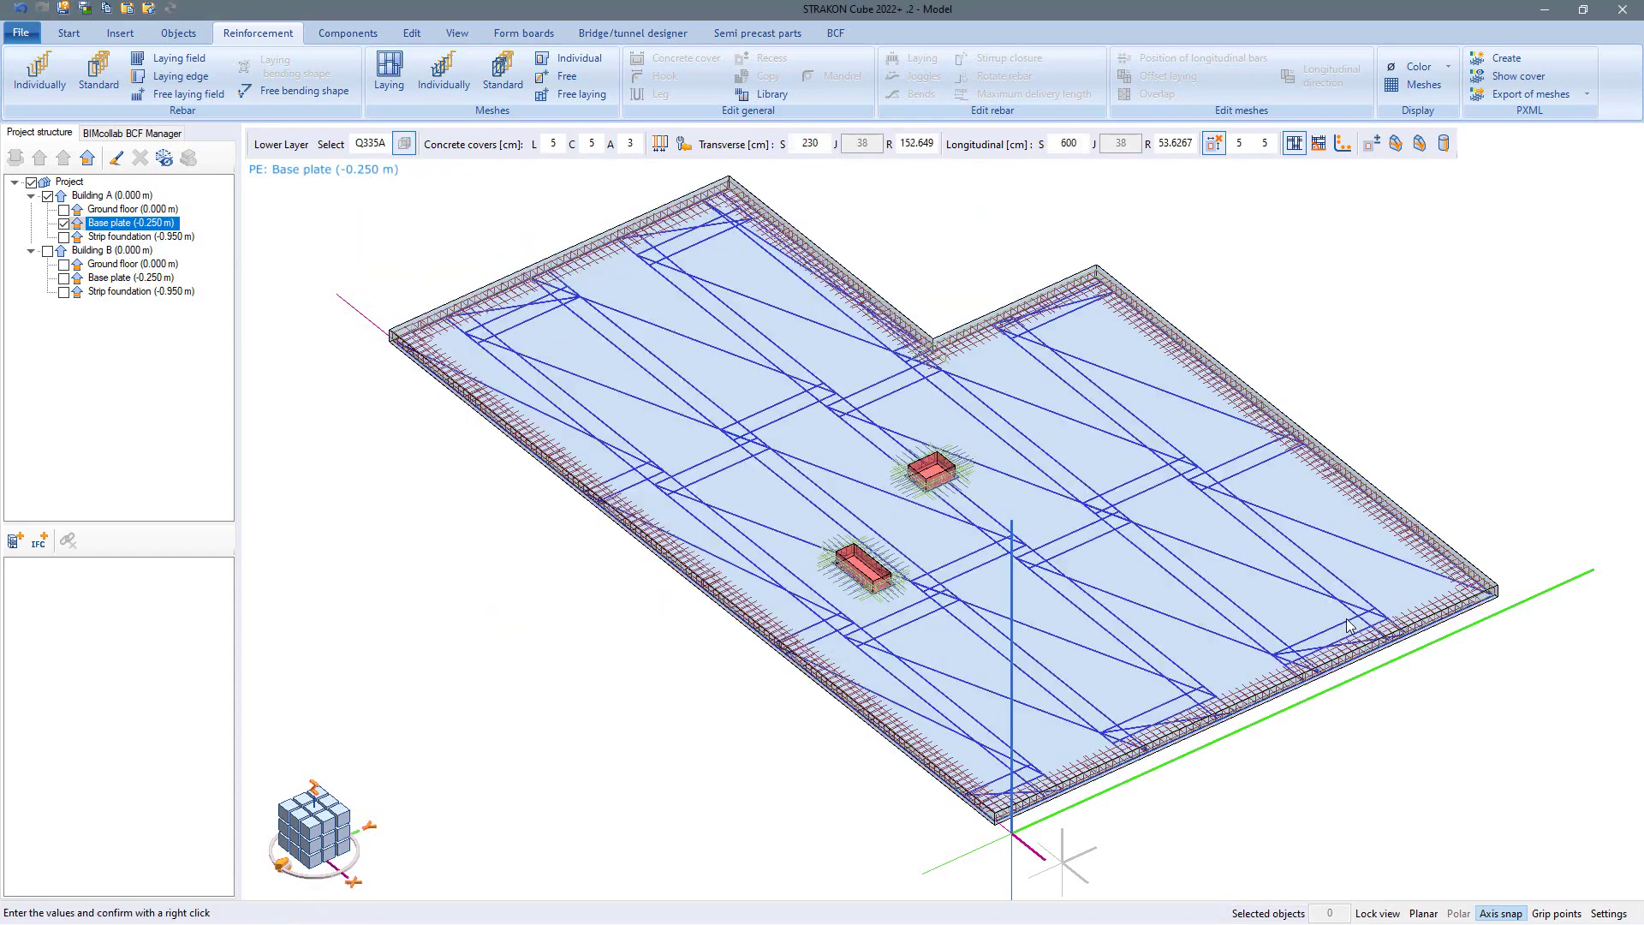
pyautogui.rightClick(1346, 625)
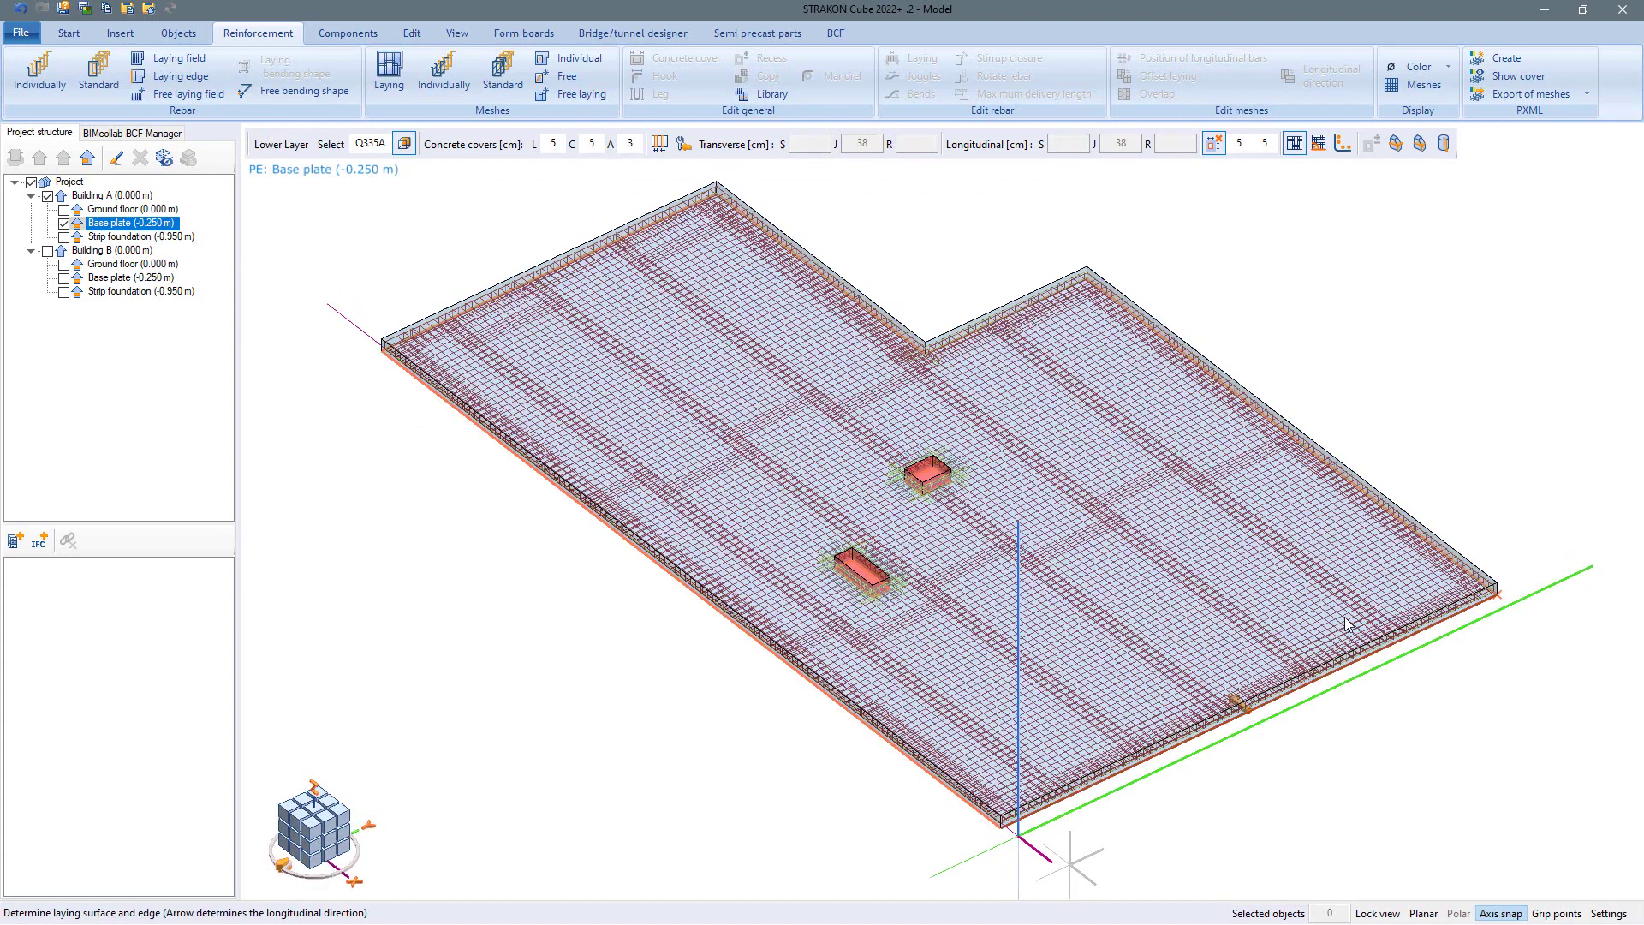
# Lay Q335A meshes as the upper layer across the base plate, with a starting longitudinal mesh length of 450 cm.
pyautogui.click(285, 146)
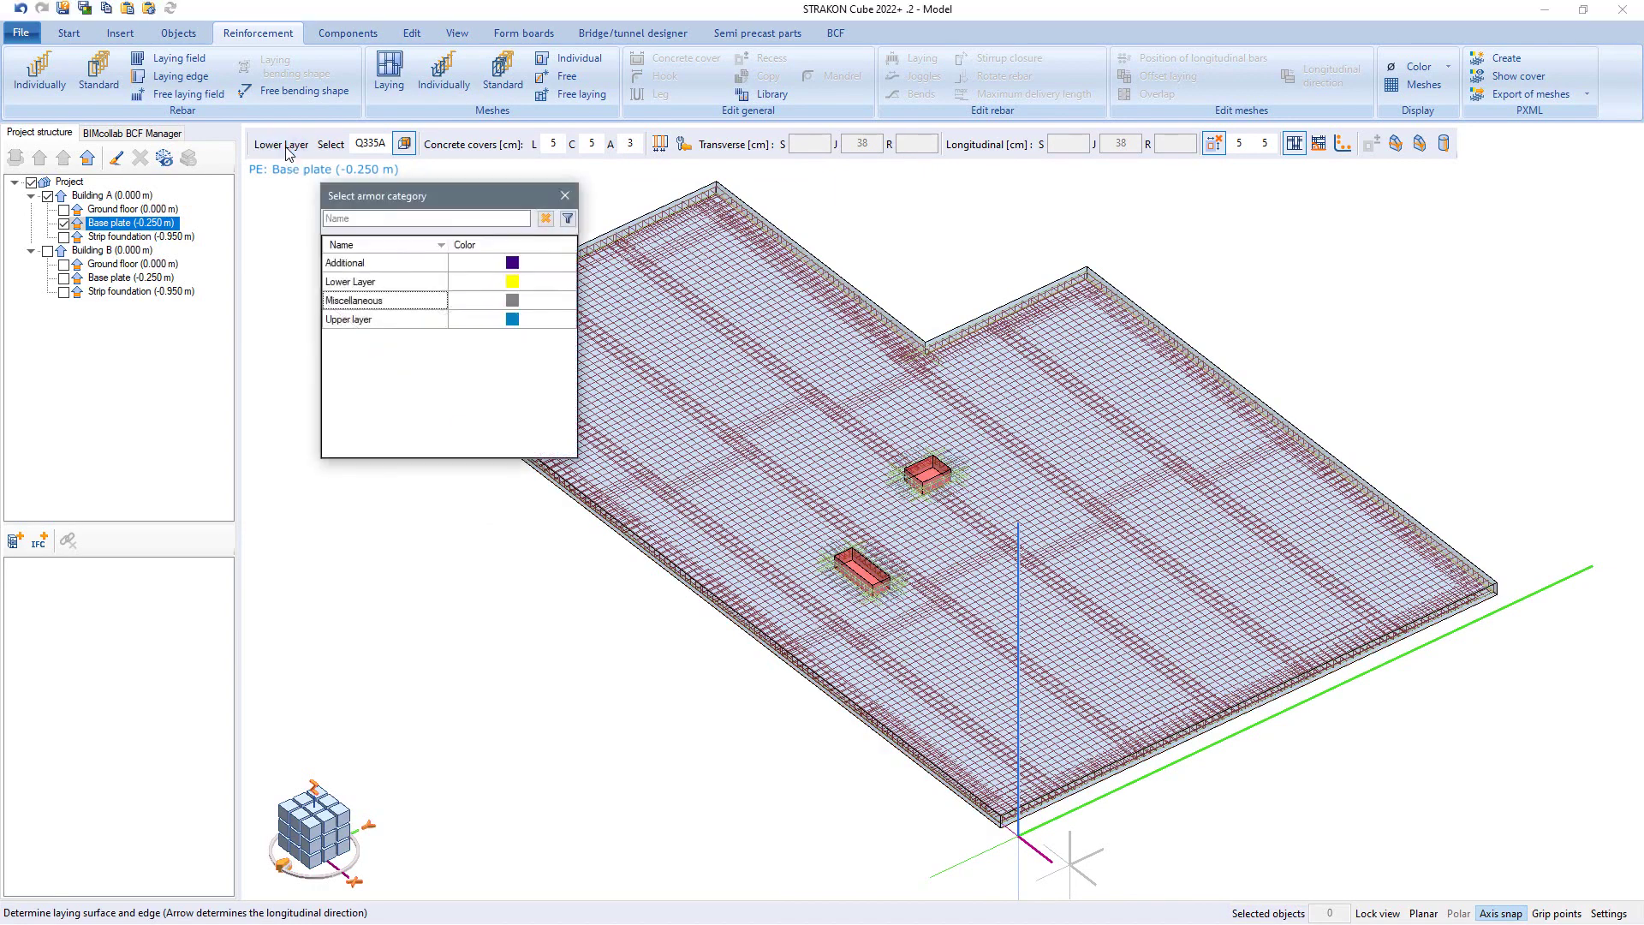
pyautogui.click(368, 321)
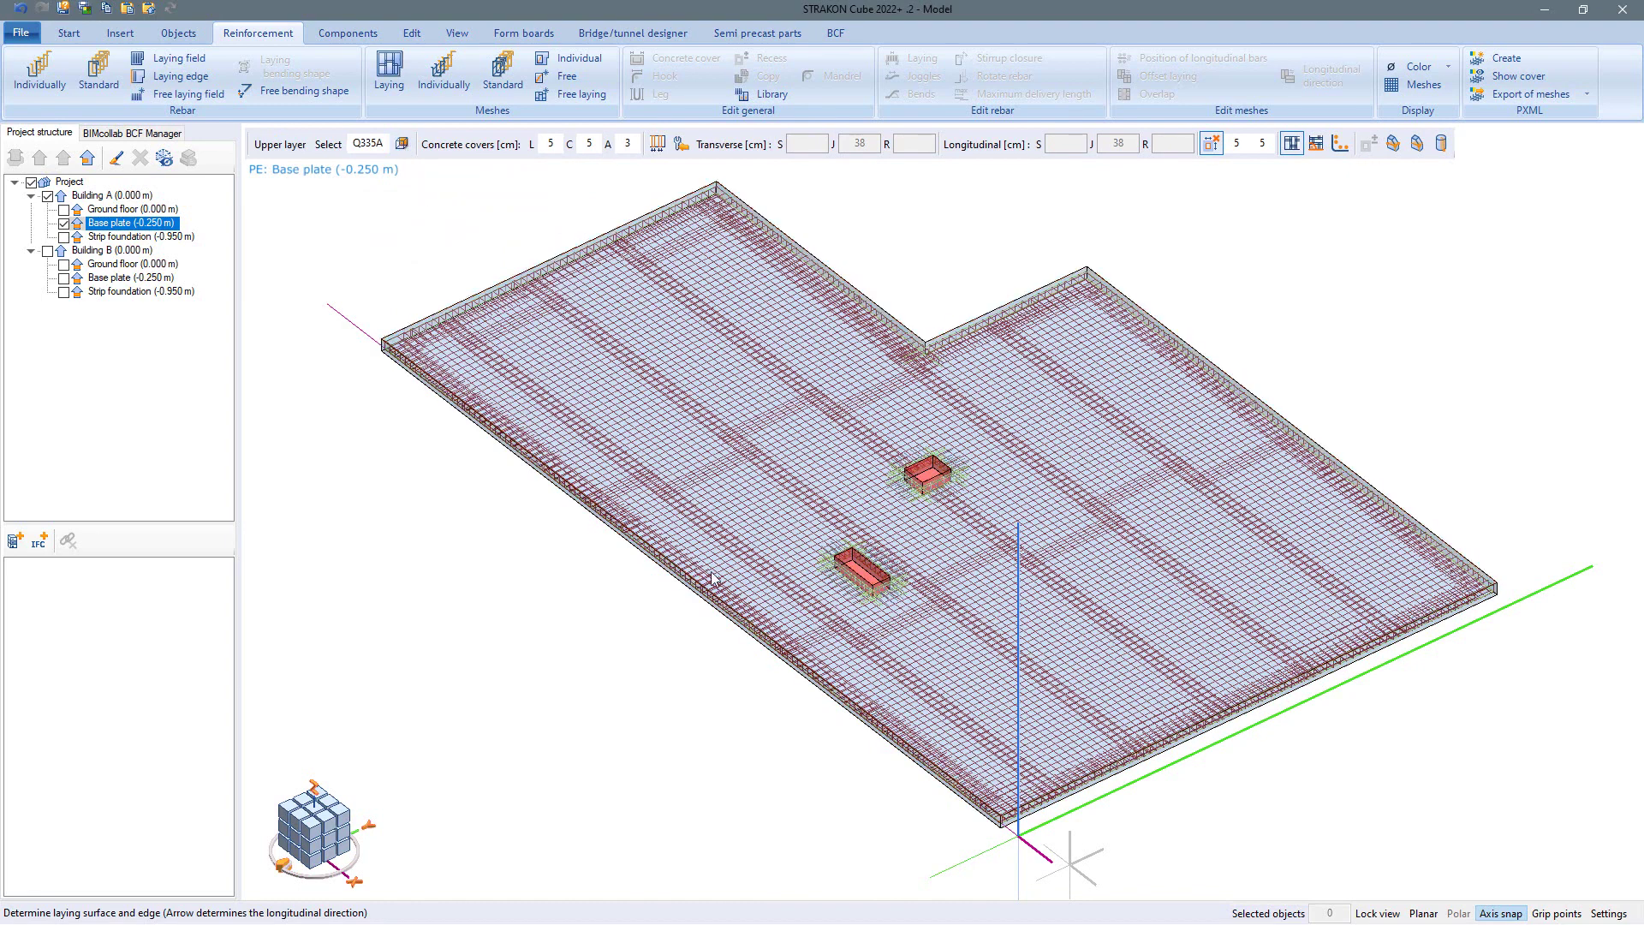
pyautogui.click(1062, 755)
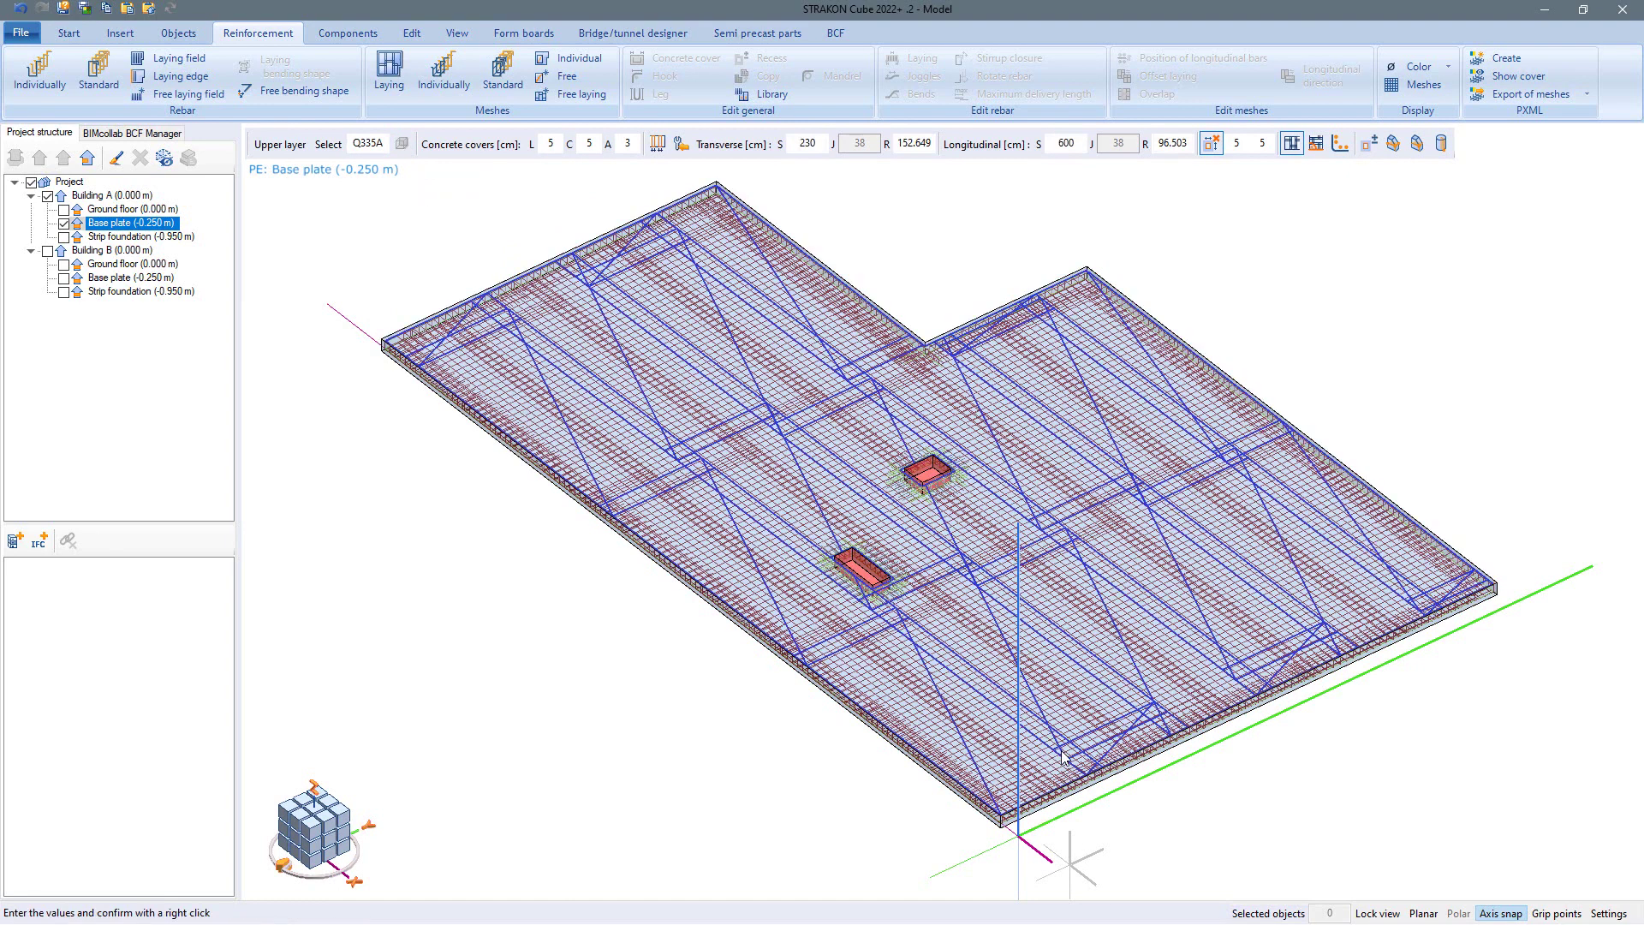
pyautogui.click(1064, 144)
pyautogui.write('45')
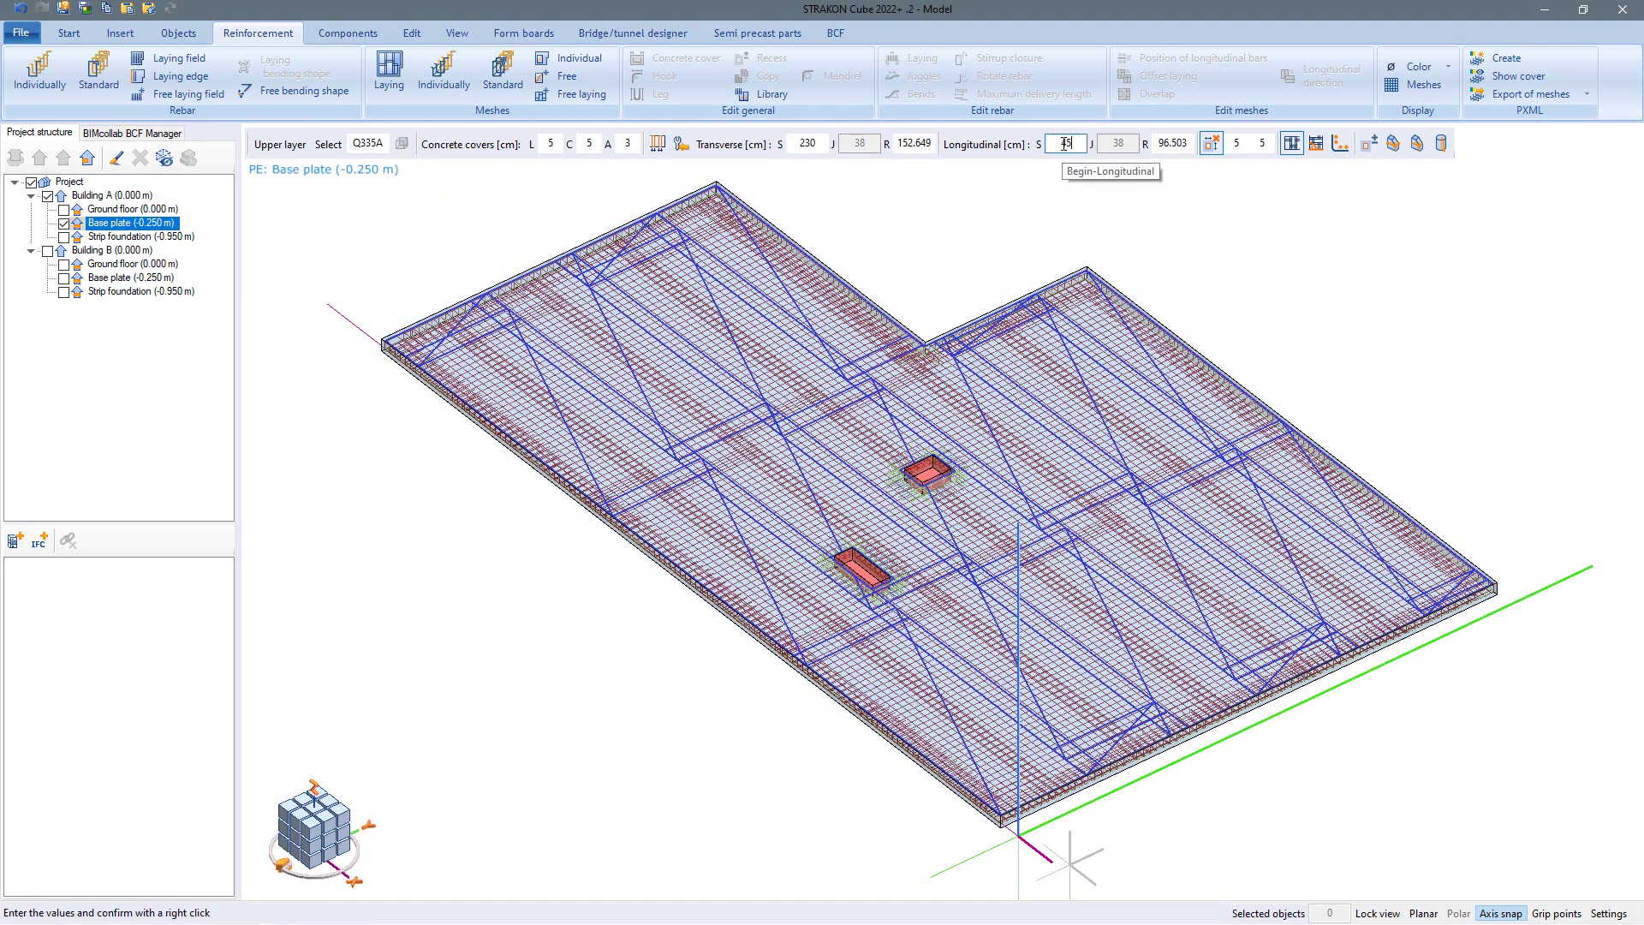
pyautogui.write('0')
pyautogui.press('Return')
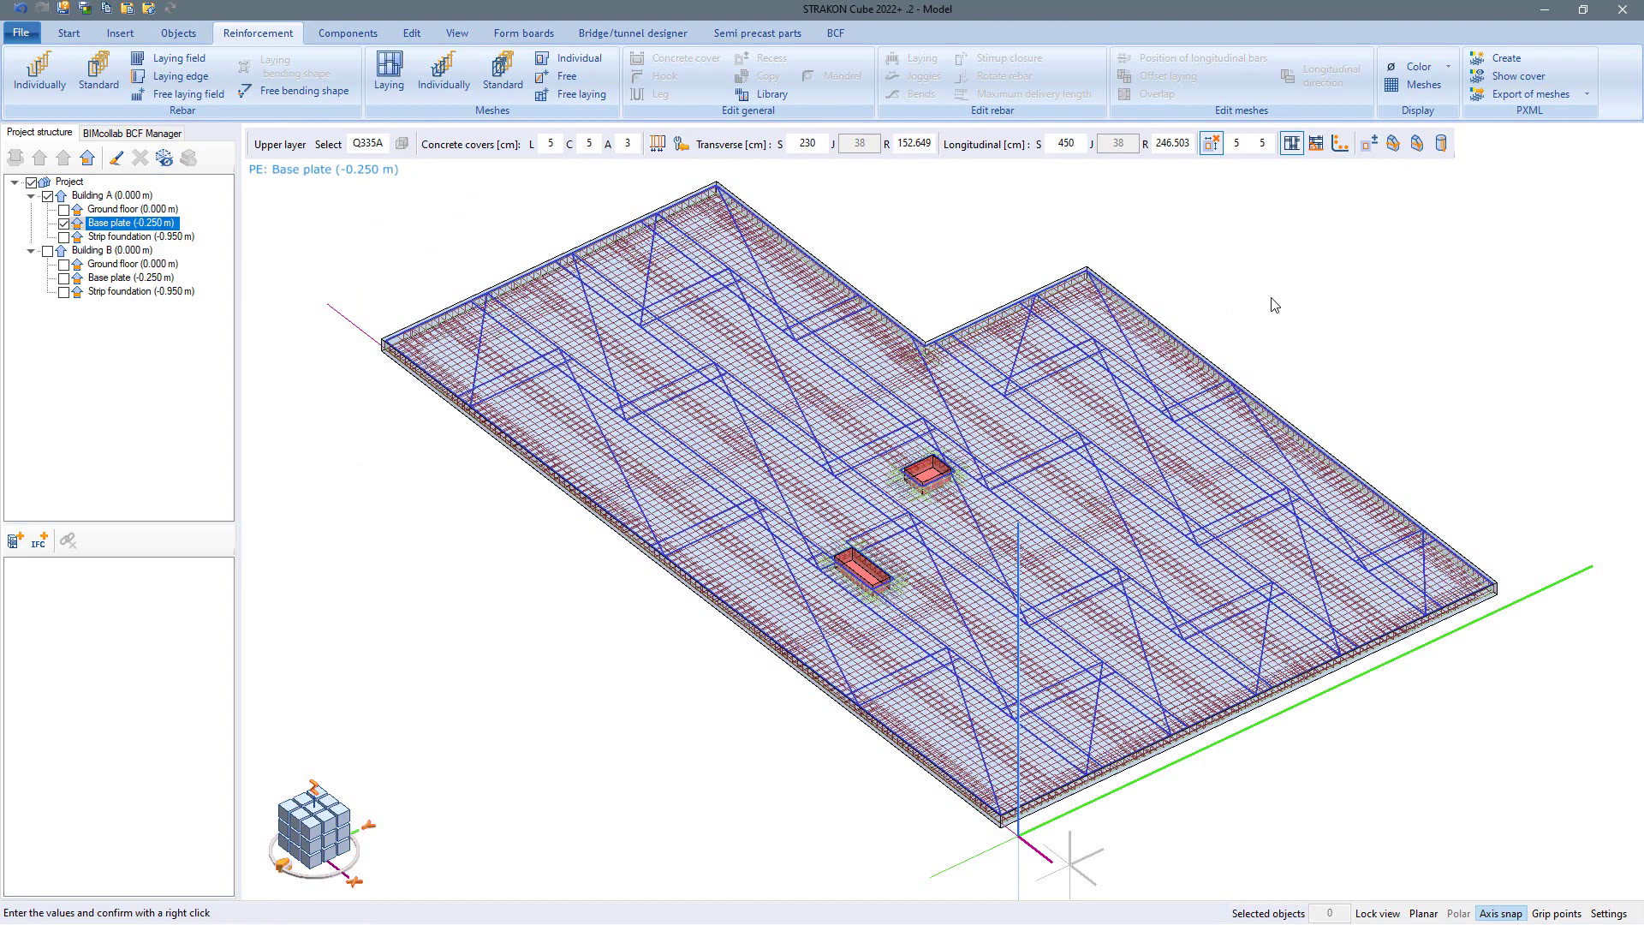
pyautogui.rightClick(1273, 305)
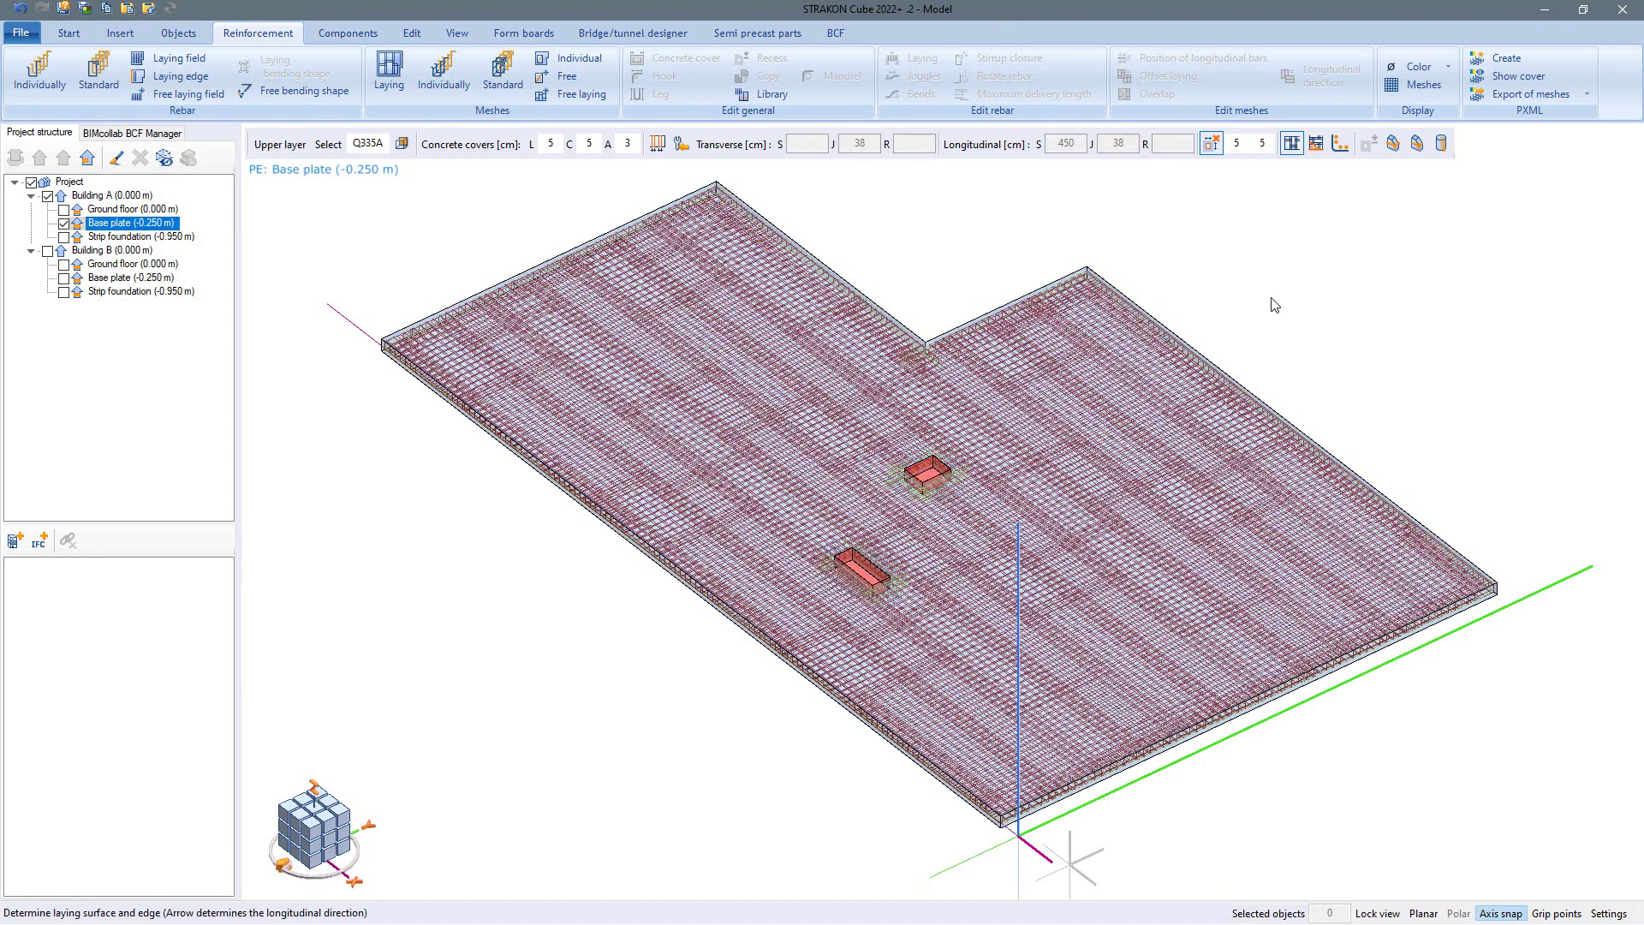
# Finish laying the upper meshes, switch them to simplified mesh display, and color the reinforcement by Category.
pyautogui.rightClick(1273, 300)
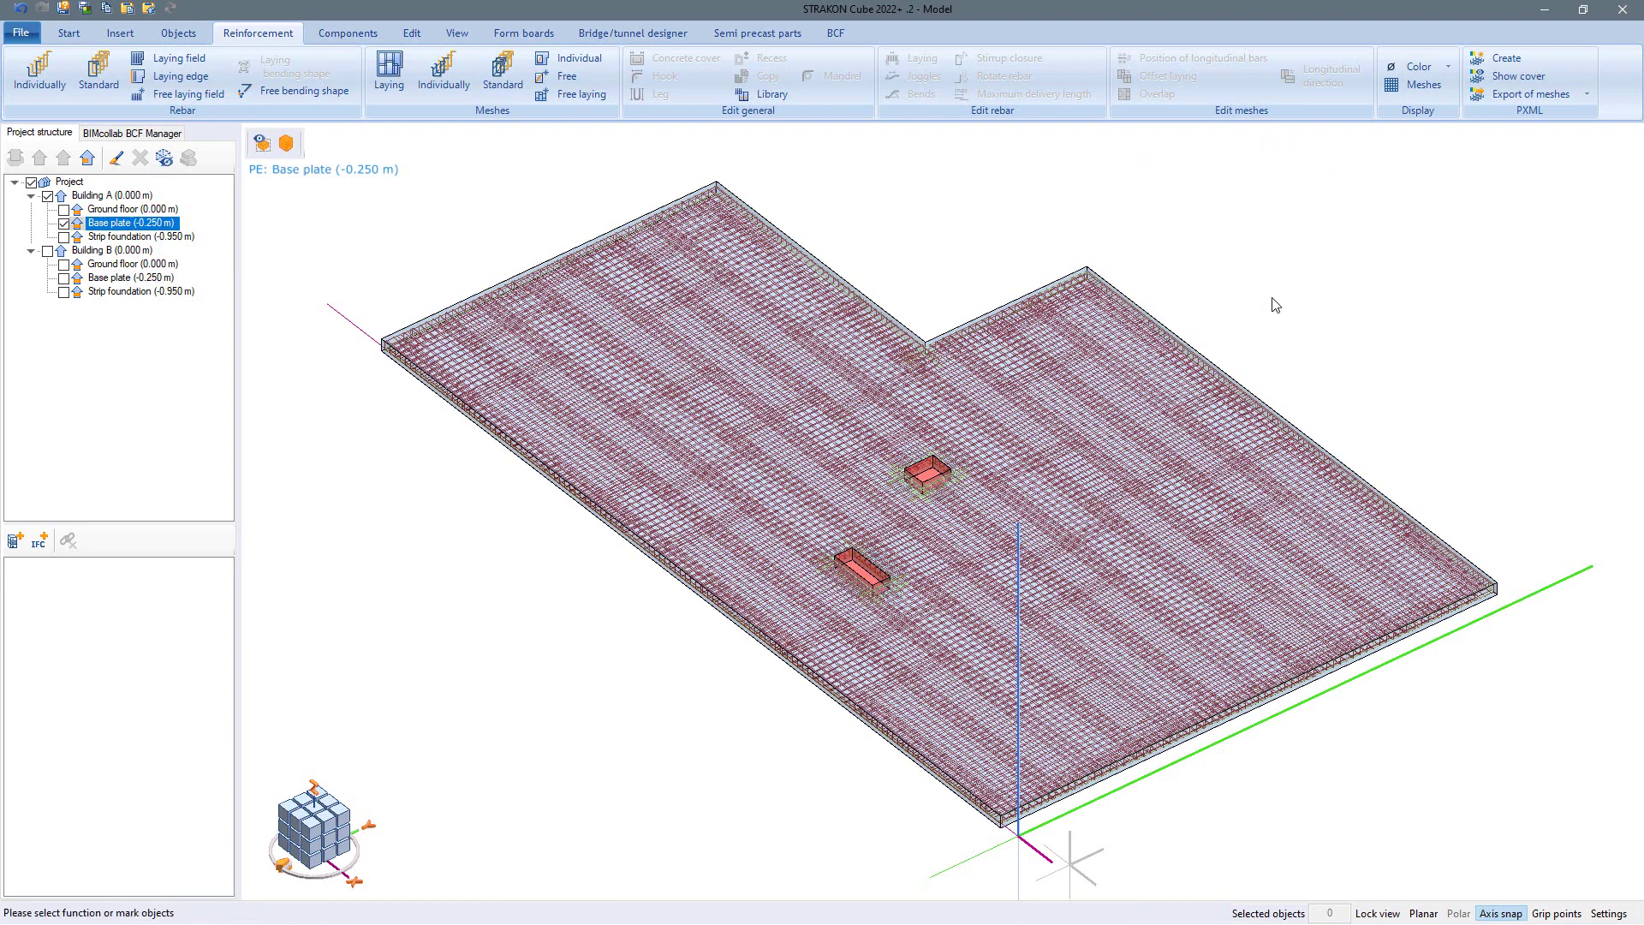
pyautogui.click(1413, 88)
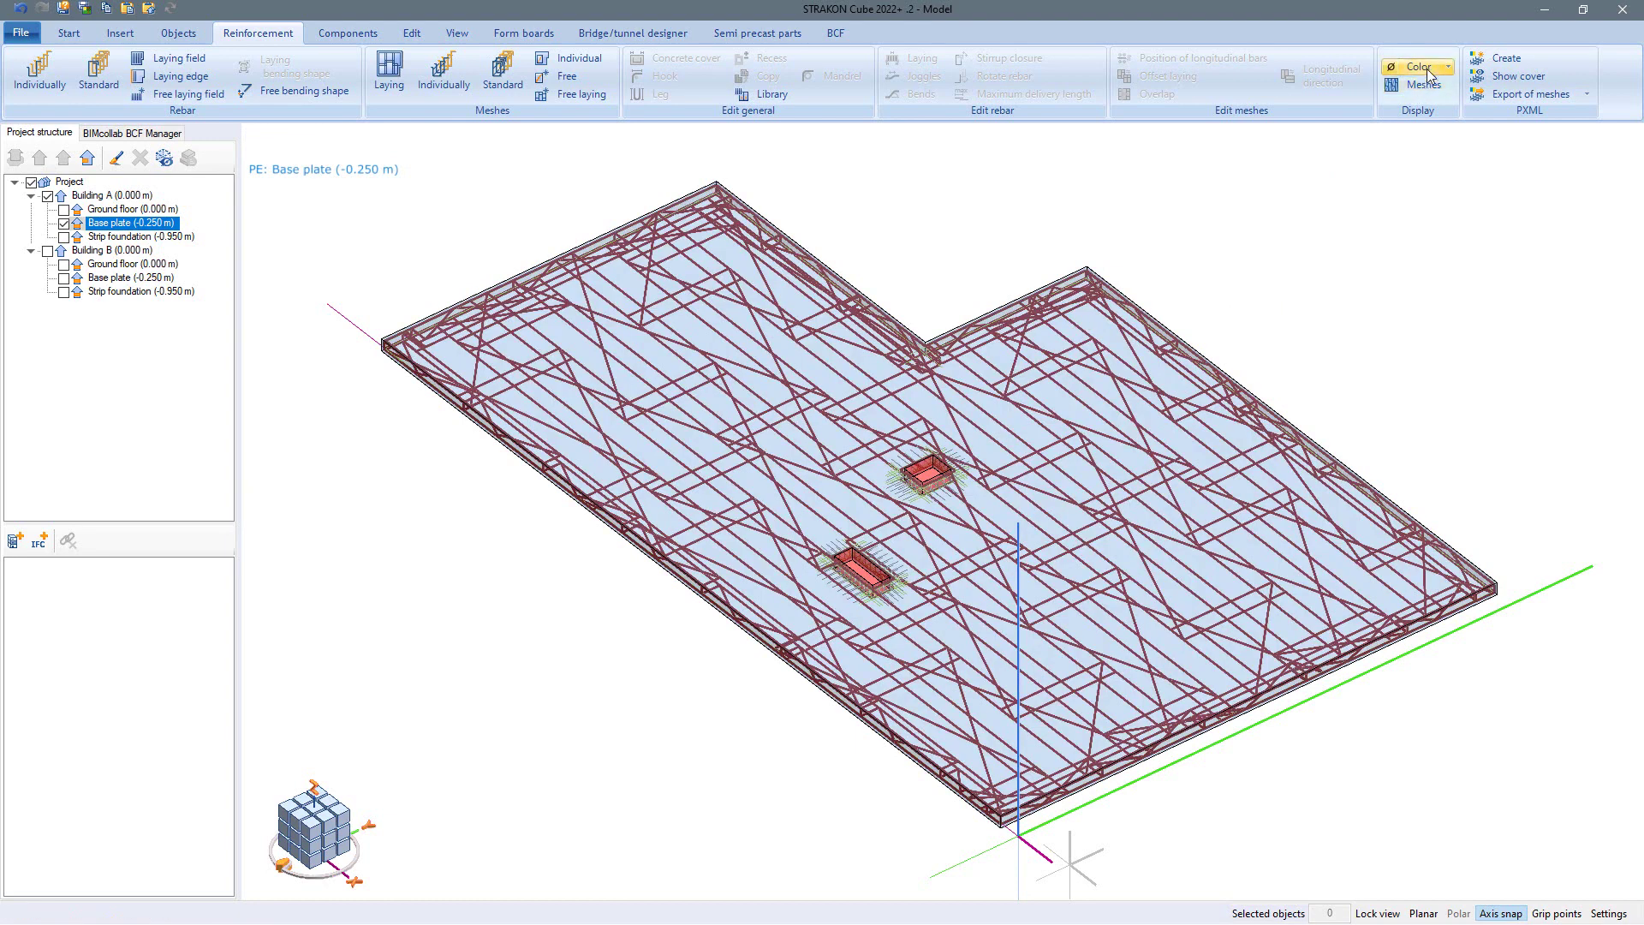
pyautogui.click(1428, 74)
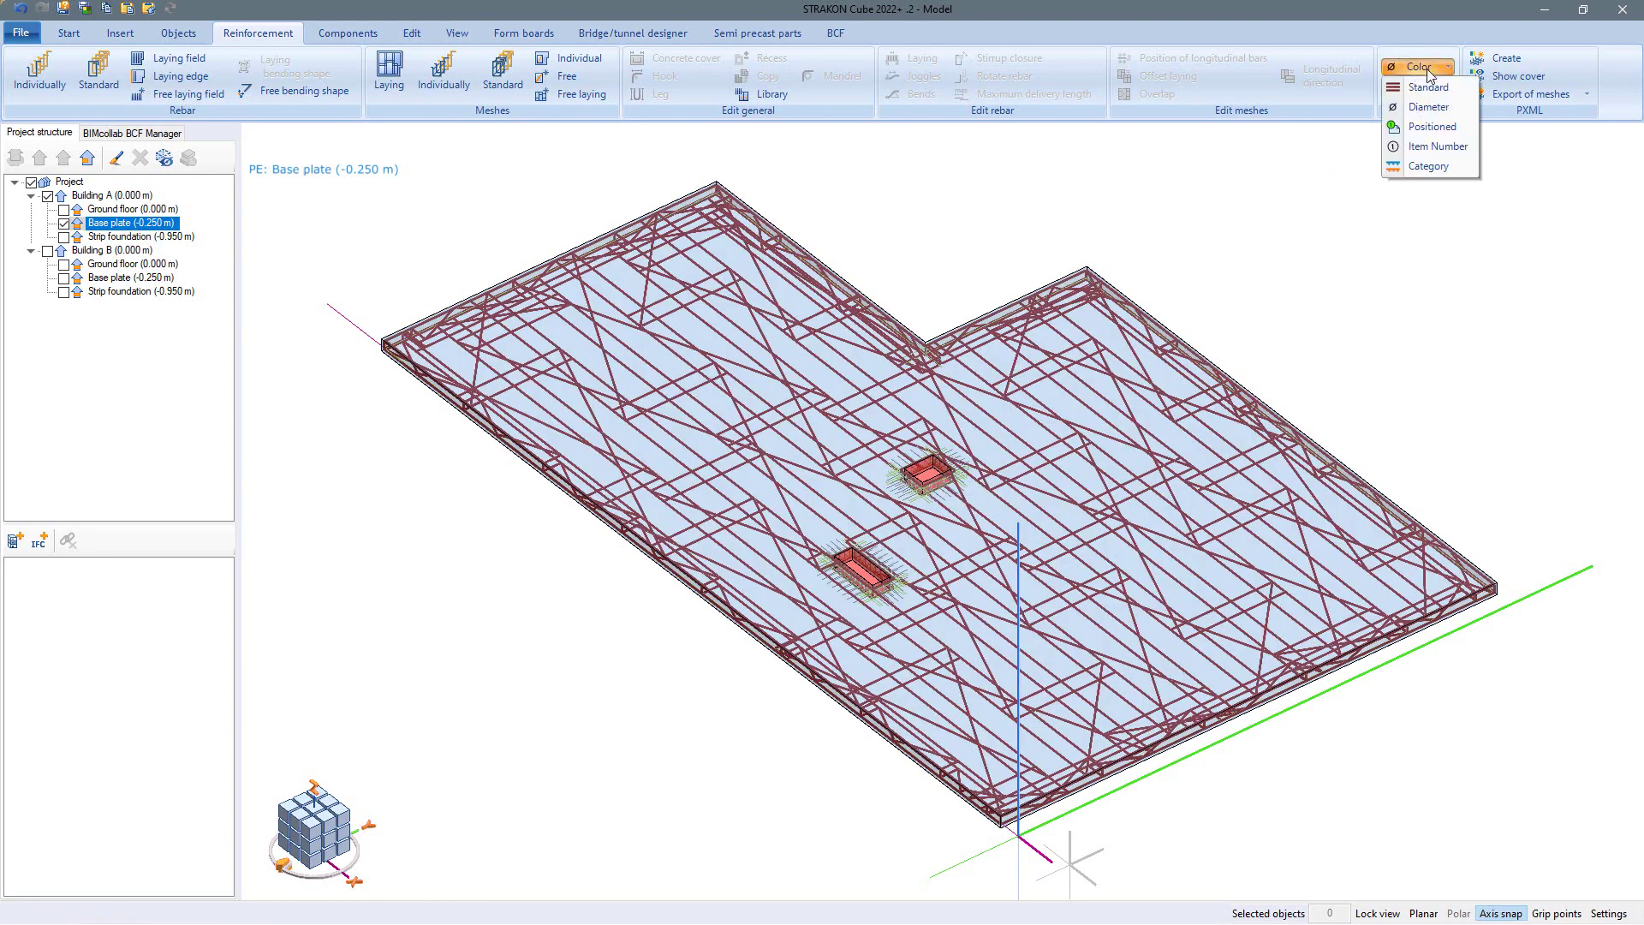
pyautogui.click(1428, 167)
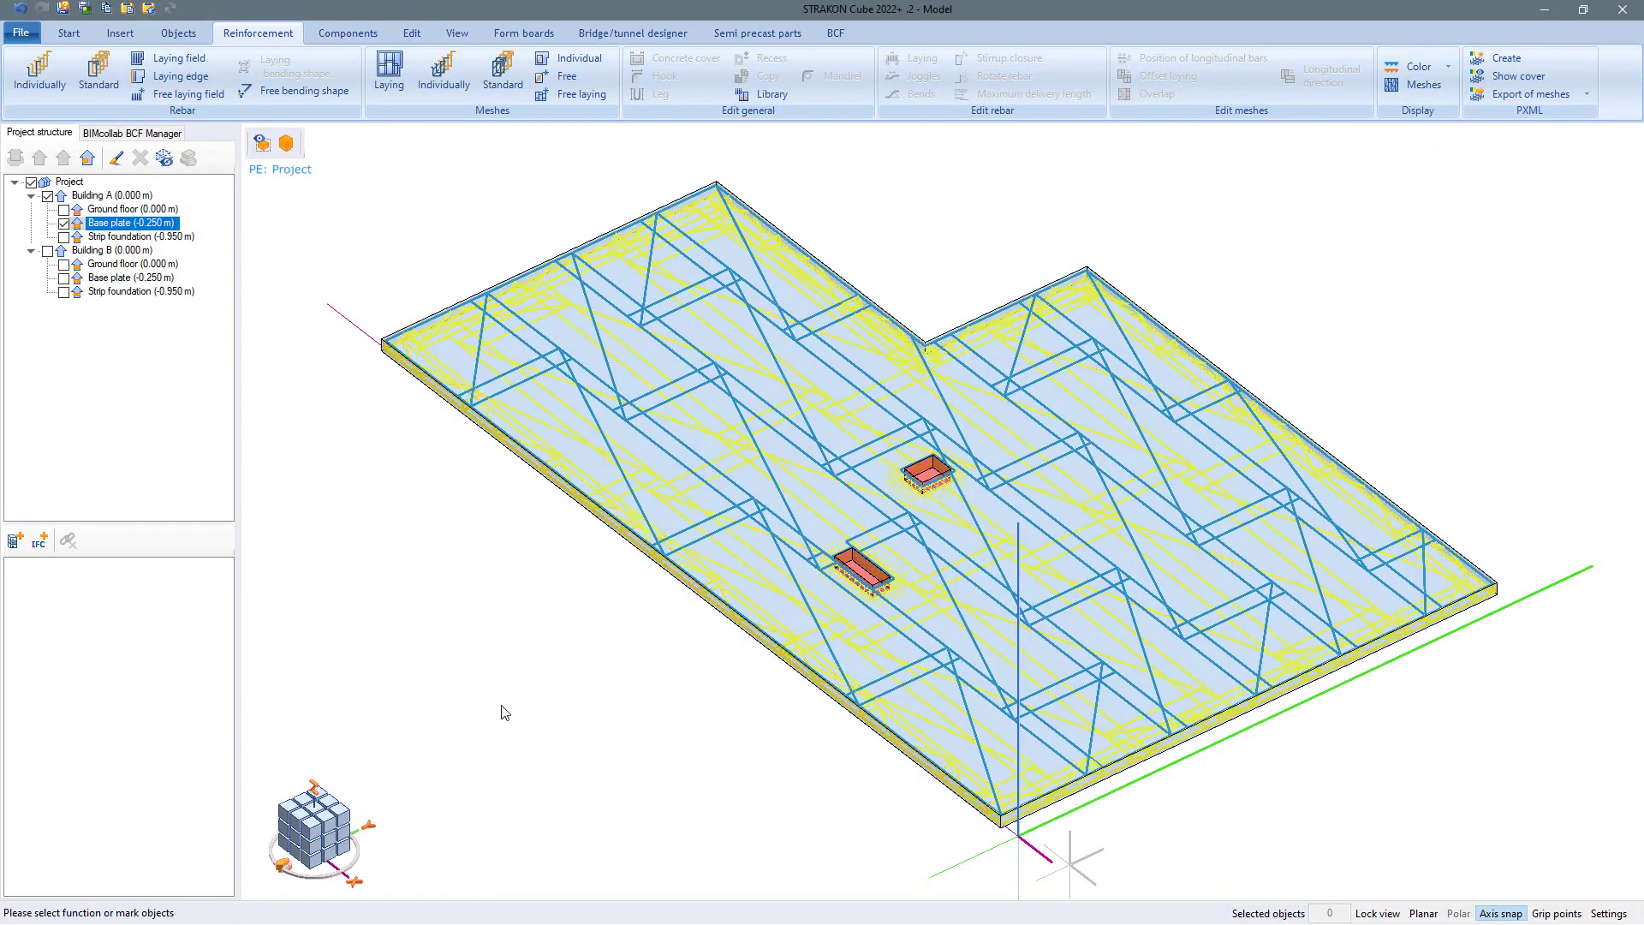
# Show the base plate in plan from above and apply the view setting "Reinforcement lower layer".
pyautogui.click(319, 810)
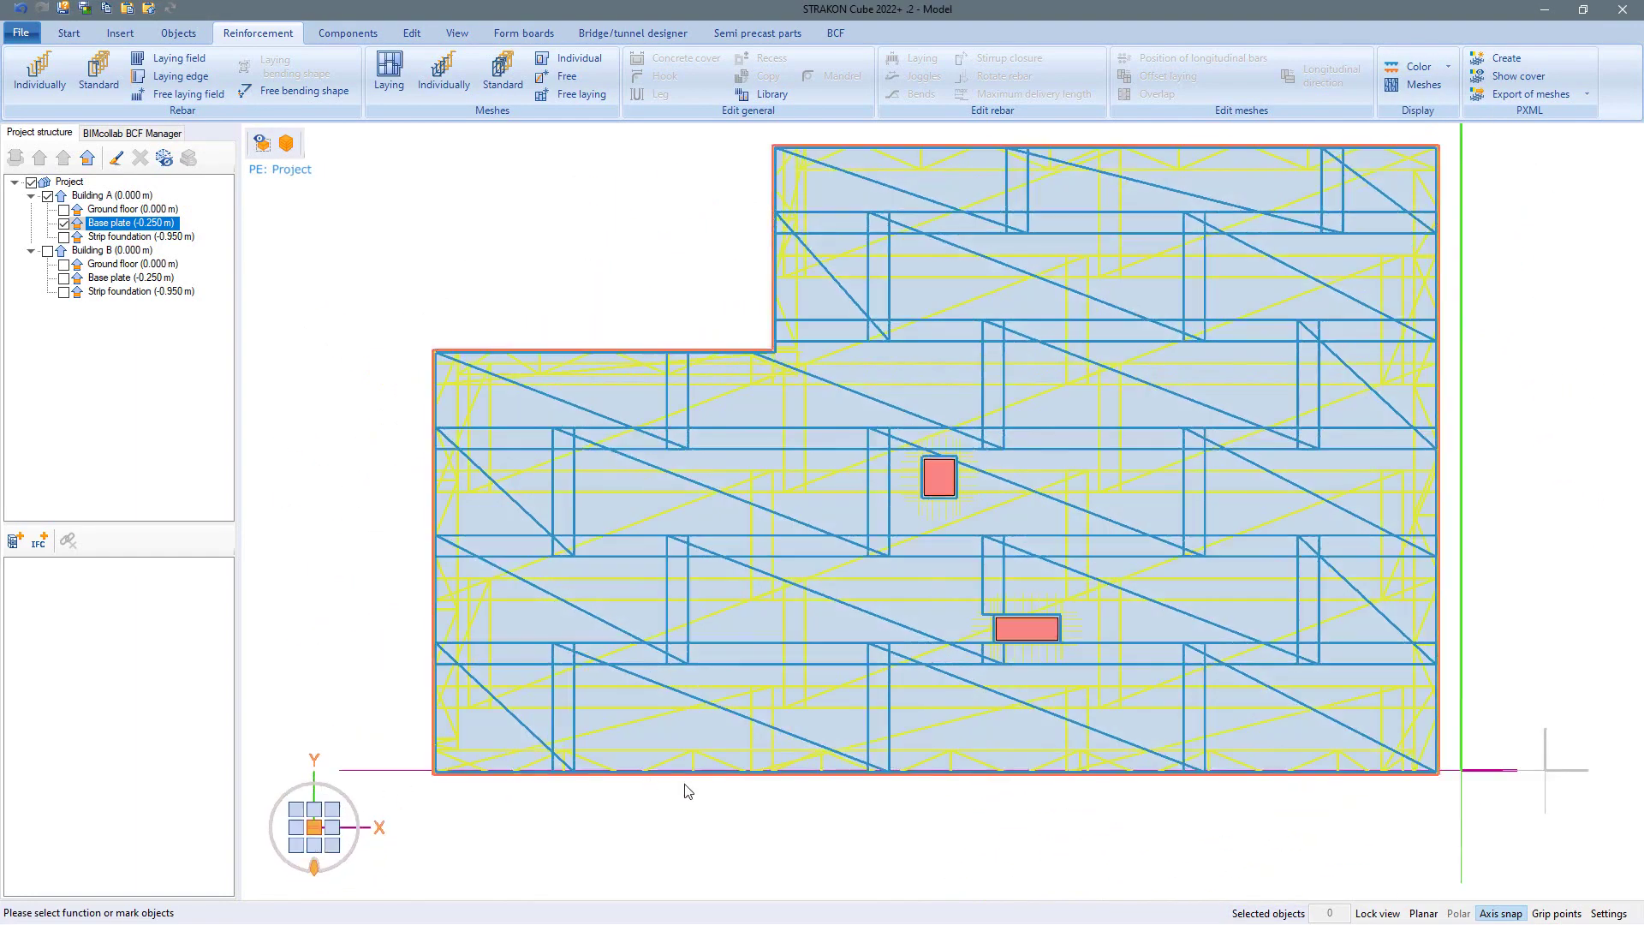
pyautogui.scroll(-1, 694, 782)
pyautogui.moveTo(700, 782); pyautogui.dragTo(677, 819, button='middle')
pyautogui.press('v')
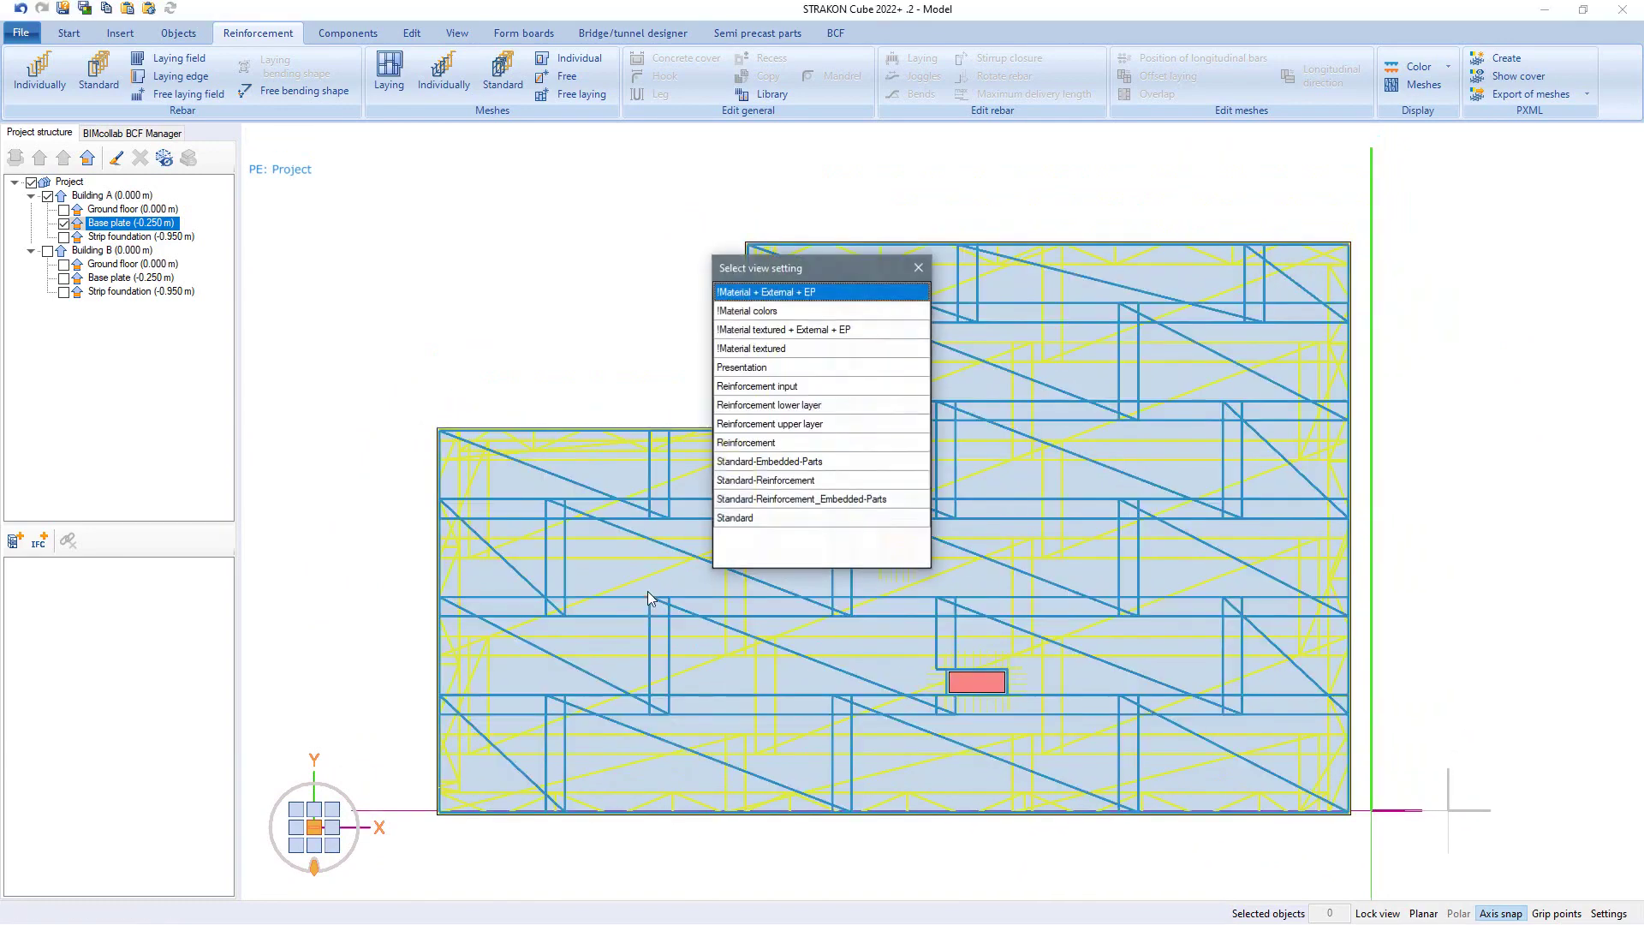
pyautogui.click(787, 406)
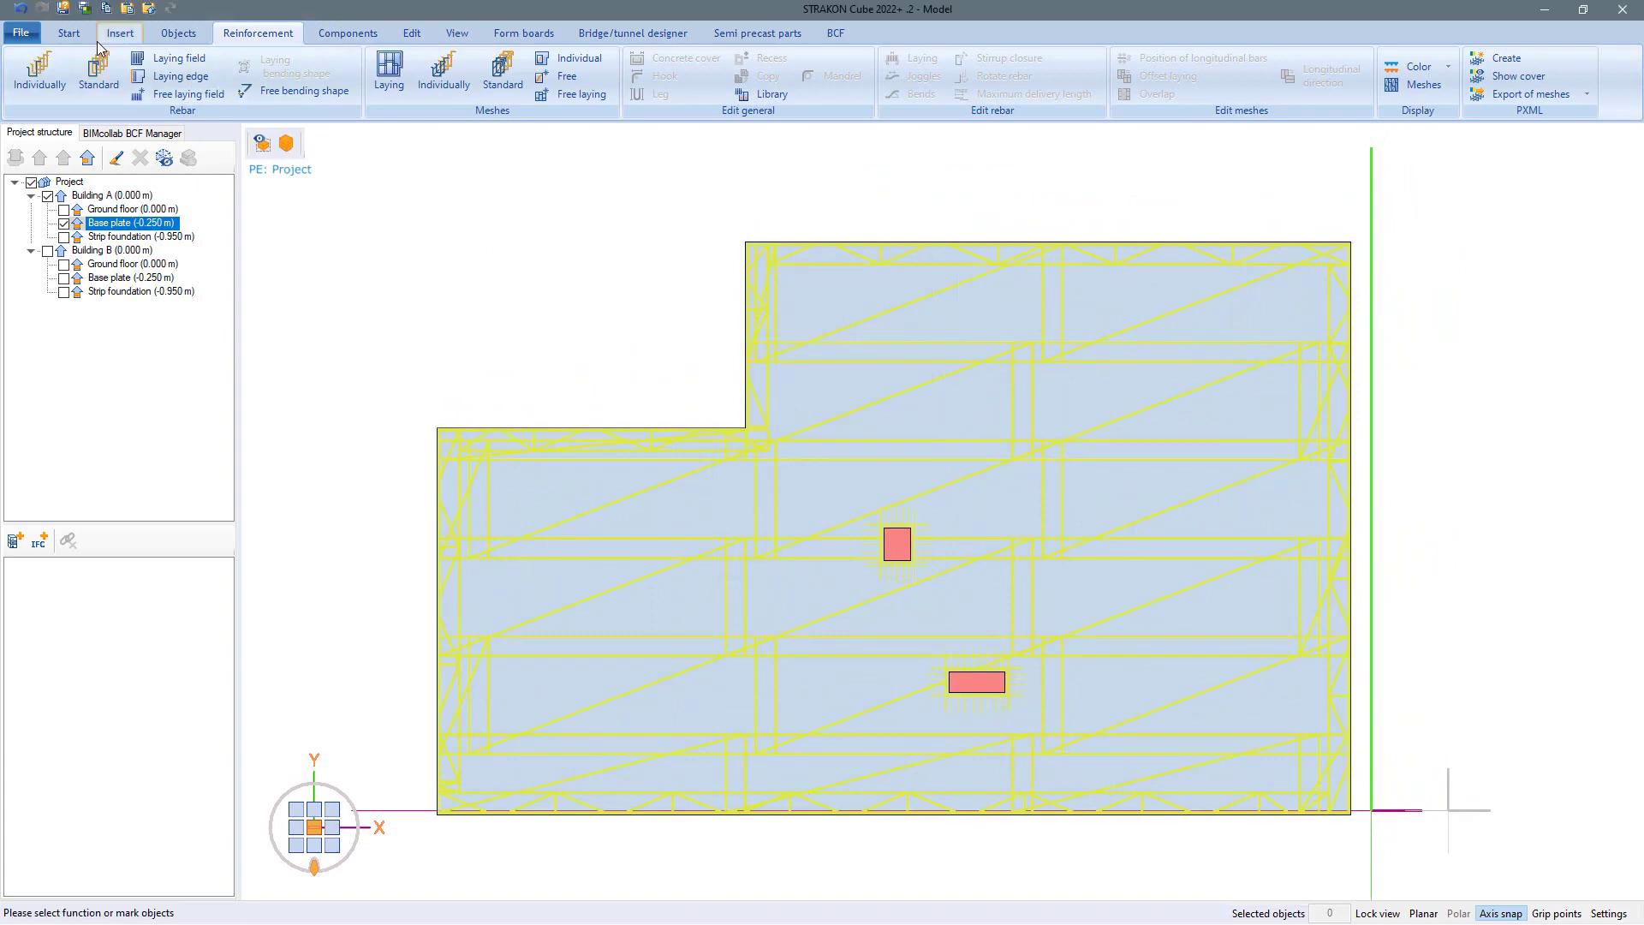
# Export the plan as a 3D view with Reinforcement enabled and place it on the Detached House drawing sheet.
pyautogui.click(70, 34)
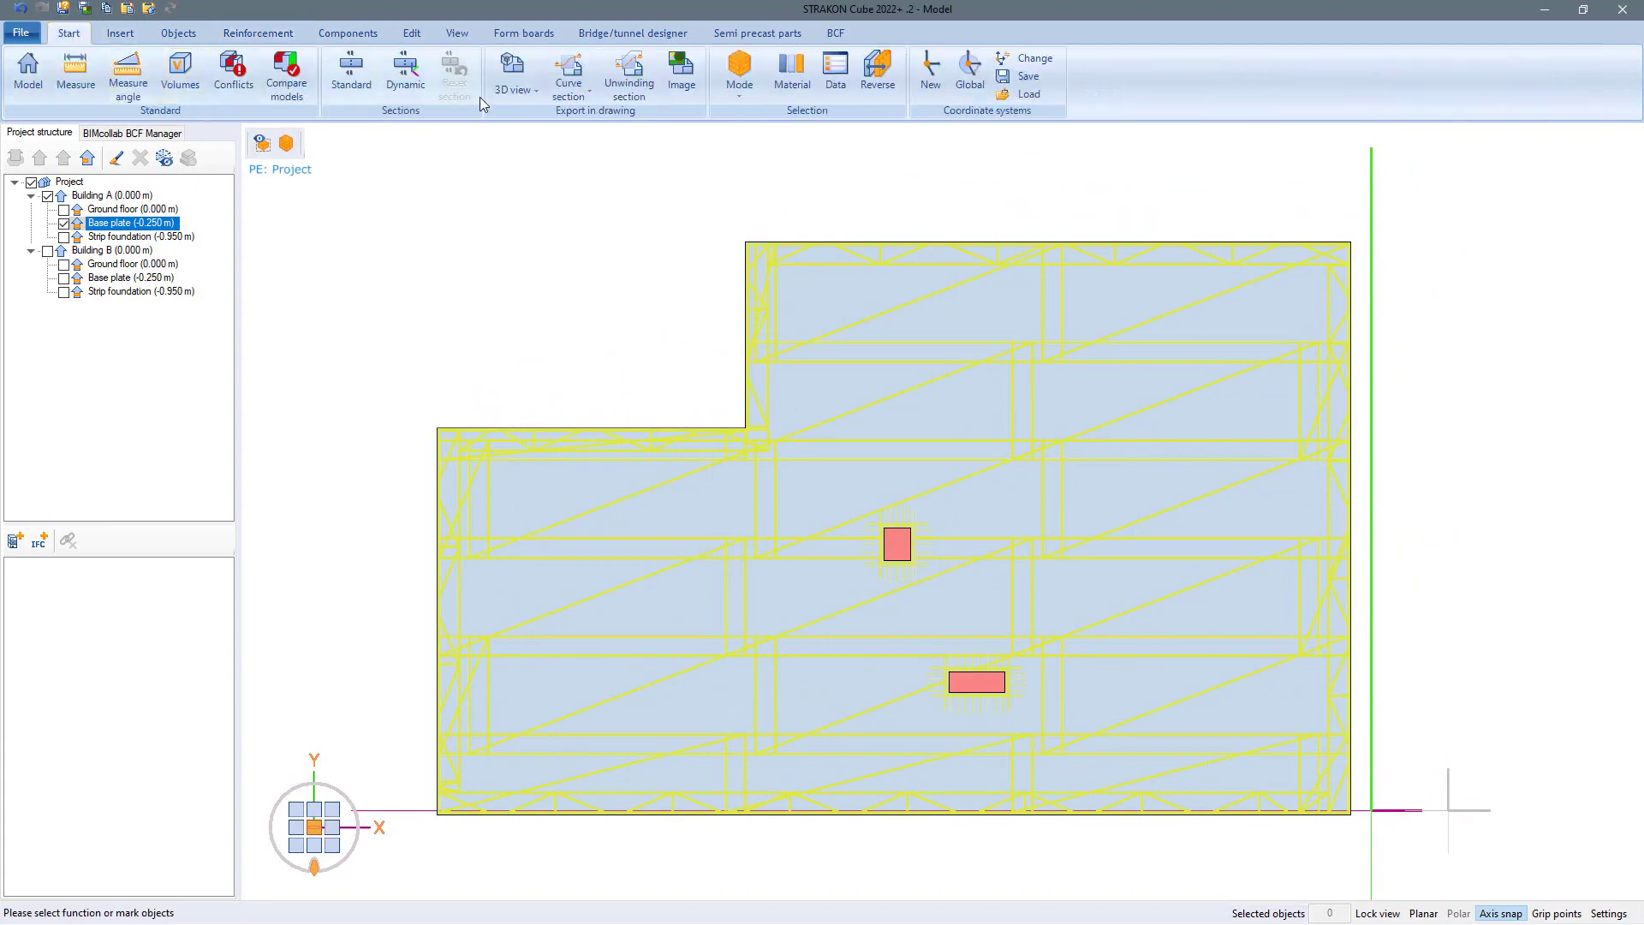
pyautogui.click(510, 77)
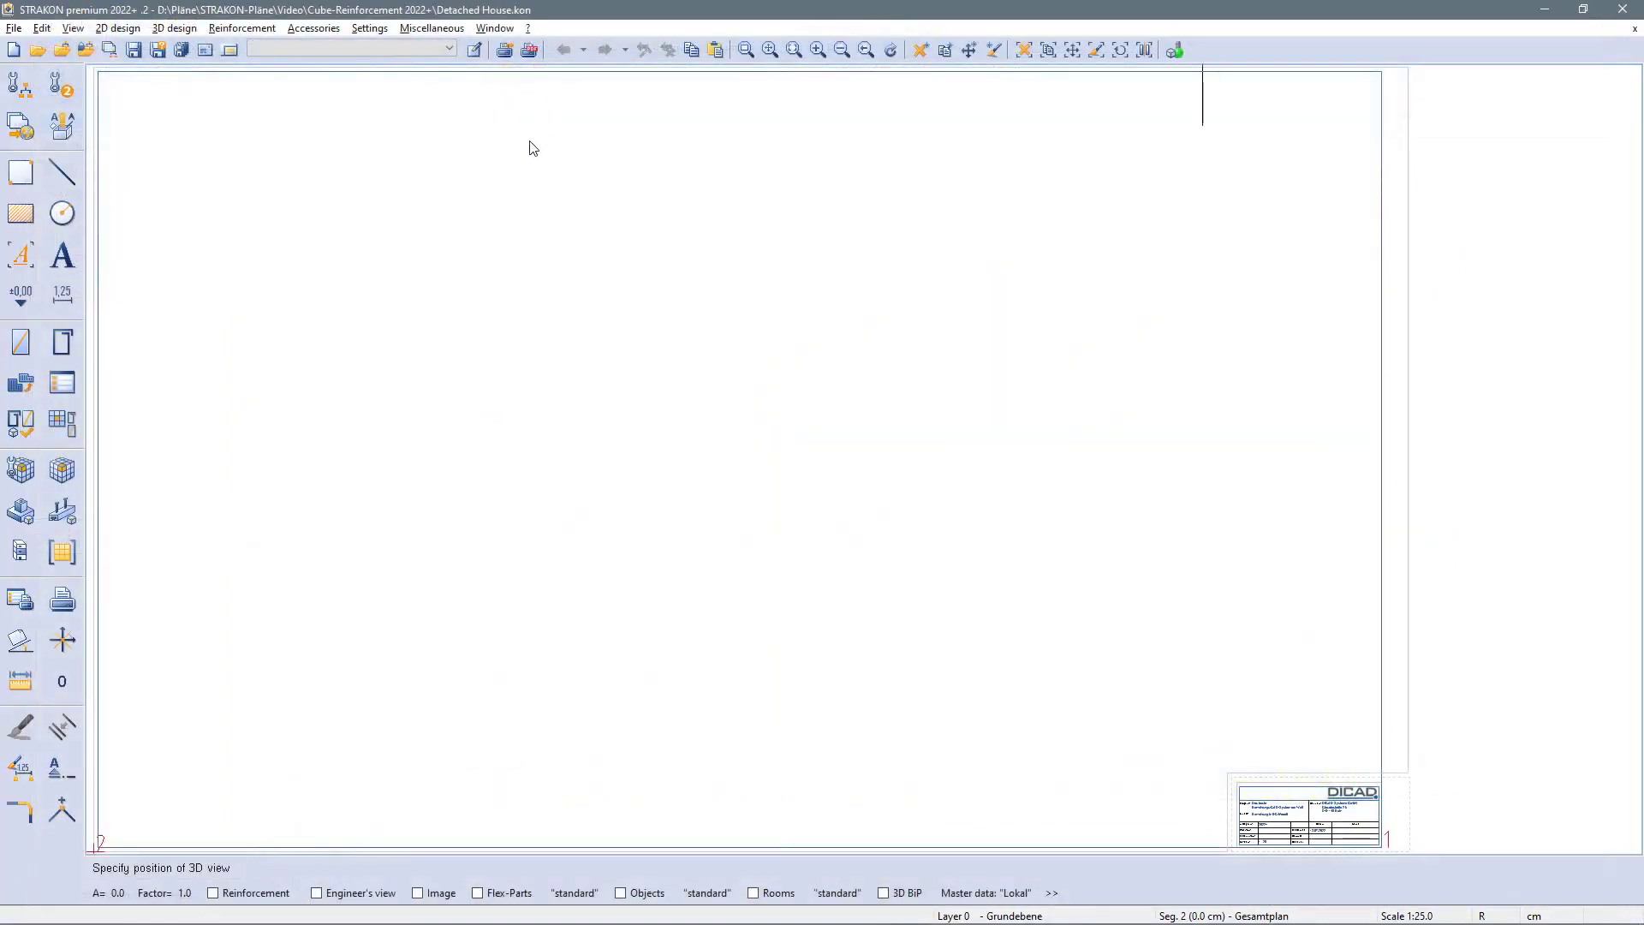
pyautogui.click(213, 893)
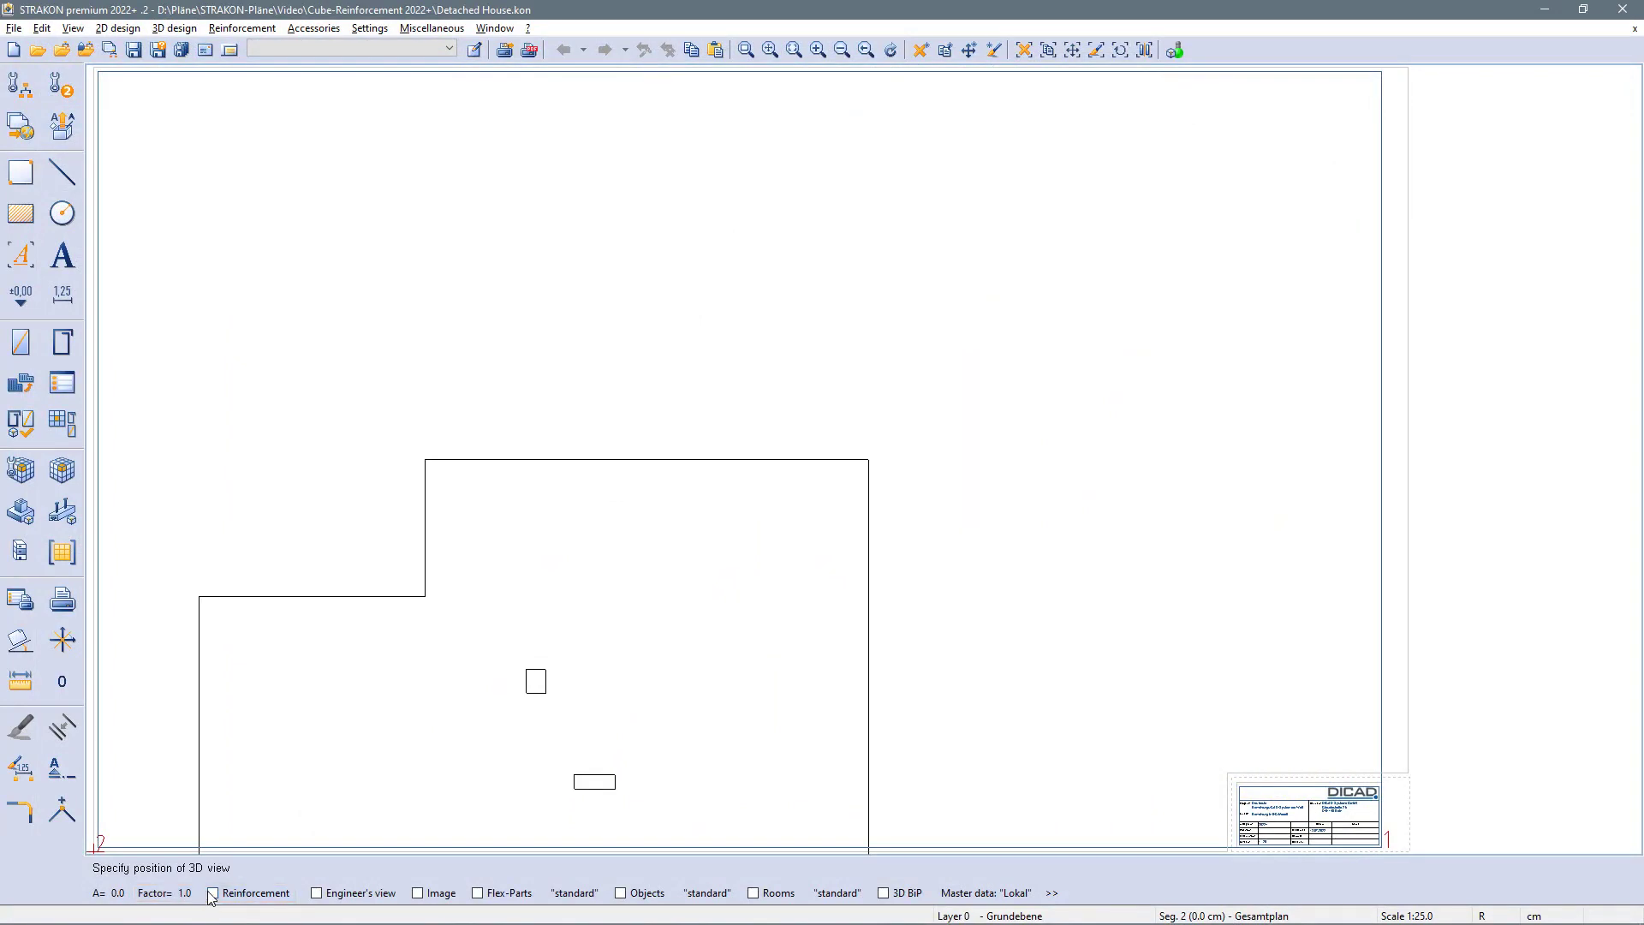
pyautogui.click(206, 593)
pyautogui.click(202, 582)
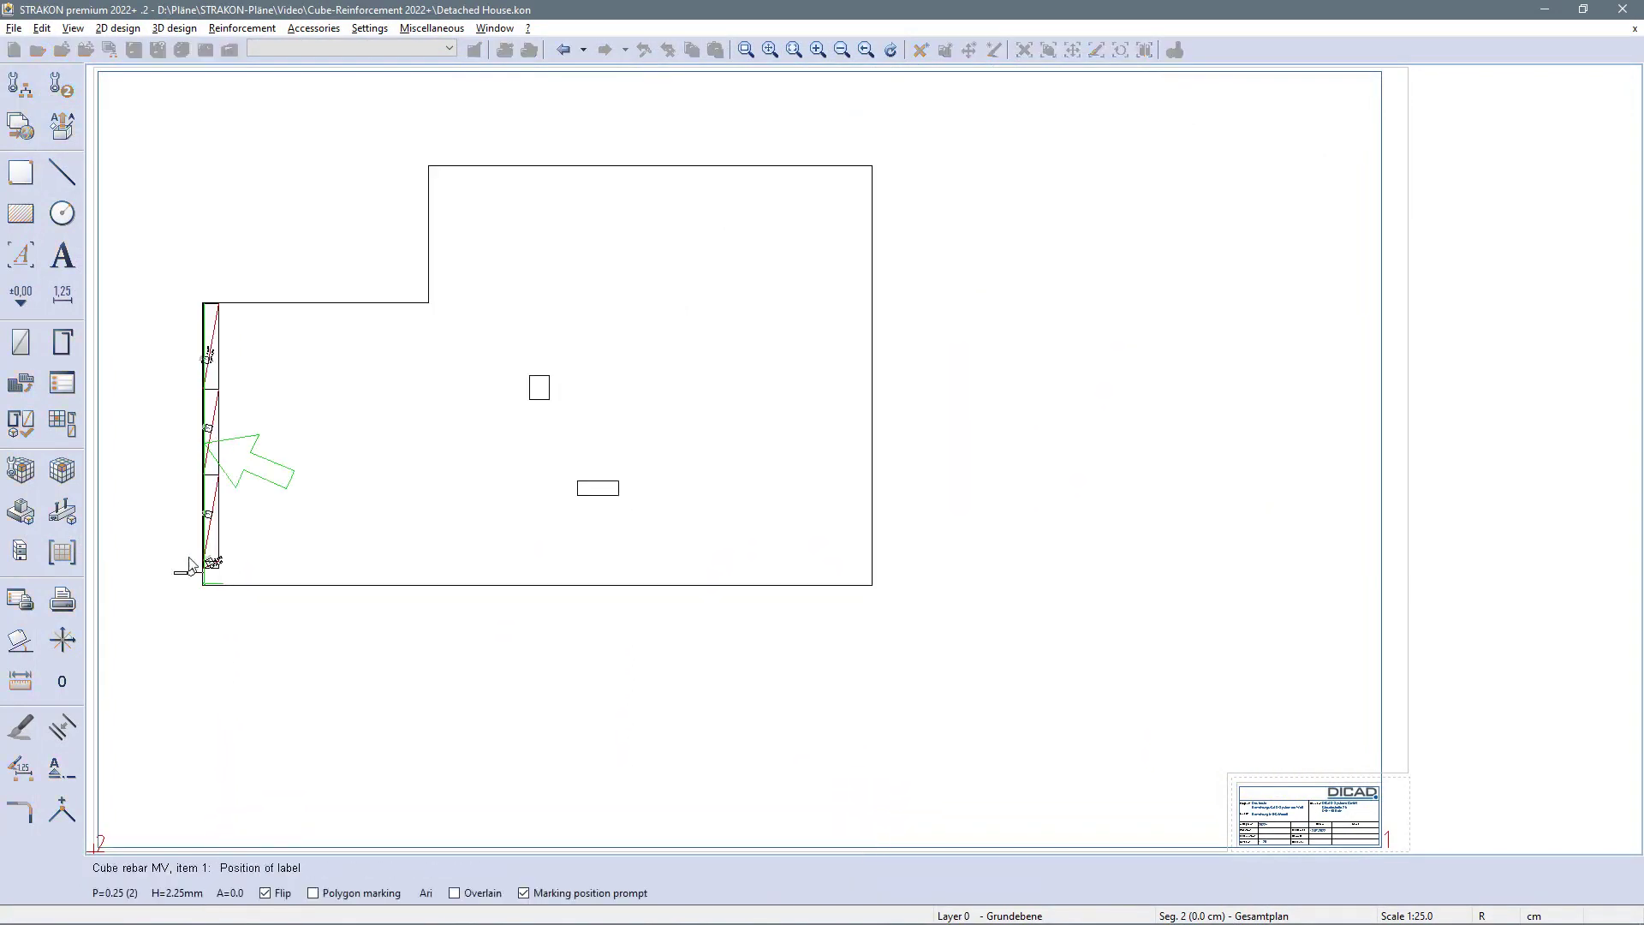
# Place the labels of the edge reinforcement just outside the plate outline, beside the middle of each edge.
pyautogui.click(186, 450)
pyautogui.click(338, 592)
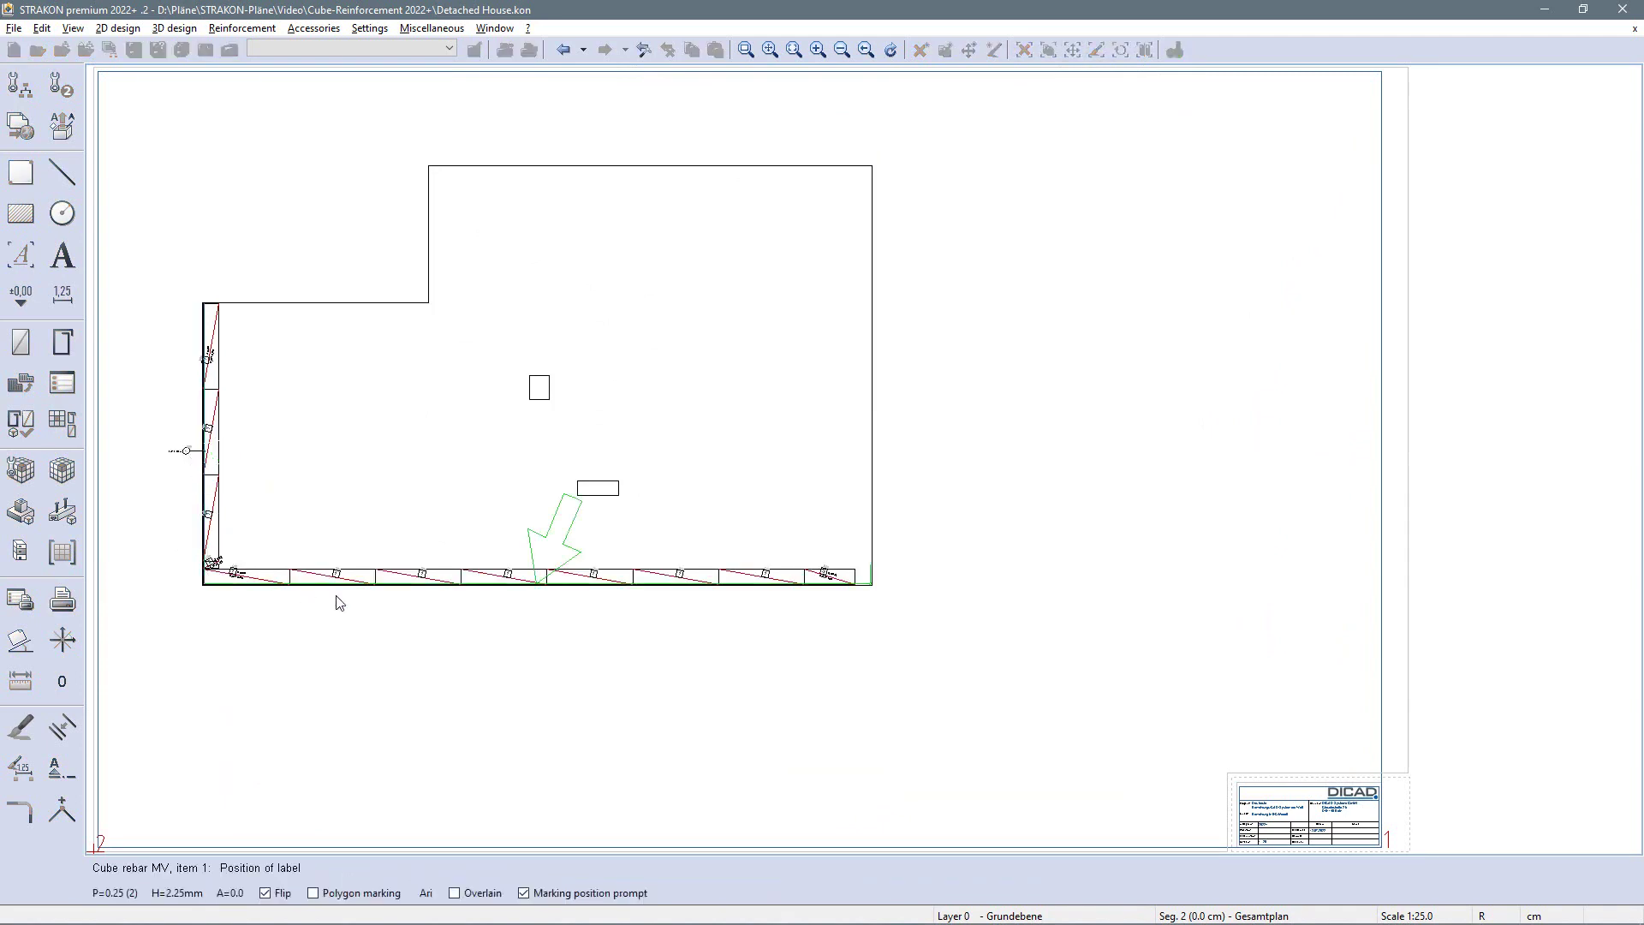
pyautogui.click(415, 601)
pyautogui.click(873, 381)
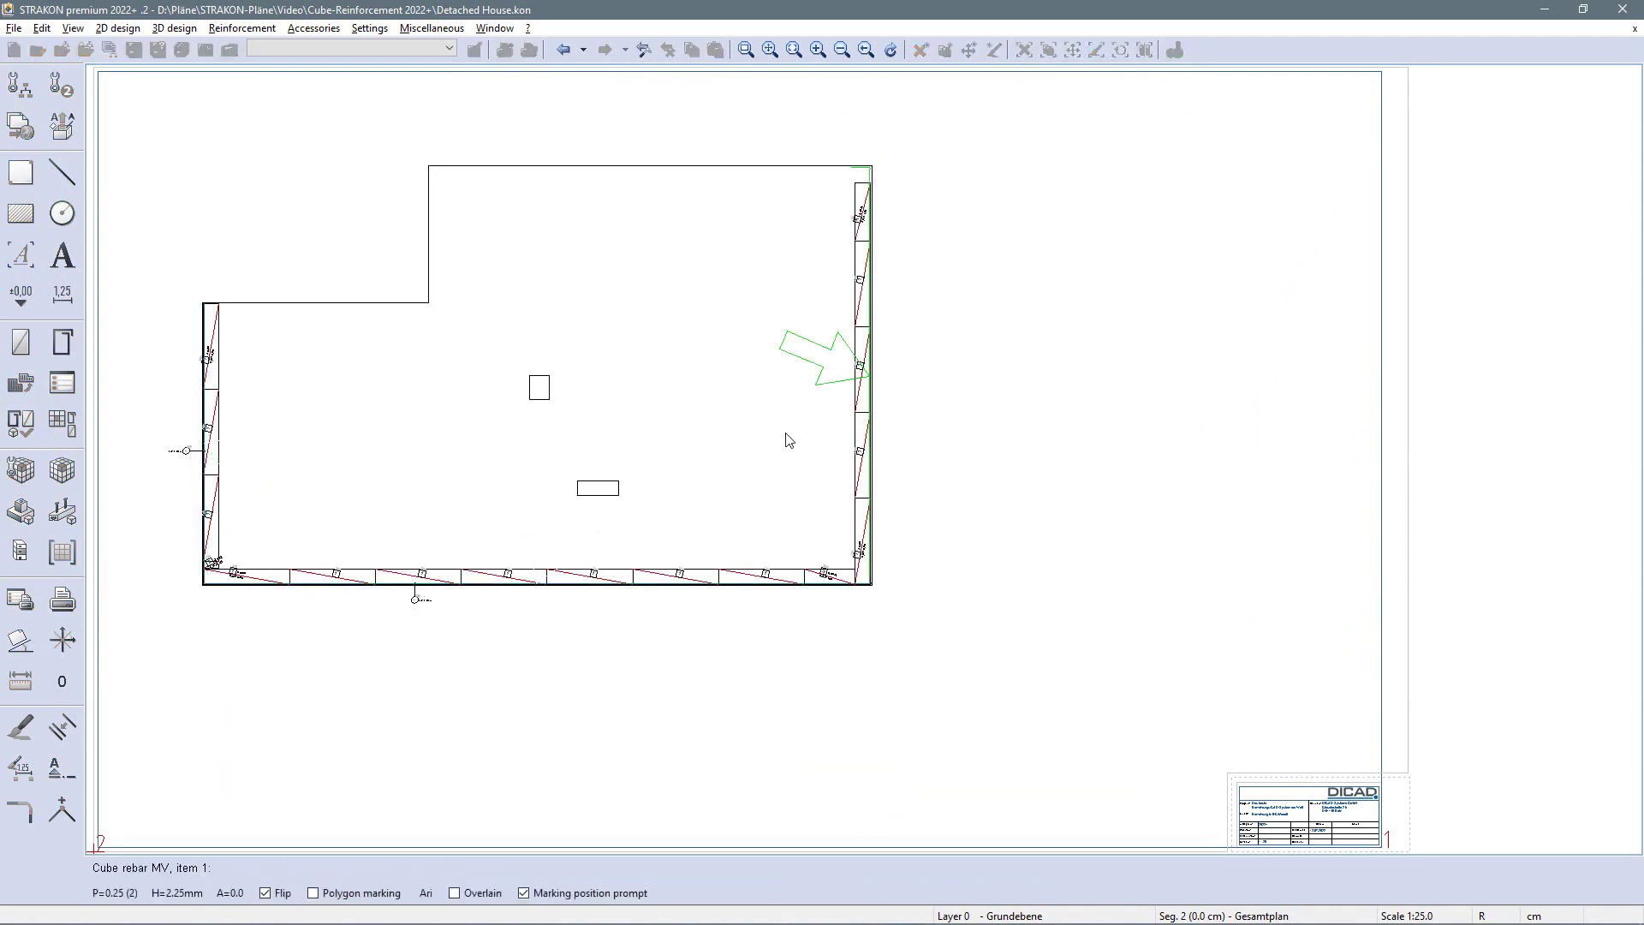
pyautogui.click(887, 388)
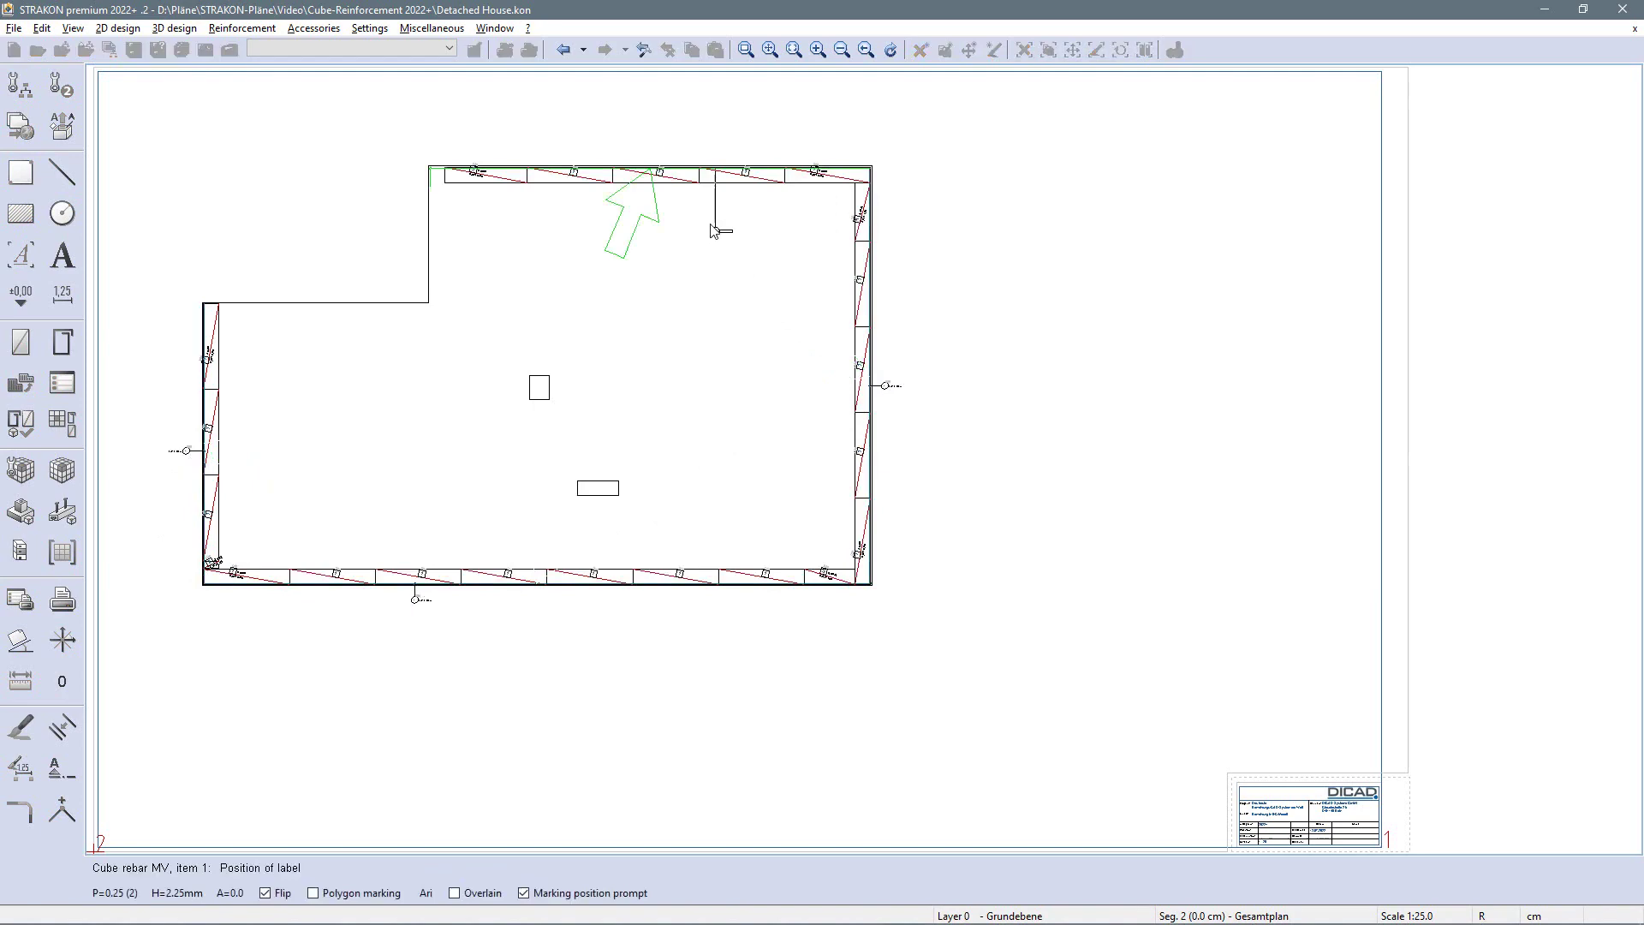
pyautogui.click(670, 150)
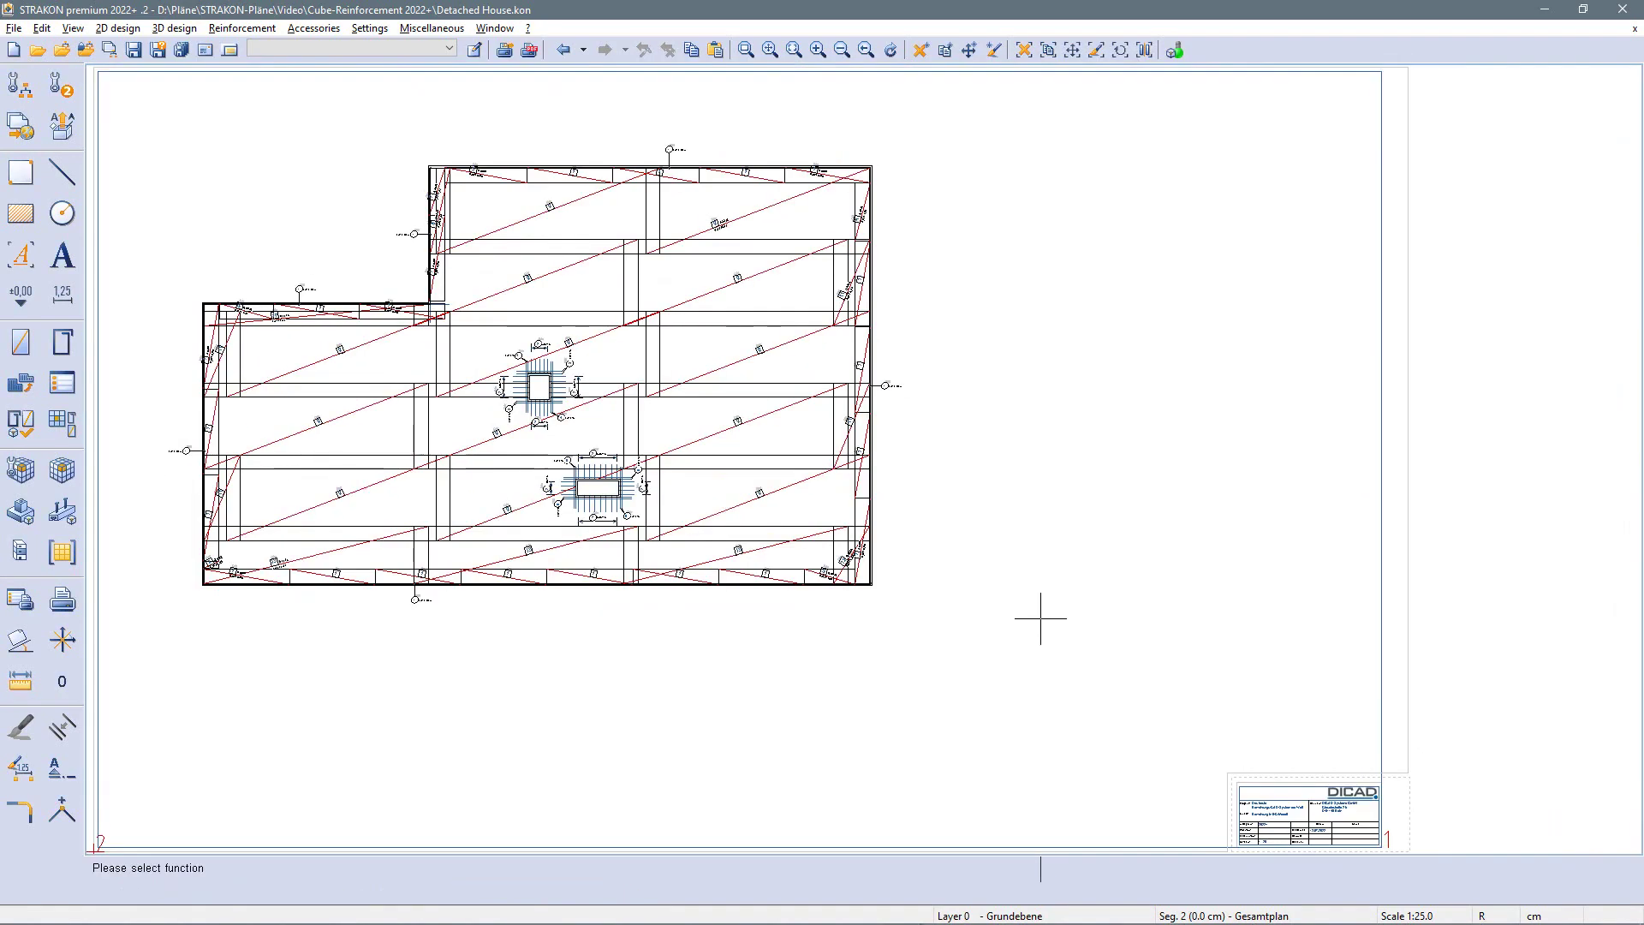
# Switch back to the STRAKON Cube model and color the reinforcement by Positioned.
pyautogui.moveTo(911, 923)
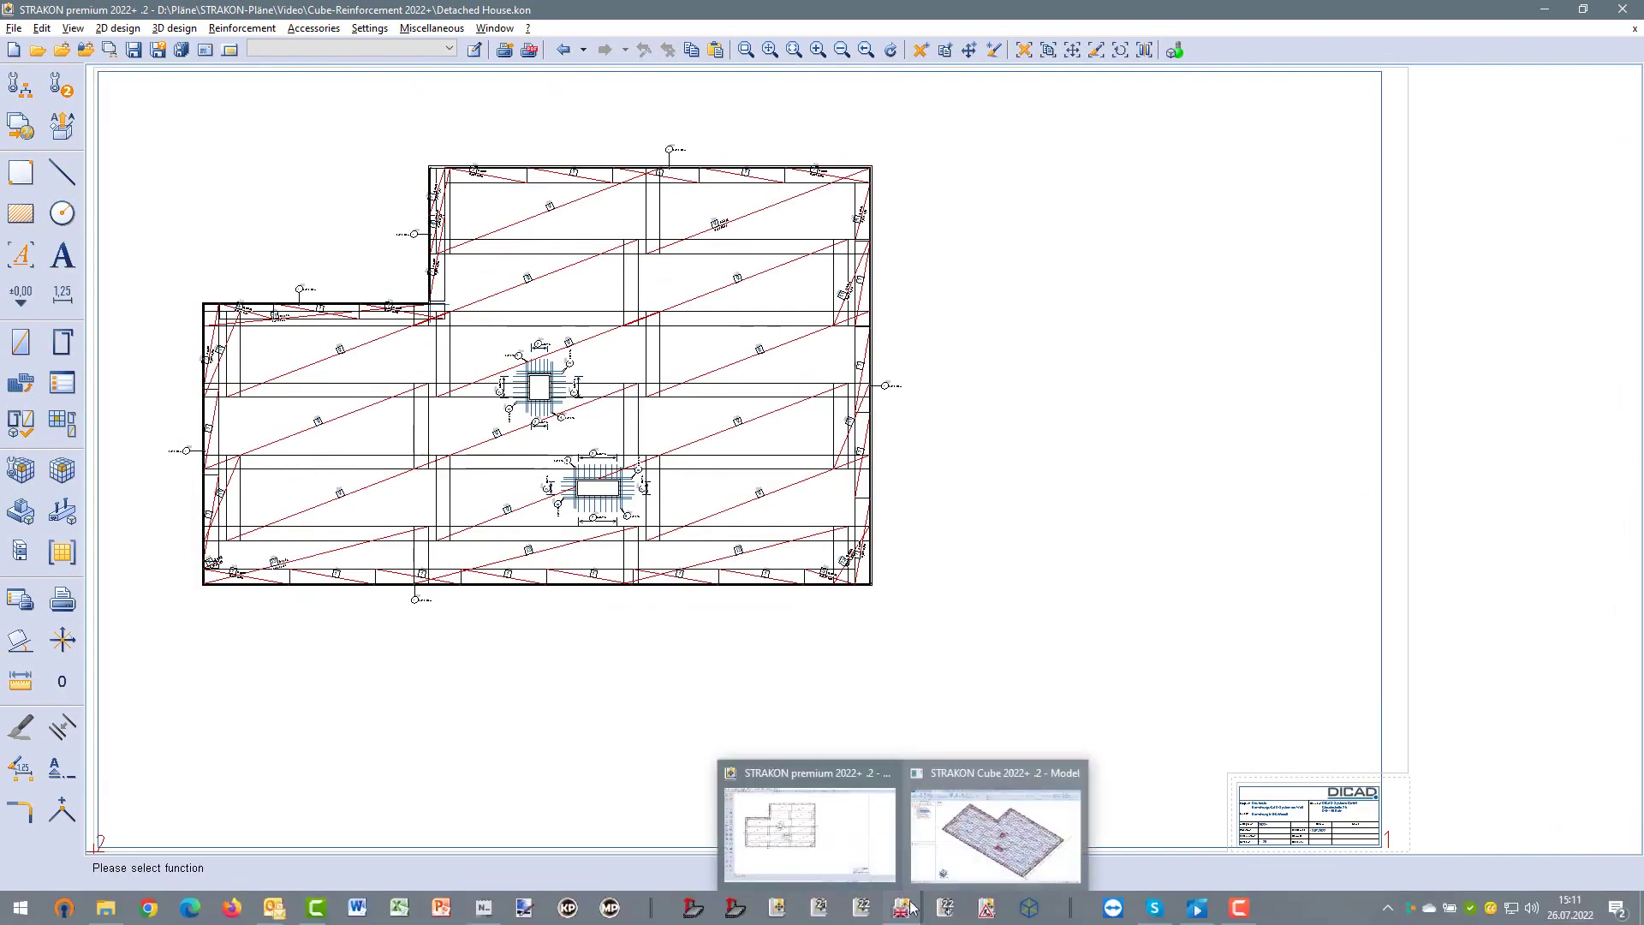
pyautogui.click(955, 852)
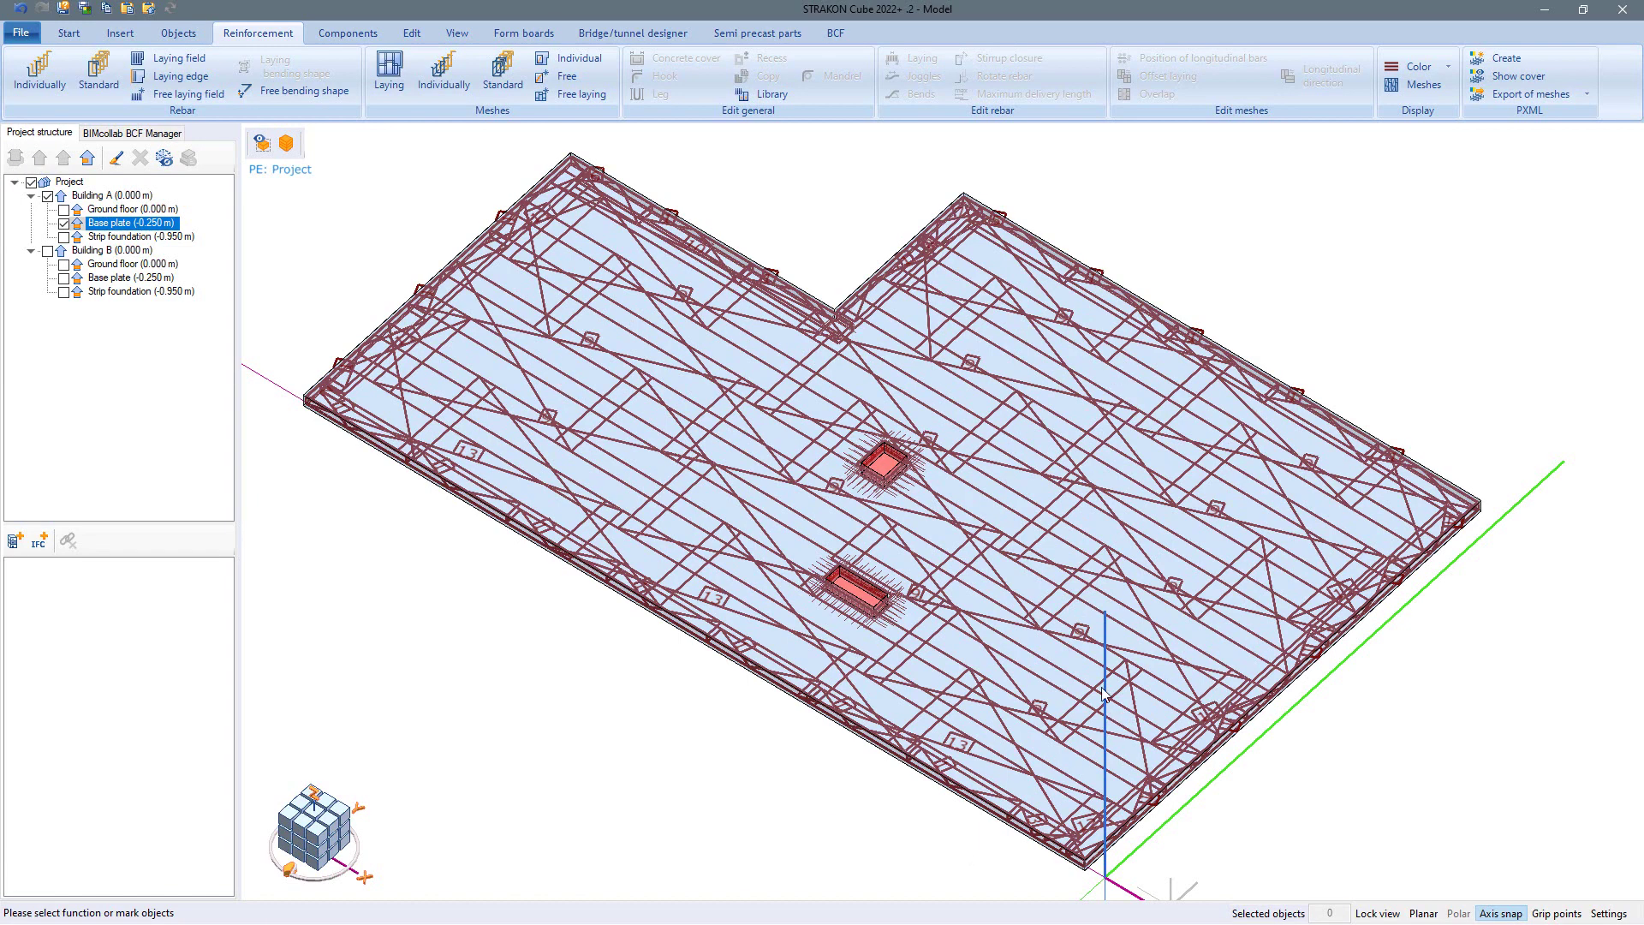
pyautogui.click(1420, 70)
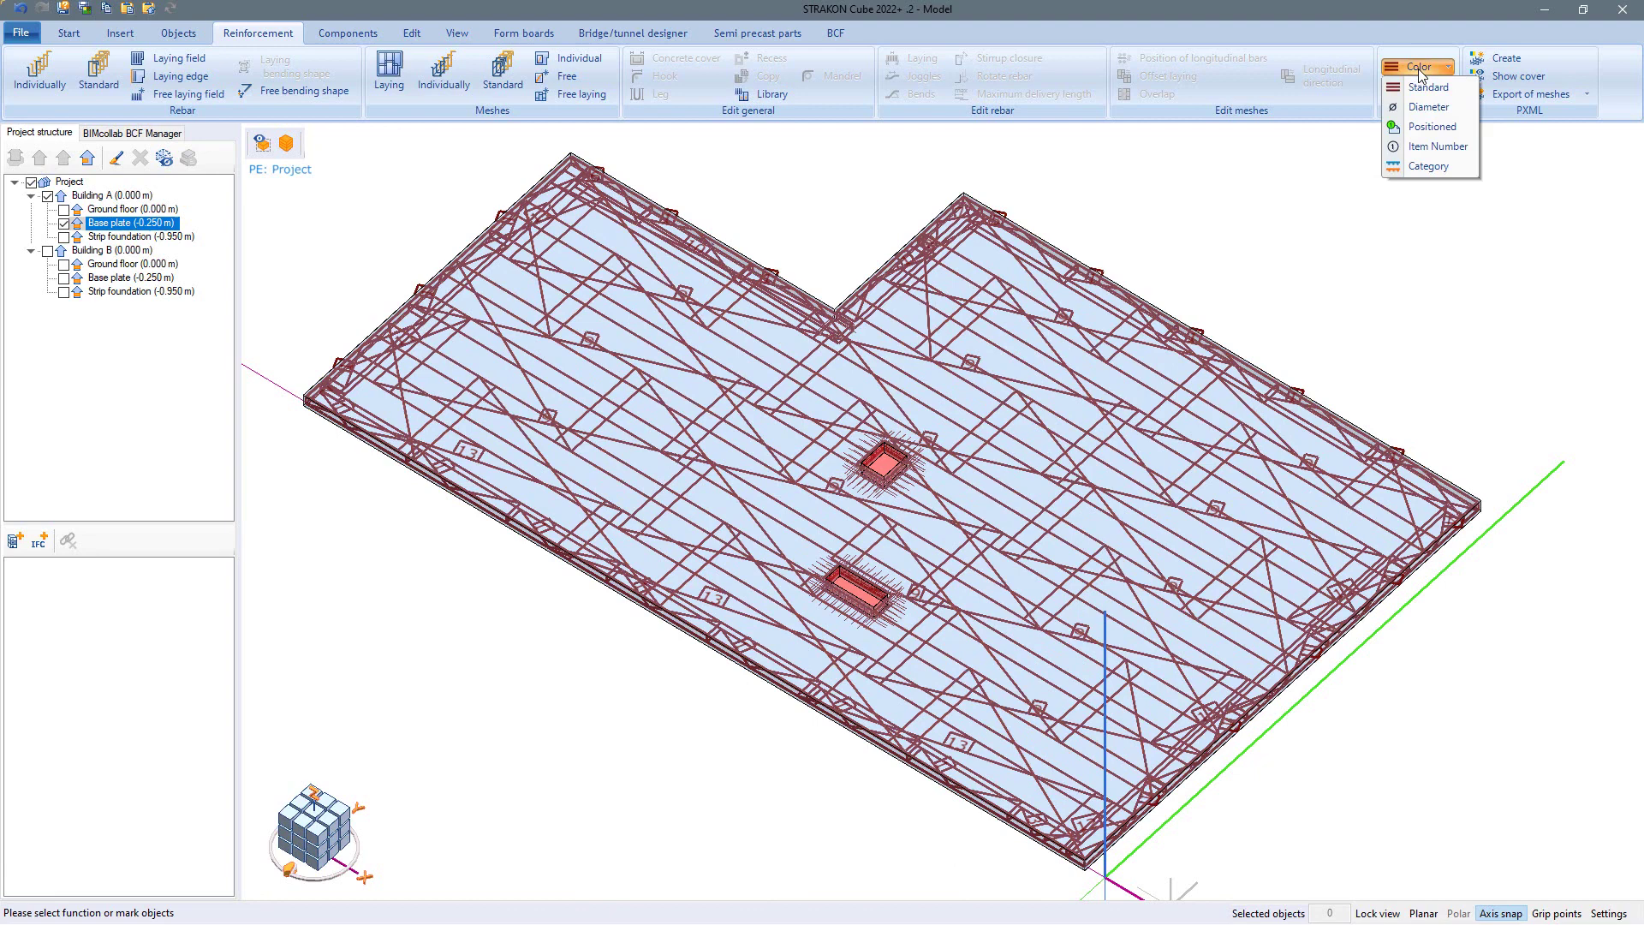
pyautogui.click(1420, 127)
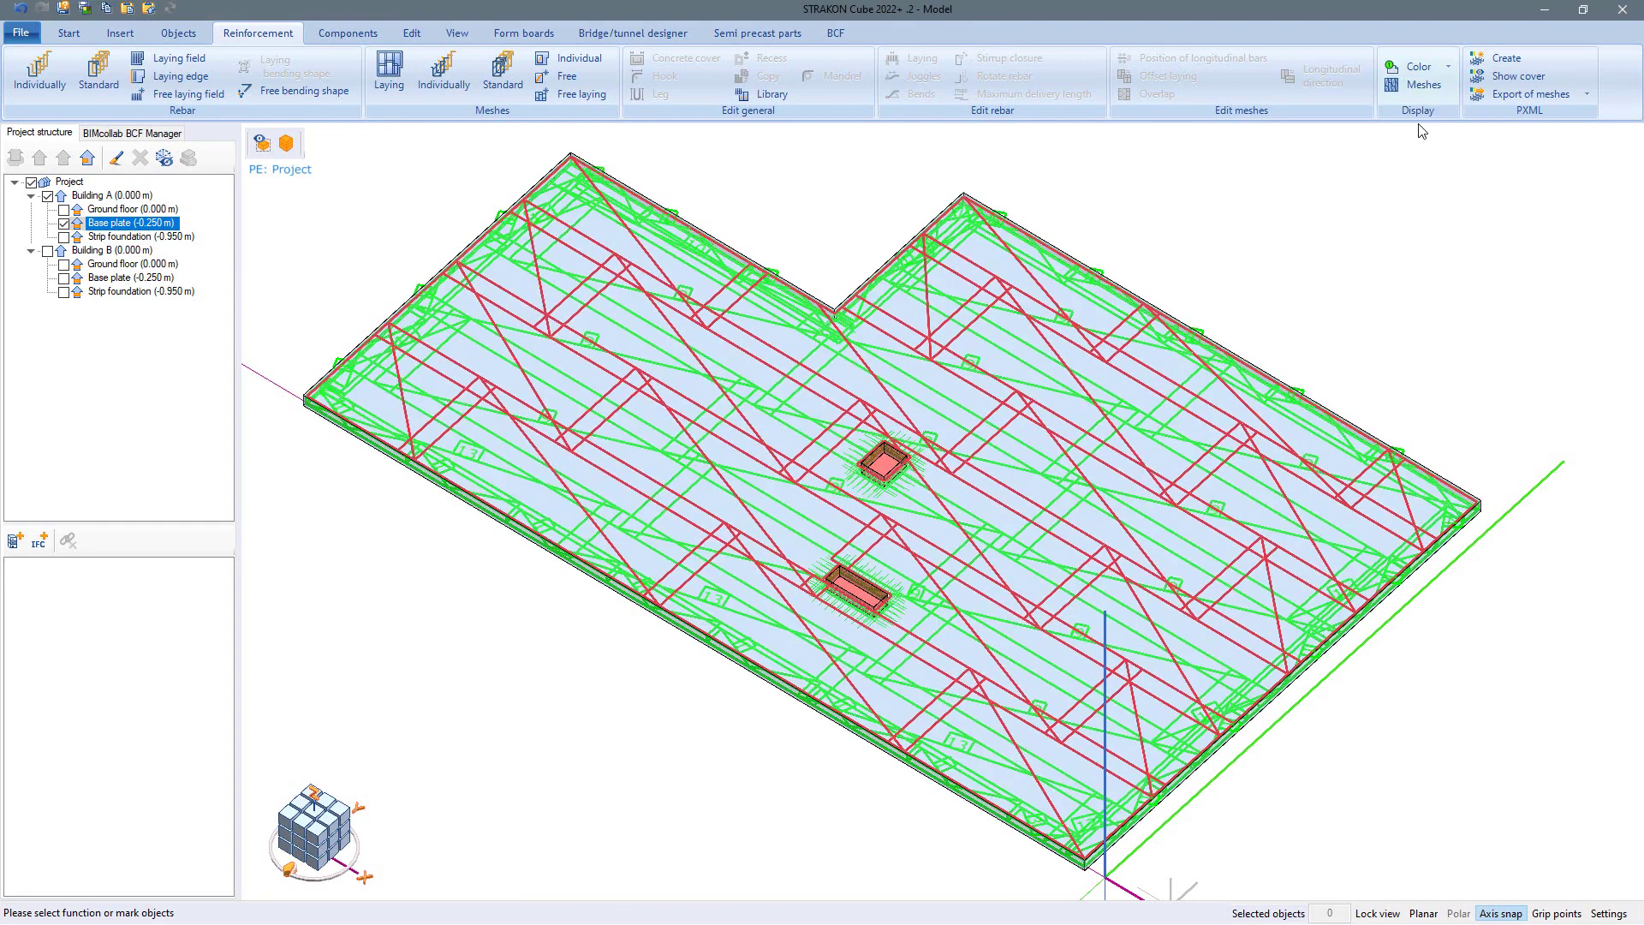
# Display Building B's base plate alongside Building A's and make it the active level.
pyautogui.click(62, 279)
pyautogui.doubleClick(111, 279)
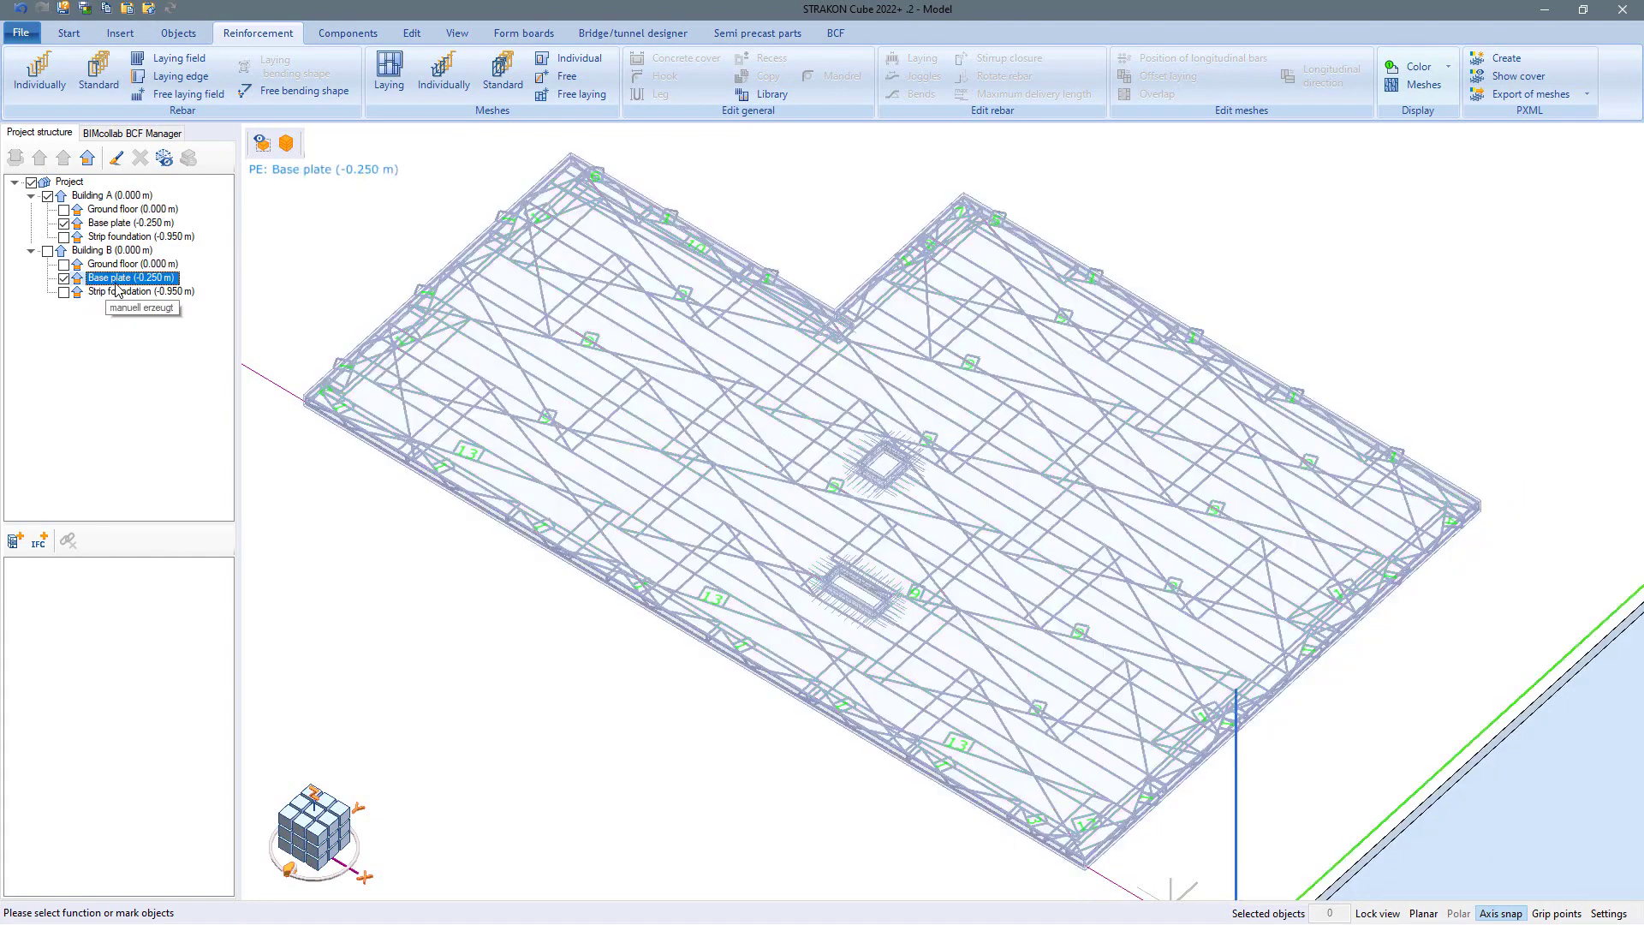
pyautogui.scroll(-2, 492, 613)
pyautogui.scroll(-3, 506, 625)
pyautogui.moveTo(506, 624); pyautogui.dragTo(463, 481, button='middle')
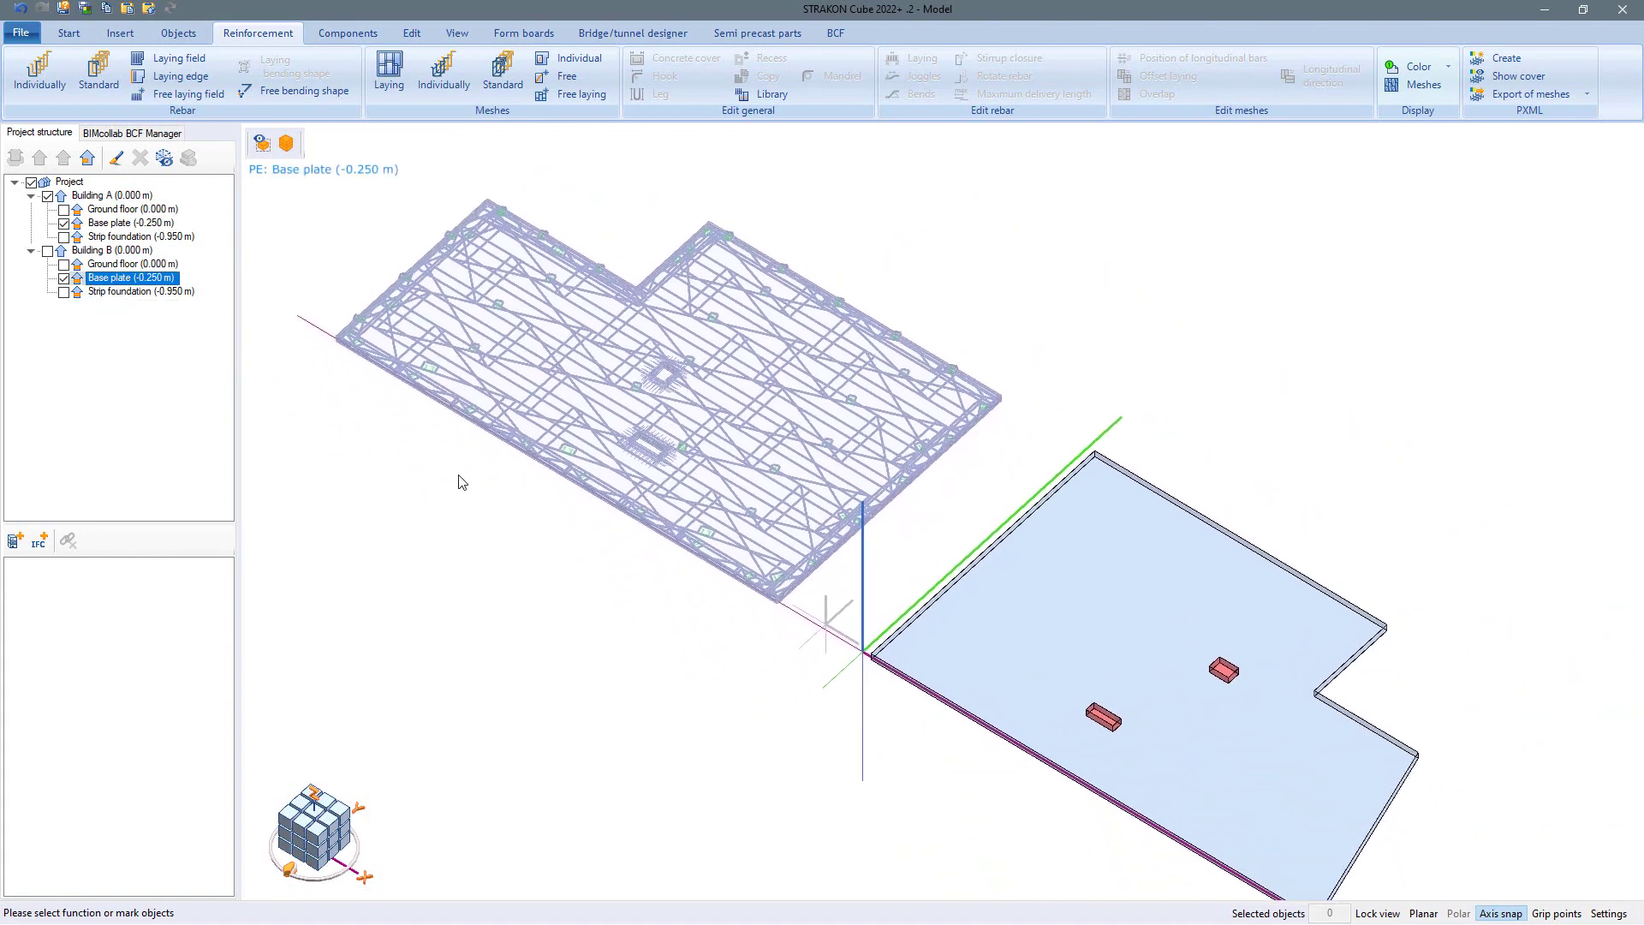
# Copy Building A's complete base plate reinforcement onto Building B's base plate, matching the surfaces at their adjacent corners.
pyautogui.moveTo(1042, 160); pyautogui.dragTo(298, 637)
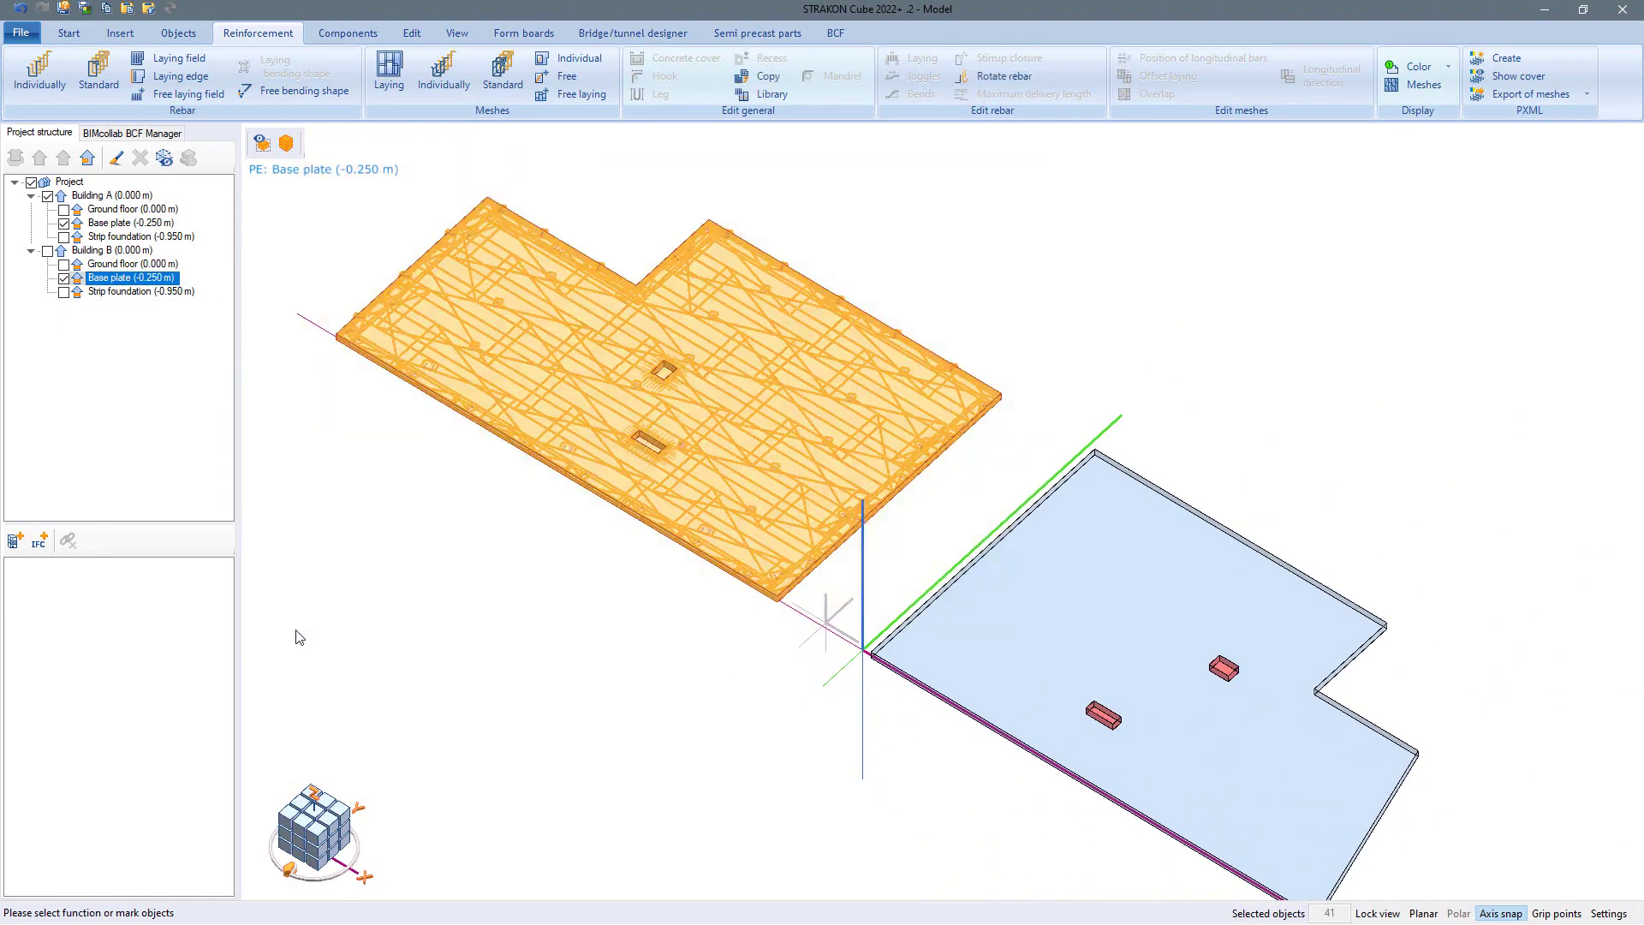
pyautogui.click(765, 77)
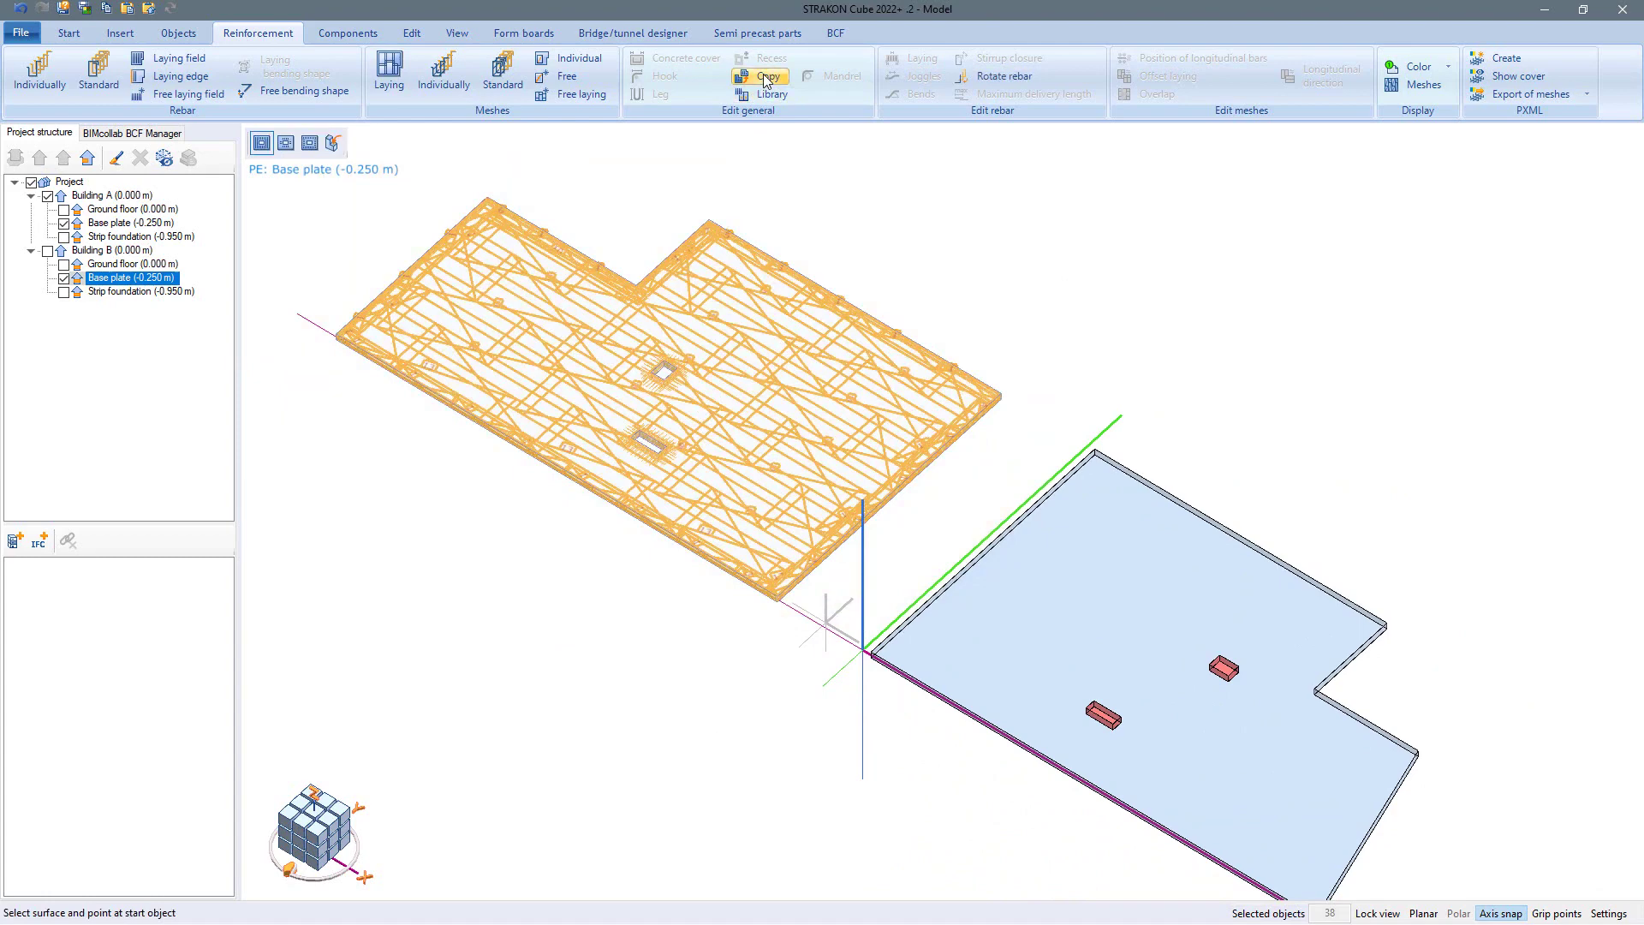
pyautogui.click(773, 582)
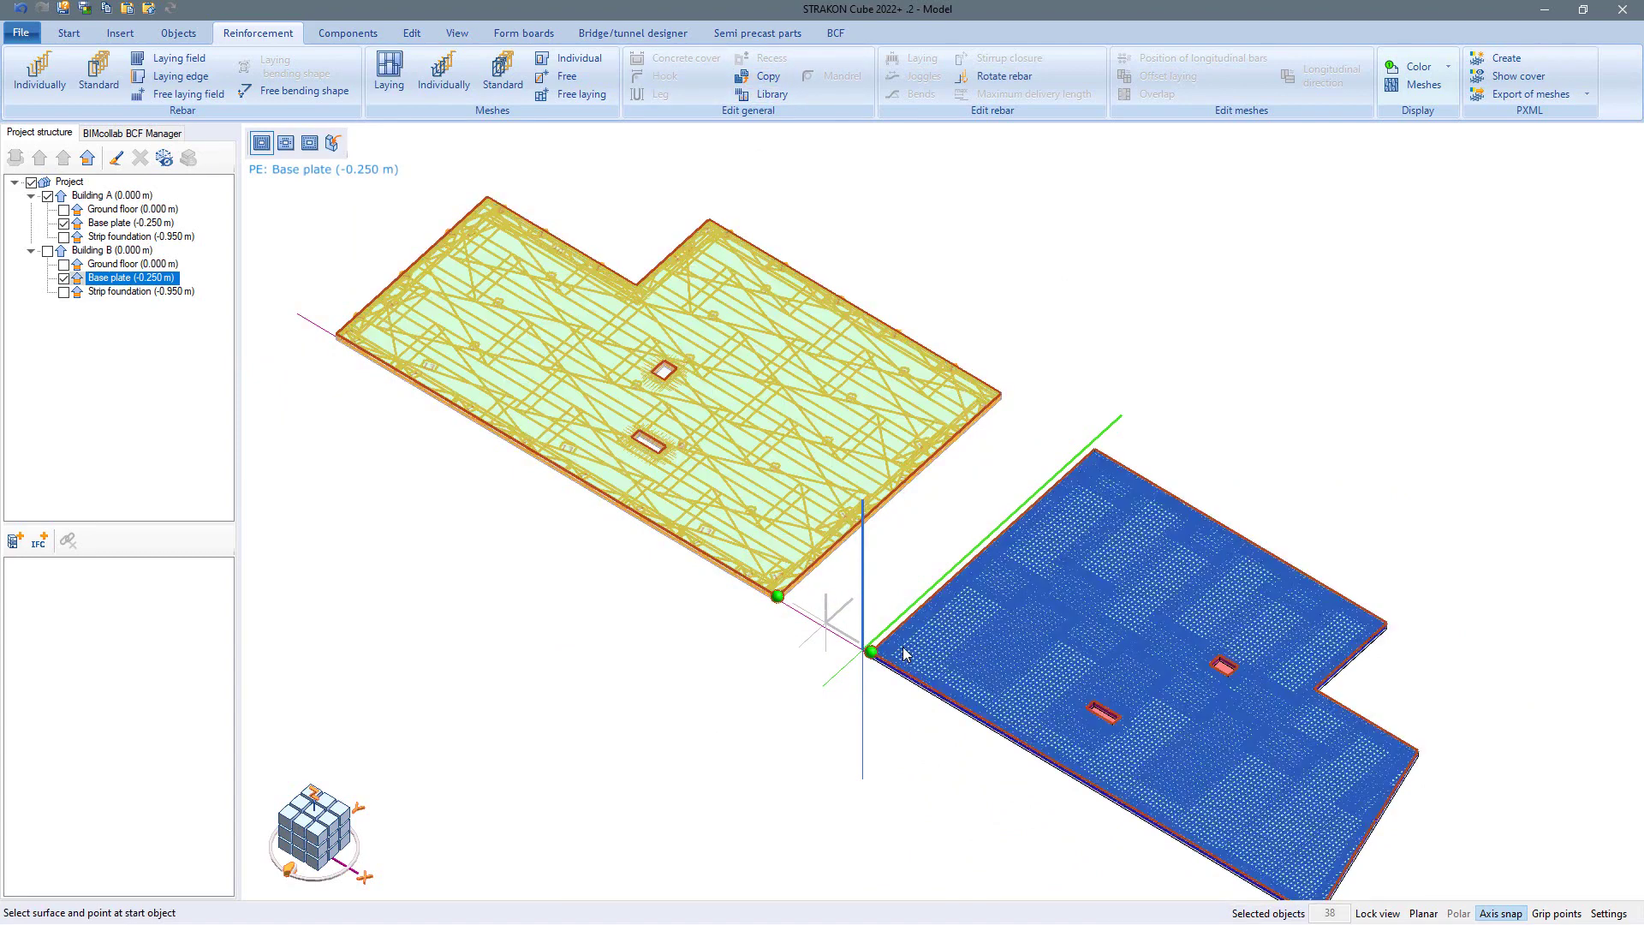
pyautogui.click(904, 654)
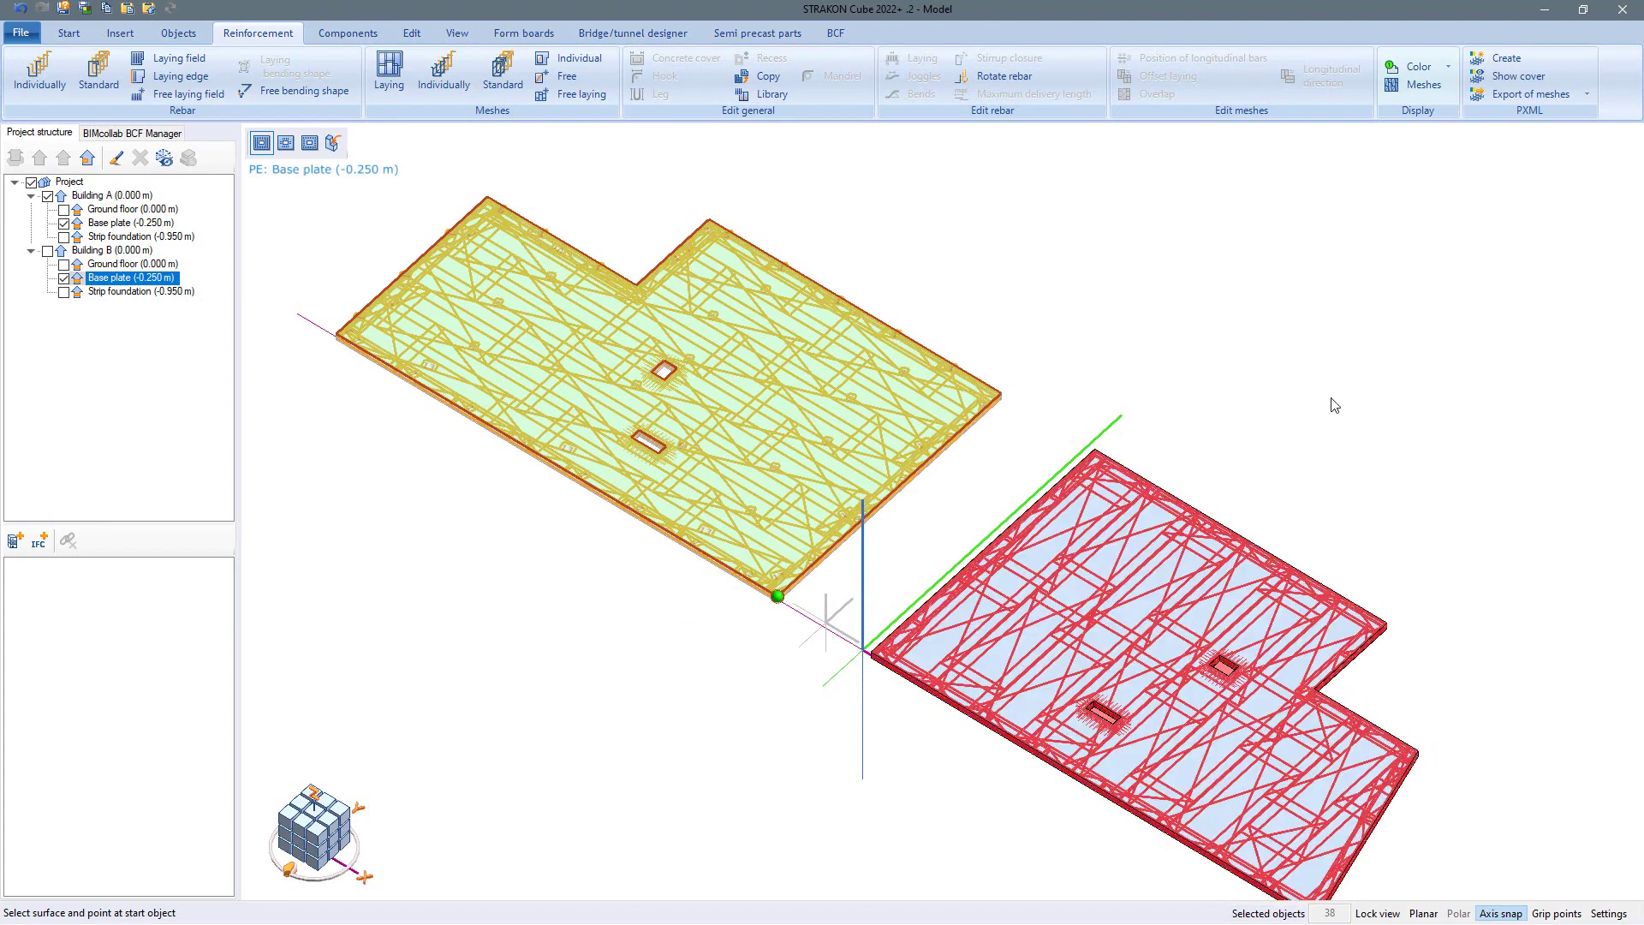
pyautogui.press('Escape')
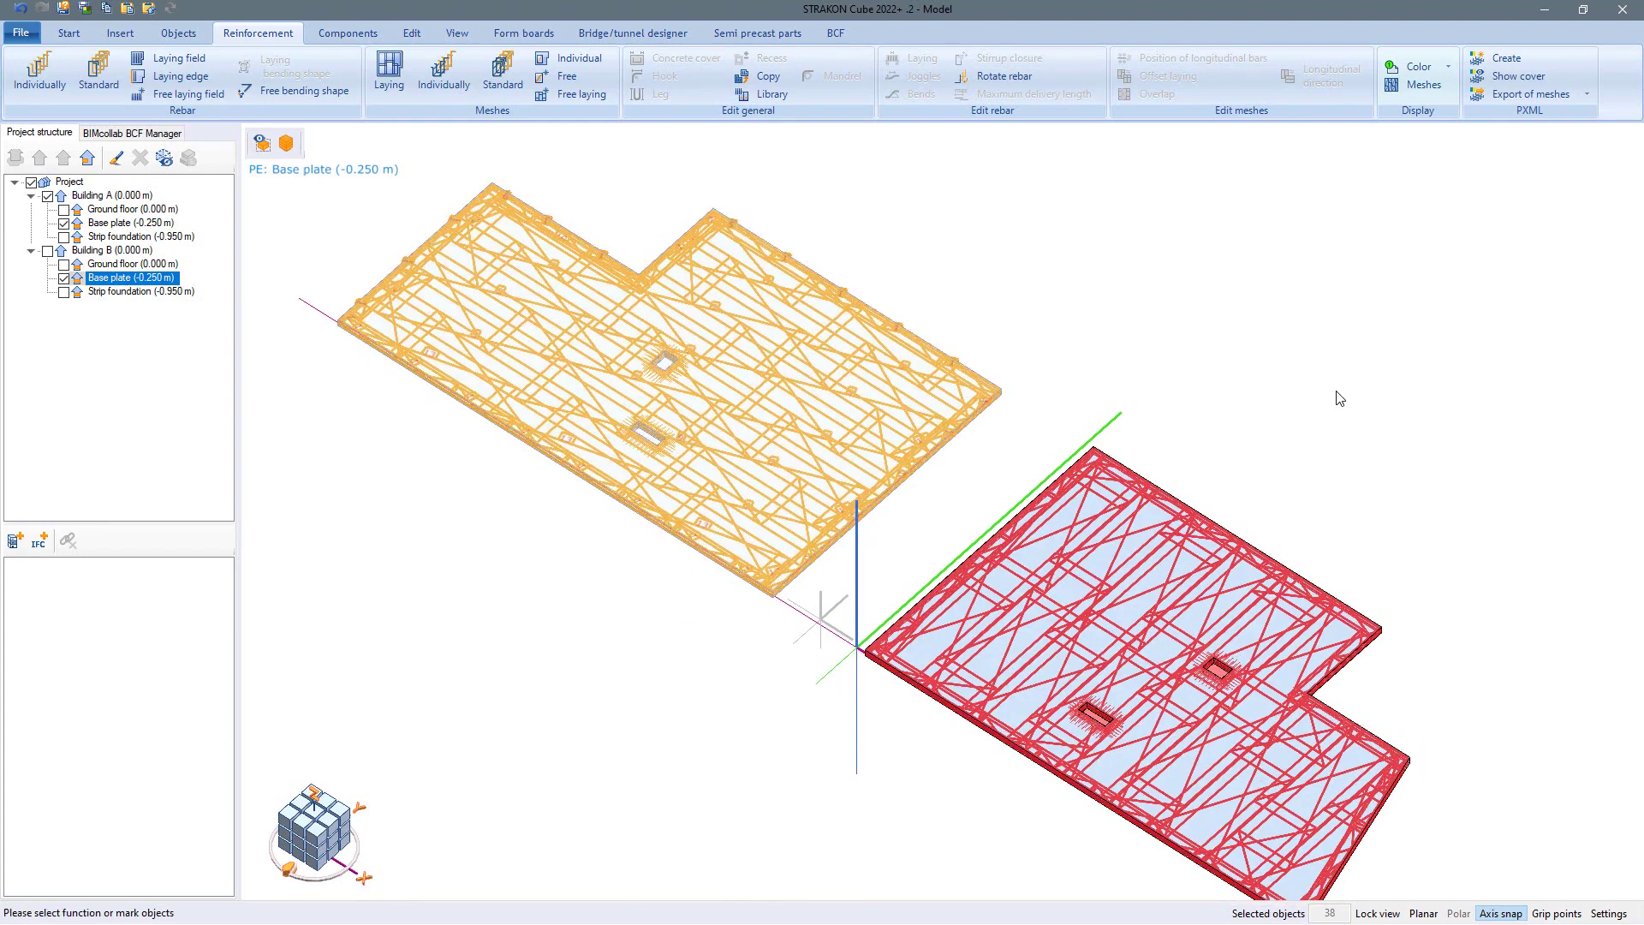
# Change the longitudinal direction of the lower mesh layer in Building B's base plate, using the underside's short edge facing Building A.
pyautogui.scroll(2, 1246, 420)
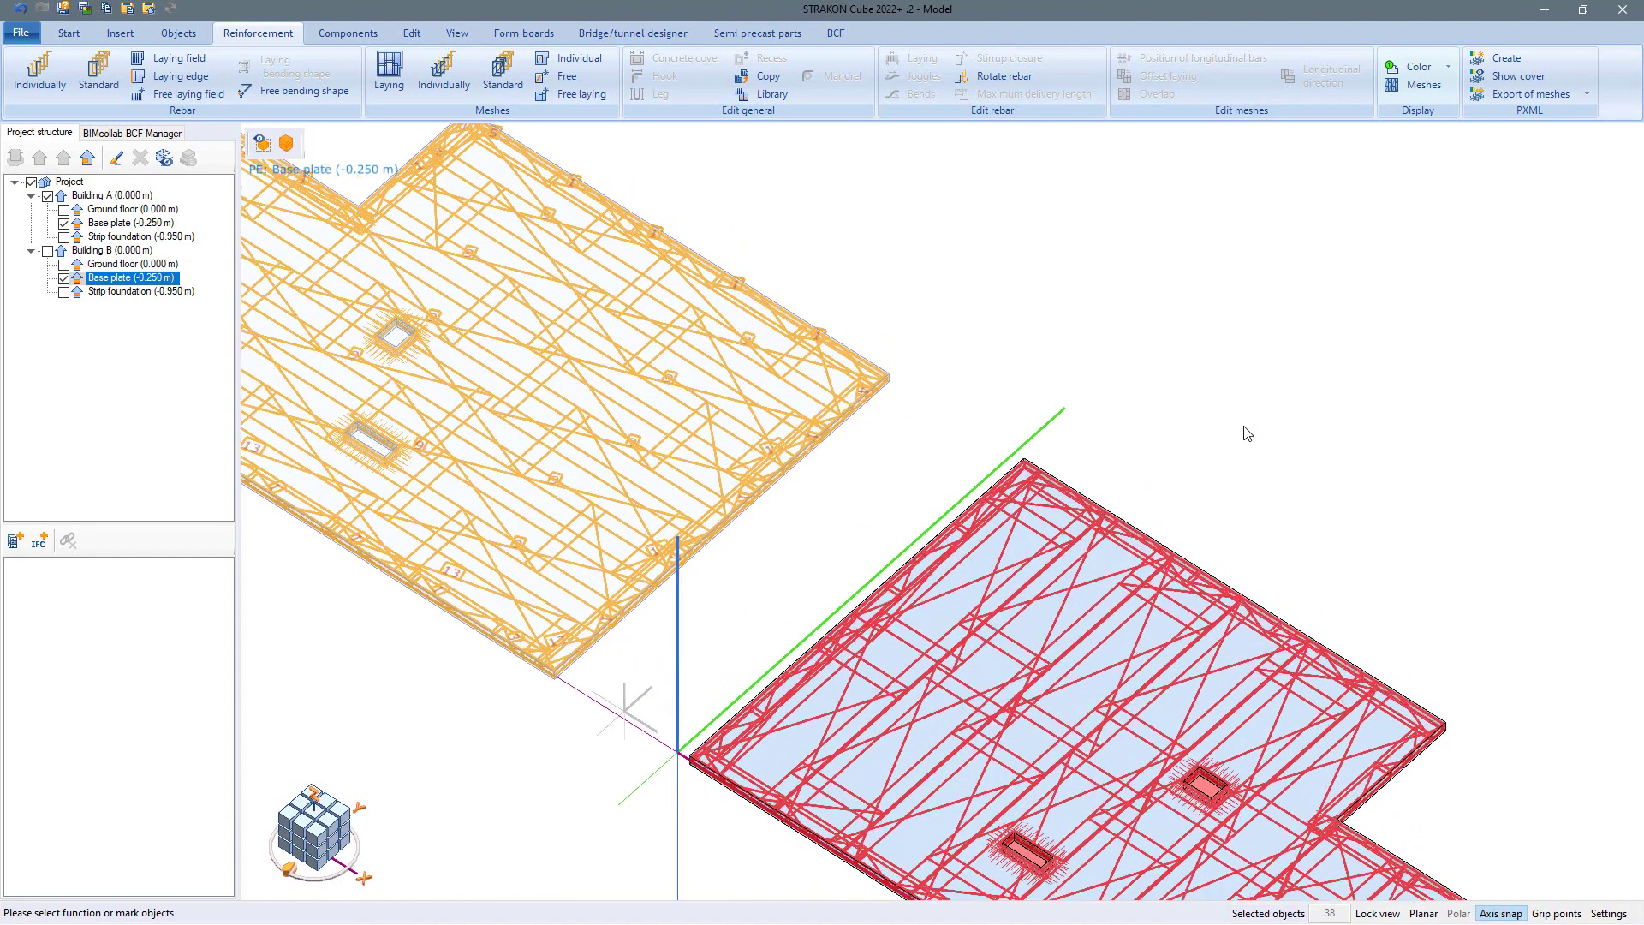
pyautogui.moveTo(1232, 434); pyautogui.dragTo(1287, 257, button='middle')
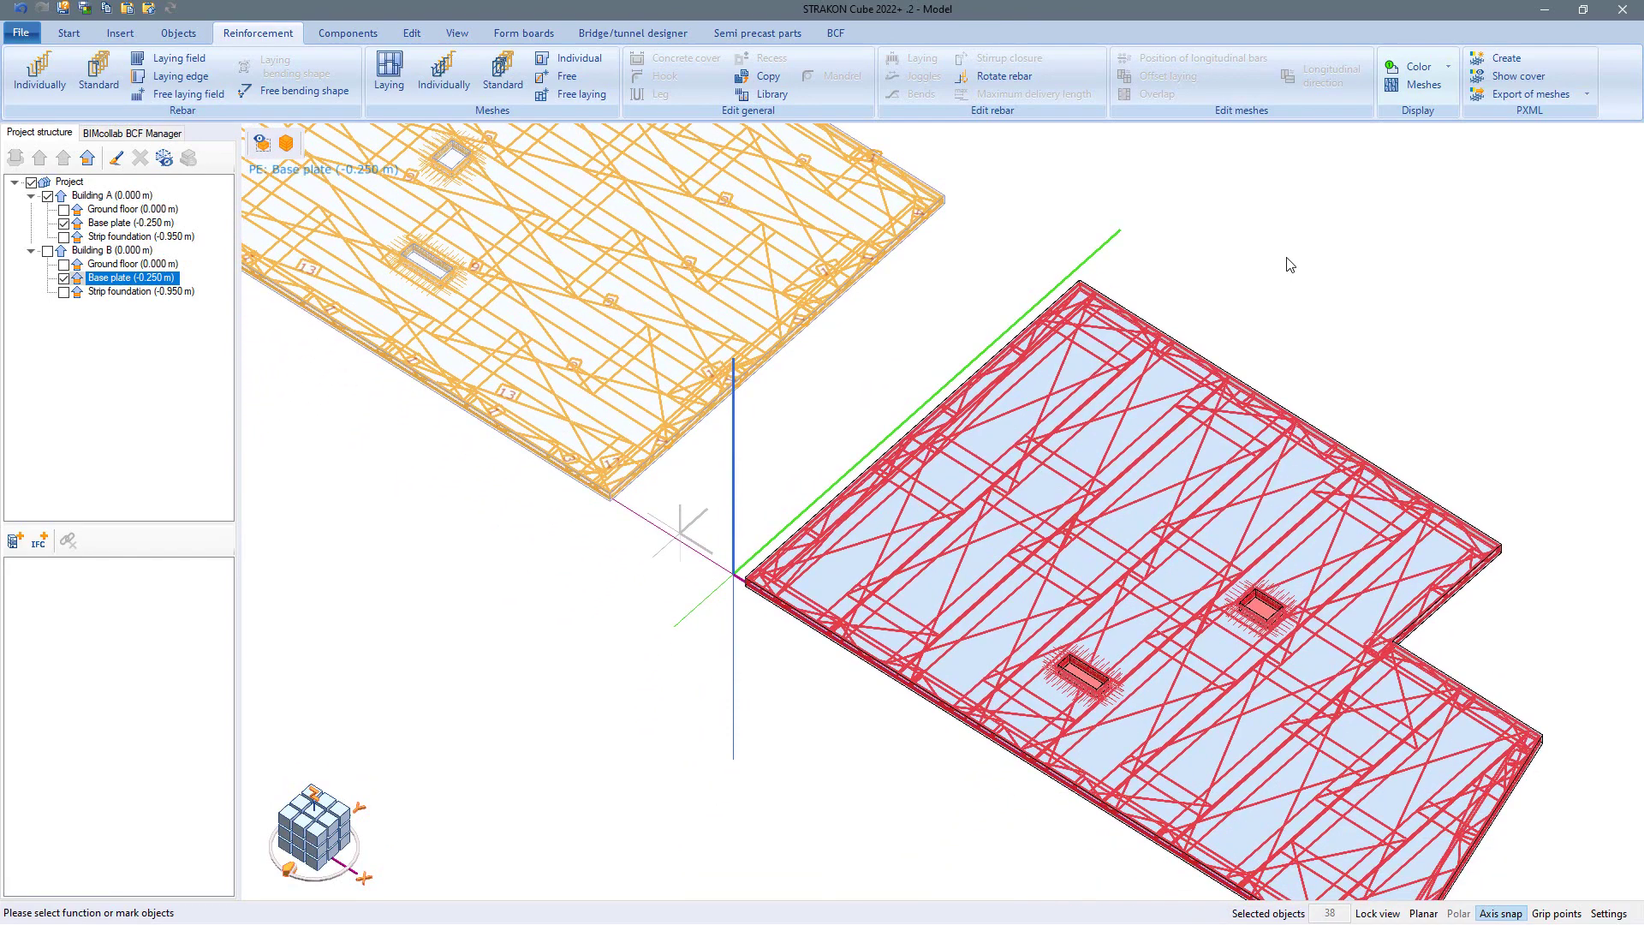
pyautogui.press('Escape')
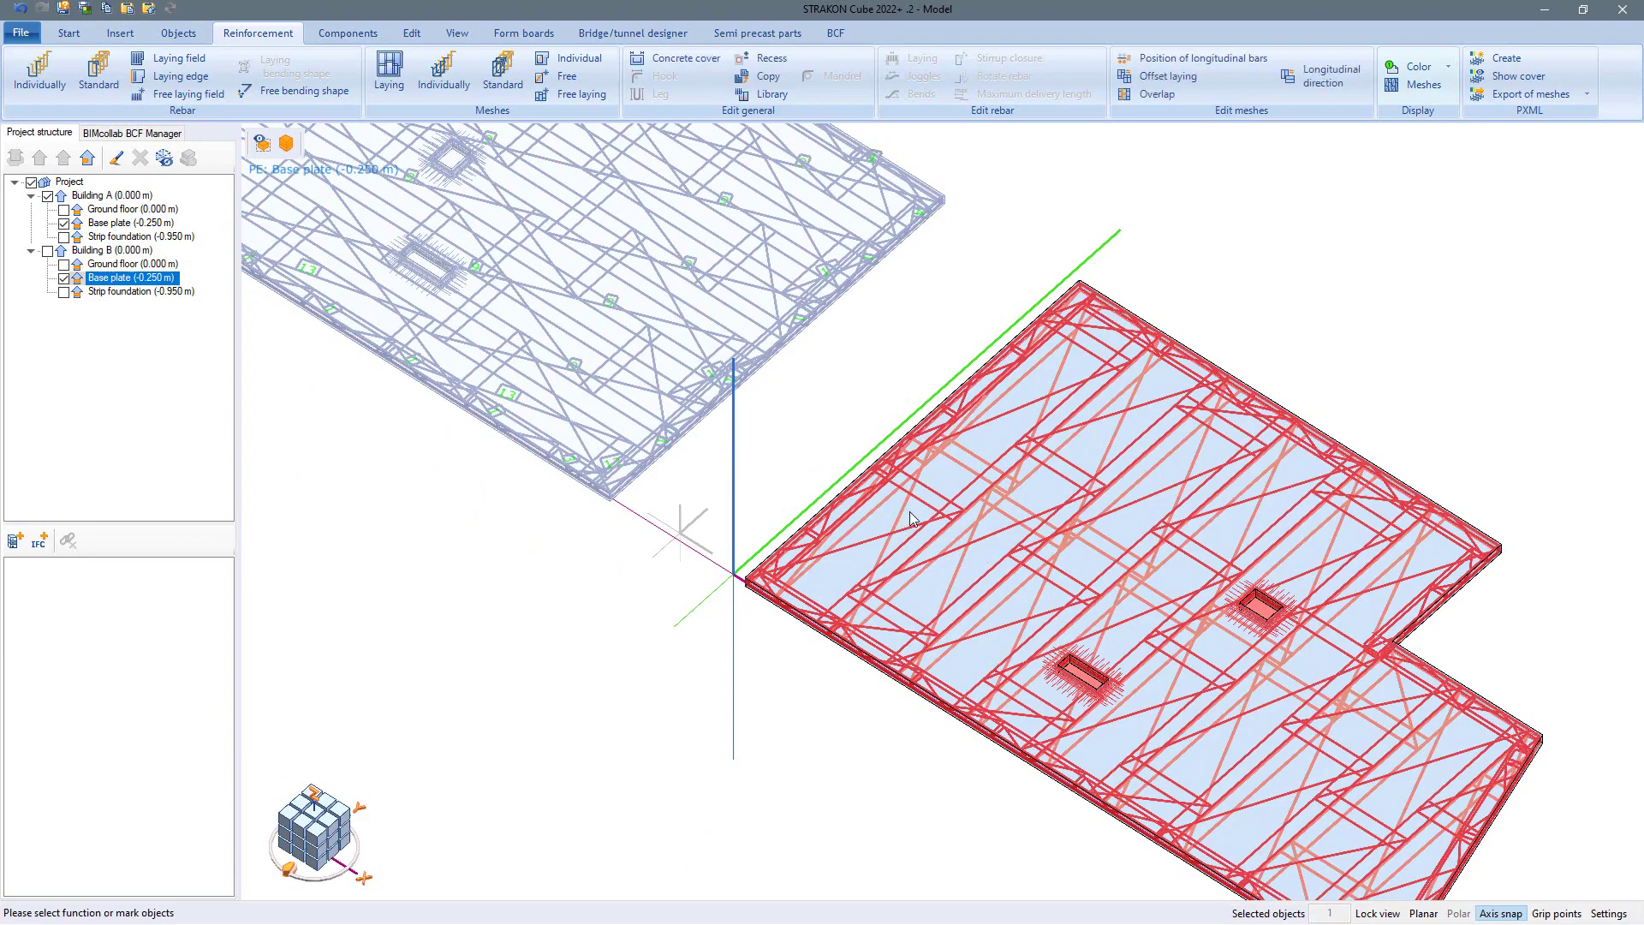
pyautogui.click(900, 524)
pyautogui.click(1331, 75)
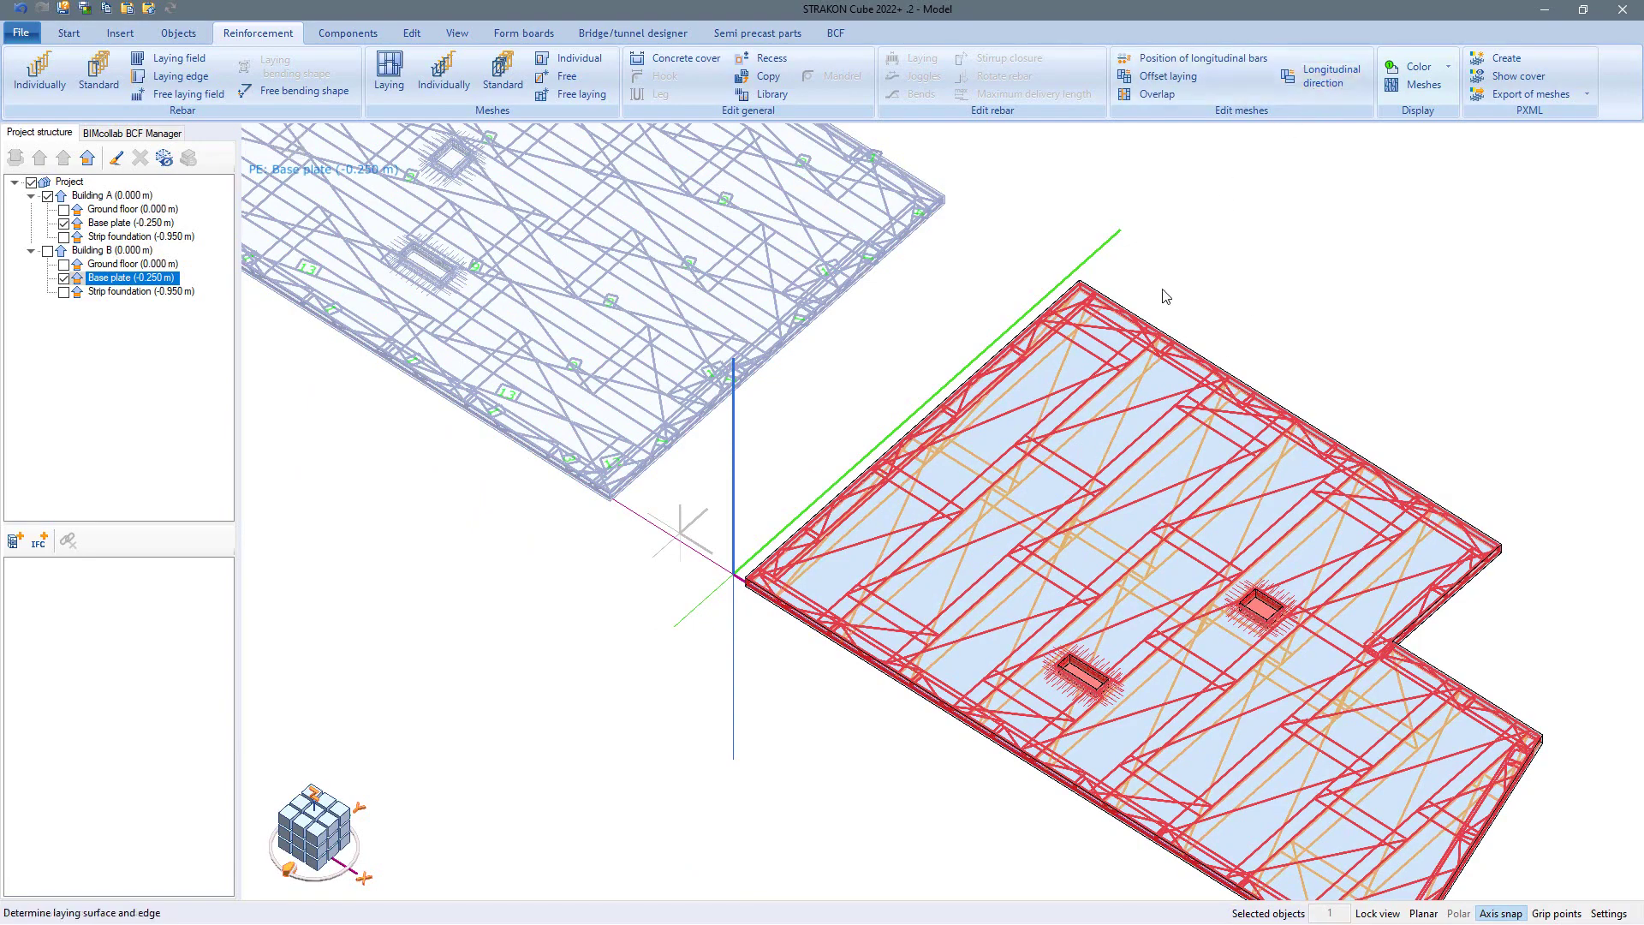
pyautogui.moveTo(867, 556); pyautogui.dragTo(866, 479, button='middle')
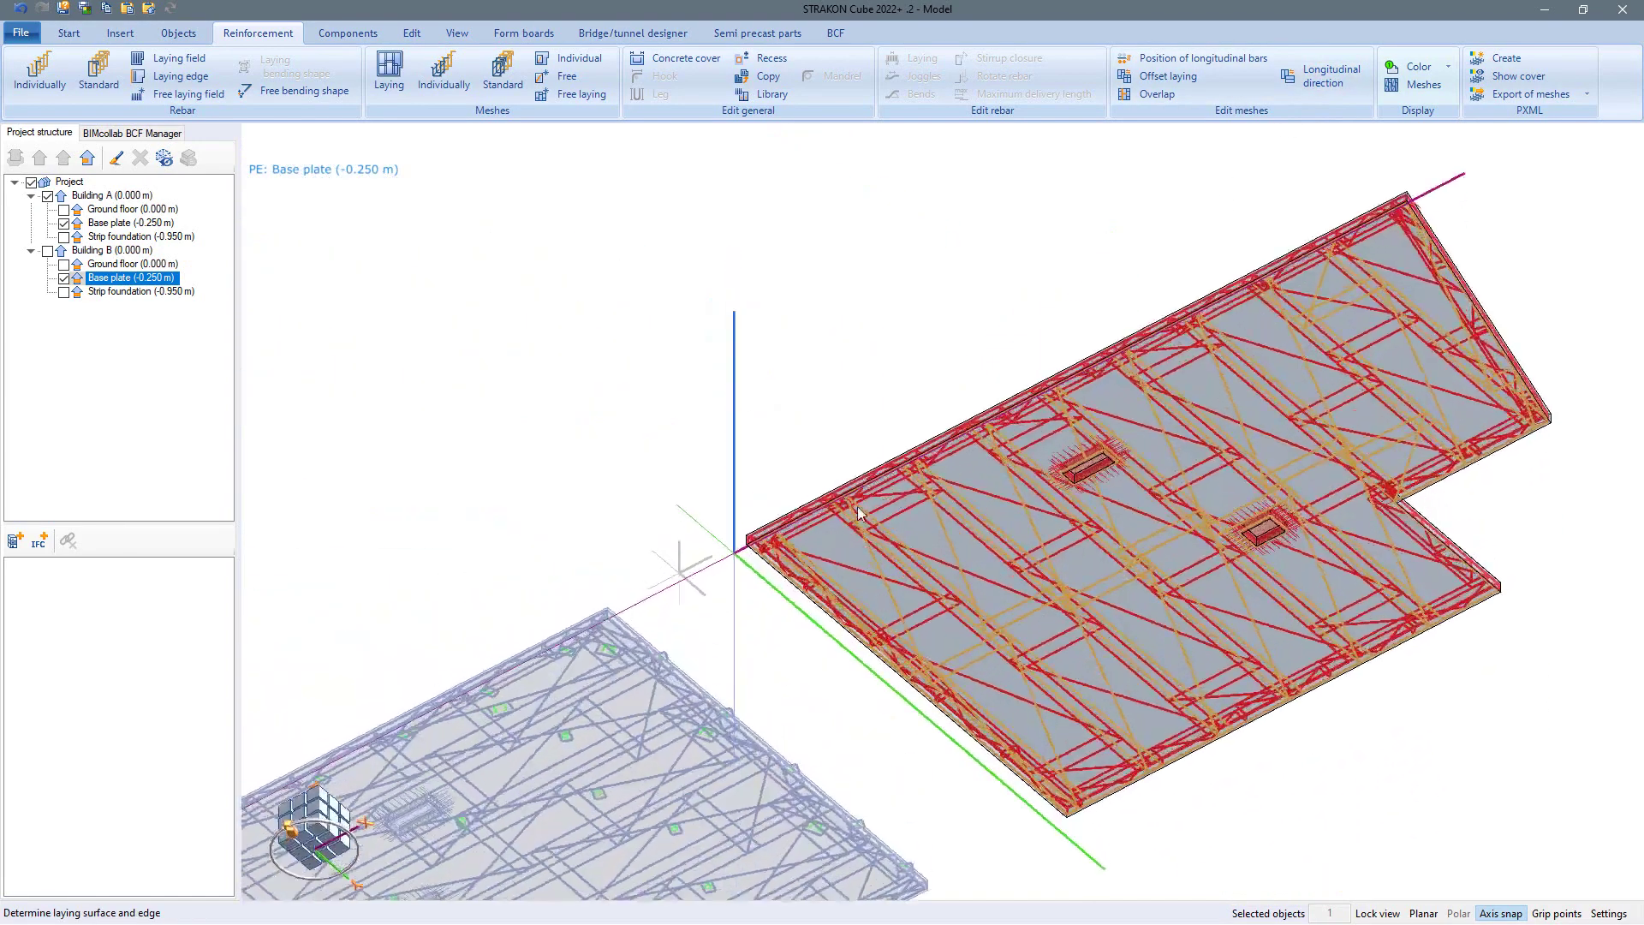
pyautogui.click(830, 589)
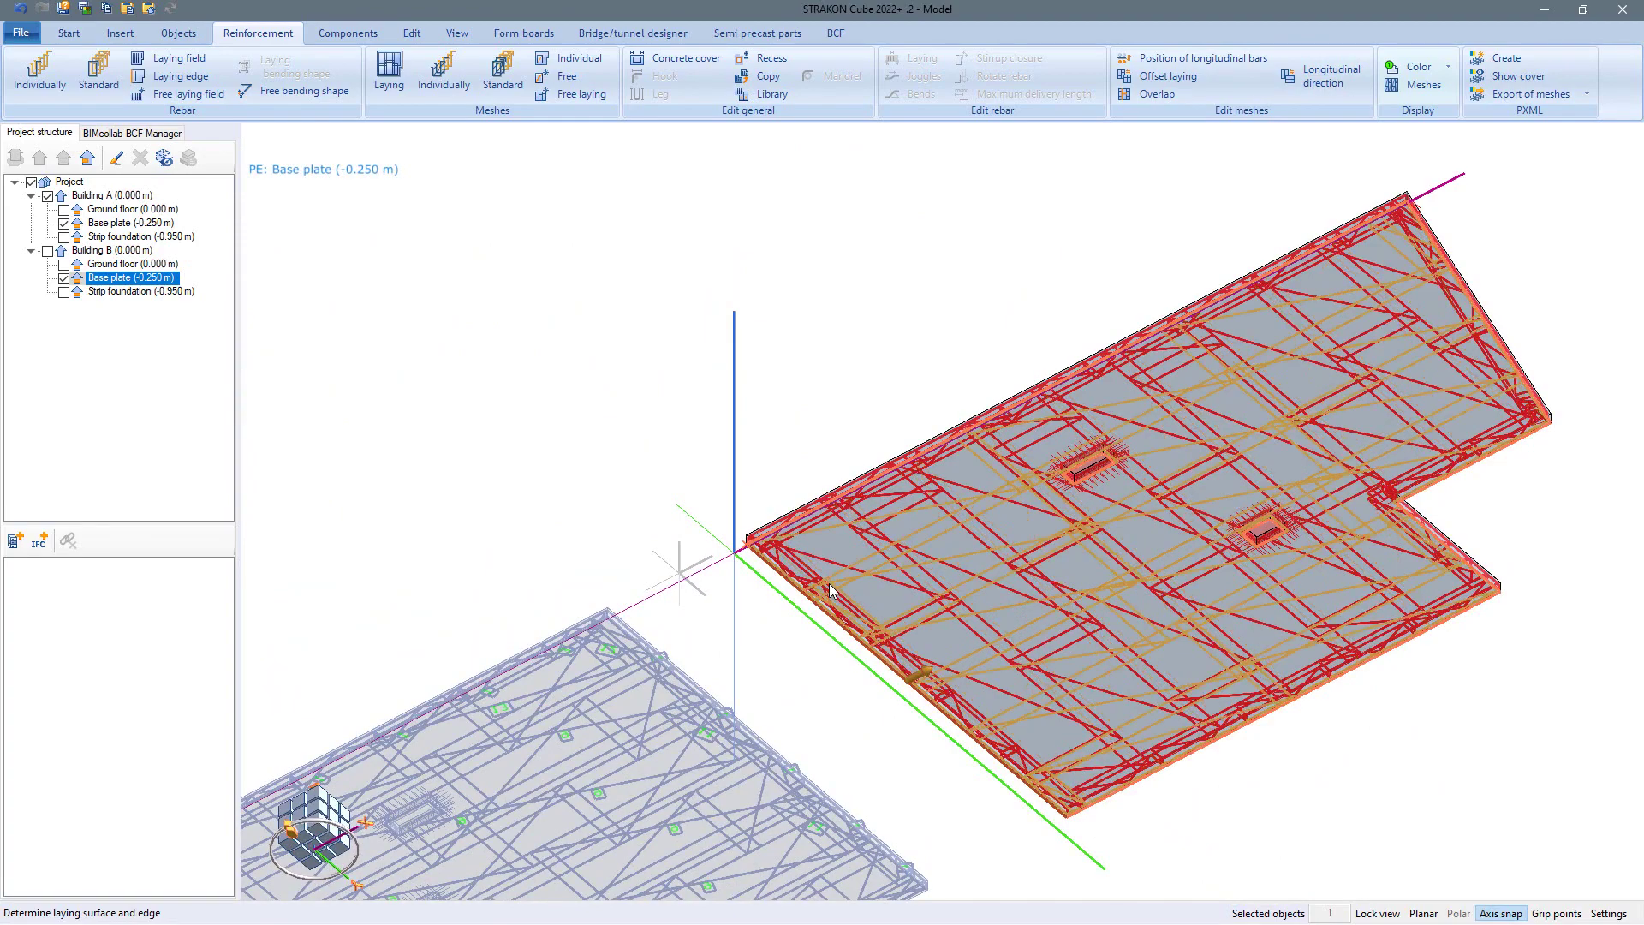
pyautogui.moveTo(829, 589); pyautogui.dragTo(830, 662, button='middle')
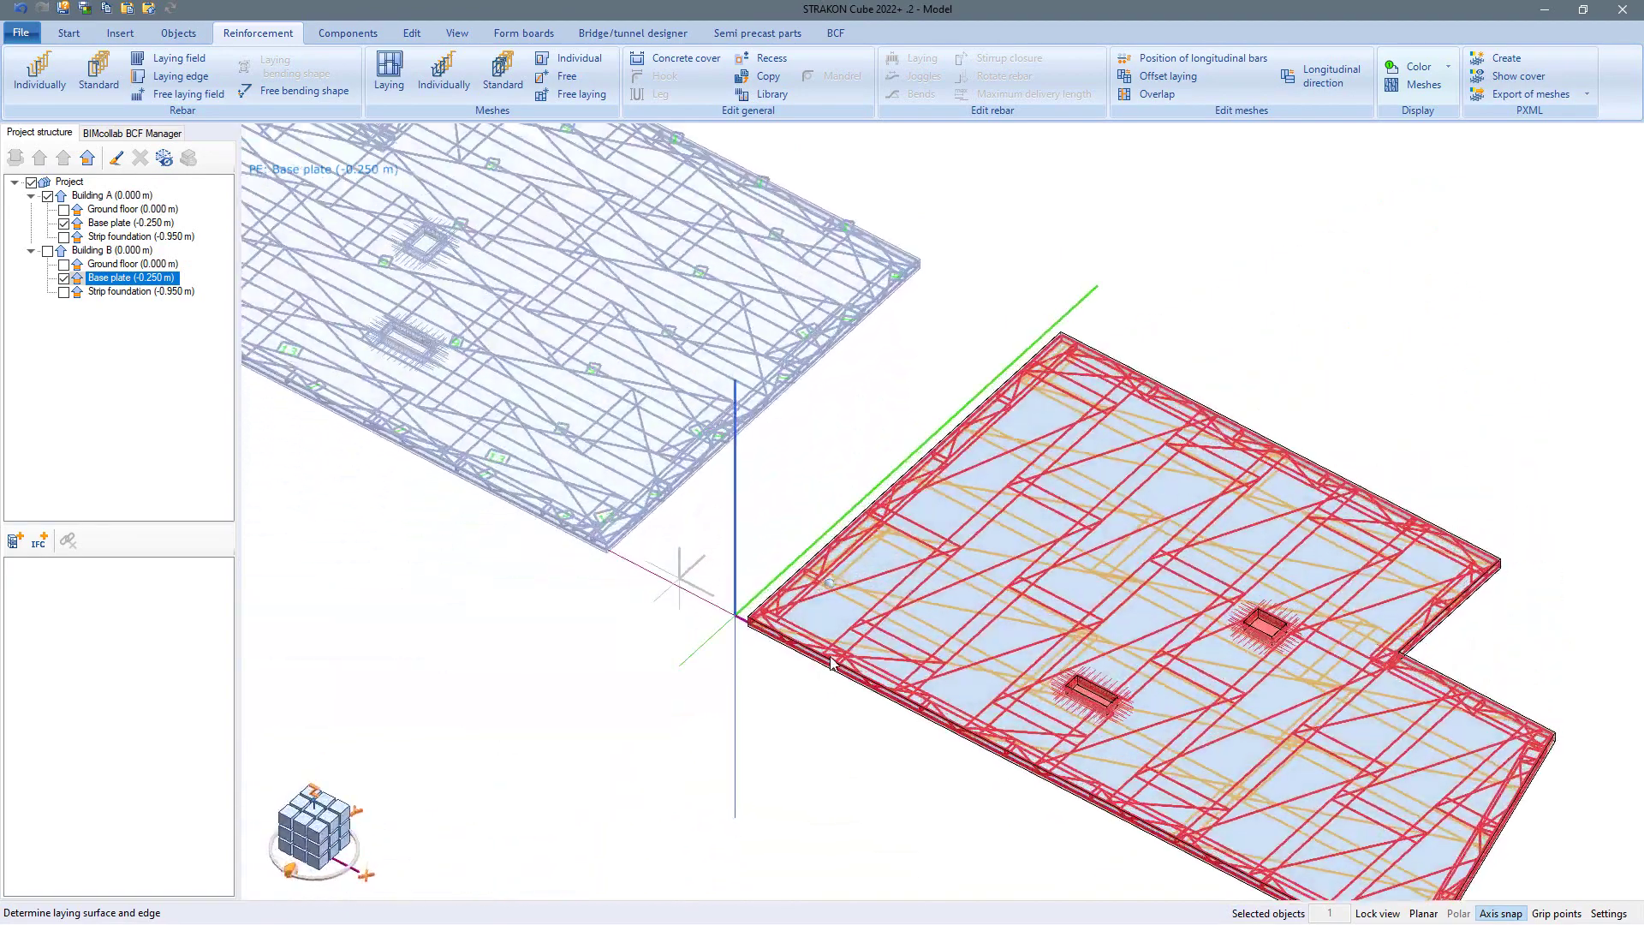
pyautogui.press('Escape')
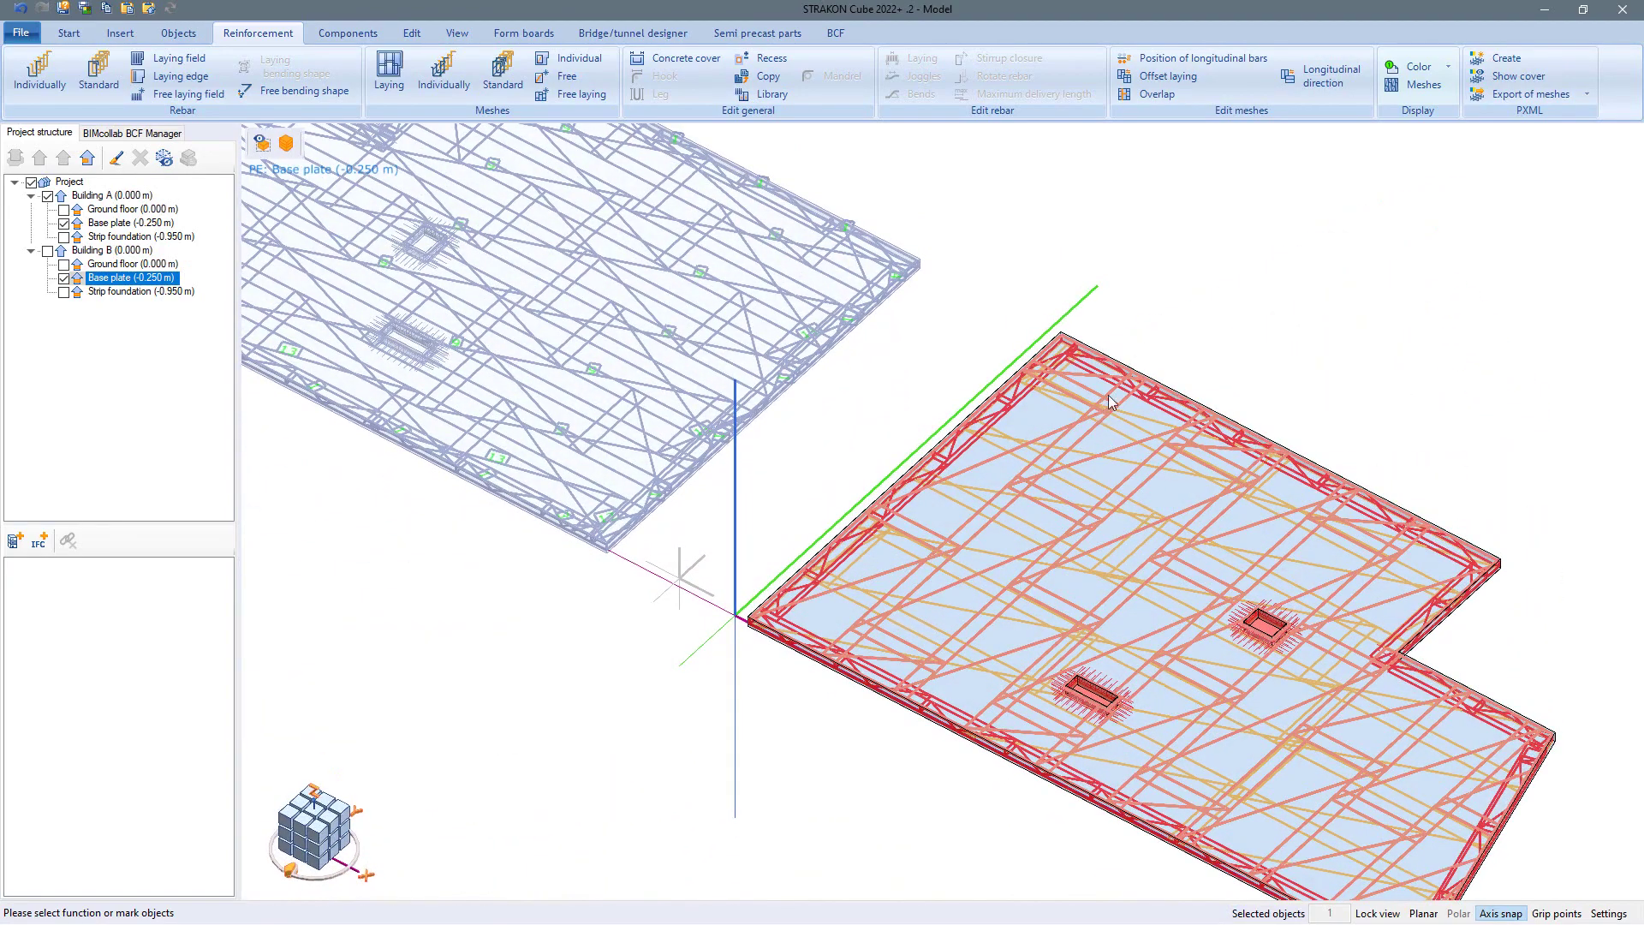
# Change the longitudinal direction of the upper mesh layer in Building B's base plate, using the top side's short edge facing Building A.
pyautogui.click(1302, 77)
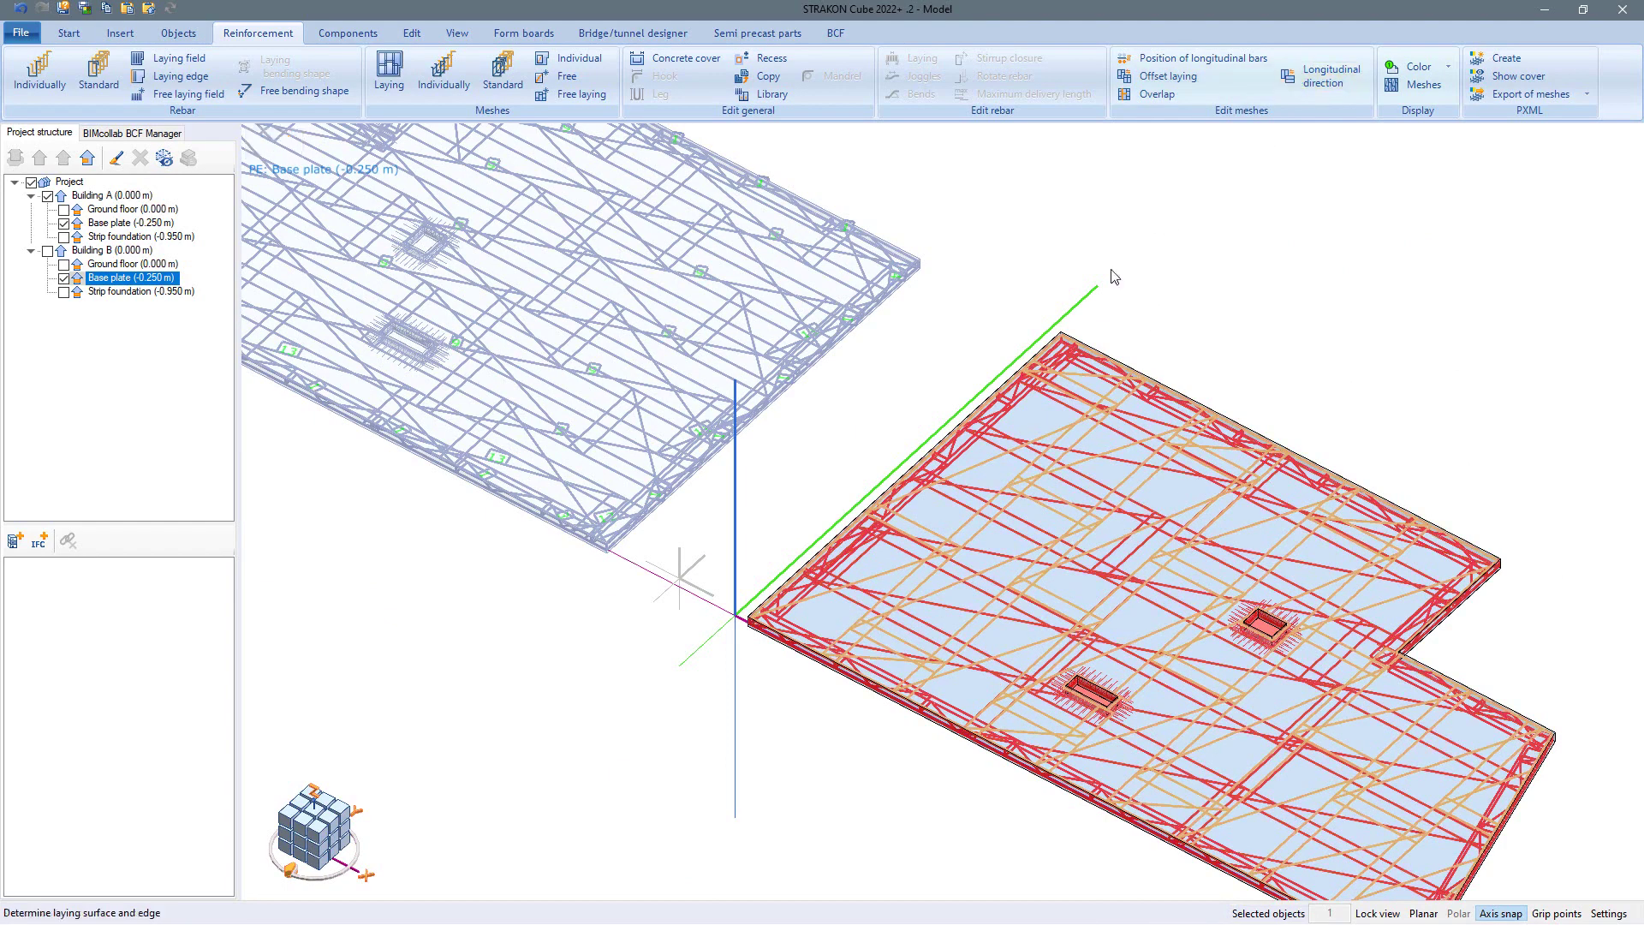
pyautogui.click(1047, 373)
pyautogui.rightClick(1218, 307)
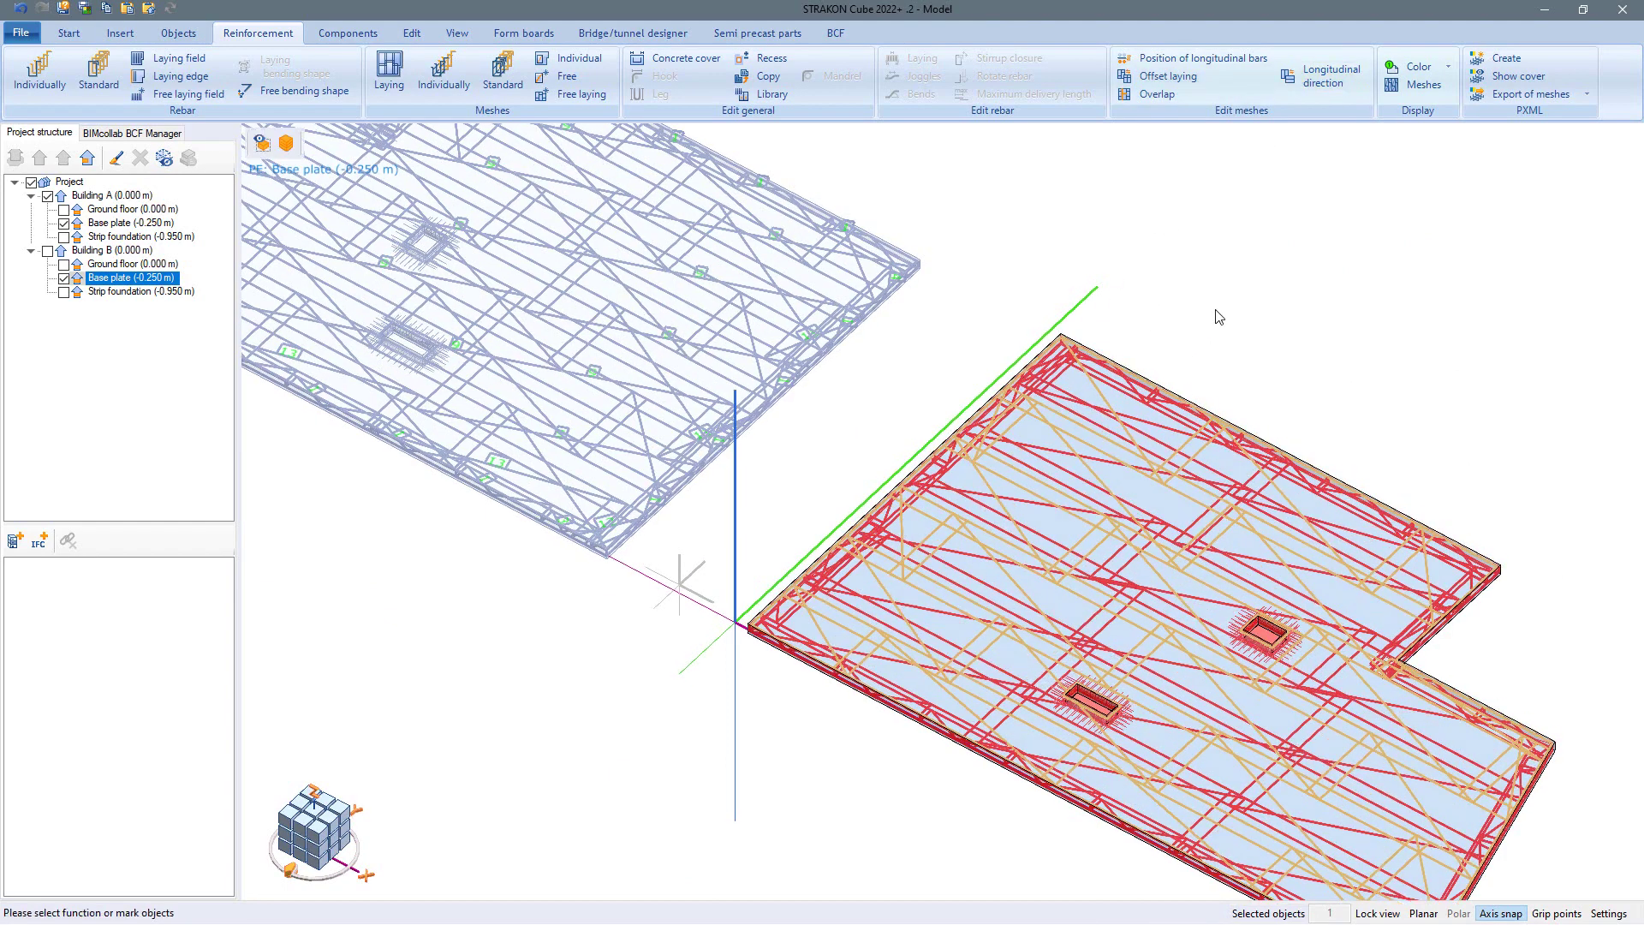
pyautogui.rightClick(1218, 307)
# Delete the smaller of the two openings, nearer the notch, from Building B's base plate.
pyautogui.click(1259, 624)
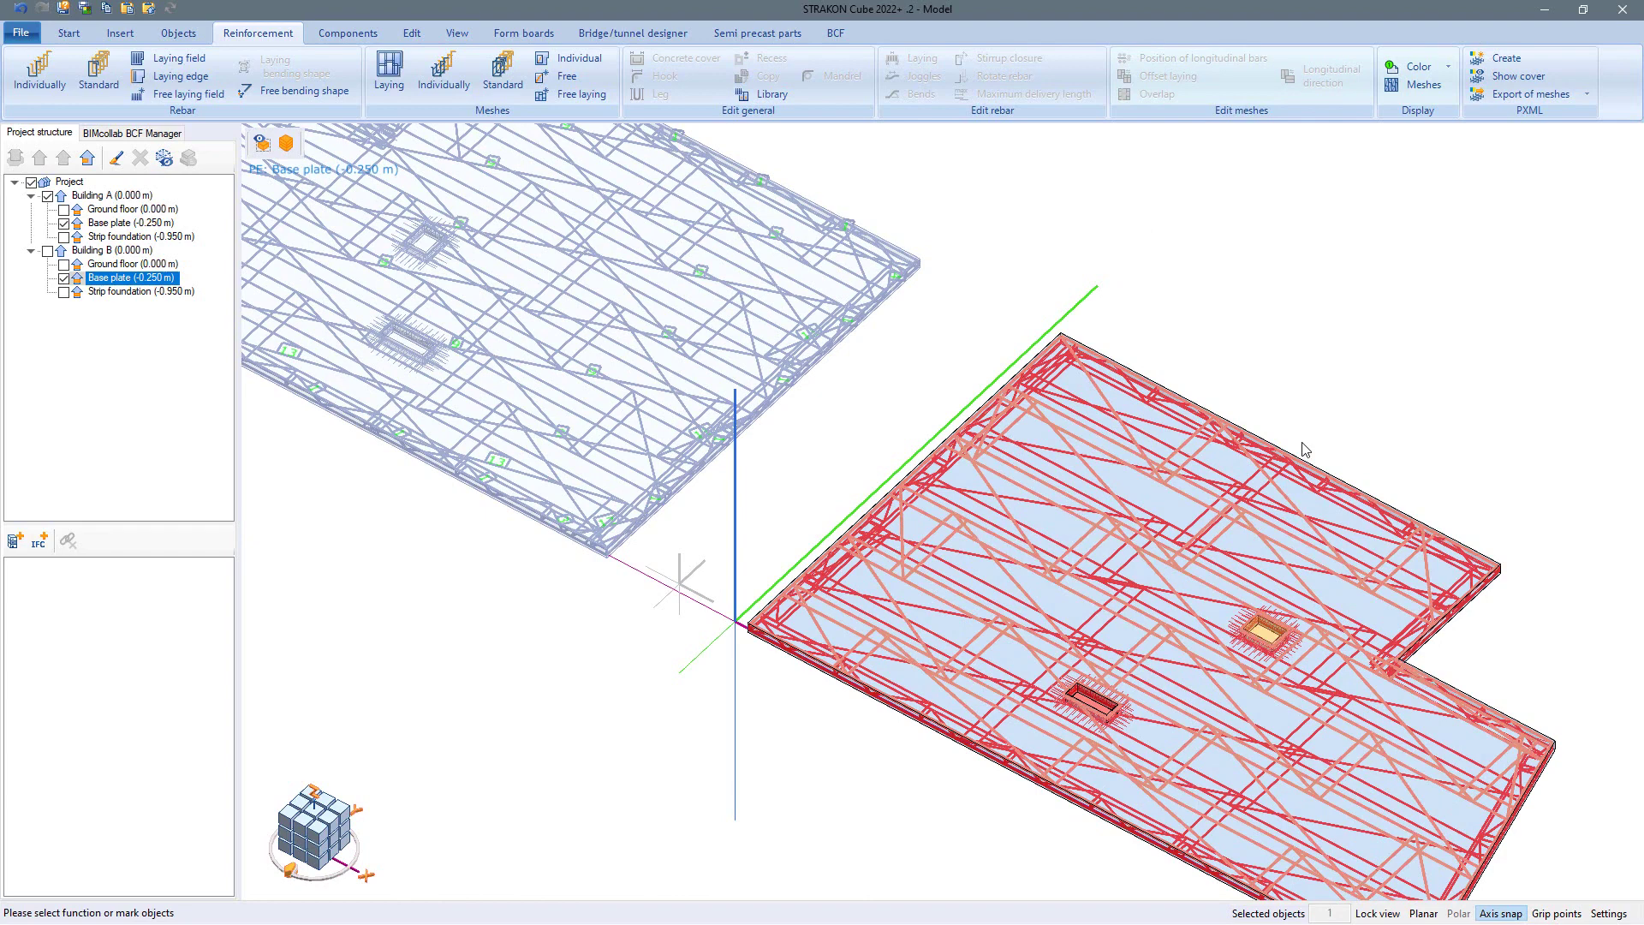
pyautogui.press('Delete')
pyautogui.press('Return')
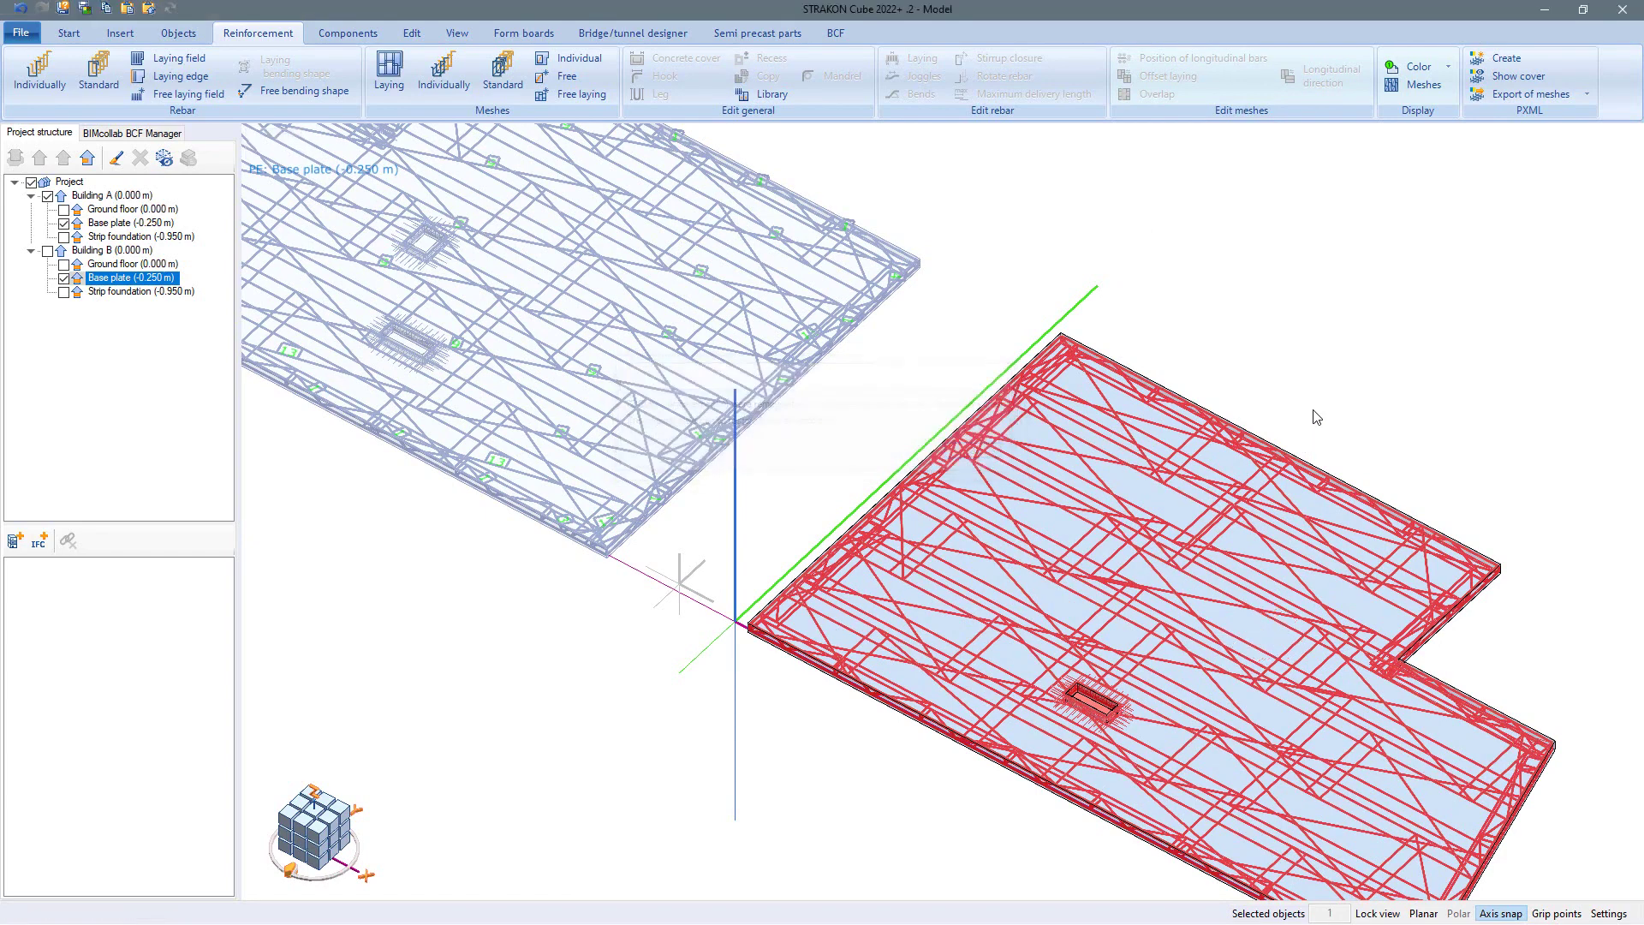
# Color the reinforcement by Standard and make the whole project the active level.
pyautogui.click(1418, 67)
pyautogui.click(1426, 88)
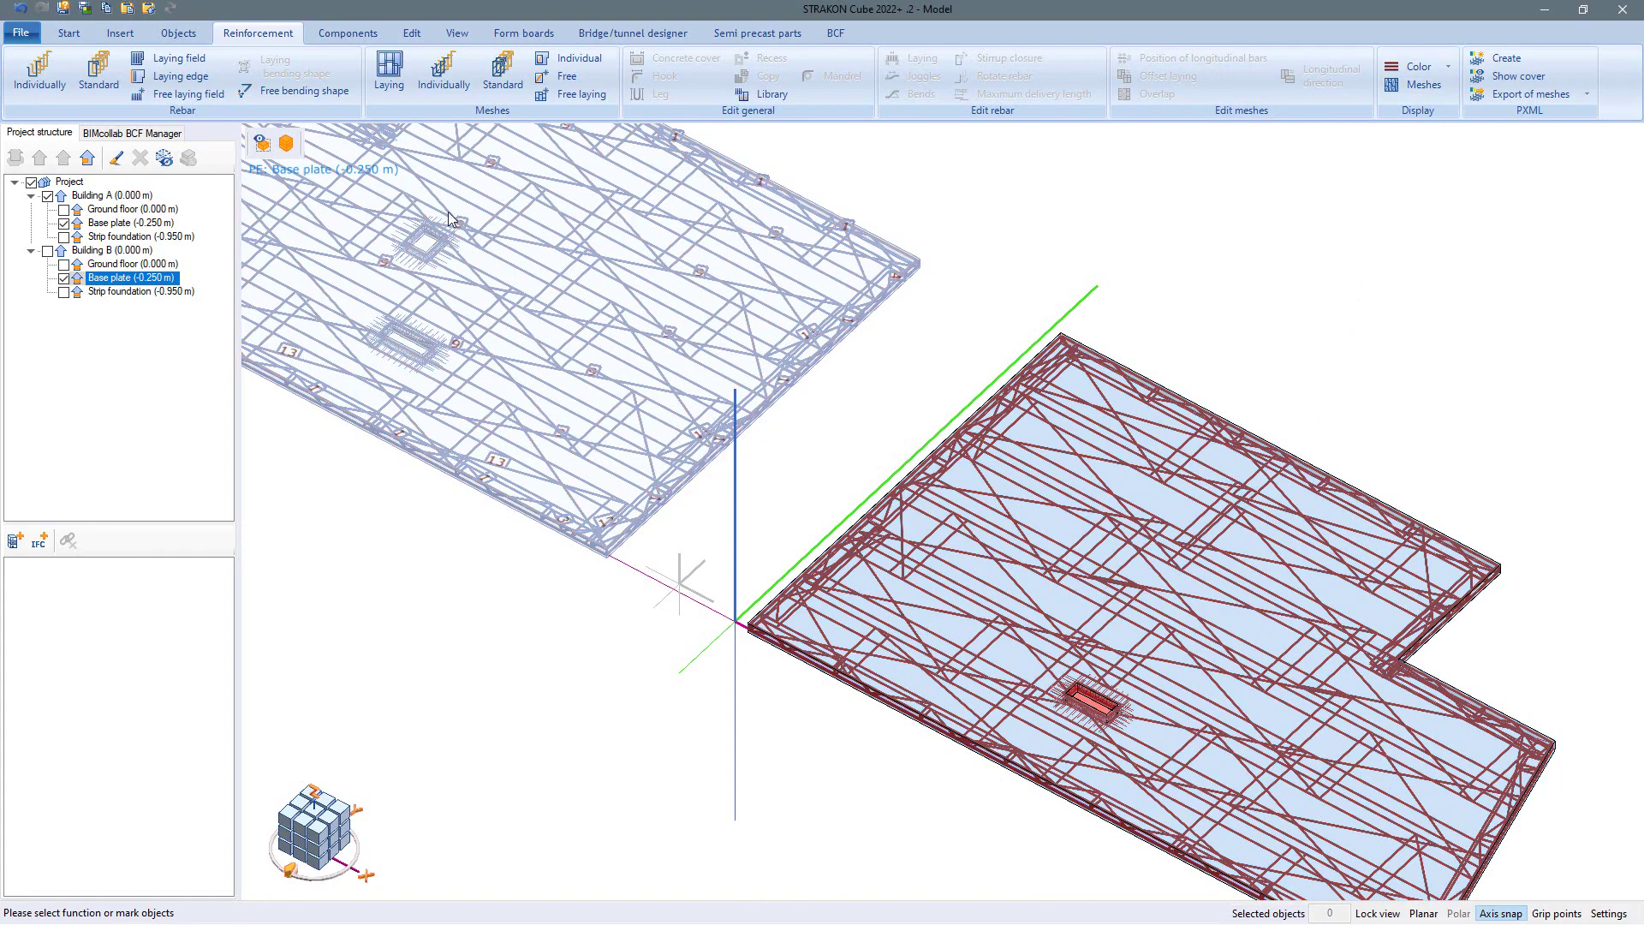
pyautogui.click(71, 182)
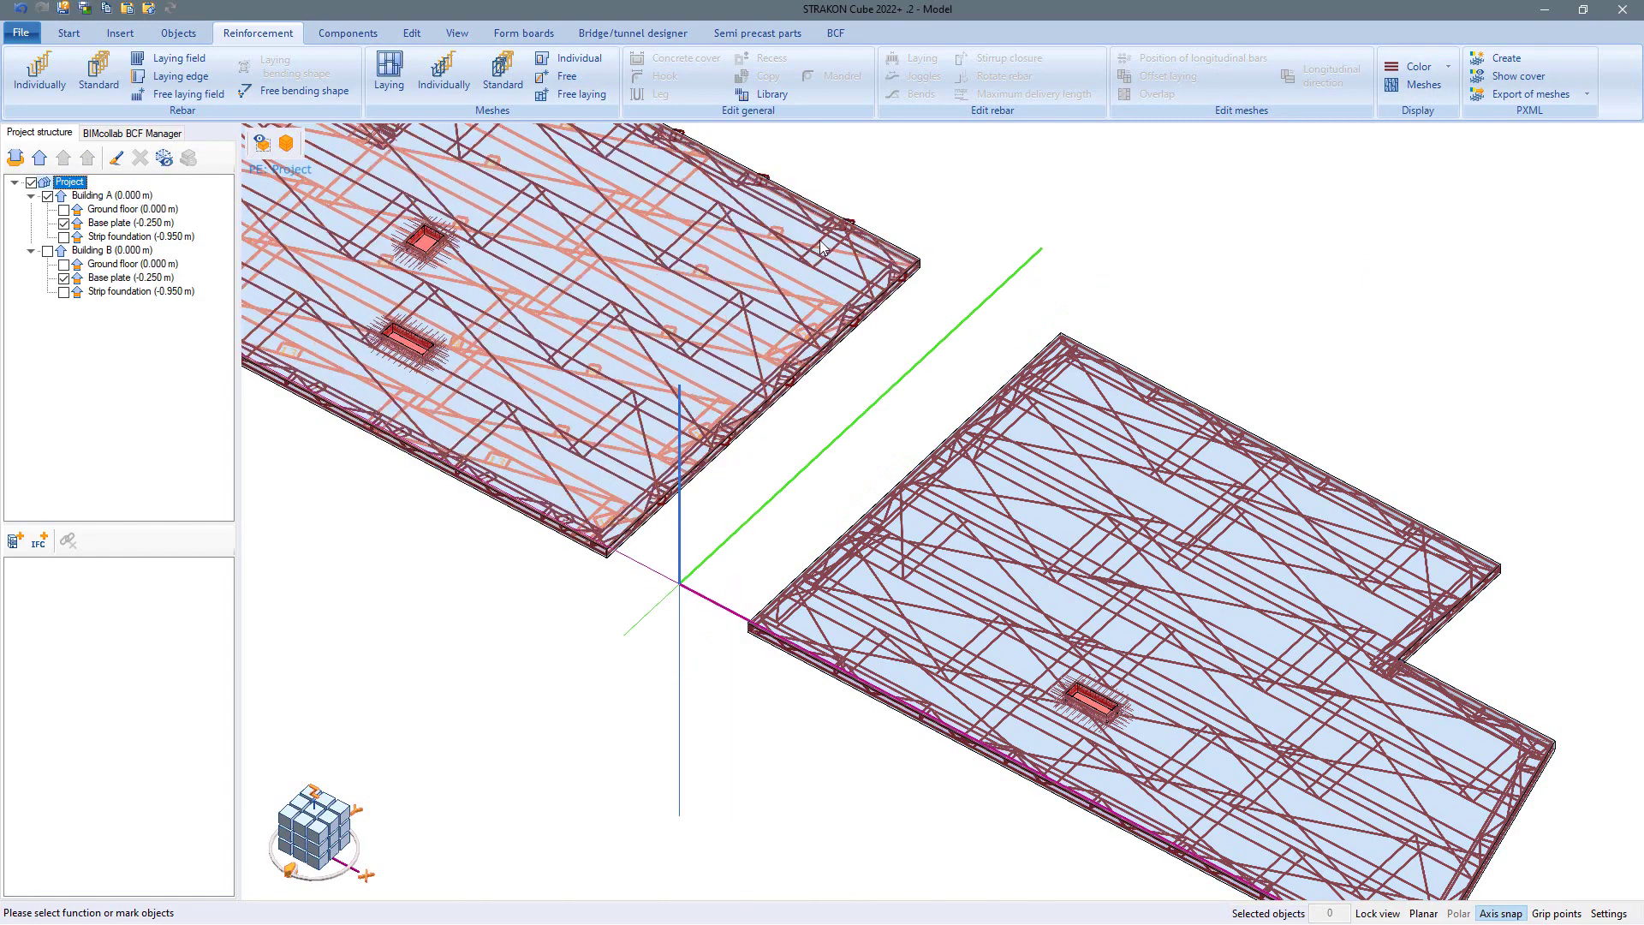
# Turn off the display of miscellaneous objects in the view so the concrete bodies are hidden.
pyautogui.doubleClick(1259, 306)
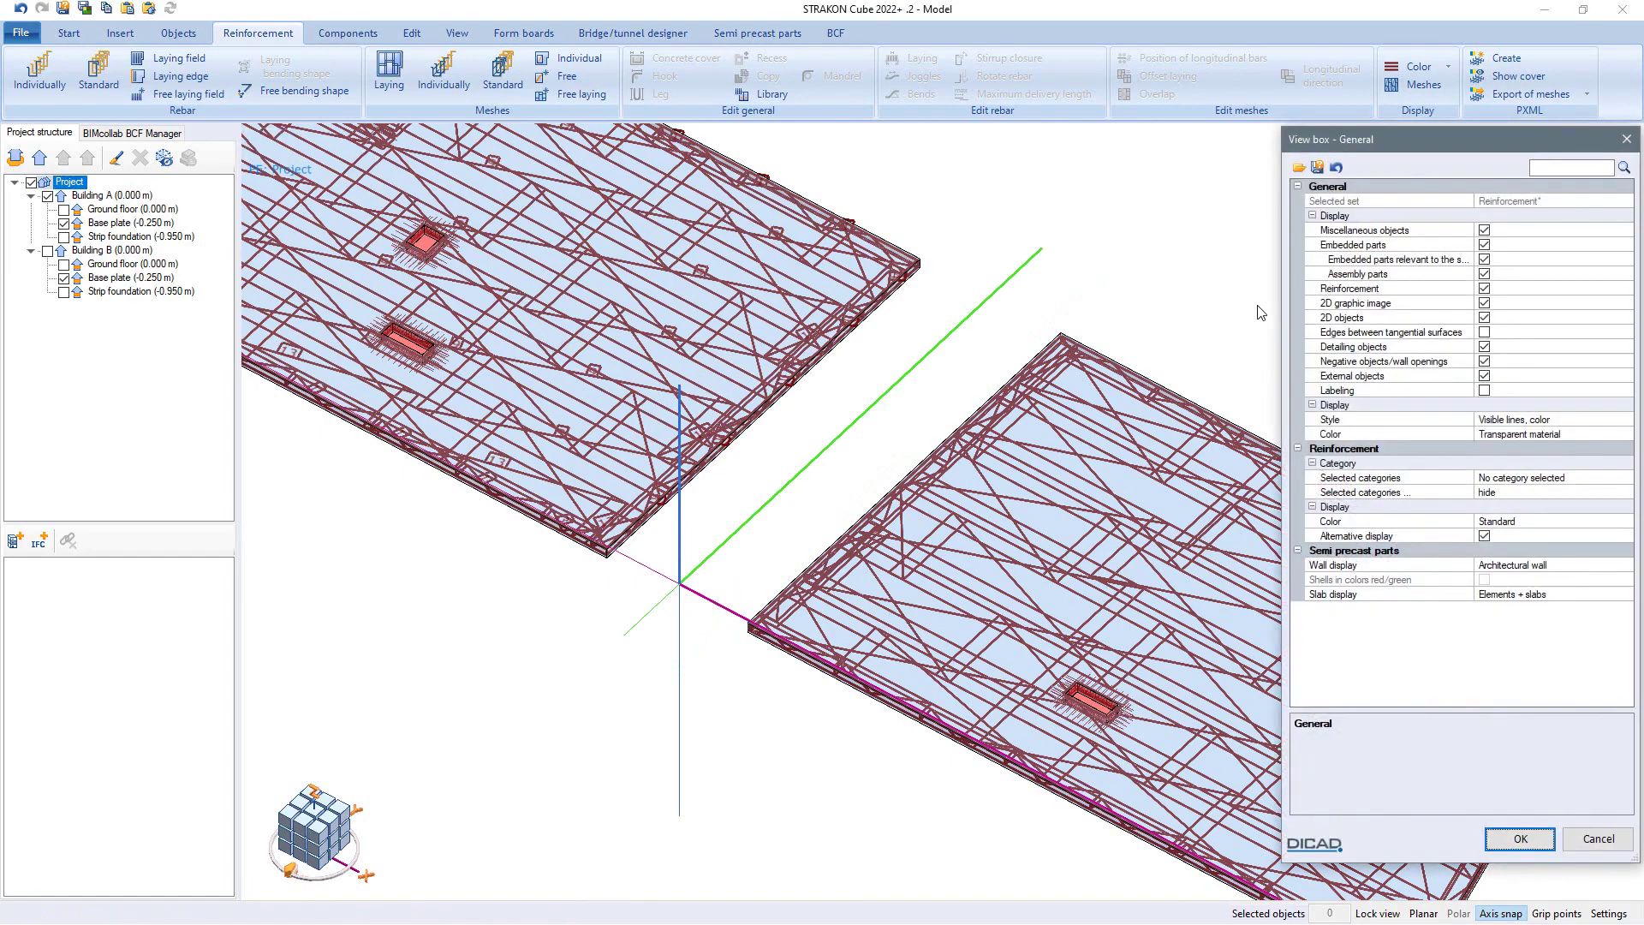
pyautogui.click(1485, 231)
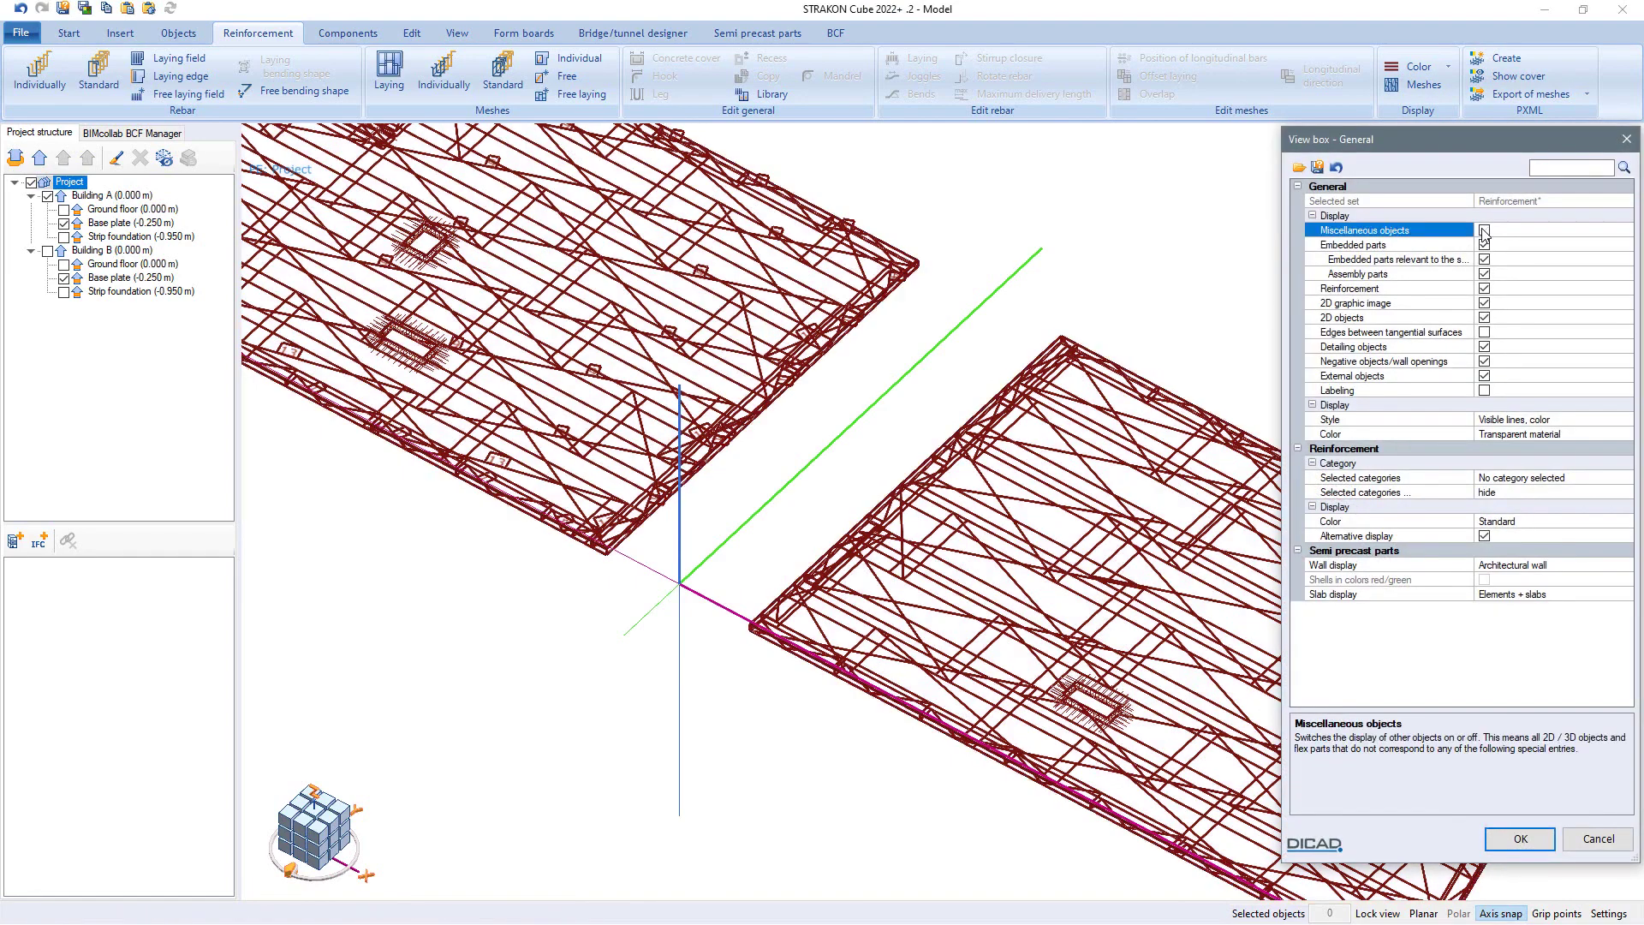
pyautogui.click(1531, 844)
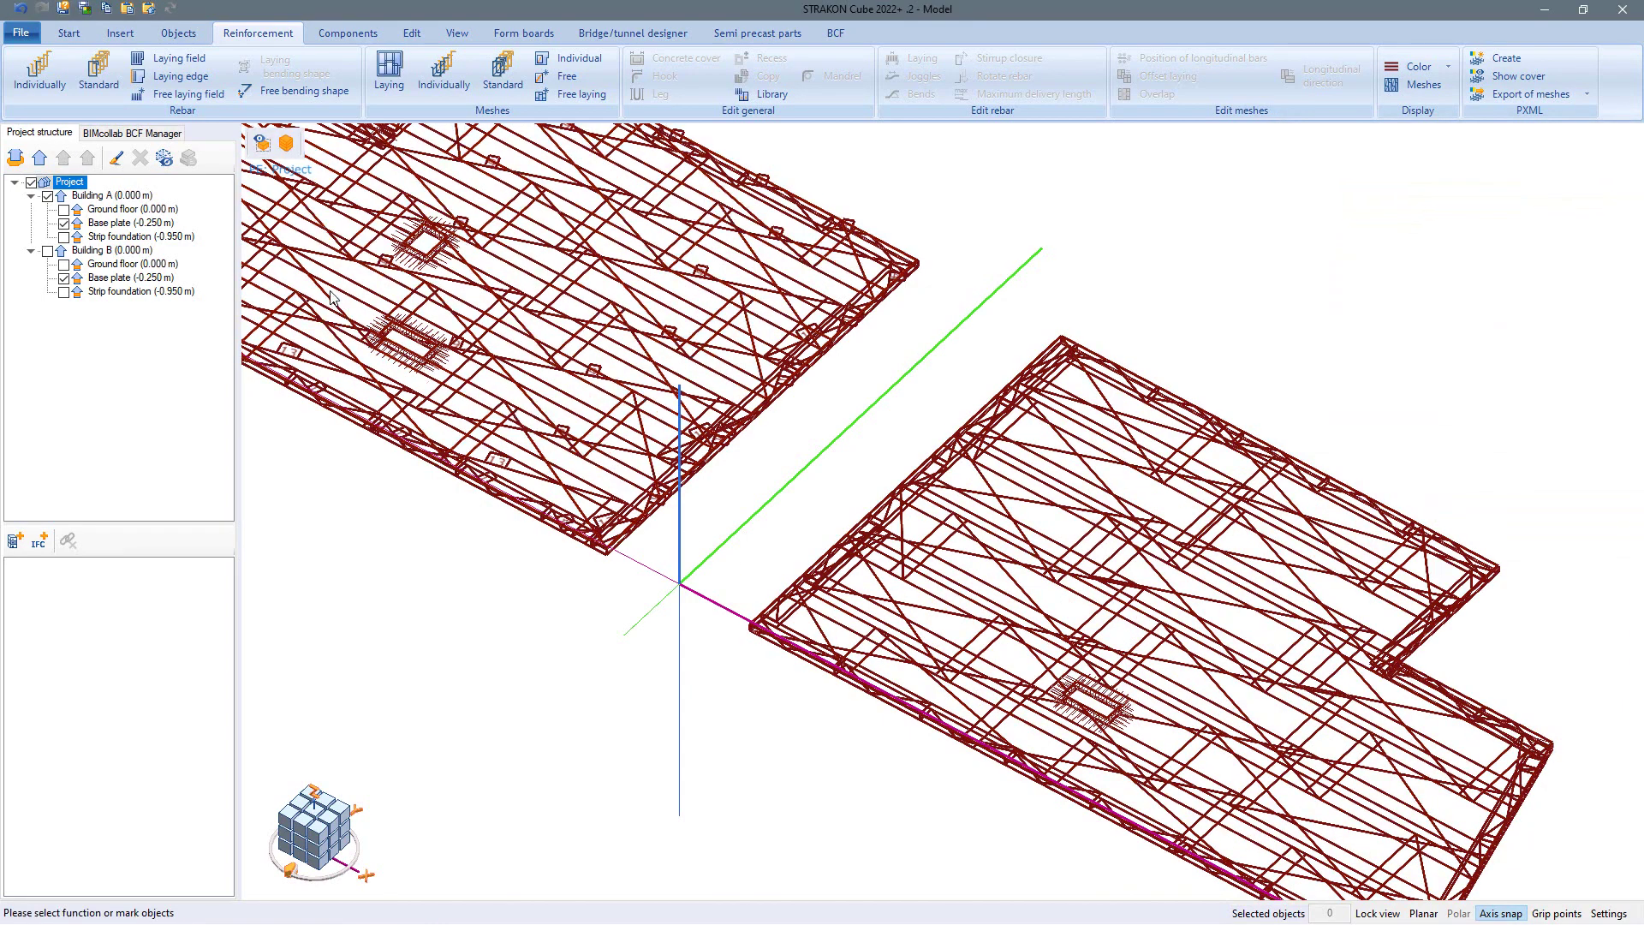
# Save the model as an Industry Foundation Classes (IFC4) file named Base plates.
pyautogui.click(68, 12)
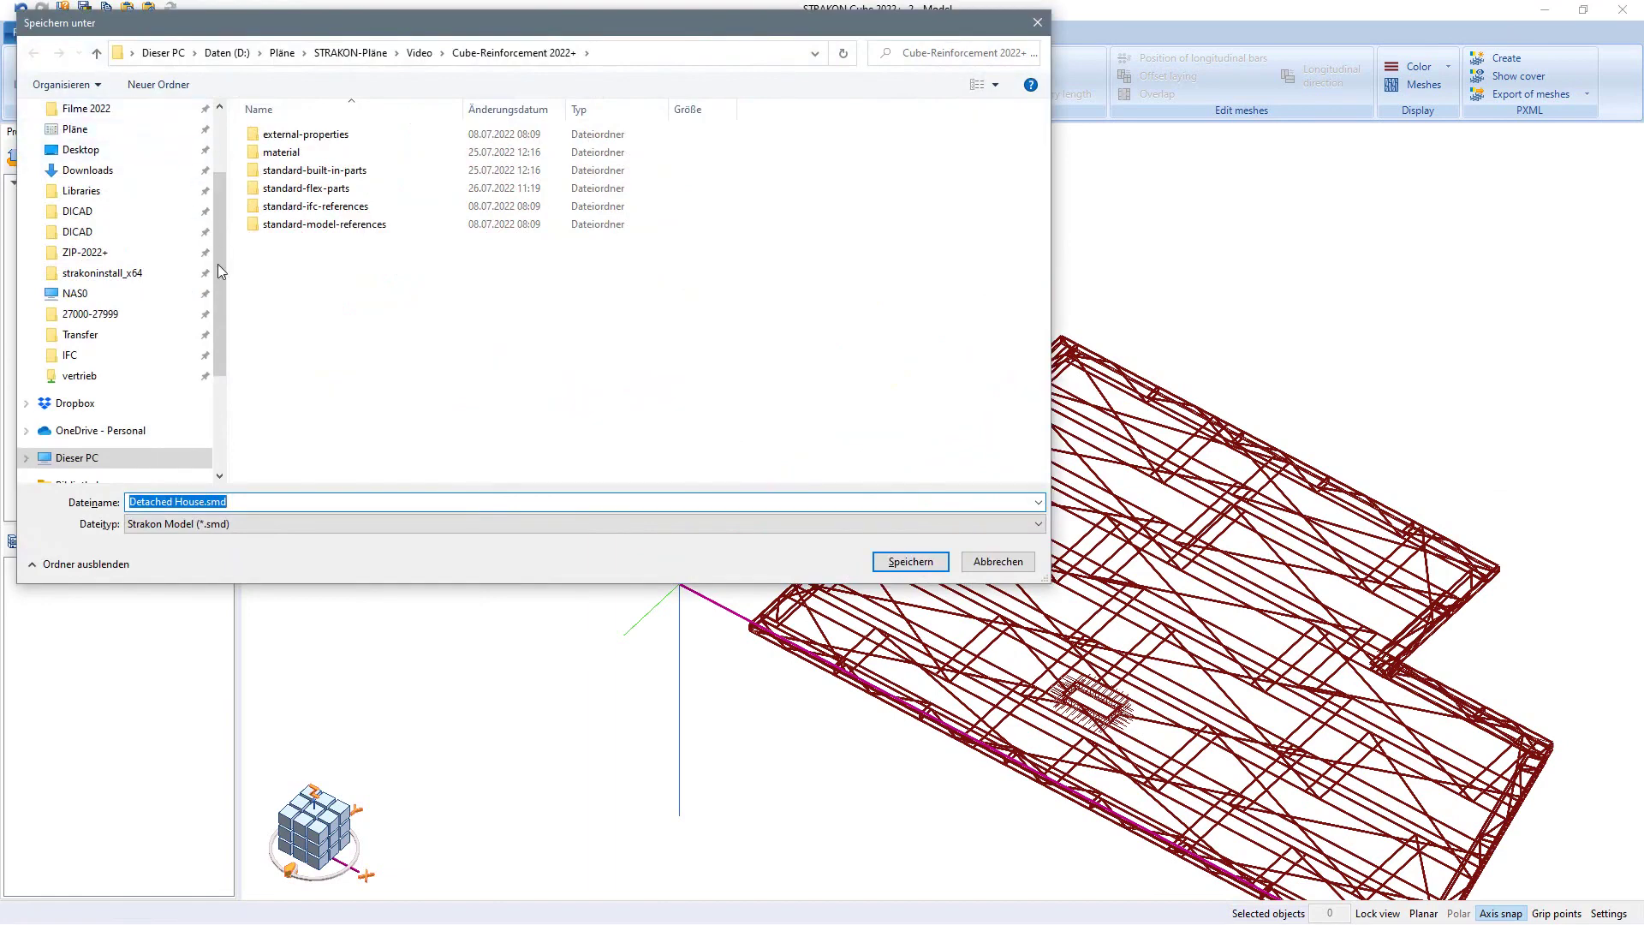
pyautogui.click(263, 525)
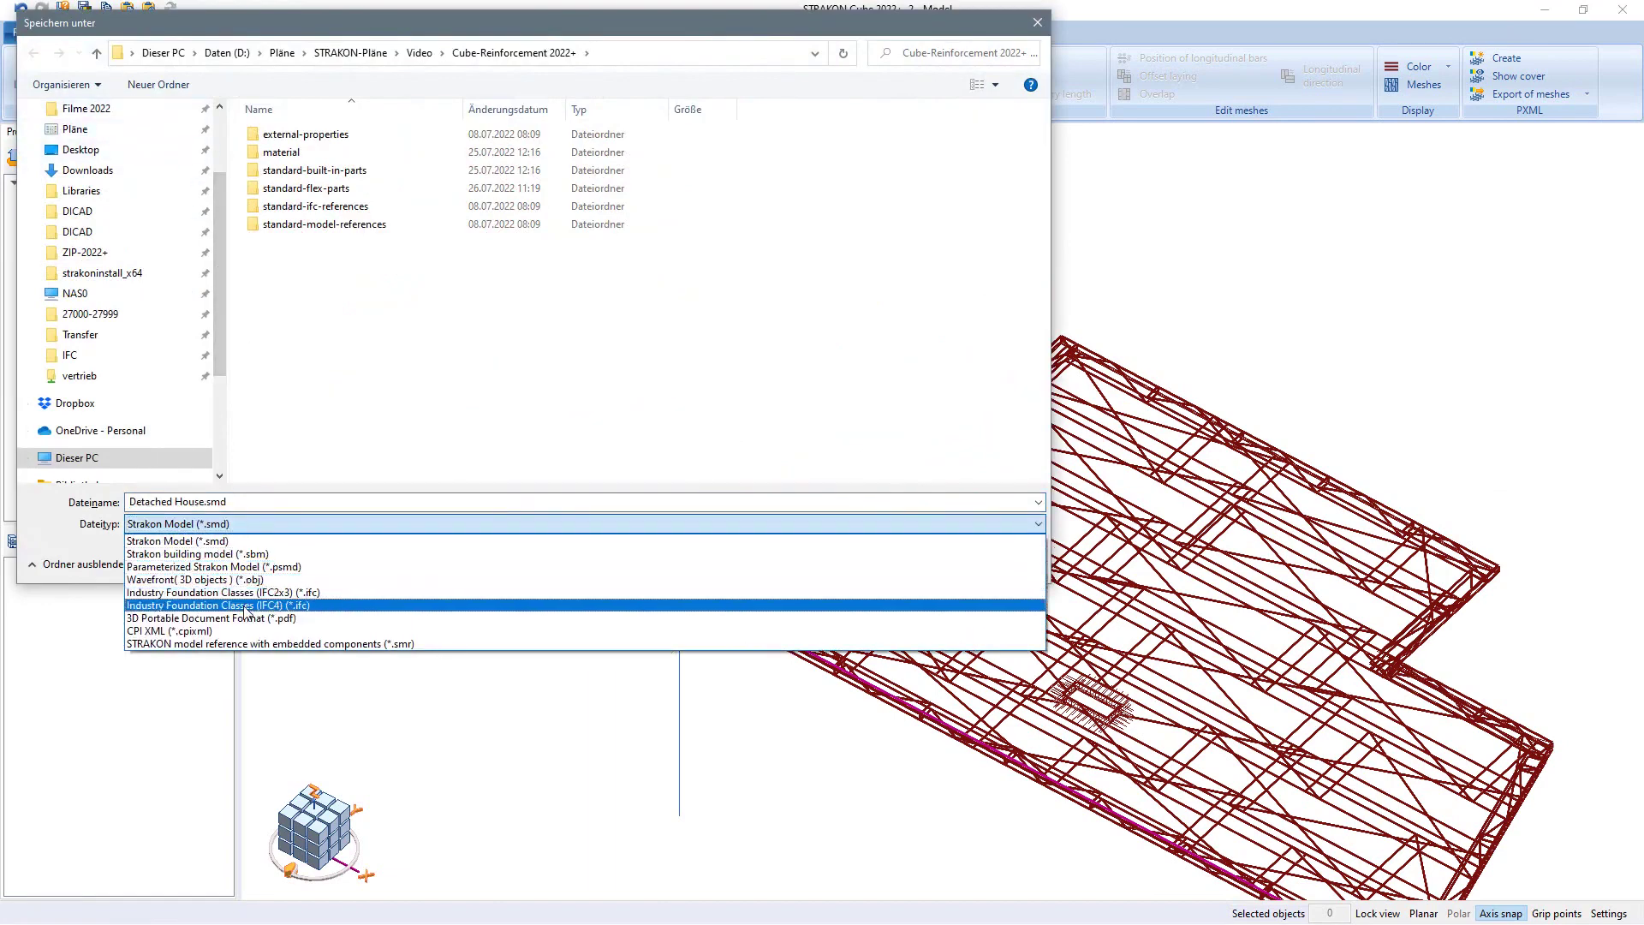
pyautogui.click(247, 605)
pyautogui.click(270, 501)
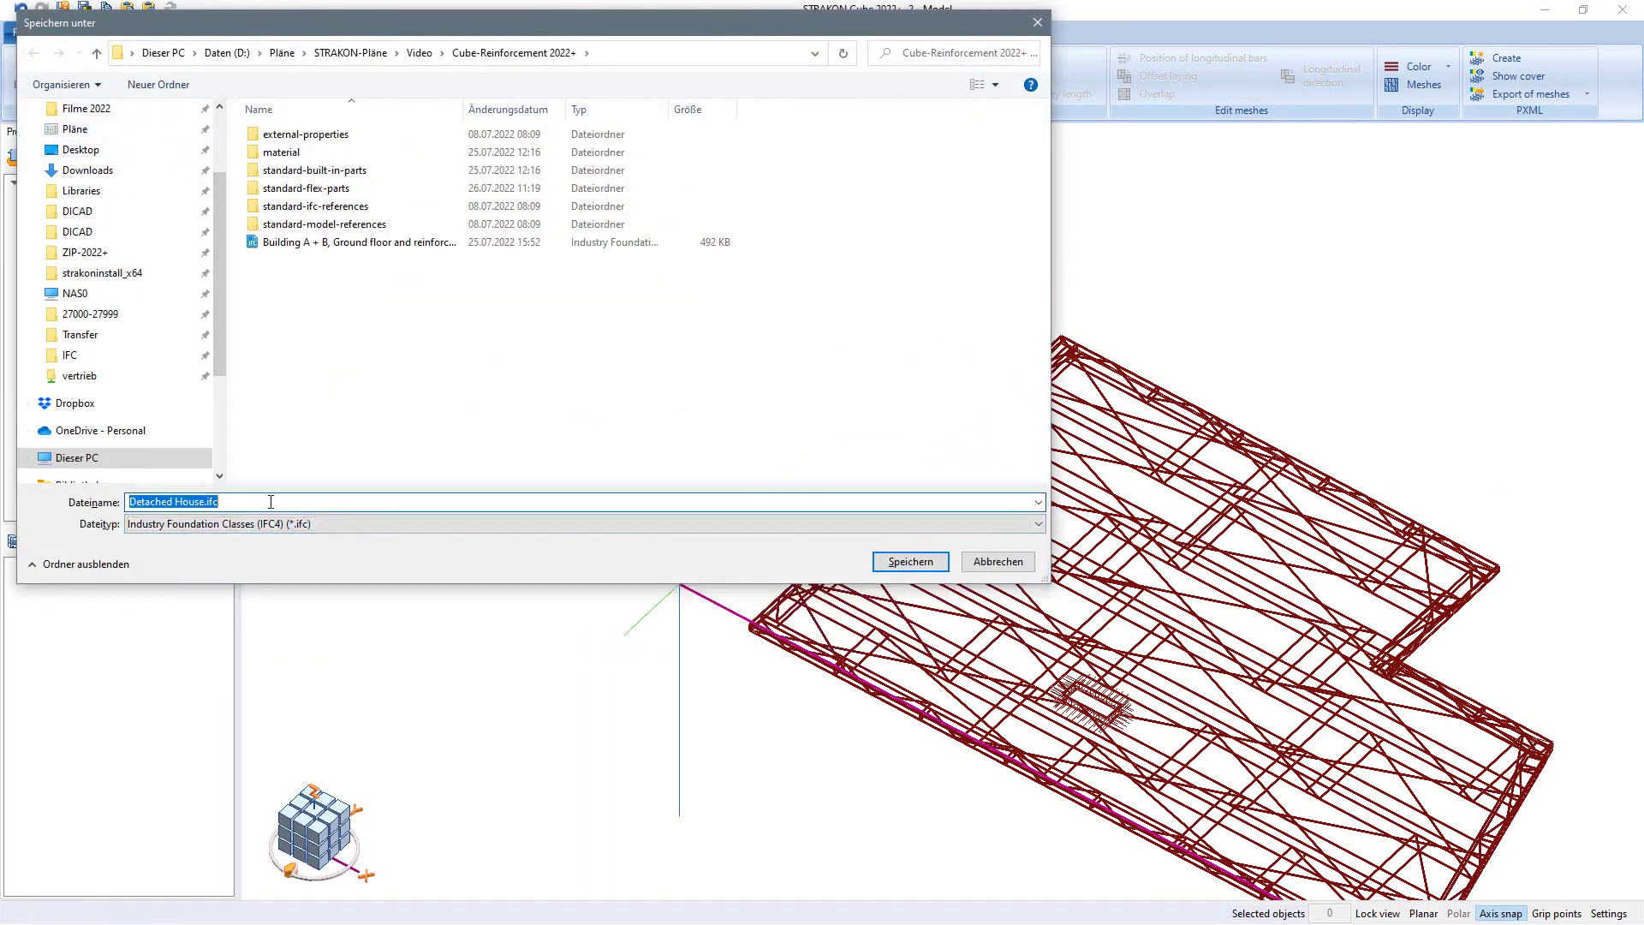
pyautogui.write('Base plates')
pyautogui.press('Return')
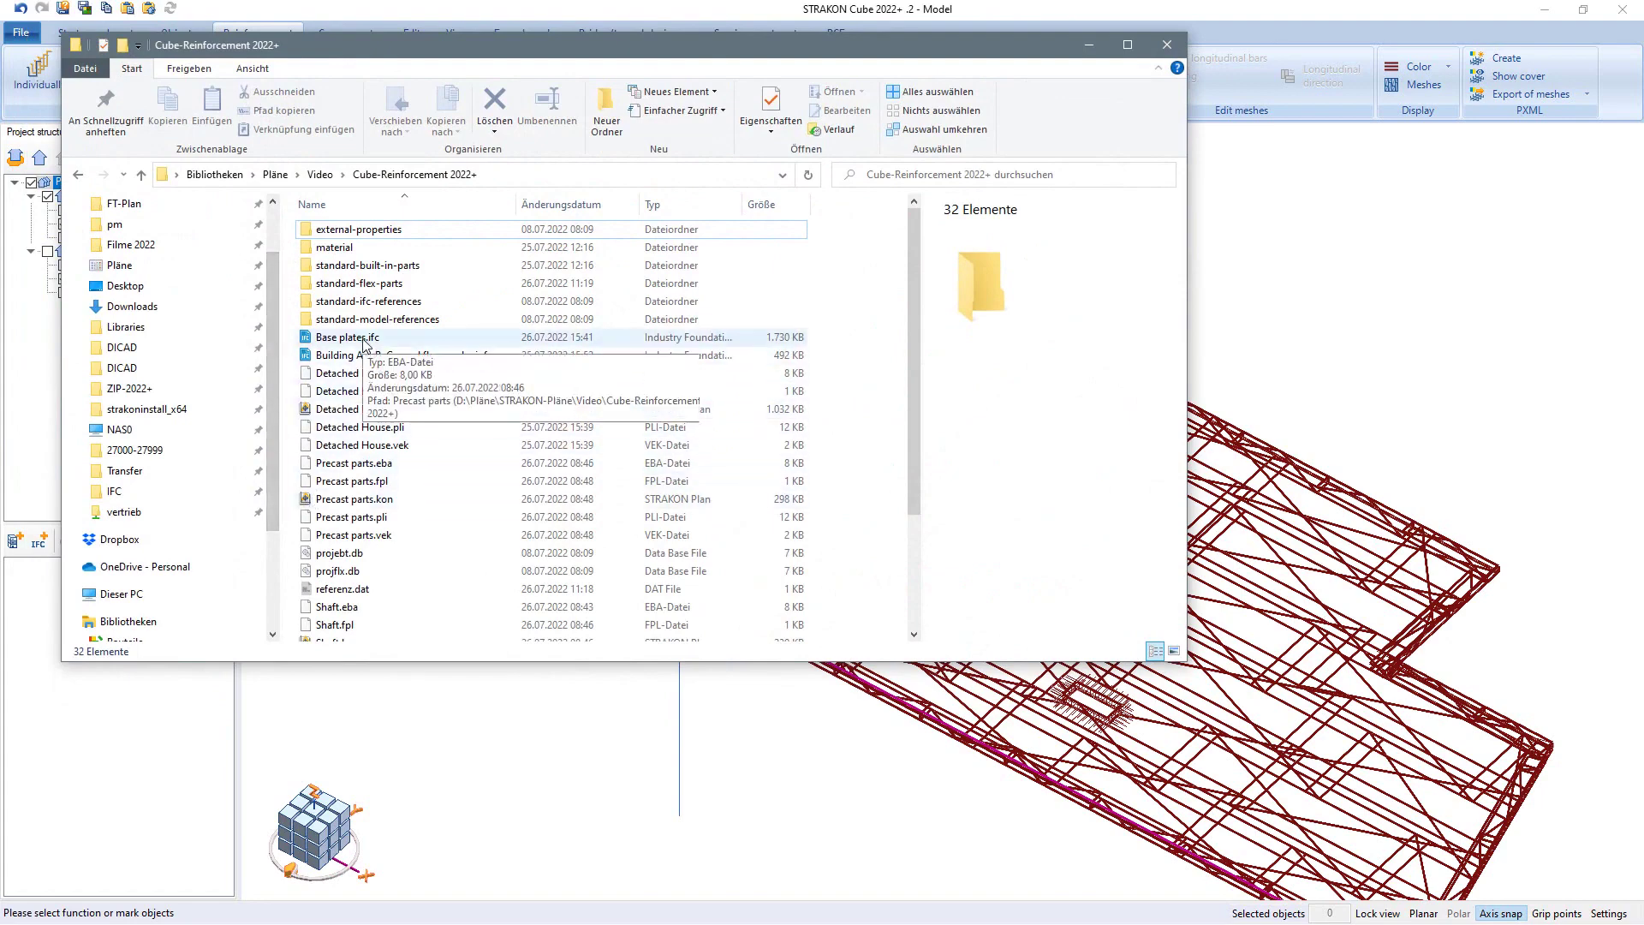
# Open Base plates.ifc in BIMvision, examine the properties of a reinforcing mesh in Building B's base plate, and close the viewer.
pyautogui.click(365, 339)
pyautogui.doubleClick(365, 339)
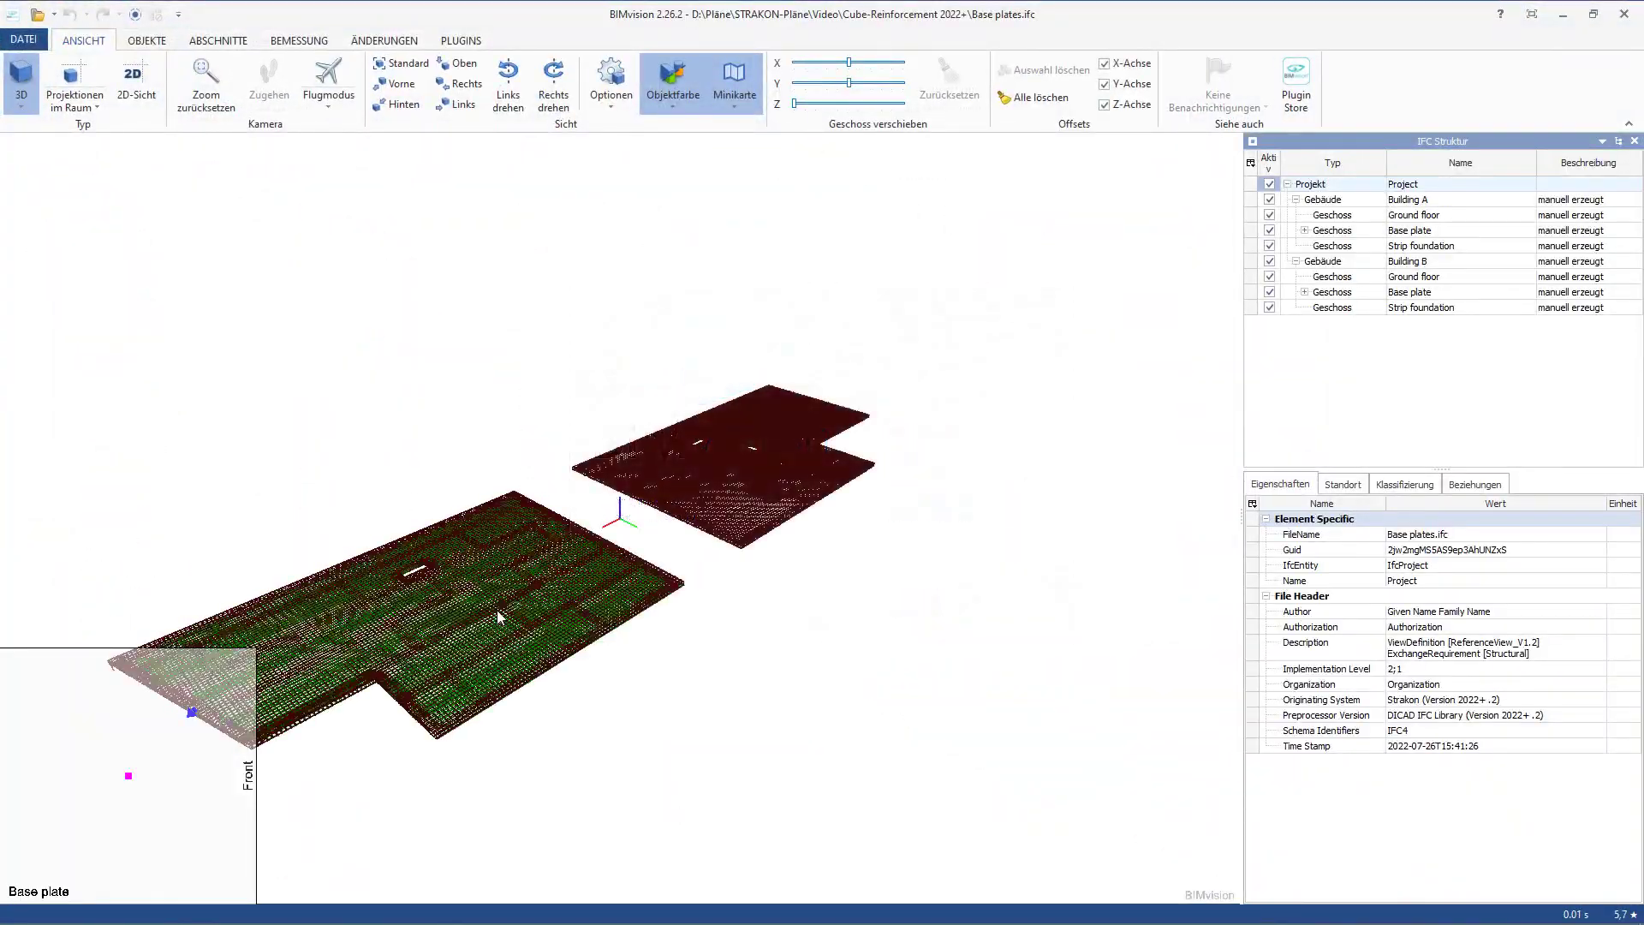
pyautogui.scroll(4, 497, 610)
pyautogui.click(884, 591)
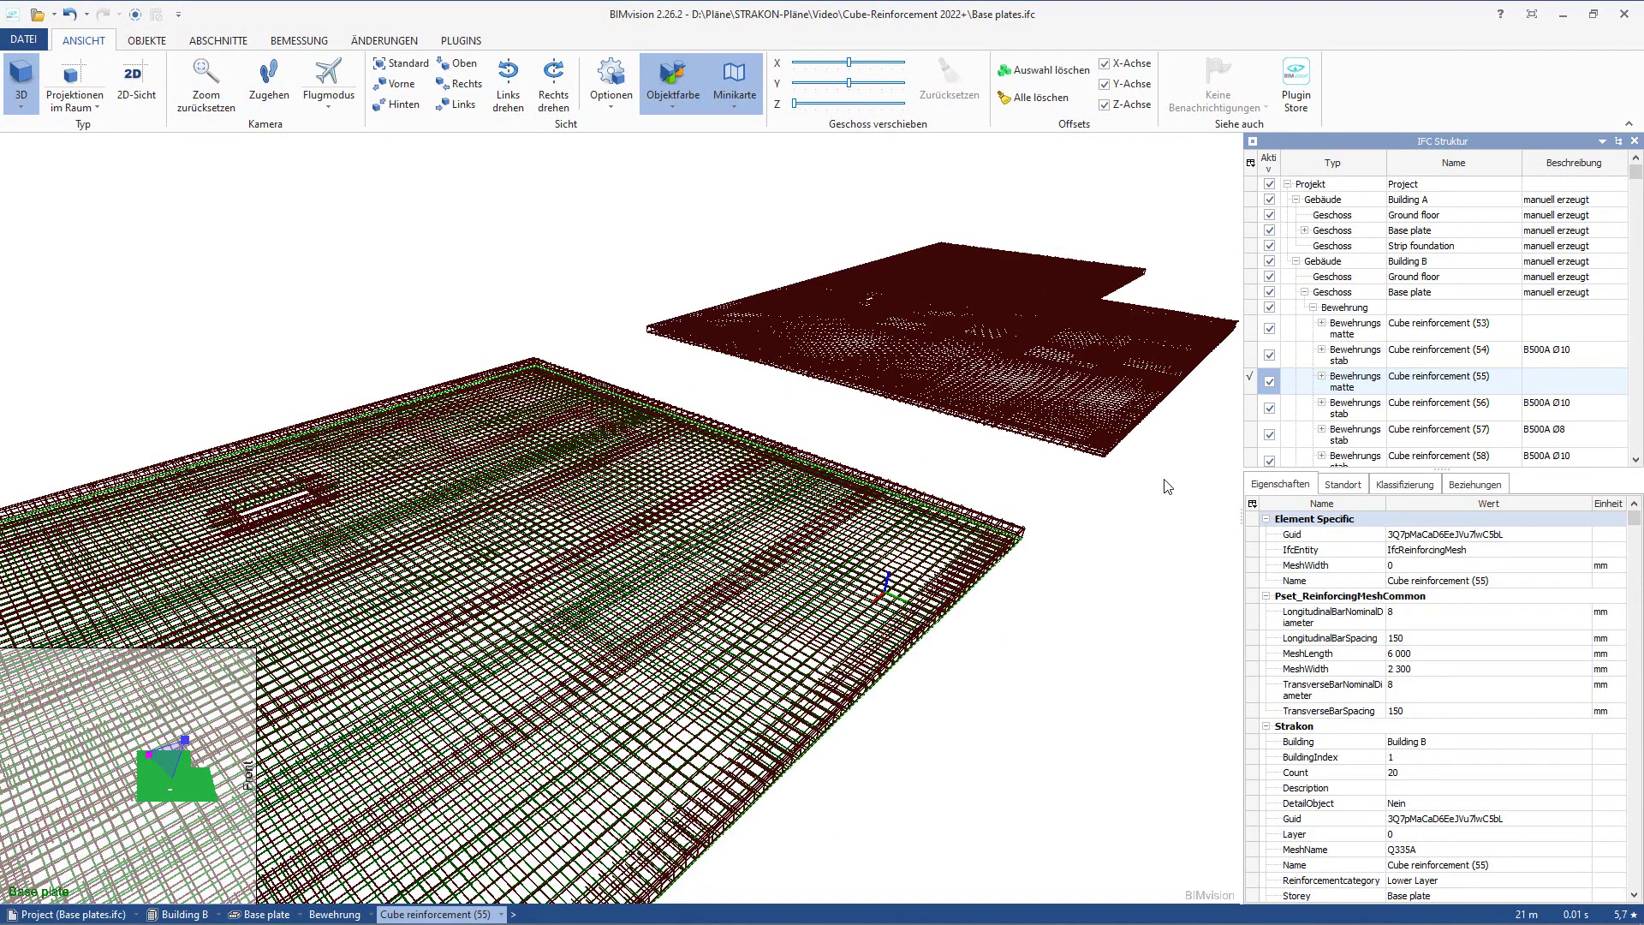
pyautogui.click(1621, 19)
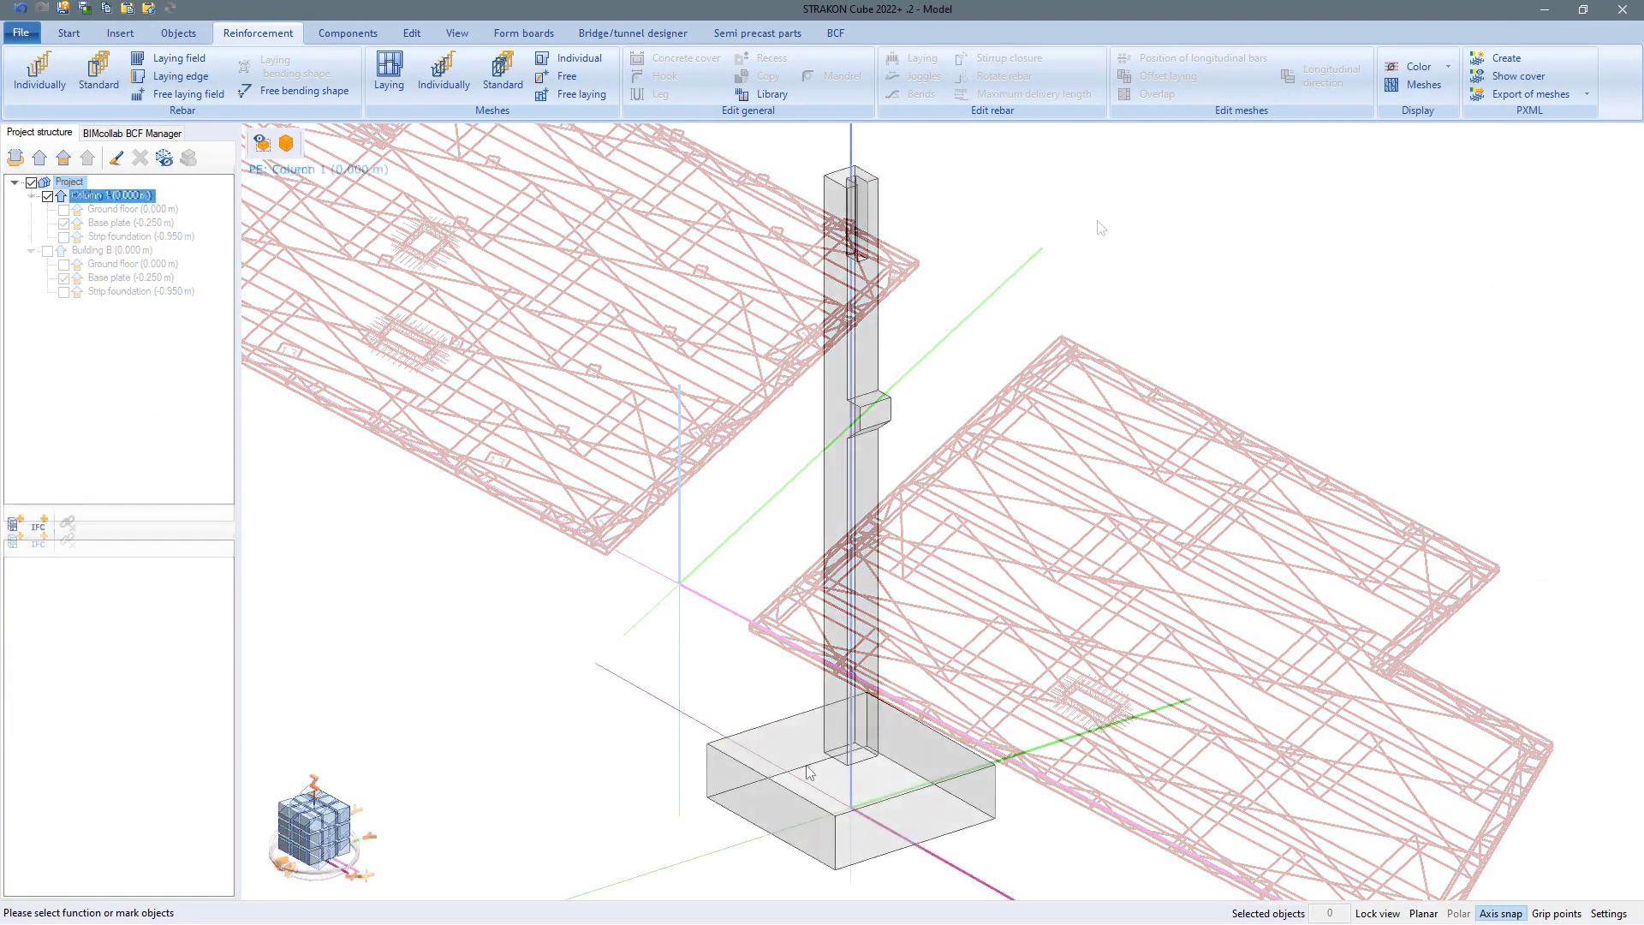
# Lay B500A stirrups of 10 mm diameter with 3 cm concrete cover around the column footing, distributed along its vertical edge.
pyautogui.scroll(6, 800, 800)
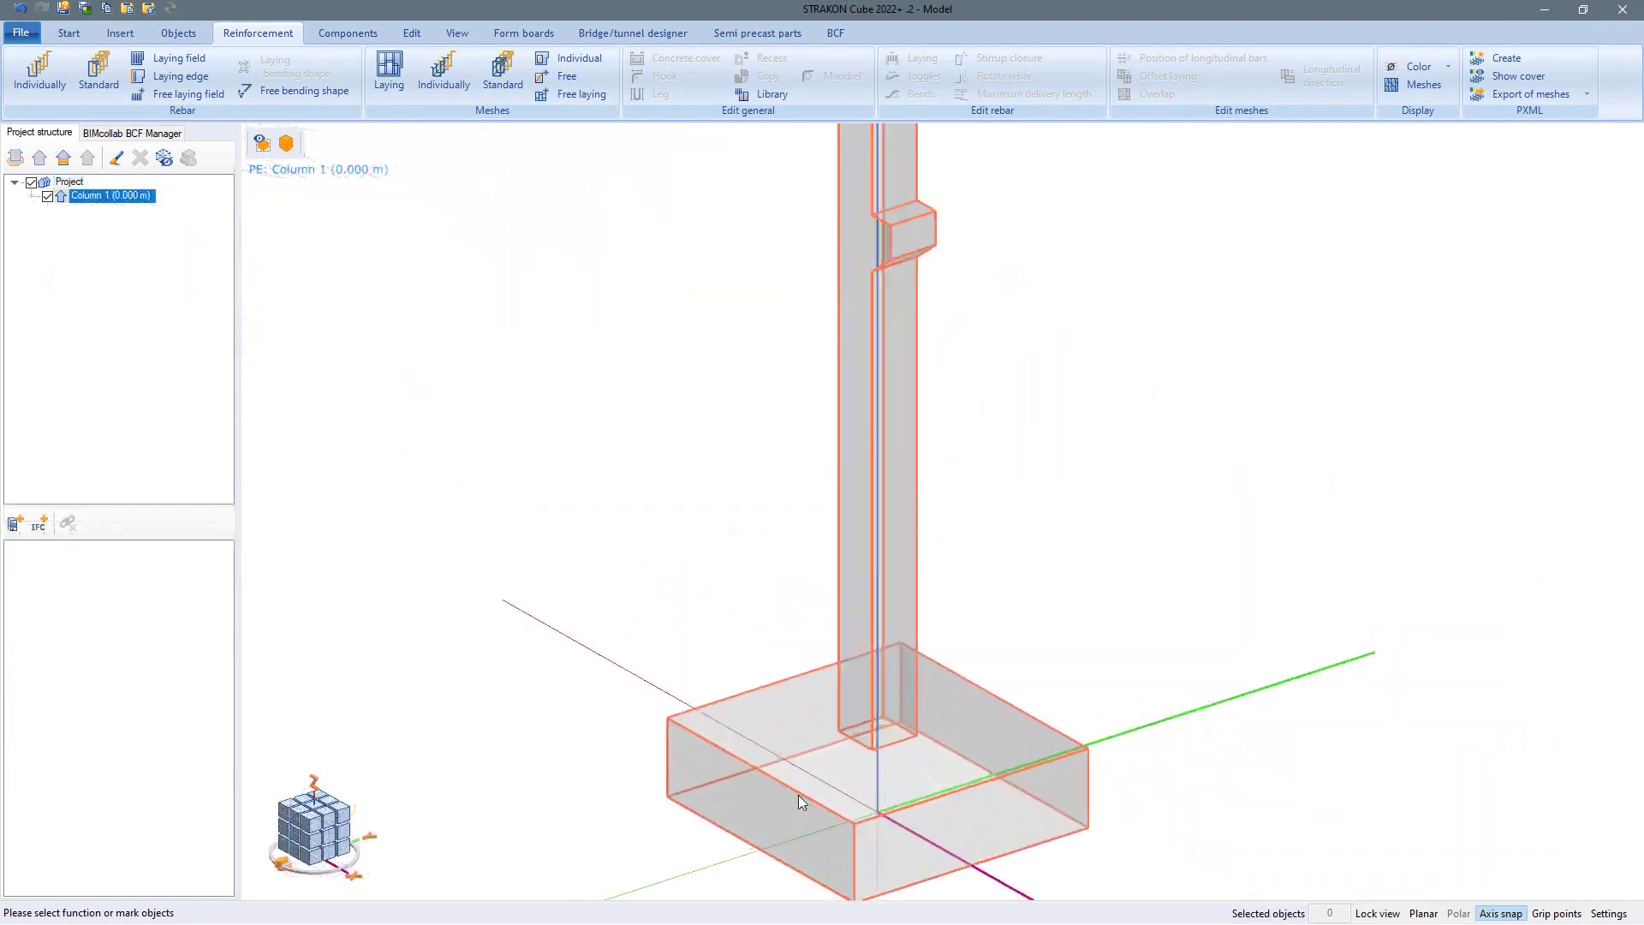
pyautogui.moveTo(819, 752); pyautogui.dragTo(829, 521, button='middle')
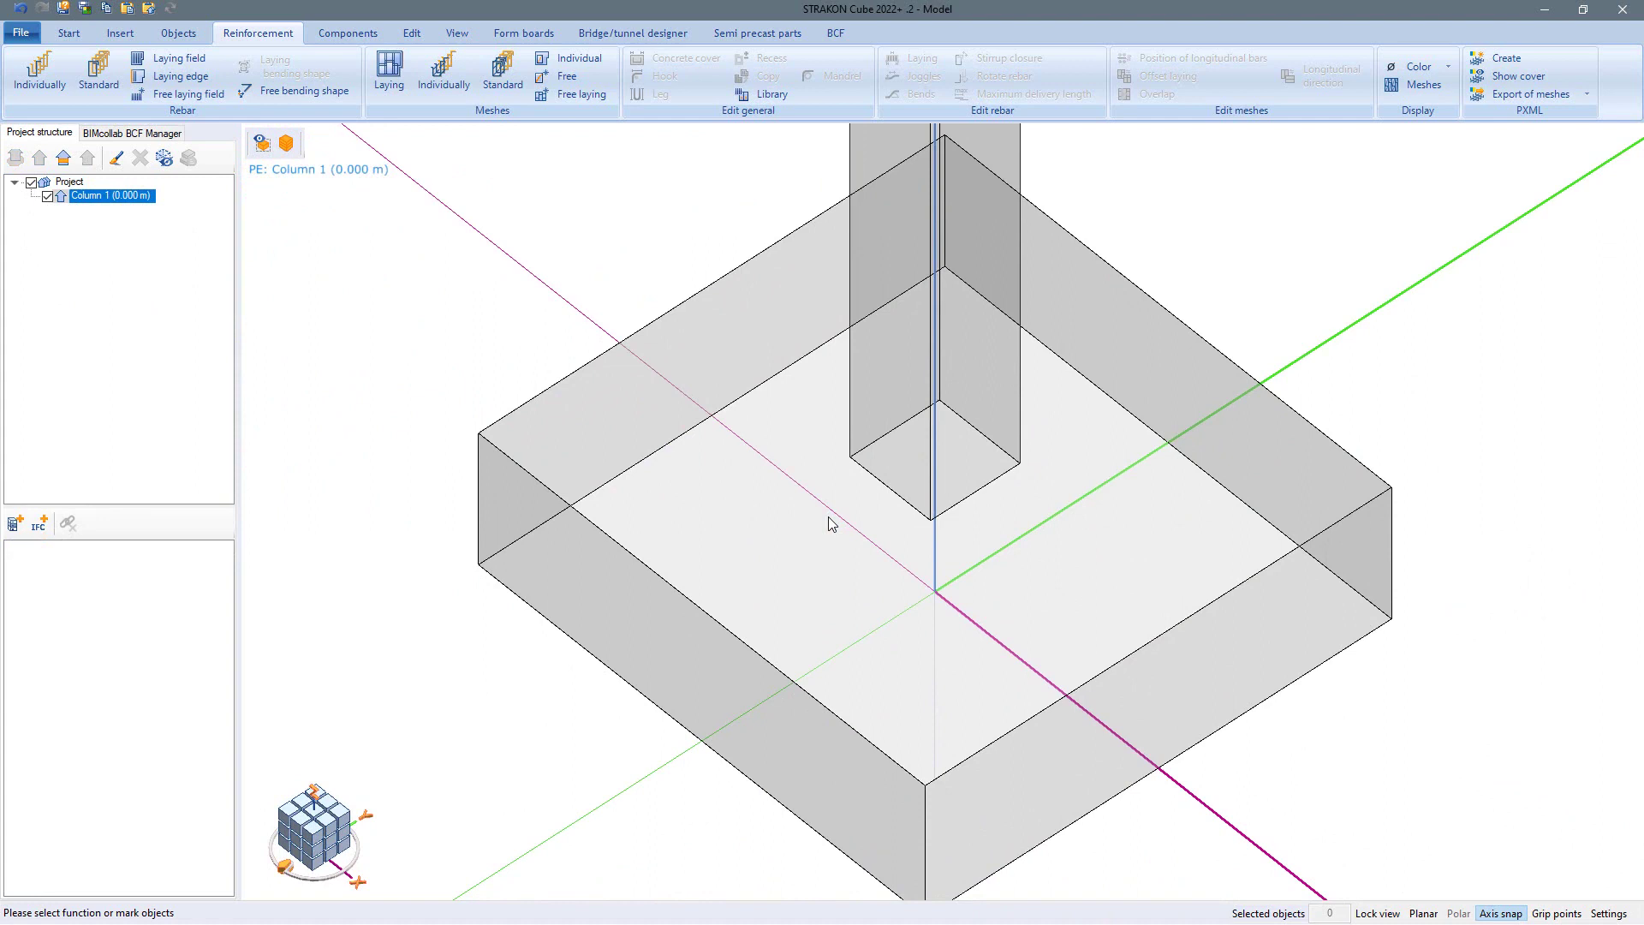
pyautogui.click(99, 71)
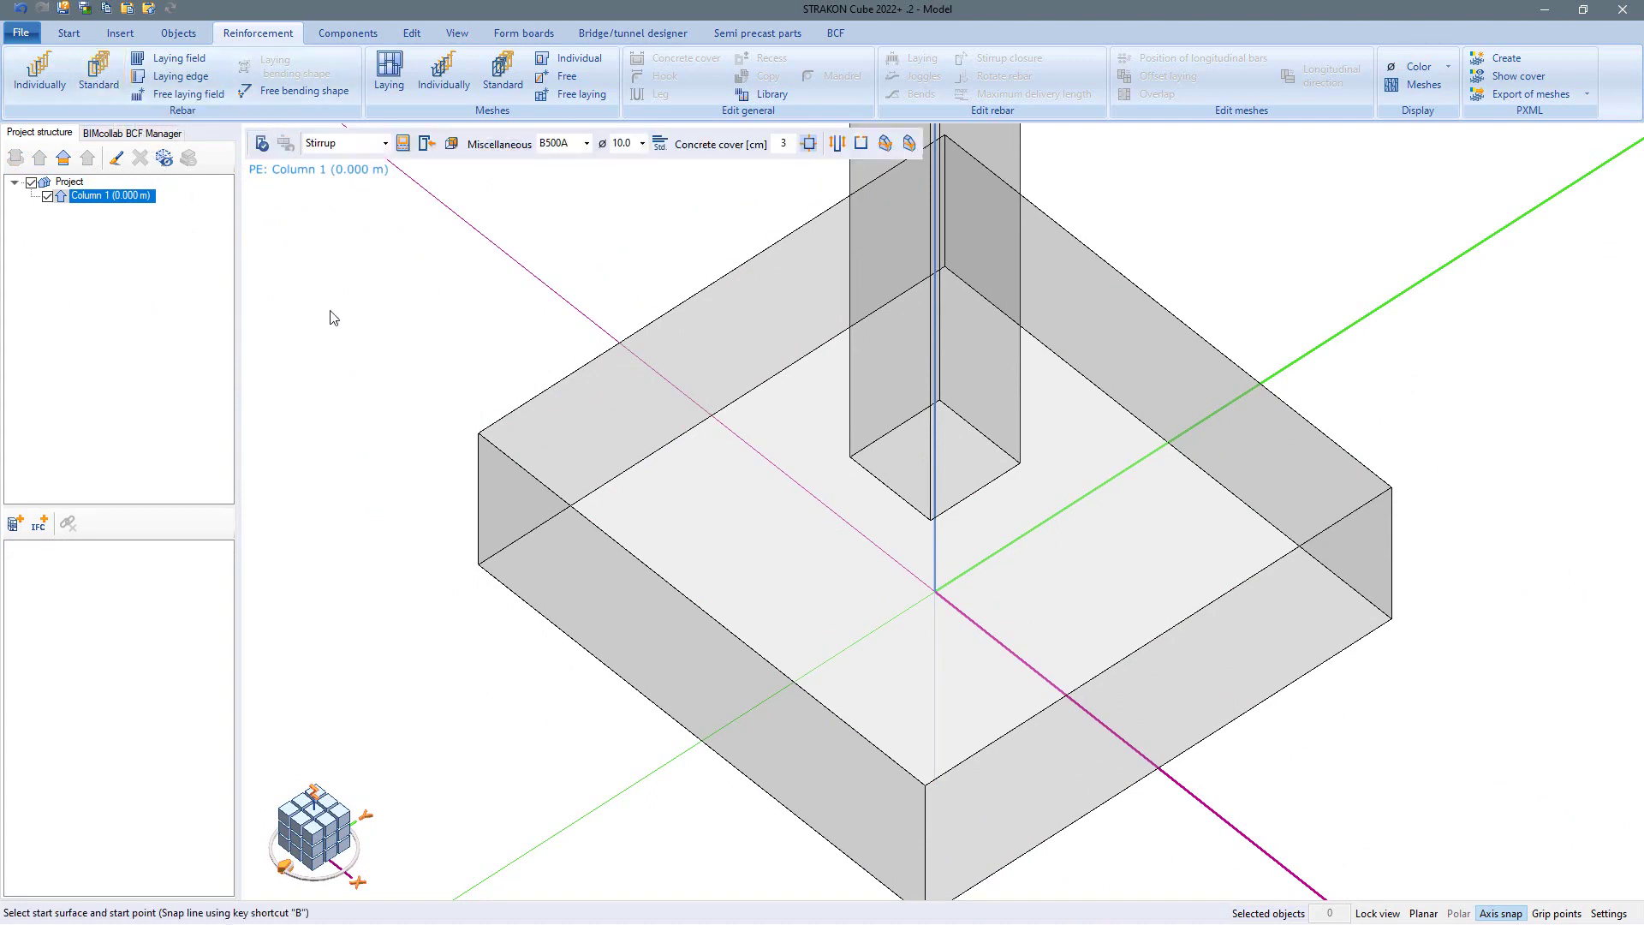
pyautogui.click(495, 429)
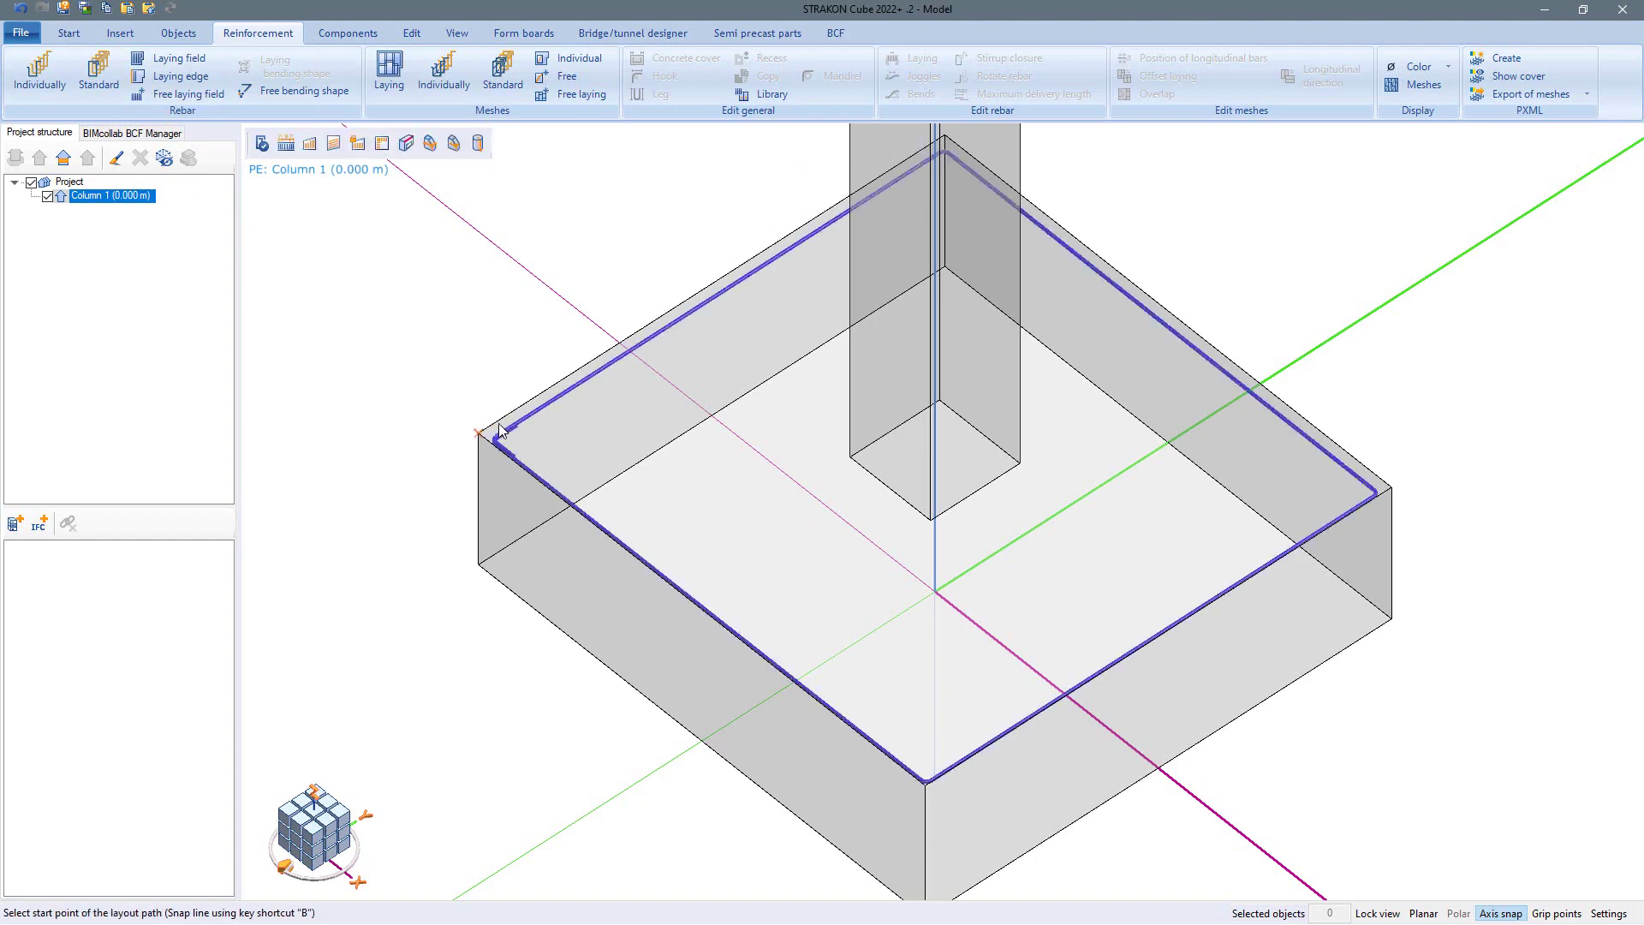
pyautogui.click(483, 498)
pyautogui.press('Return')
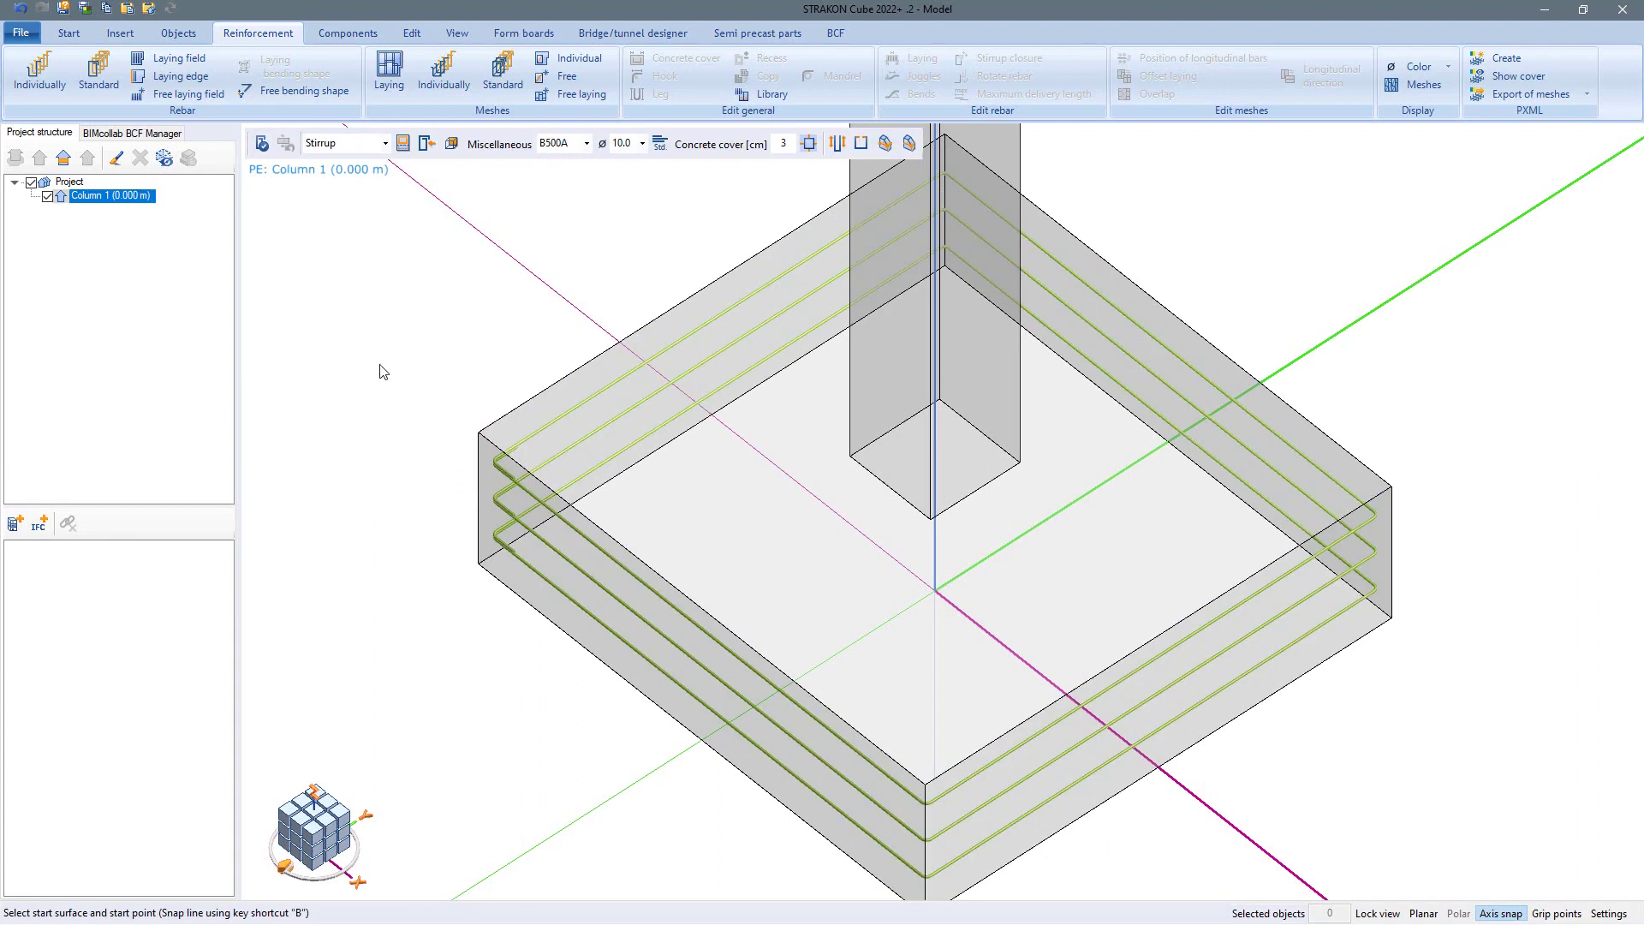
# Place crosswise U-shaped B500A rebars of 14 mm diameter at 20 cm spacing along the footing's underside, with hook input enabled.
pyautogui.click(196, 77)
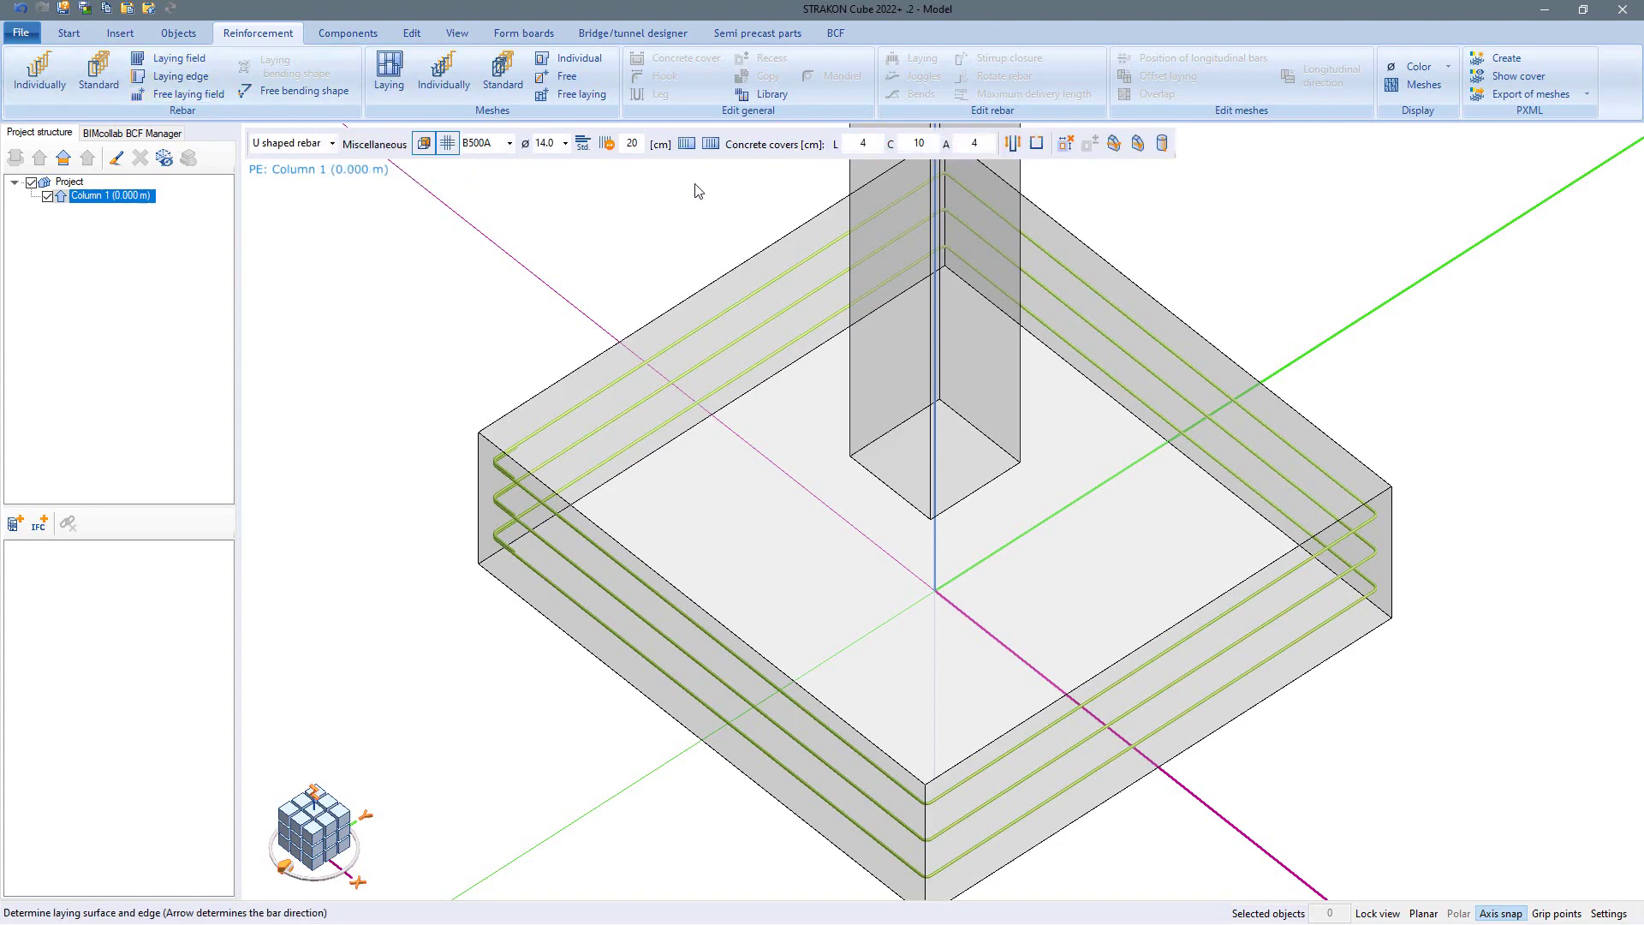
pyautogui.click(1040, 147)
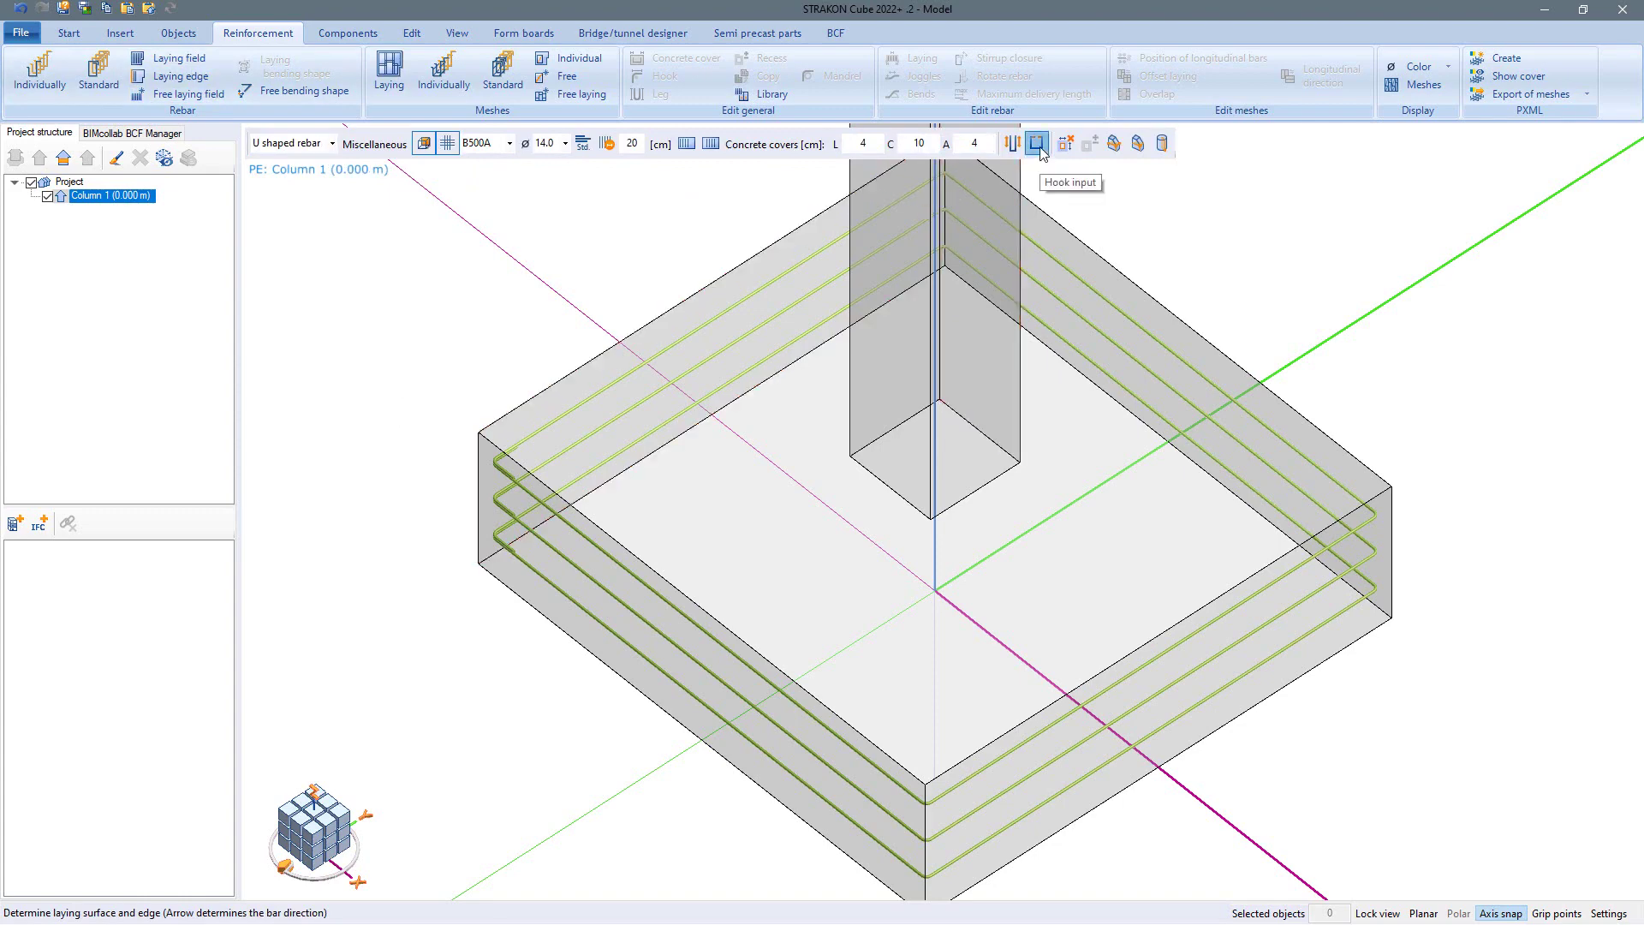
pyautogui.click(740, 613)
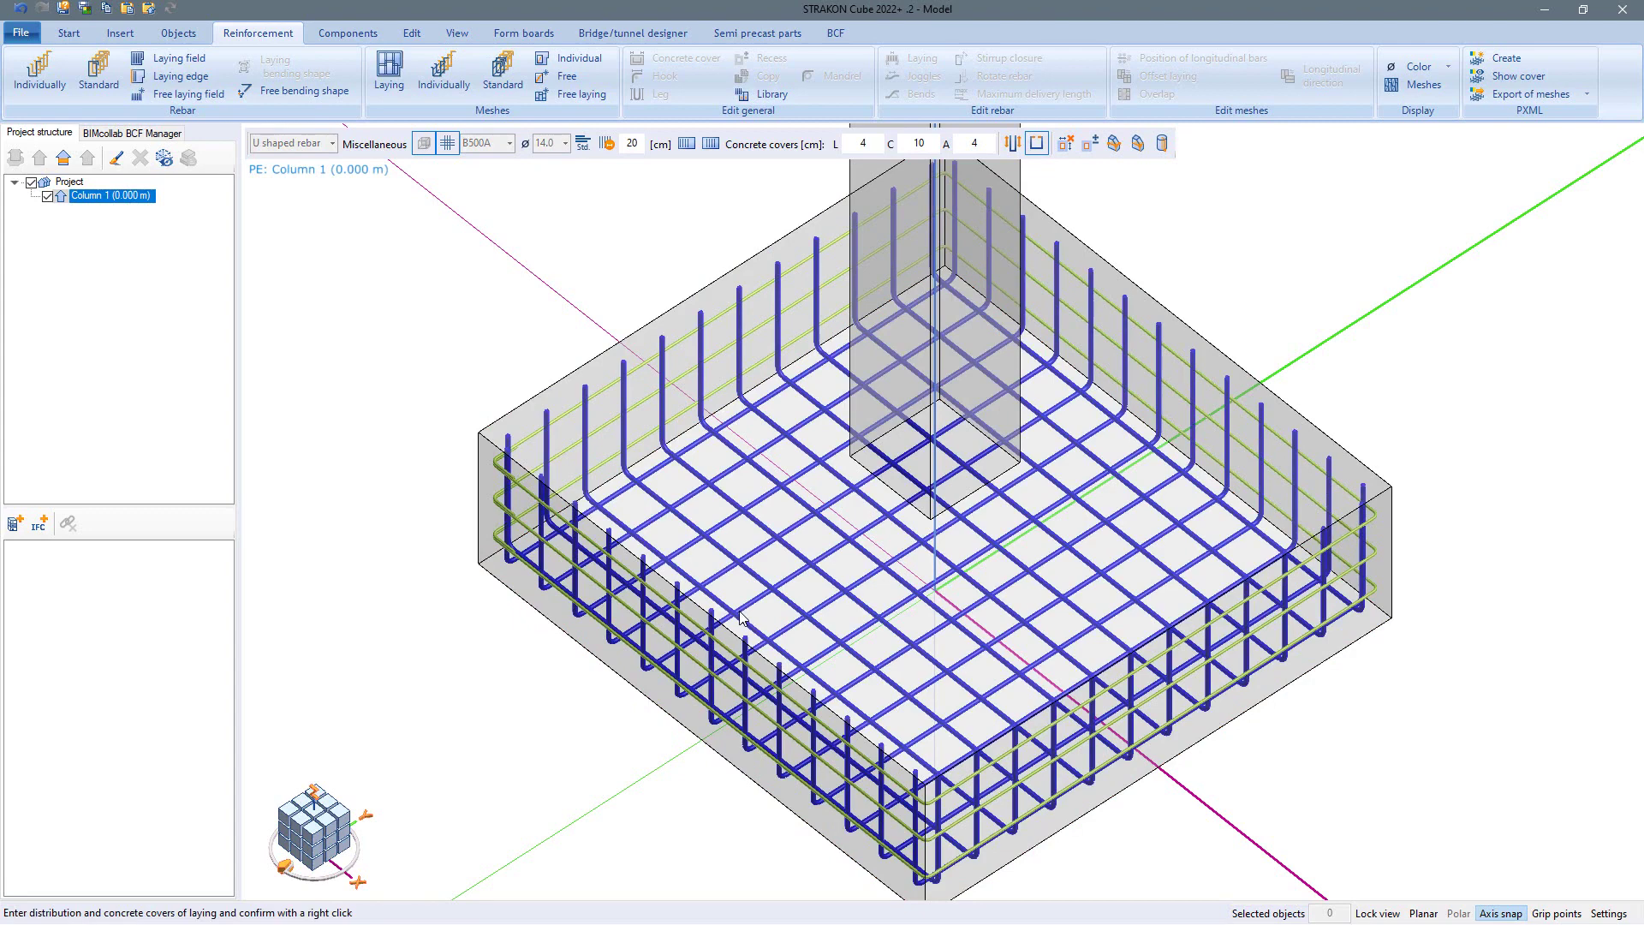
pyautogui.rightClick(742, 616)
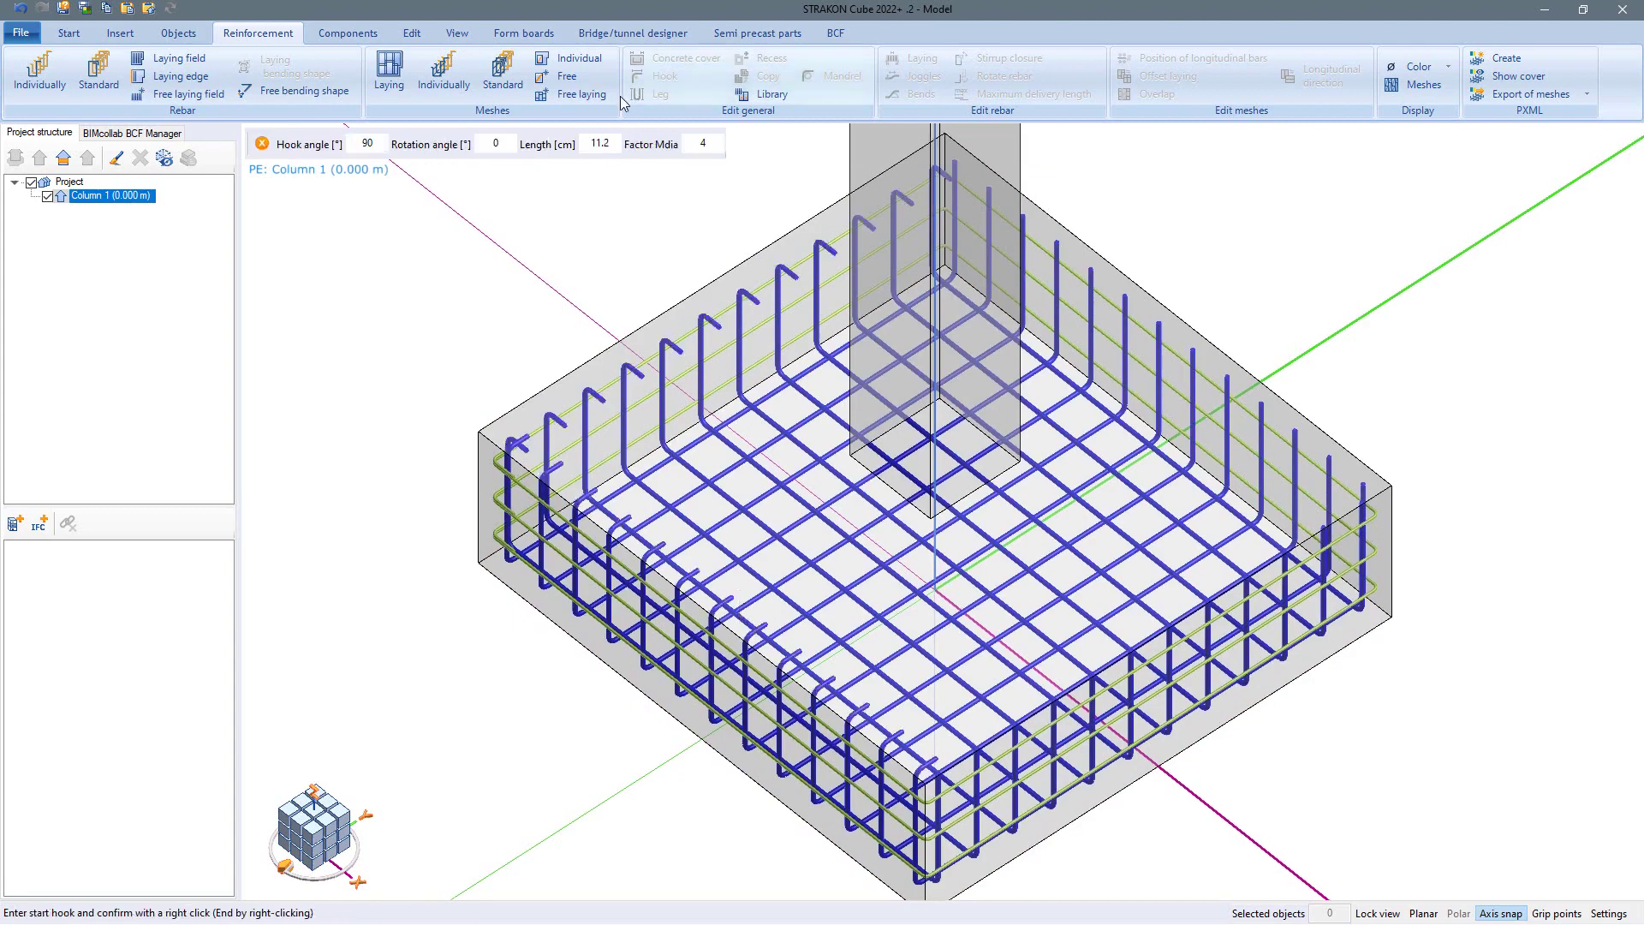
# Give the U-shaped rebars 90° start and end hooks, each with a length of 25 cm.
pyautogui.write('25')
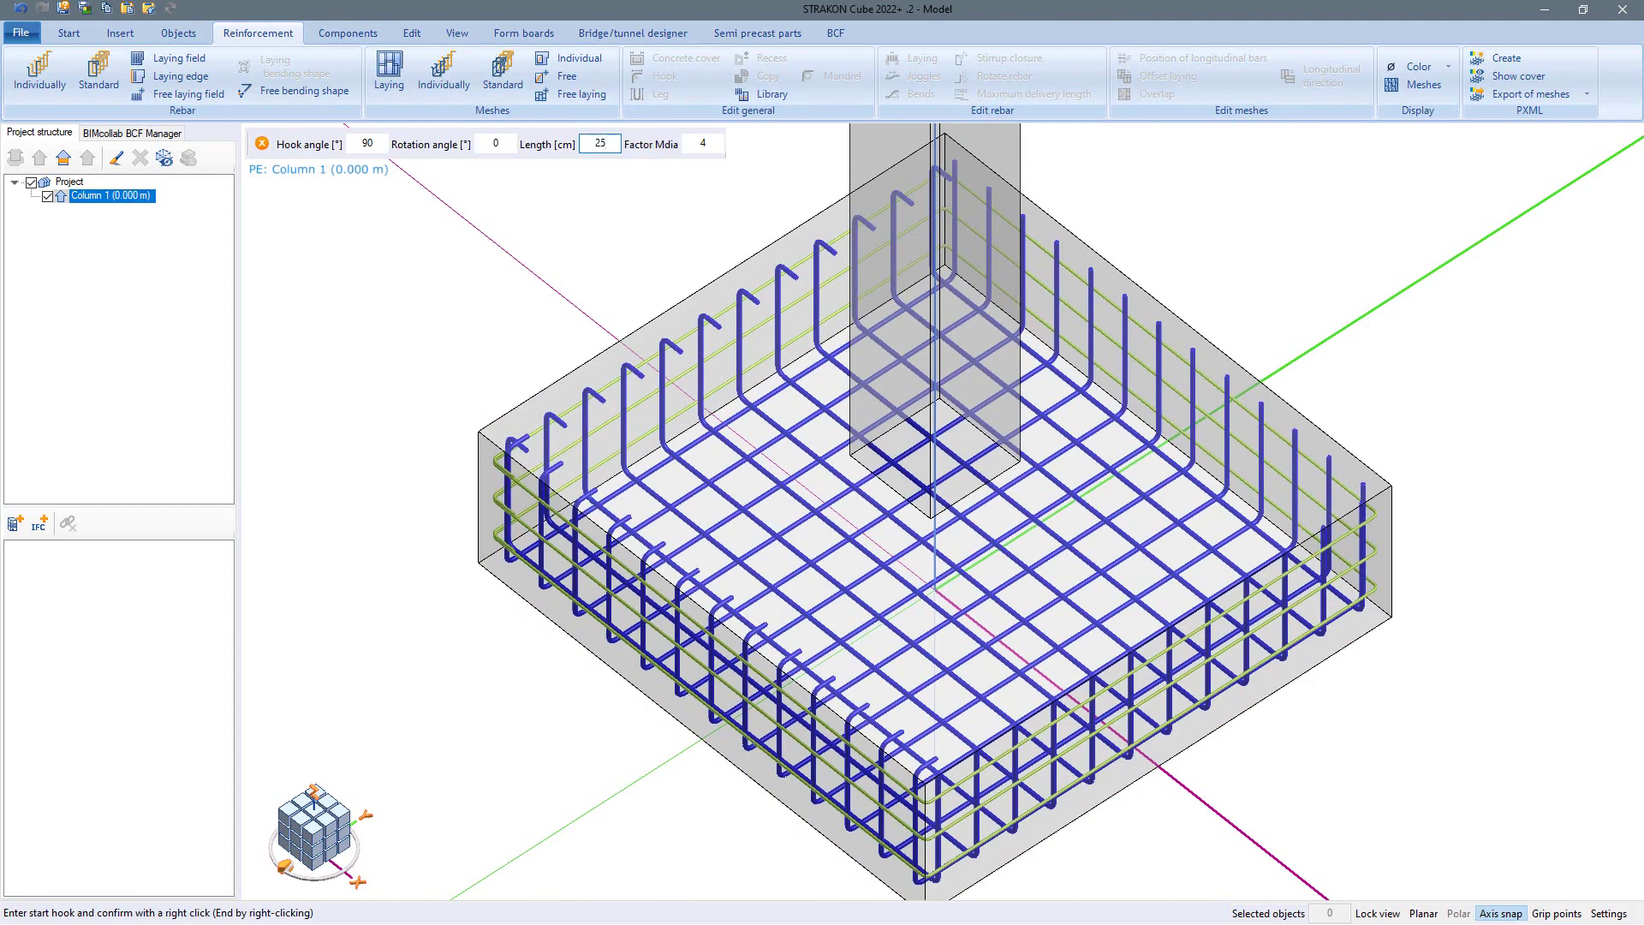
pyautogui.press('Return')
pyautogui.rightClick(614, 171)
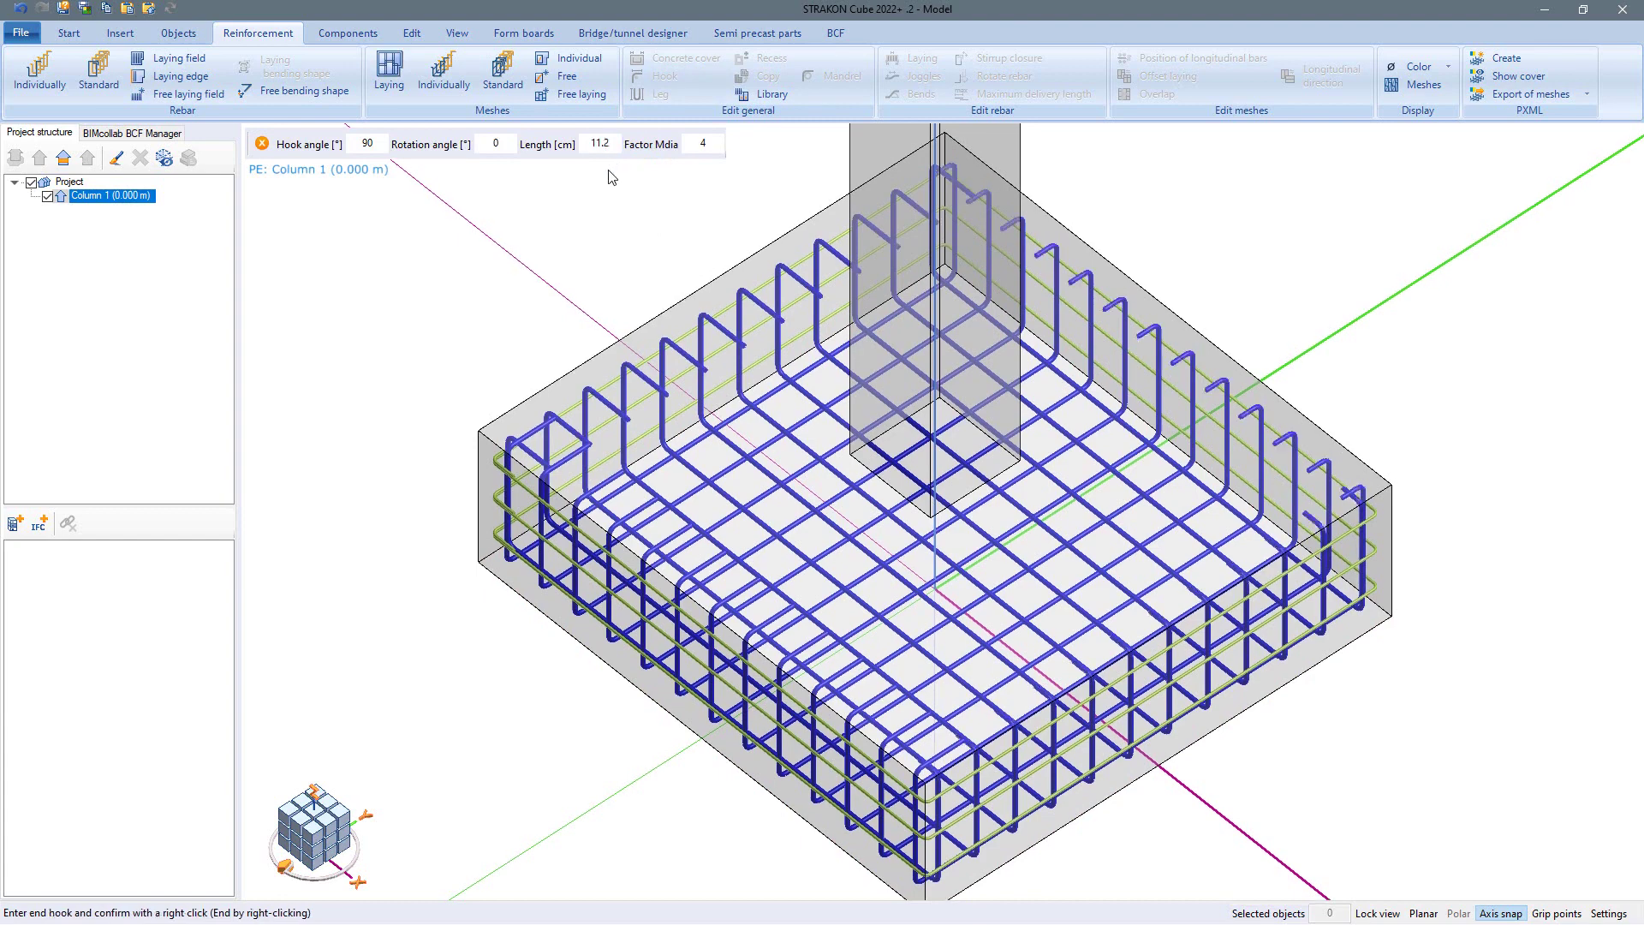
pyautogui.click(605, 144)
pyautogui.write('25')
pyautogui.press('Return')
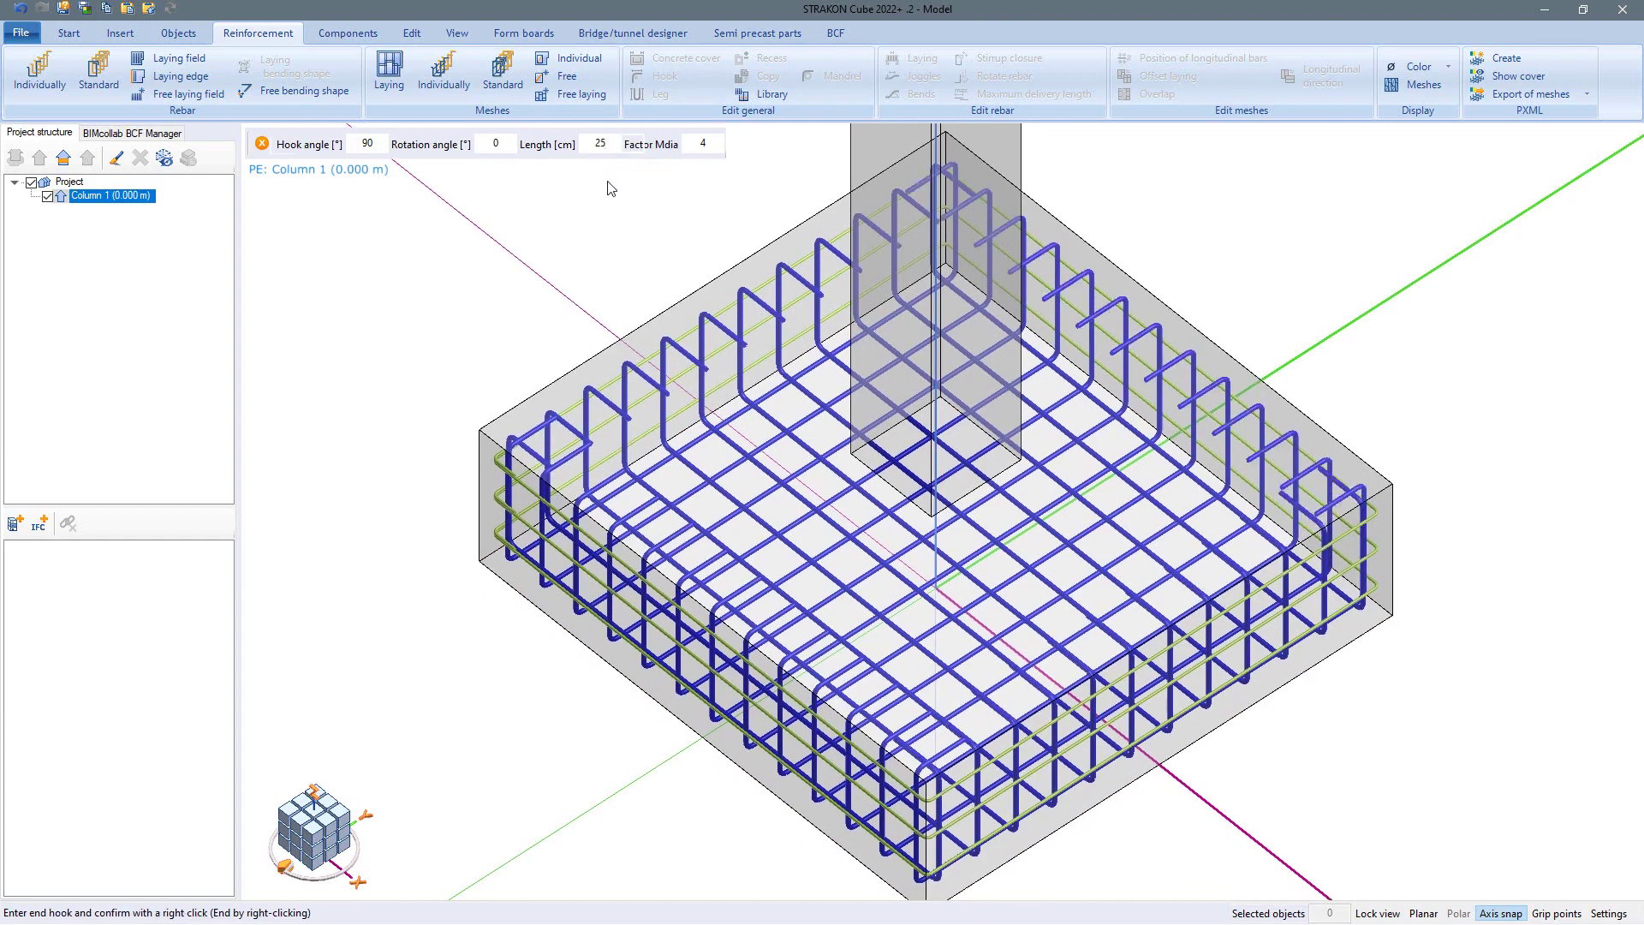
pyautogui.rightClick(608, 182)
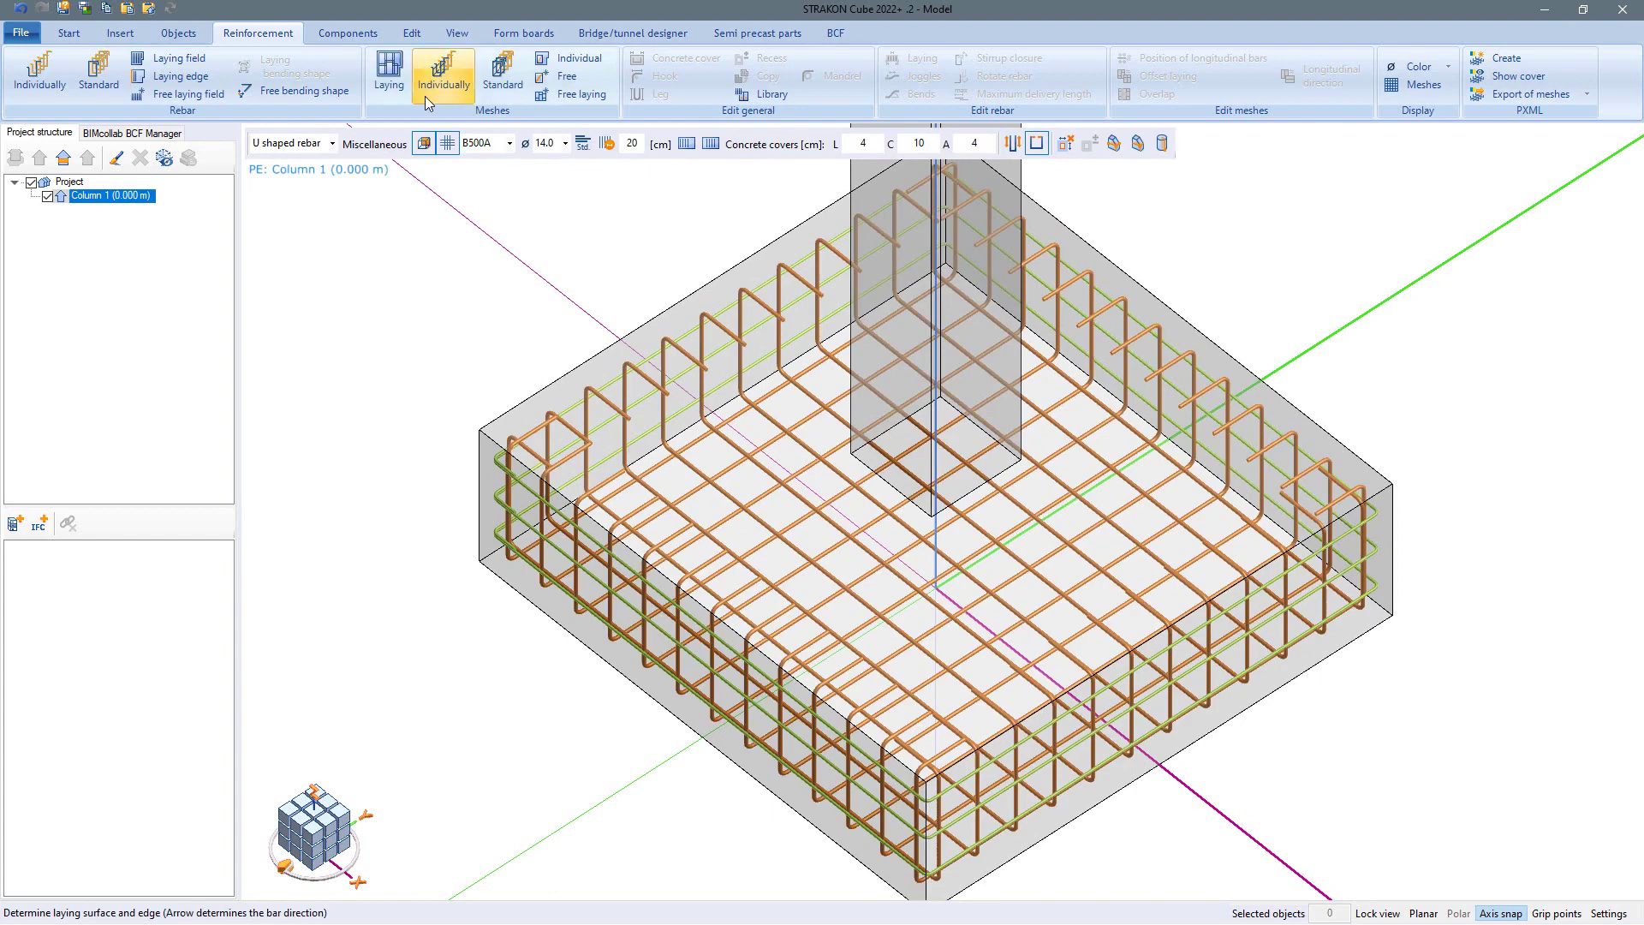
# Lay Q257A meshes on the footing's top surface, taking the longitudinal direction from its rear edge.
pyautogui.click(387, 72)
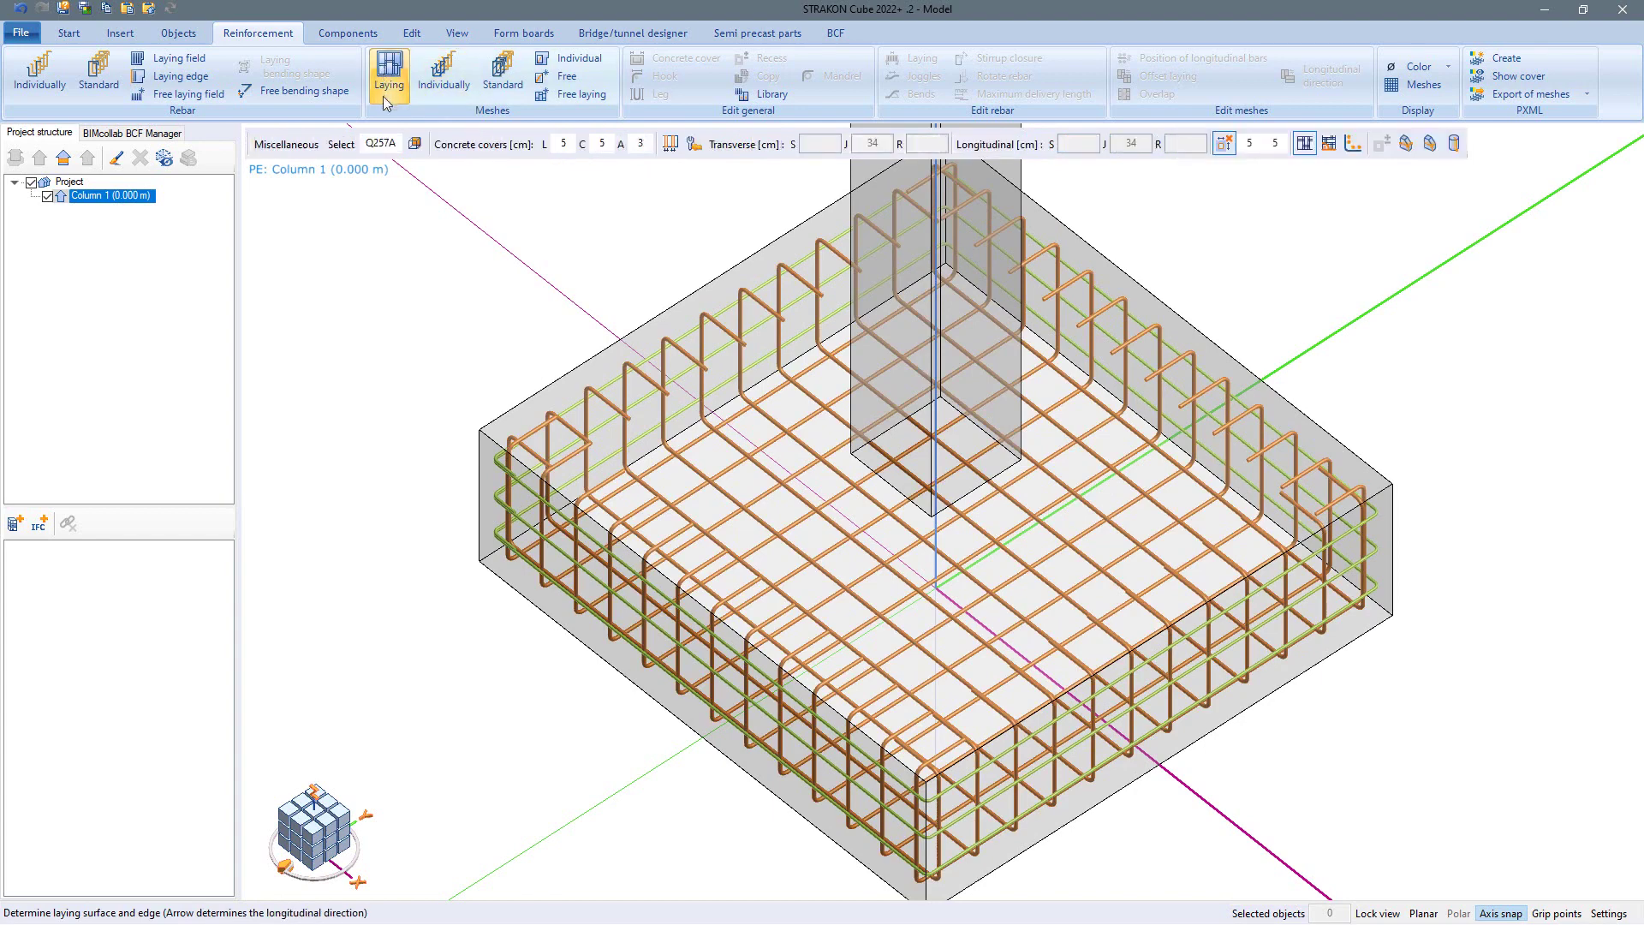
pyautogui.click(722, 286)
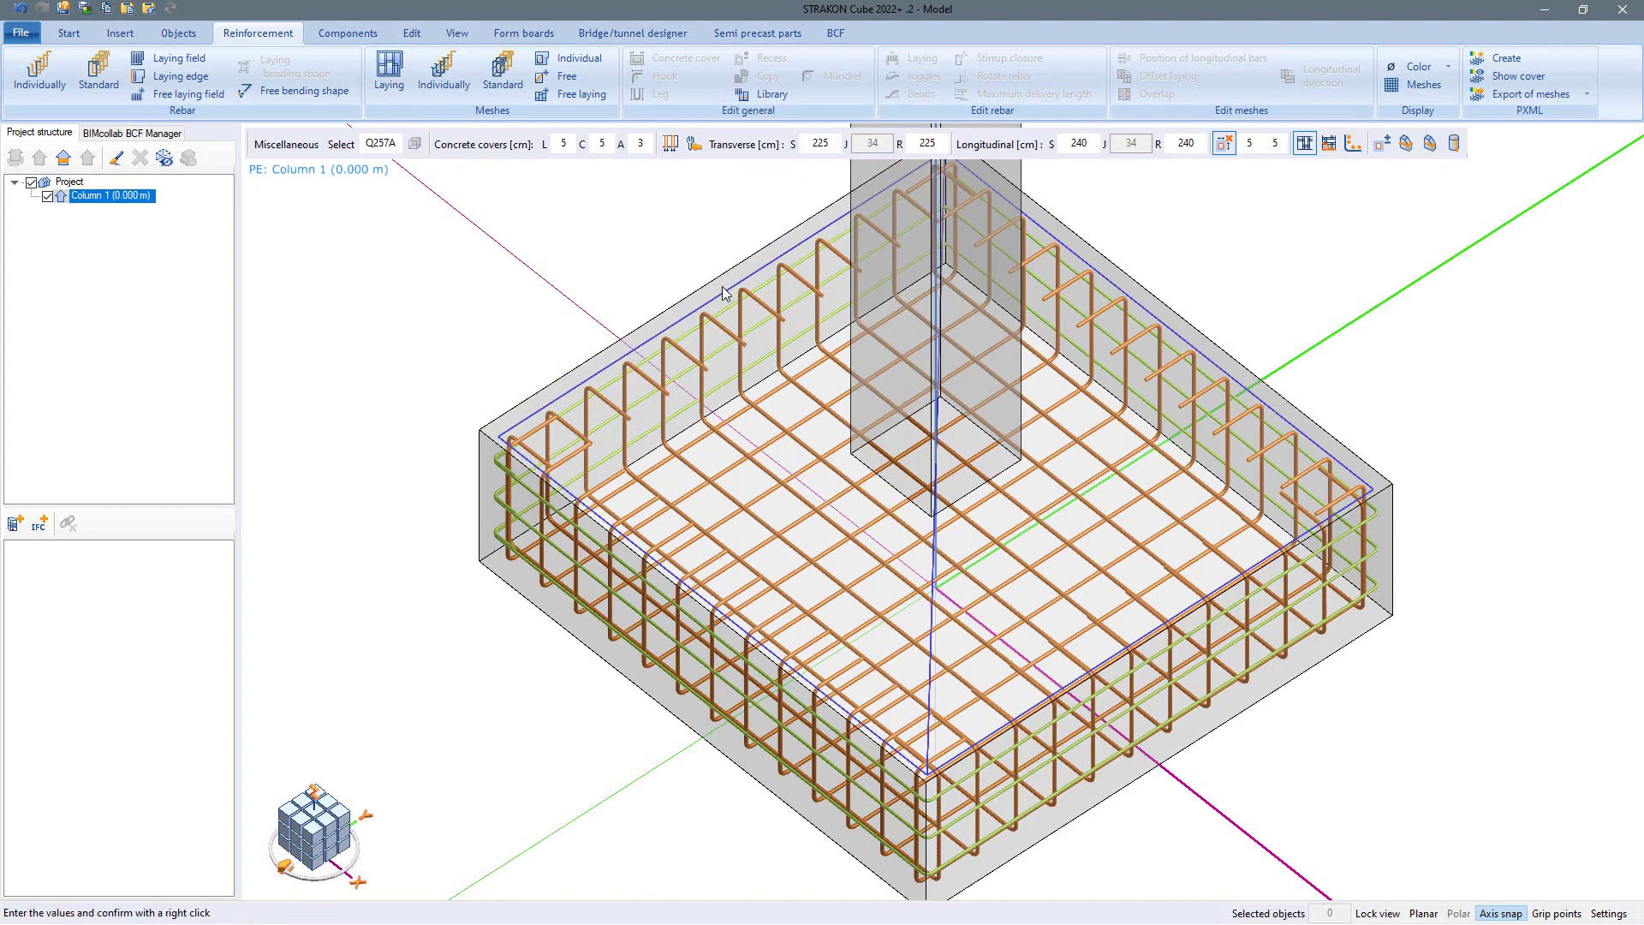
pyautogui.rightClick(643, 250)
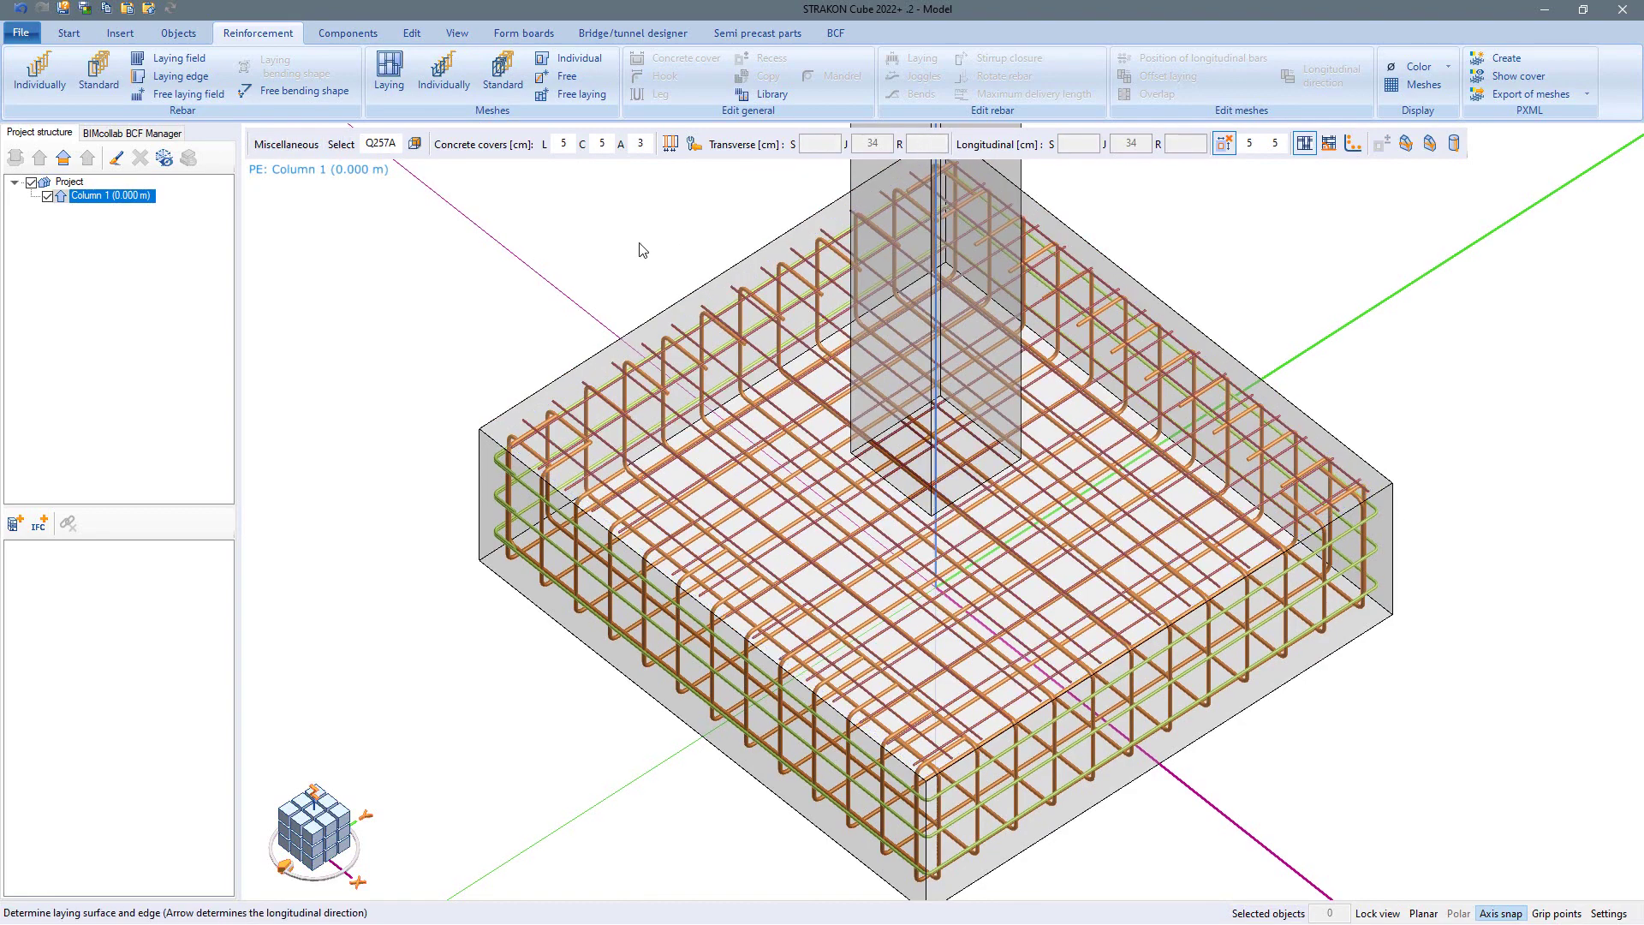
pyautogui.scroll(-5, 642, 250)
pyautogui.press('Escape')
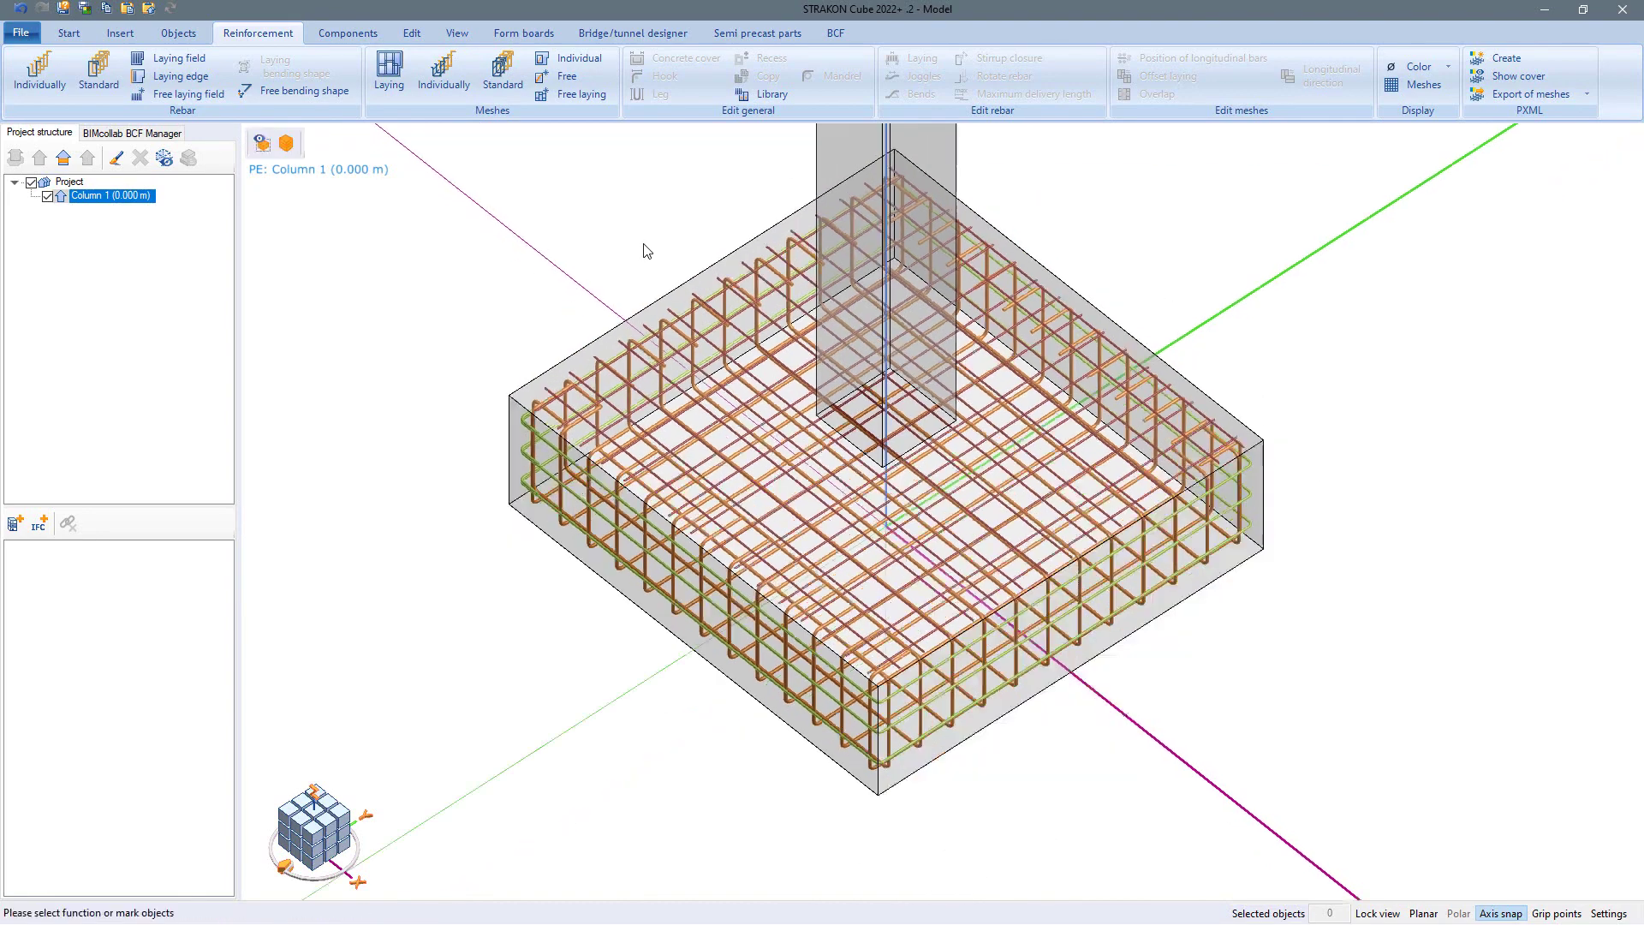
# Load the Column body reinforcement from the library and place it on the column, using the footing's top surface and front corner as reference.
pyautogui.moveTo(659, 254); pyautogui.dragTo(777, 586, button='middle')
pyautogui.scroll(-2, 700, 518)
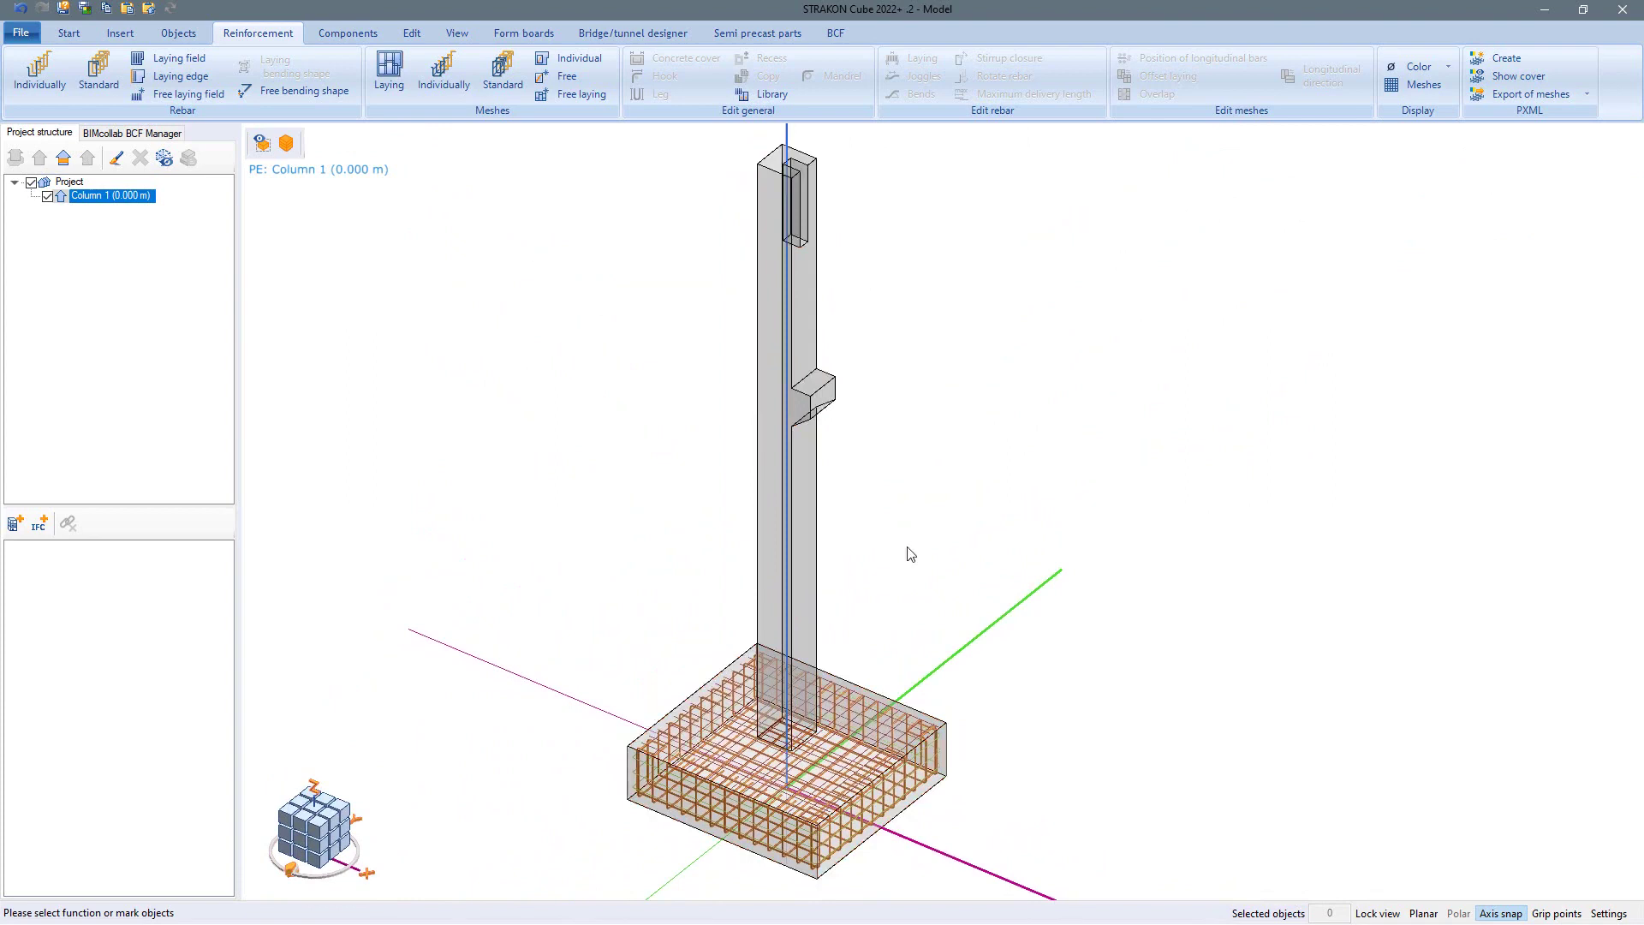
pyautogui.click(769, 96)
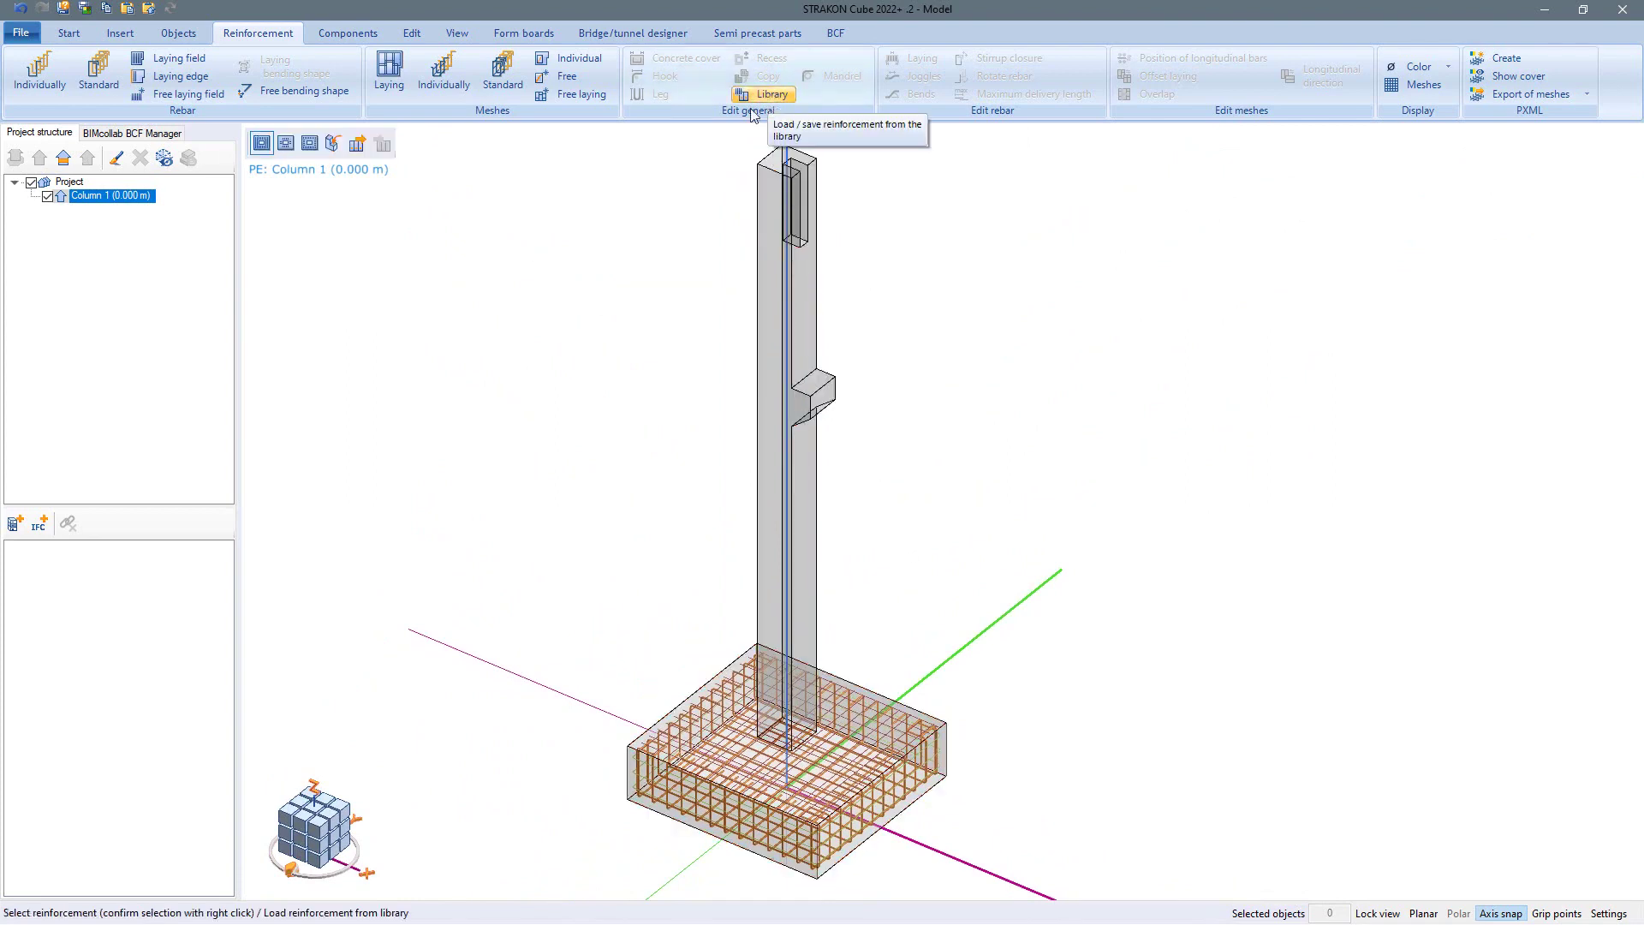
pyautogui.click(357, 146)
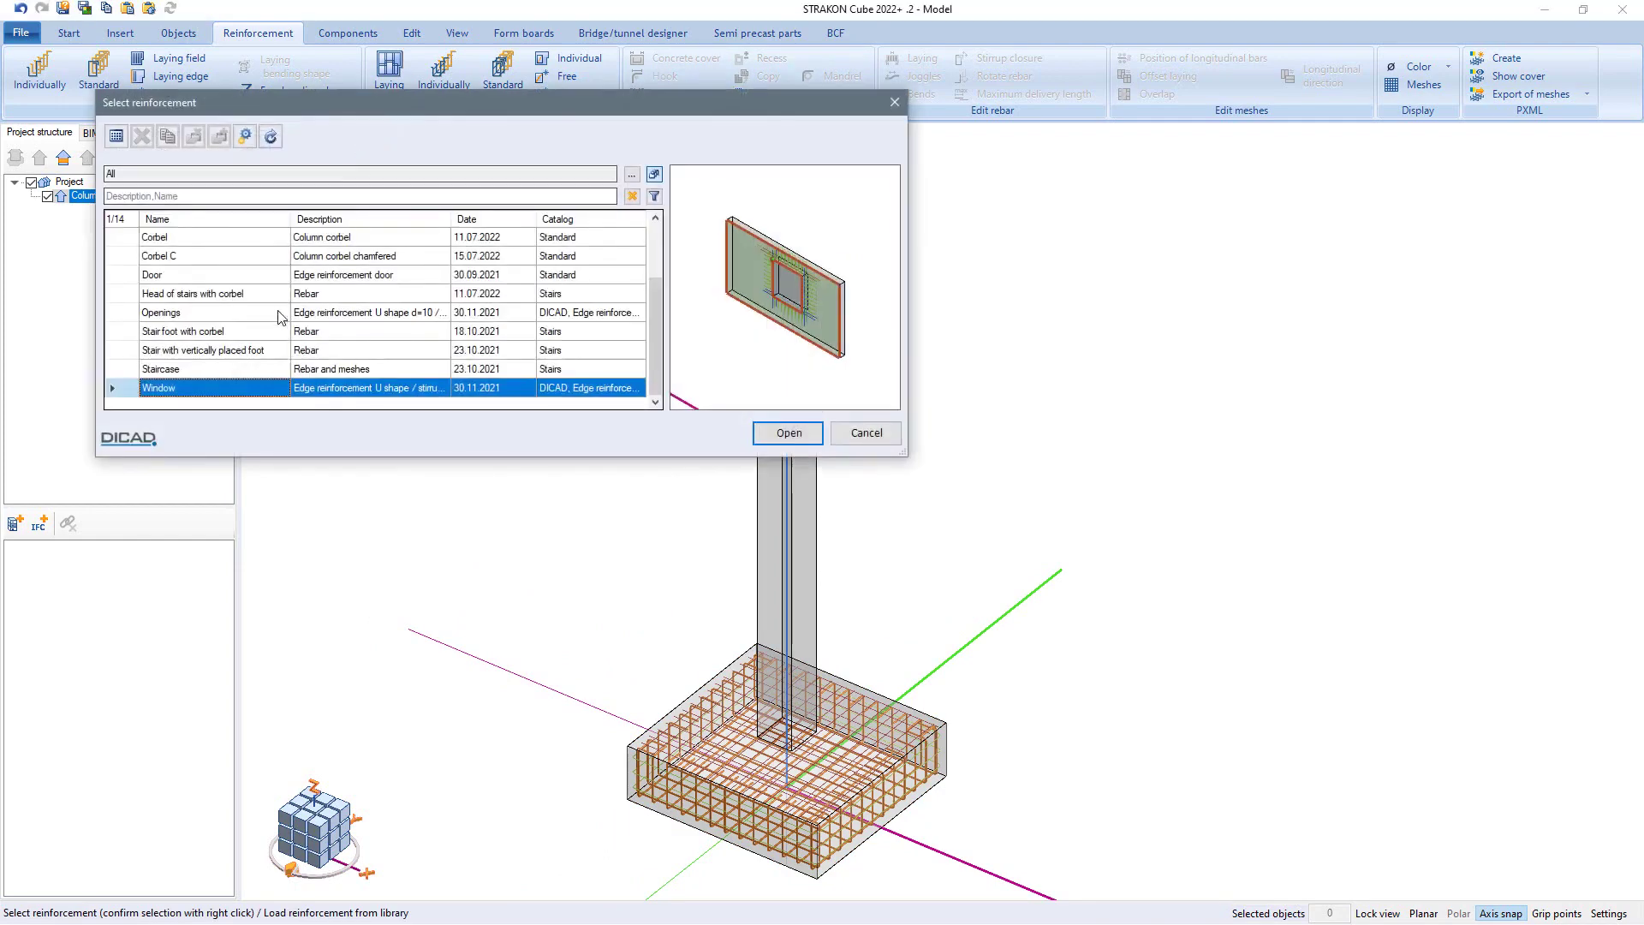
pyautogui.scroll(2, 279, 317)
pyautogui.click(211, 276)
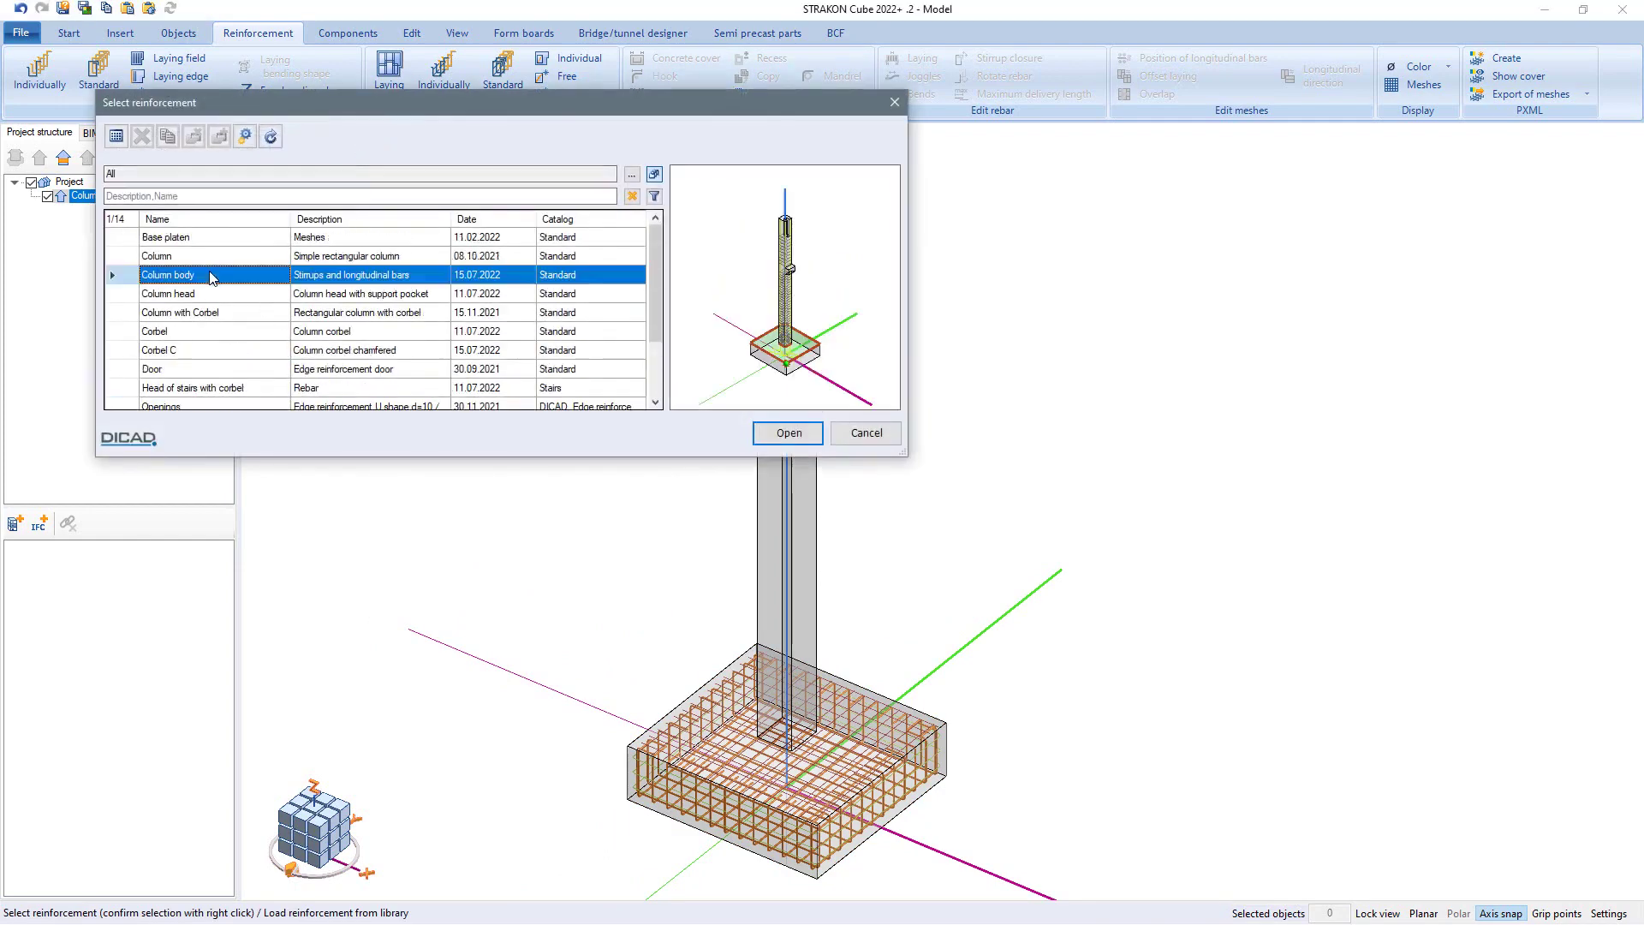
pyautogui.scroll(4, 758, 371)
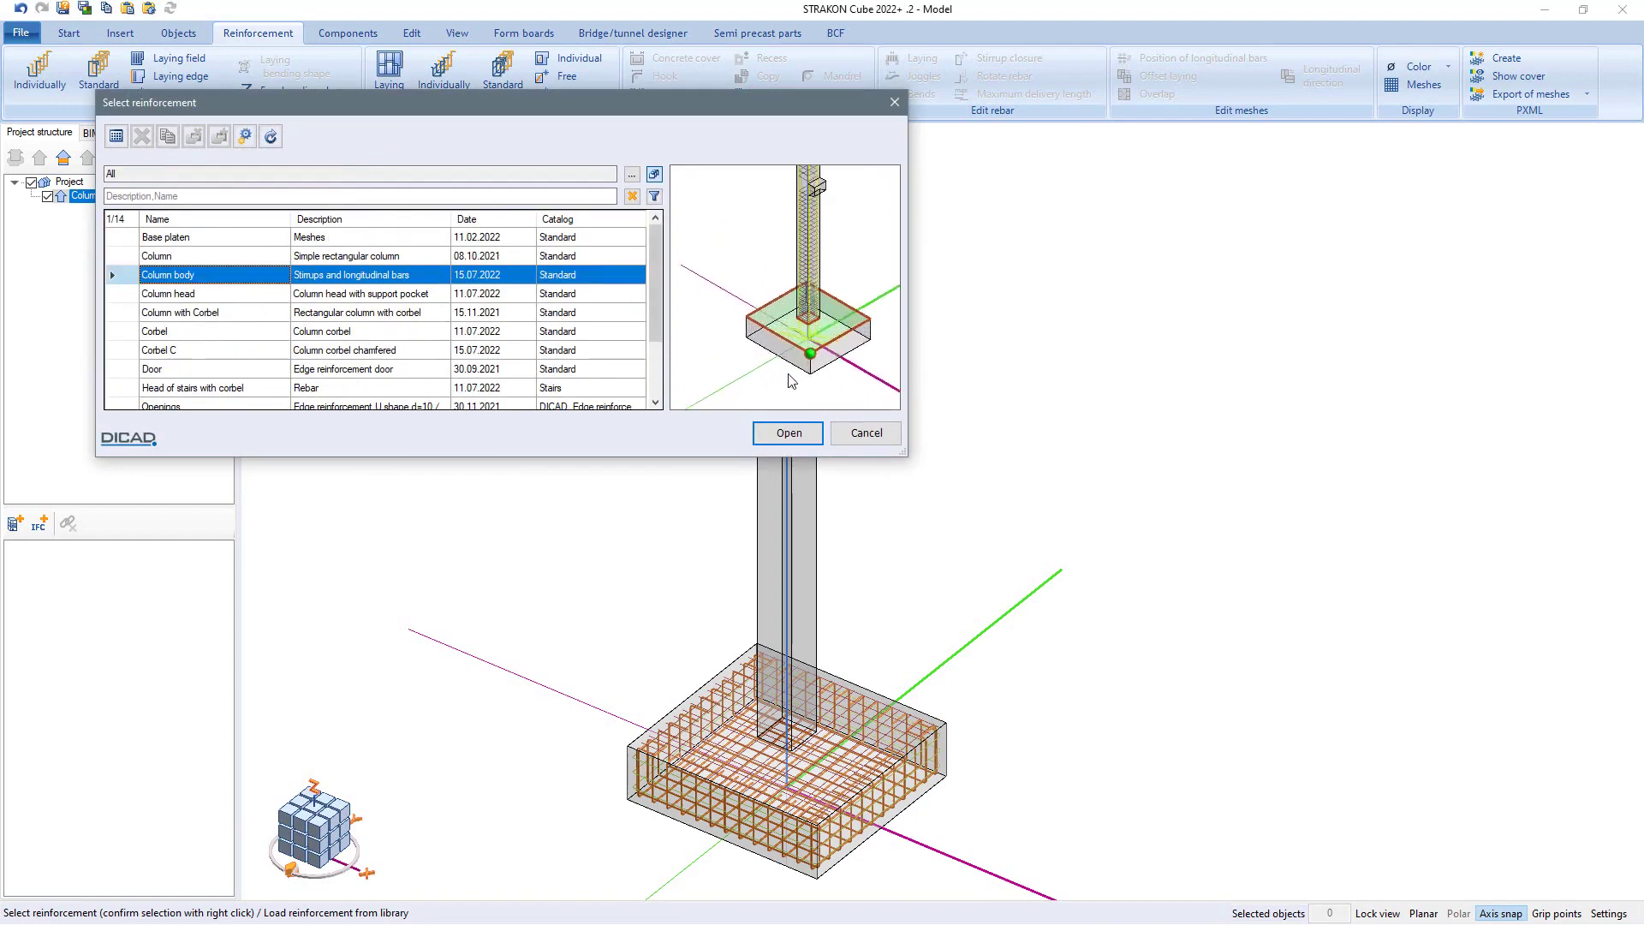
pyautogui.click(786, 433)
pyautogui.click(771, 558)
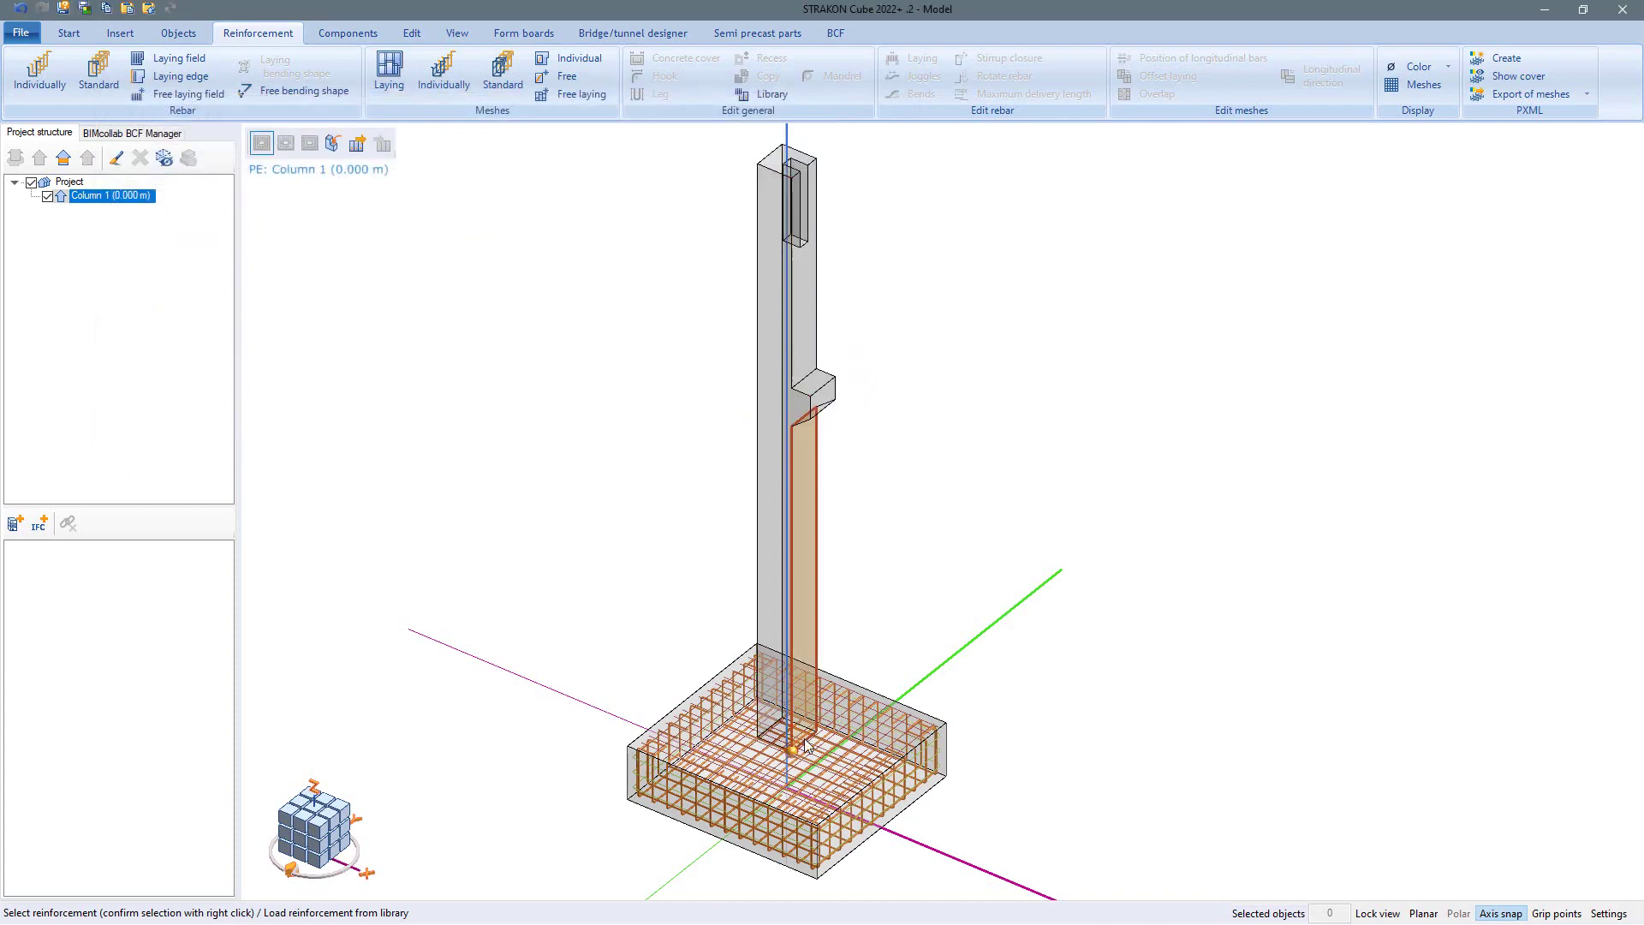
pyautogui.click(817, 821)
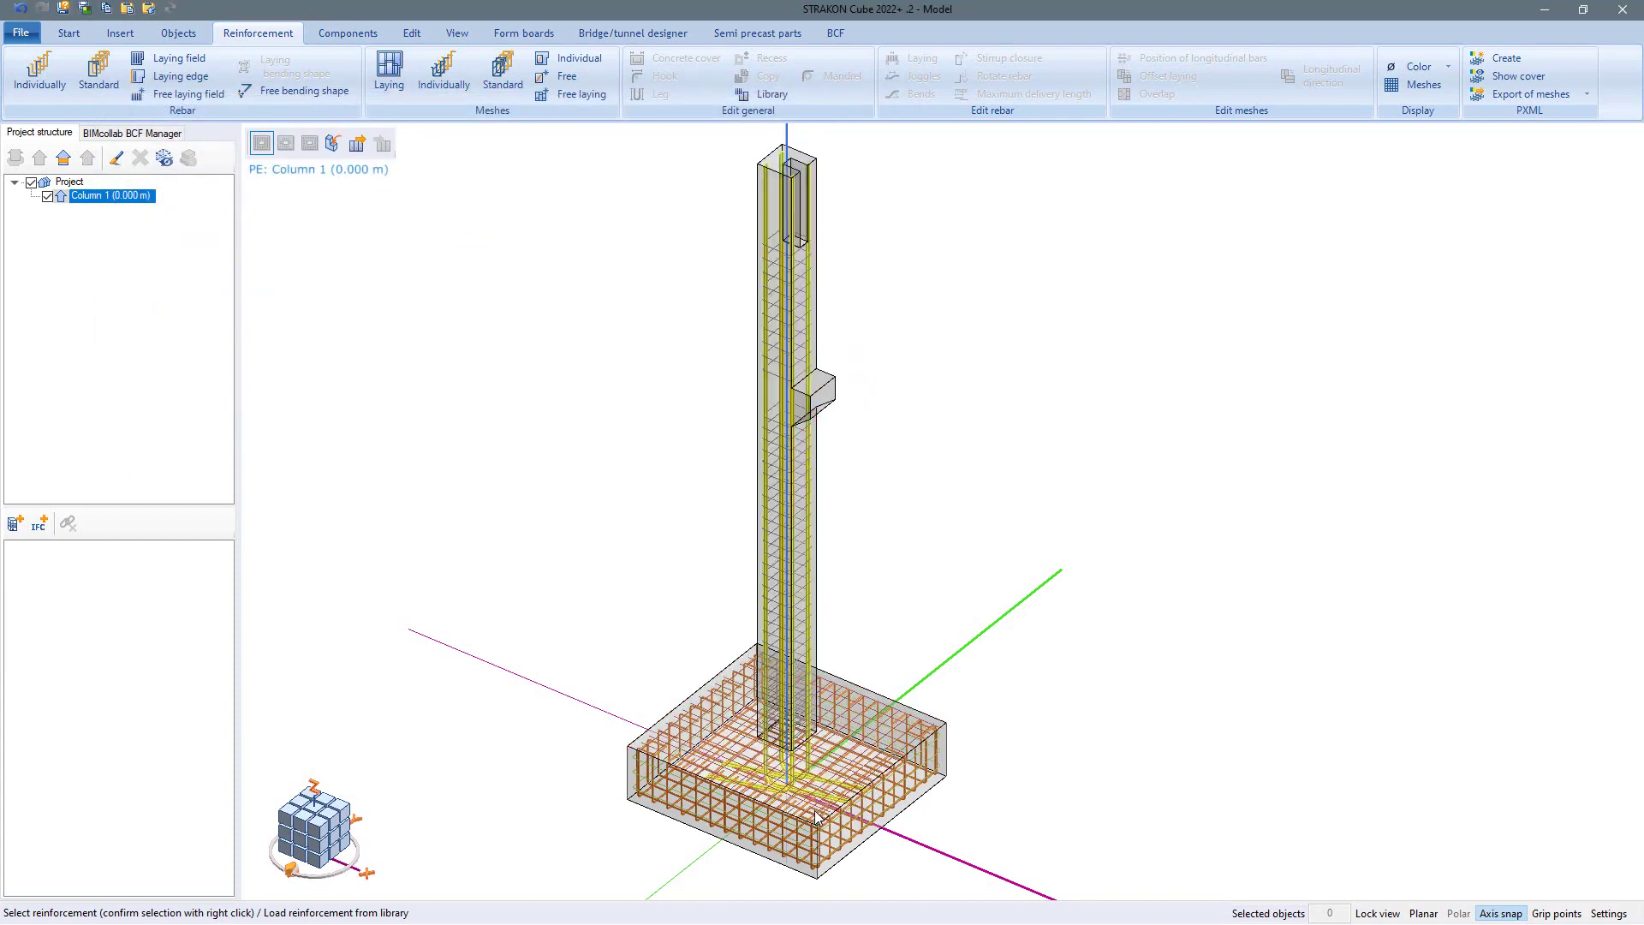
# Place the library's Column head reinforcement at the column top and the Corbel C reinforcement on the corbel.
pyautogui.click(355, 150)
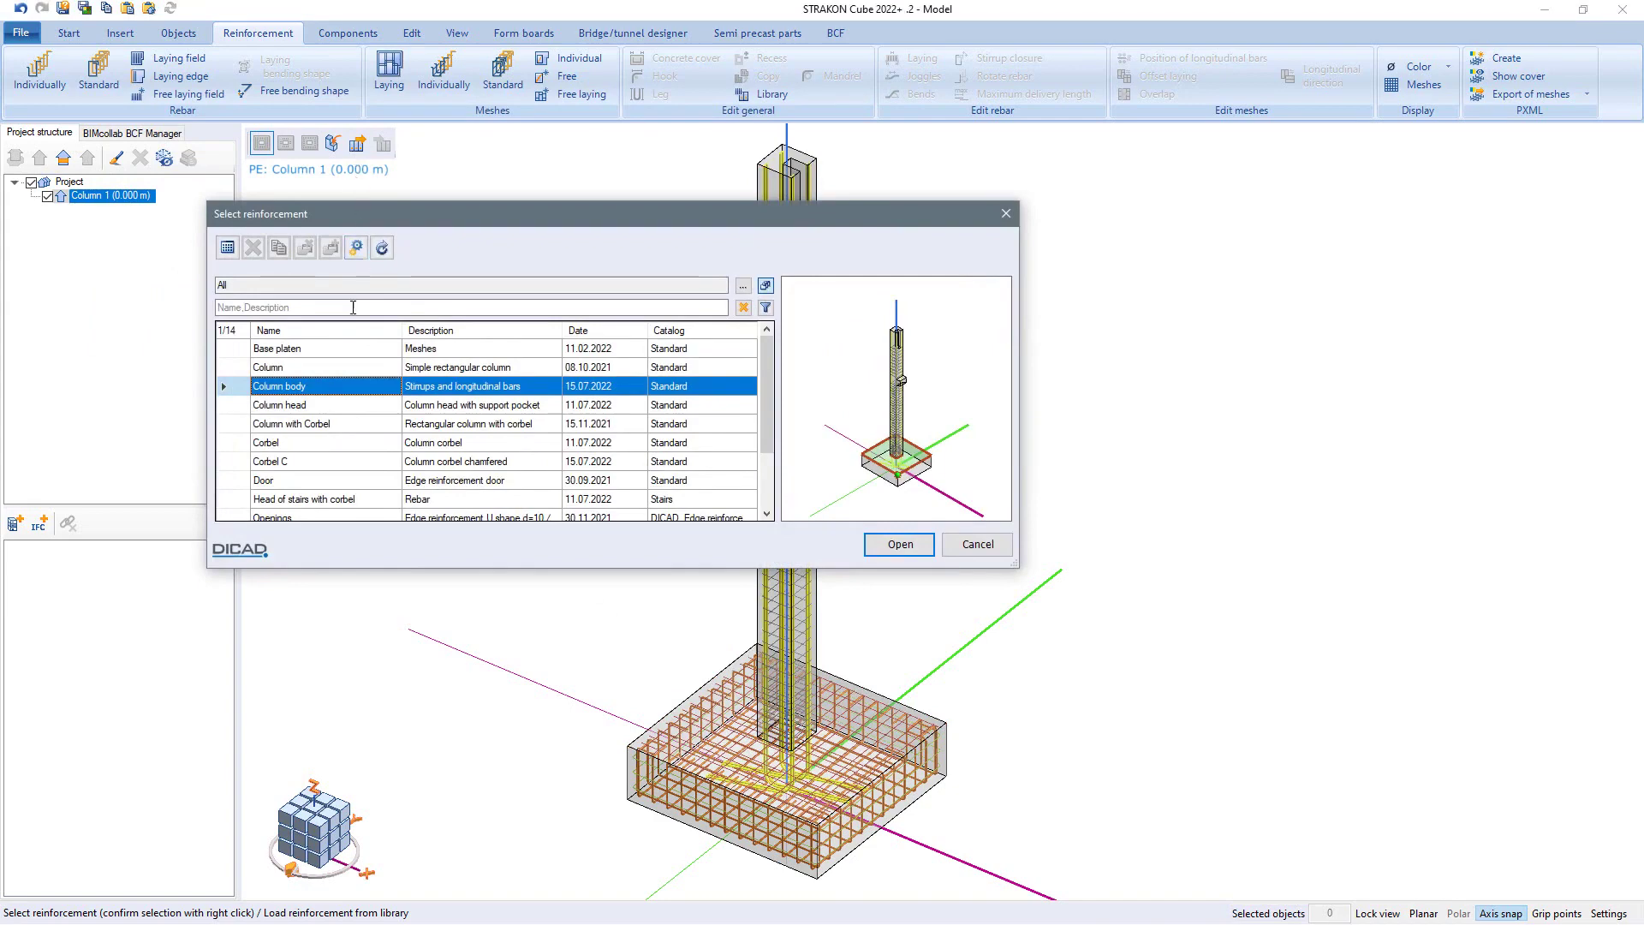
pyautogui.doubleClick(308, 408)
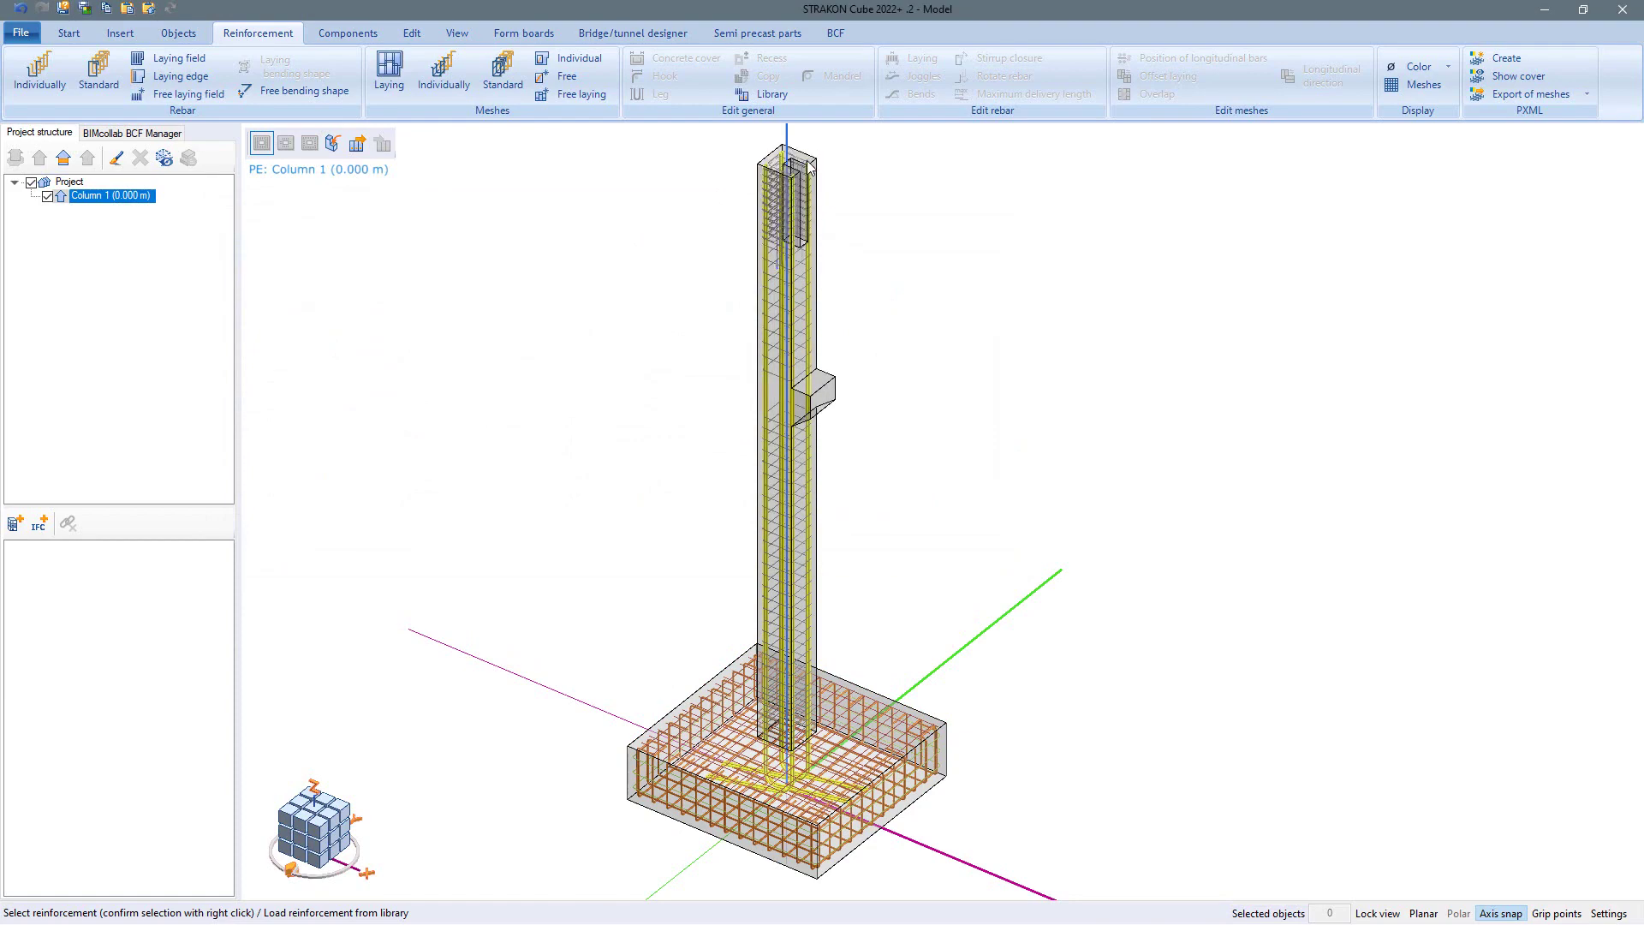
pyautogui.click(357, 143)
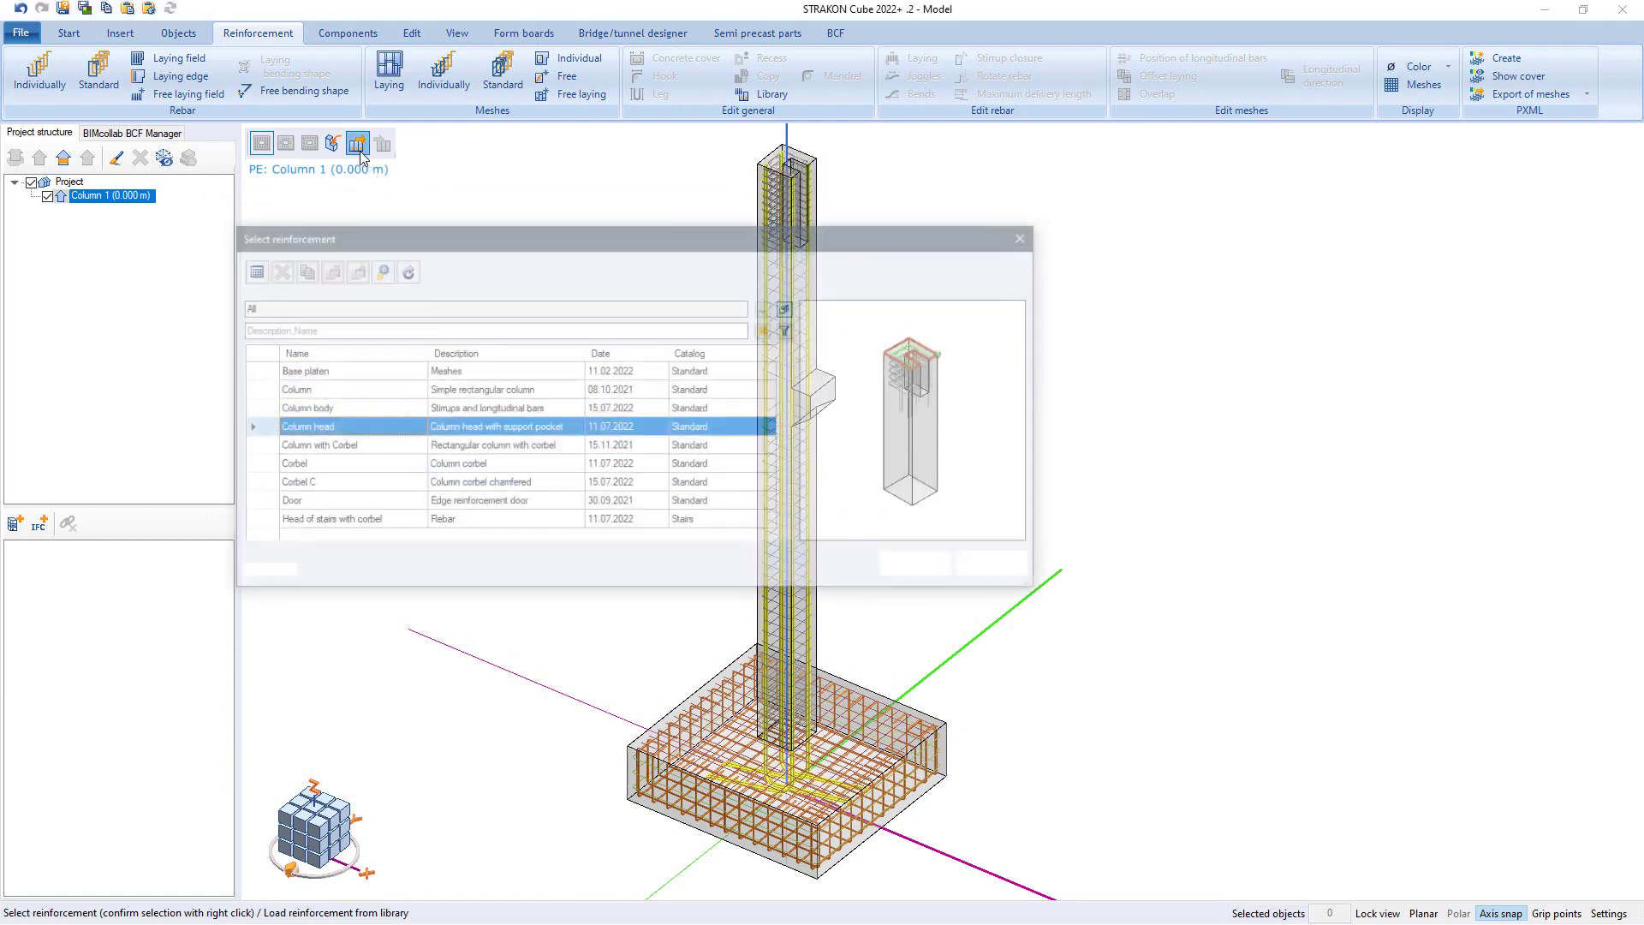
pyautogui.click(347, 485)
pyautogui.doubleClick(347, 484)
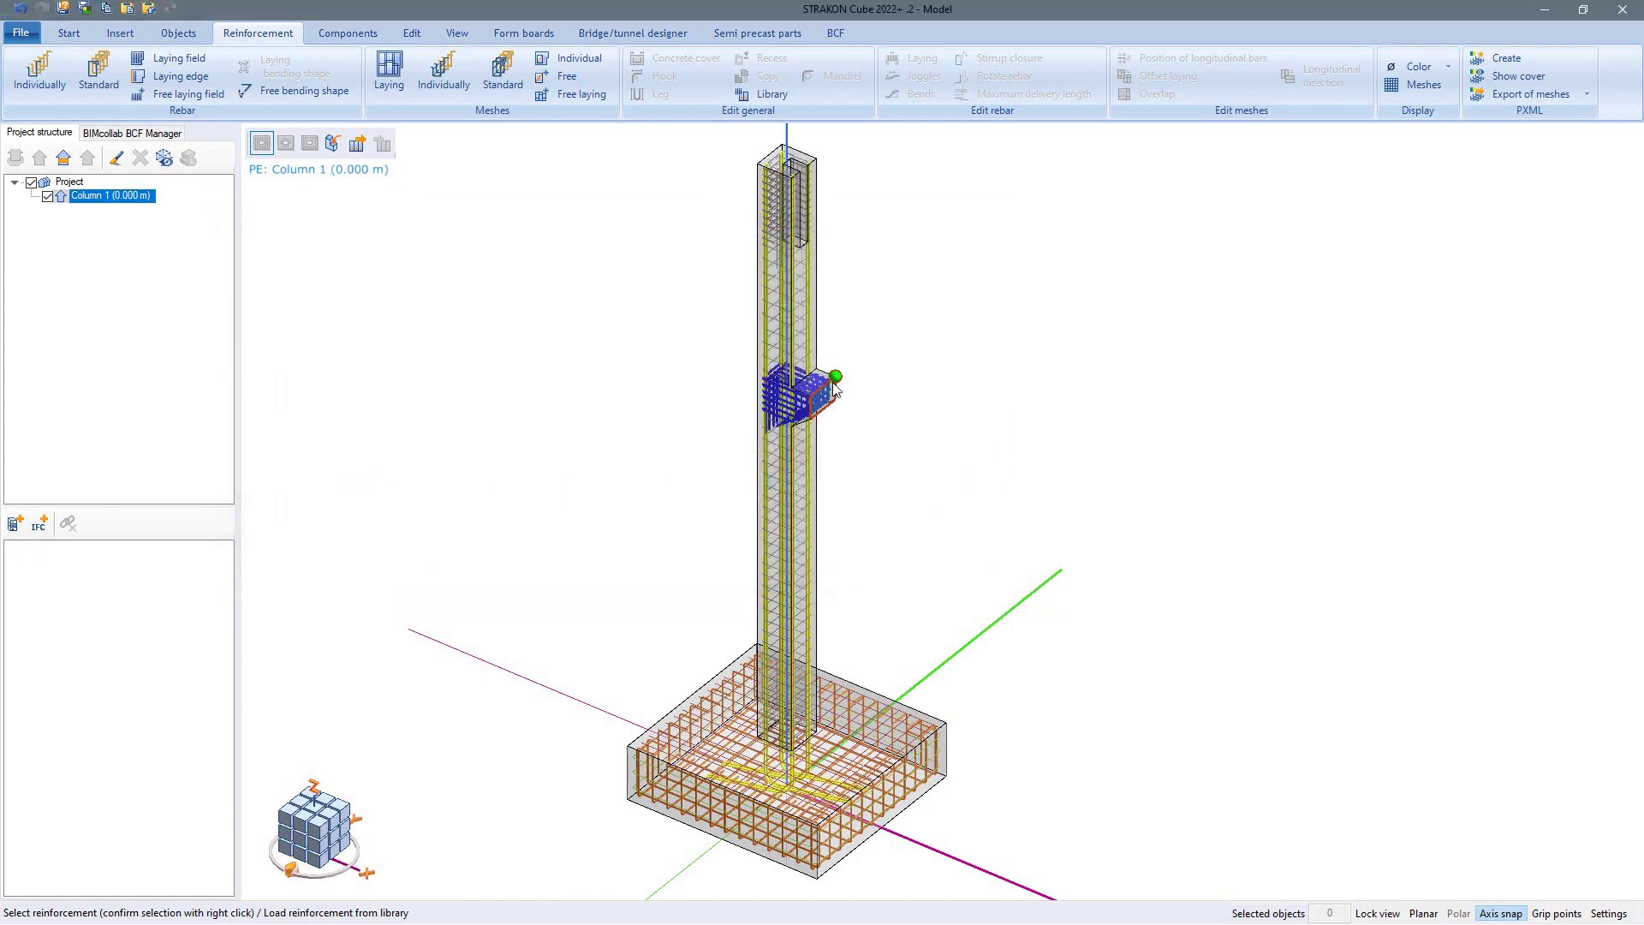
pyautogui.rightClick(889, 353)
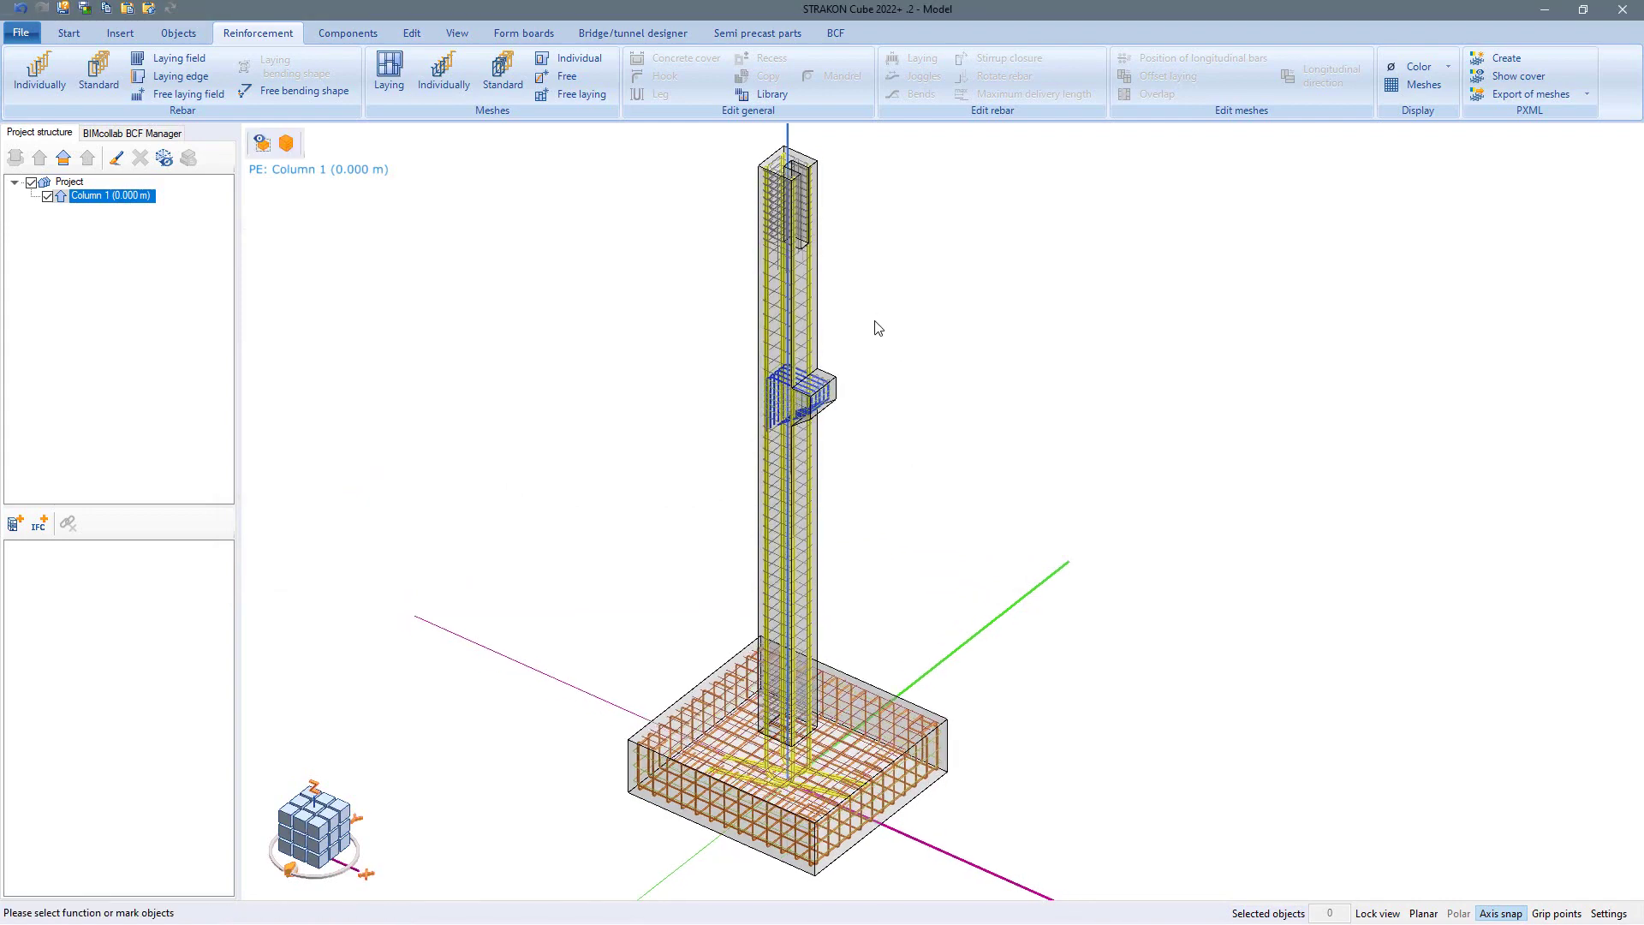
# Set the start leg length of the corbel's main bent bars, which run down into the column, to 115 cm.
pyautogui.scroll(6, 882, 377)
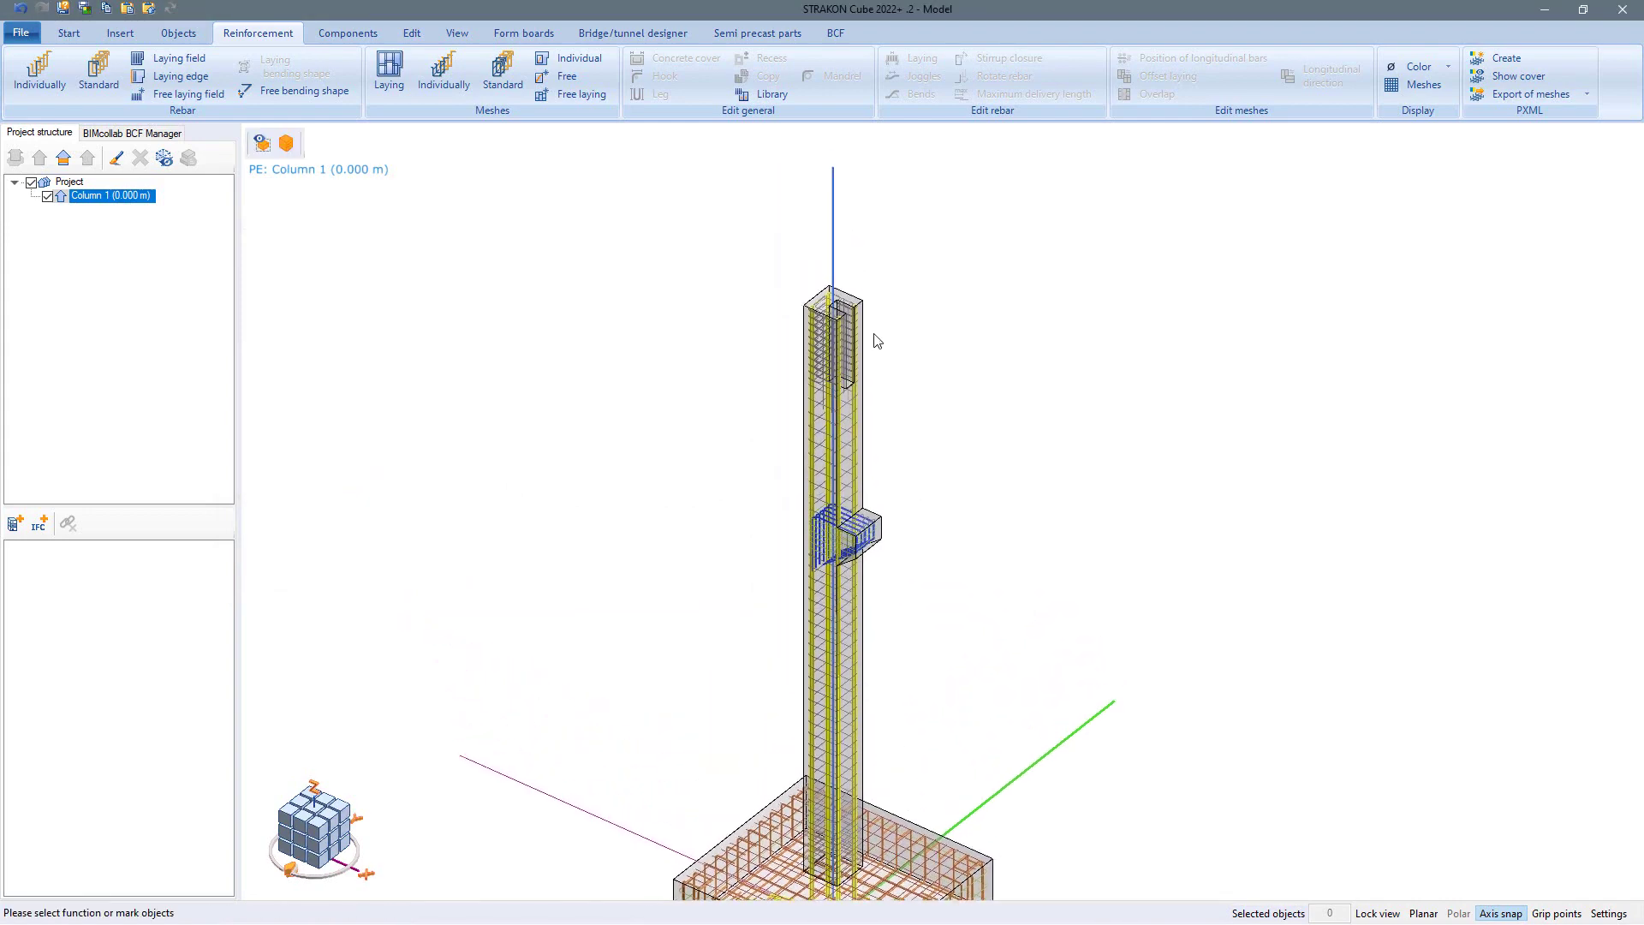
pyautogui.moveTo(827, 308); pyautogui.dragTo(1038, 411, button='middle')
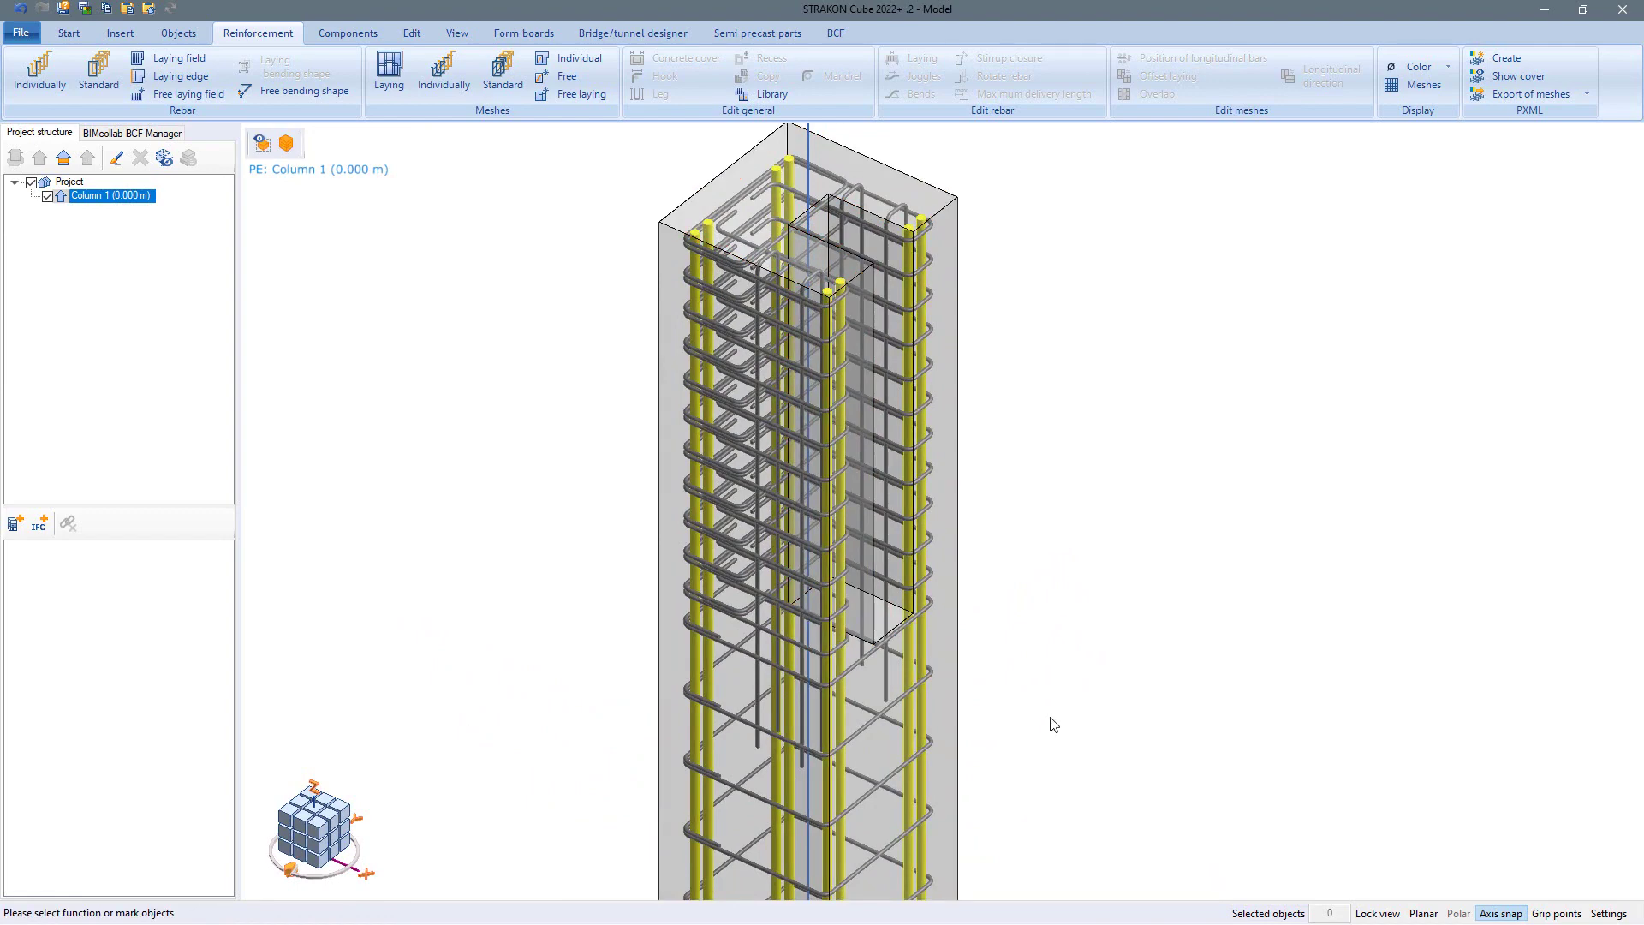
pyautogui.moveTo(1054, 725); pyautogui.dragTo(1060, 196, button='middle')
pyautogui.moveTo(1067, 550)
pyautogui.mouseDown(button='middle')
pyautogui.moveTo(1068, 323)
pyautogui.moveTo(1039, 211)
pyautogui.mouseUp(button='middle')
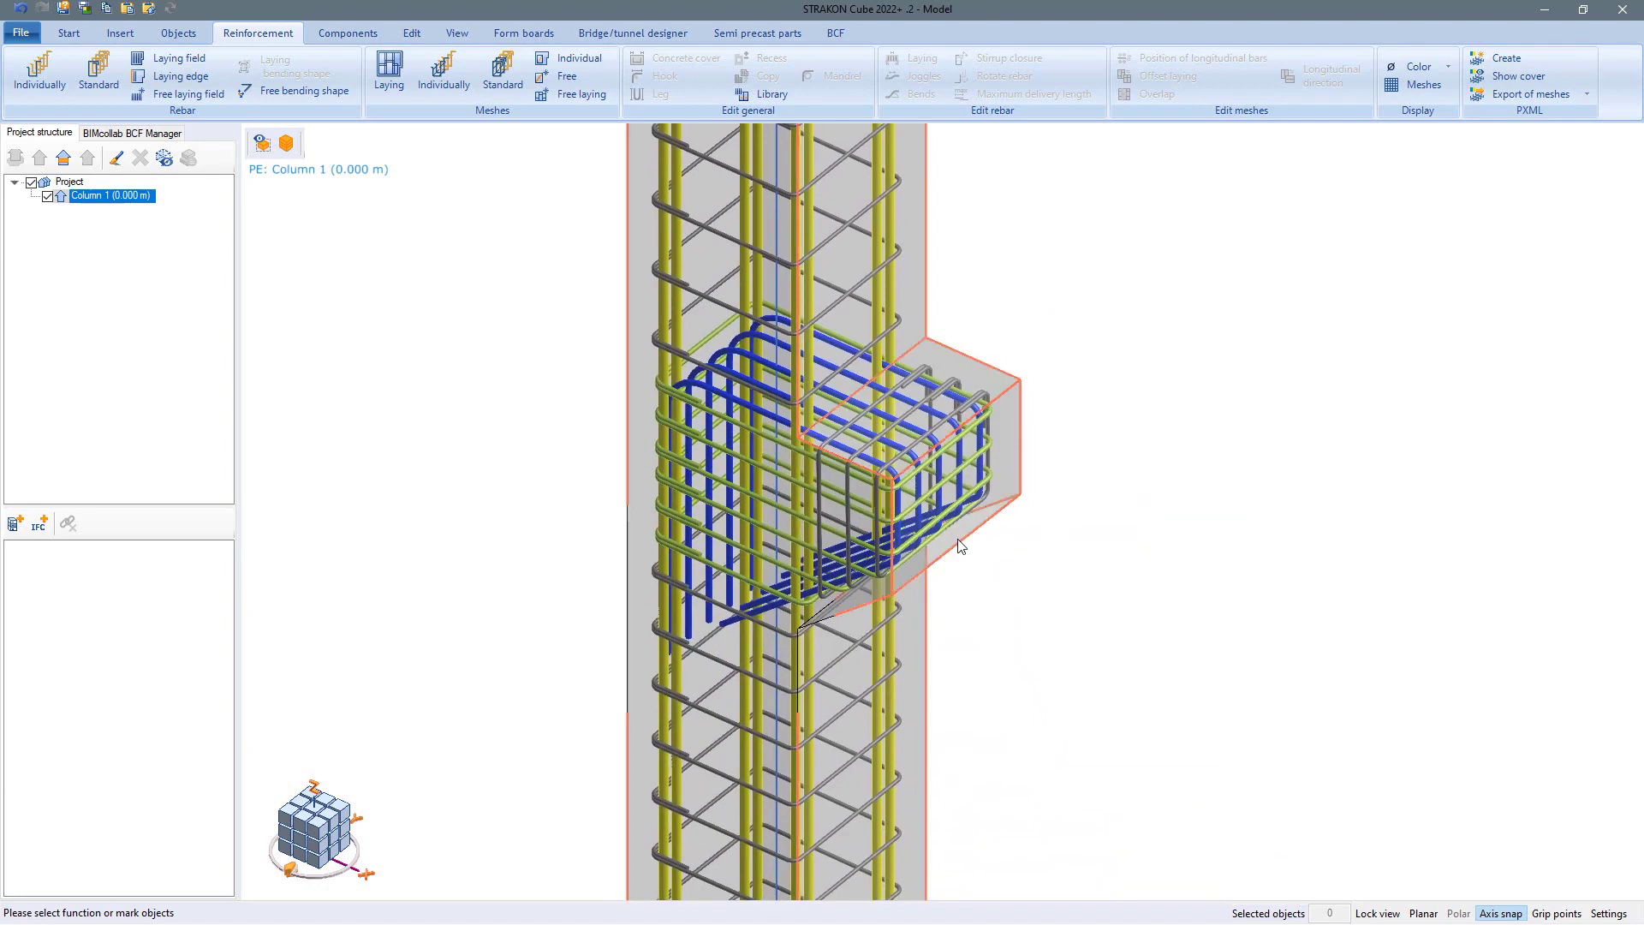
pyautogui.click(938, 473)
pyautogui.click(935, 467)
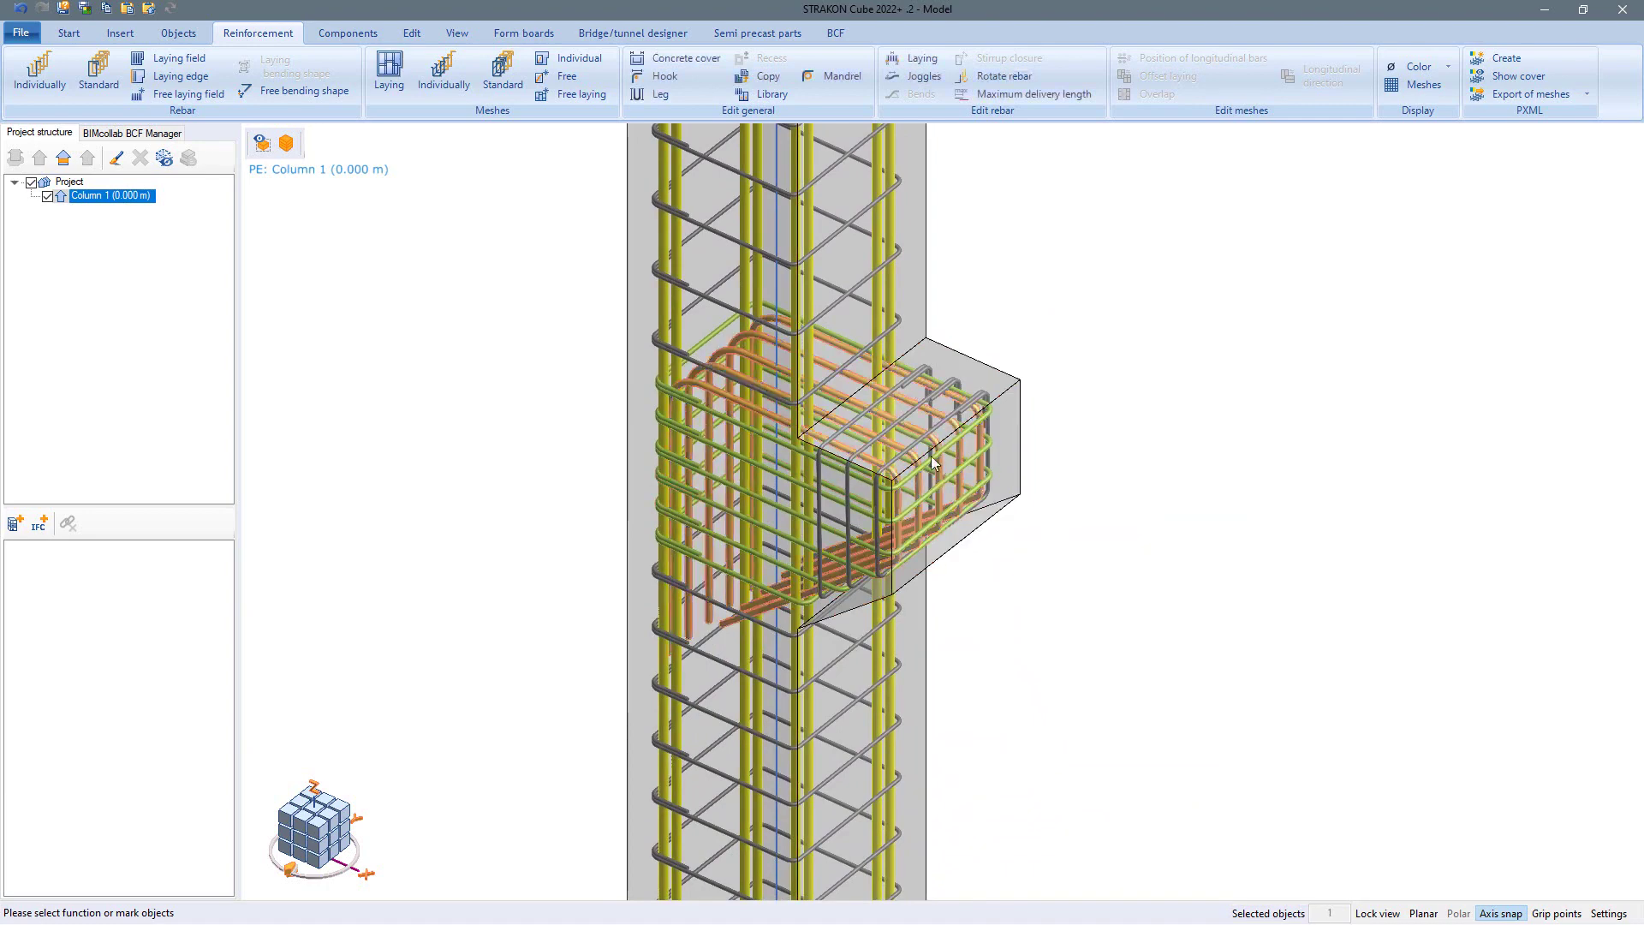
pyautogui.click(657, 96)
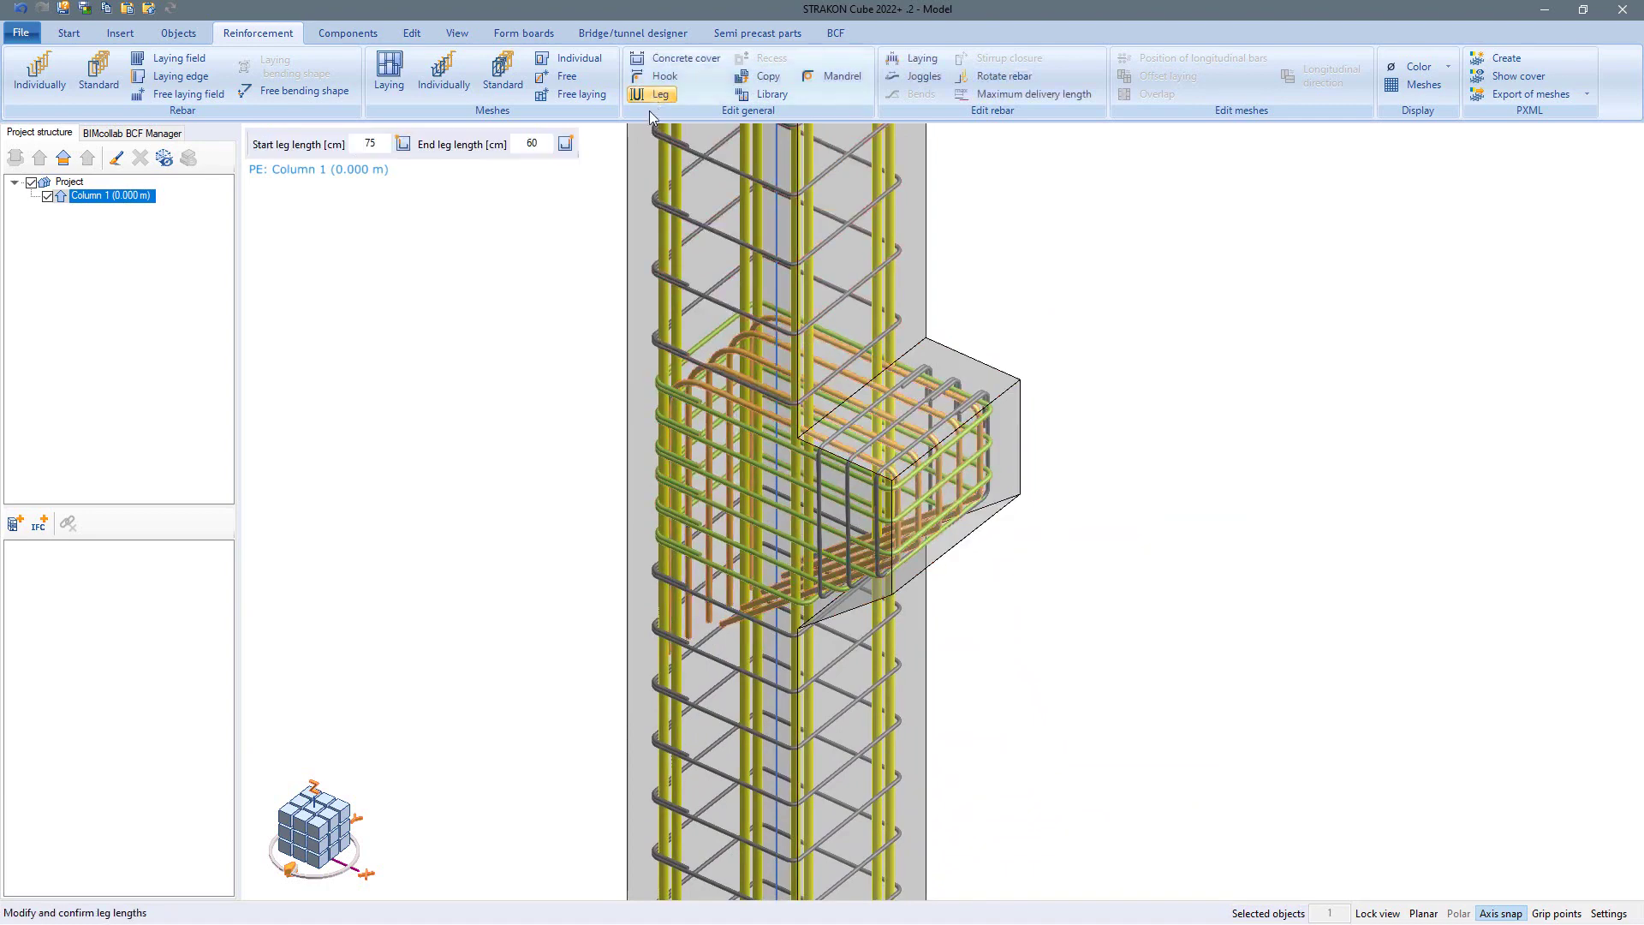
pyautogui.click(372, 143)
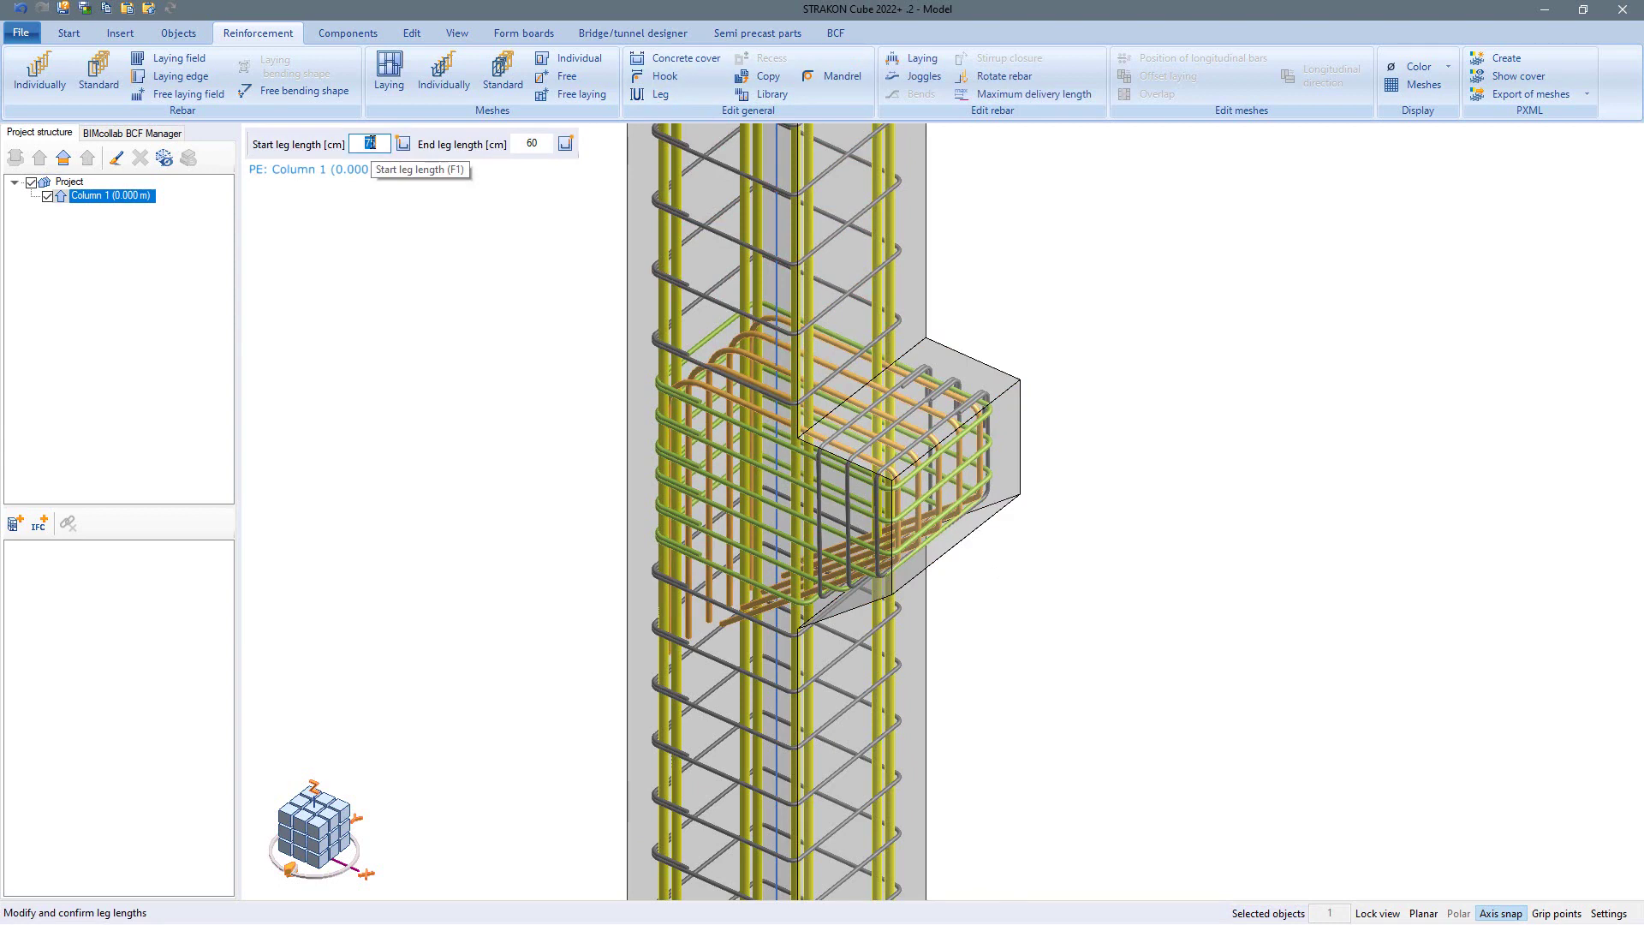
pyautogui.press('Return')
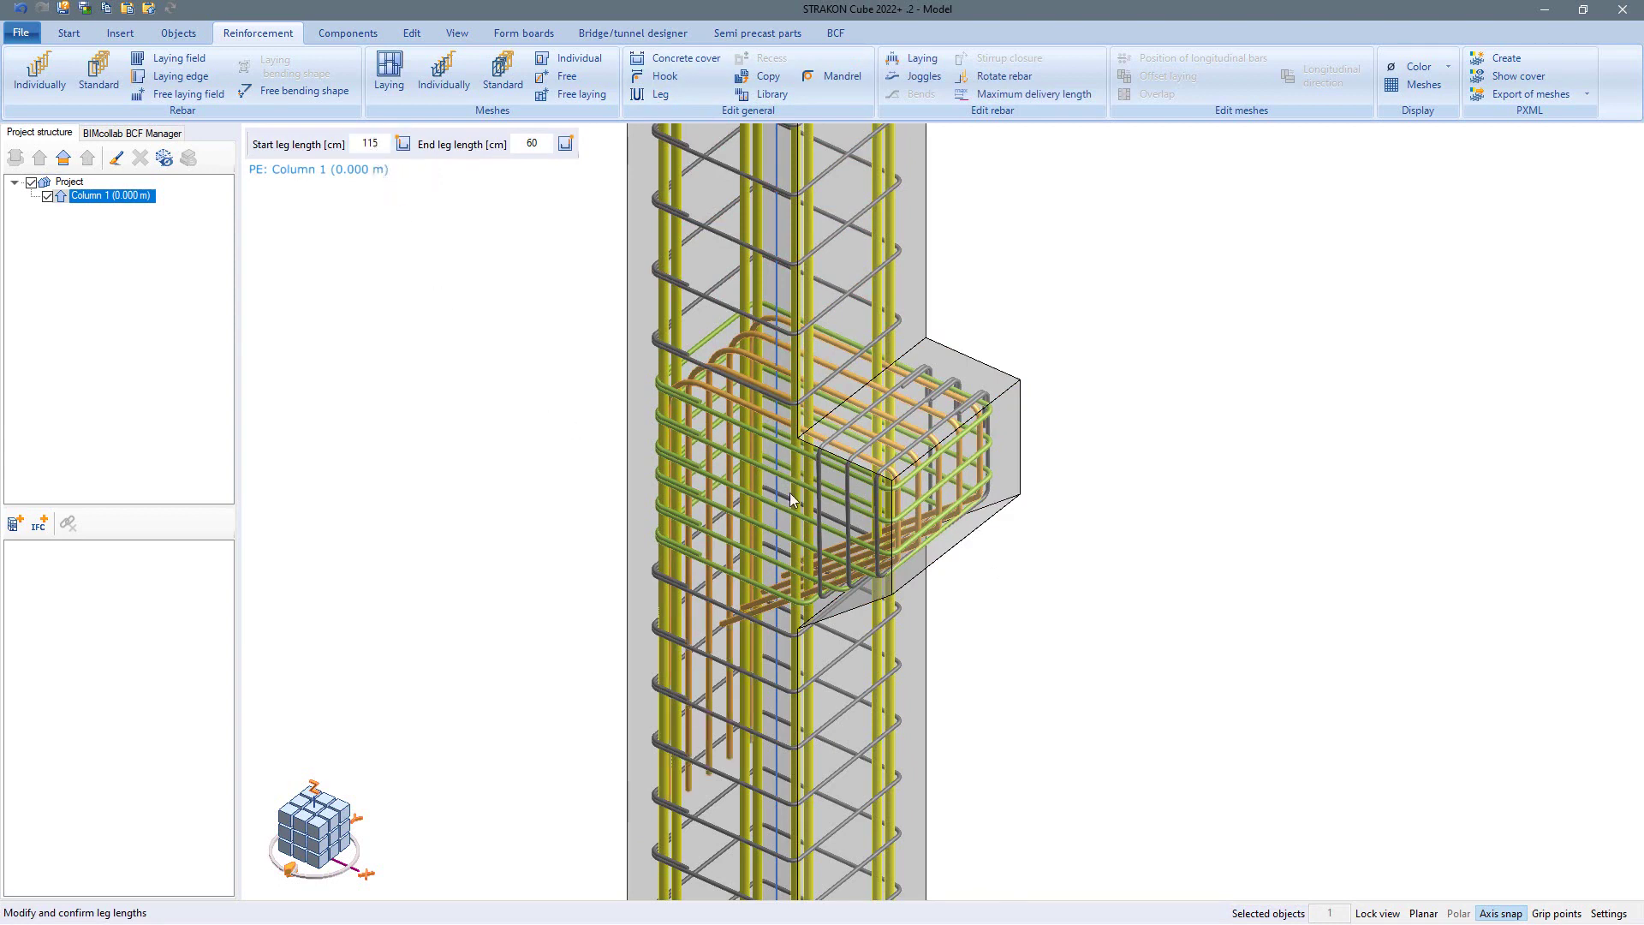
pyautogui.click(1078, 576)
pyautogui.press('Escape')
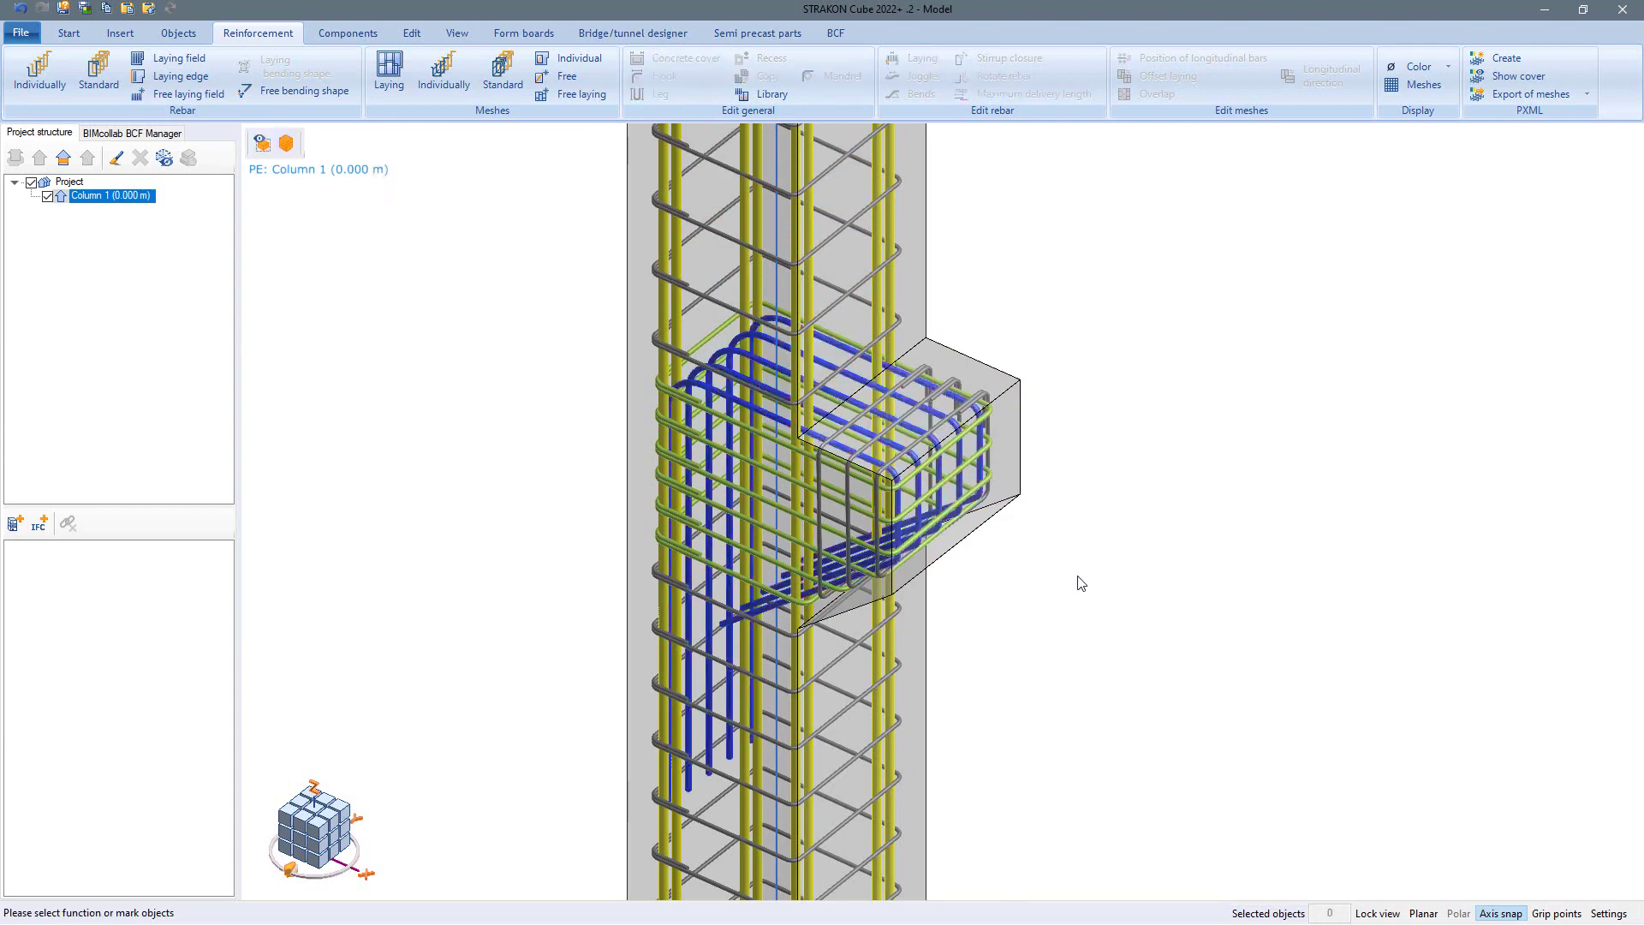
# Save the footing's rebars and meshes to the reinforcement library as Foundation, referenced to a corner of the footing's top surface.
pyautogui.scroll(-3, 1078, 577)
pyautogui.moveTo(1068, 735); pyautogui.dragTo(1026, 283, button='middle')
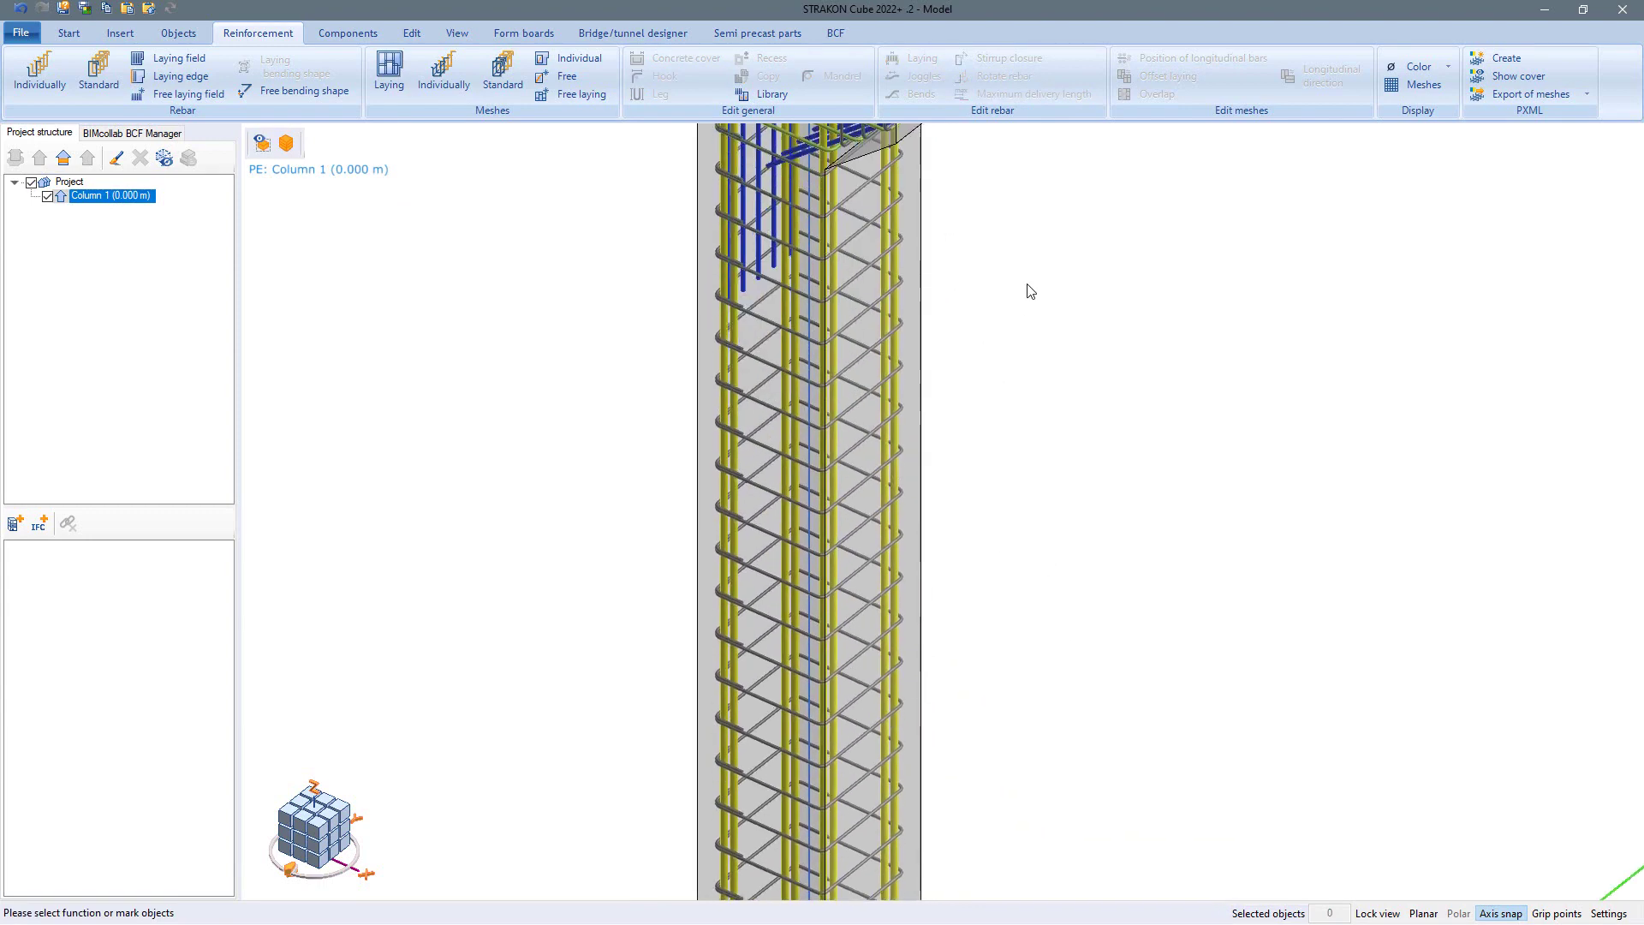
pyautogui.moveTo(1005, 598); pyautogui.dragTo(1068, 169, button='middle')
pyautogui.scroll(-2, 1052, 420)
pyautogui.moveTo(1086, 430); pyautogui.dragTo(1058, 263, button='middle')
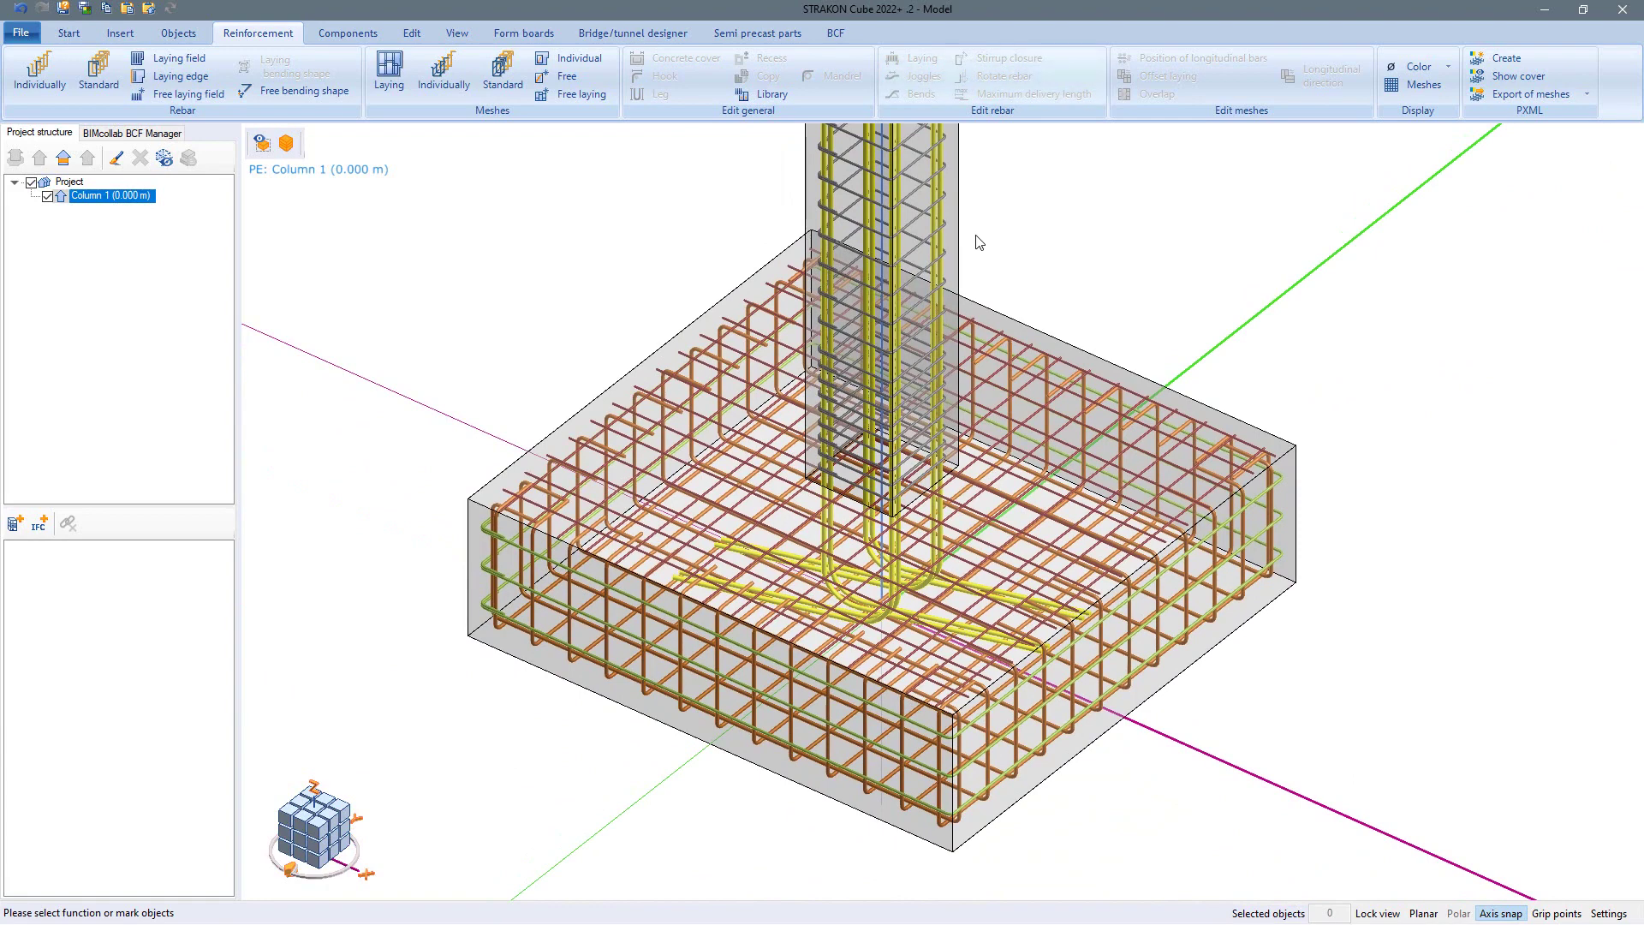
pyautogui.click(766, 94)
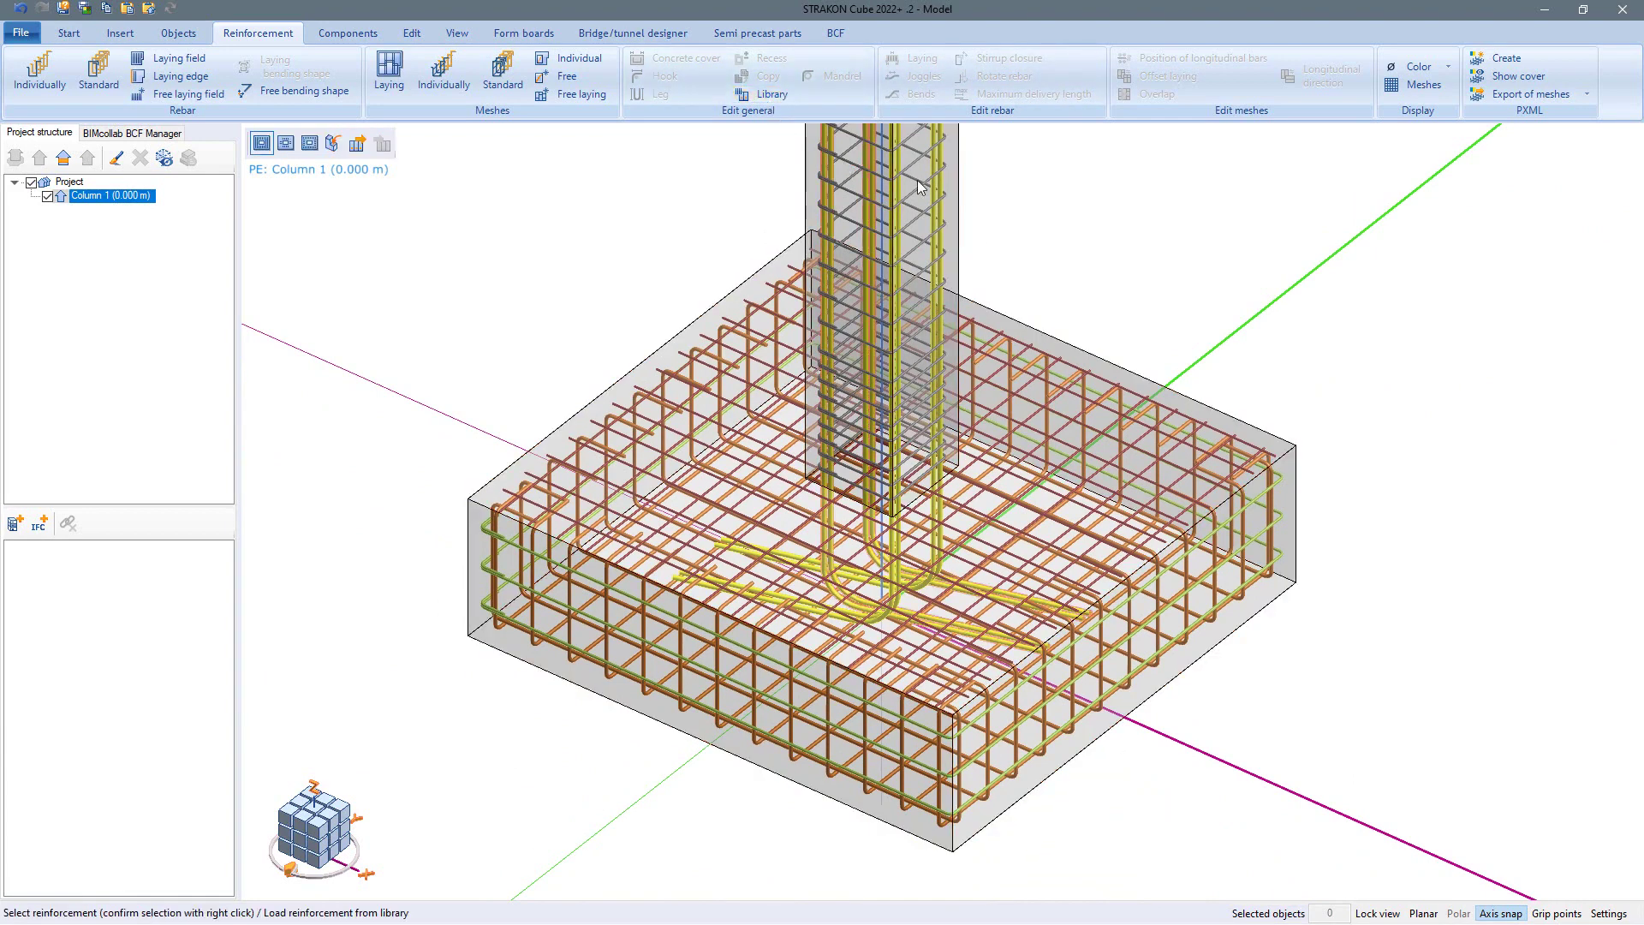
pyautogui.moveTo(1370, 210); pyautogui.dragTo(392, 880)
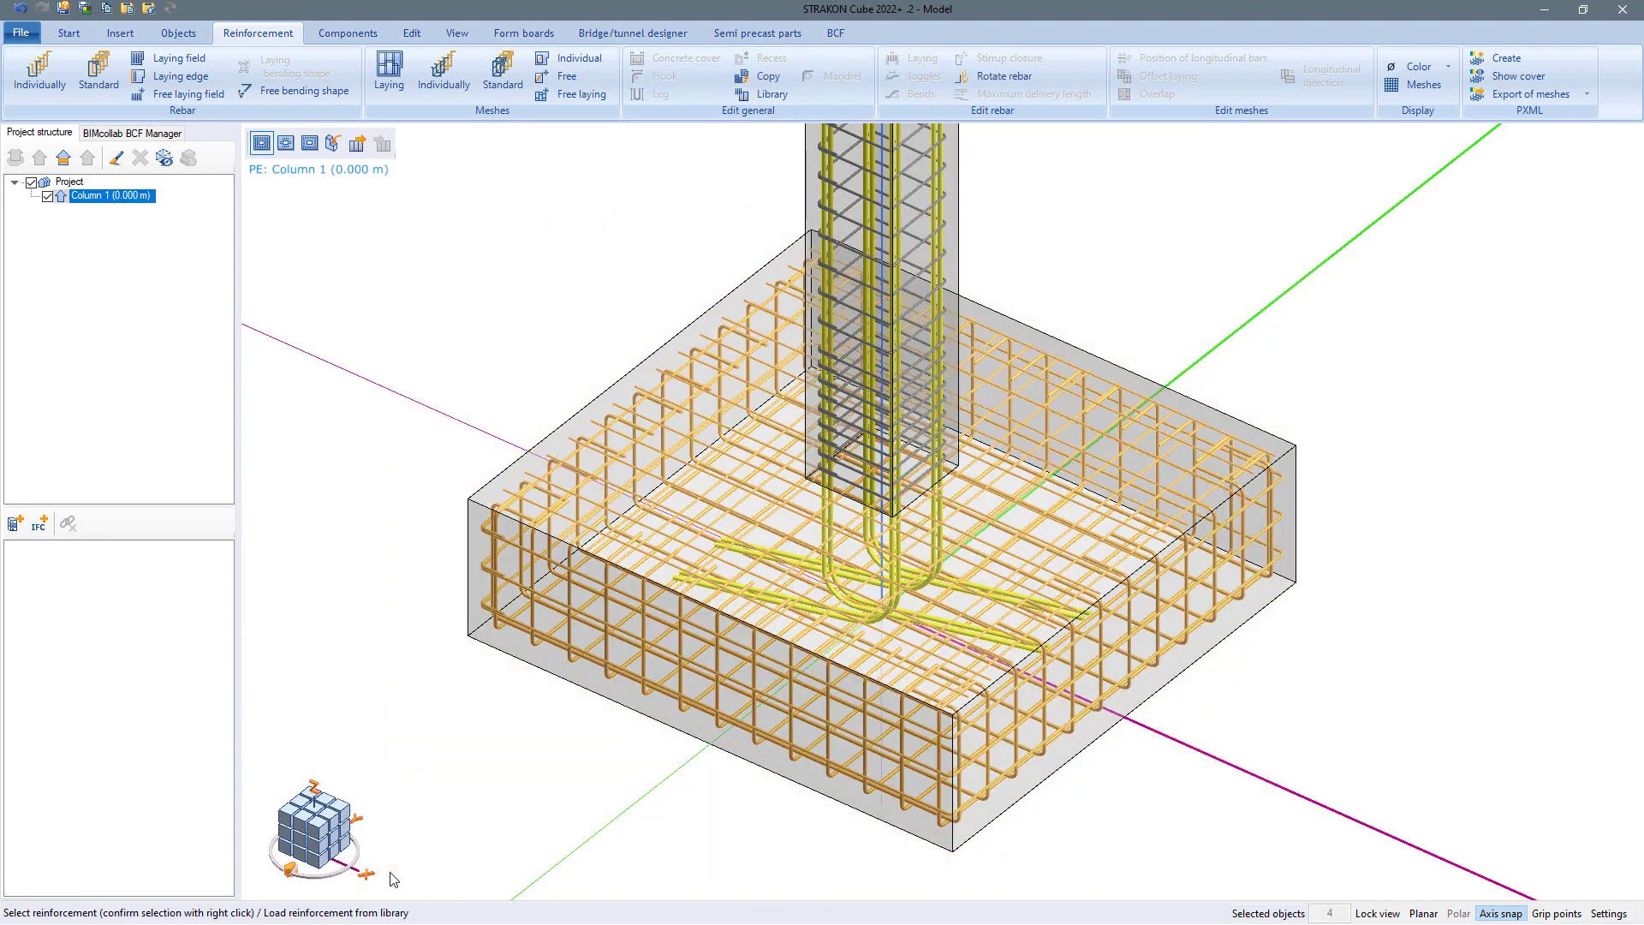
pyautogui.rightClick(529, 546)
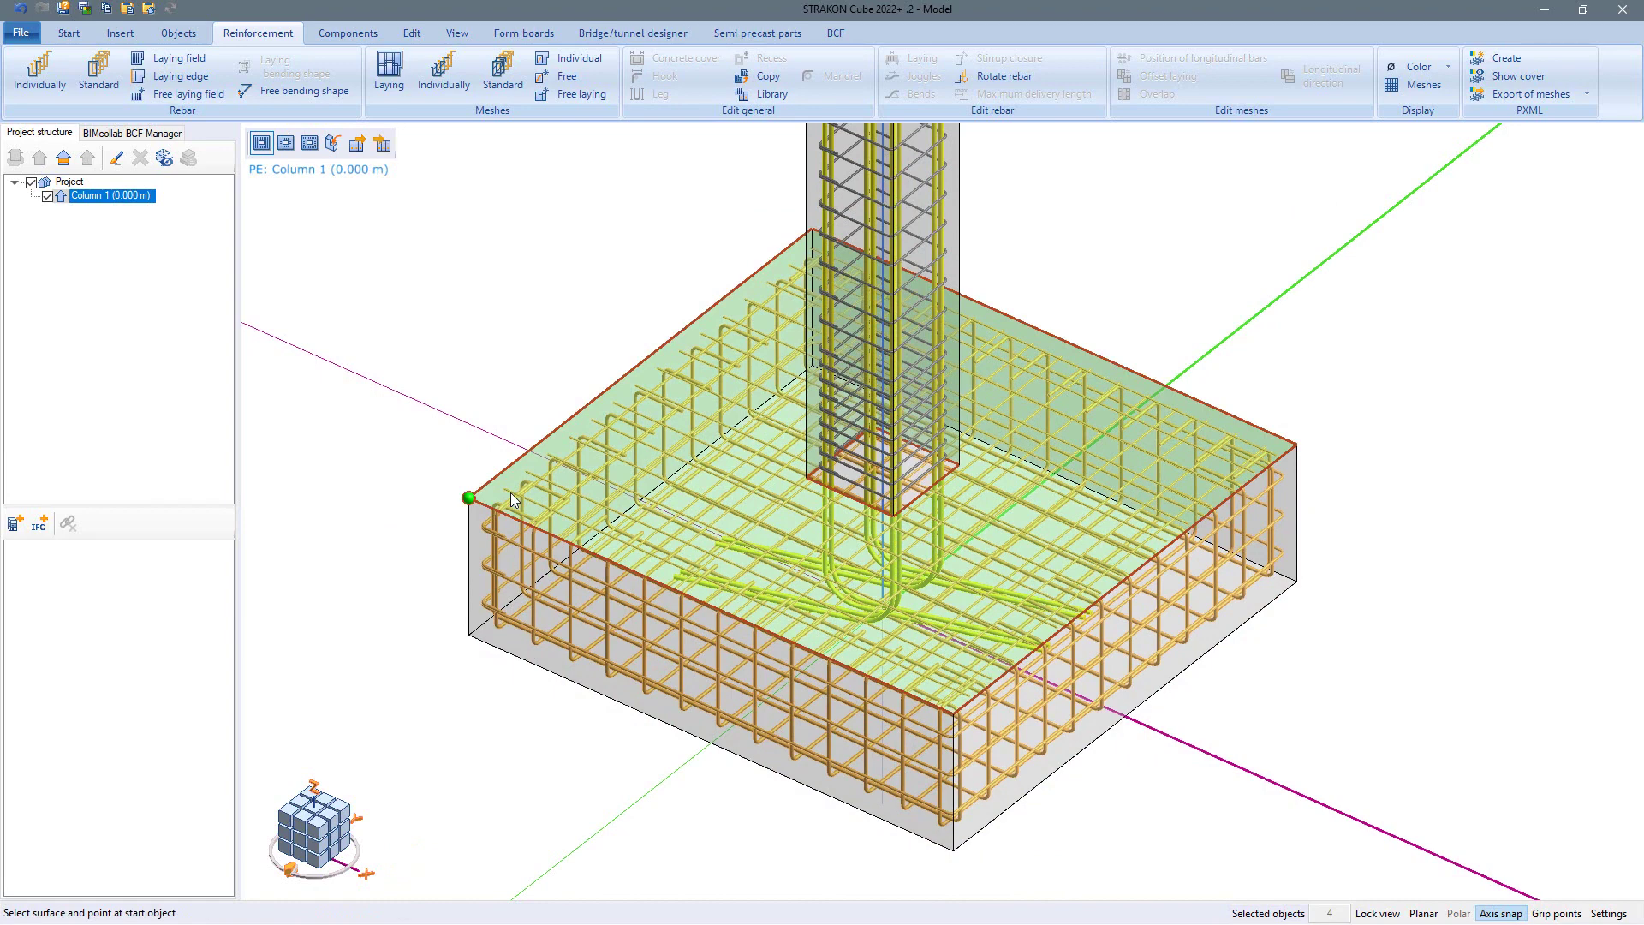
pyautogui.click(382, 144)
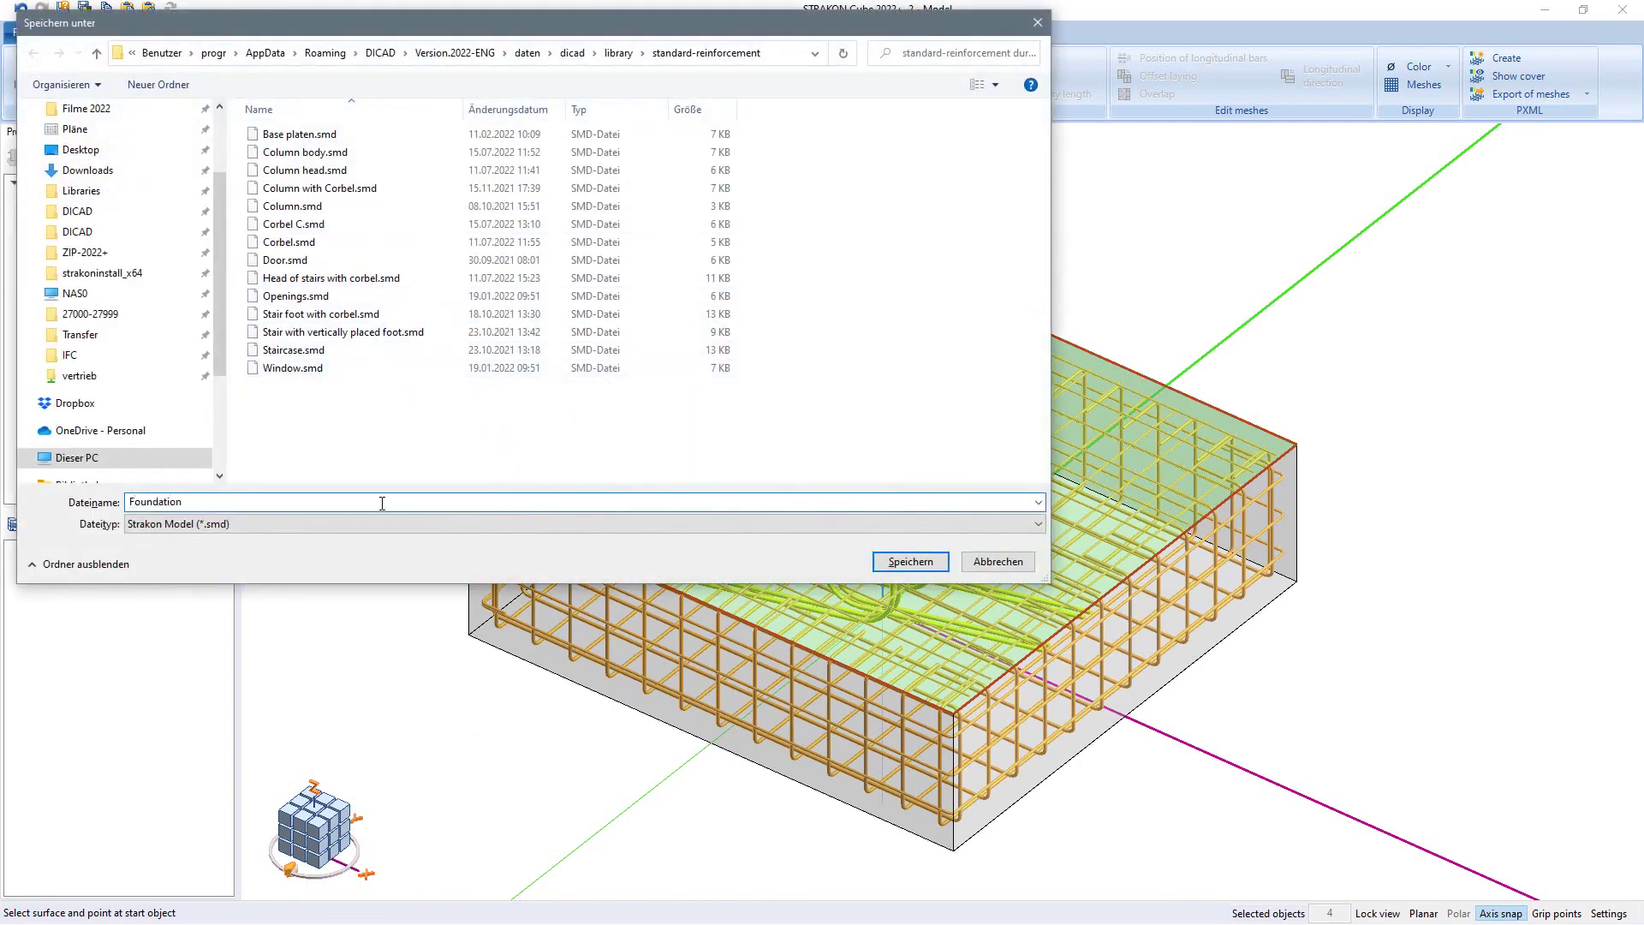
pyautogui.write('Foundation')
pyautogui.press('Return')
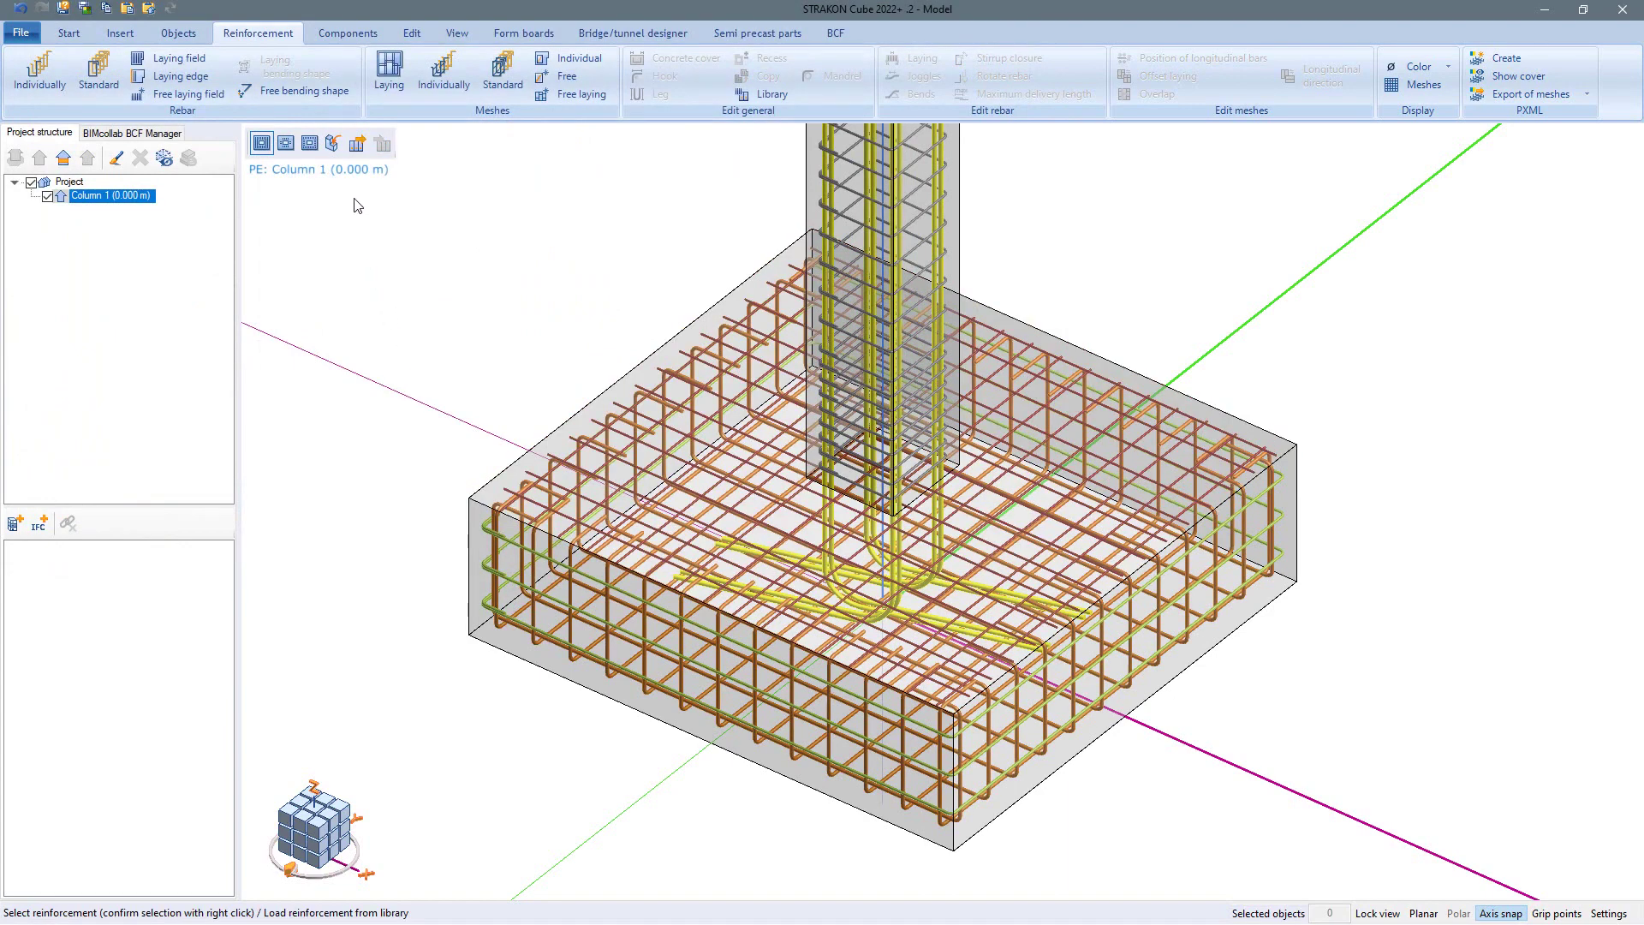
# Refresh the reinforcement library's list and preview the Foundation entry.
pyautogui.click(357, 143)
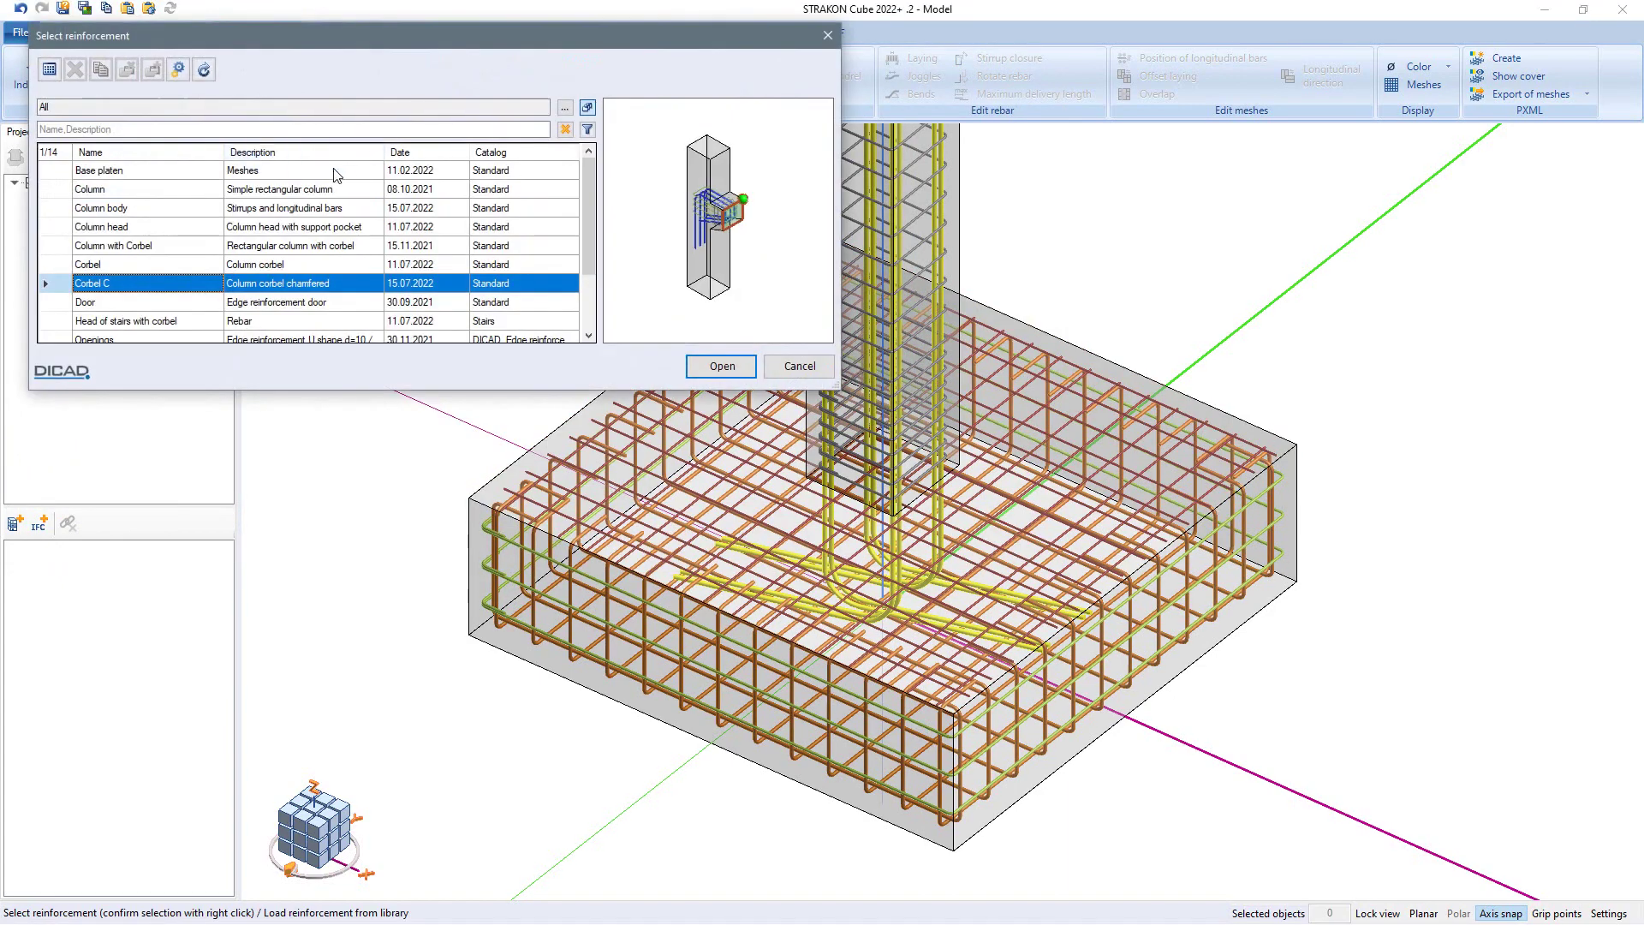
pyautogui.click(204, 70)
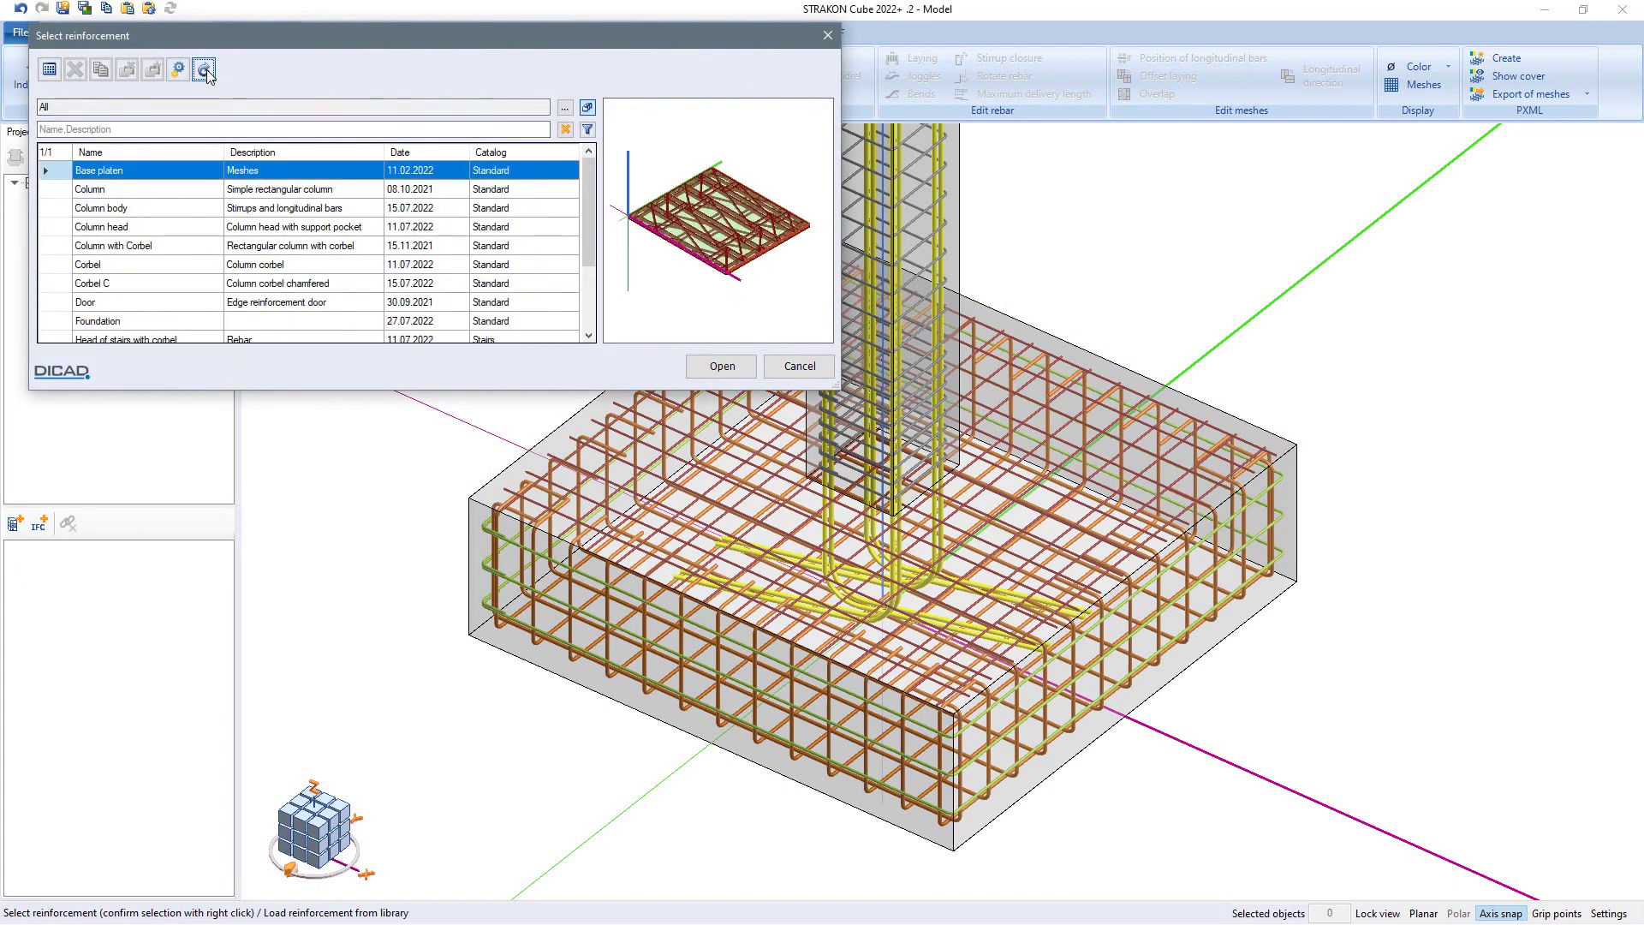
pyautogui.click(118, 324)
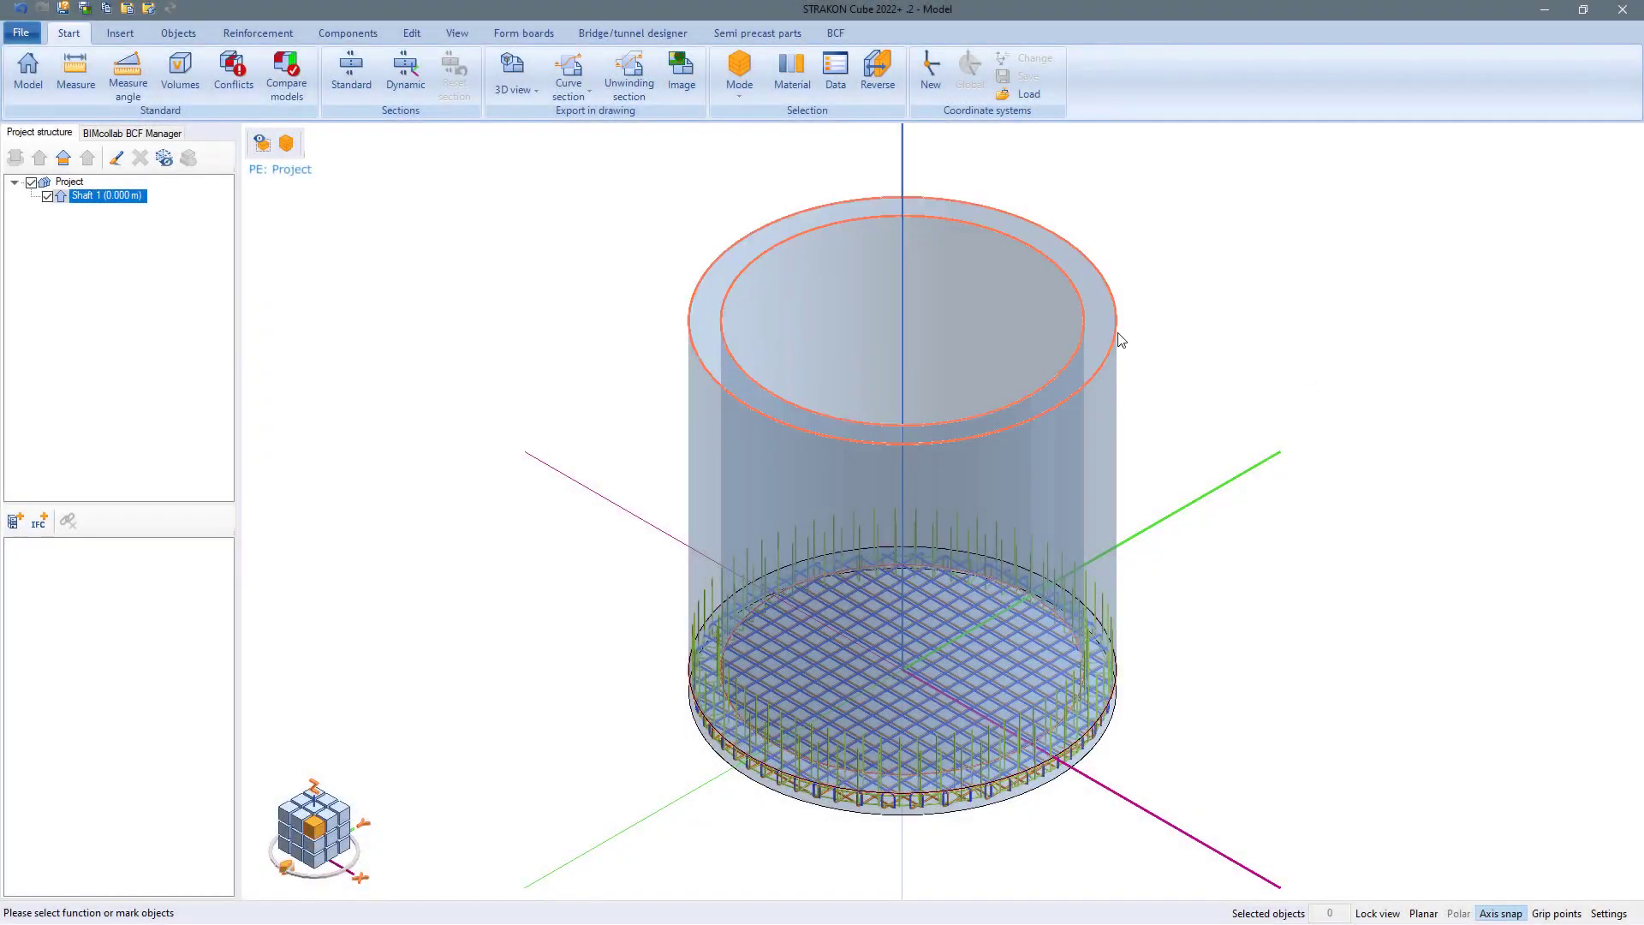
# Hide the shaft's cylindrical wall to expose the reinforced circular base slab.
pyautogui.press('h')
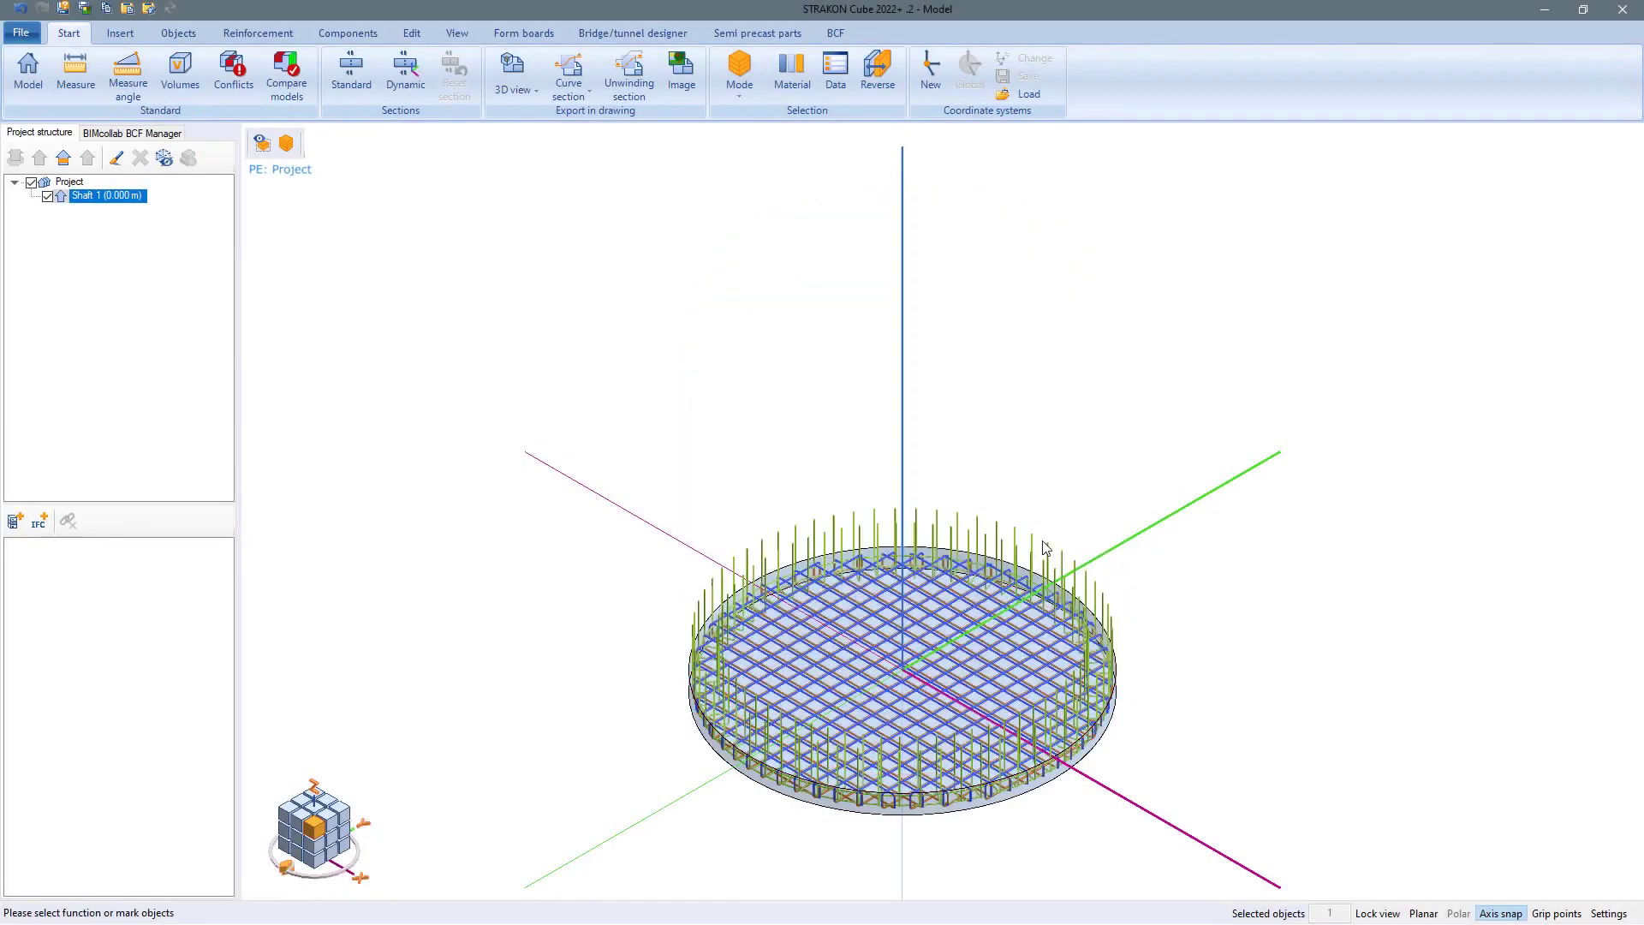
pyautogui.scroll(7, 930, 722)
pyautogui.moveTo(937, 670); pyautogui.dragTo(996, 590, button='middle')
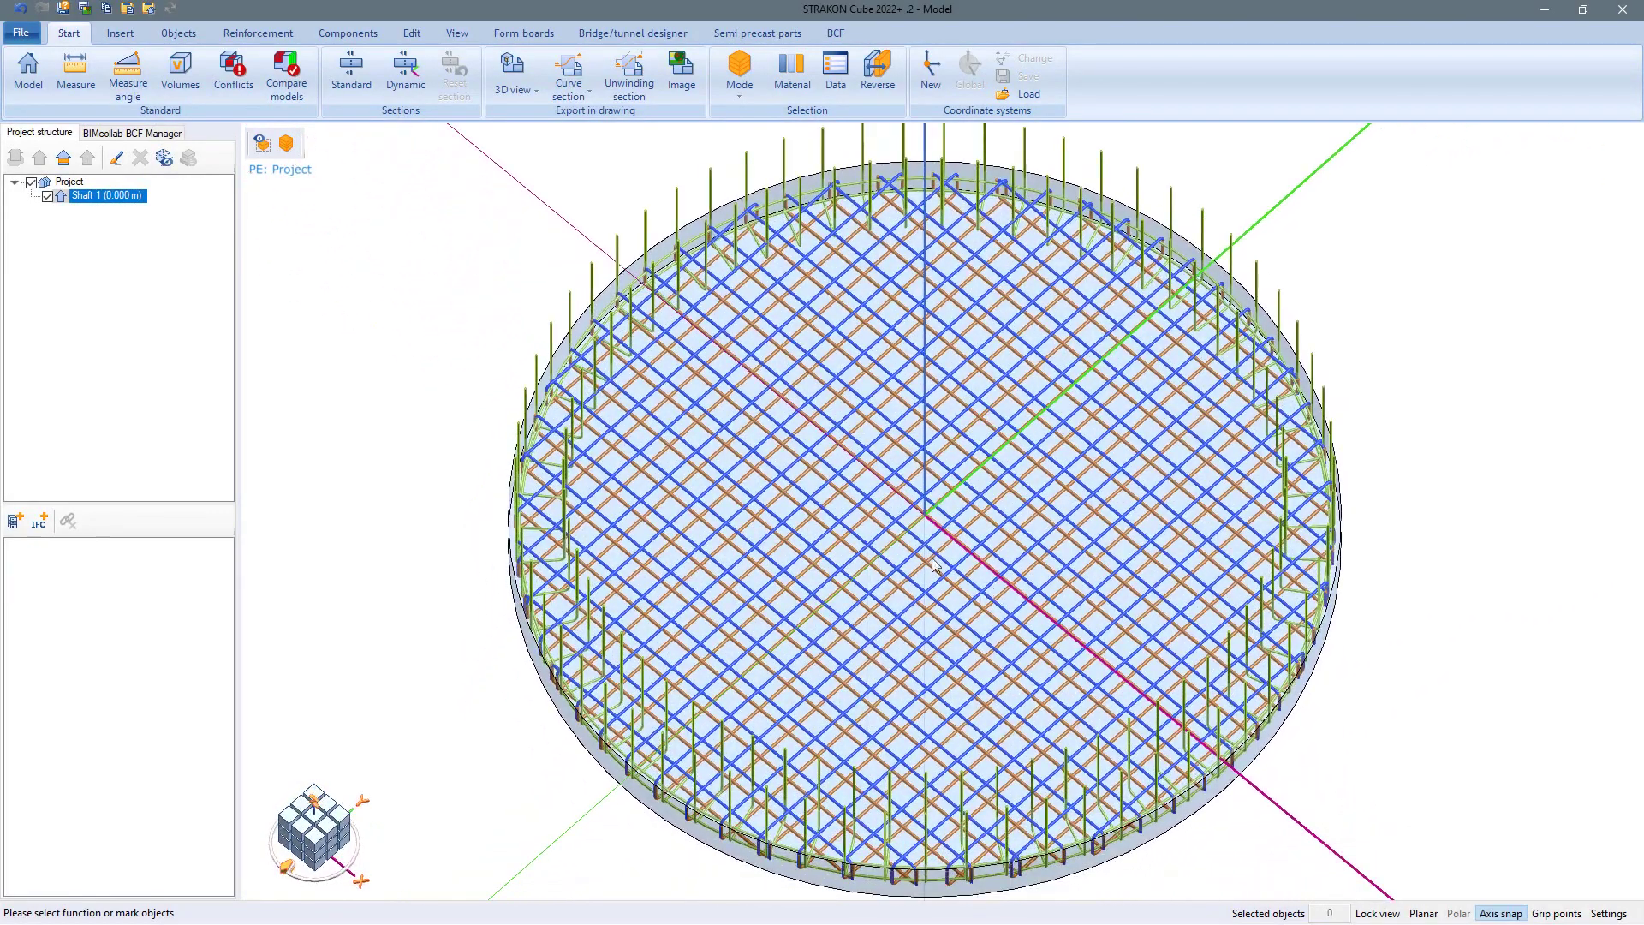
# Load the Pump sump Flex-Part from the library and save its model file as Pump sump.smd in the standard-flex-parts folder.
pyautogui.click(120, 33)
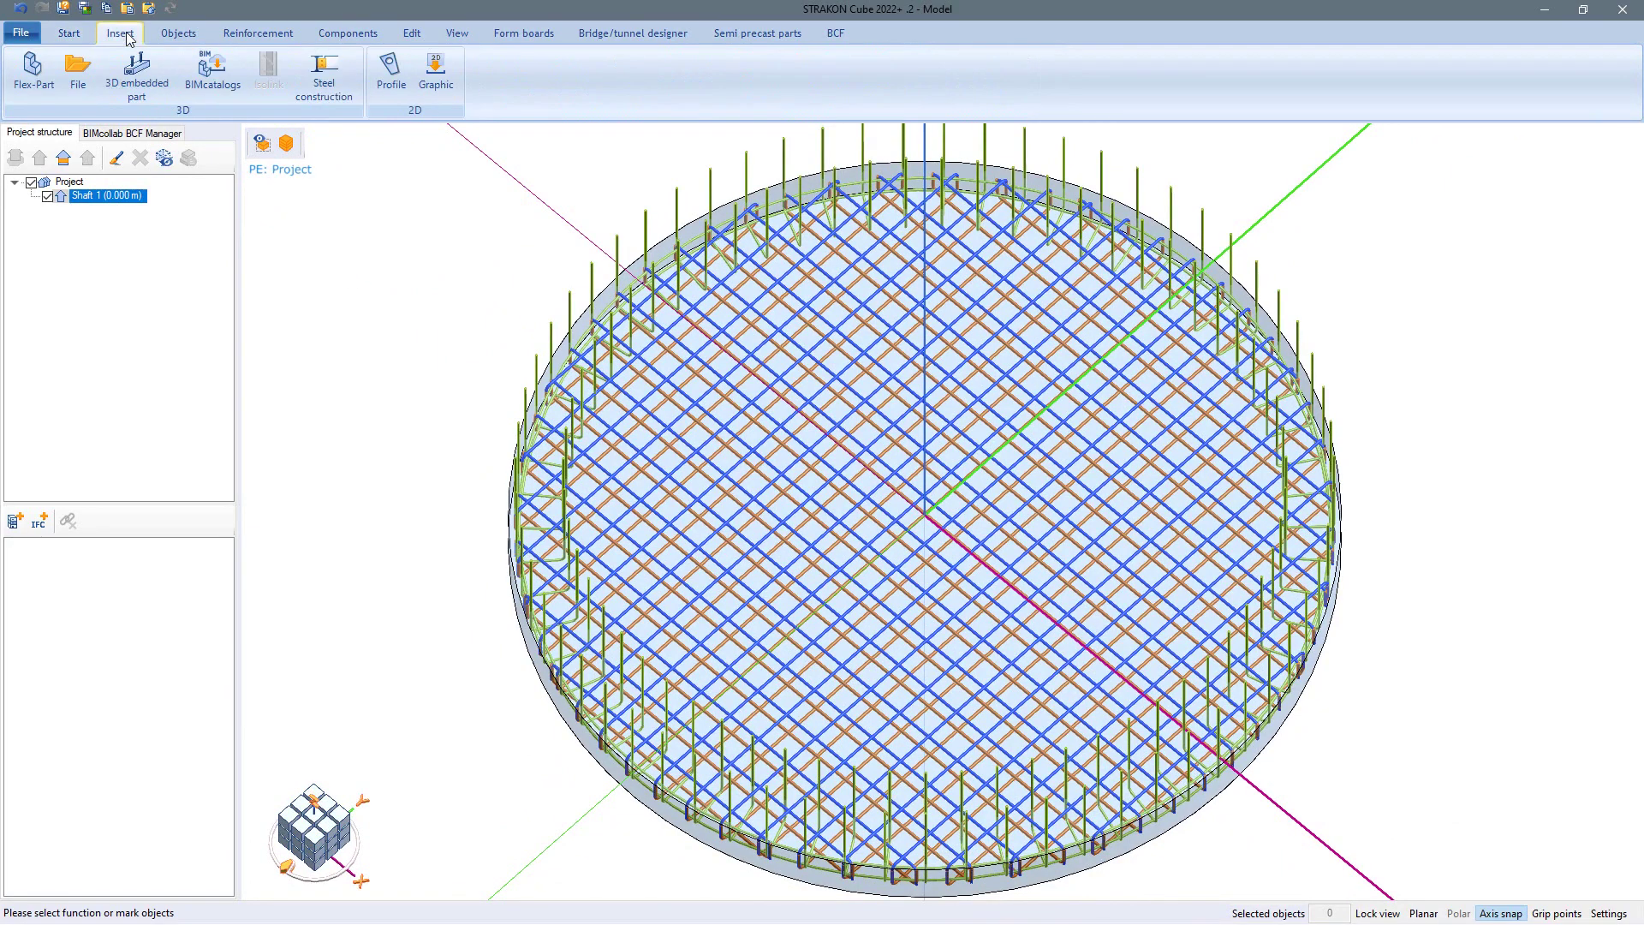
pyautogui.click(39, 79)
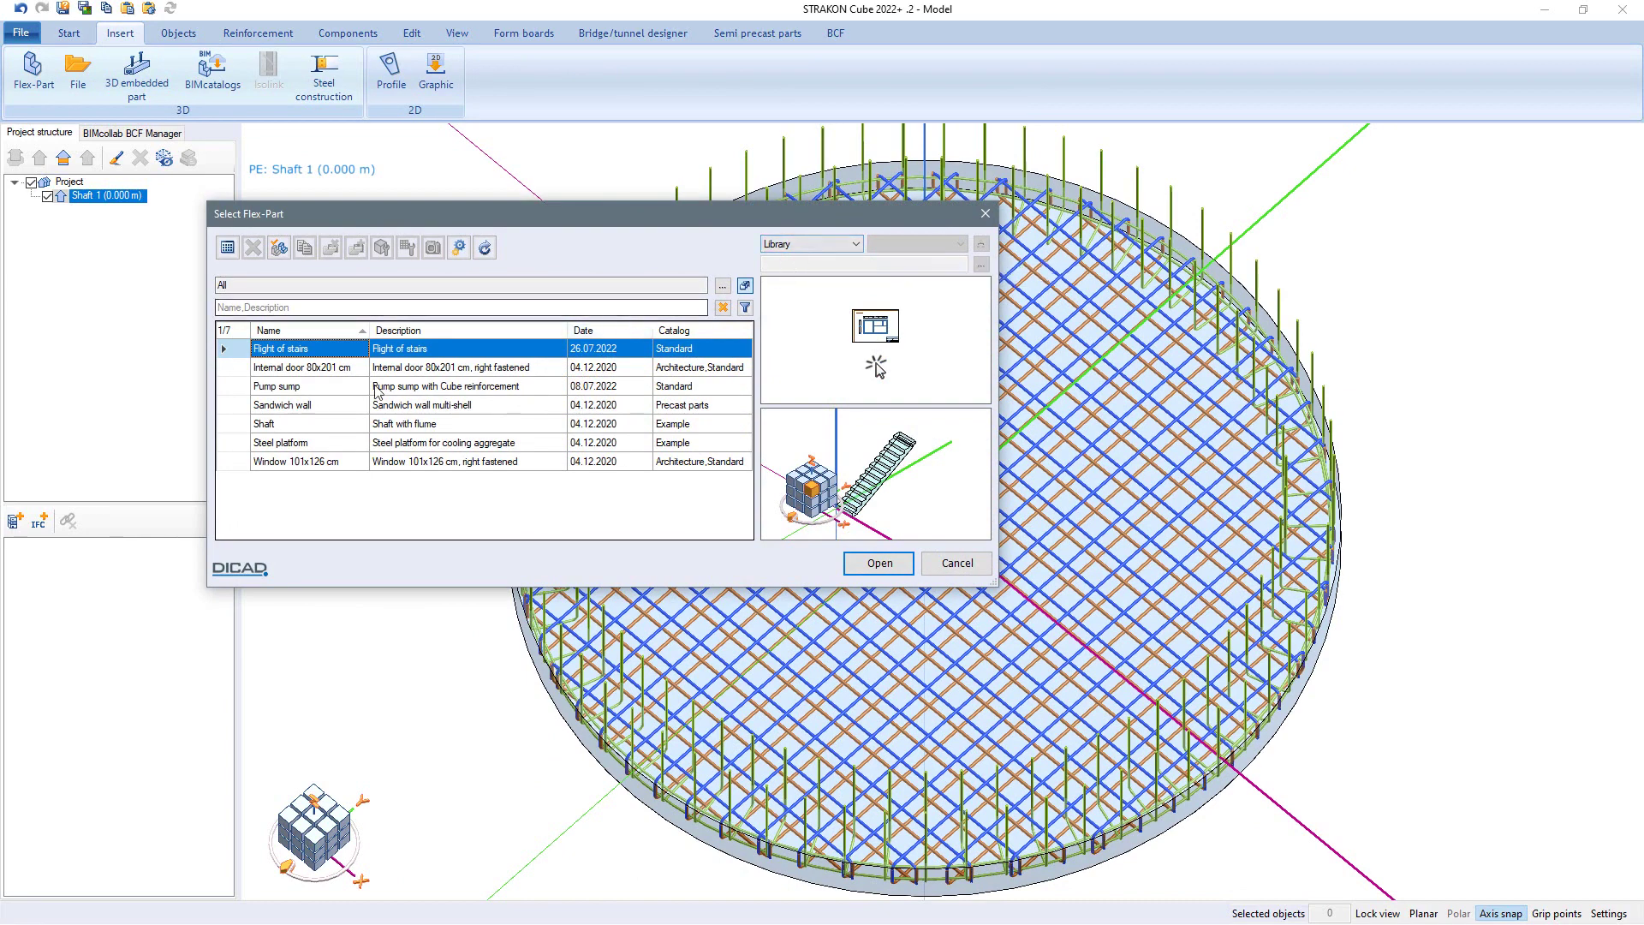
pyautogui.click(351, 387)
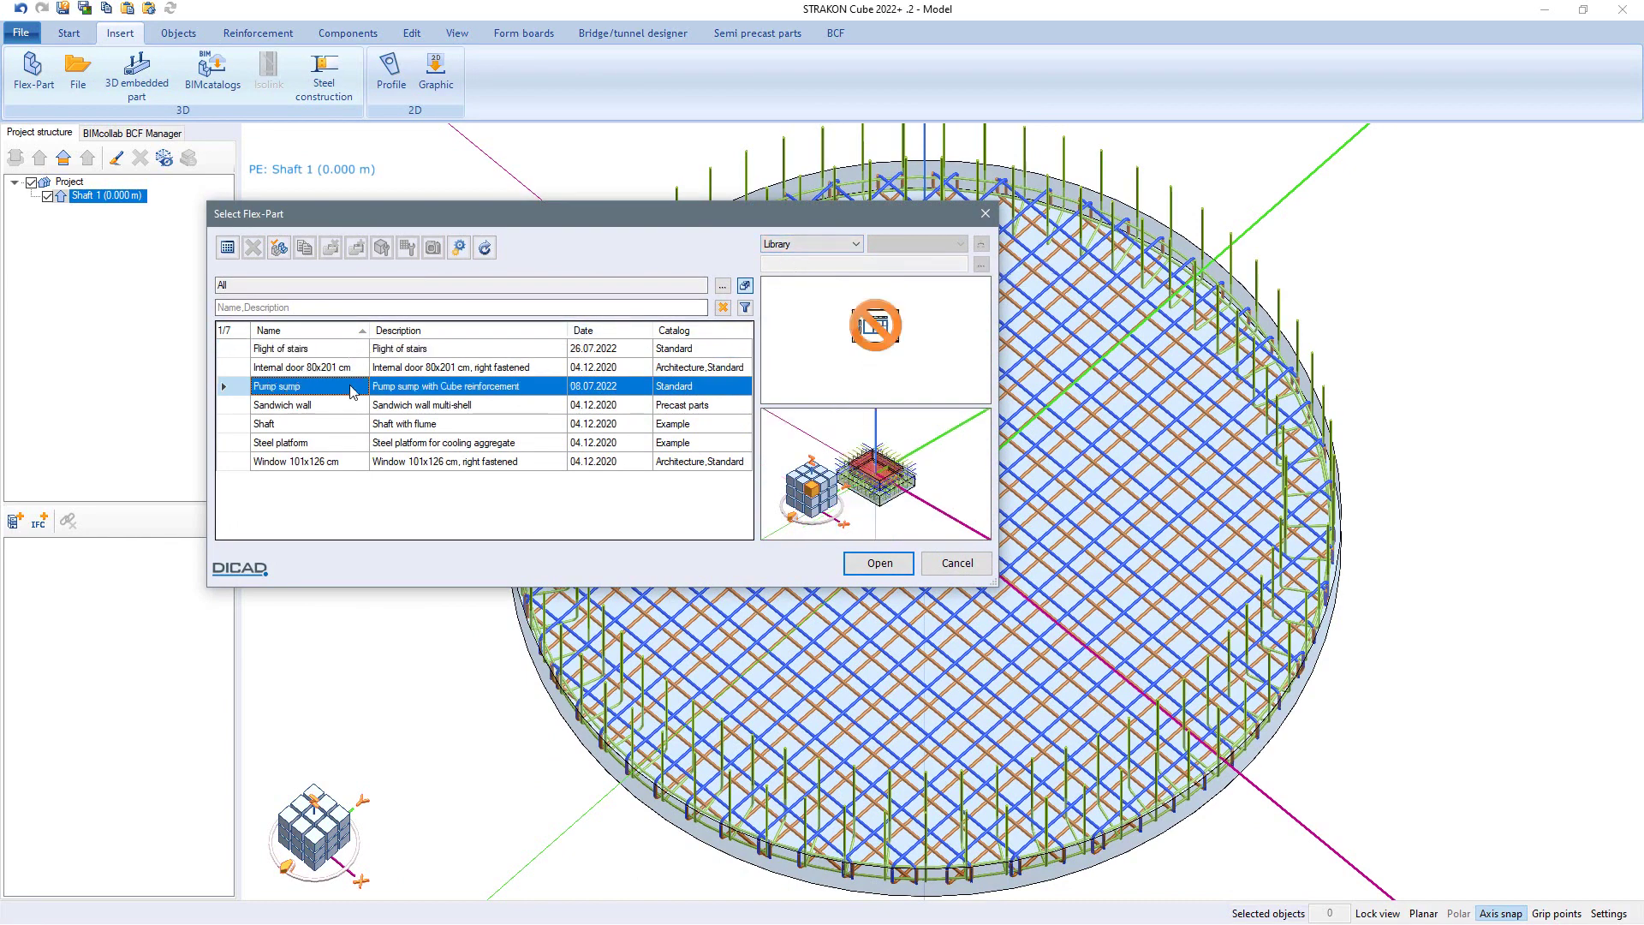
pyautogui.doubleClick(352, 390)
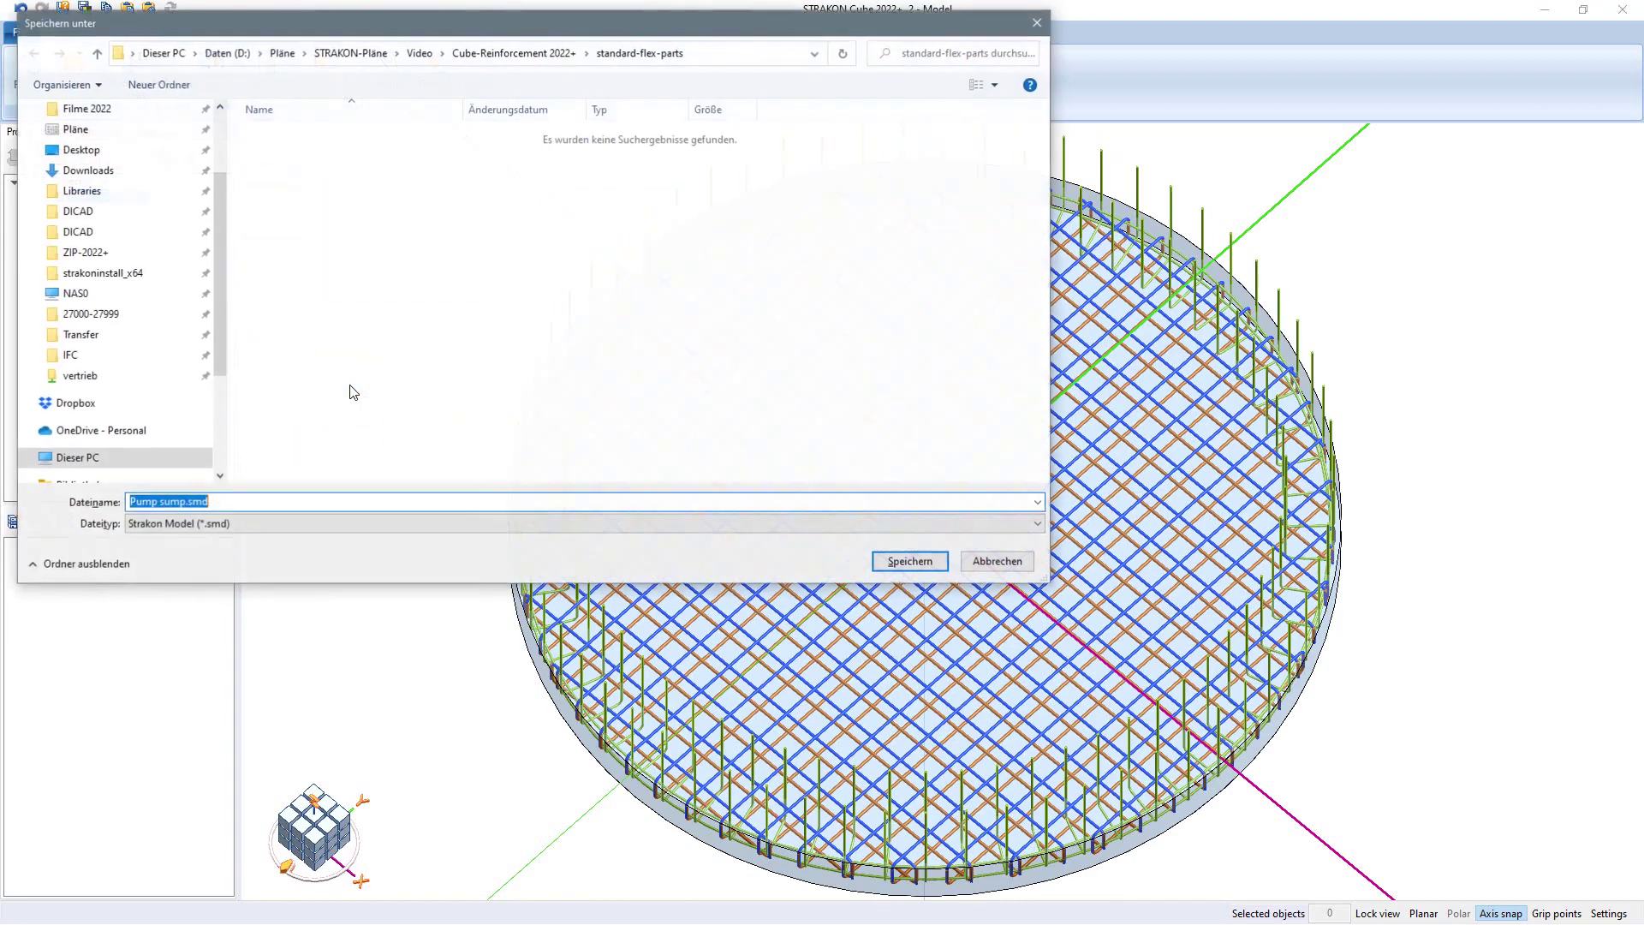
pyautogui.click(910, 561)
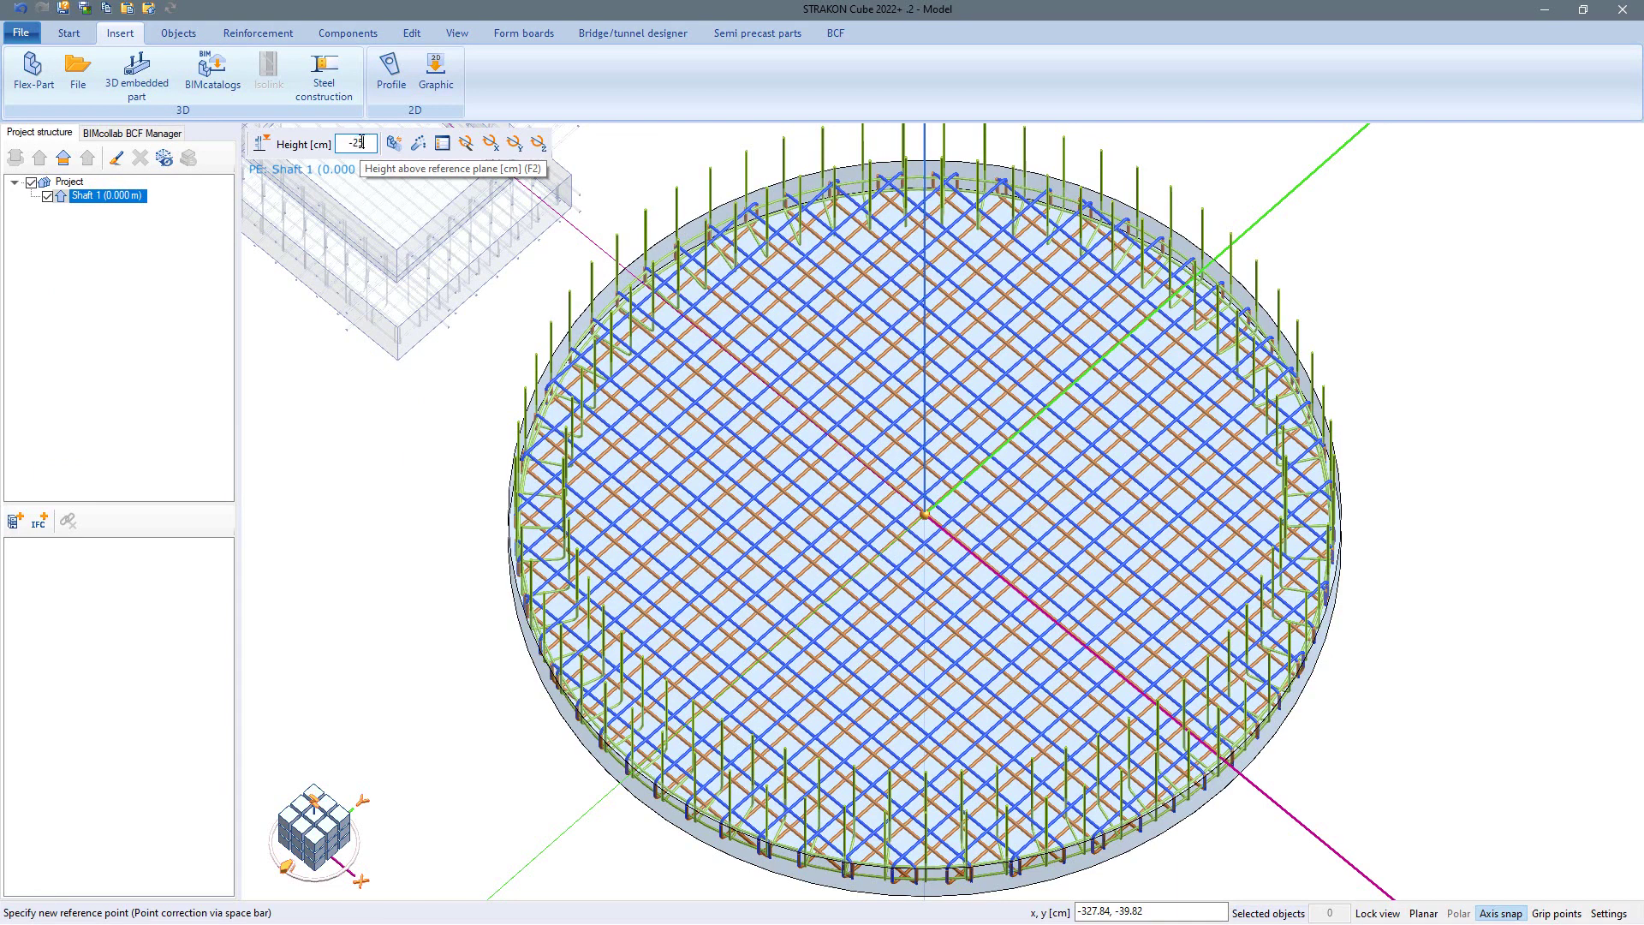
# Insert the pump sump as a displacement object at the centre of the base slab, at a height of -25 cm.
pyautogui.click(442, 143)
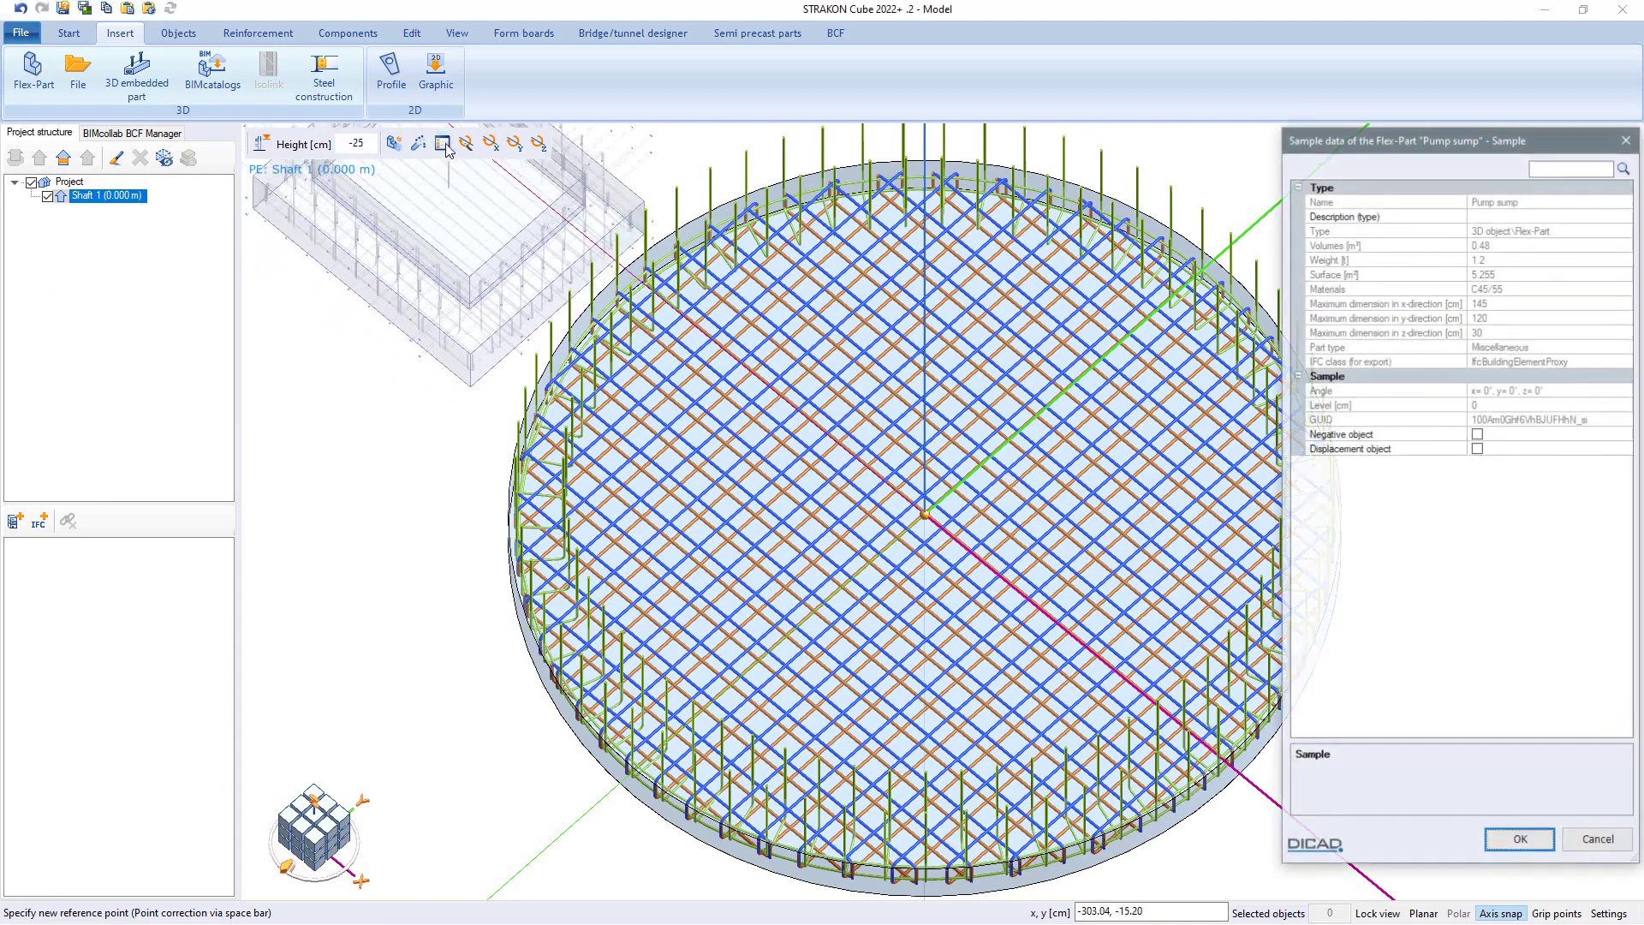
pyautogui.click(1478, 449)
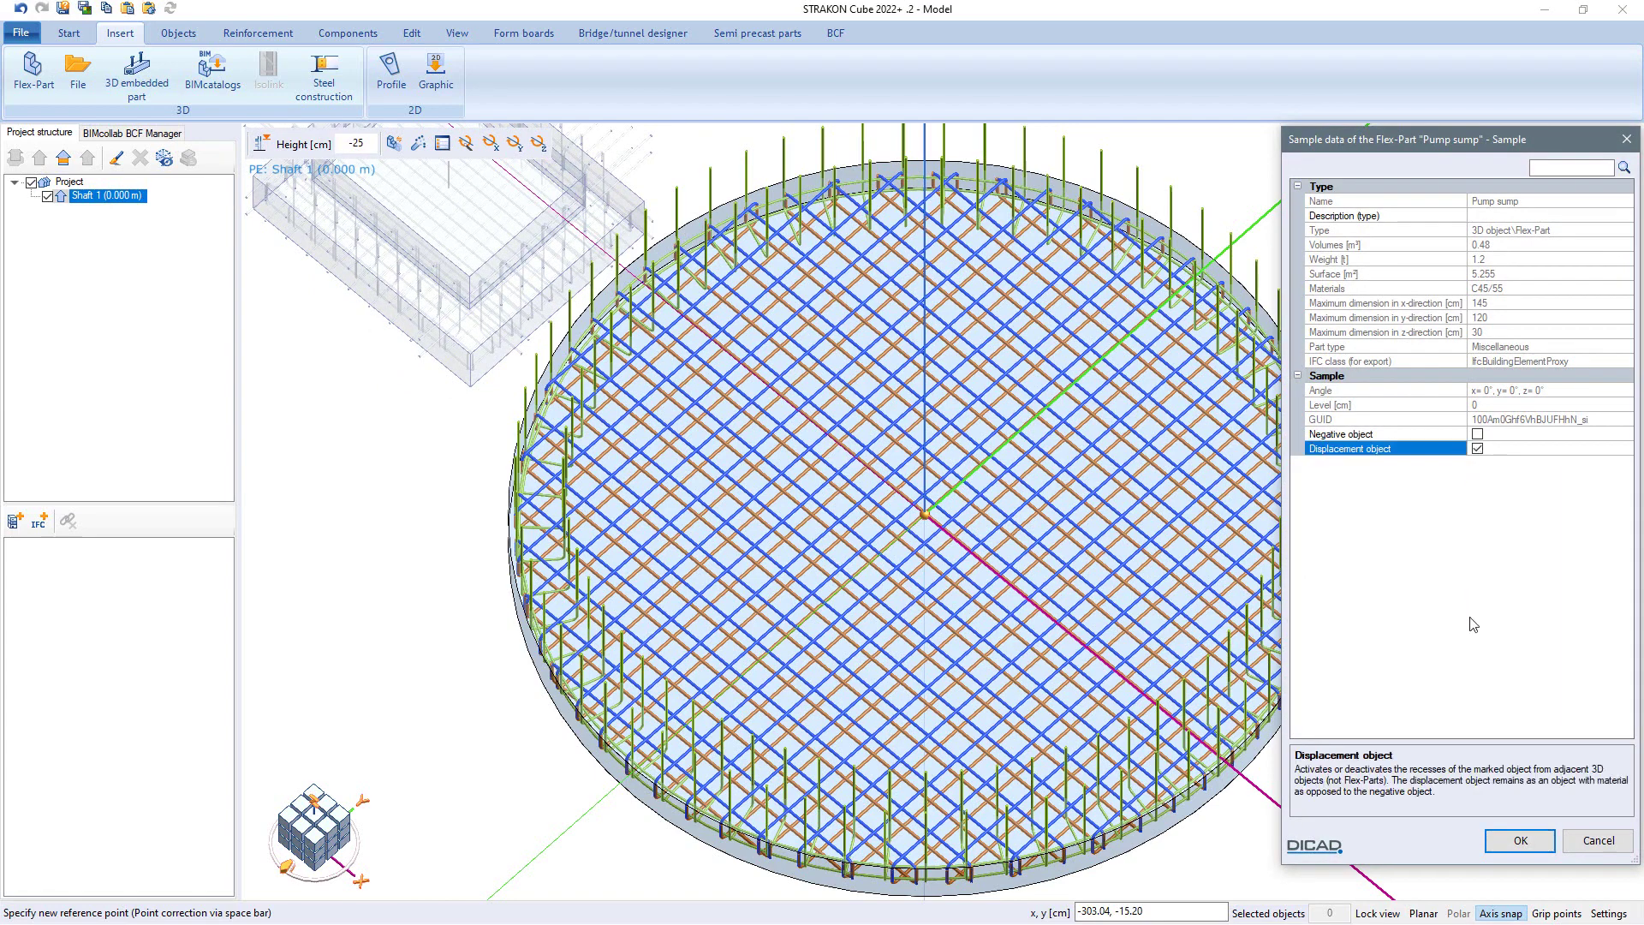
pyautogui.click(1505, 843)
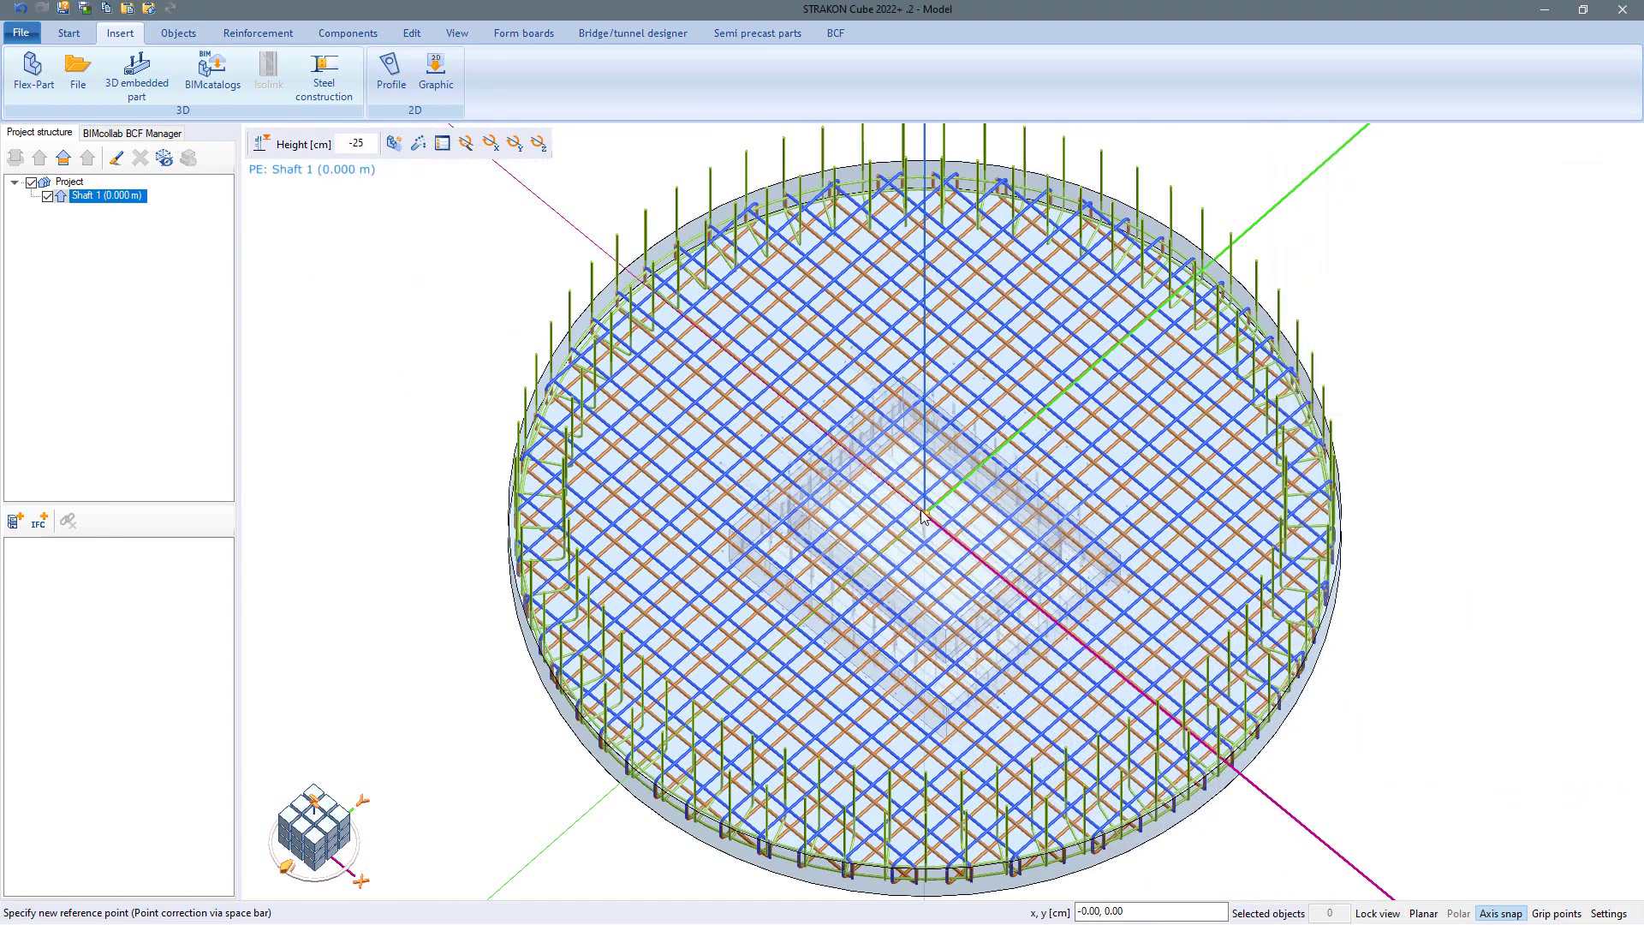
pyautogui.click(926, 515)
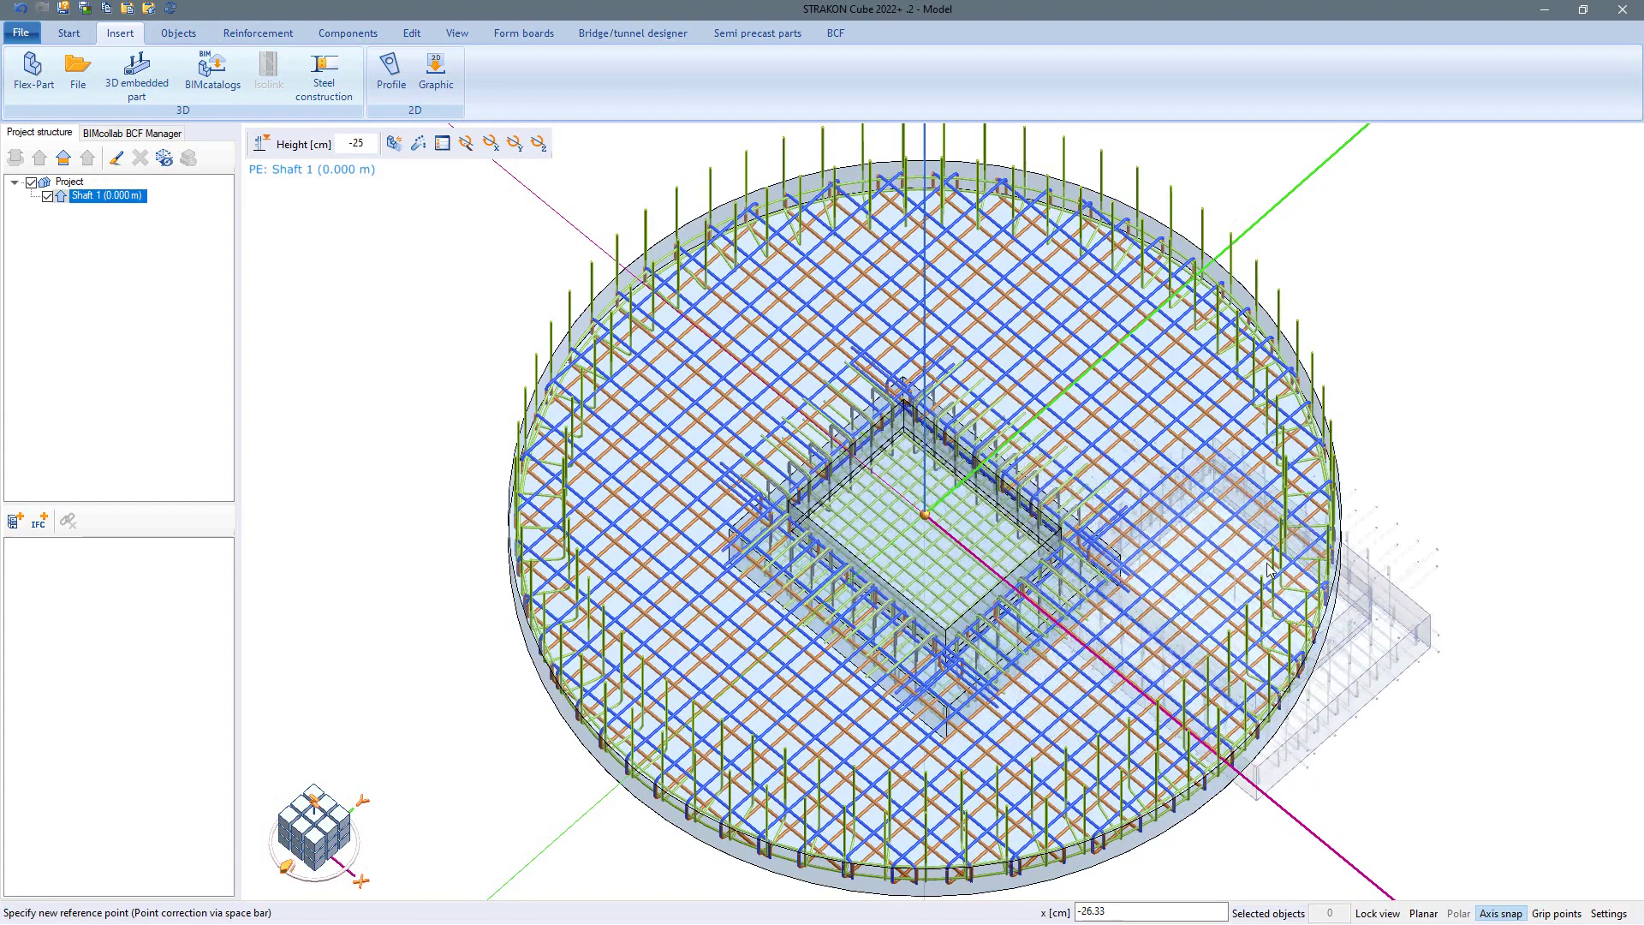
pyautogui.press('Escape')
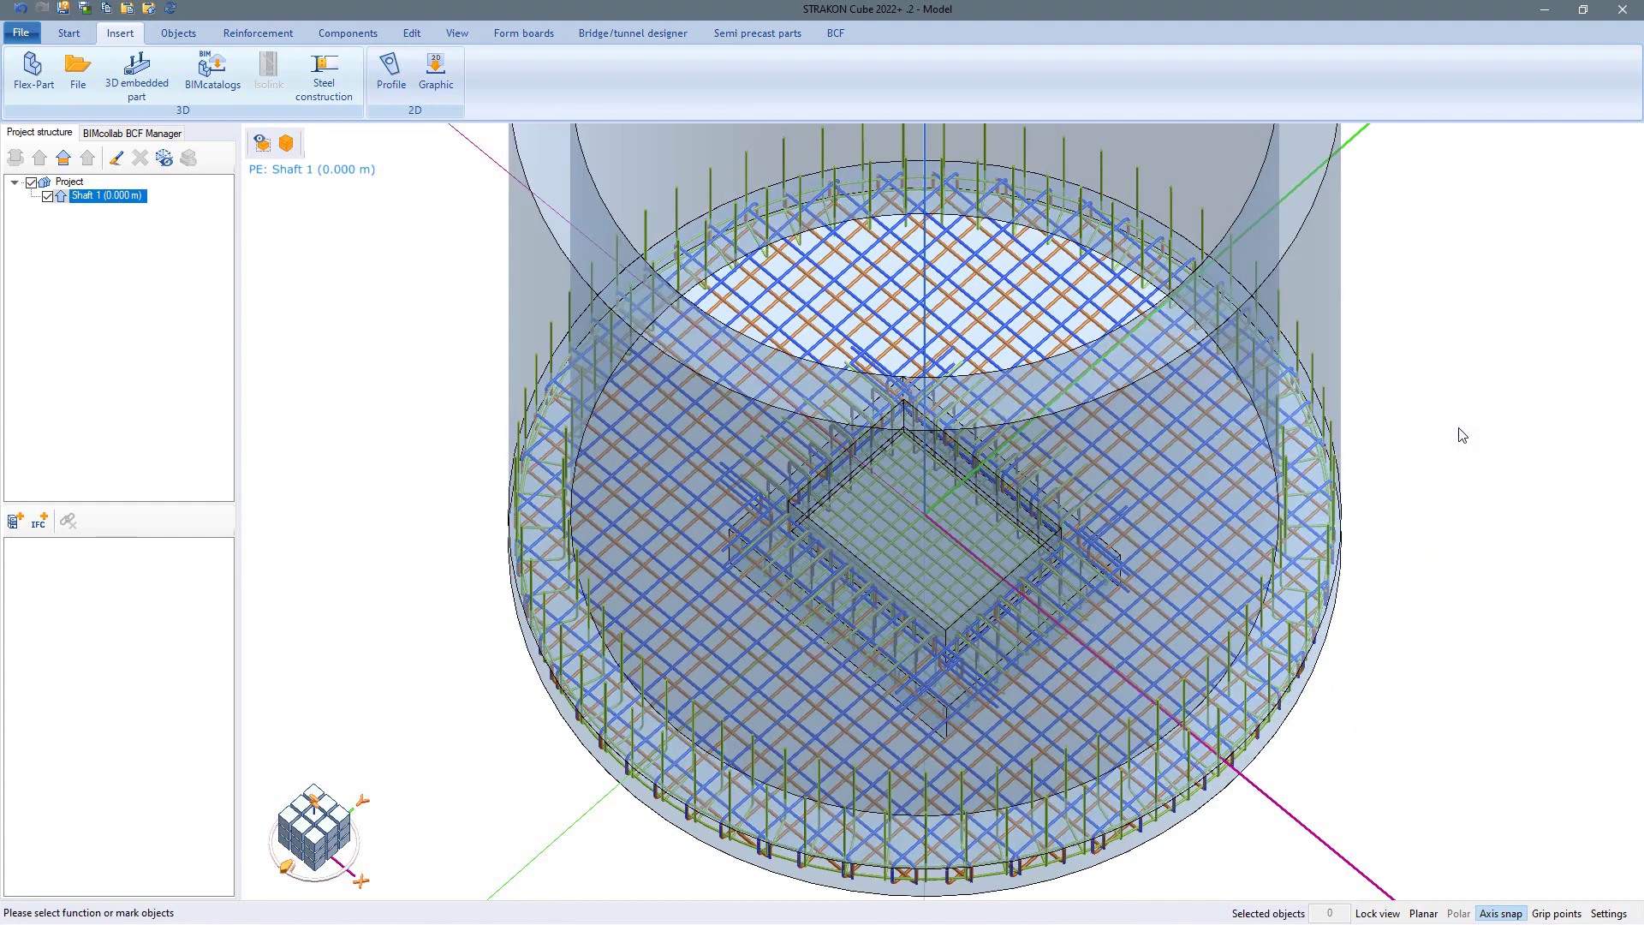
# Create a section through one side of the shaft wall along the x-axis, with its depth and height enclosing the full wall.
pyautogui.press('s')
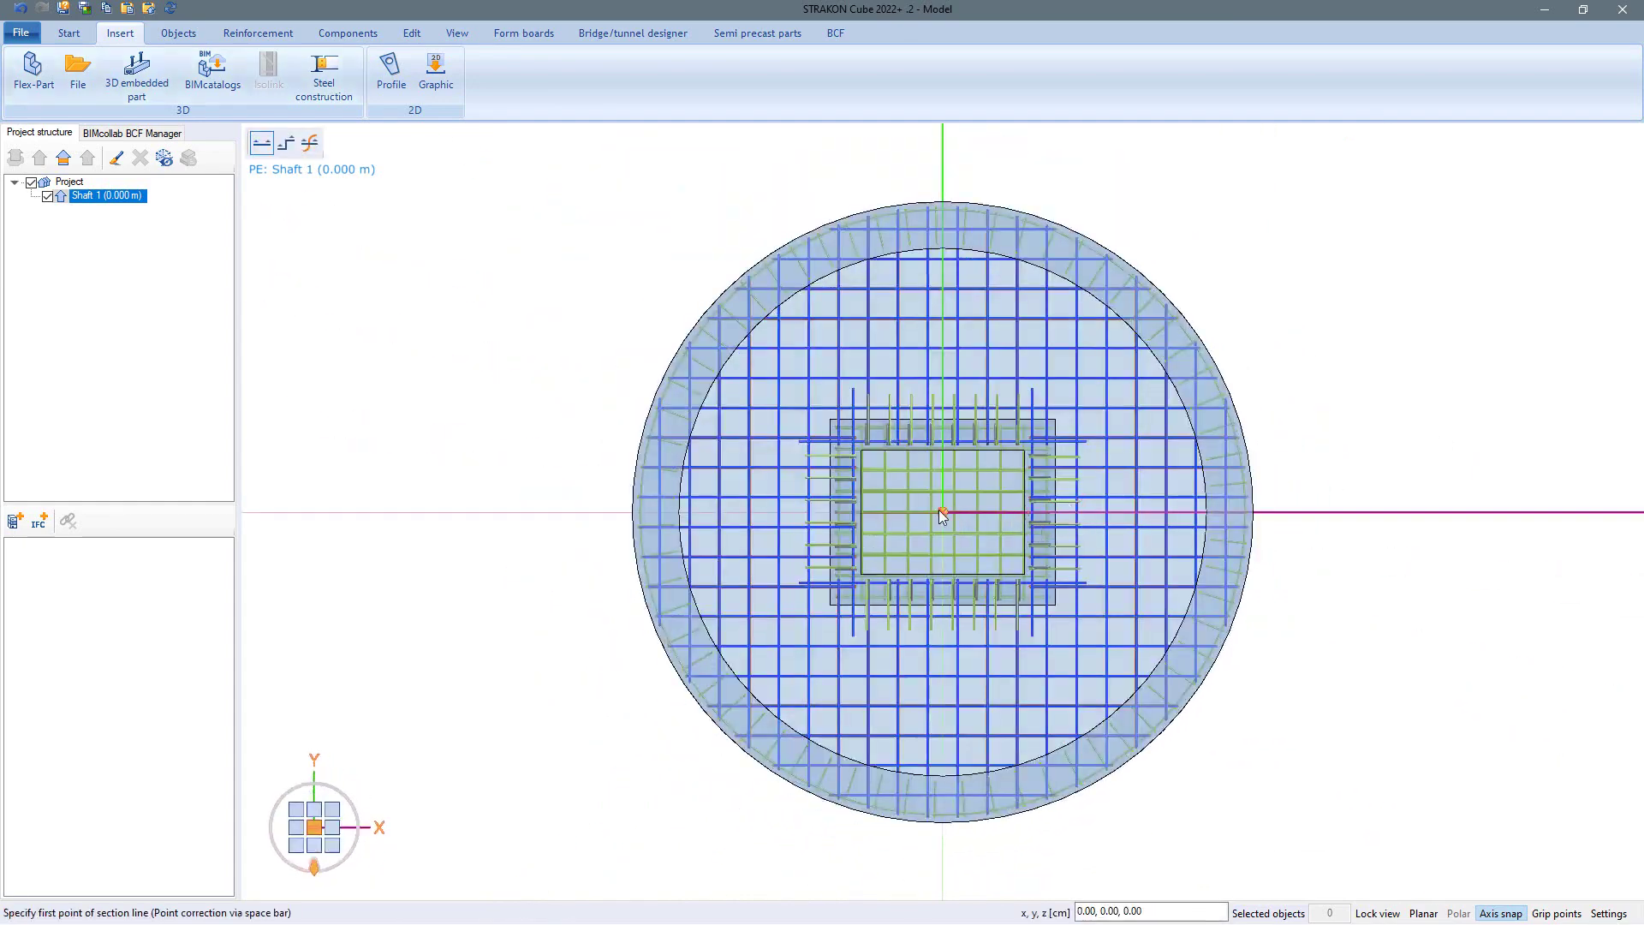
pyautogui.click(1119, 512)
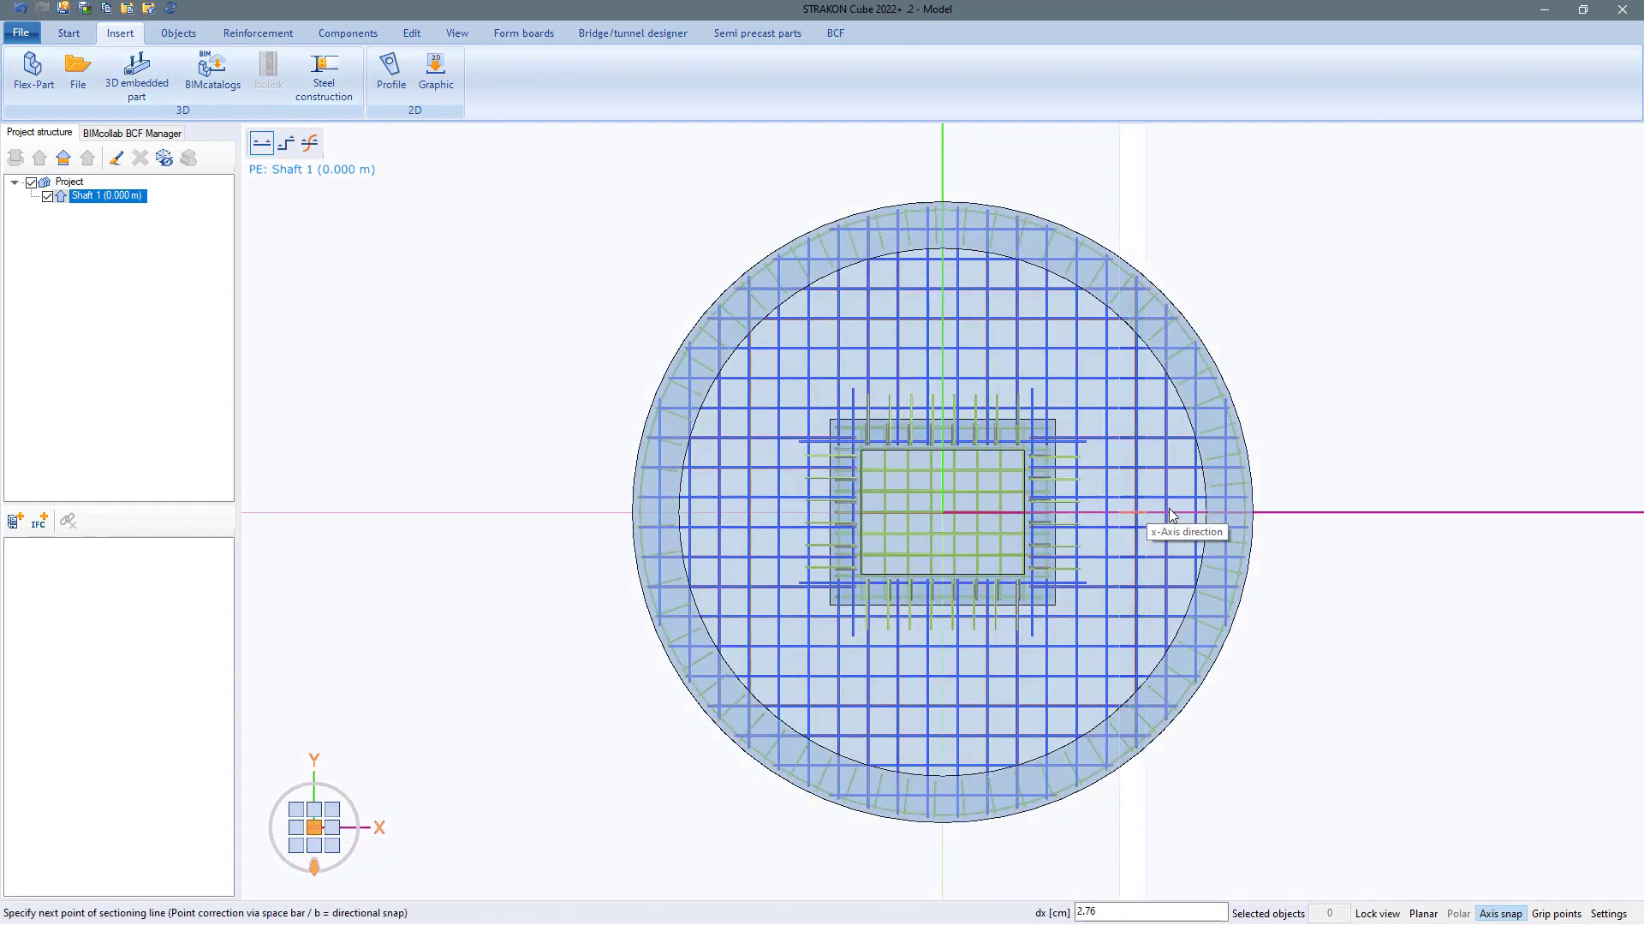
pyautogui.click(1299, 514)
pyautogui.click(1307, 414)
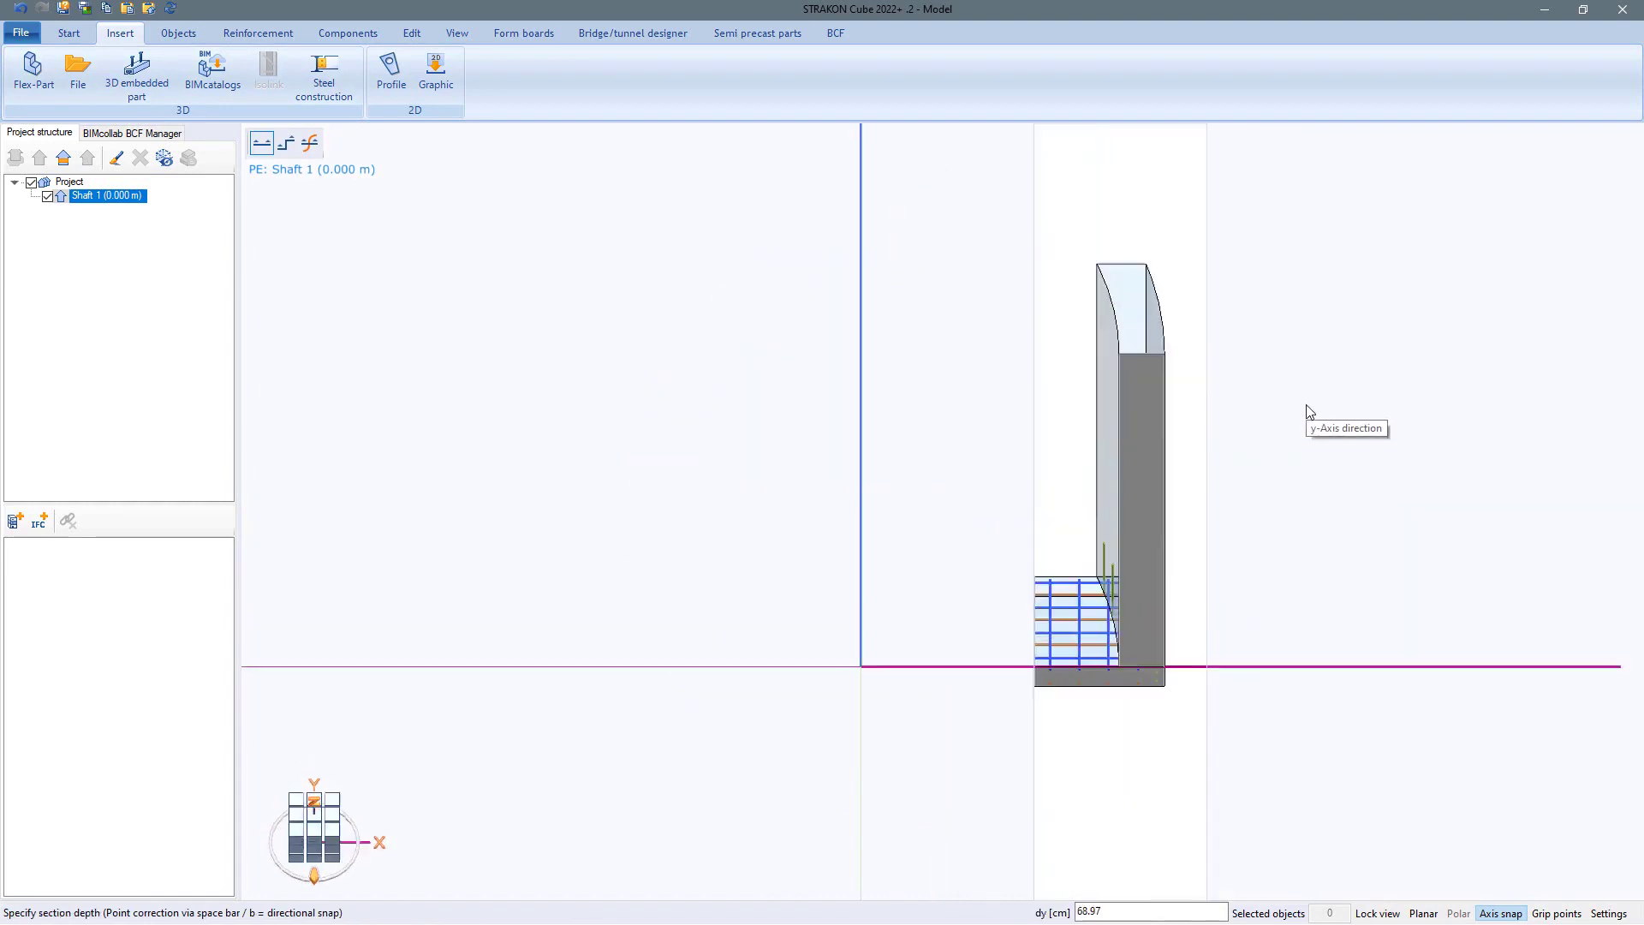
pyautogui.click(1060, 155)
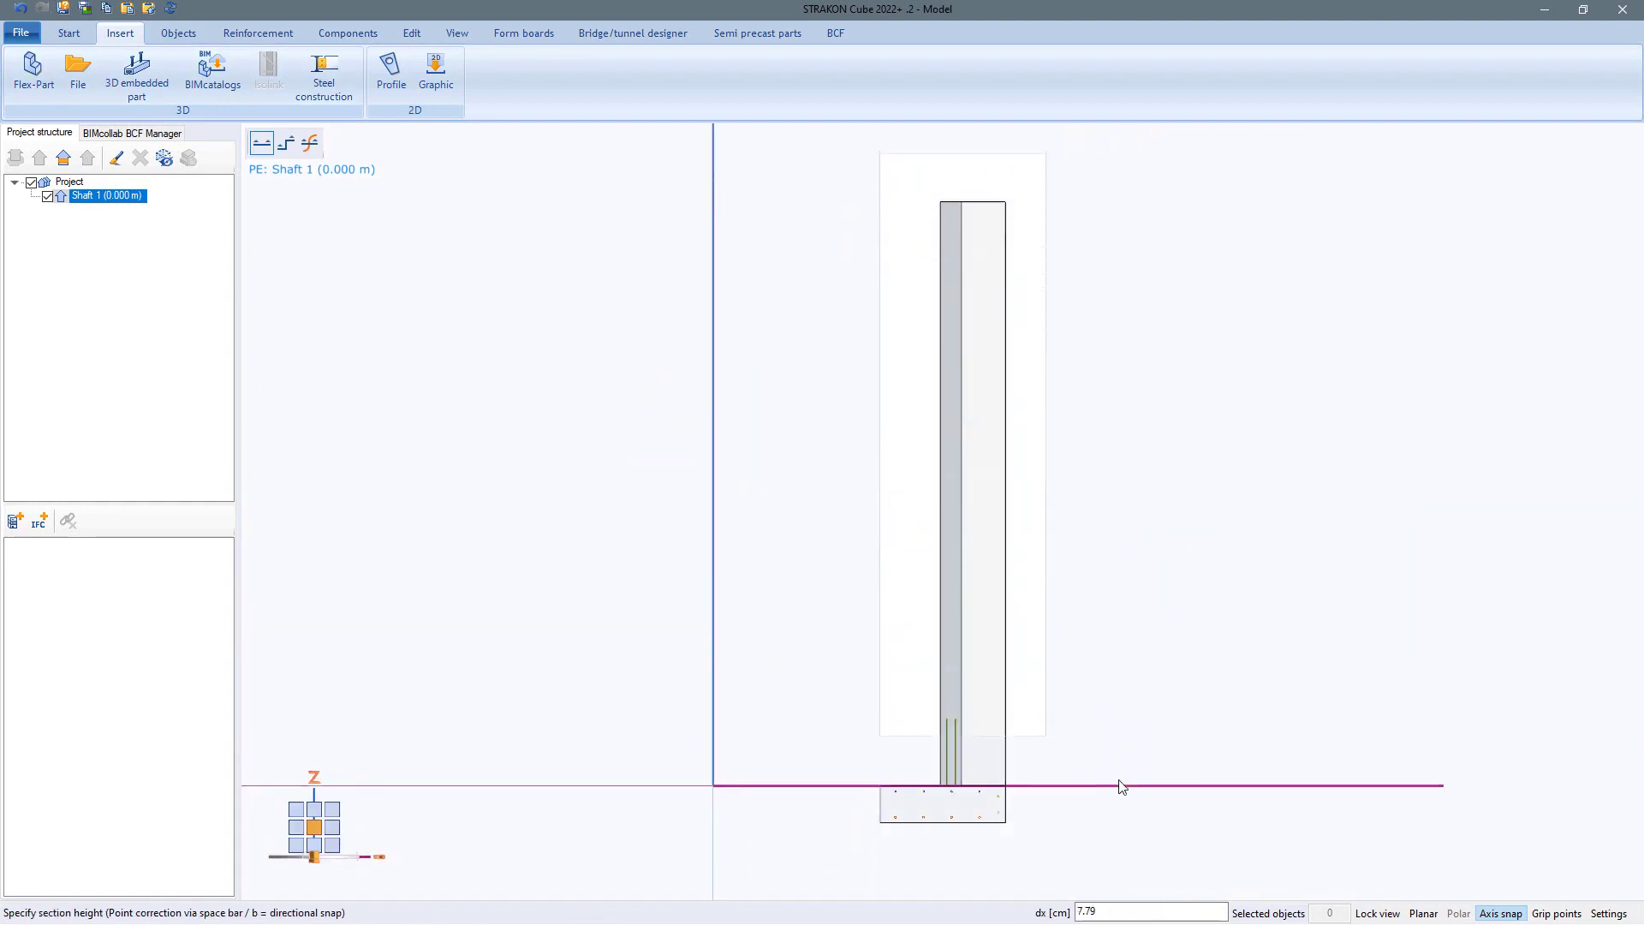
pyautogui.click(1125, 868)
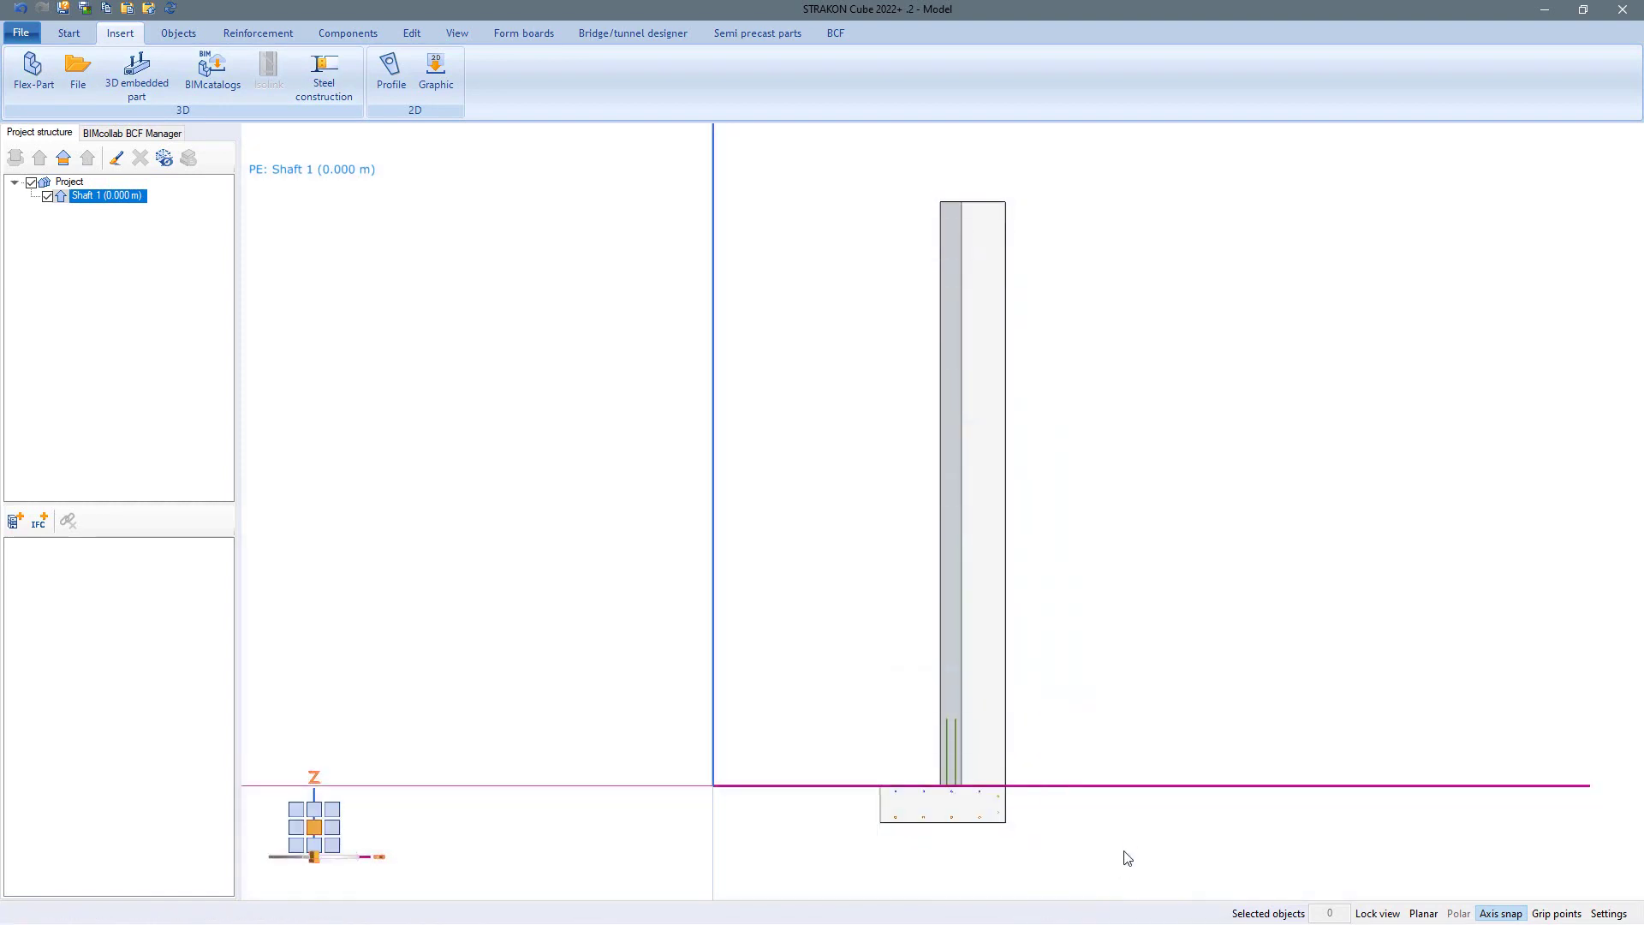
# Place a 10 mm B500A U-shaped rebar with a length of 40 cm and 3 cm concrete cover at the shaft wall's top end.
pyautogui.click(1005, 296)
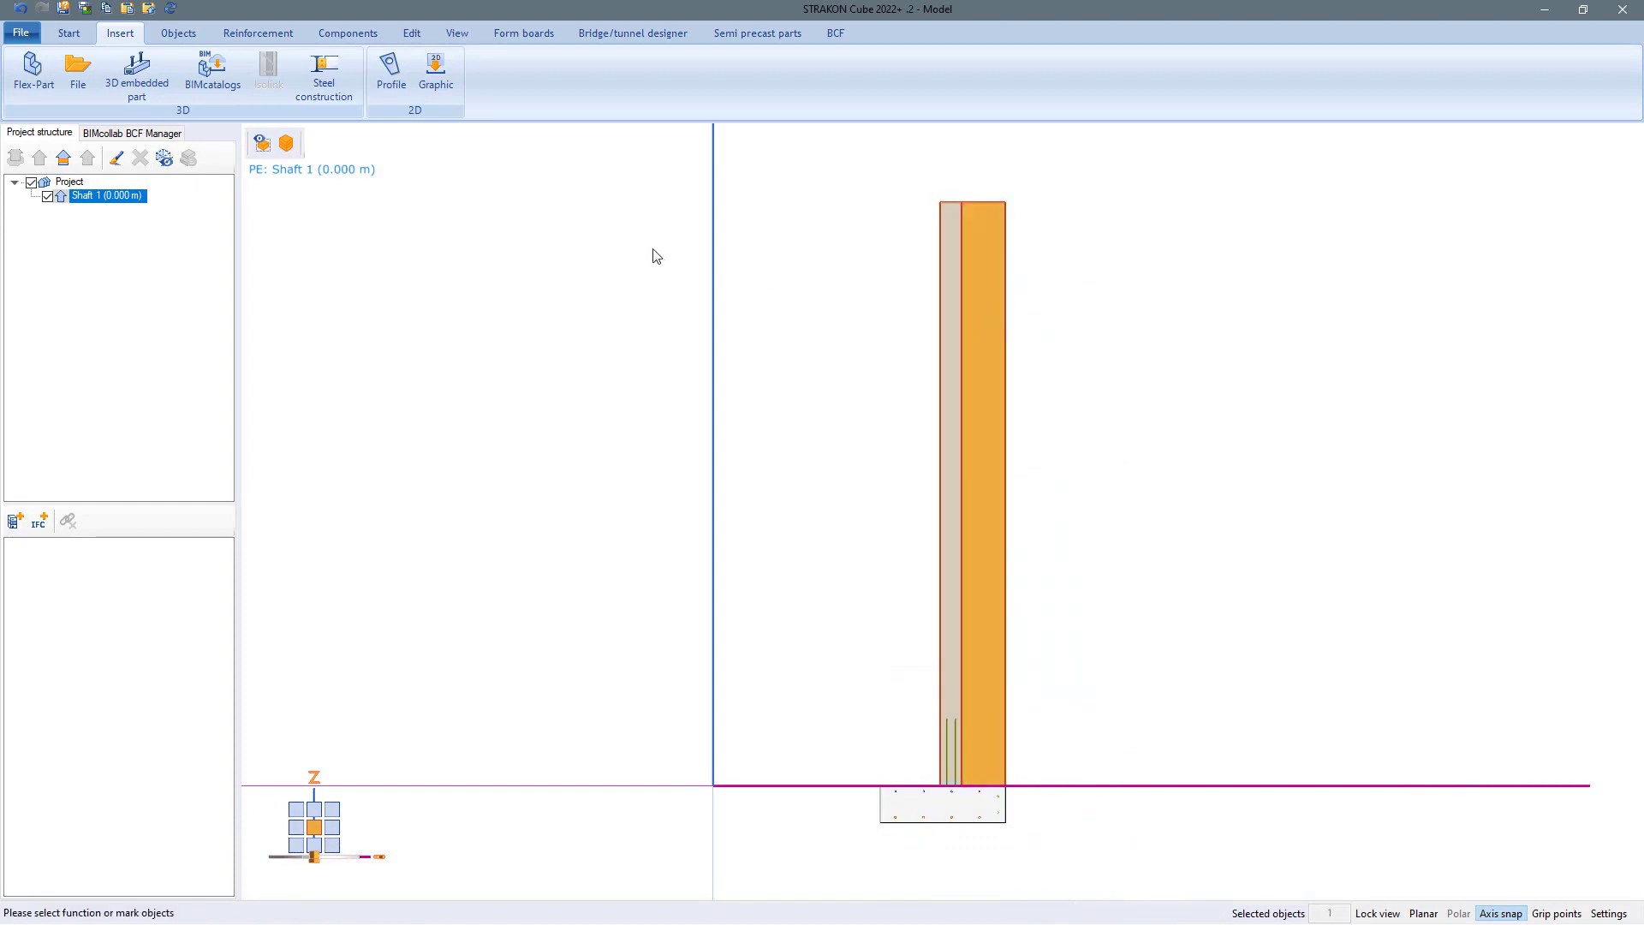
pyautogui.click(283, 36)
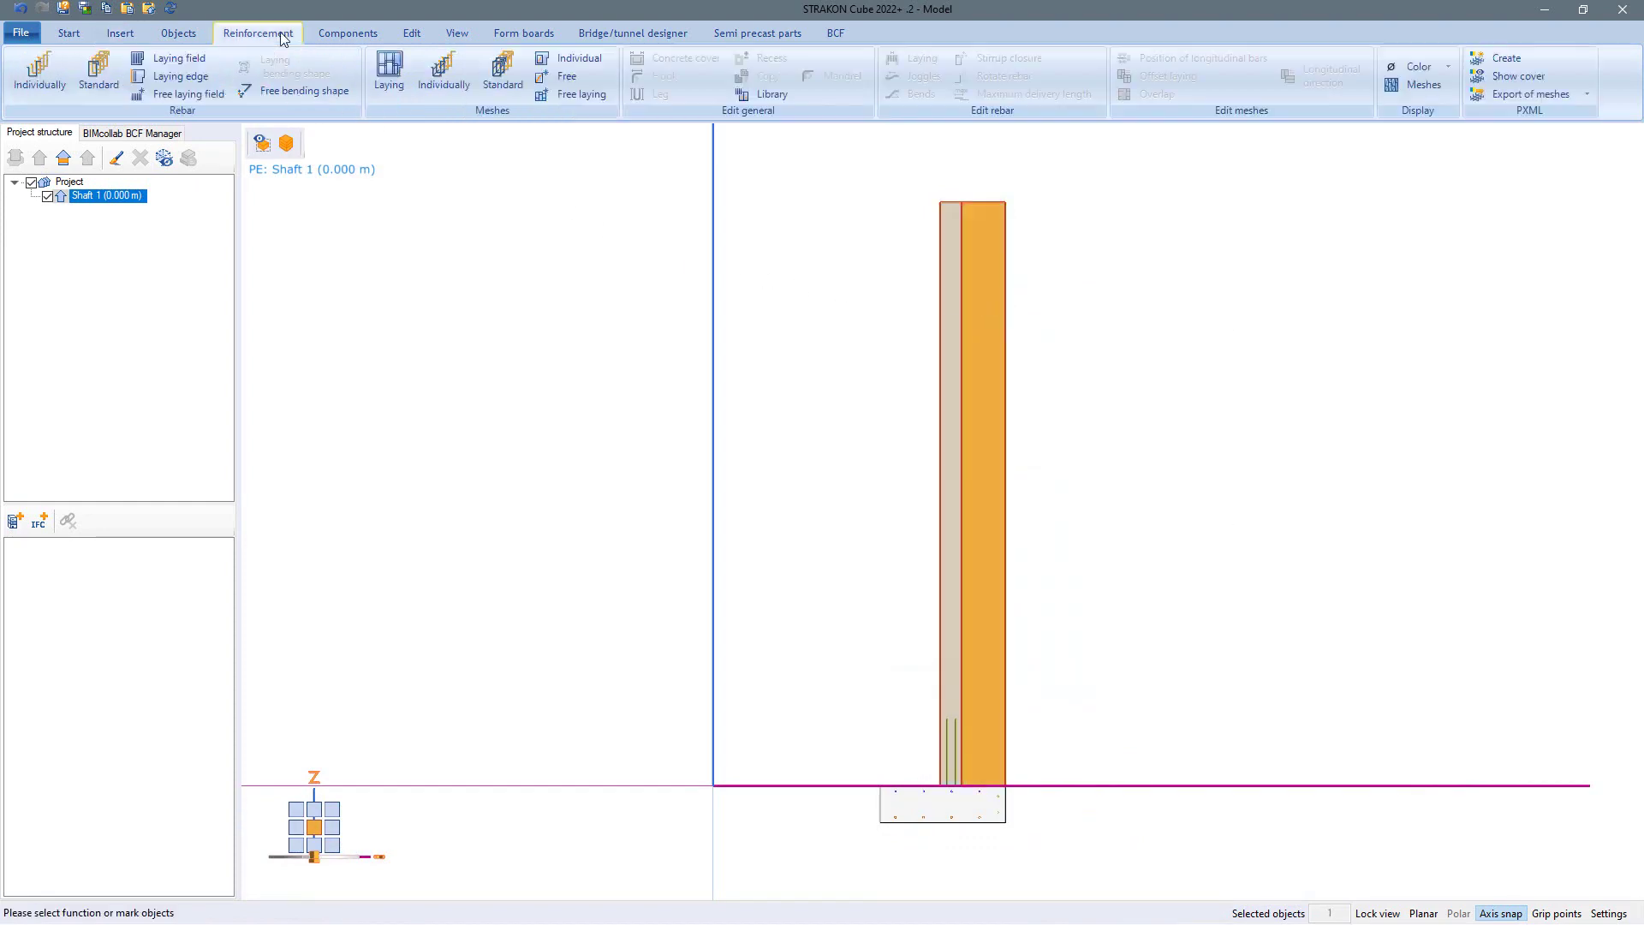
pyautogui.click(108, 83)
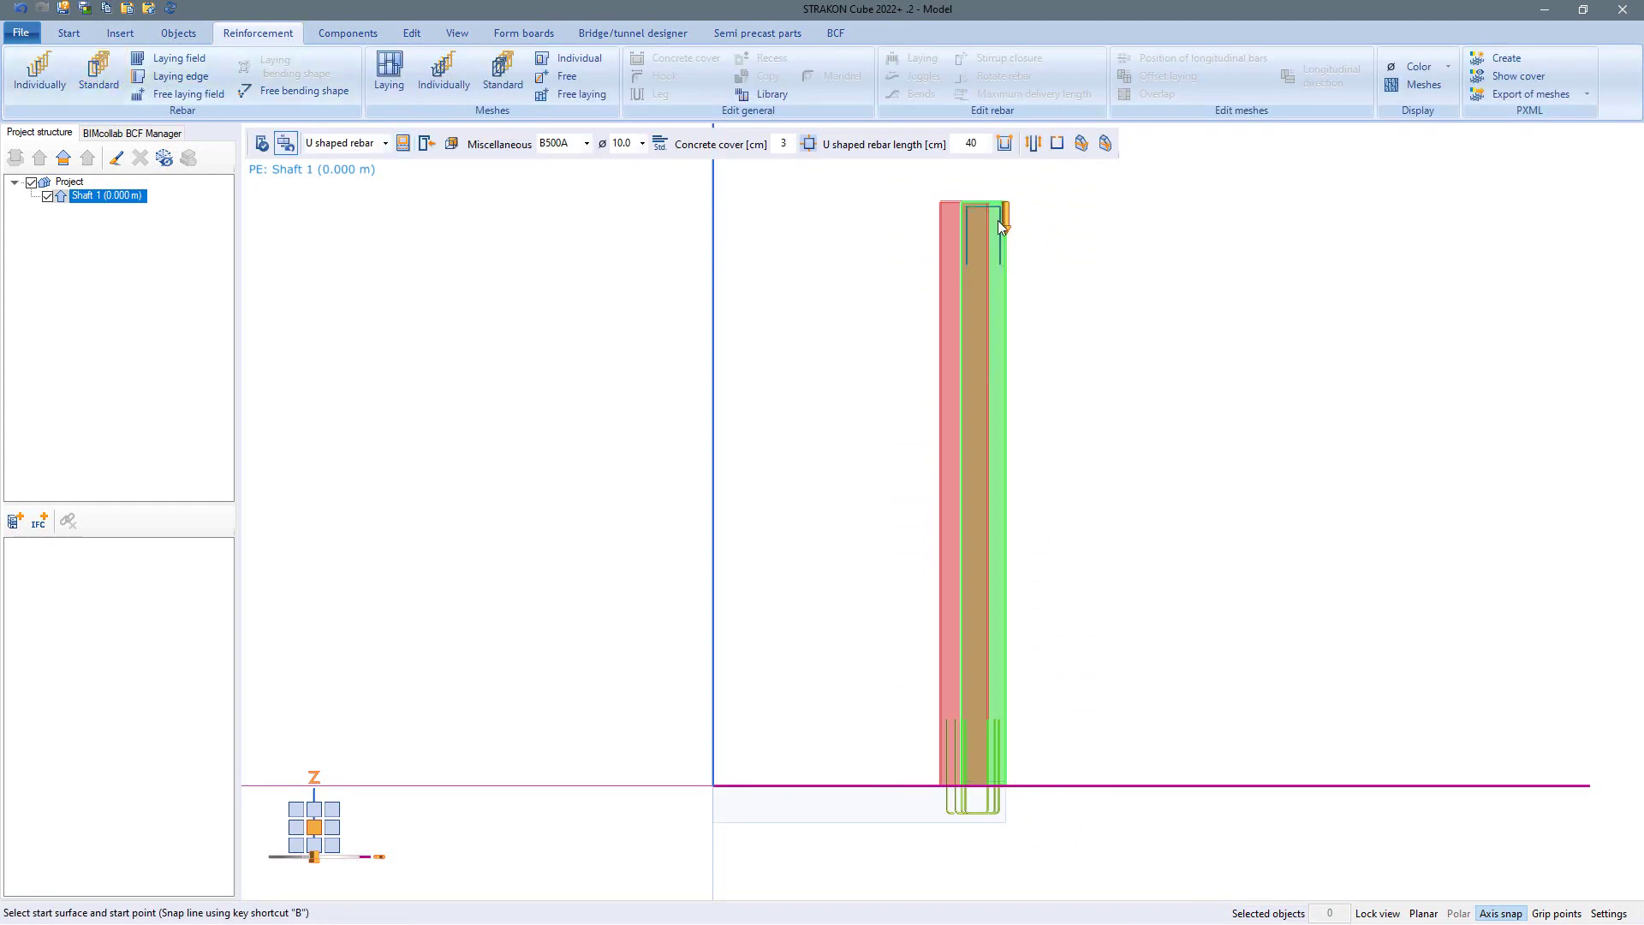
pyautogui.click(999, 219)
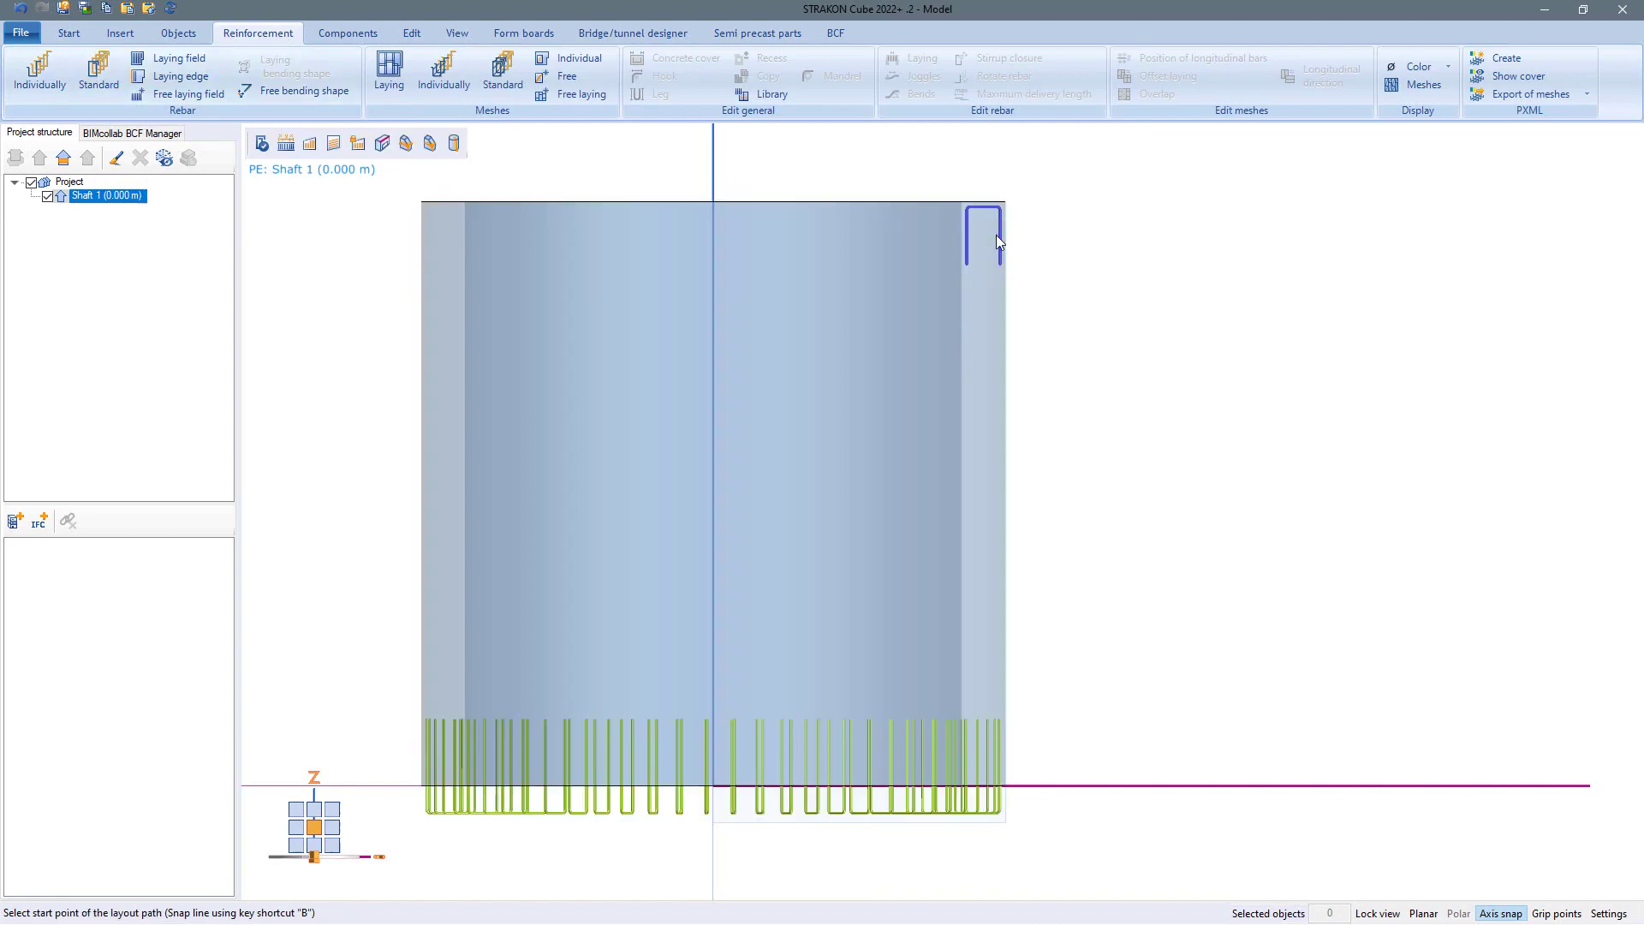
# Distribute the U-shaped rebar around the shaft wall's full outer top edge at 20 cm spacing.
pyautogui.moveTo(969, 291); pyautogui.dragTo(1101, 497, button='middle')
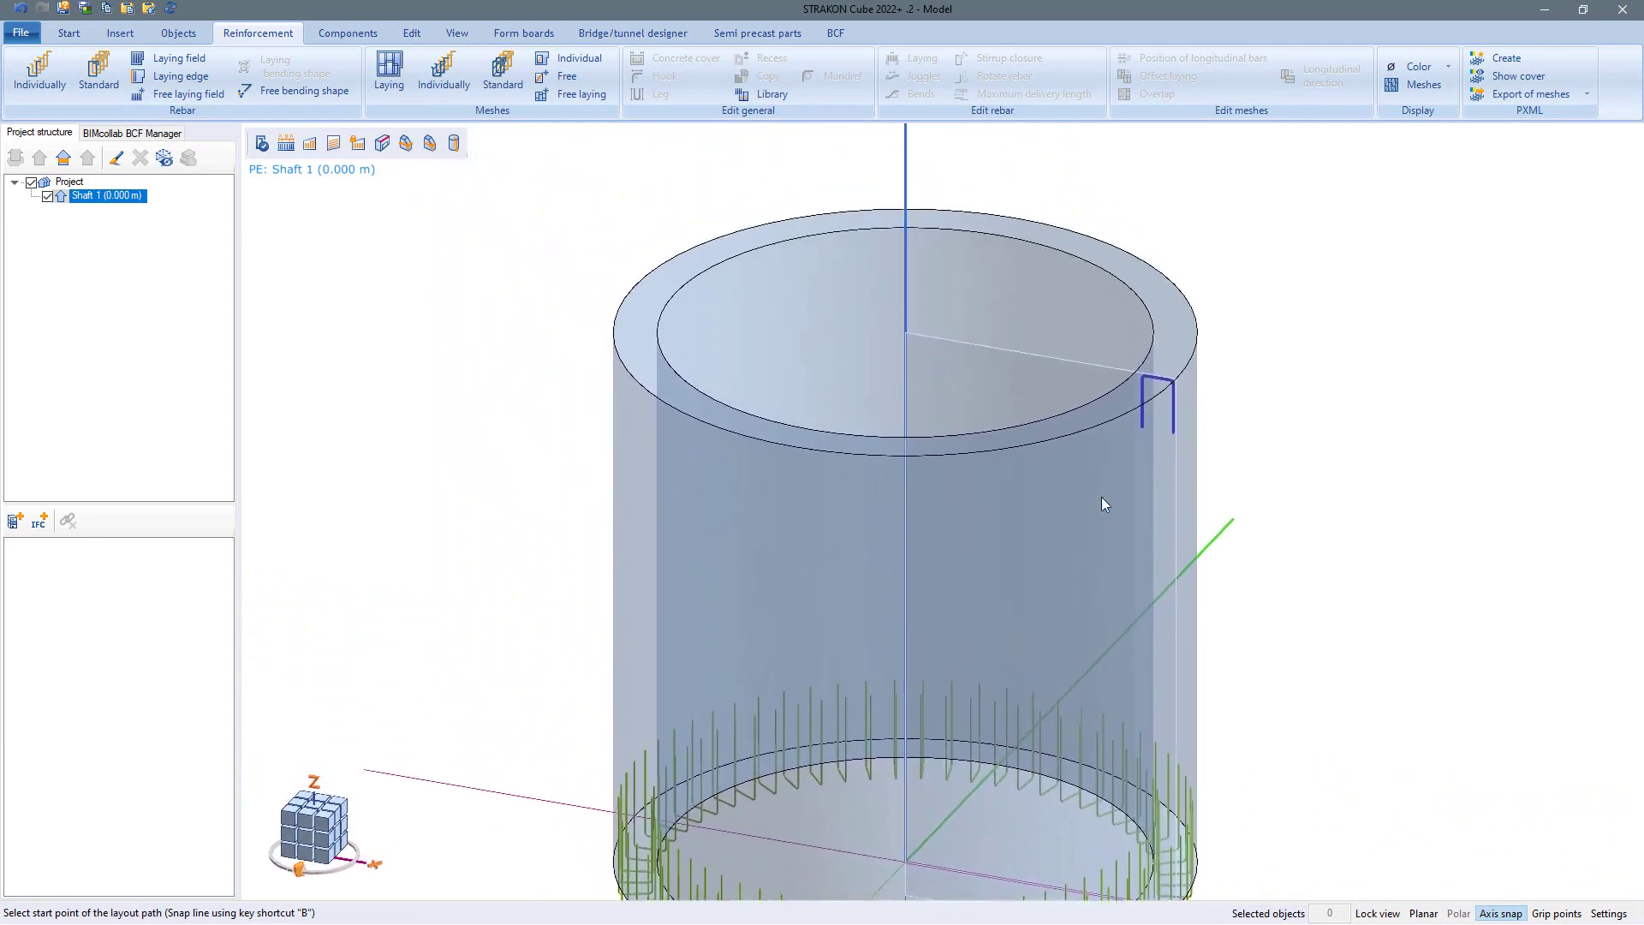
pyautogui.click(1179, 384)
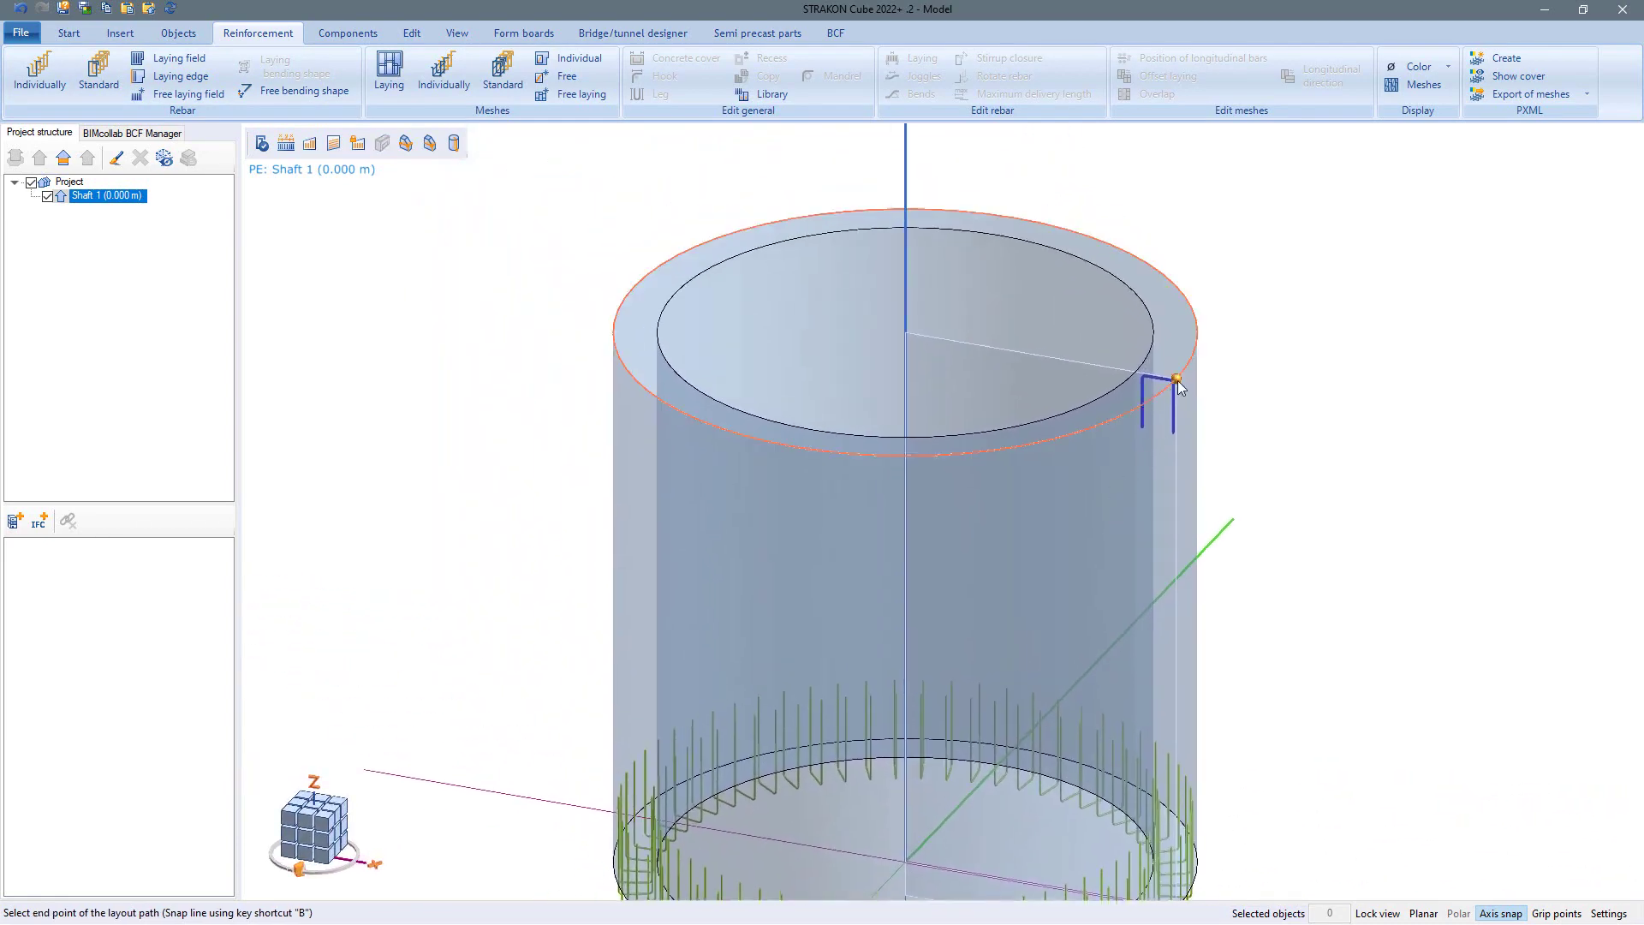
pyautogui.click(1179, 384)
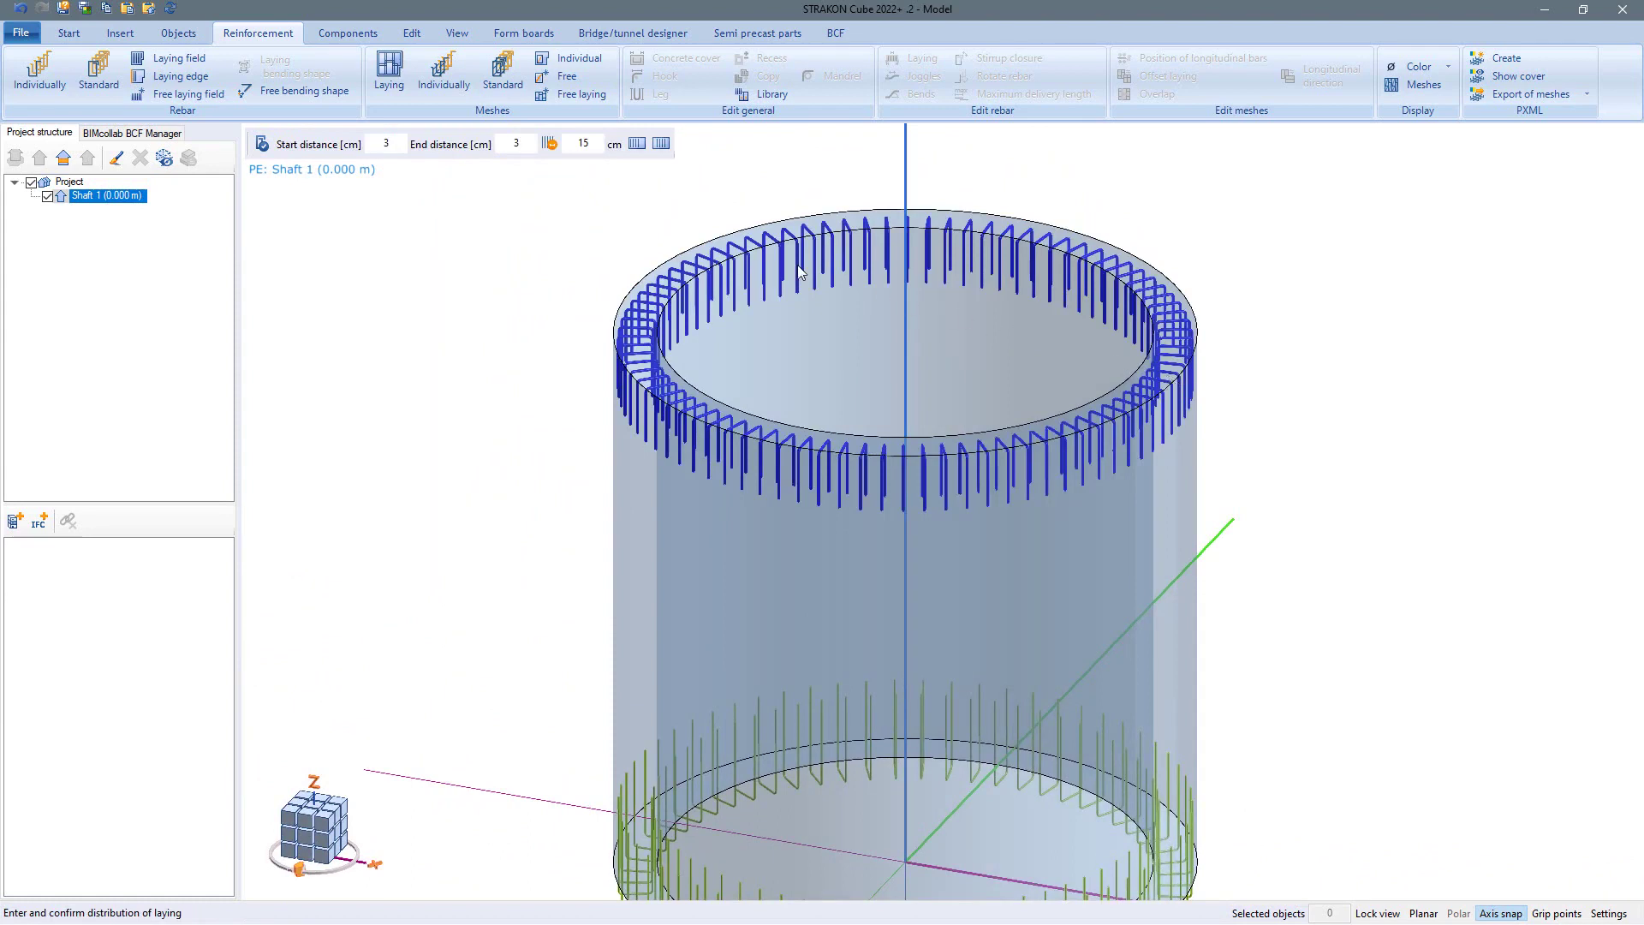
pyautogui.click(584, 144)
pyautogui.write('20')
pyautogui.press('Return')
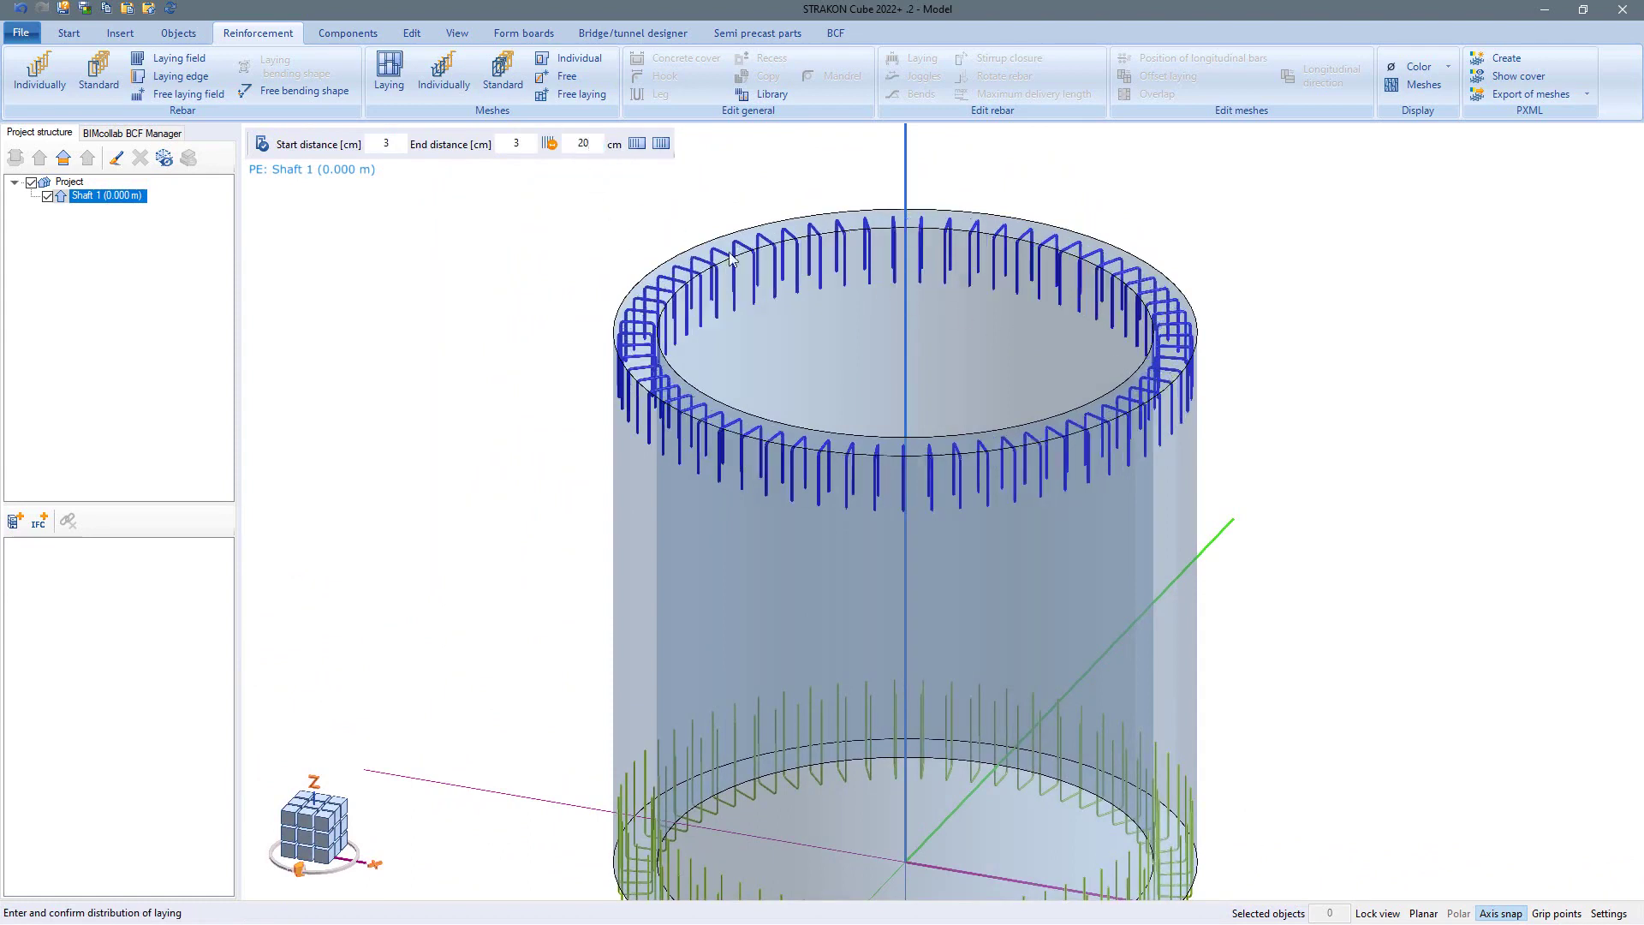
pyautogui.rightClick(1246, 322)
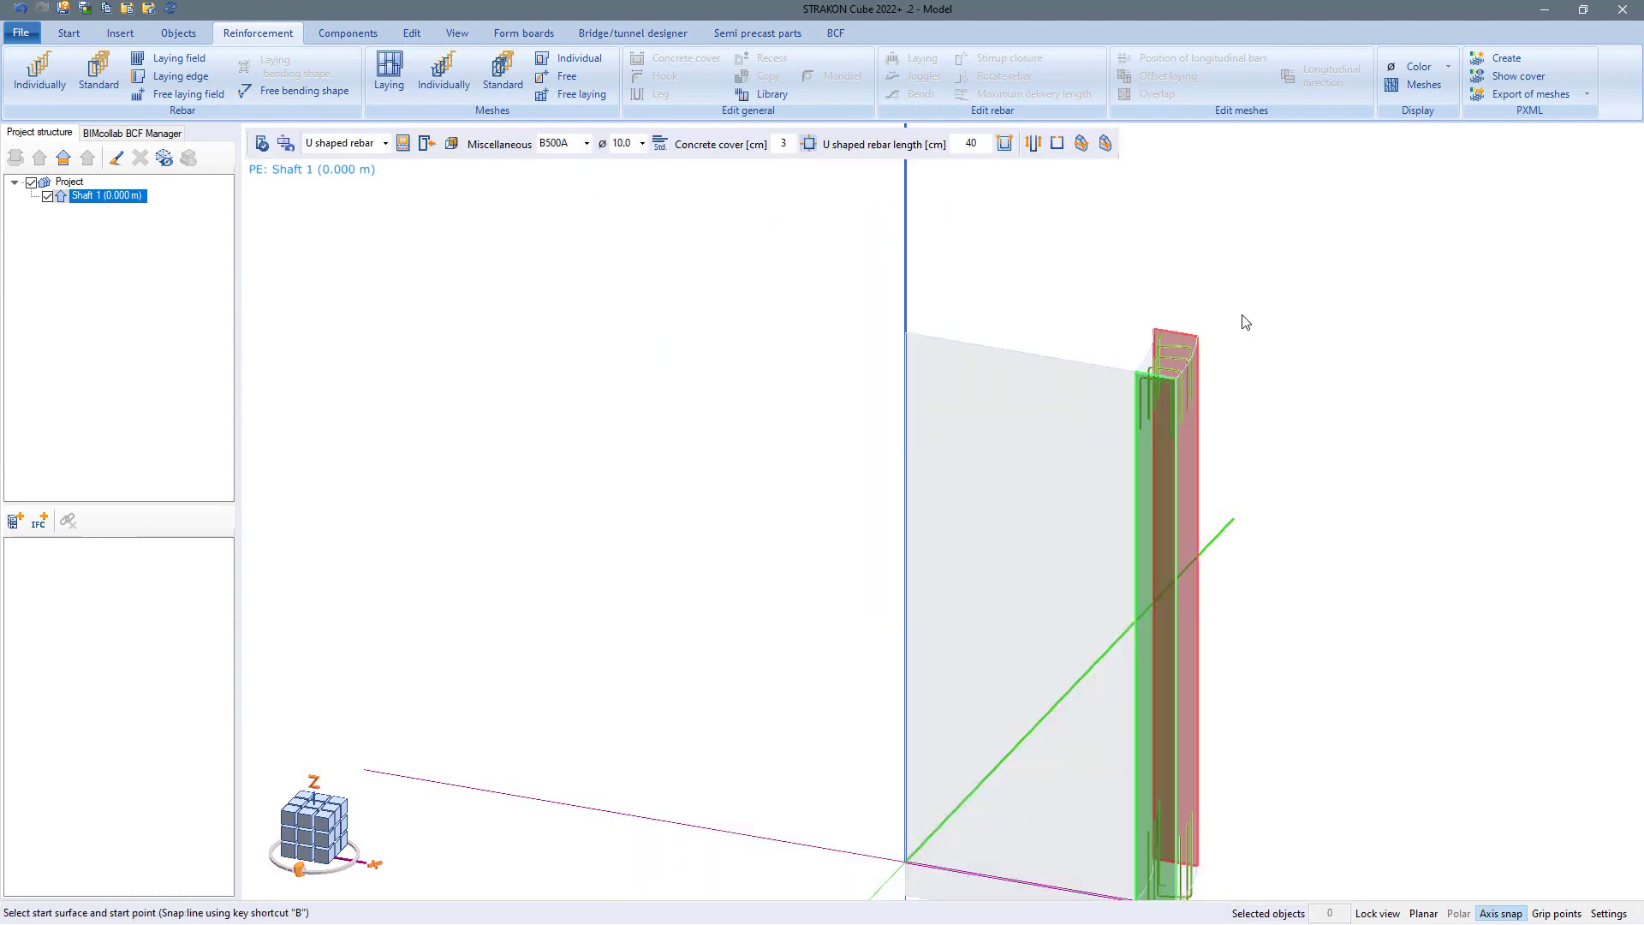
pyautogui.rightClick(1247, 322)
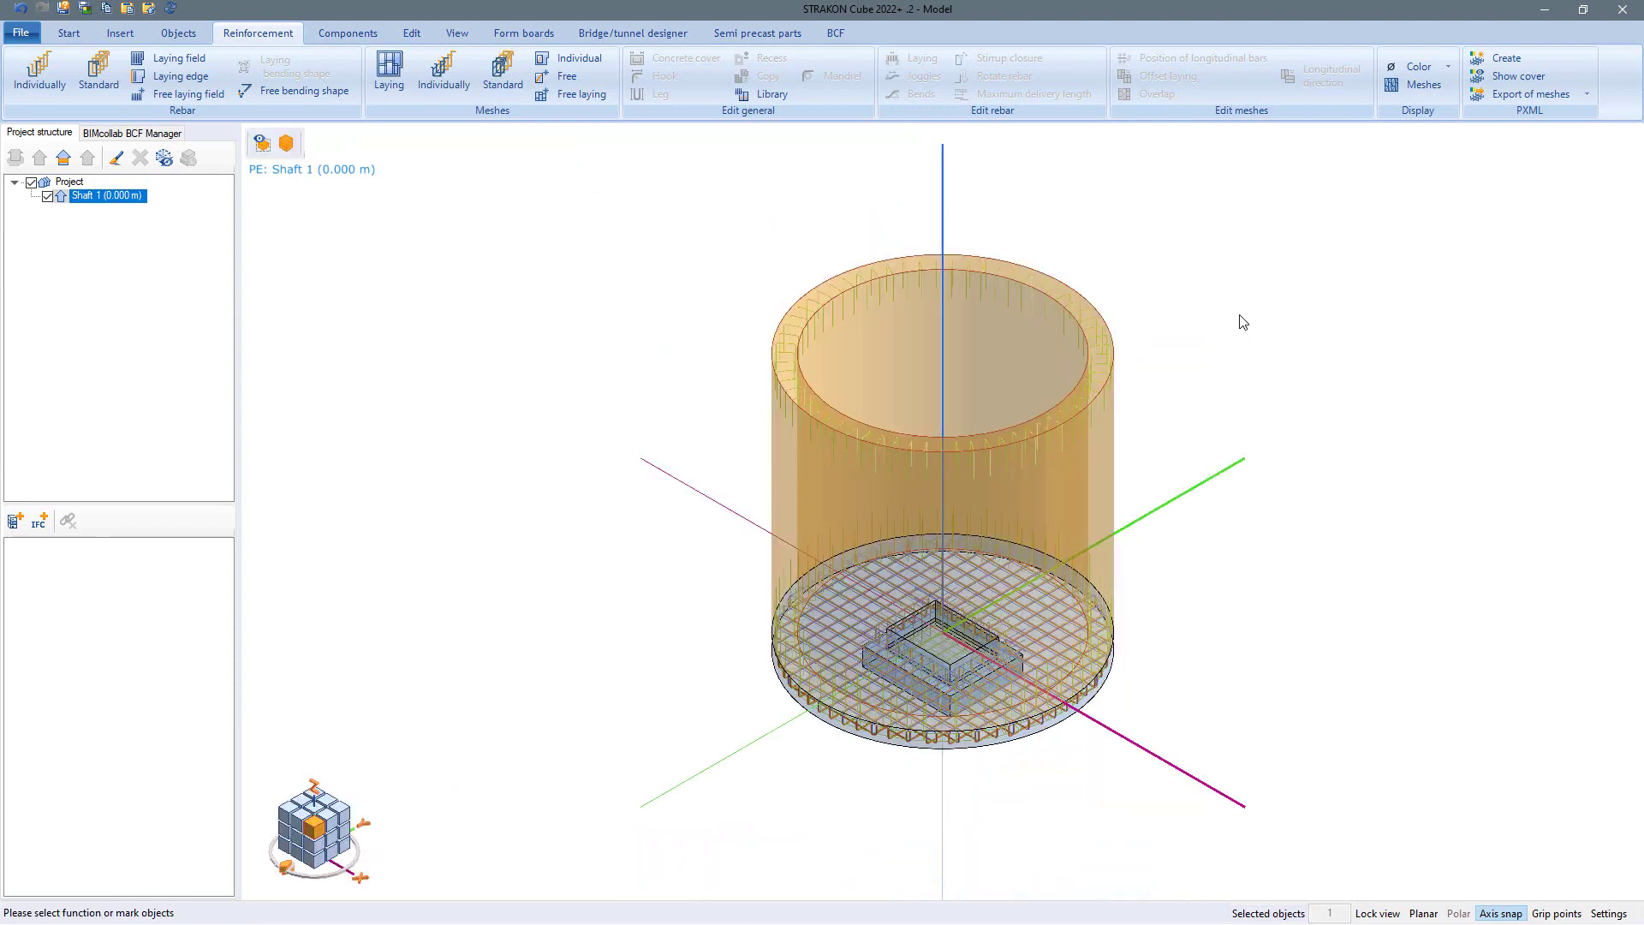
pyautogui.click(1103, 287)
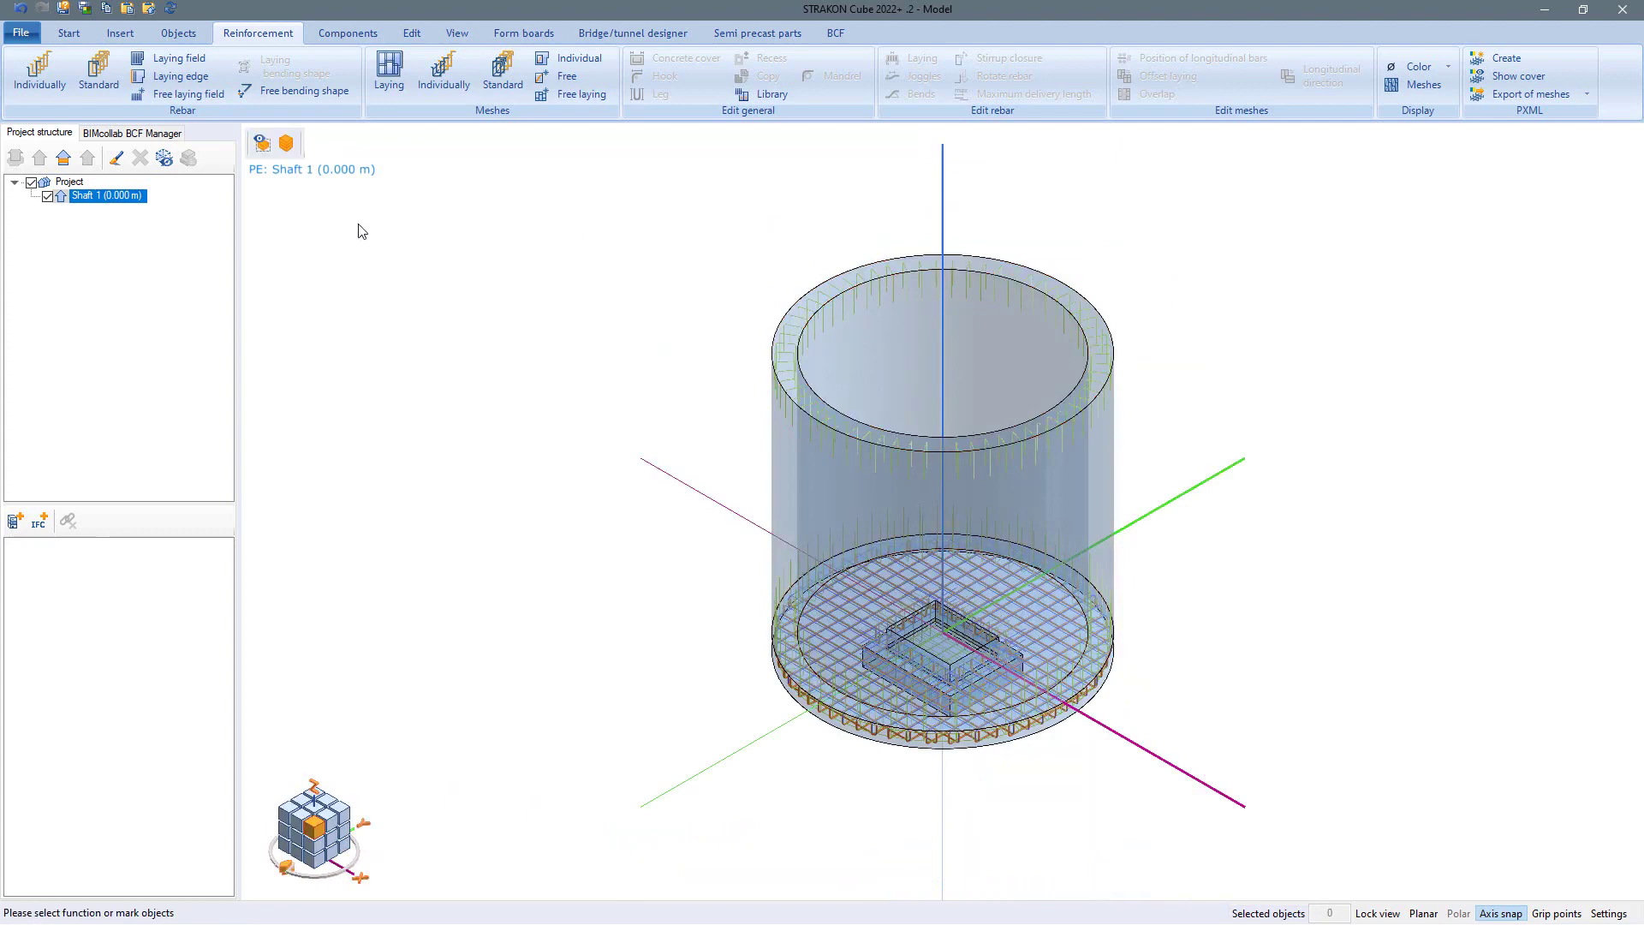
# Lay crossing 12 mm B500A bars at 20 cm spacing over the wall's outer and inner faces, with concrete covers L 5, C 5 and A 3 cm.
pyautogui.click(178, 63)
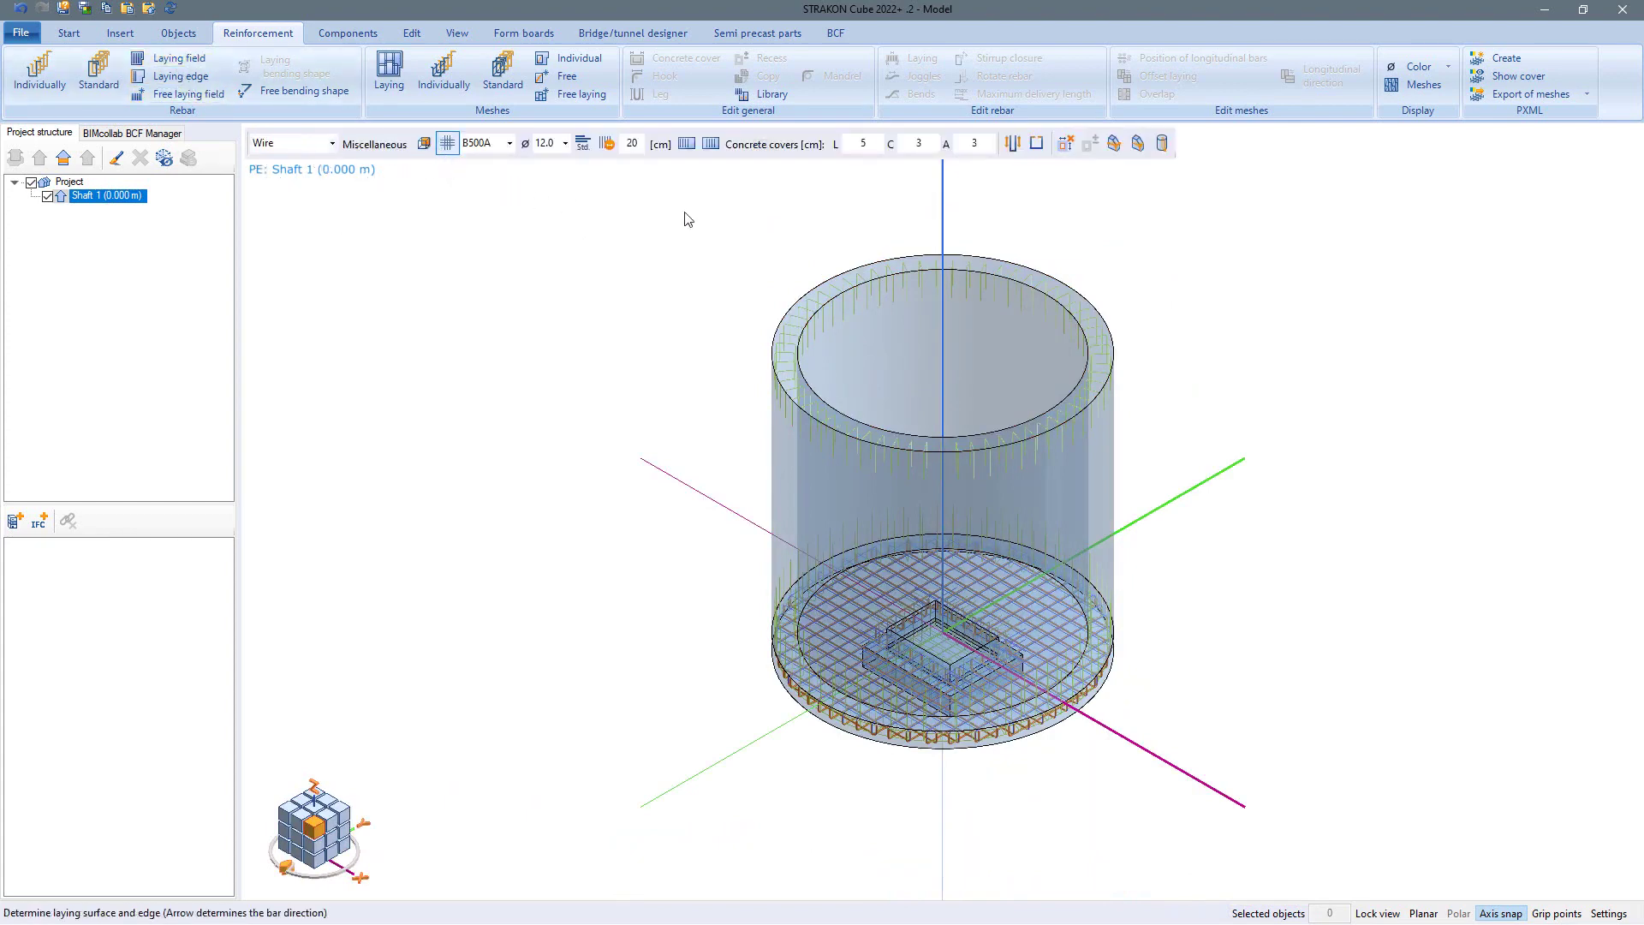
pyautogui.click(1067, 435)
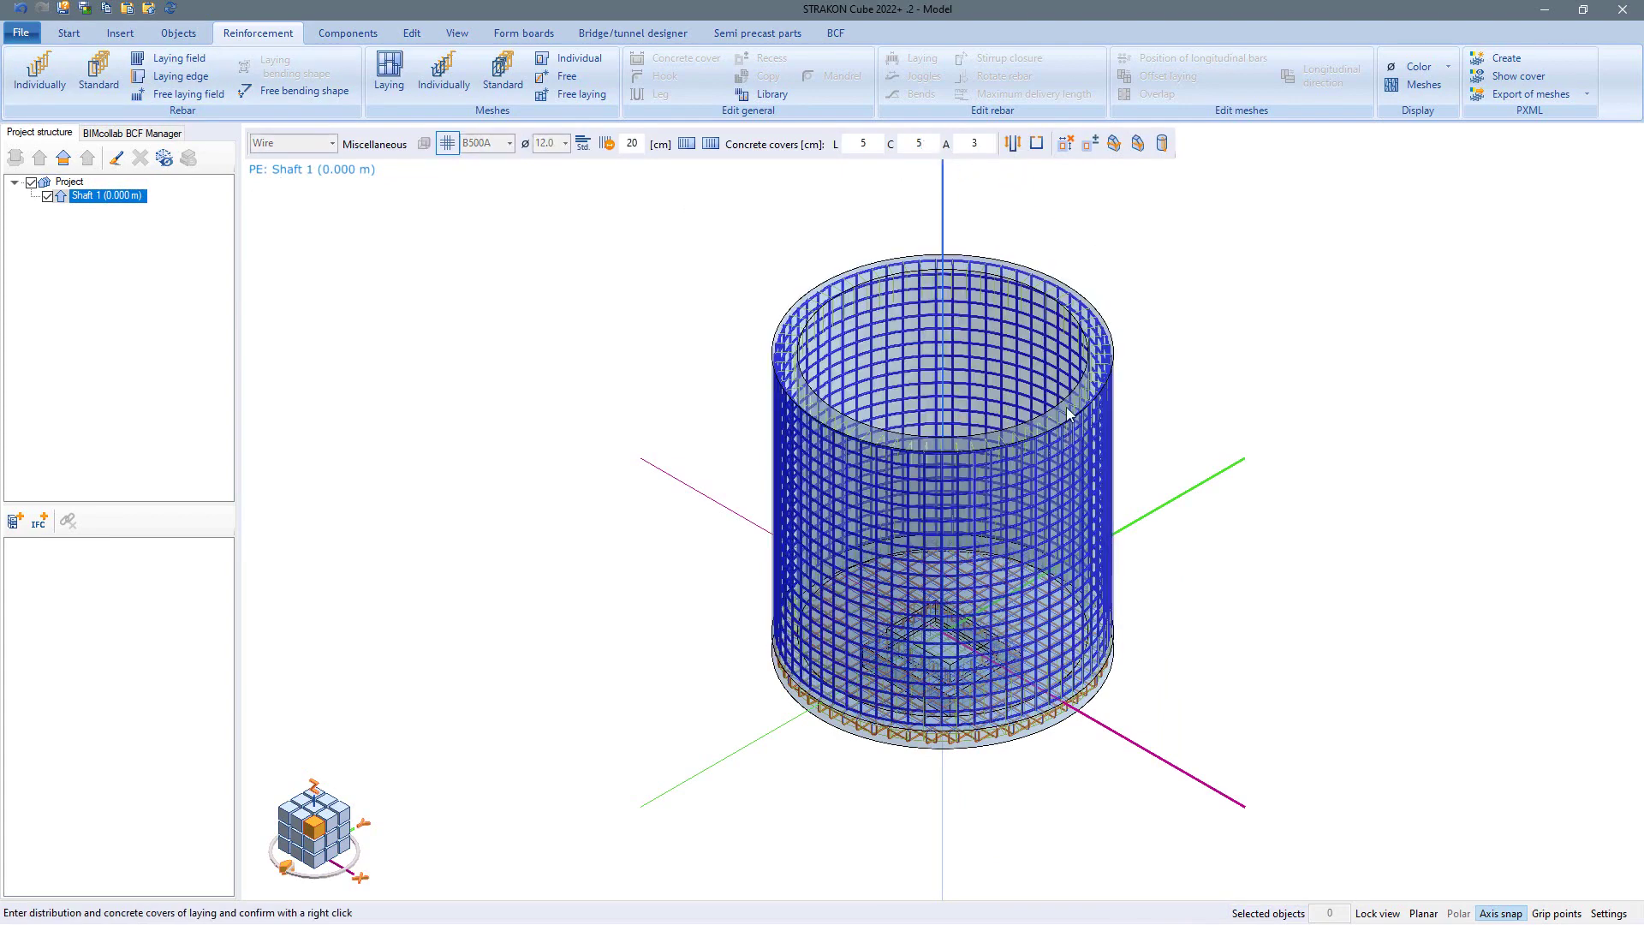
pyautogui.rightClick(1108, 288)
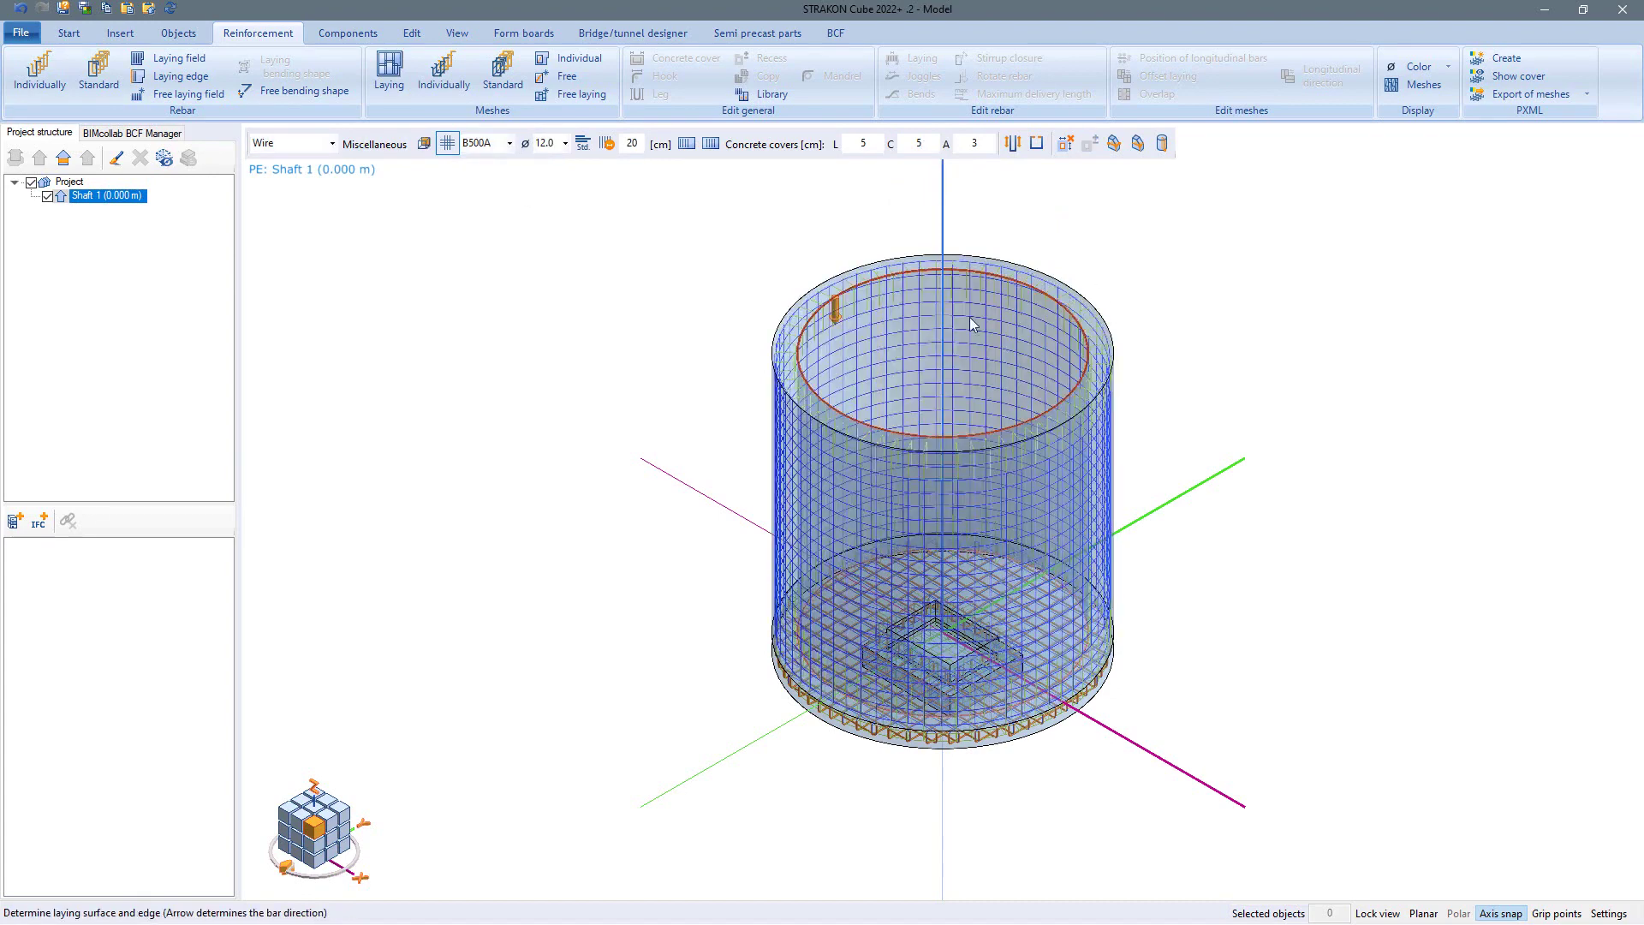
pyautogui.click(865, 312)
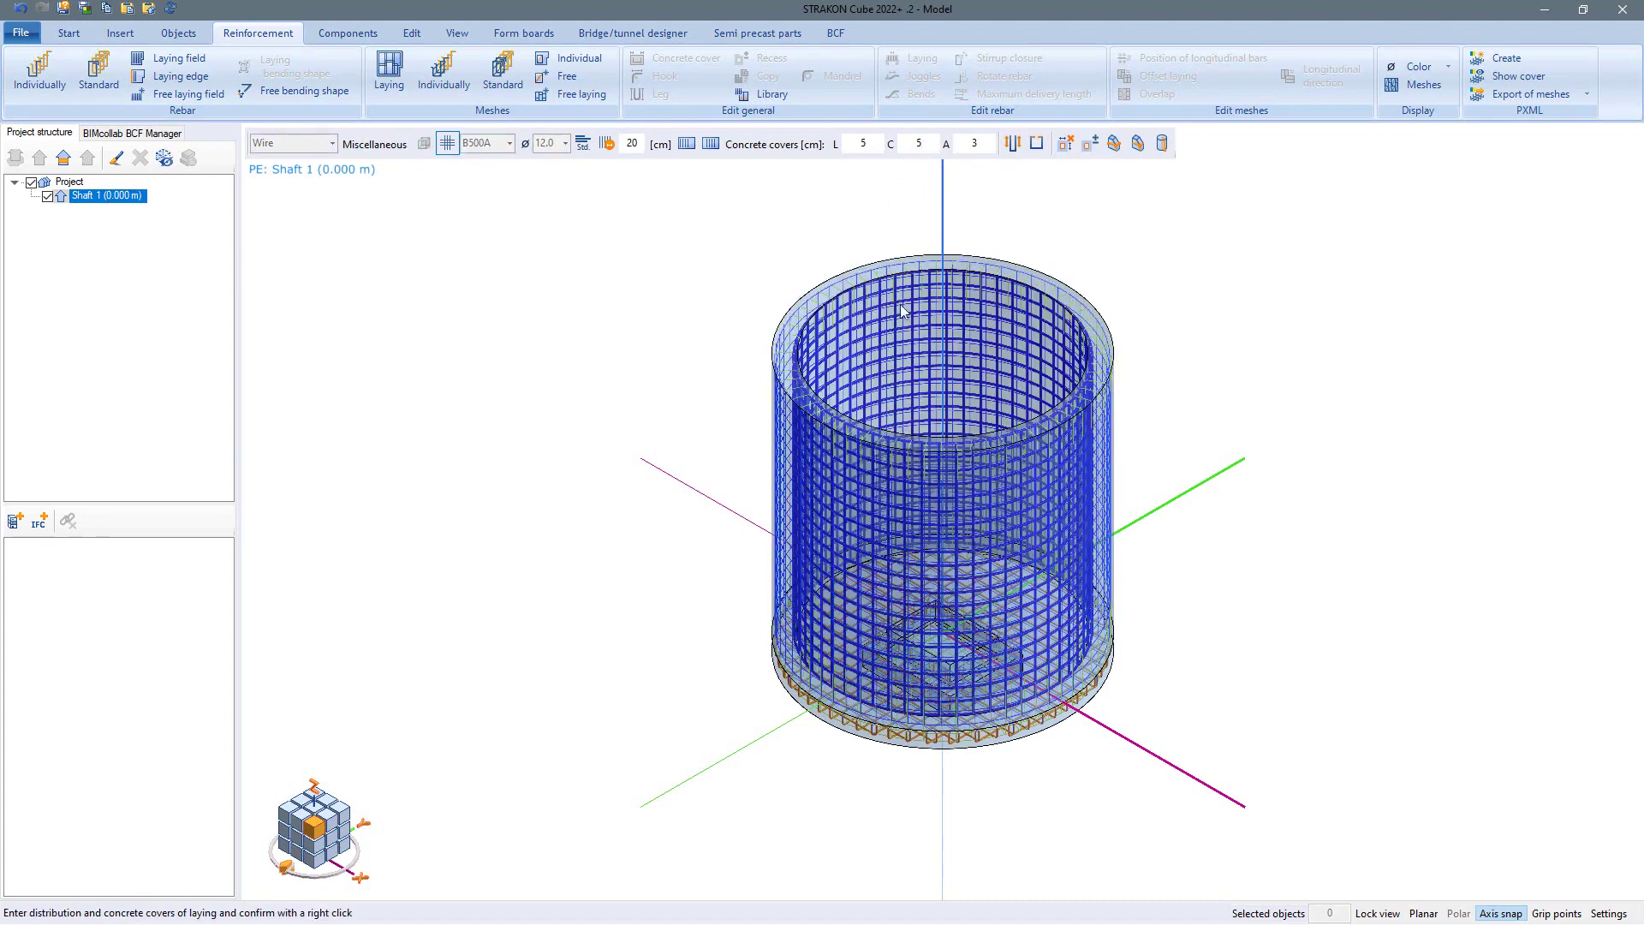
pyautogui.rightClick(1047, 252)
# Set the diameter of the ring bars on both the outer and inner faces of the shaft wall to 10 mm.
pyautogui.moveTo(773, 240); pyautogui.dragTo(932, 315, button='middle')
pyautogui.scroll(5, 932, 317)
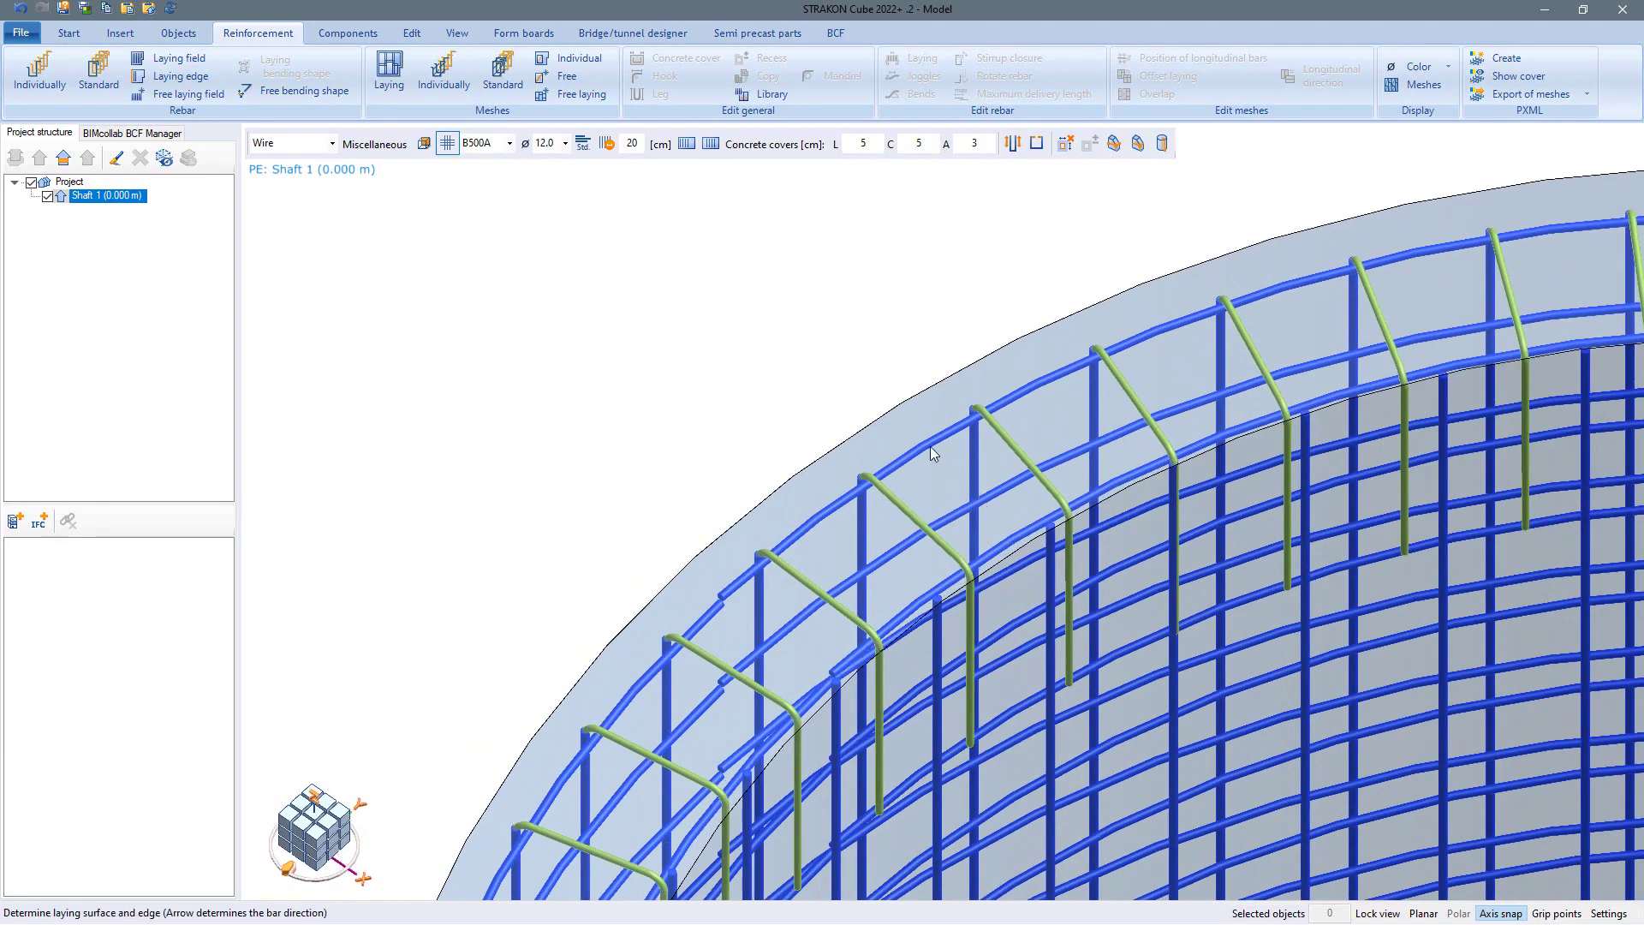
pyautogui.press('Escape')
pyautogui.click(932, 449)
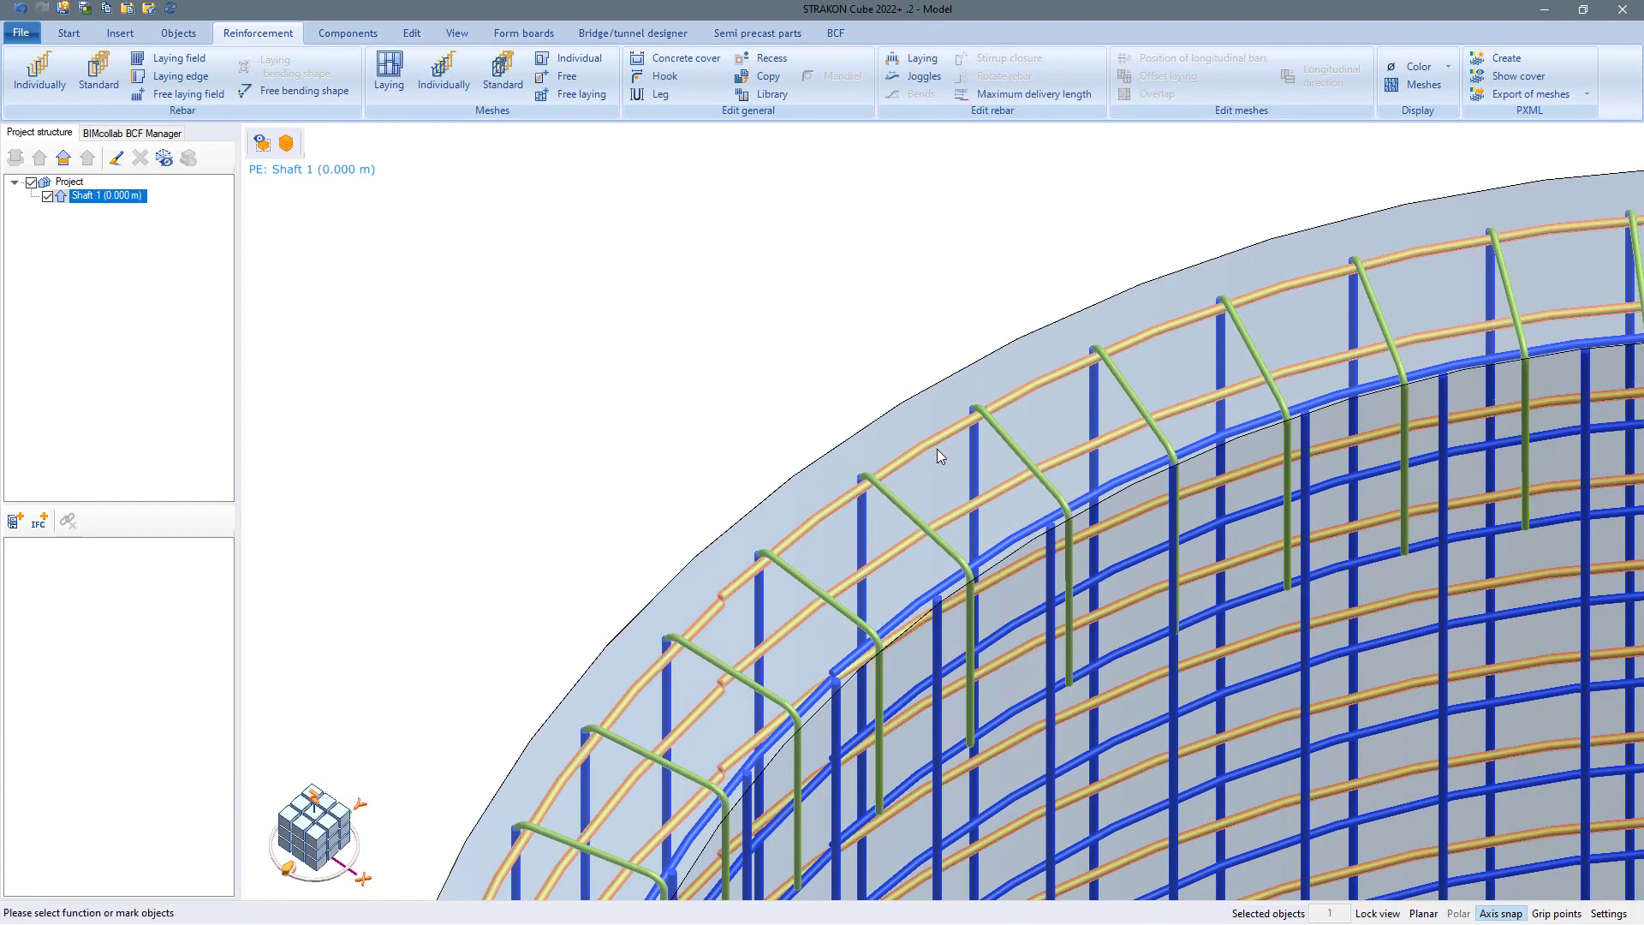
pyautogui.doubleClick(1004, 547)
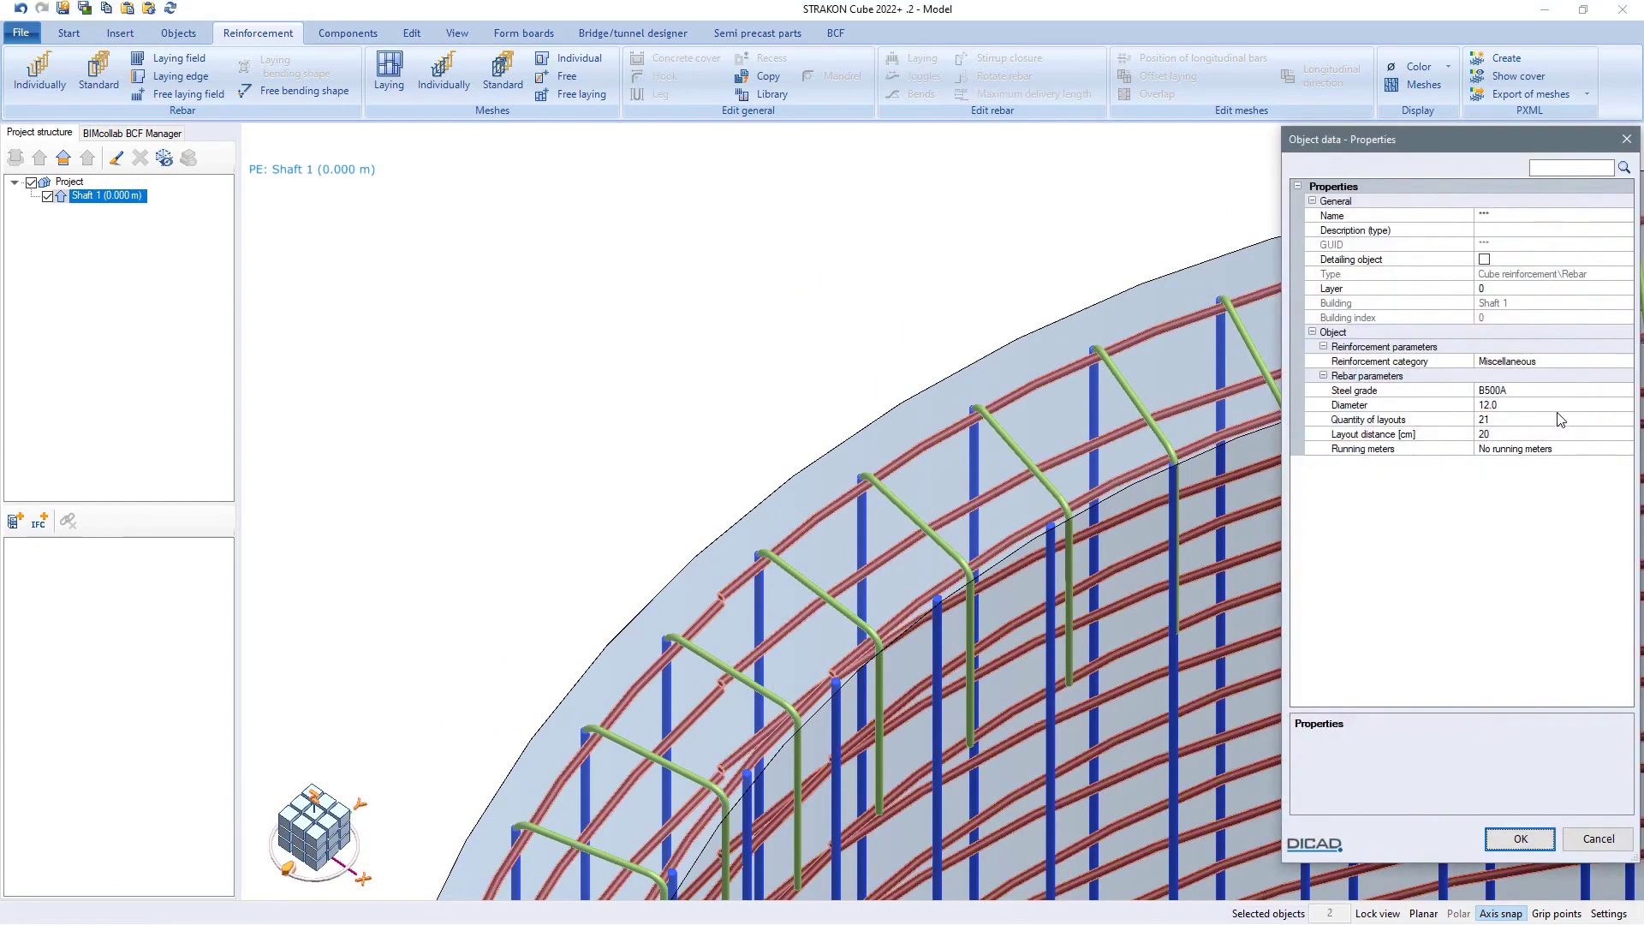
pyautogui.click(1563, 406)
pyautogui.click(1626, 405)
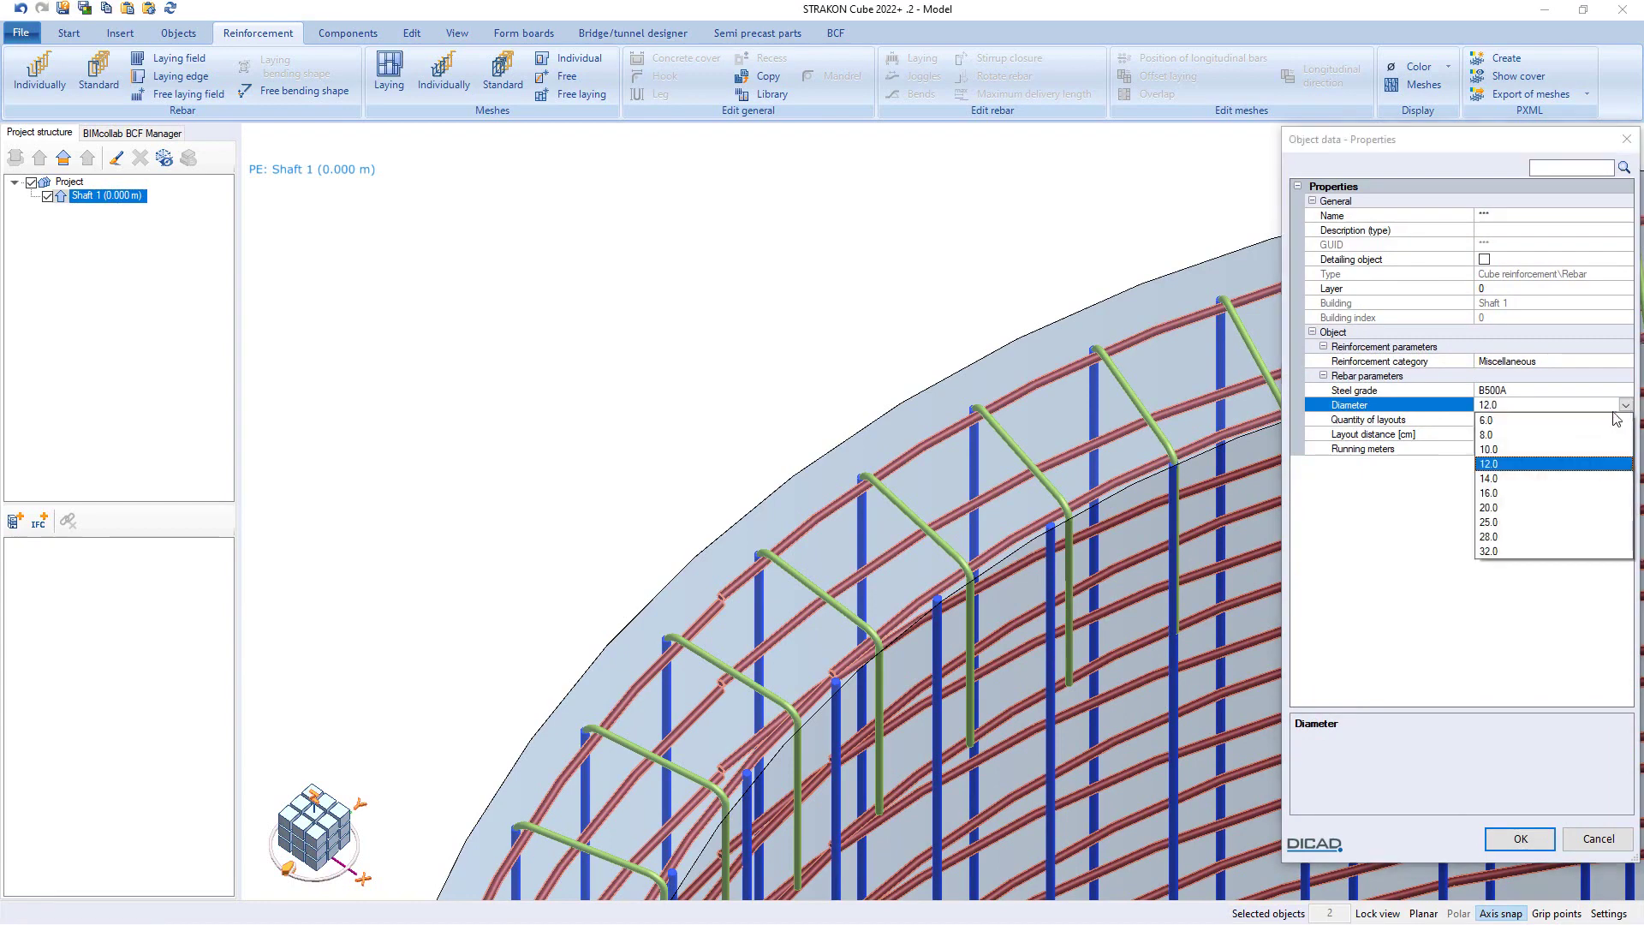
pyautogui.click(1490, 449)
pyautogui.press('Tab')
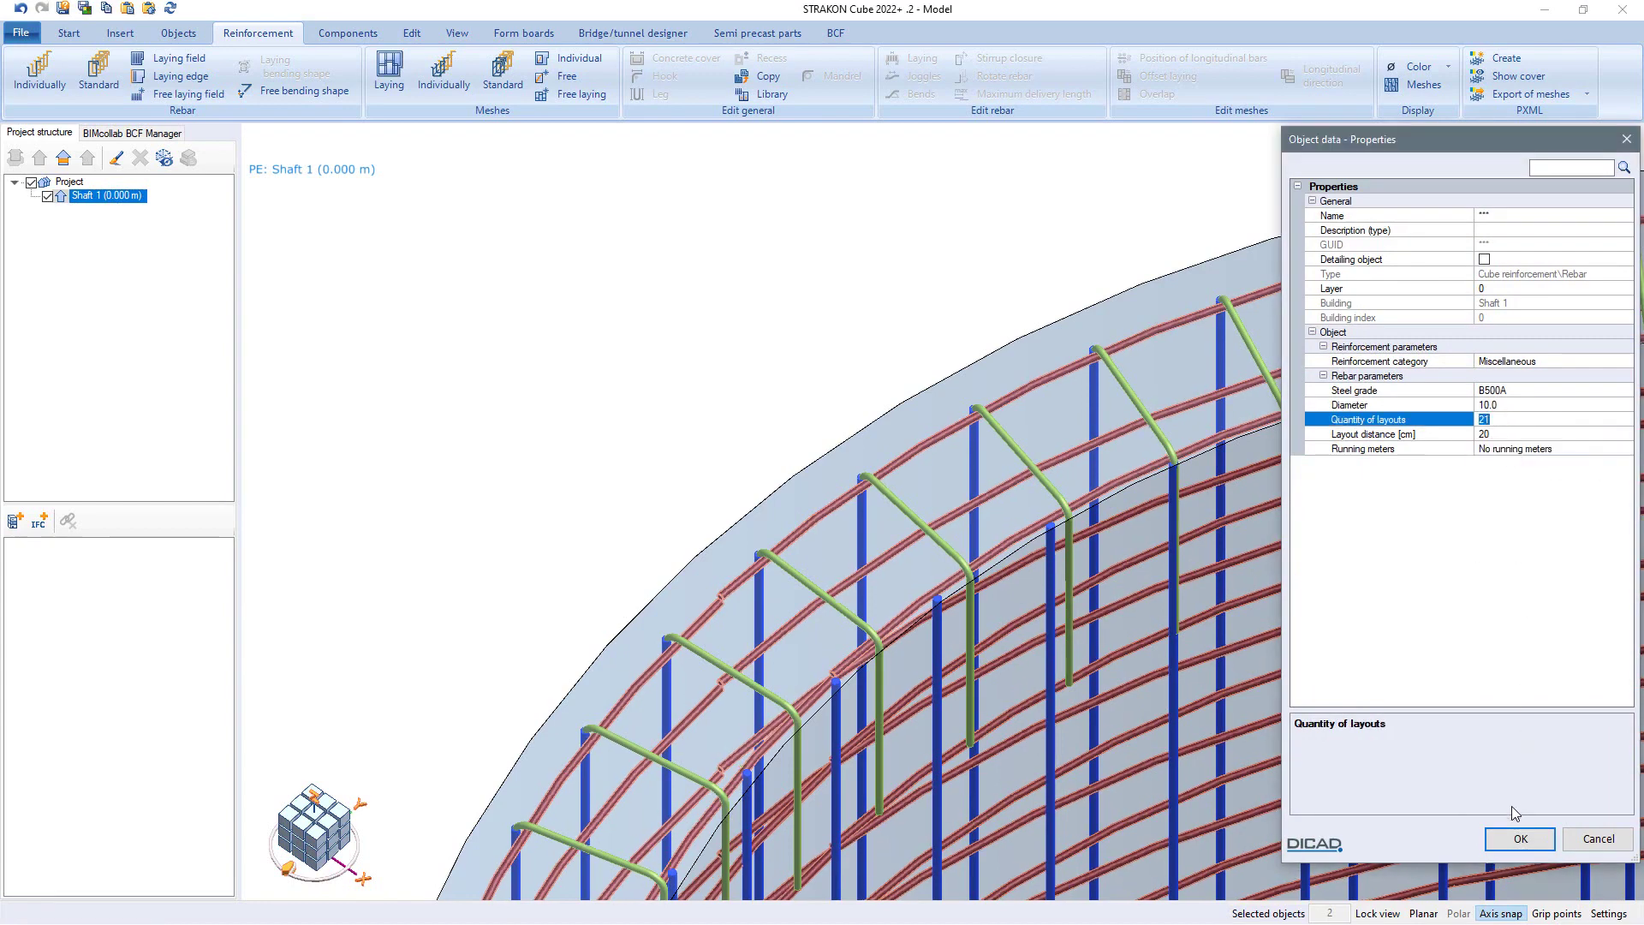
pyautogui.click(1508, 837)
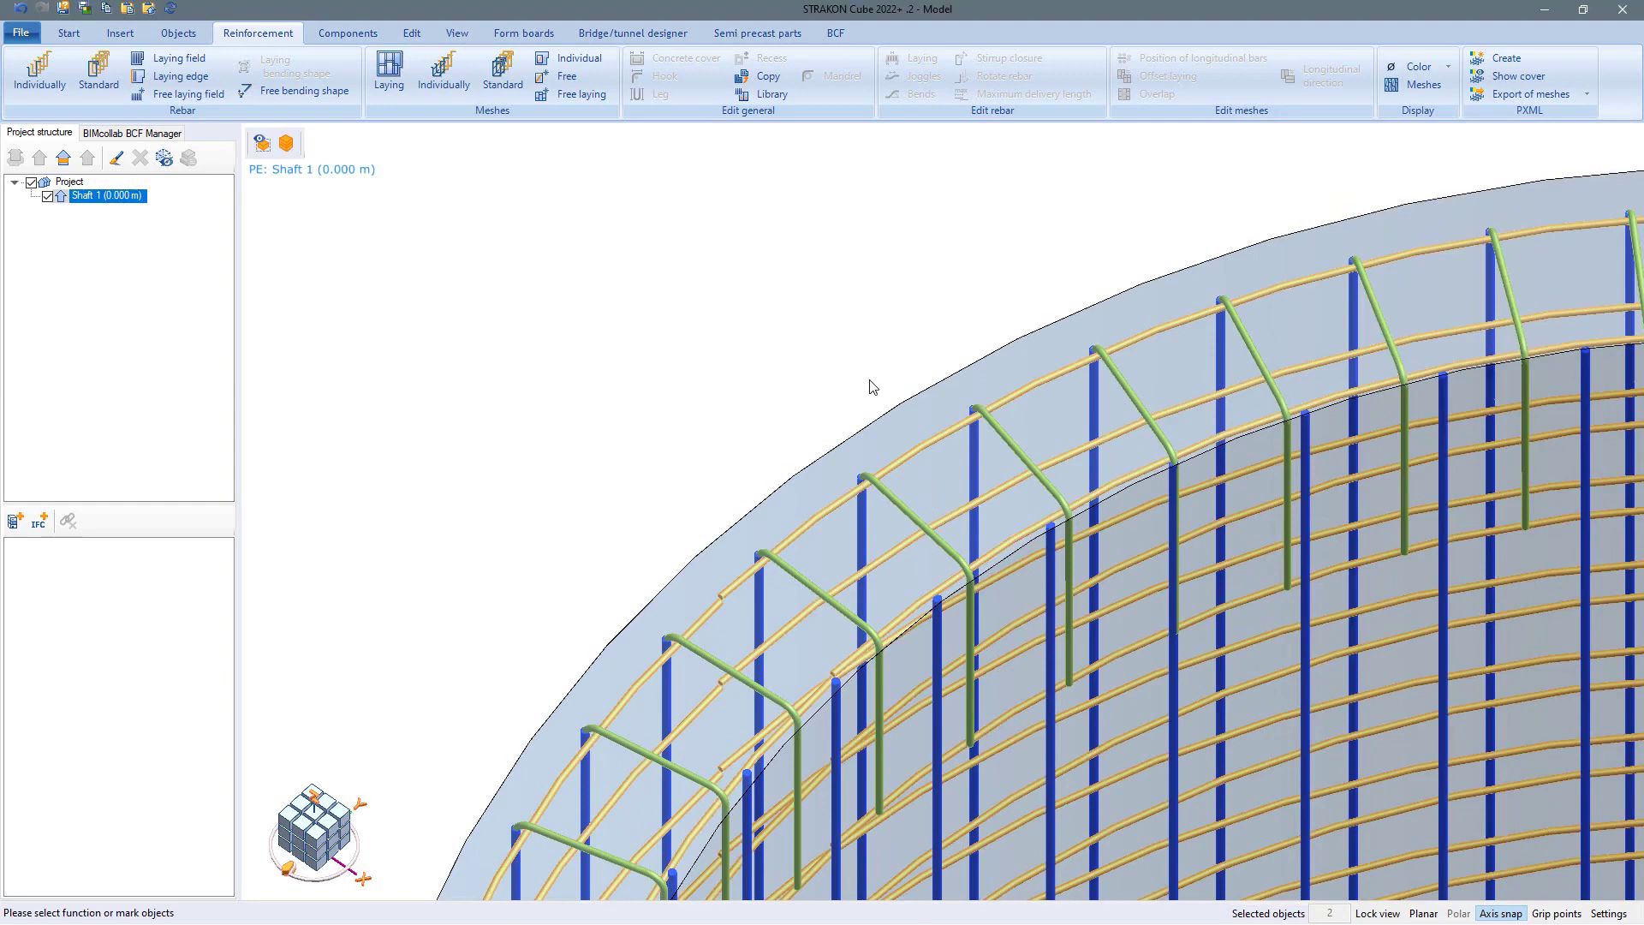
# Set the end leg length of the shaft wall's outer ring bars to 1285 cm.
pyautogui.click(842, 501)
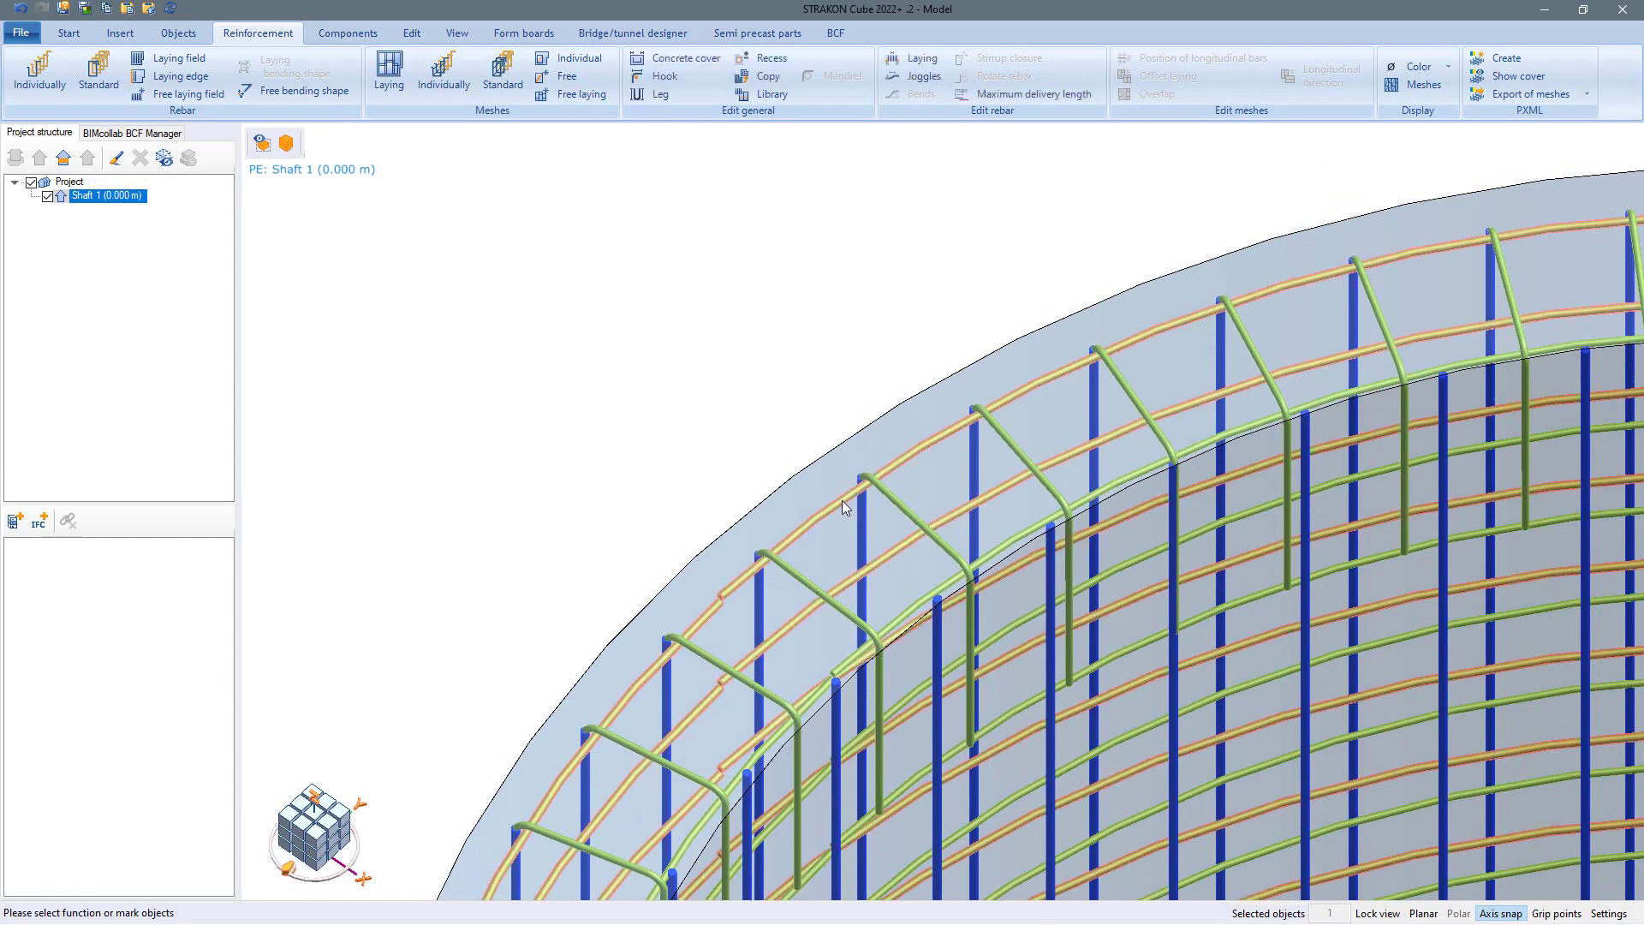
pyautogui.click(658, 94)
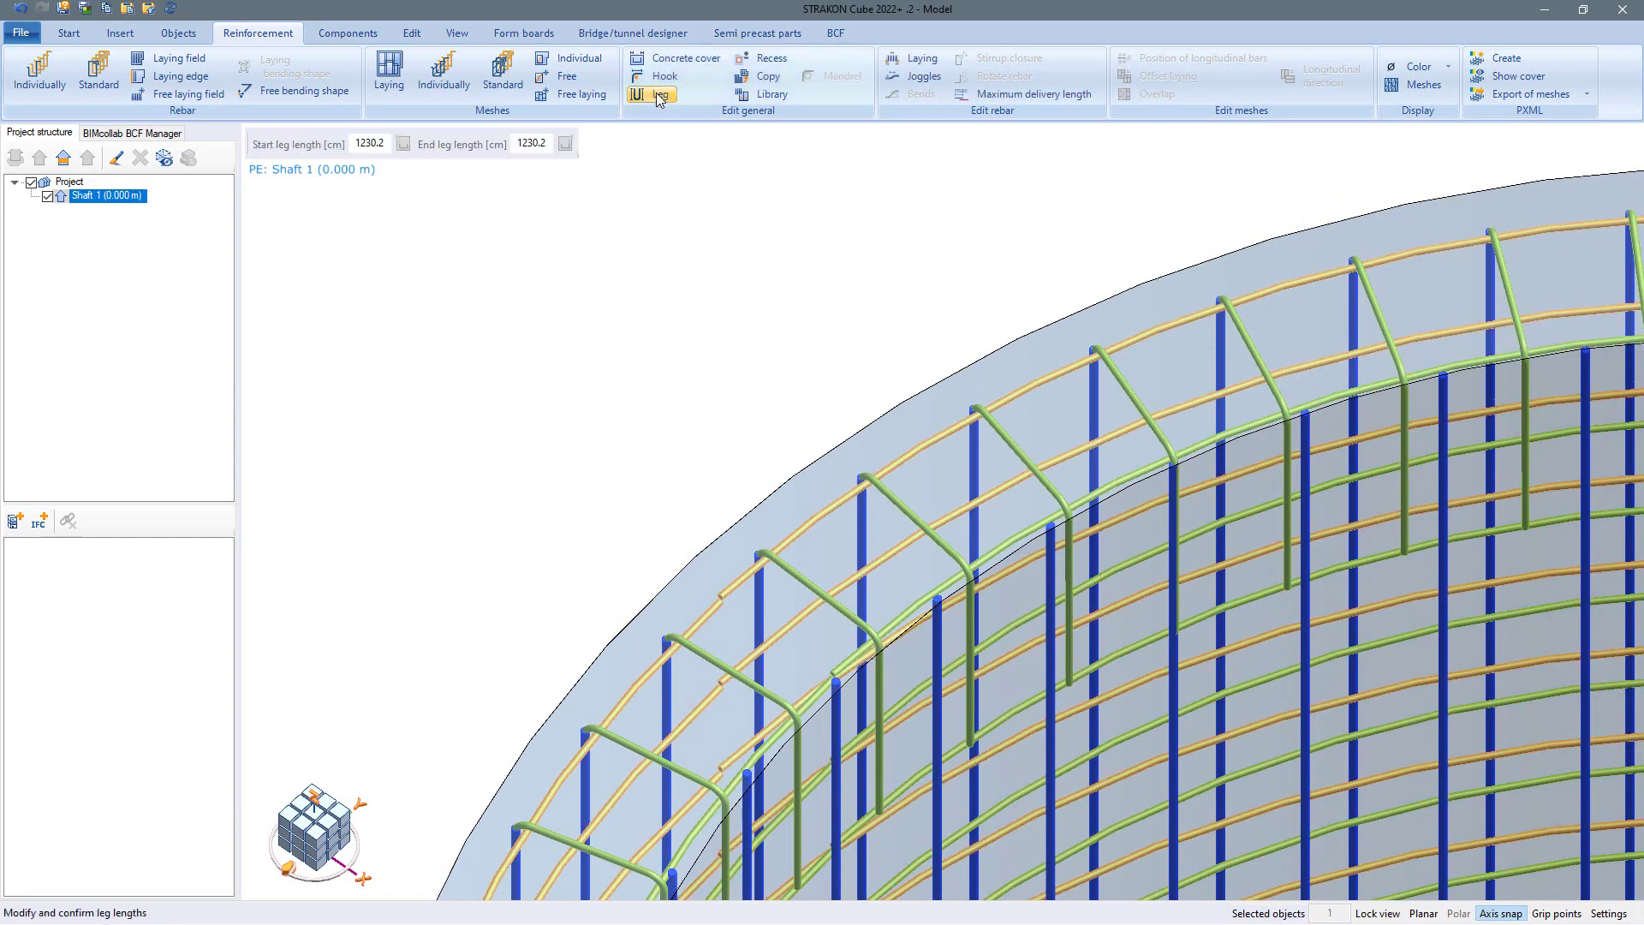
pyautogui.doubleClick(534, 145)
pyautogui.write('1285')
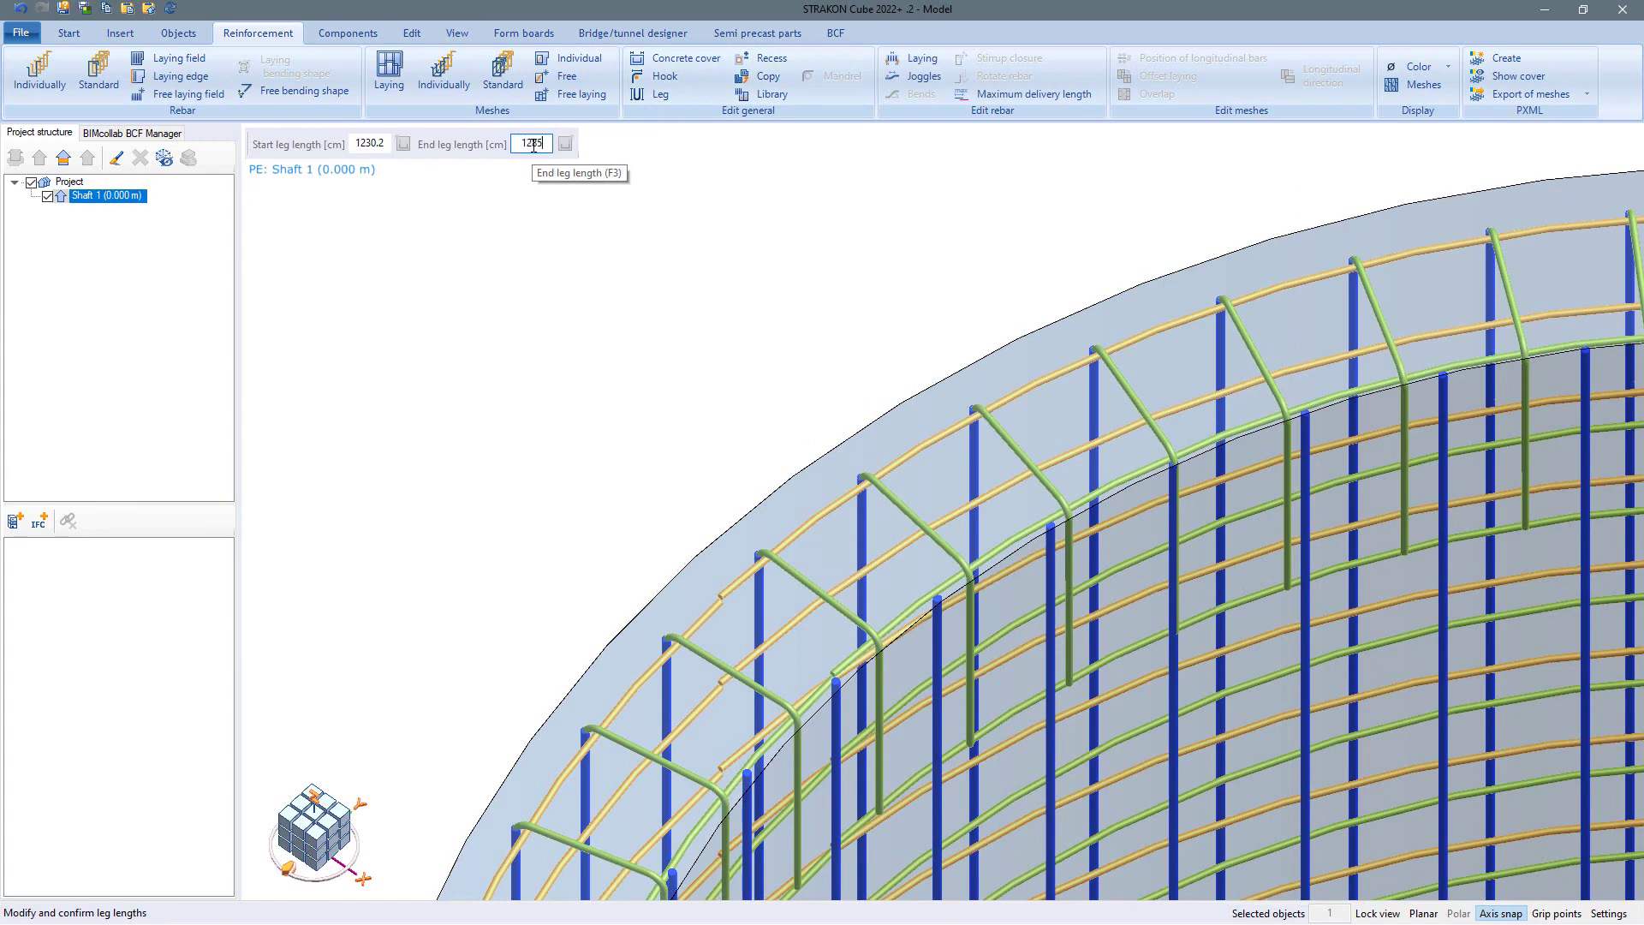
pyautogui.write('1225')
pyautogui.press('Return')
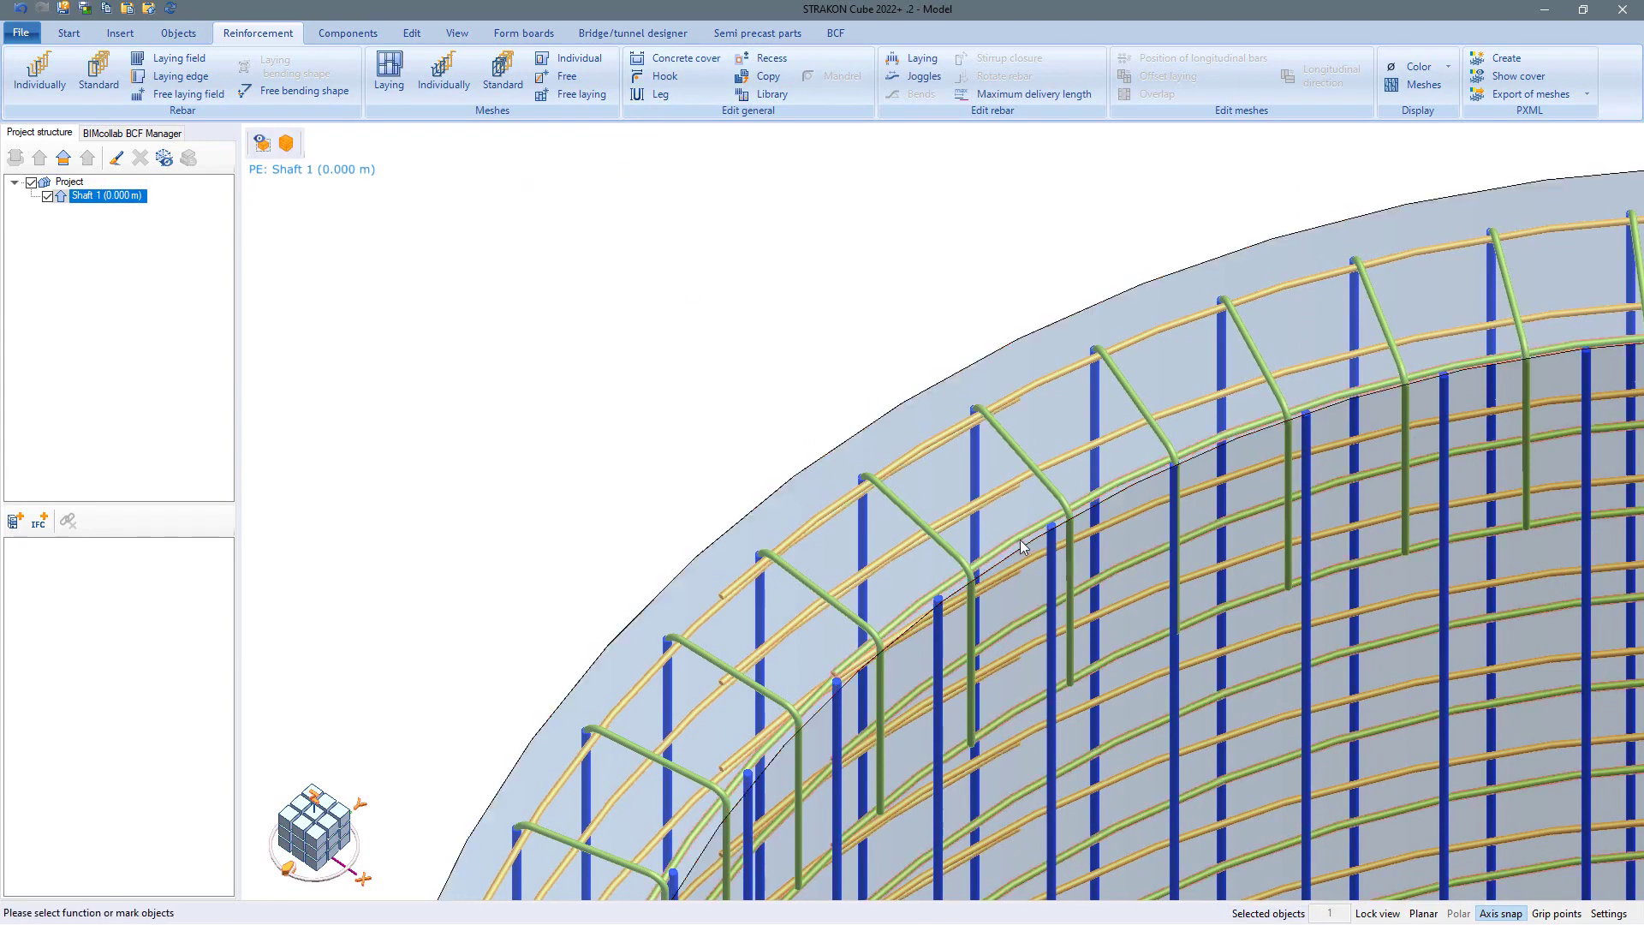
# Set the end leg length of the shaft wall's inner ring bars to 1155 cm.
pyautogui.click(676, 98)
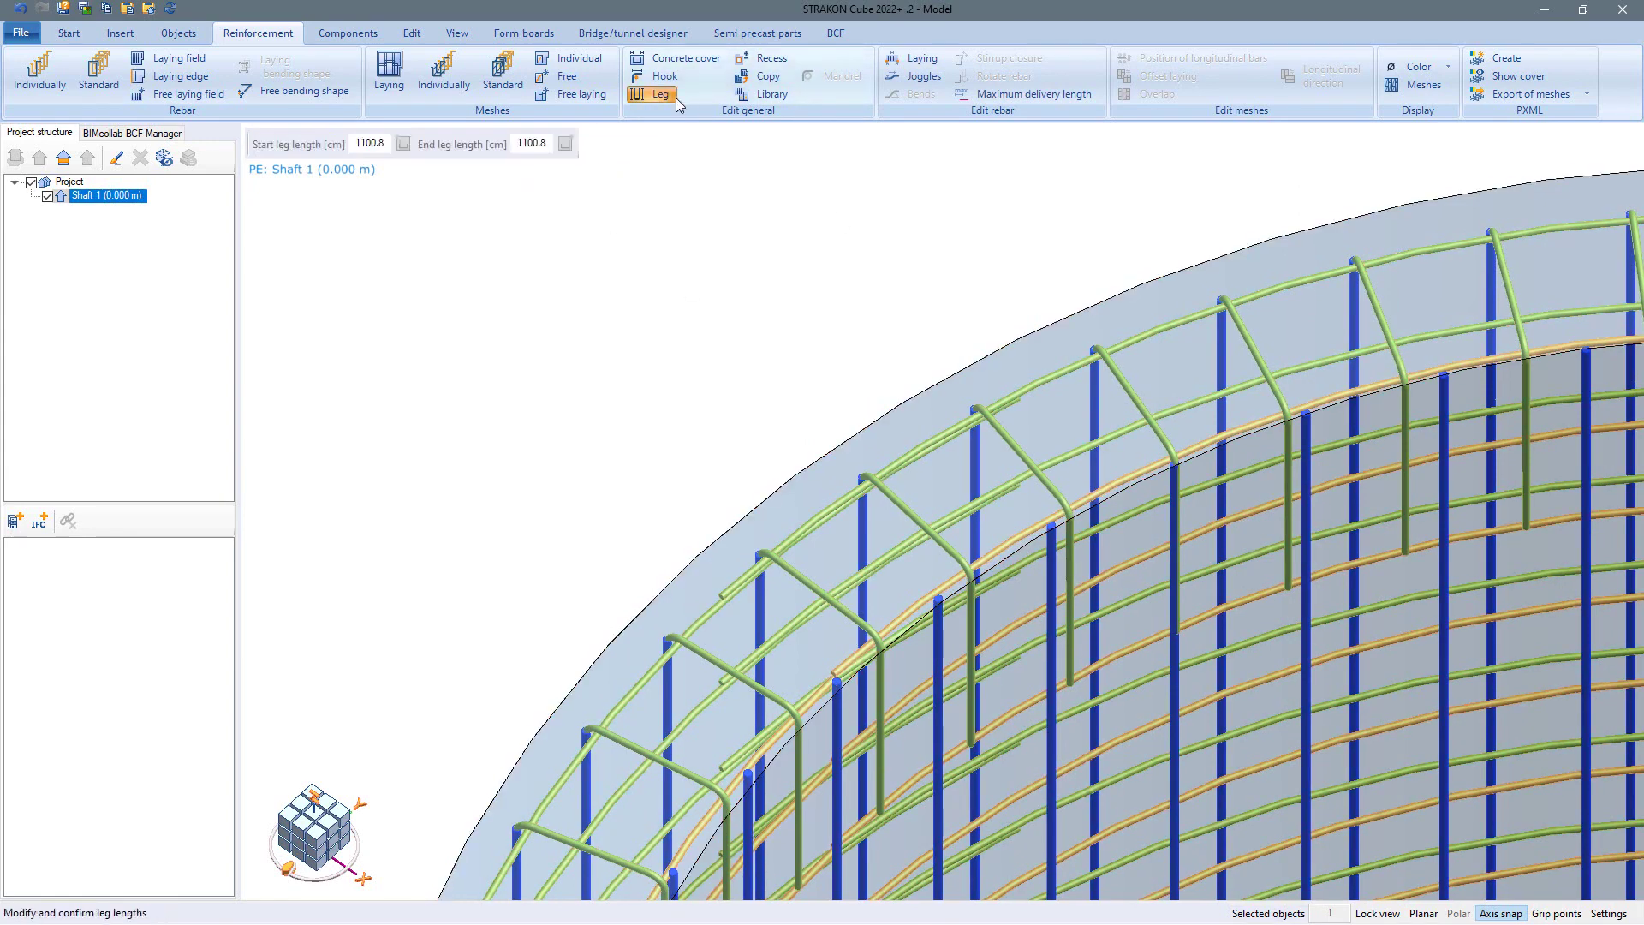
pyautogui.doubleClick(531, 143)
pyautogui.write('1155')
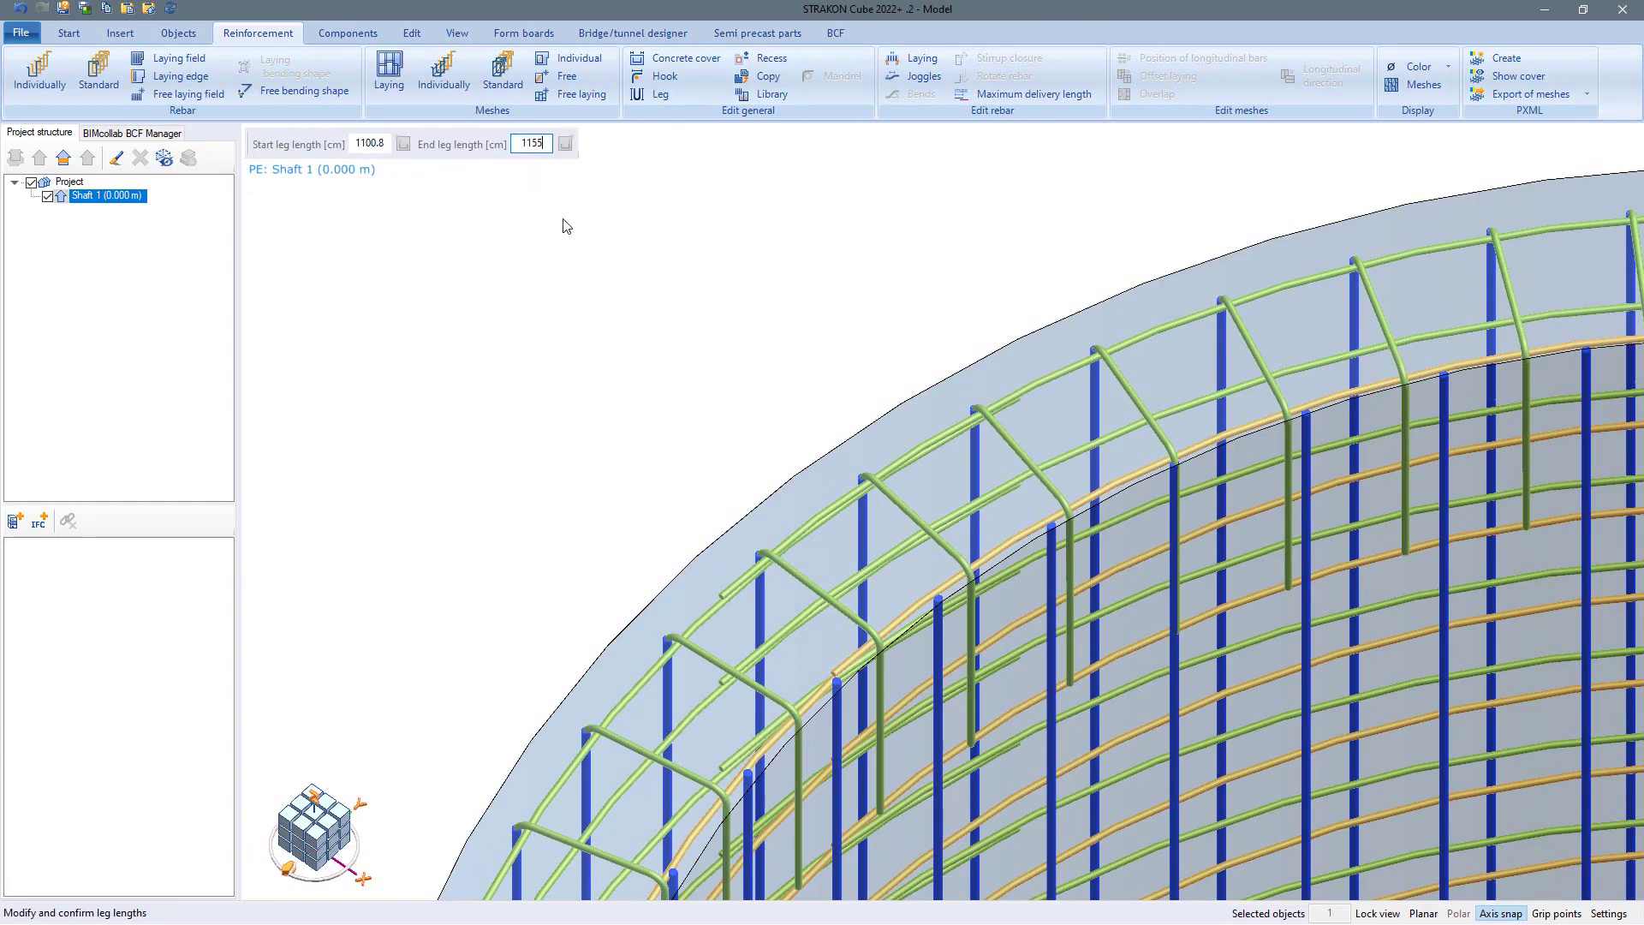
pyautogui.press('Return')
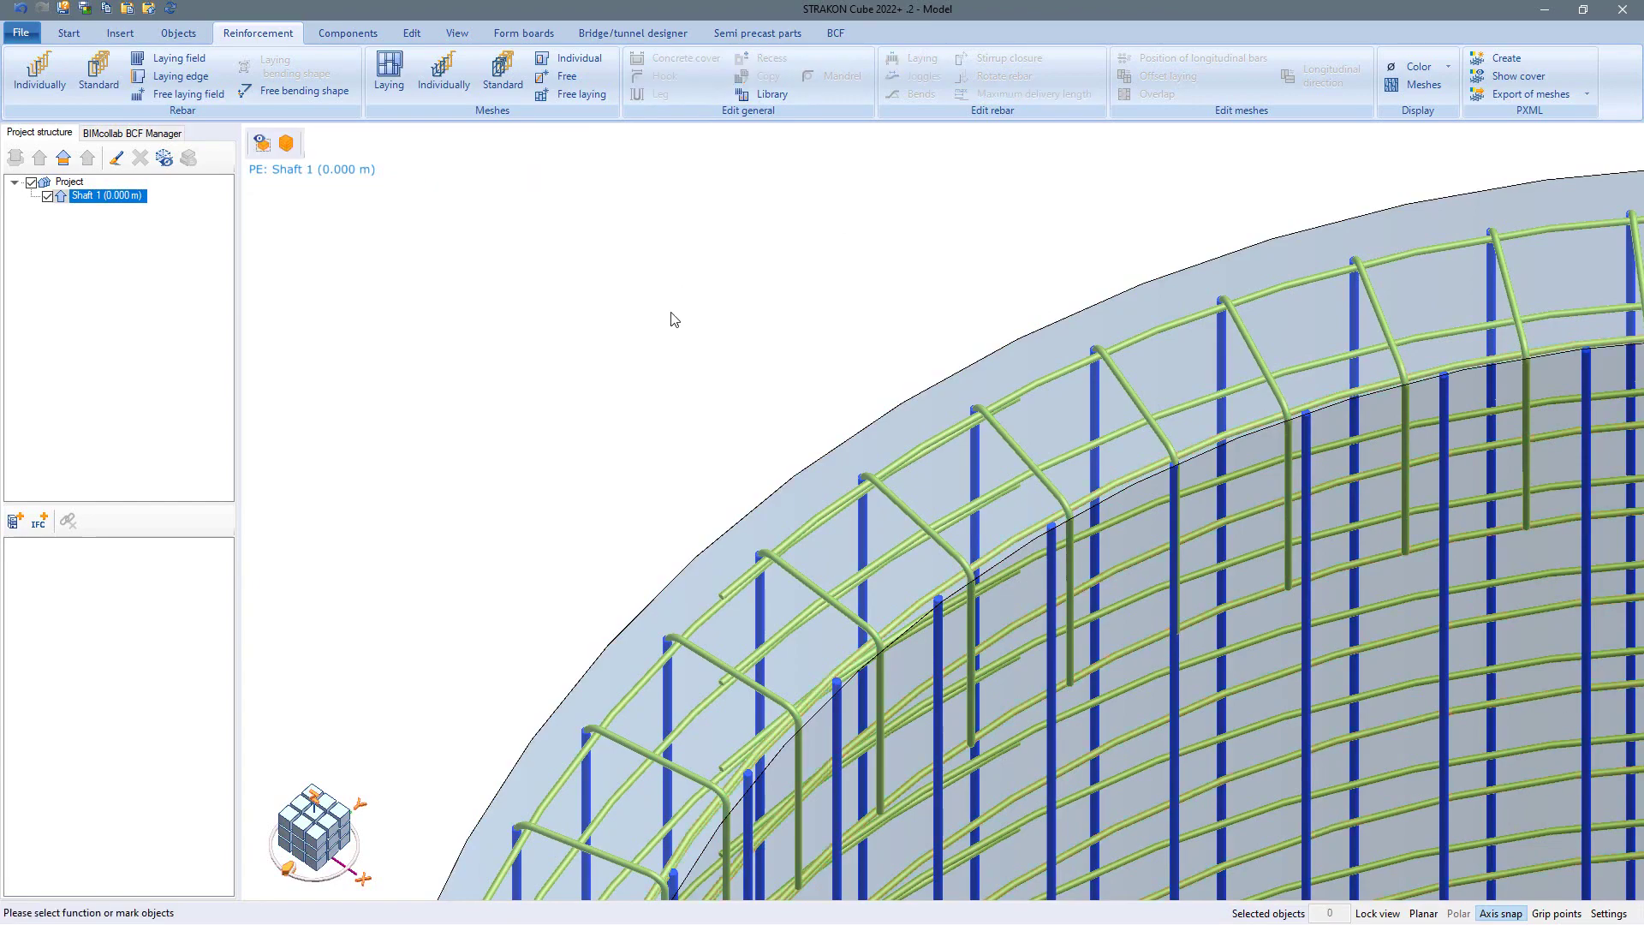
# Move the pump sump in the base slab by 35 cm in x and 35 cm in y from its outer corner.
pyautogui.scroll(-9, 713, 346)
pyautogui.moveTo(802, 420); pyautogui.dragTo(842, 343, button='middle')
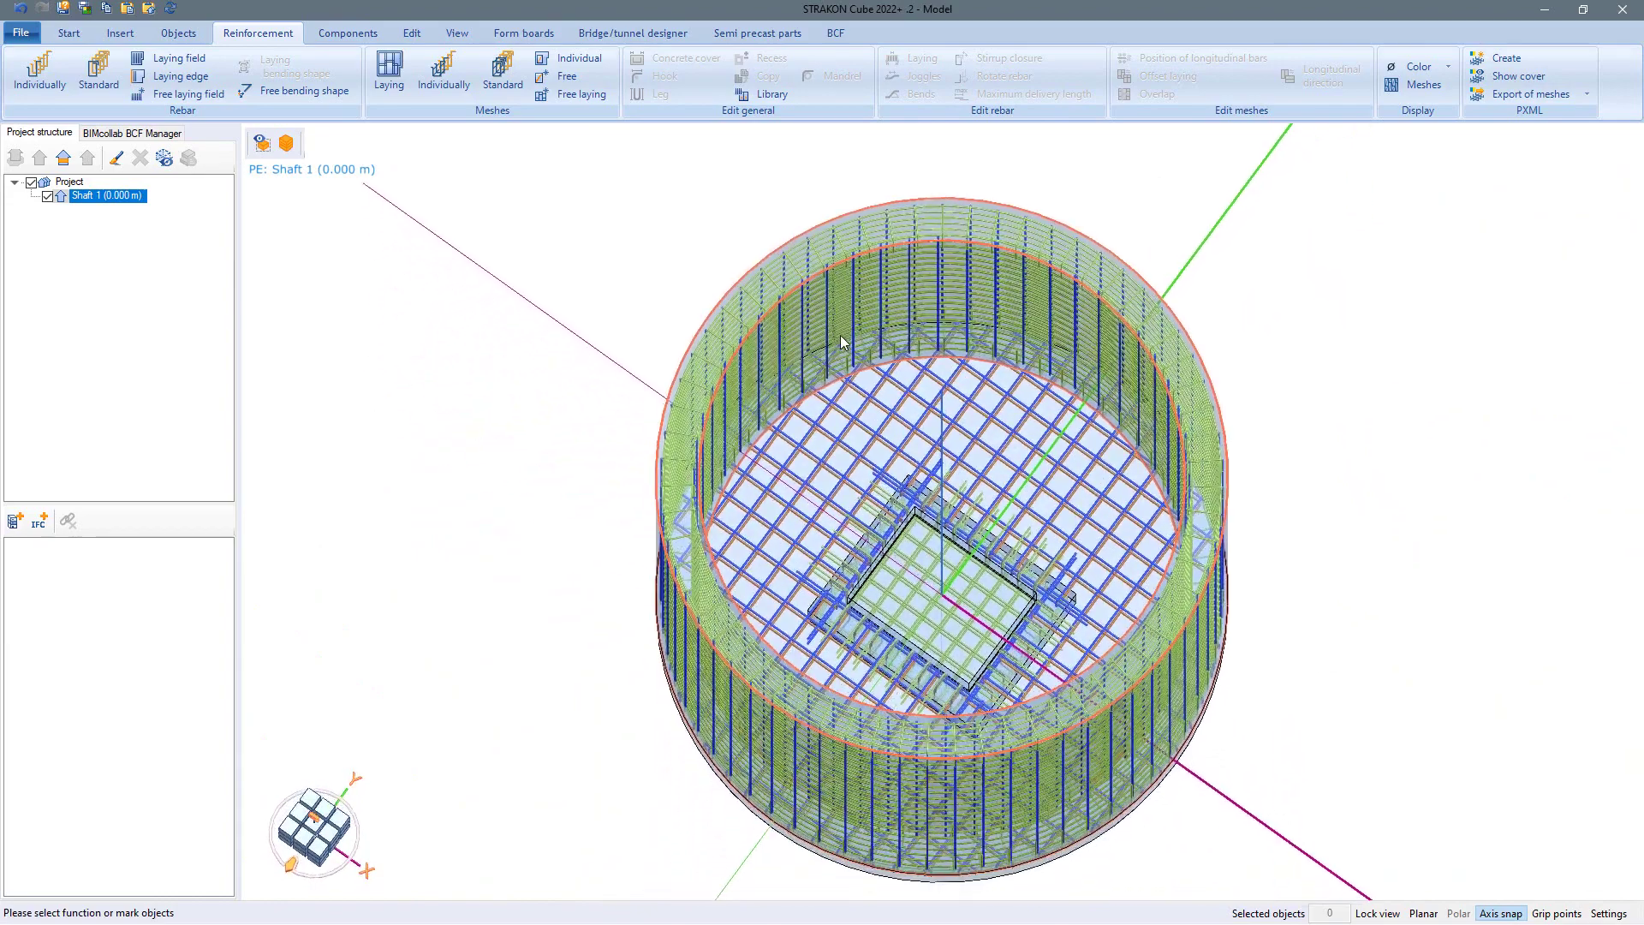
pyautogui.scroll(2, 906, 462)
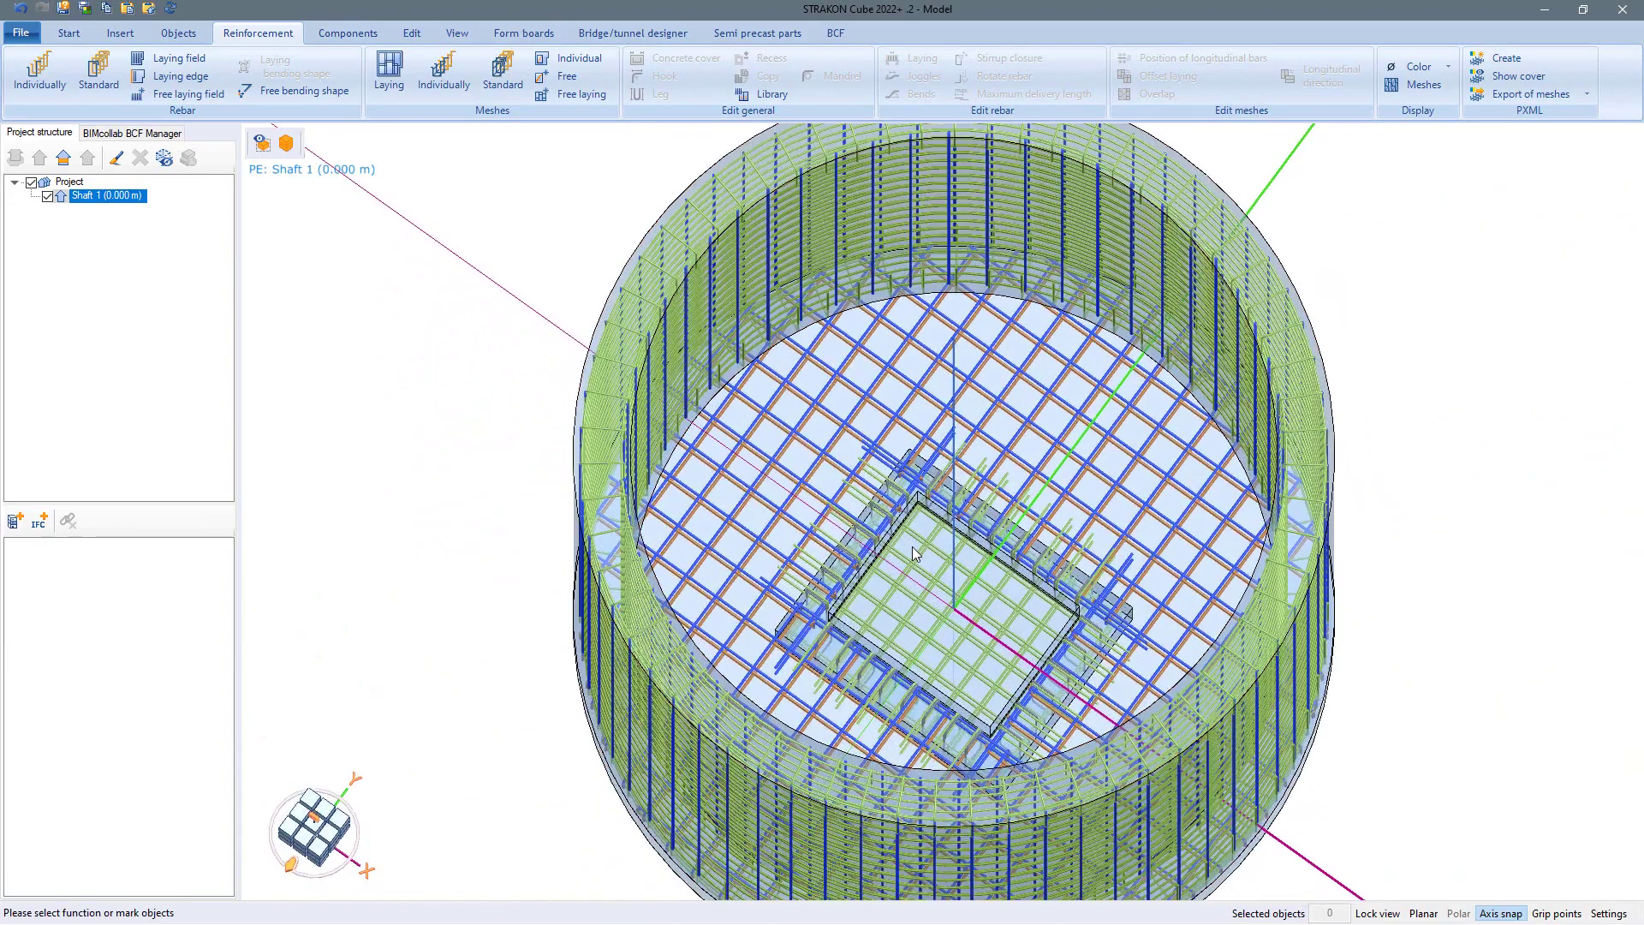
pyautogui.click(906, 463)
pyautogui.press('m')
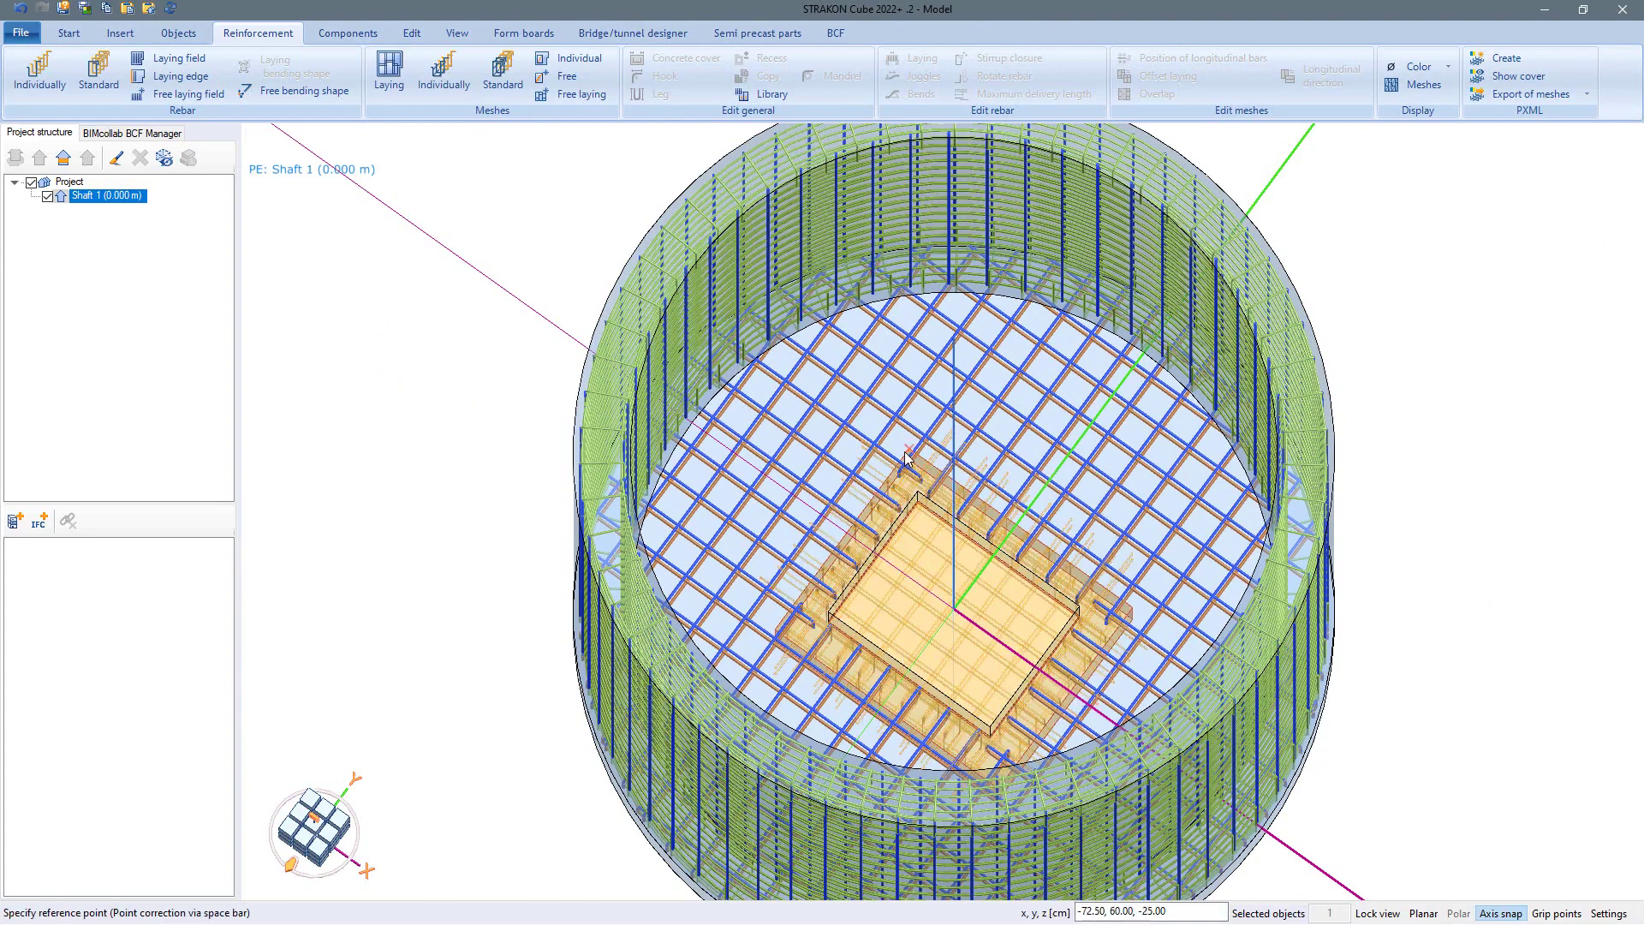
pyautogui.click(906, 455)
pyautogui.write('35,35')
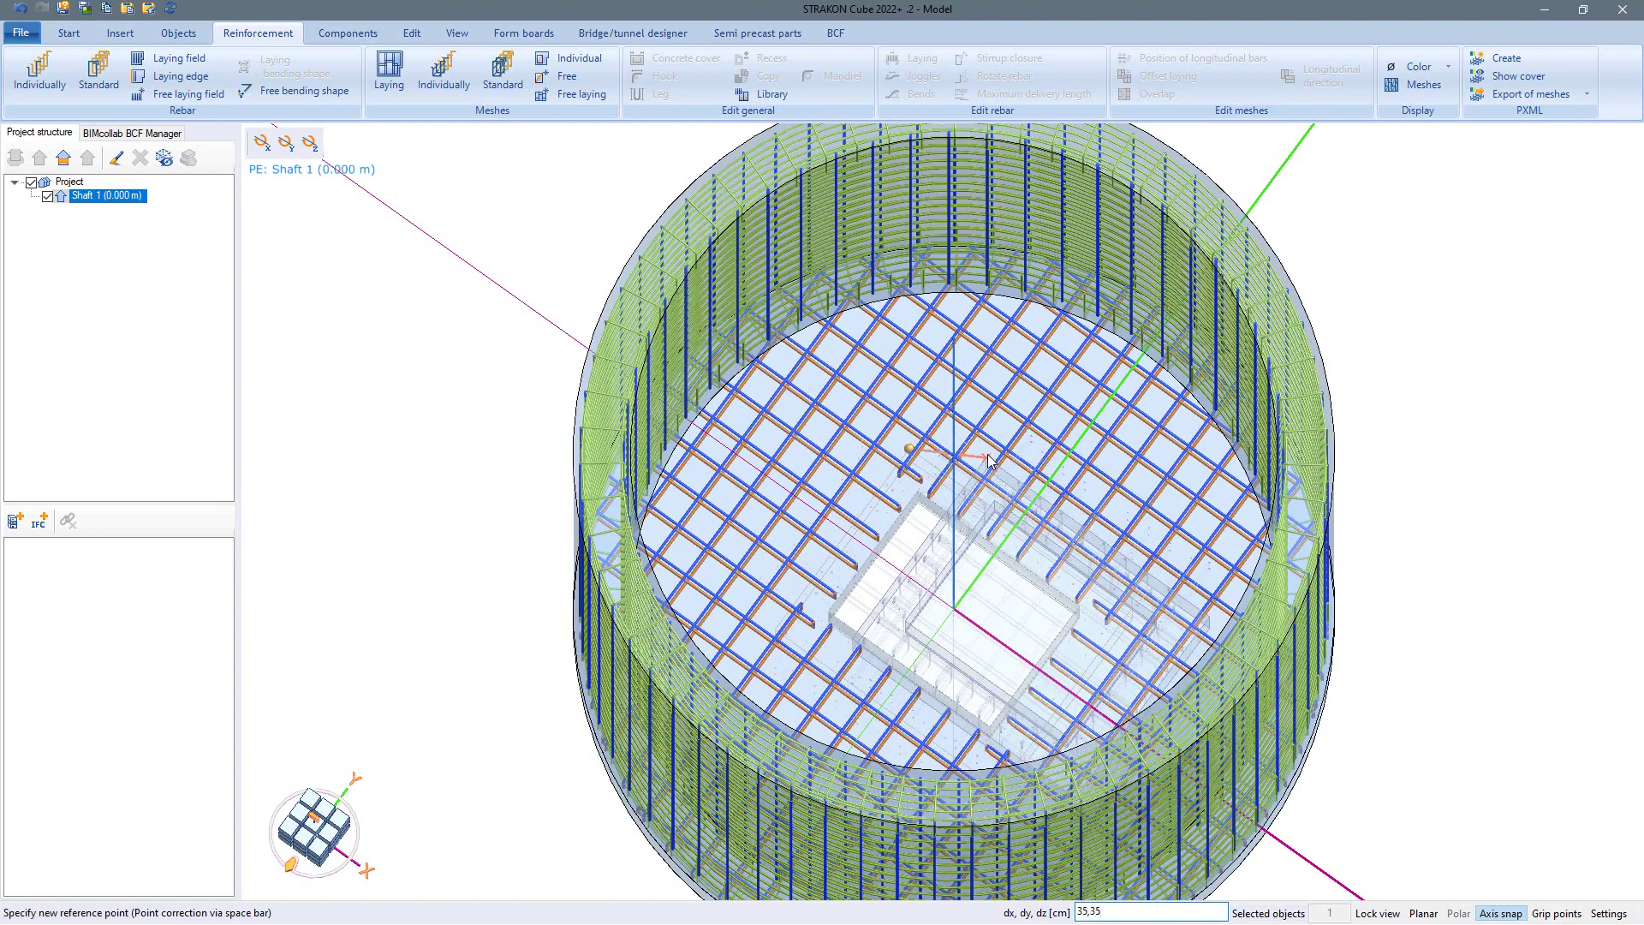
pyautogui.press('Return')
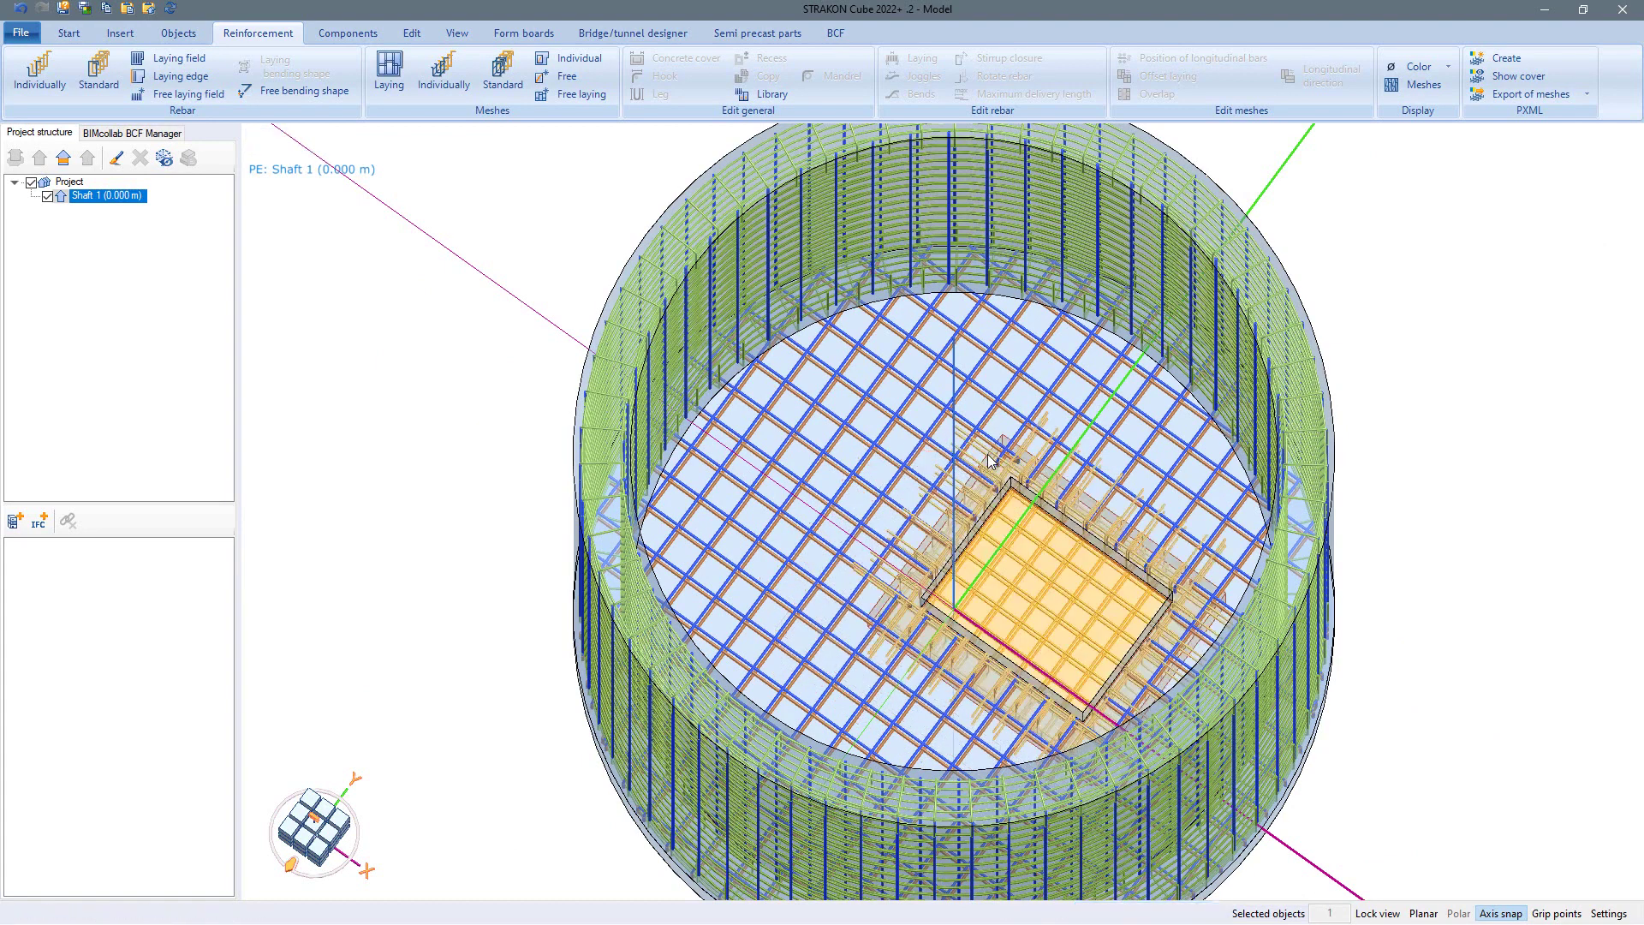
# Stretch the pump sump's side facing the negative x-direction outward by 25 cm along the x-axis.
pyautogui.moveTo(992, 546); pyautogui.dragTo(1030, 520, button='middle')
pyautogui.scroll(3, 1014, 527)
pyautogui.press('s')
pyautogui.moveTo(835, 300); pyautogui.dragTo(1086, 874)
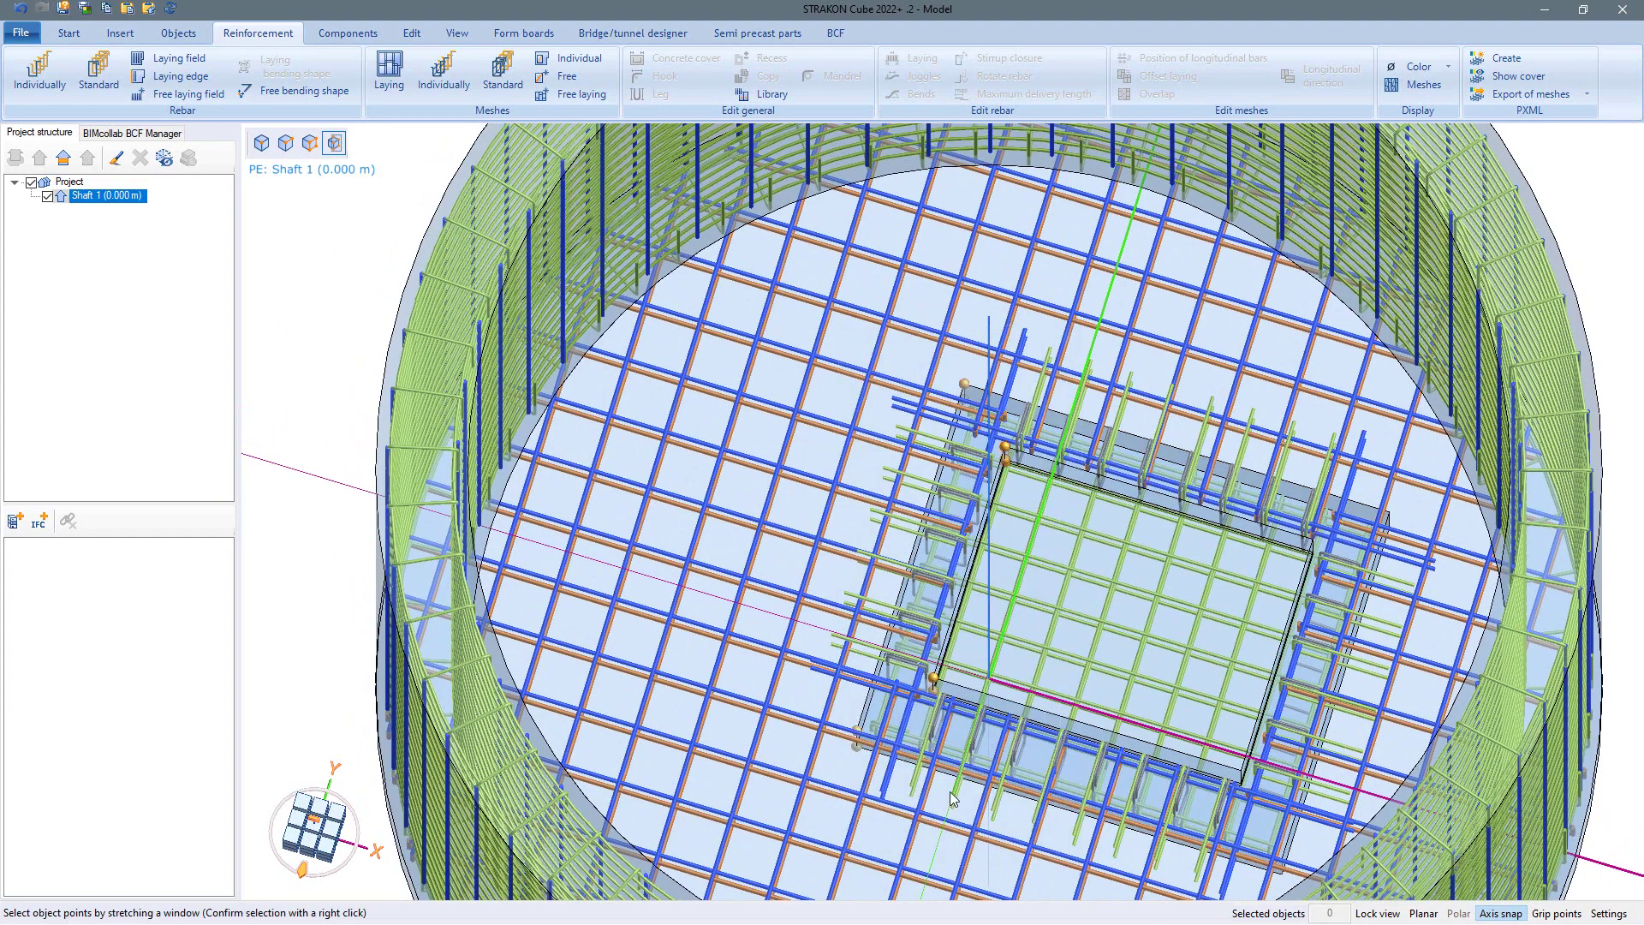
pyautogui.rightClick(861, 747)
pyautogui.click(858, 737)
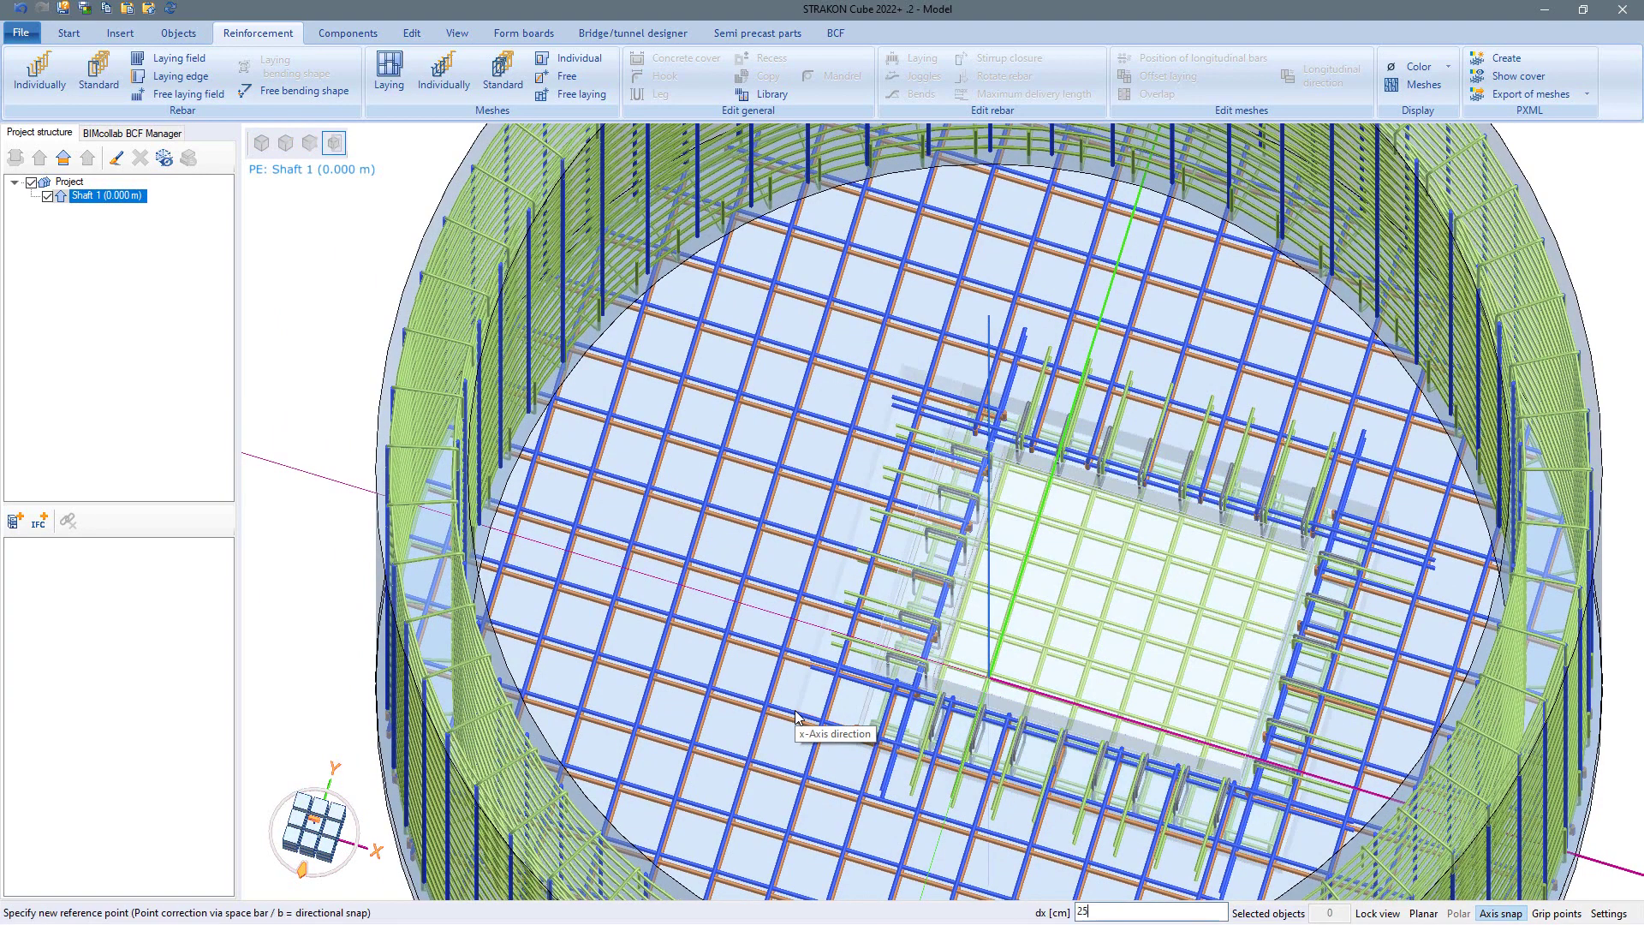
pyautogui.press('Return')
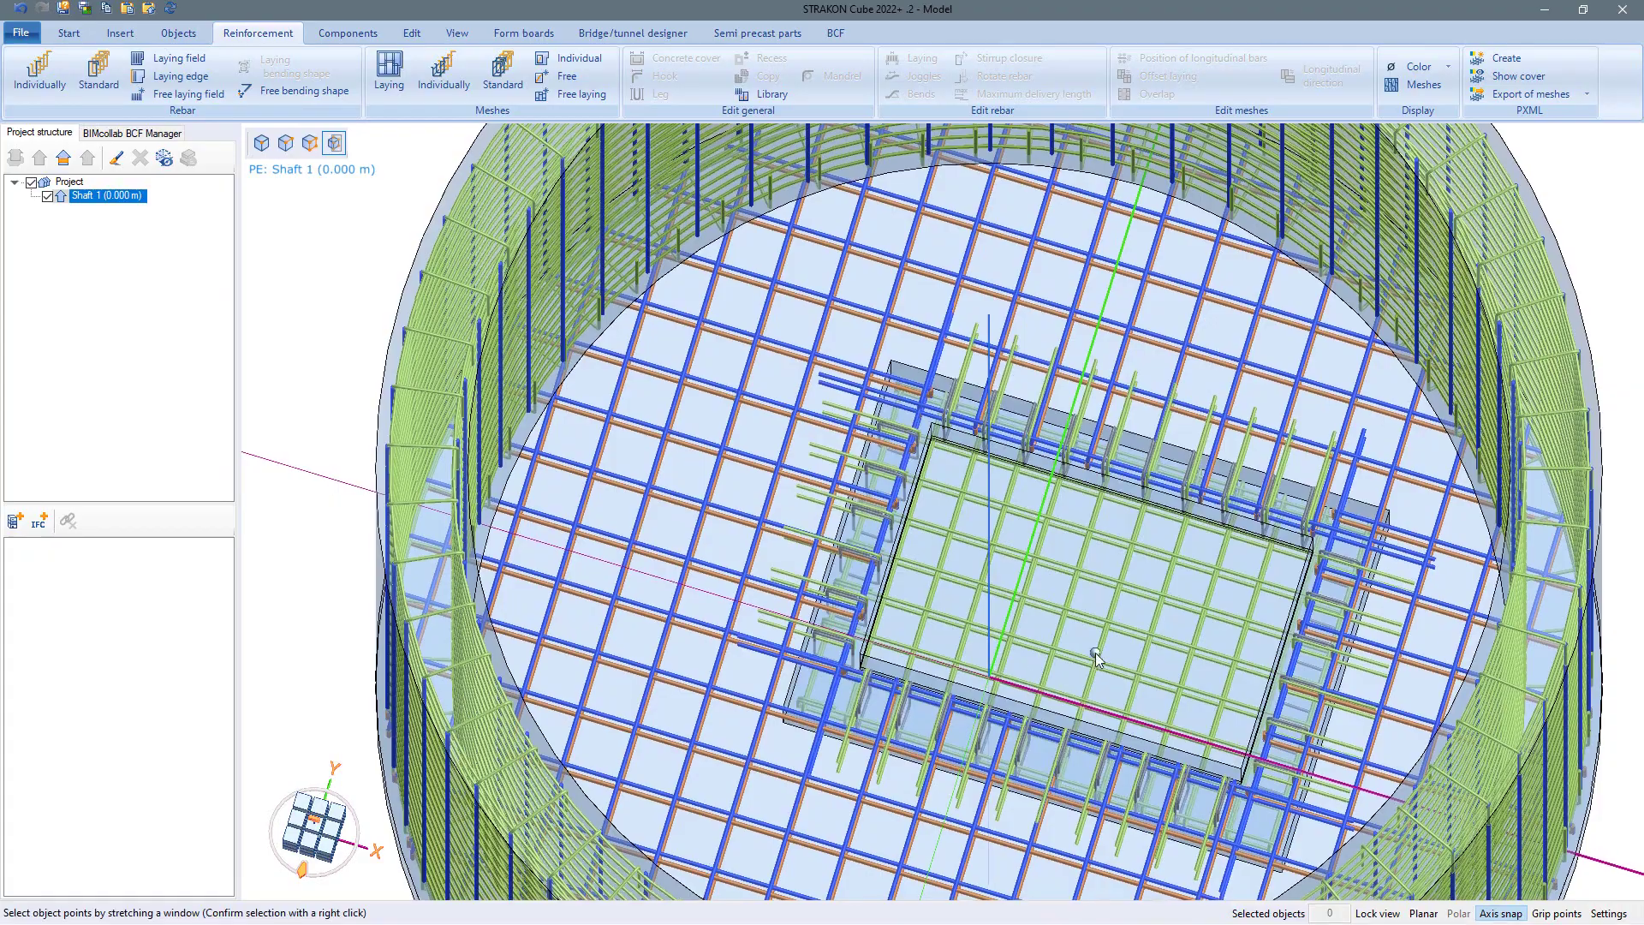
pyautogui.rightClick(1096, 653)
# Extrude the top ring face of the shaft wall upward by 50 cm.
pyautogui.moveTo(1116, 651); pyautogui.dragTo(1132, 602, button='right')
pyautogui.scroll(-3, 1133, 602)
pyautogui.moveTo(1139, 626); pyautogui.dragTo(1014, 886, button='middle')
pyautogui.moveTo(1028, 874); pyautogui.dragTo(1191, 429, button='right')
pyautogui.moveTo(1199, 413); pyautogui.dragTo(1243, 616, button='middle')
pyautogui.scroll(2, 1150, 607)
pyautogui.press('e')
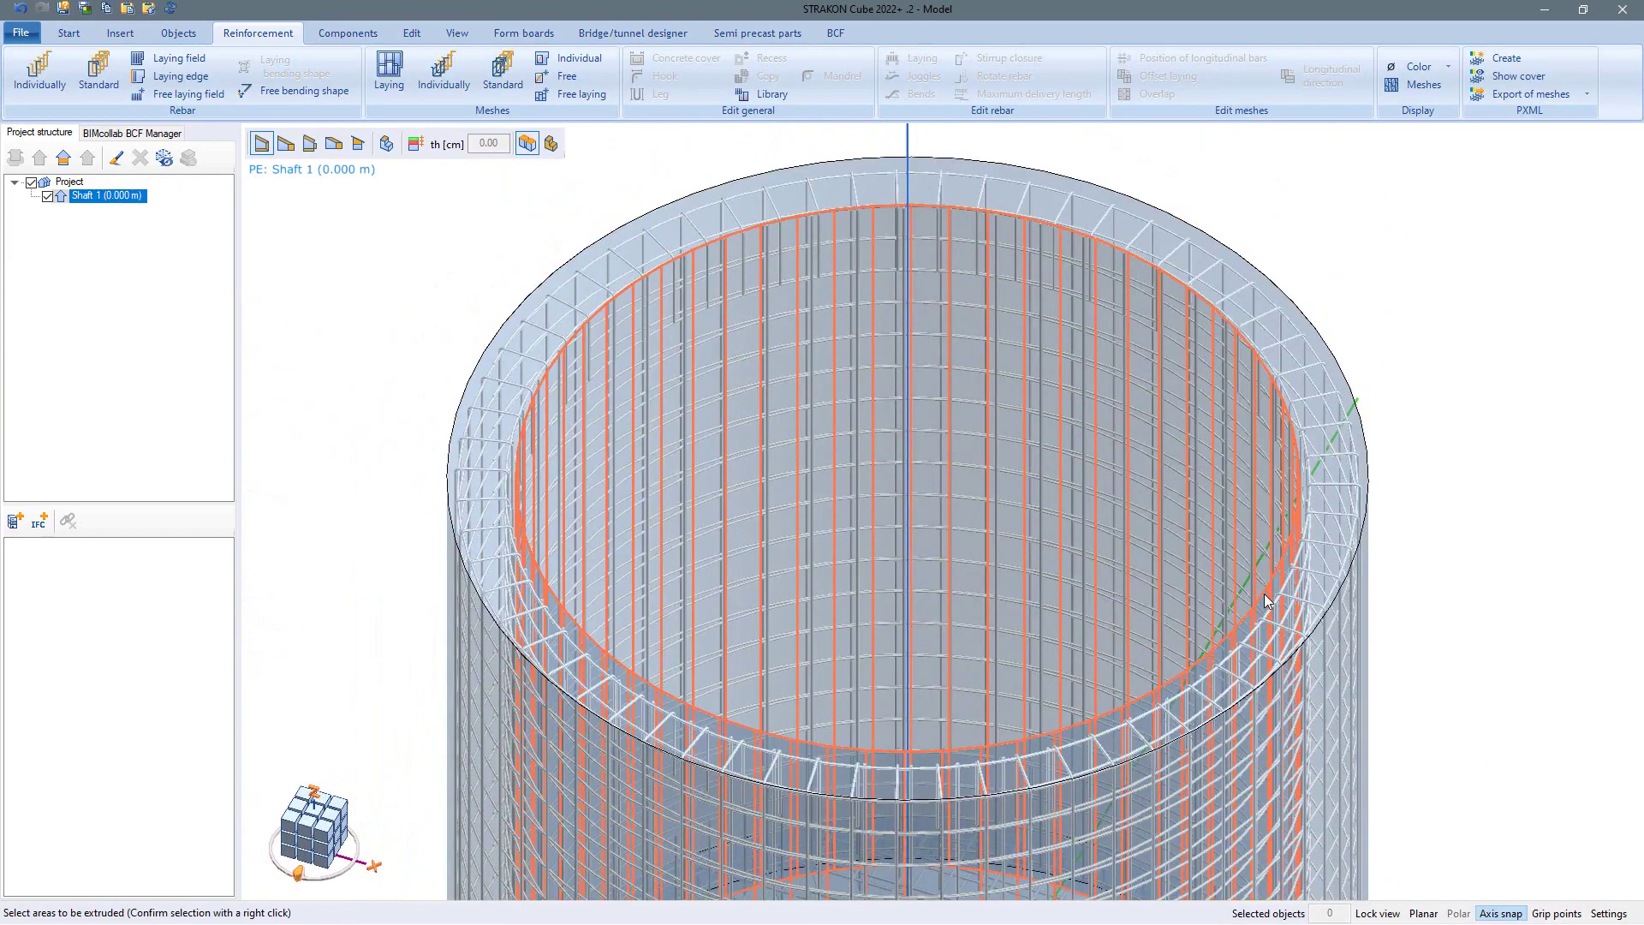
pyautogui.click(1343, 513)
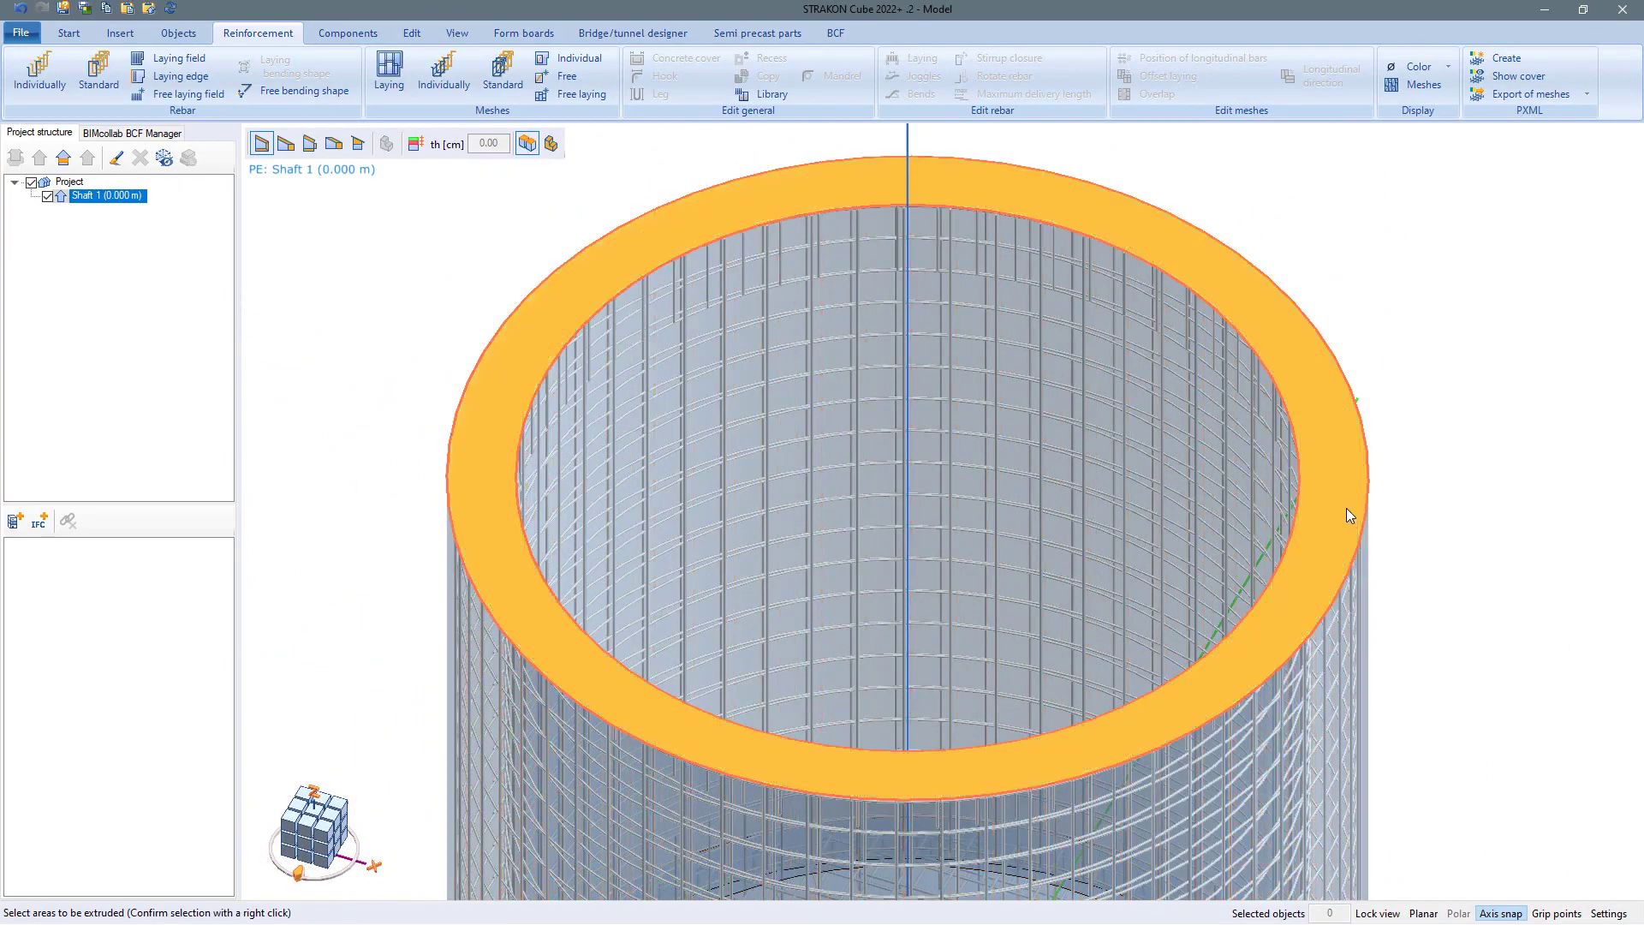
pyautogui.rightClick(1355, 497)
pyautogui.click(1373, 483)
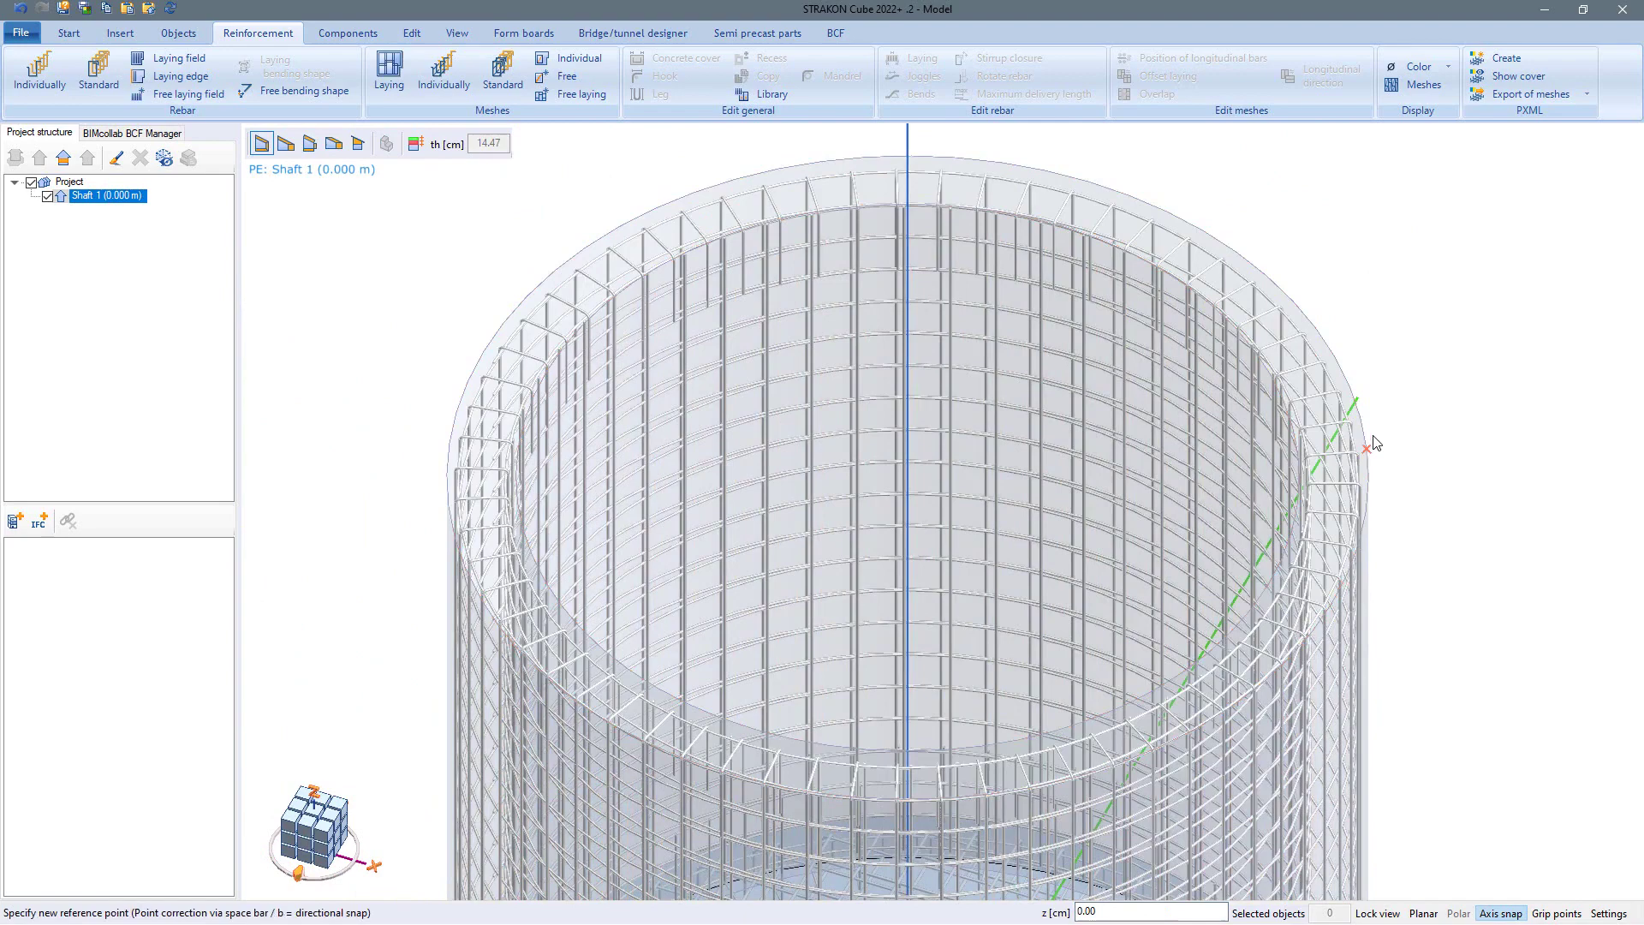
pyautogui.write('50')
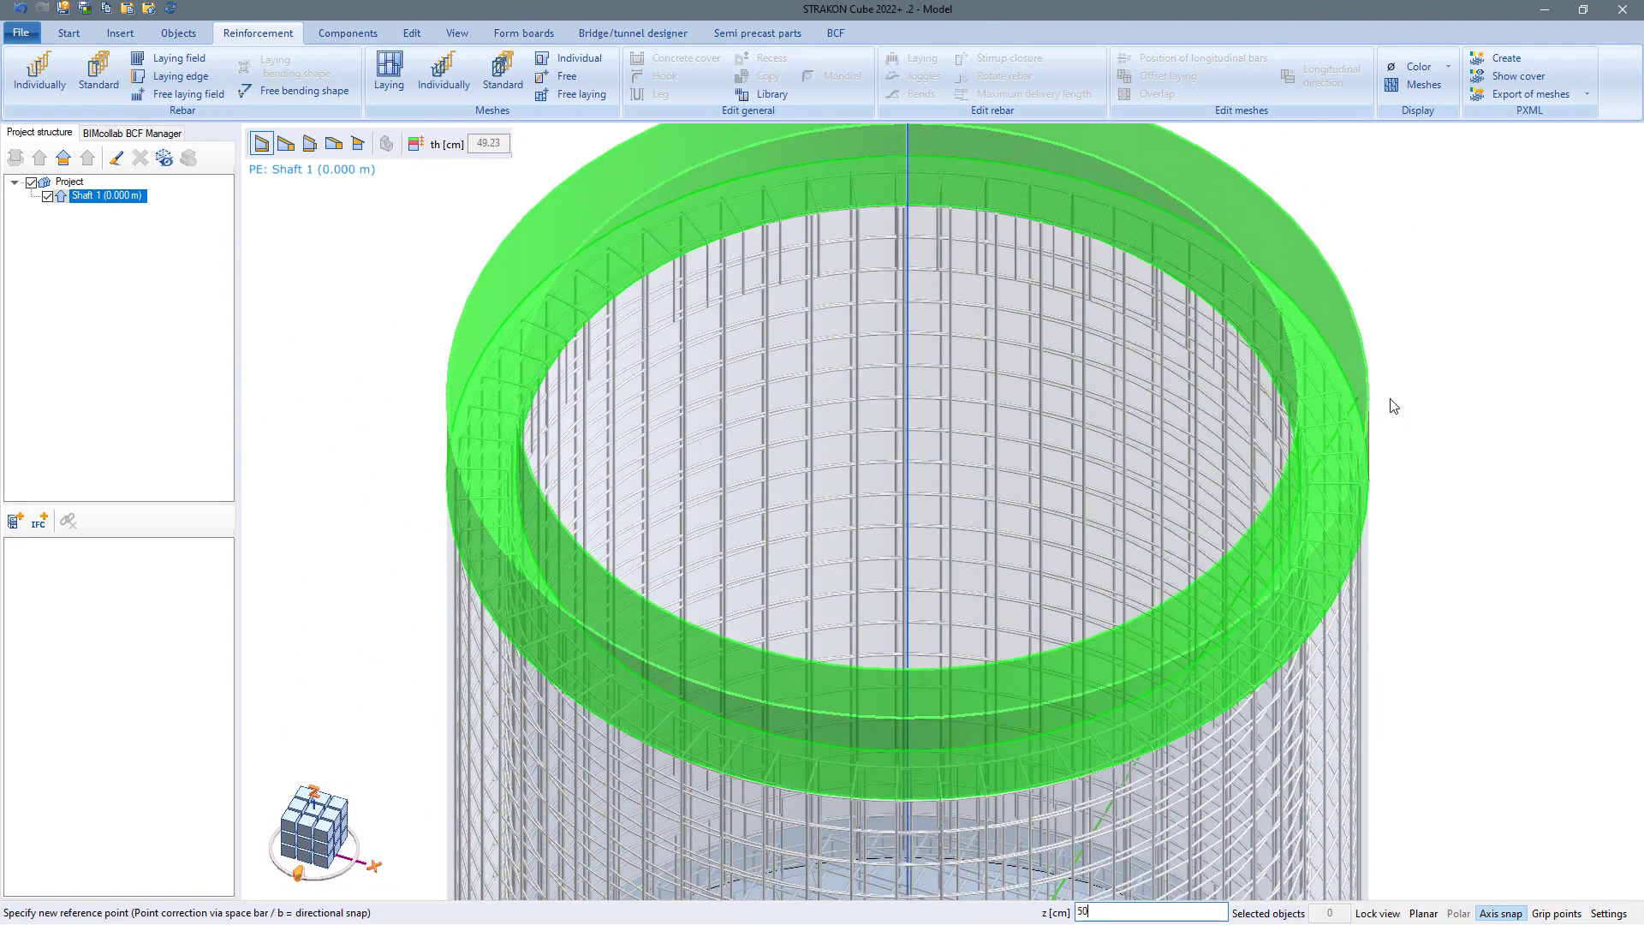
pyautogui.press('Return')
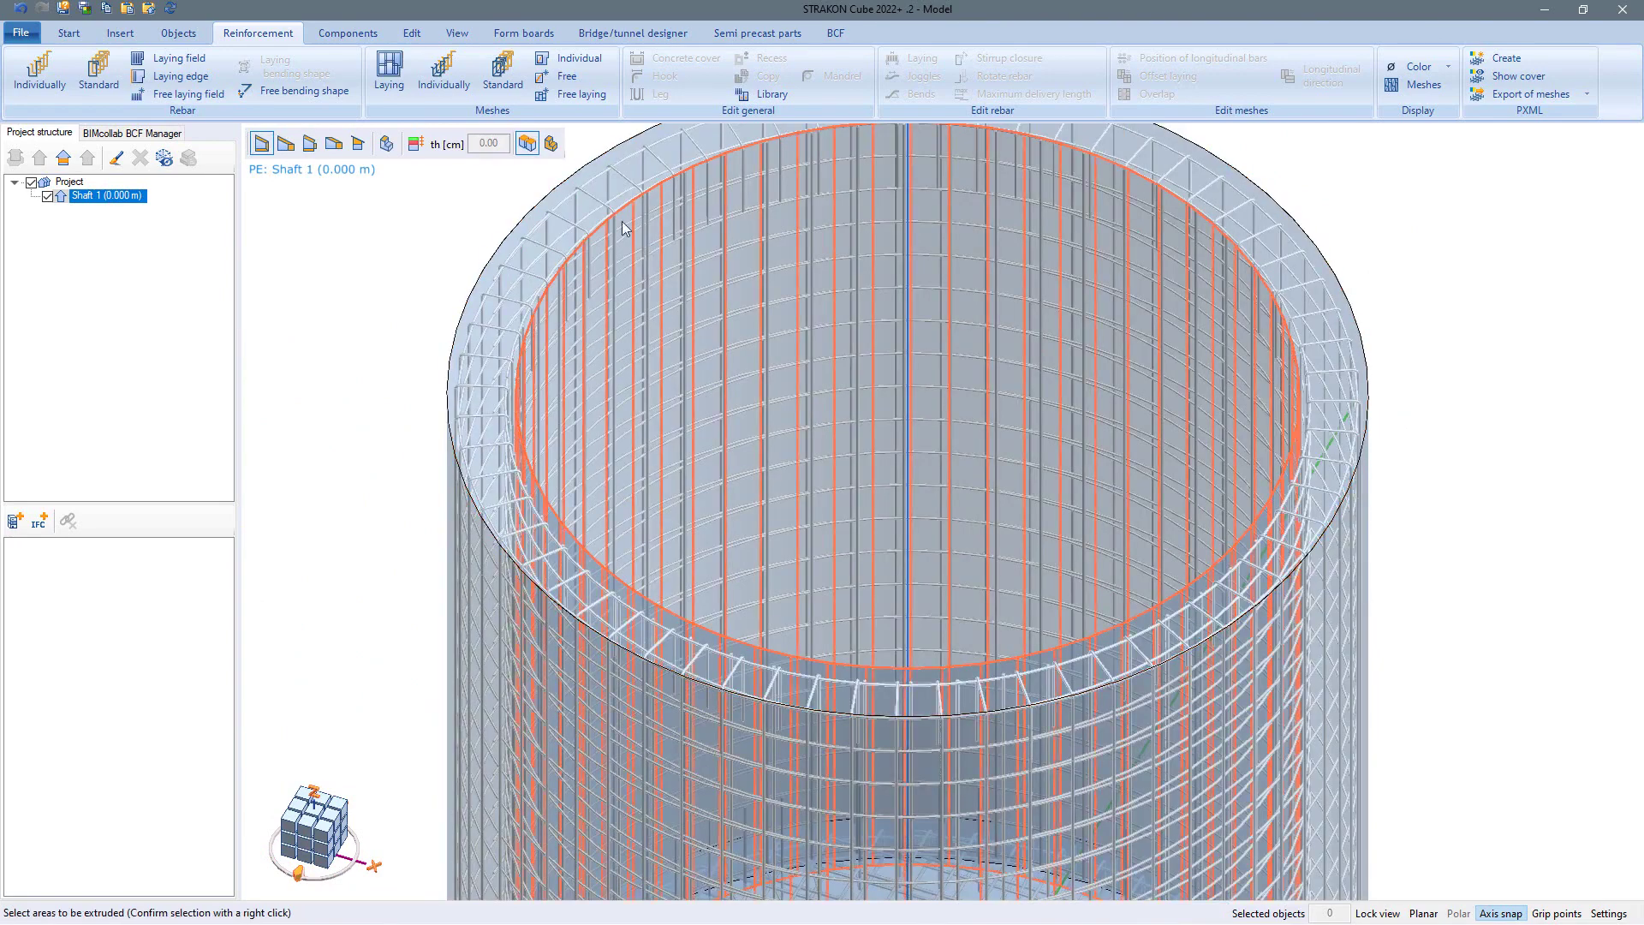
# Extrude the shaft wall's inner face inward with a default extrusion value of 7.5 cm.
pyautogui.click(420, 149)
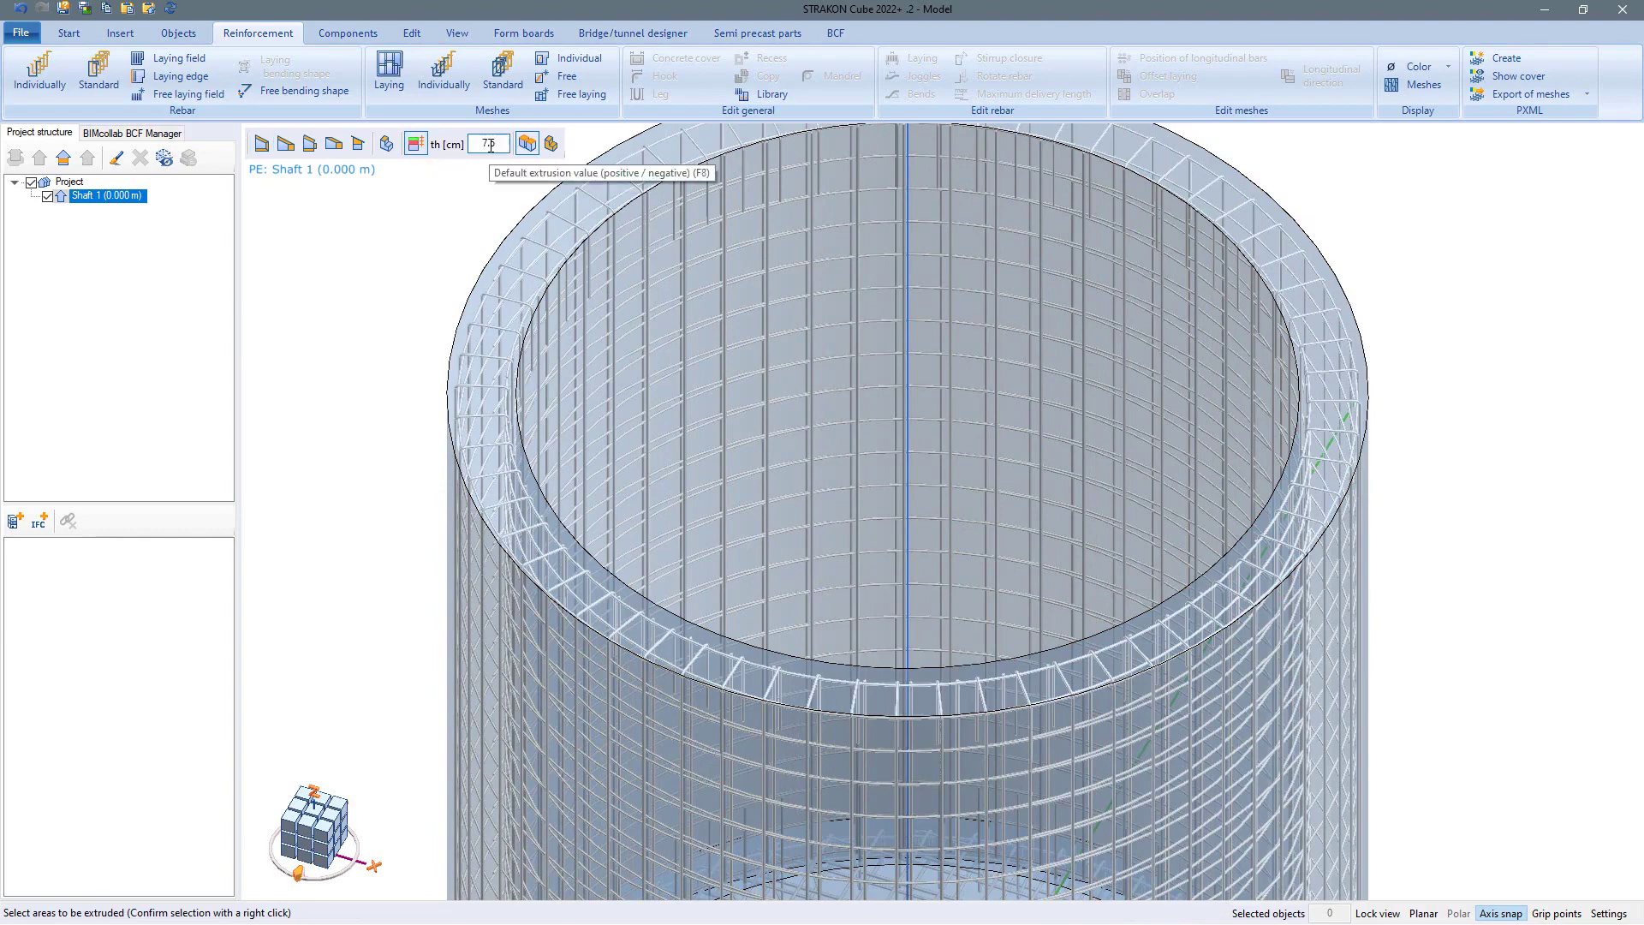
pyautogui.click(593, 271)
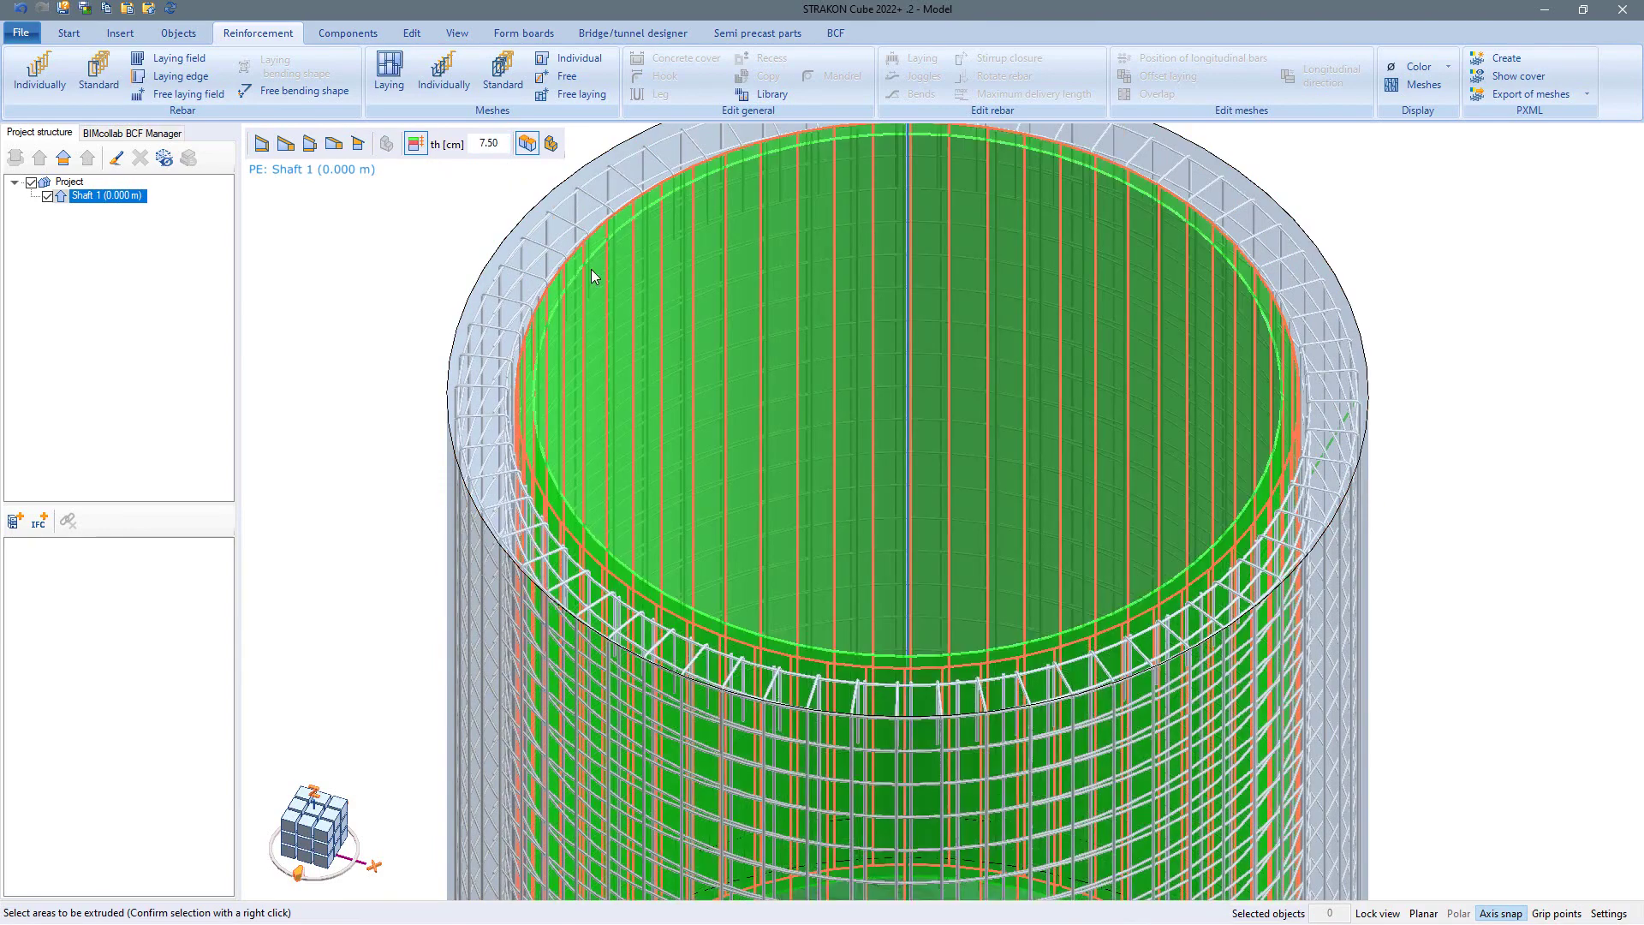
pyautogui.rightClick(437, 261)
pyautogui.click(454, 256)
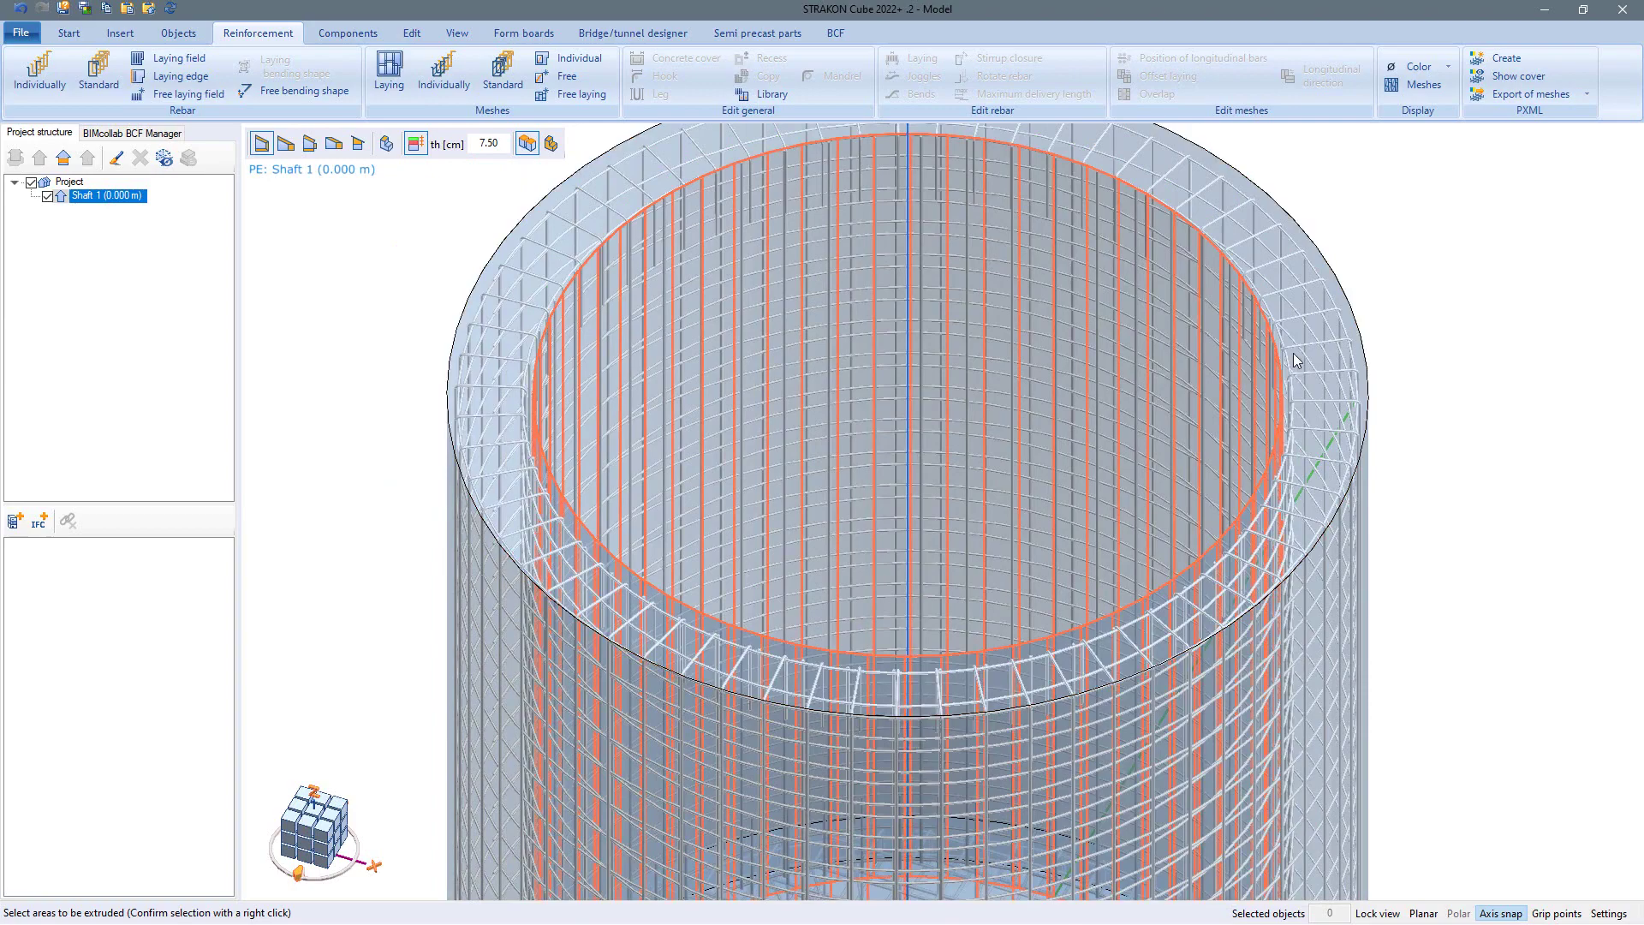
pyautogui.rightClick(1394, 340)
pyautogui.rightClick(1205, 316)
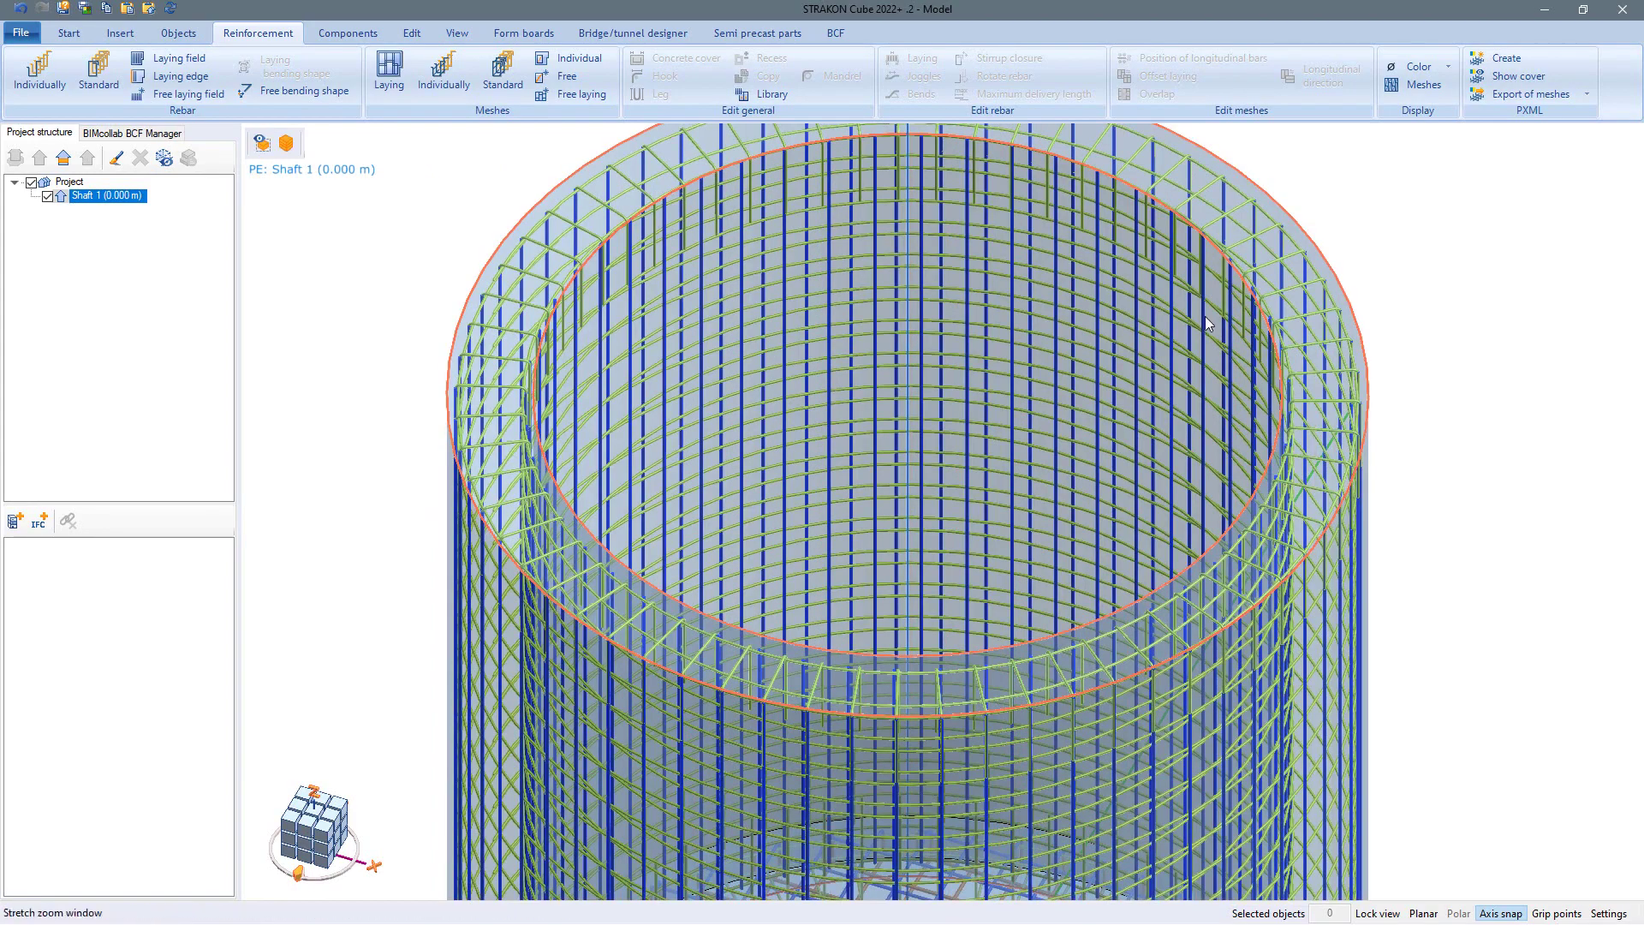
pyautogui.moveTo(1206, 317); pyautogui.dragTo(1496, 591)
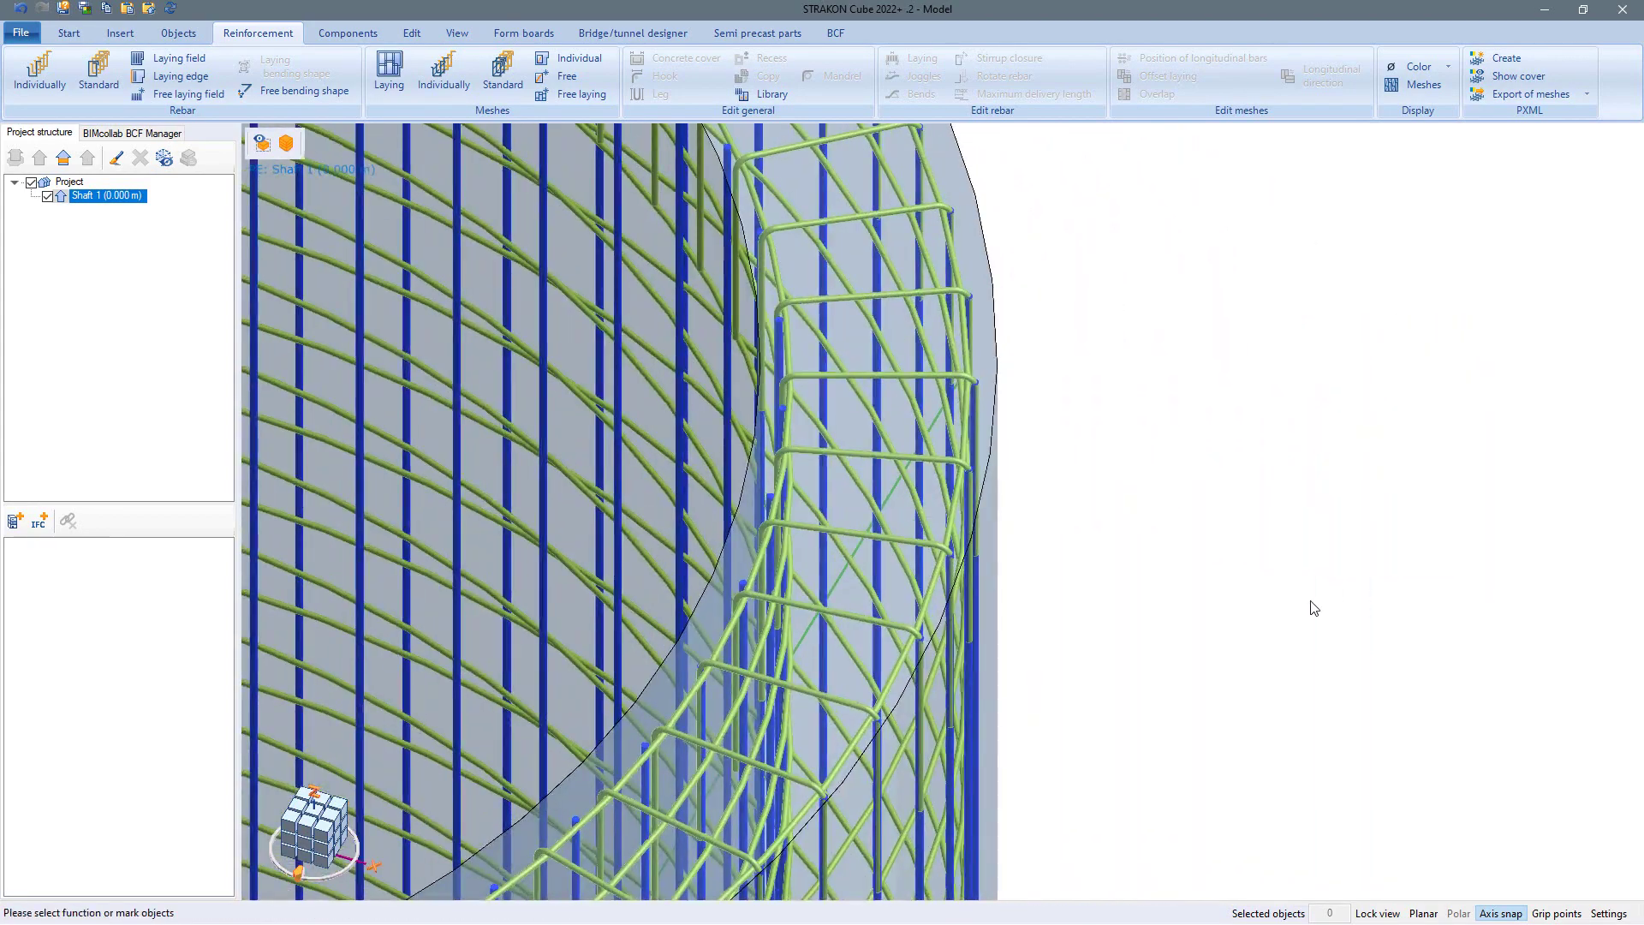
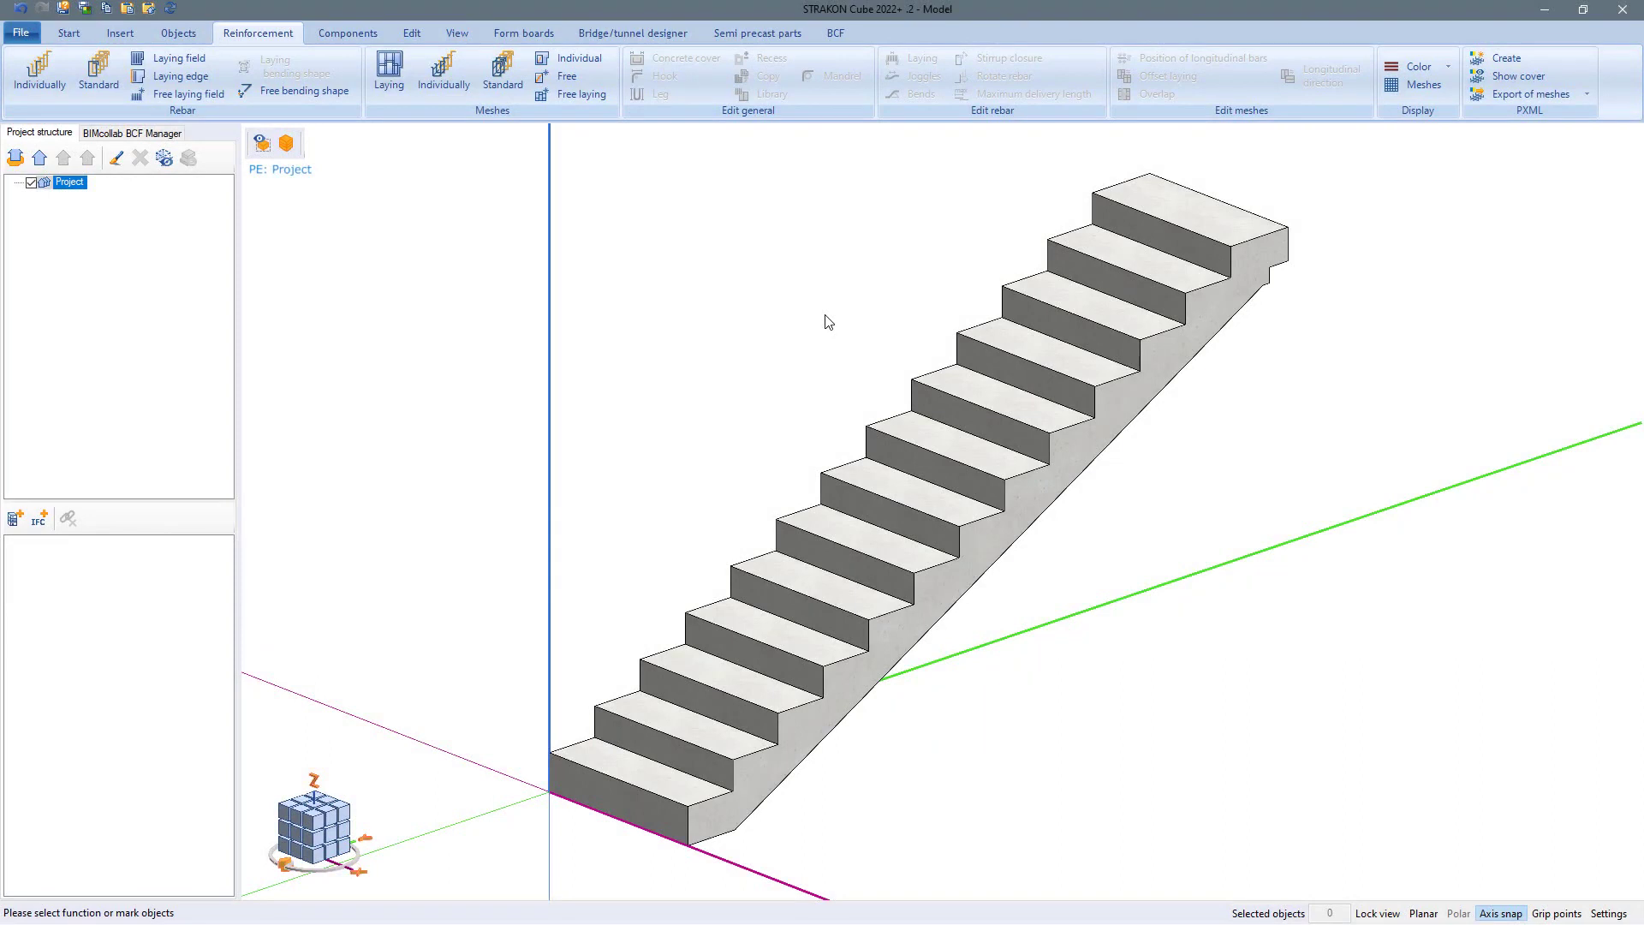
# Apply the Reinforcement view setting and insert the "Head of stairs with corbel" rebar from the Stairs catalog at the staircase's upper end.
pyautogui.press('v')
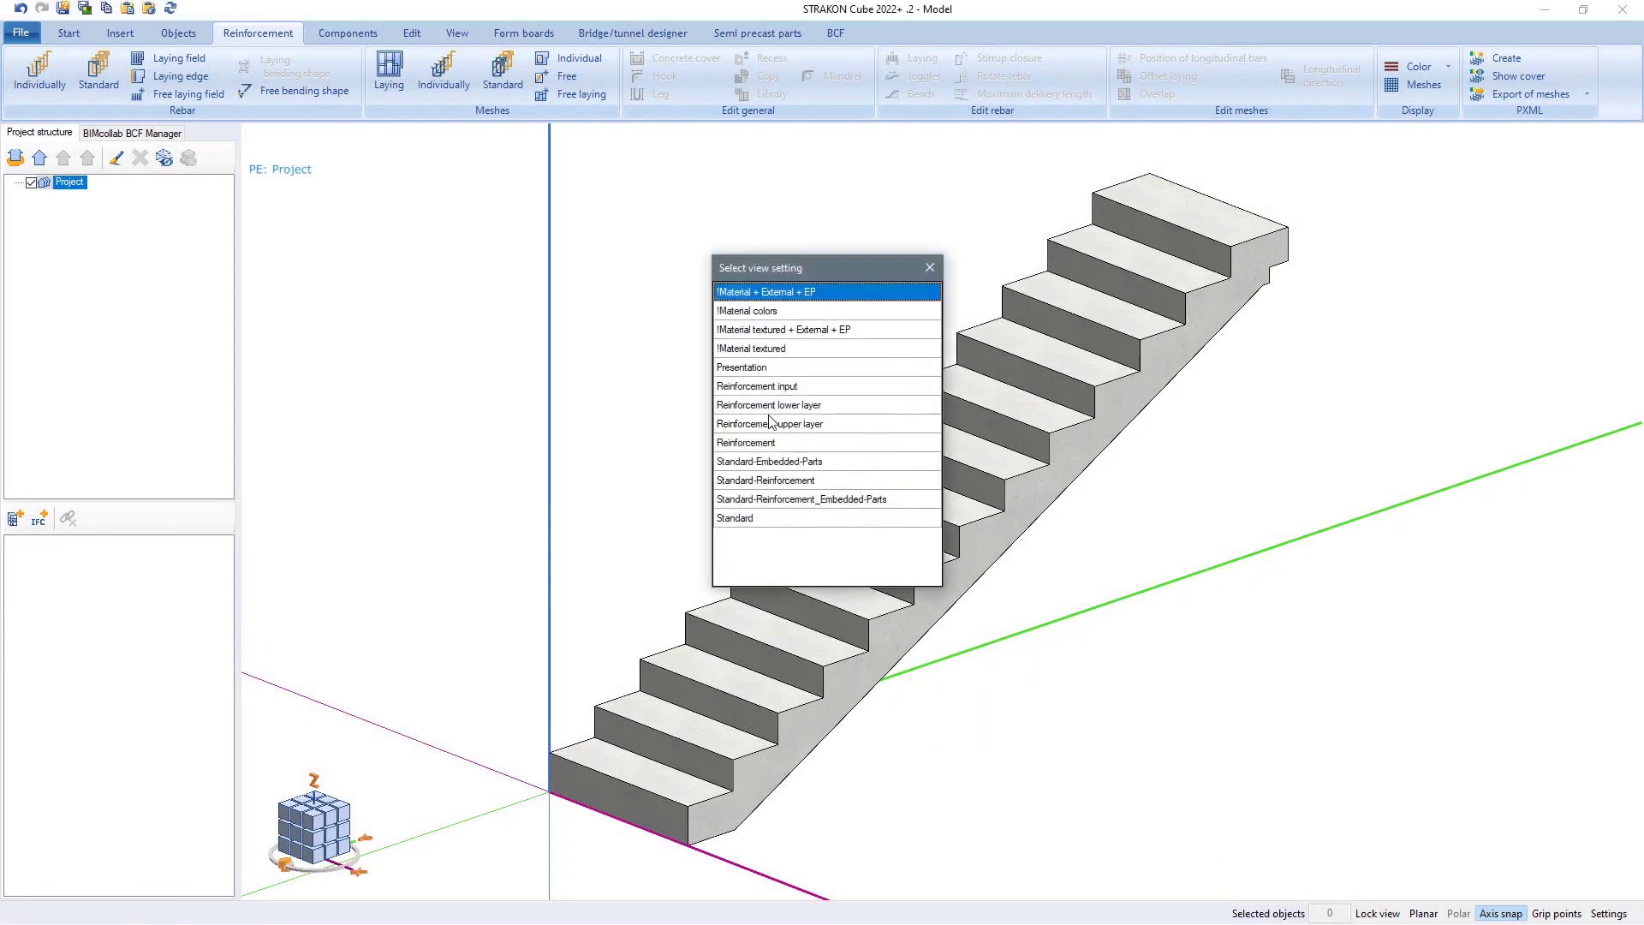
pyautogui.doubleClick(757, 443)
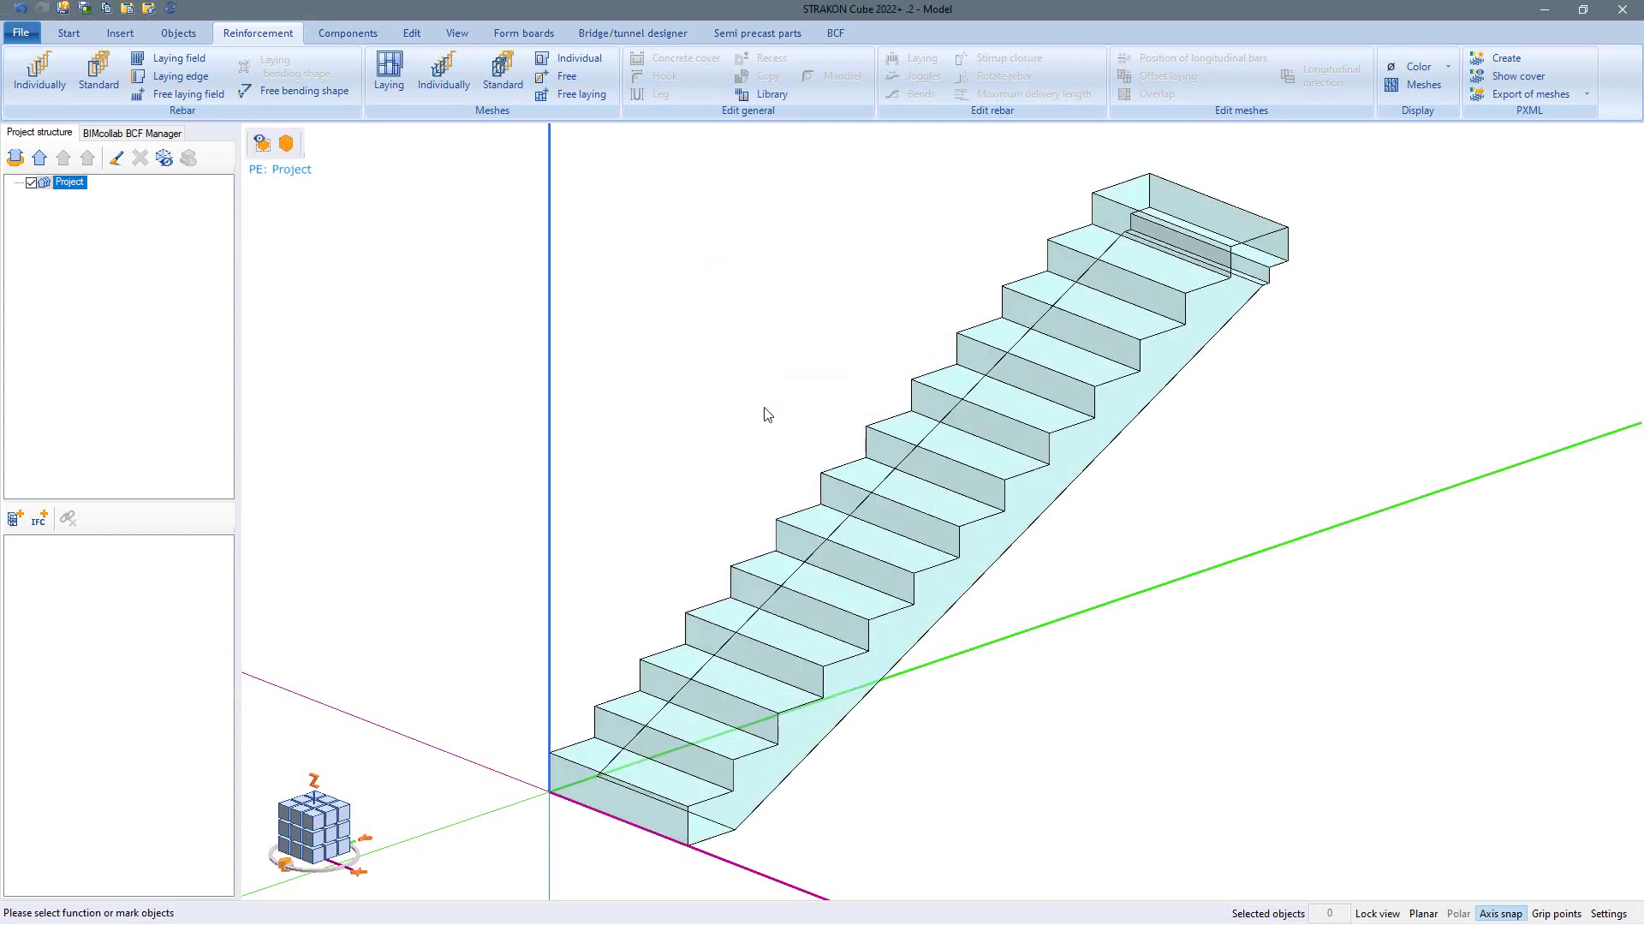
pyautogui.click(769, 93)
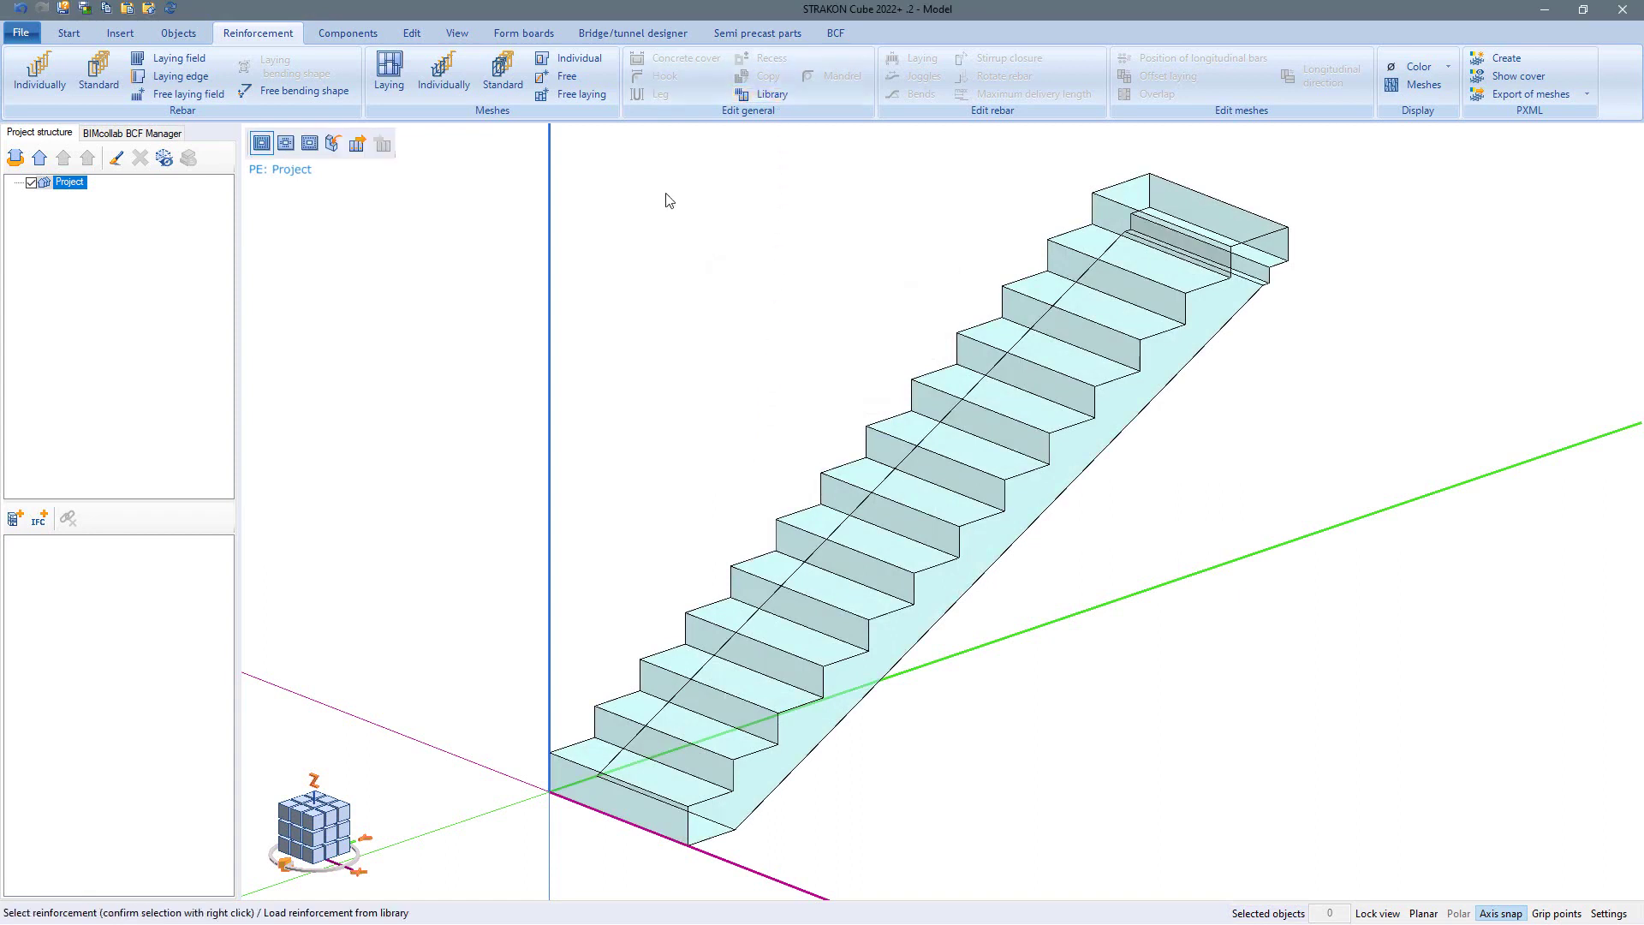
pyautogui.click(327, 143)
pyautogui.click(358, 146)
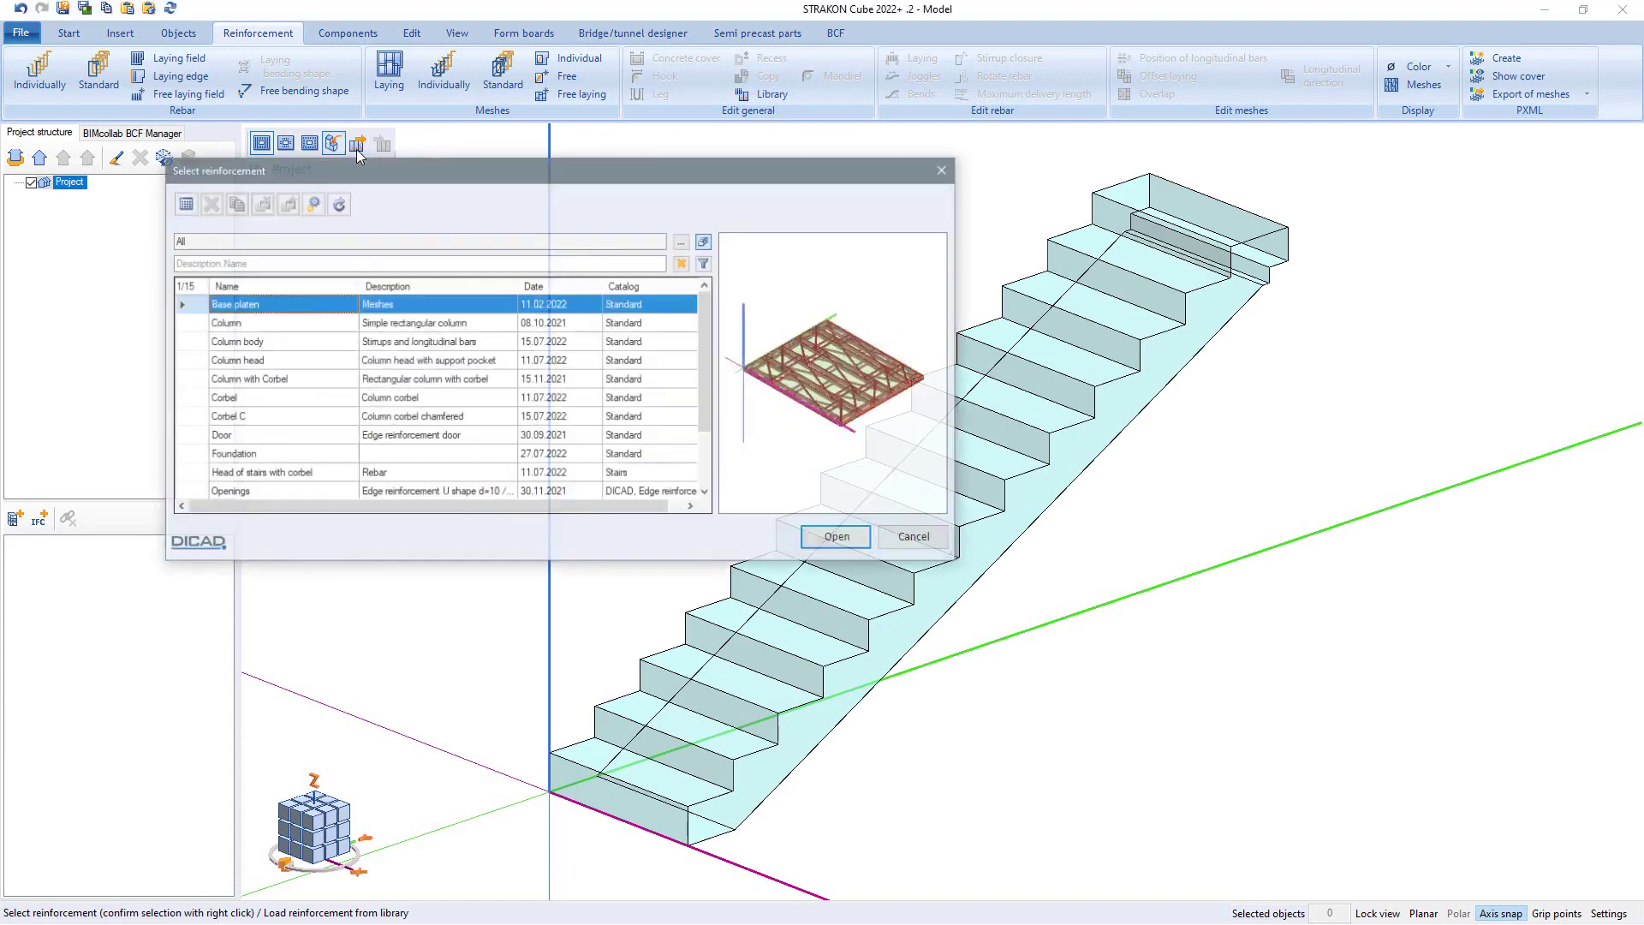
pyautogui.click(682, 241)
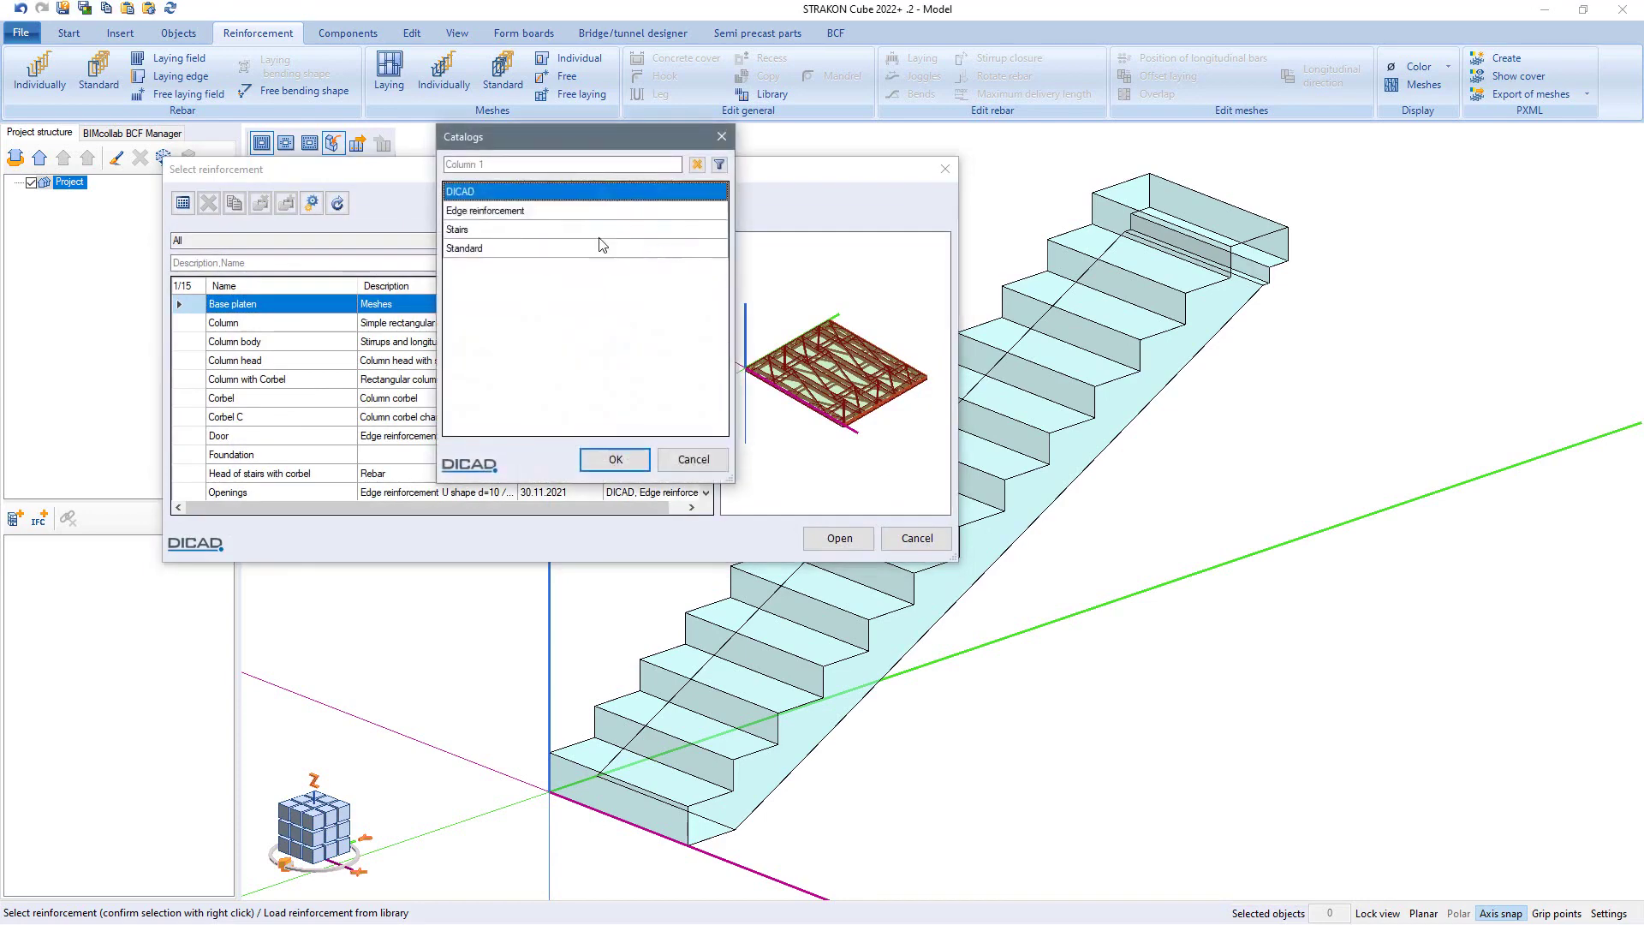
pyautogui.click(548, 232)
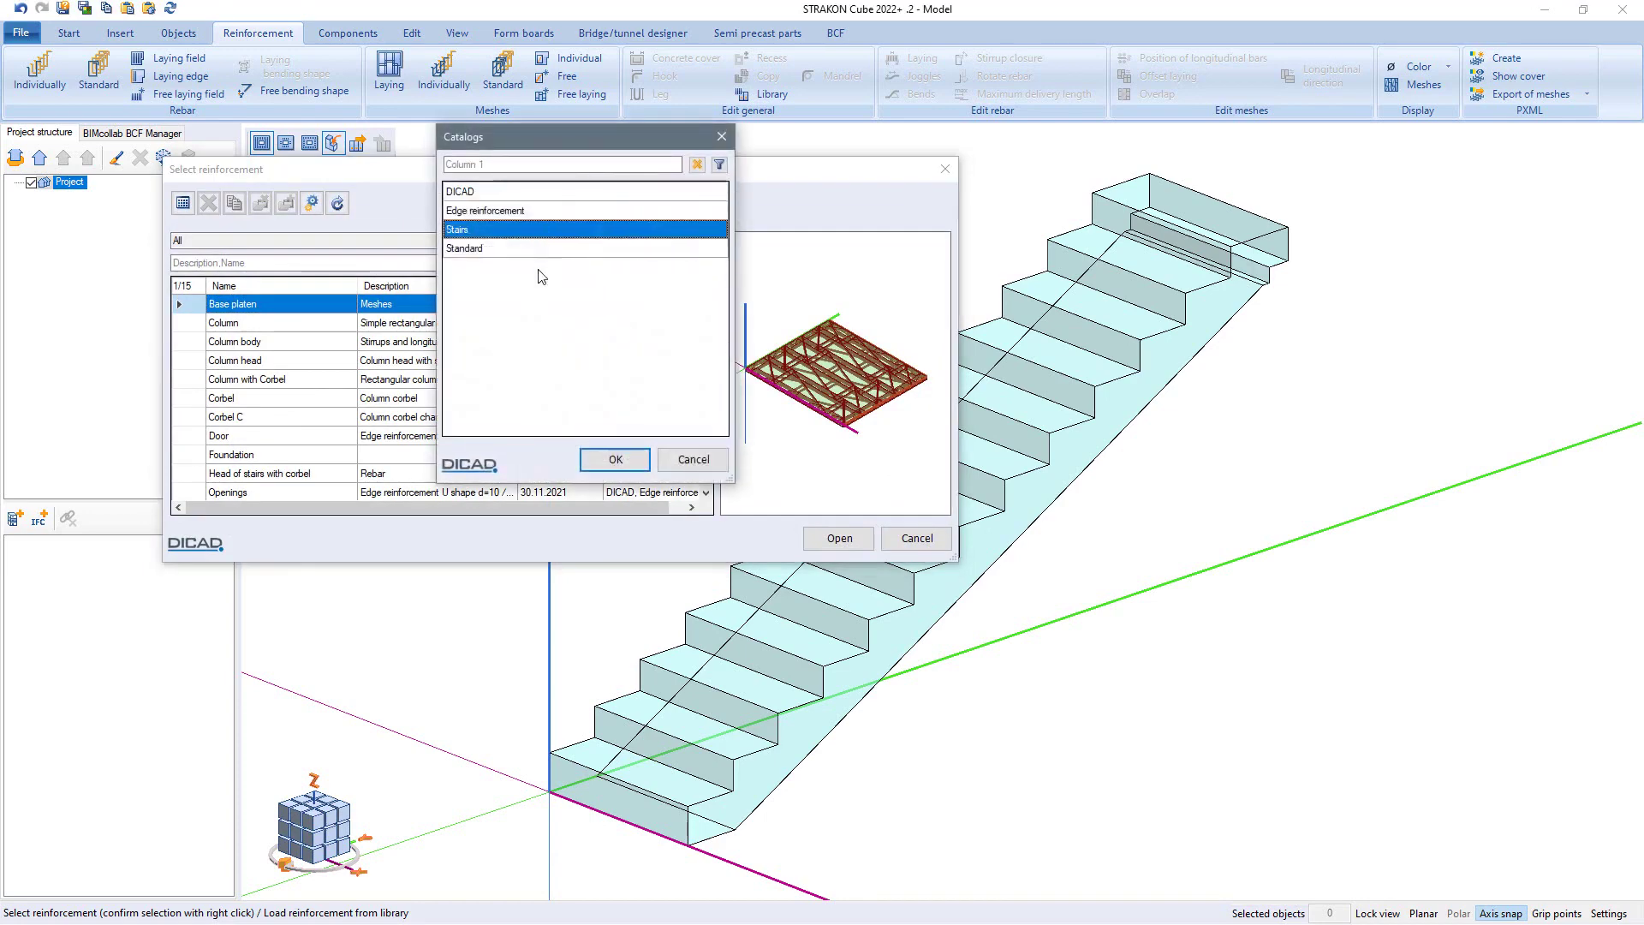
pyautogui.click(615, 461)
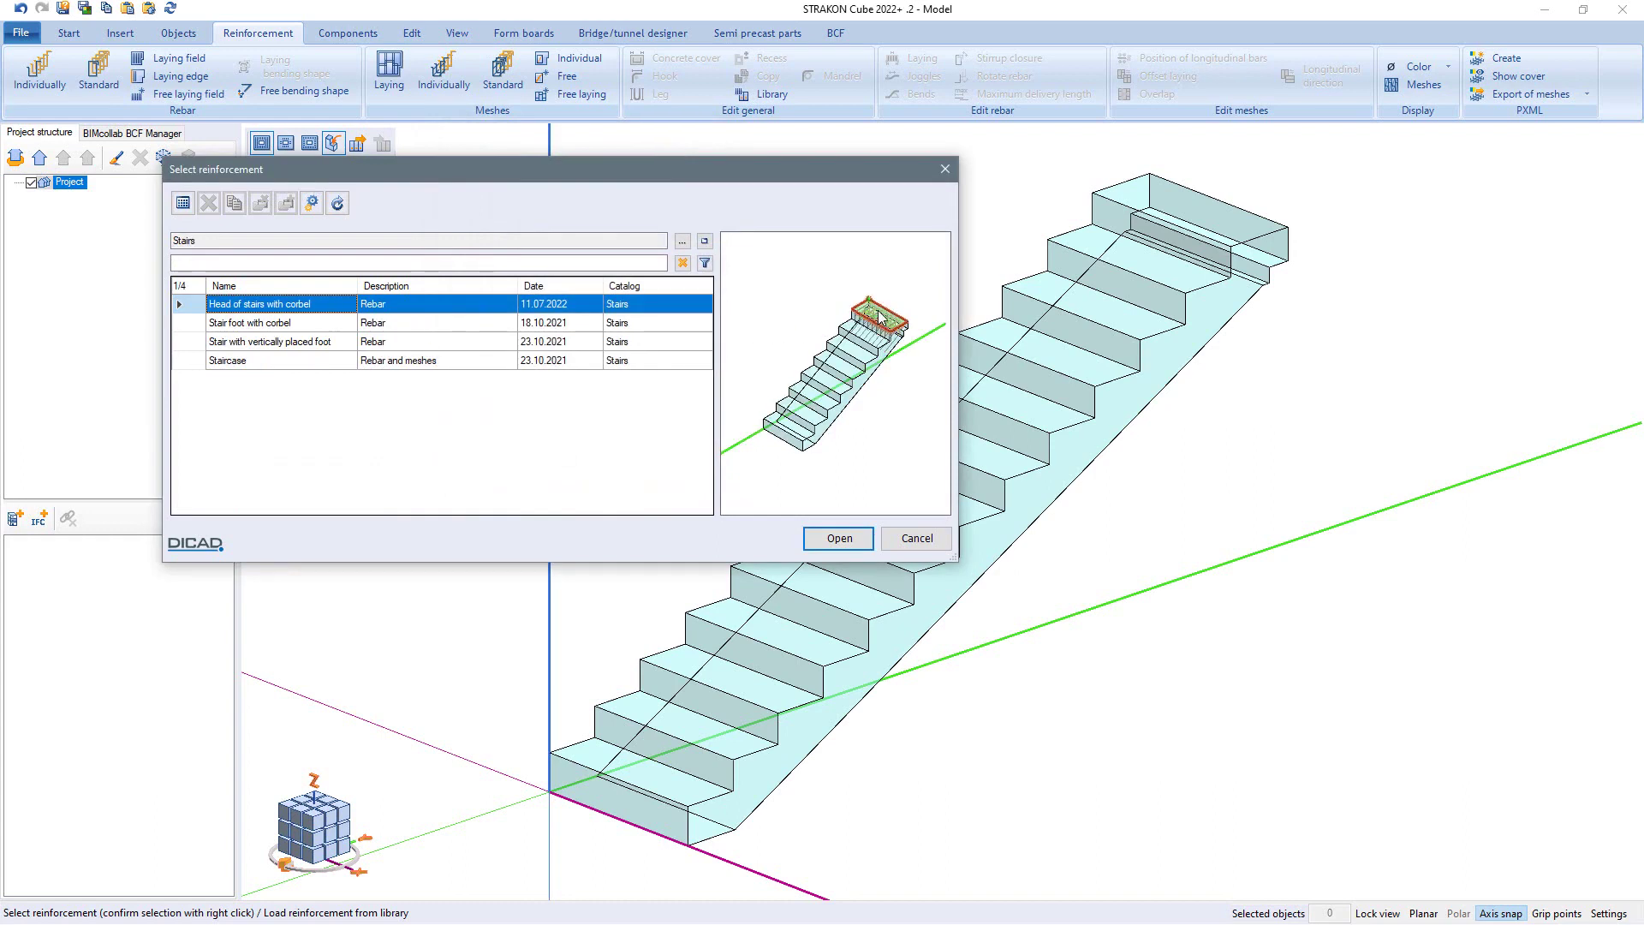
pyautogui.click(833, 539)
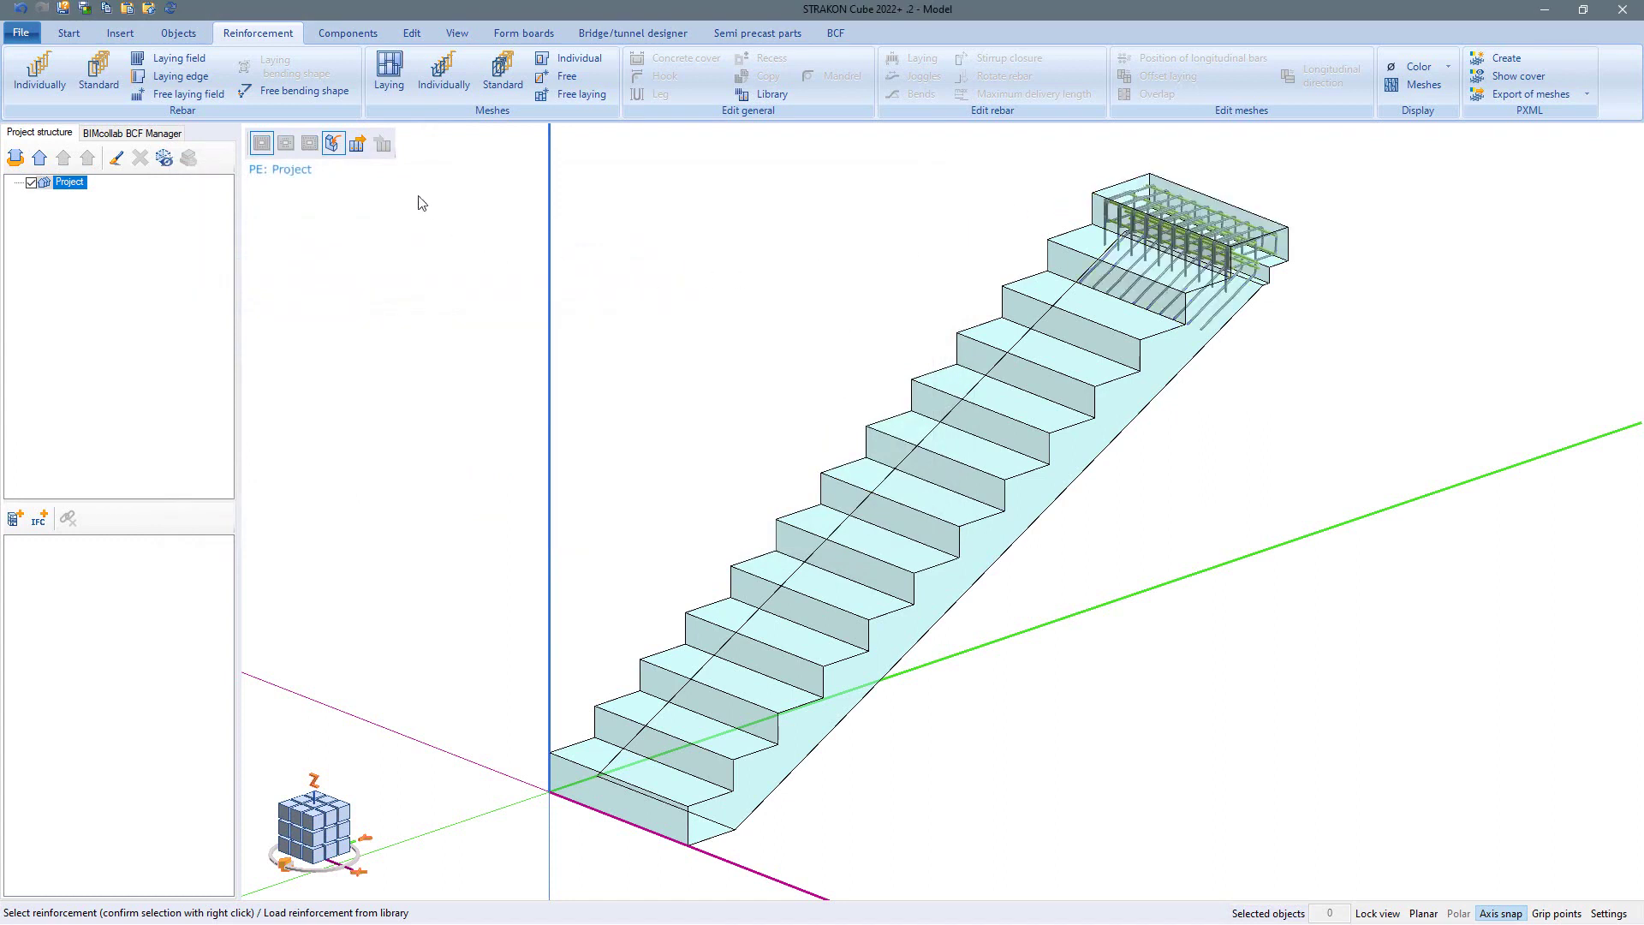
# Insert the library reinforcement "Stair with vertically placed foot" at the front face of the lowest step.
pyautogui.click(357, 145)
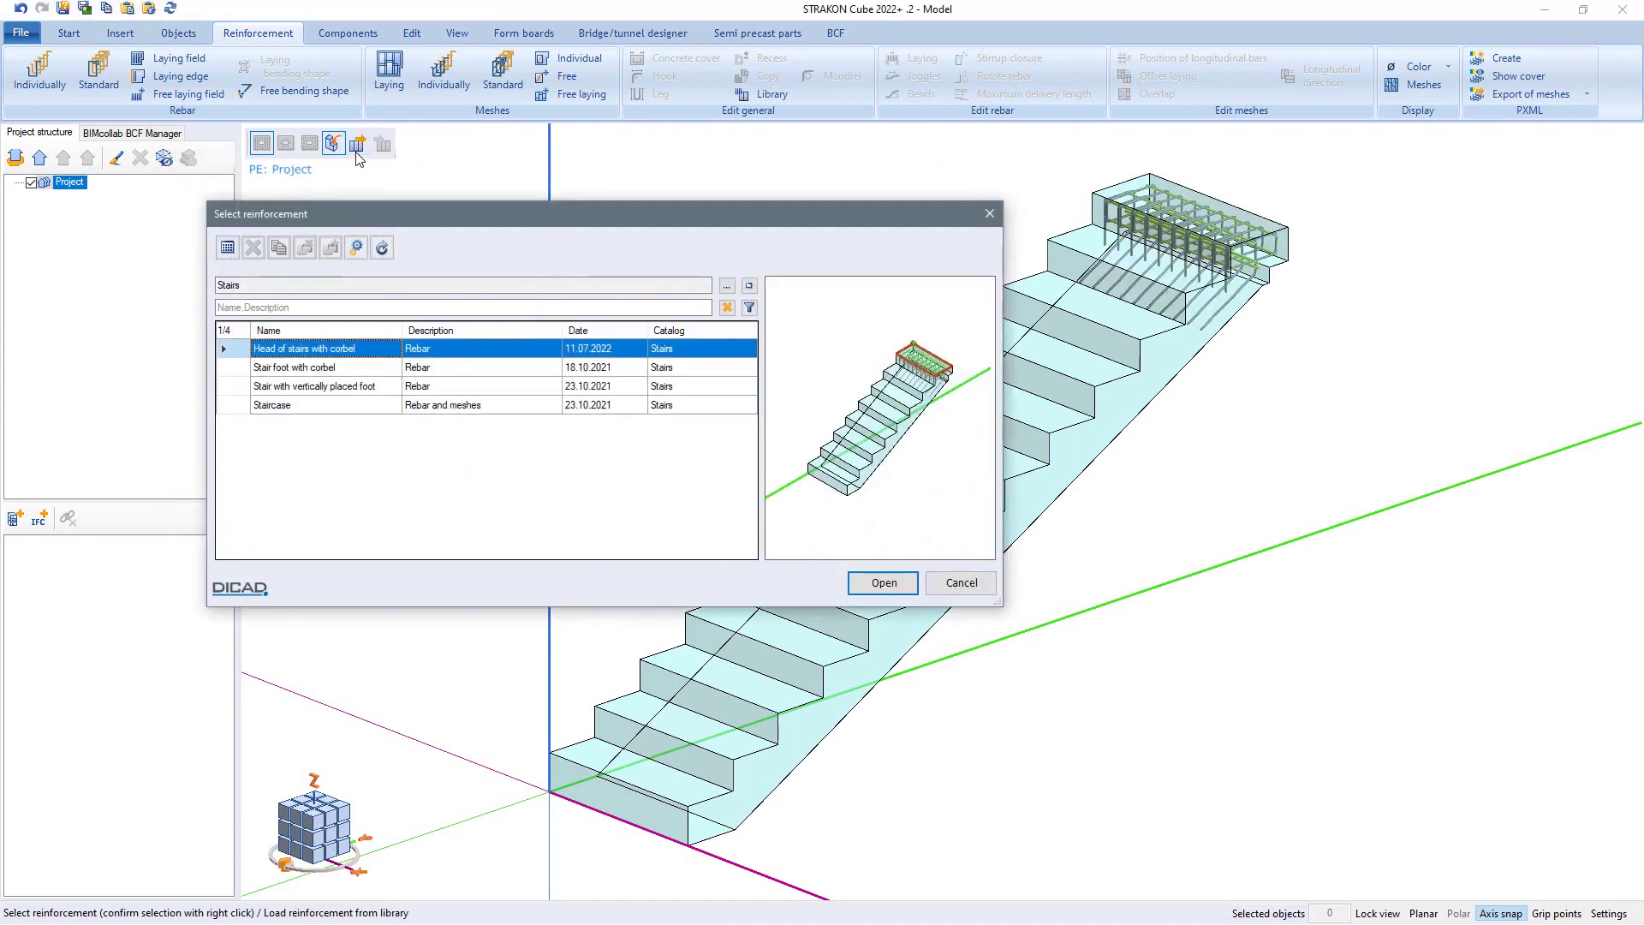
pyautogui.click(326, 390)
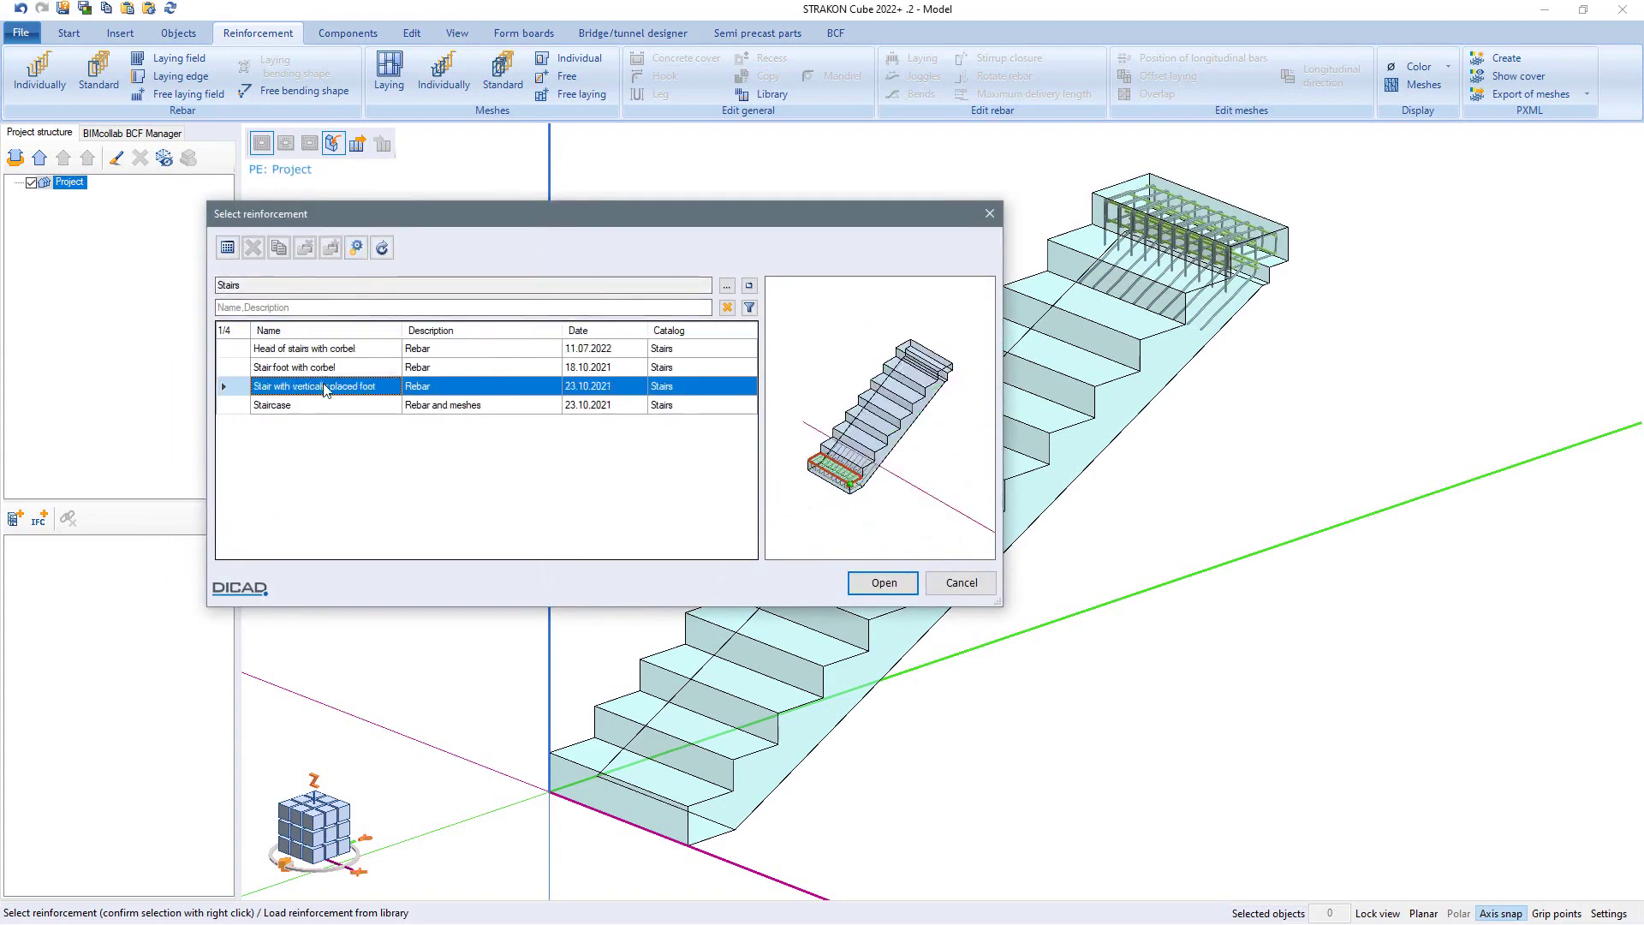
pyautogui.click(886, 584)
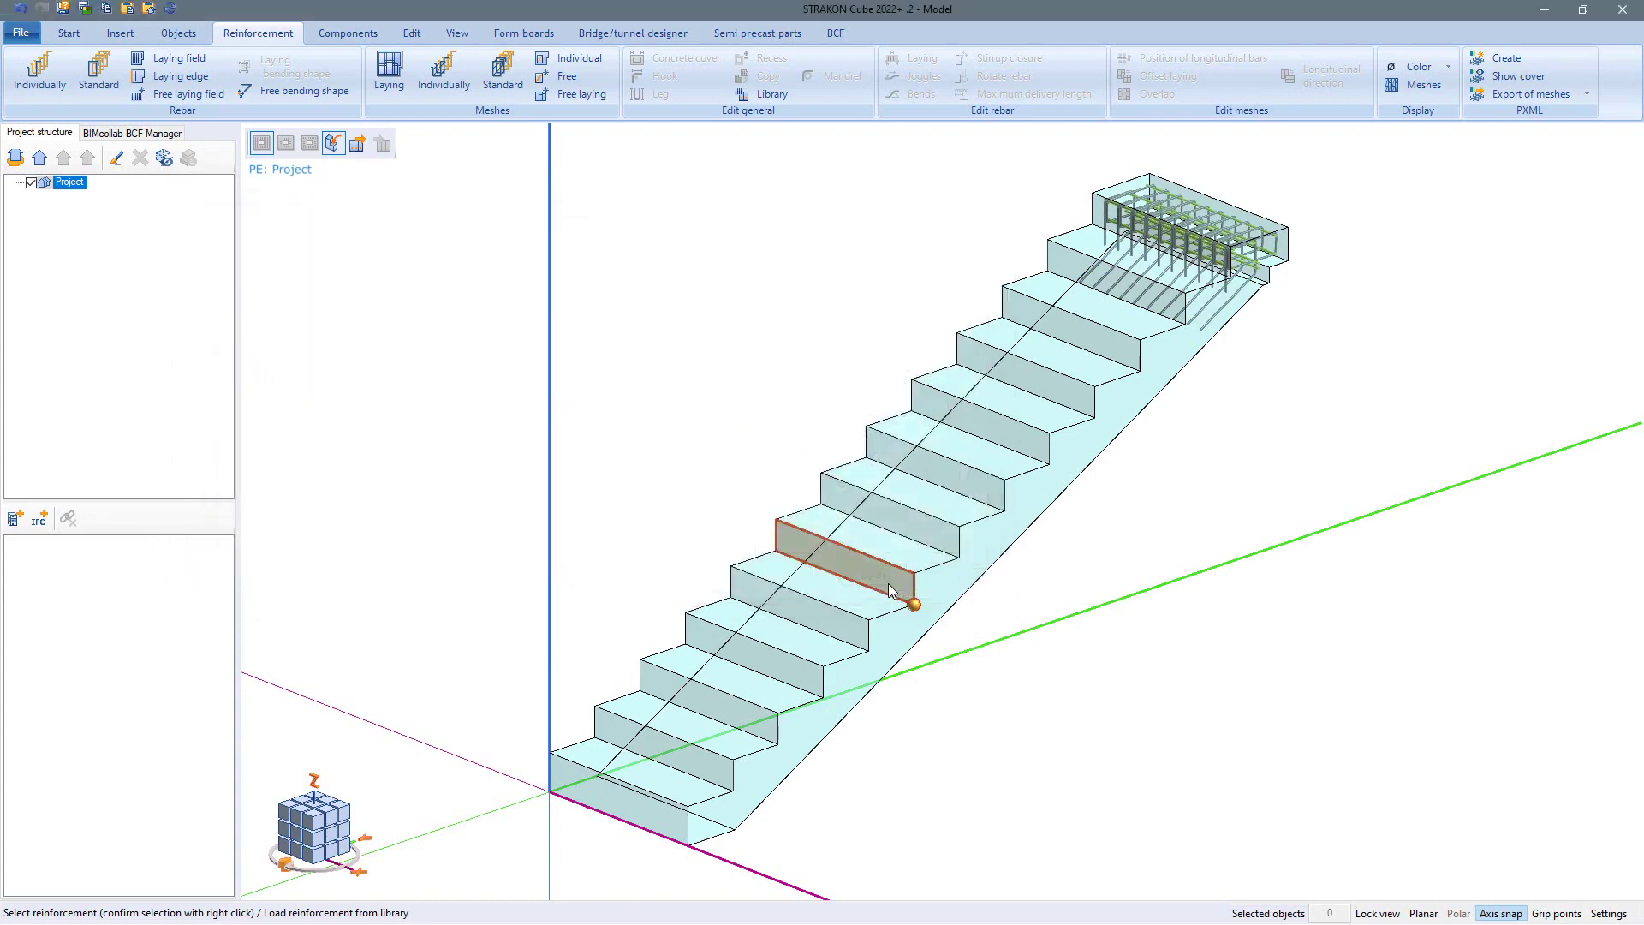
pyautogui.click(685, 802)
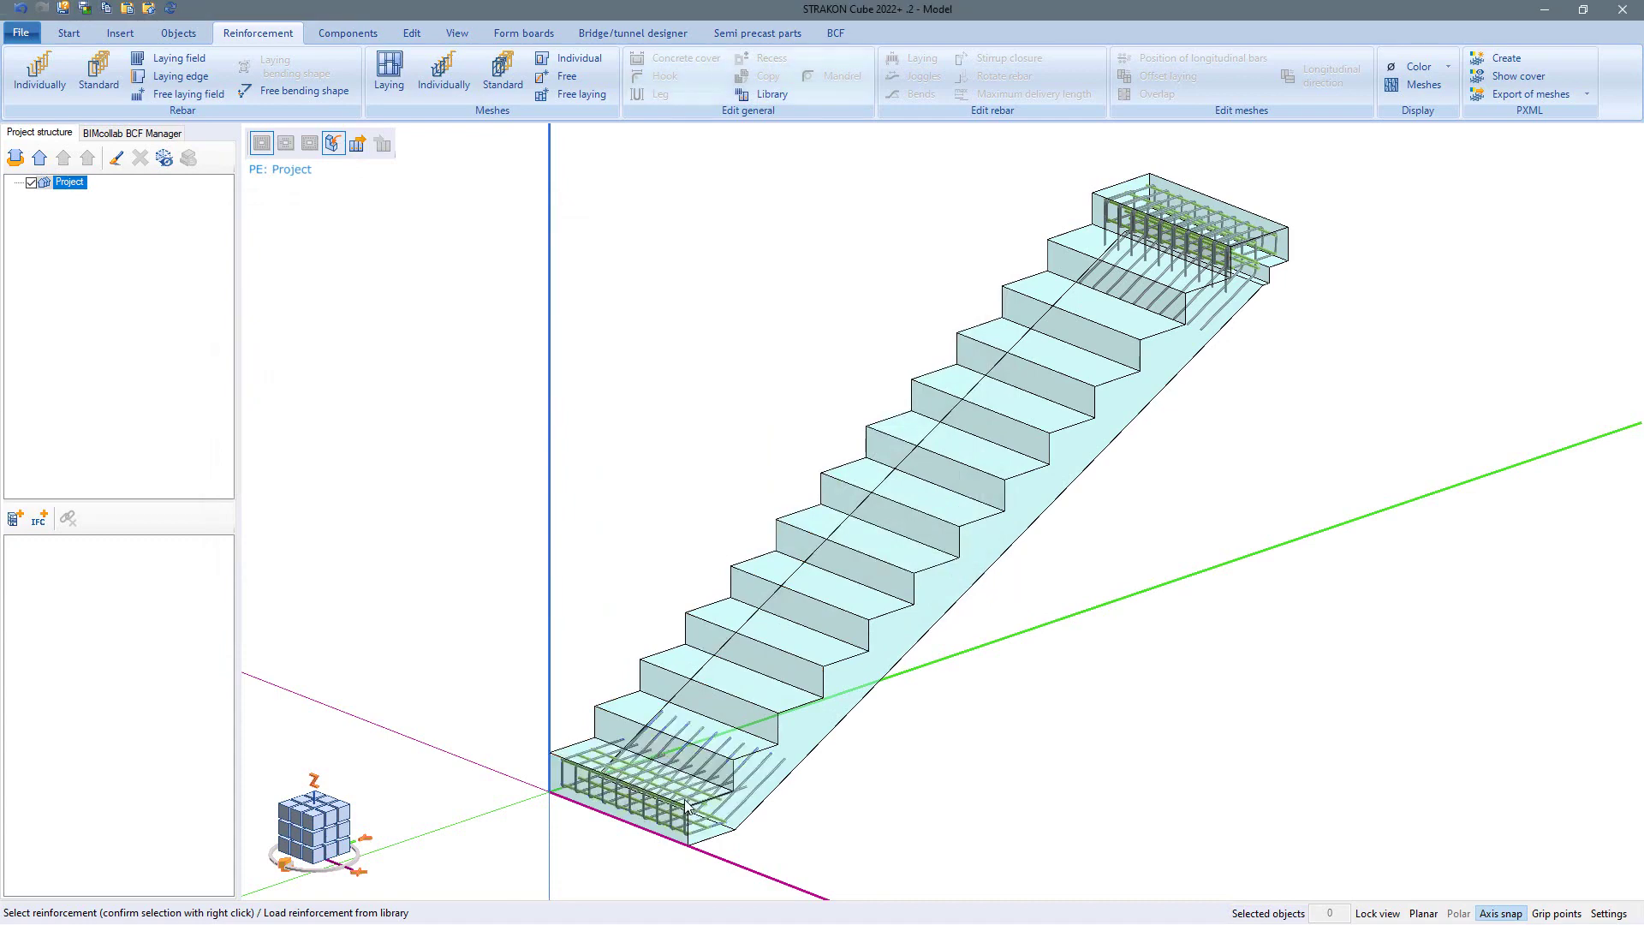
# Insert the "Staircase" rebar and meshes from the Stairs catalog along the underside of the stair flight.
pyautogui.moveTo(872, 568); pyautogui.dragTo(803, 525, button='middle')
pyautogui.rightClick(800, 518)
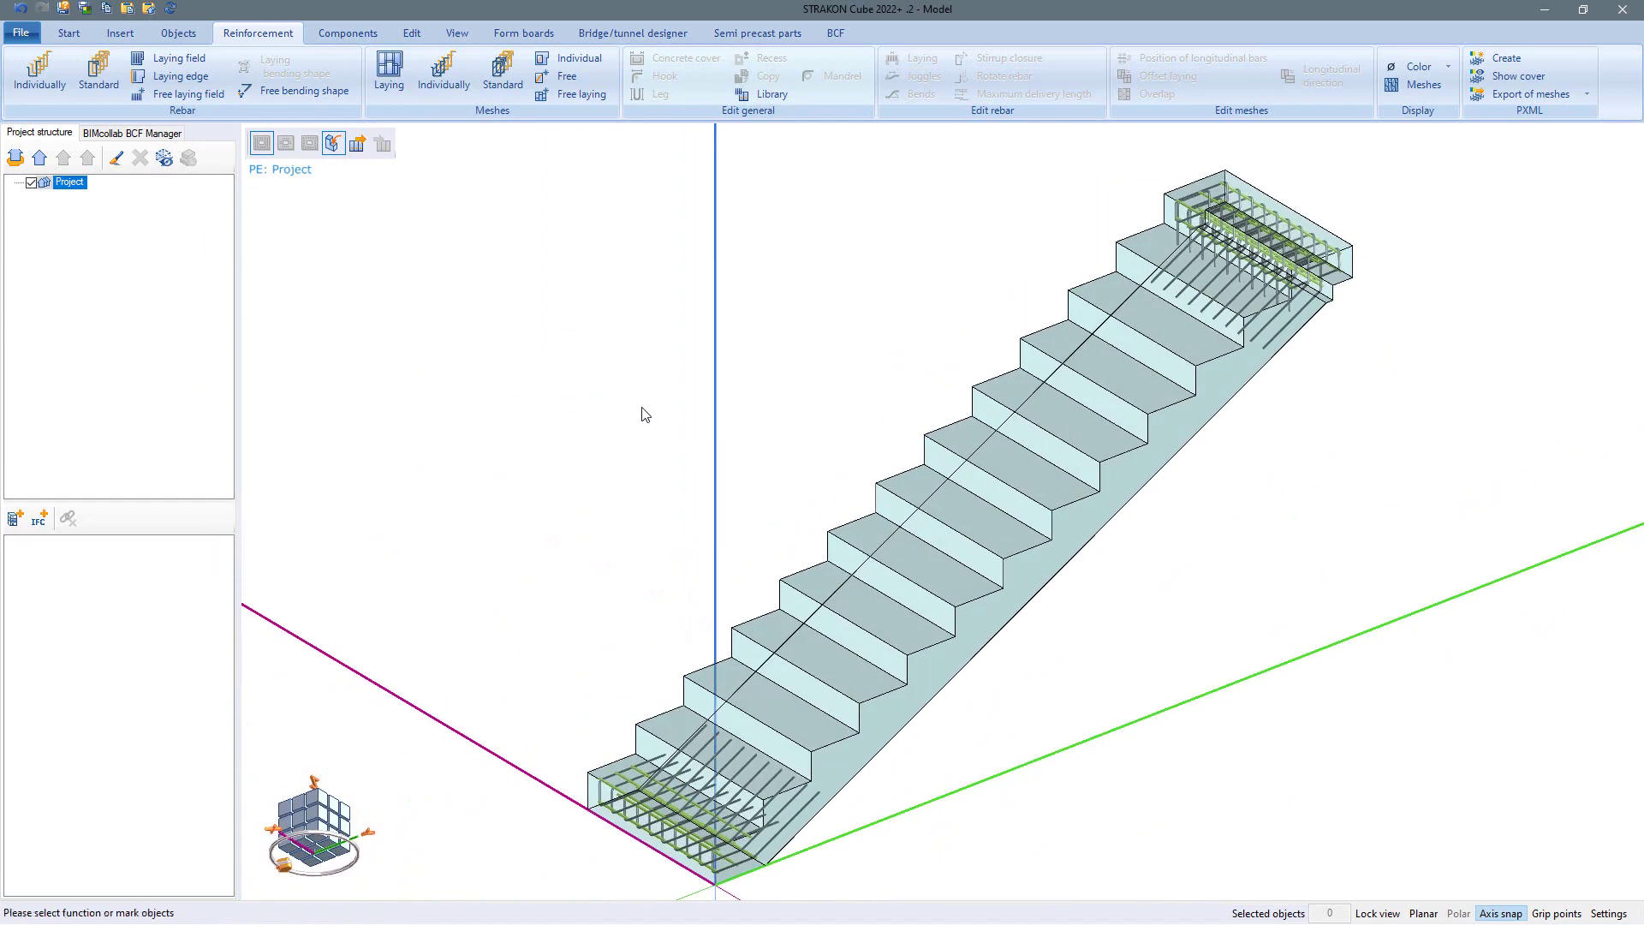
pyautogui.click(358, 144)
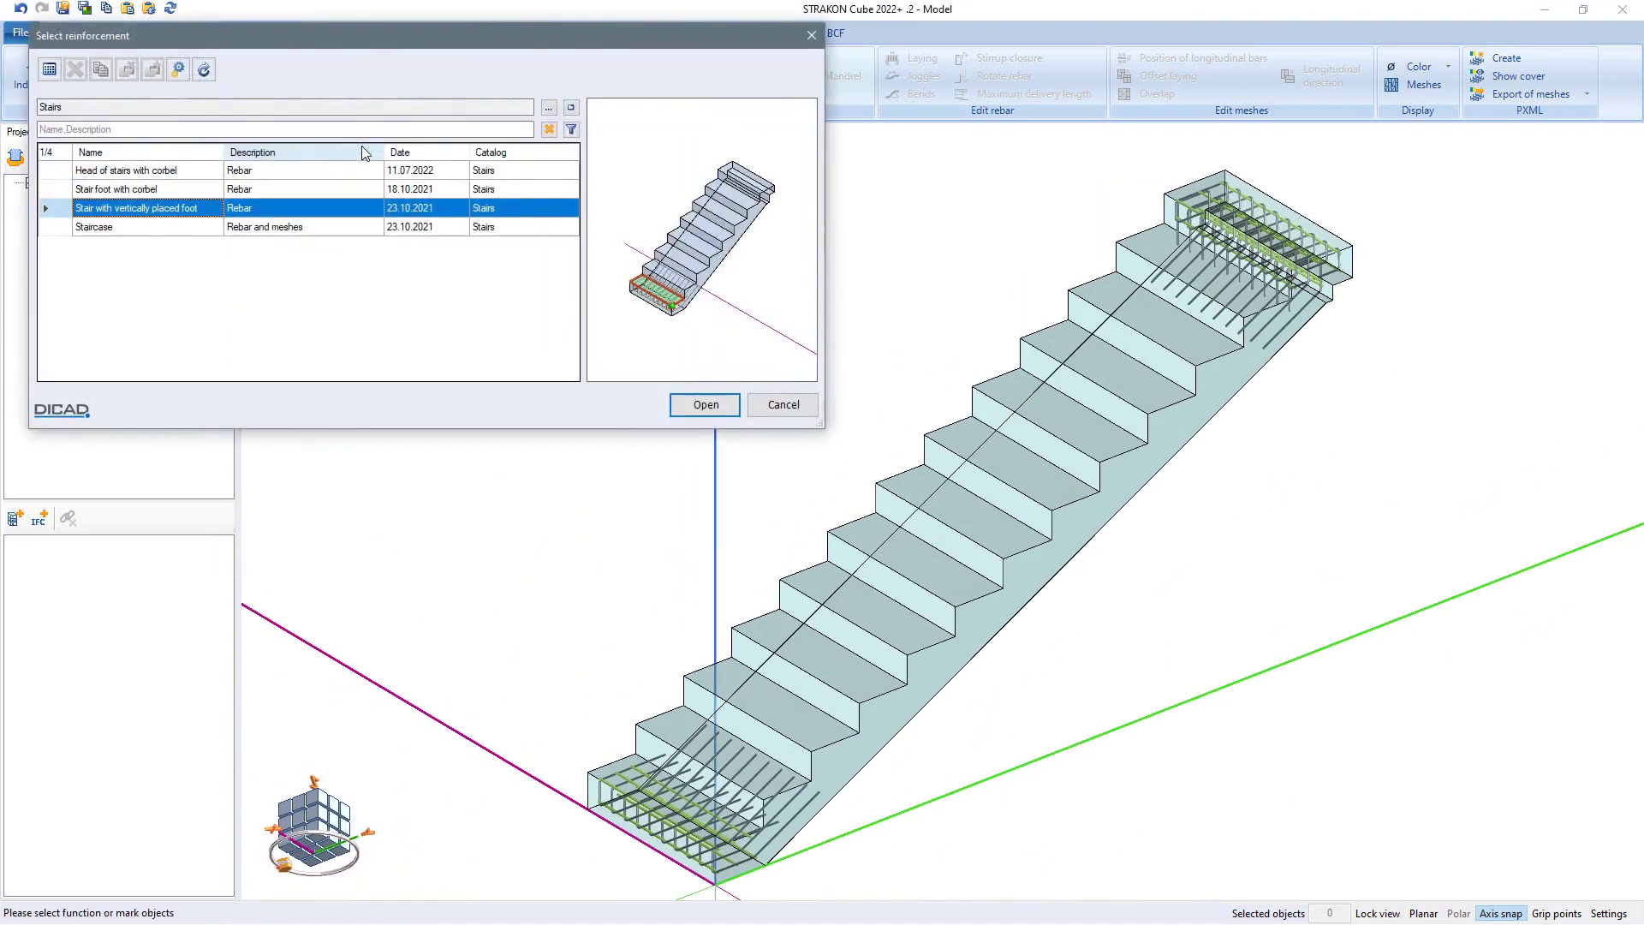
pyautogui.click(203, 228)
pyautogui.scroll(6, 724, 248)
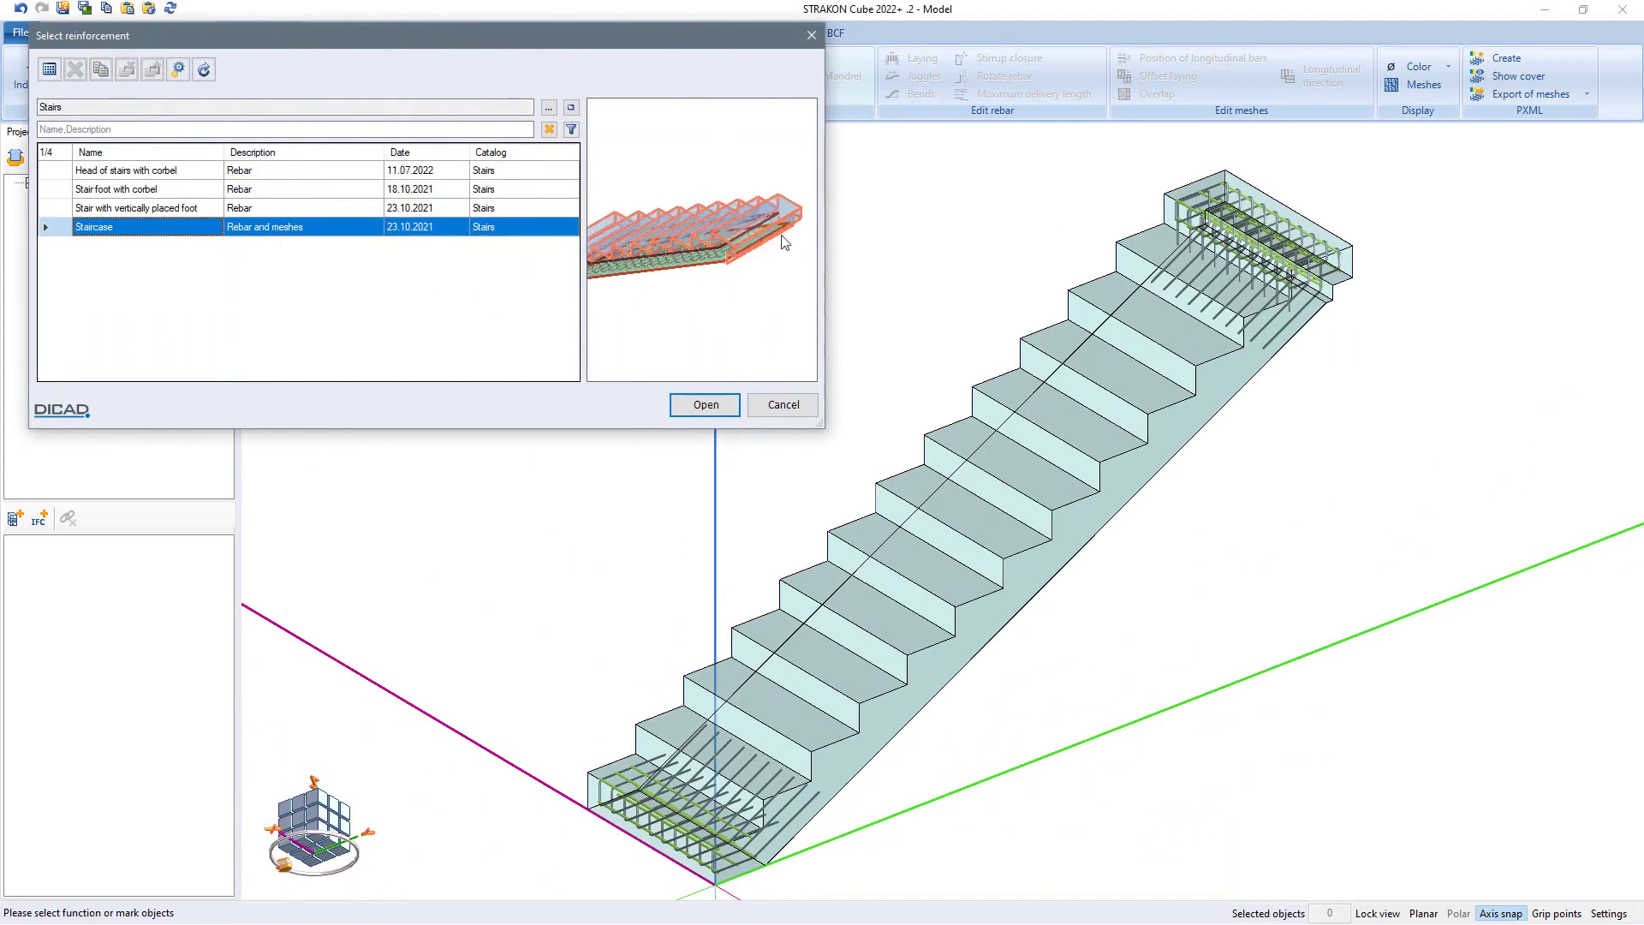
pyautogui.click(704, 406)
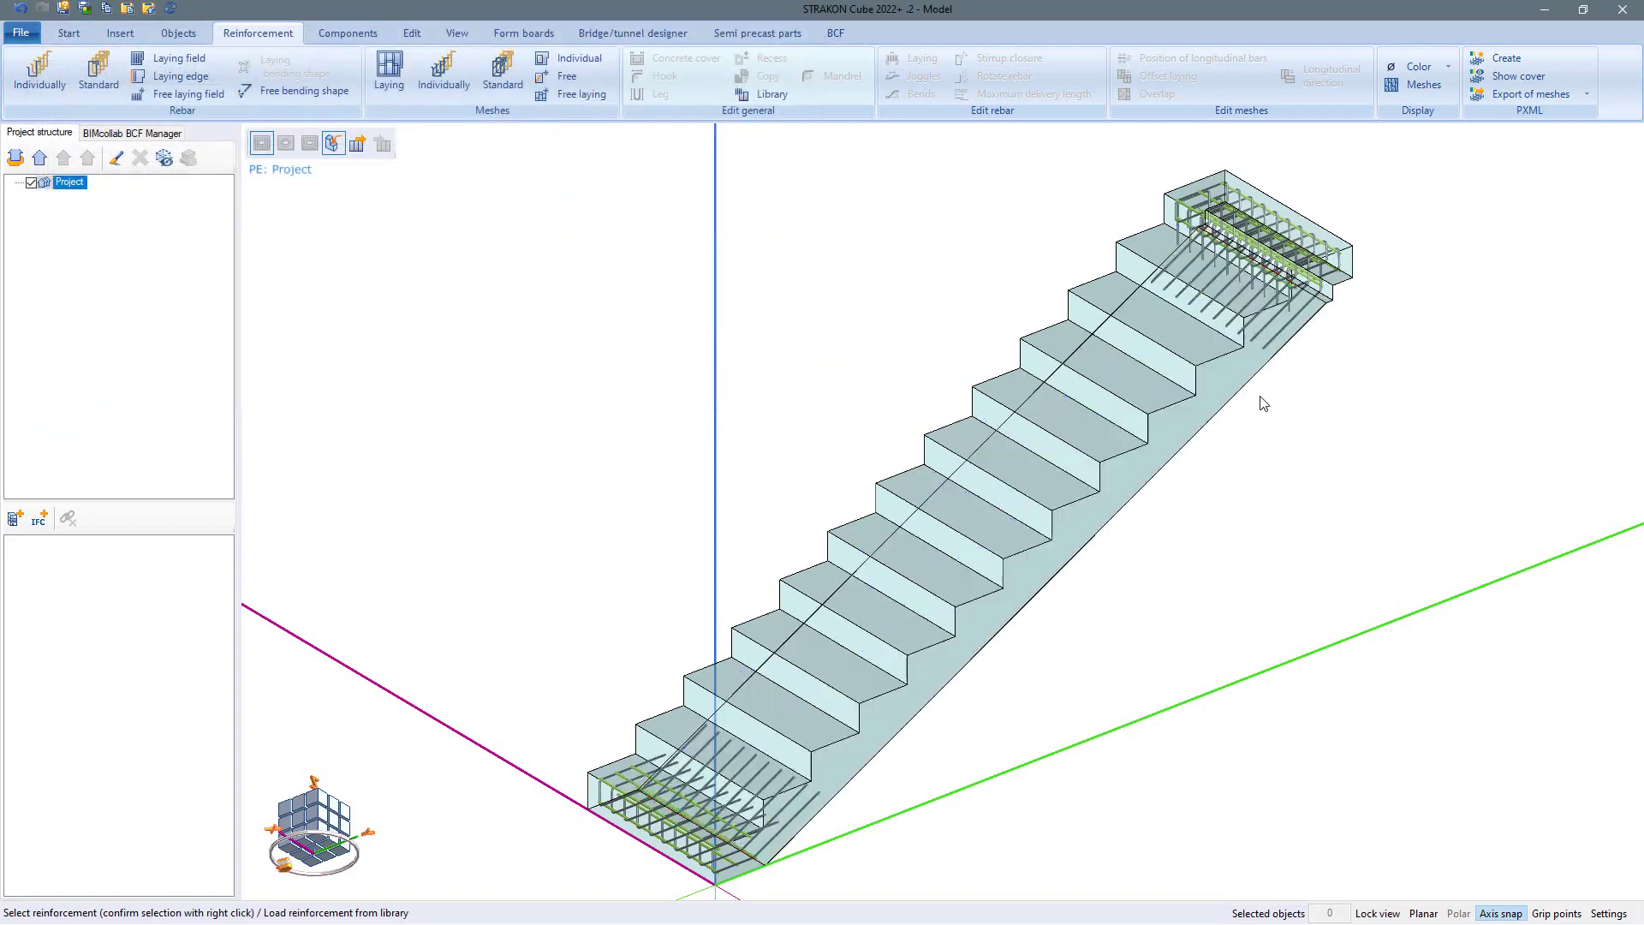
pyautogui.rightClick(1230, 422)
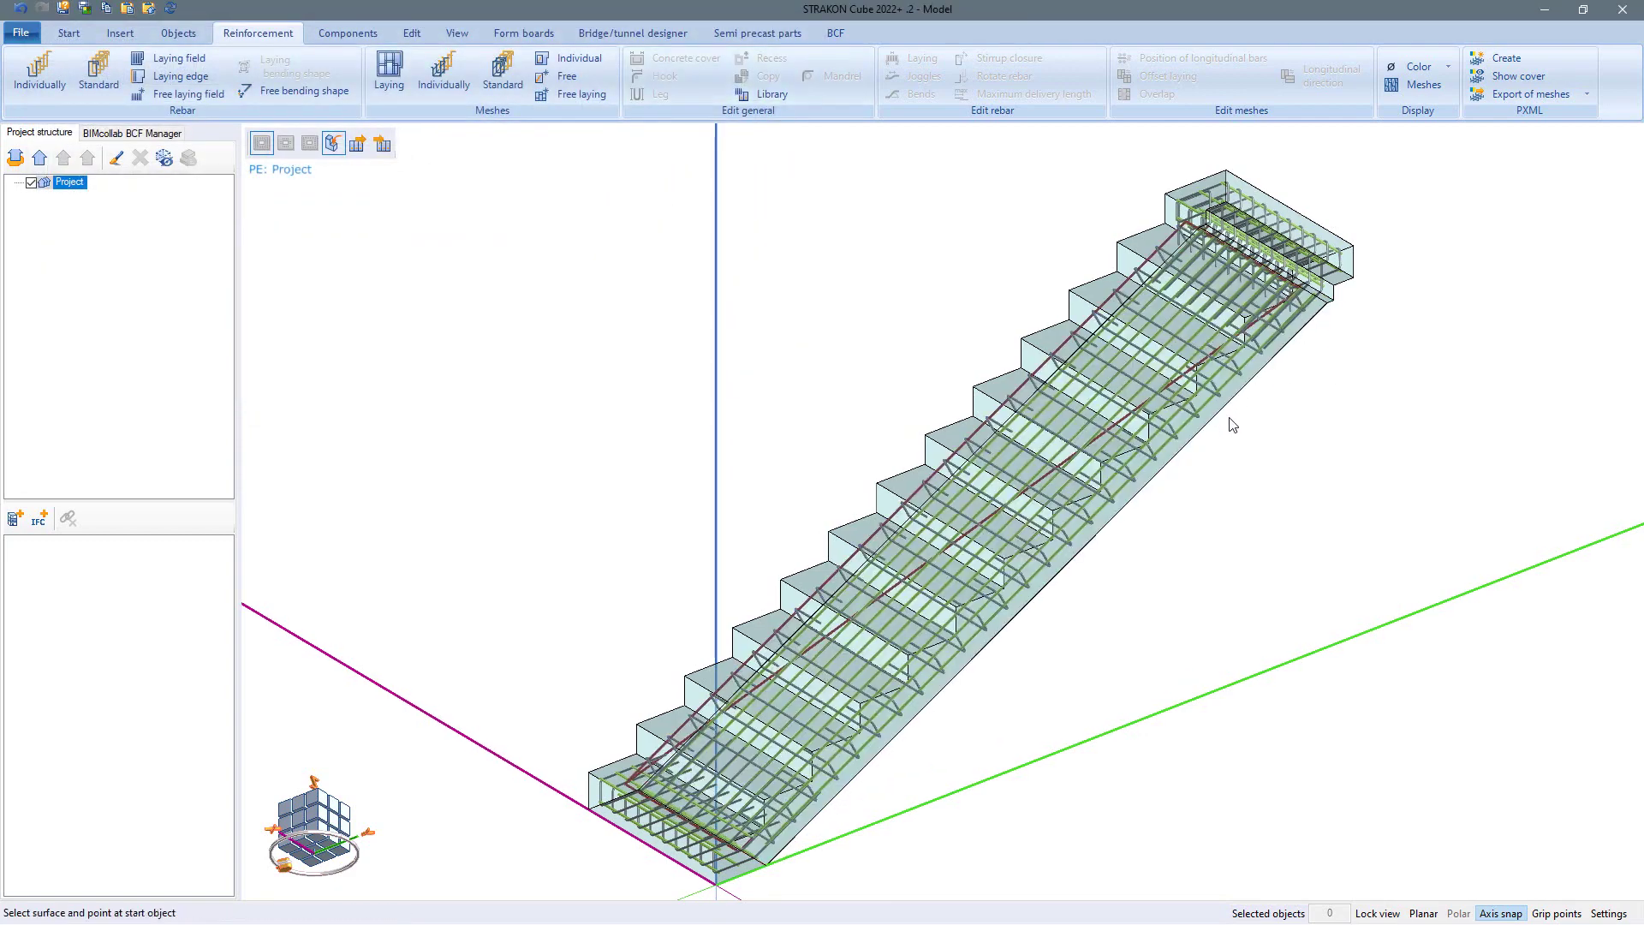
pyautogui.click(1208, 457)
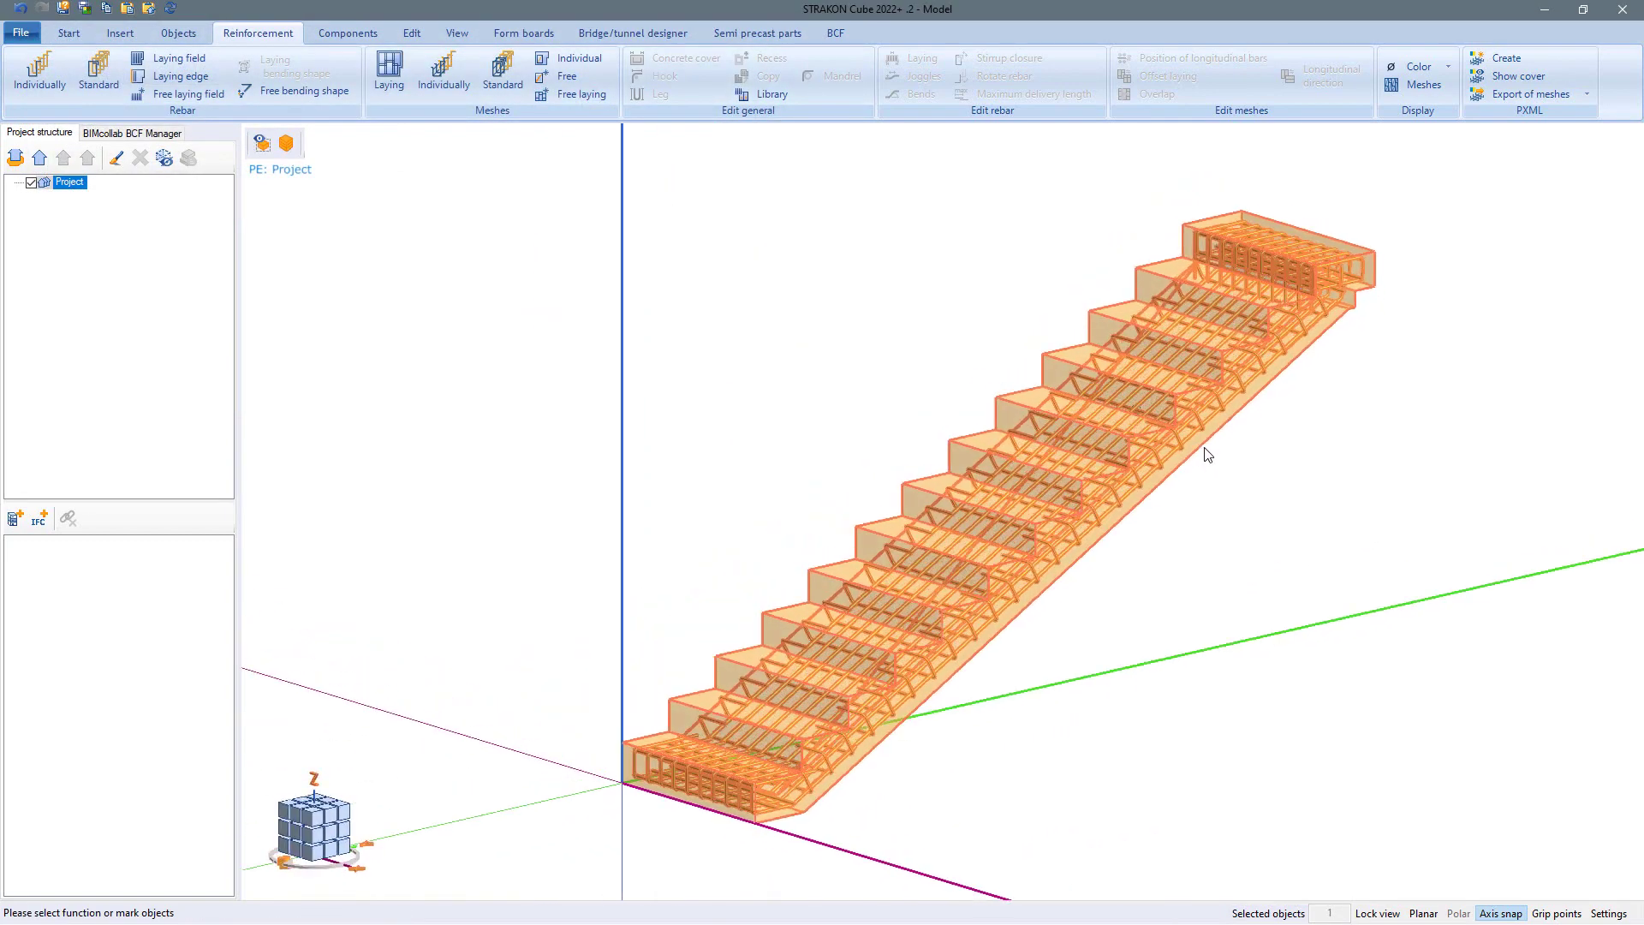
# Cut a lengthwise section along the y-axis through the middle of the stair flight, looking toward the negative x-direction.
pyautogui.click(1337, 472)
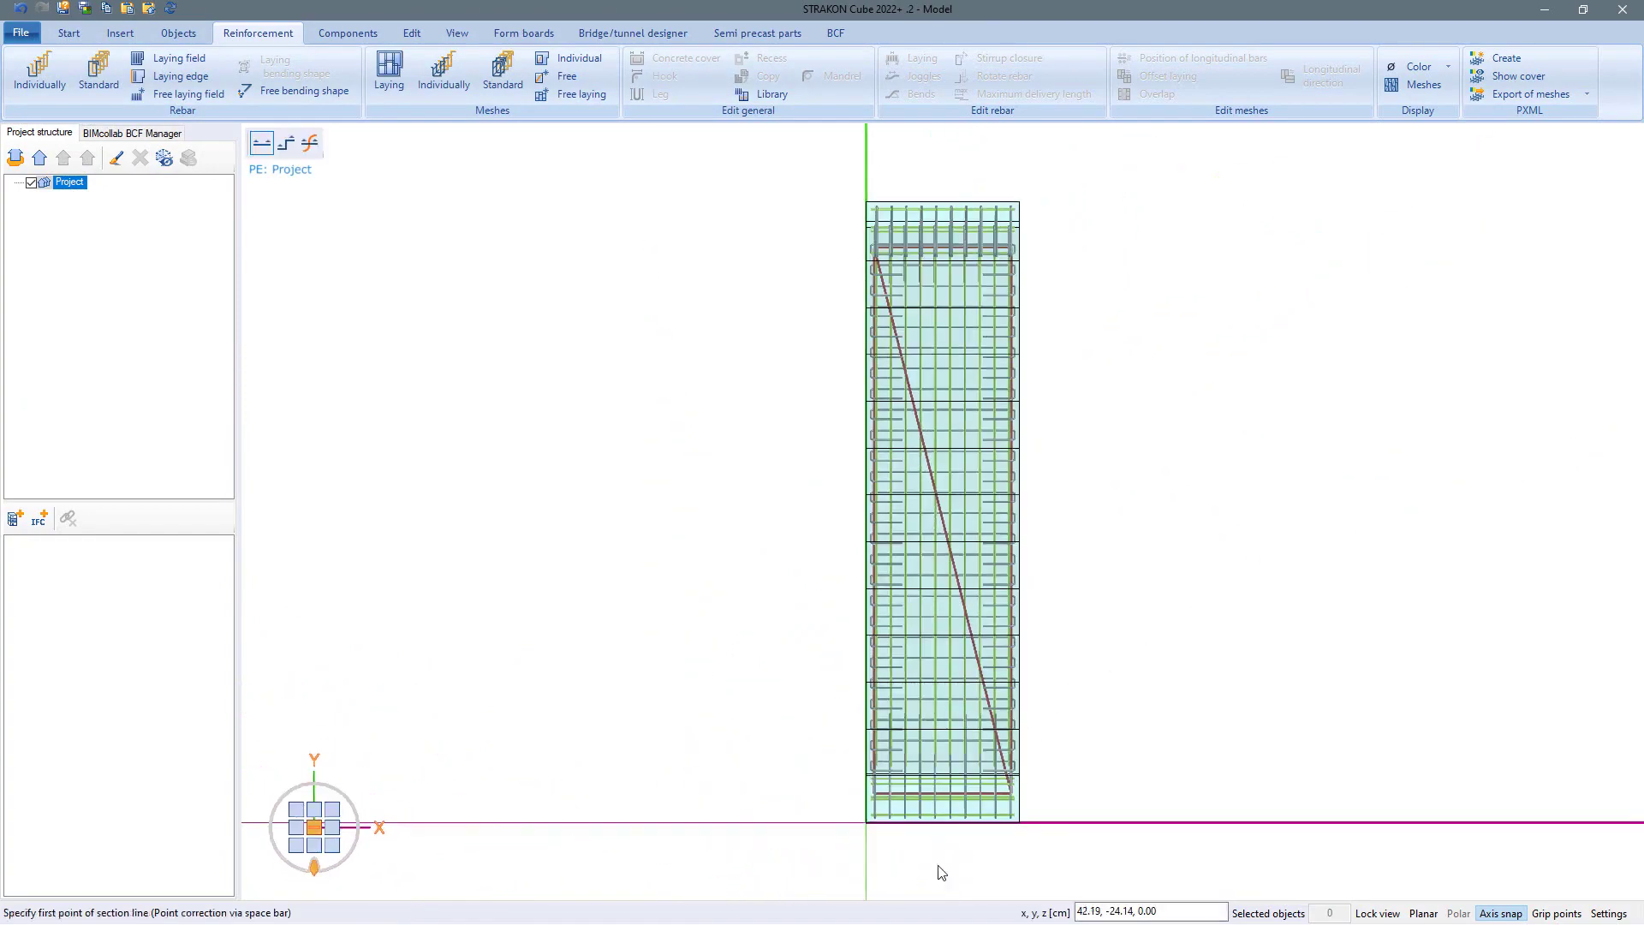
pyautogui.click(943, 869)
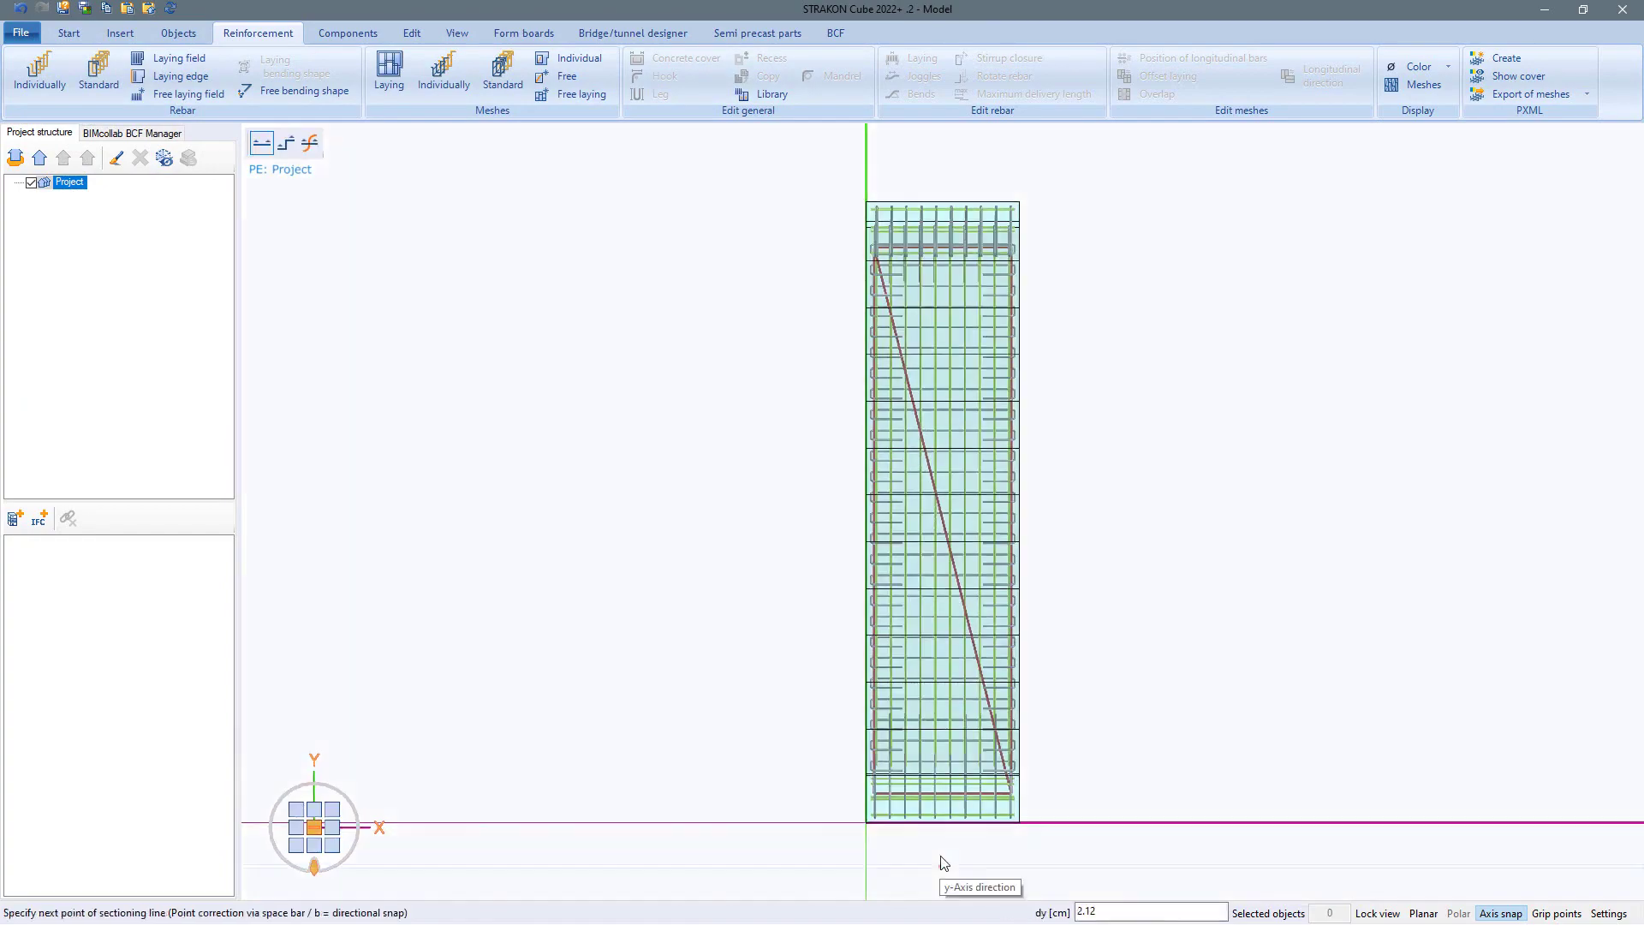
pyautogui.click(940, 162)
pyautogui.click(797, 165)
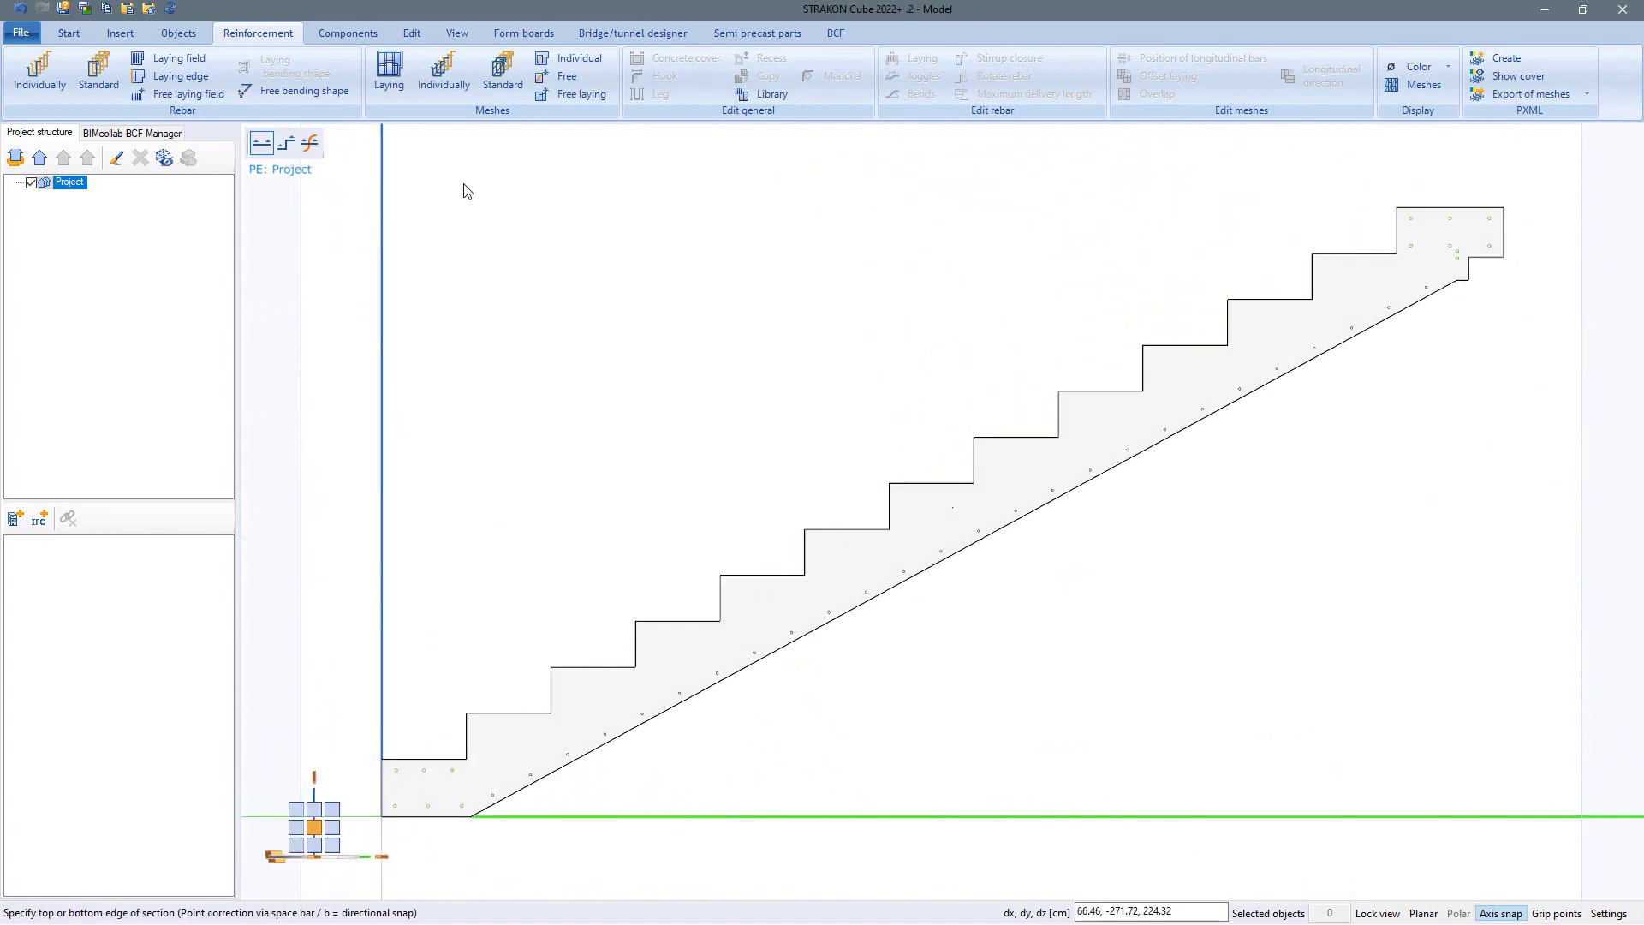
# Export the staircase section to the drawing as a 3D view including reinforcement and place it in the sheet's upper-left area.
pyautogui.click(70, 35)
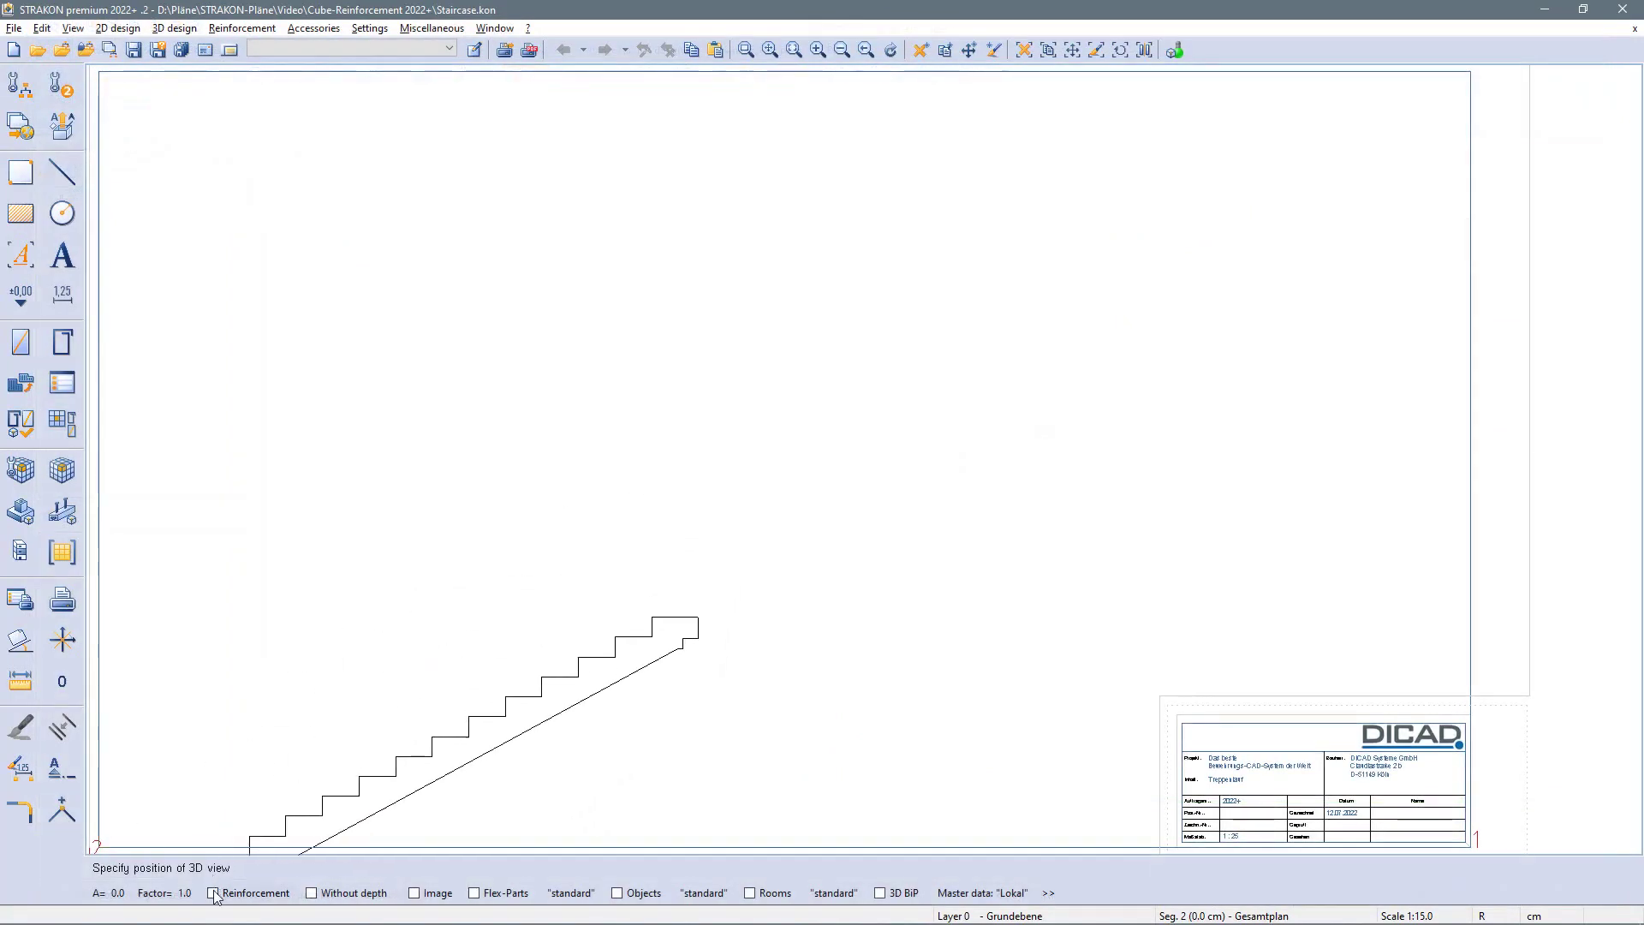
pyautogui.click(214, 893)
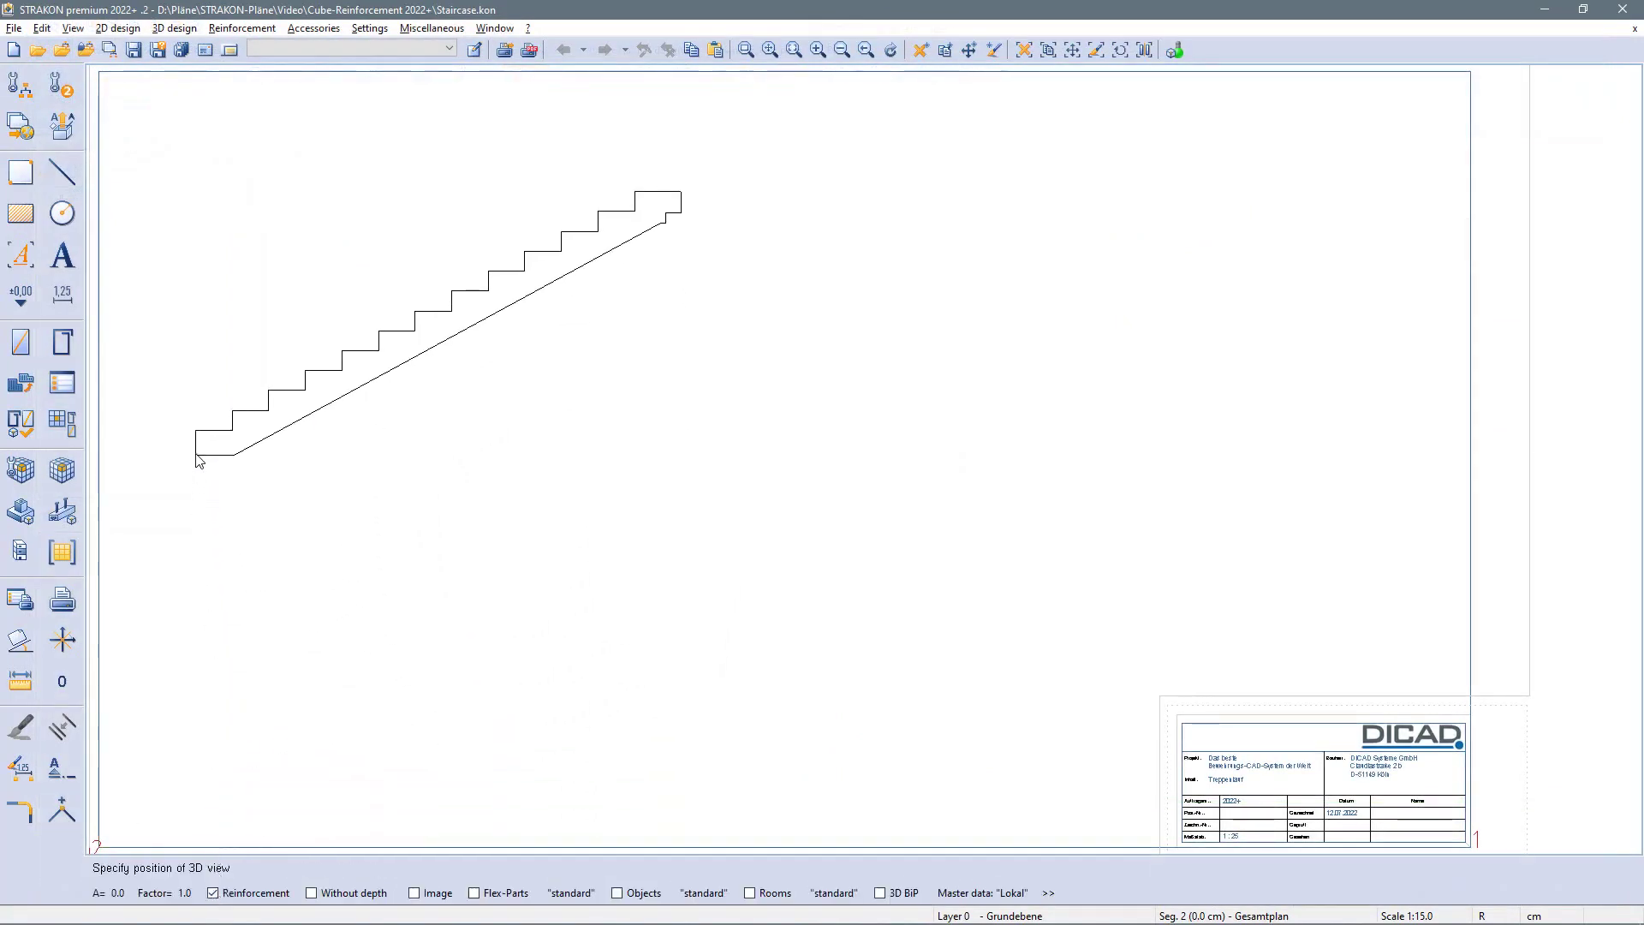
pyautogui.click(197, 459)
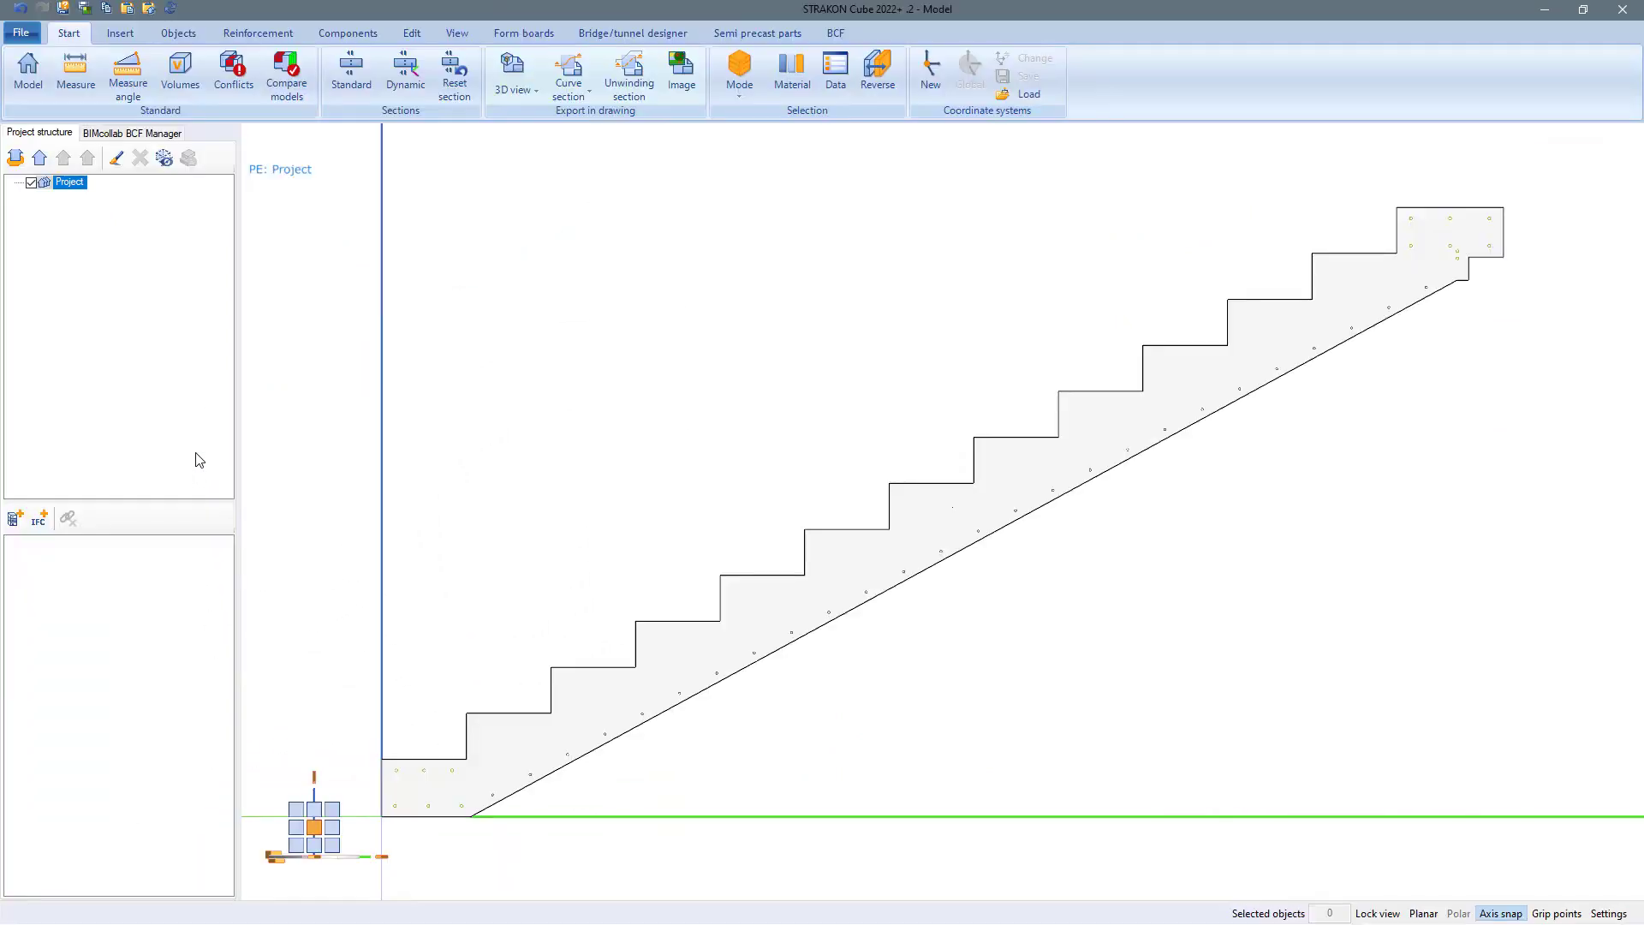
# Switch to the STRAKON premium drawing and place the Q188A mesh's representation with its item label parallel below the stair section.
pyautogui.click(1541, 9)
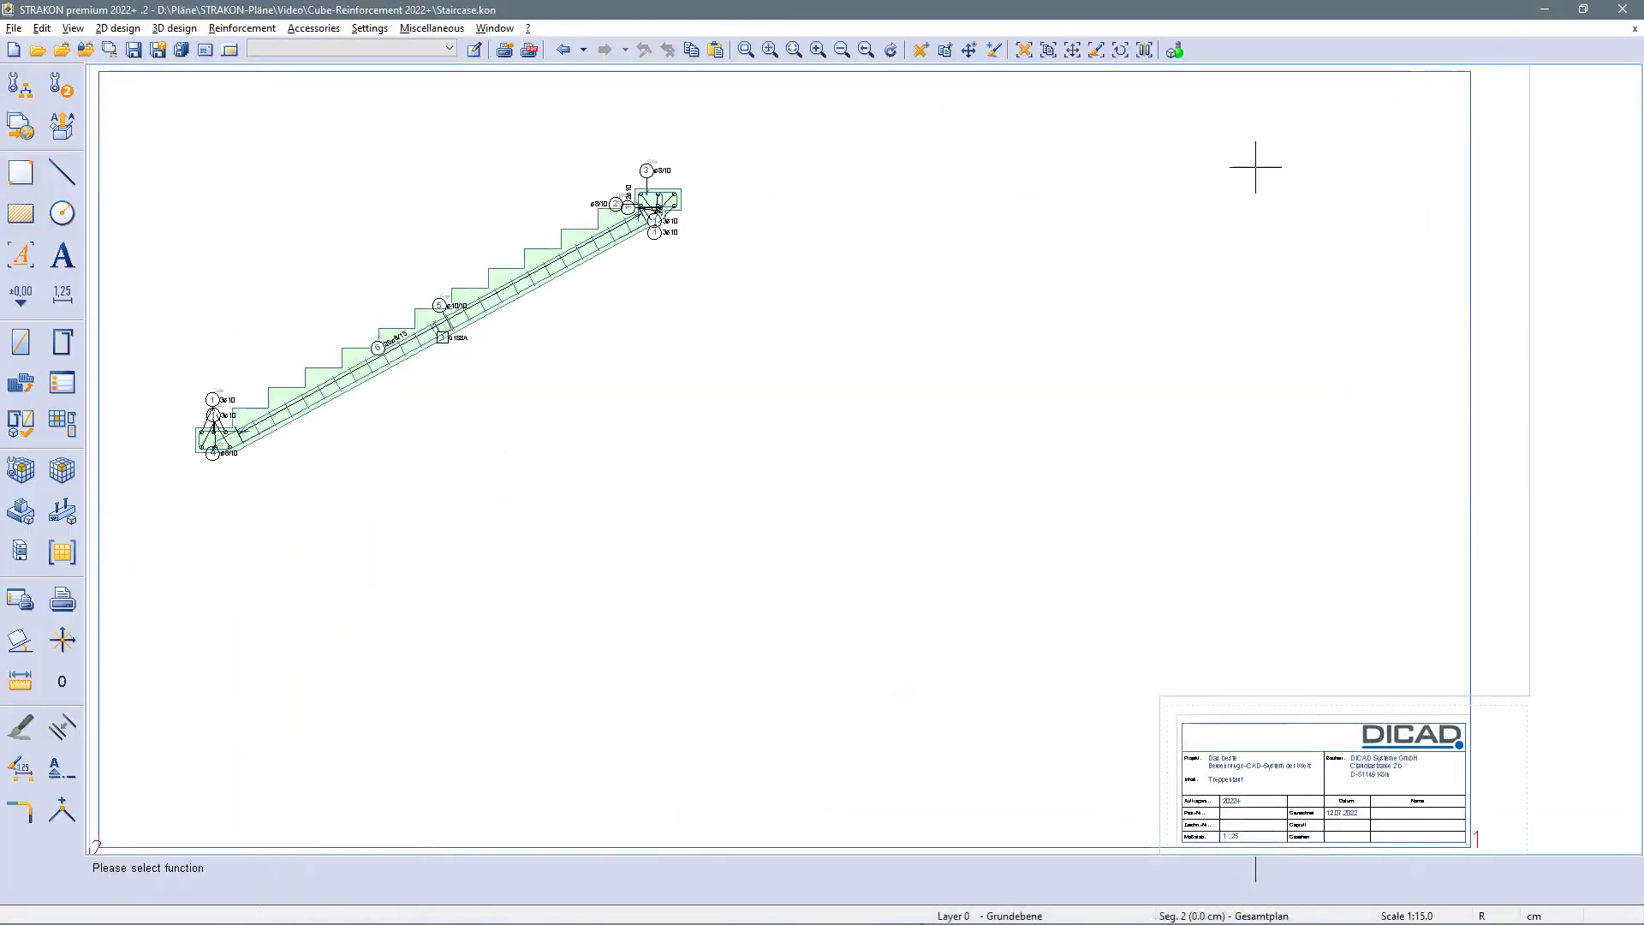
pyautogui.doubleClick(465, 339)
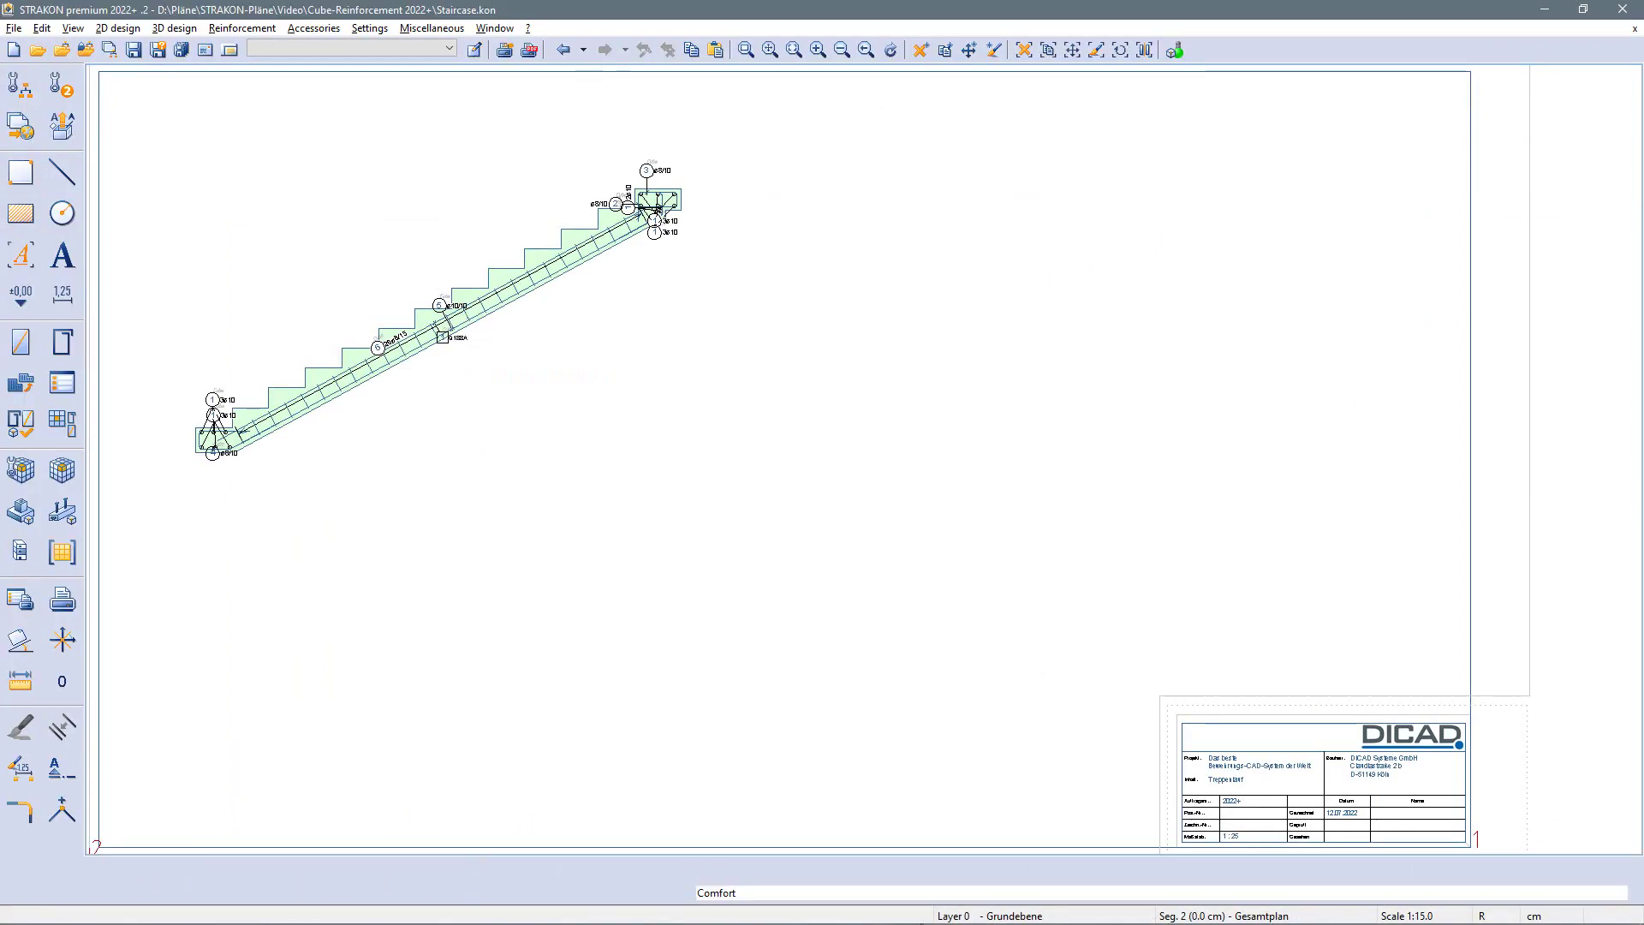
pyautogui.click(465, 340)
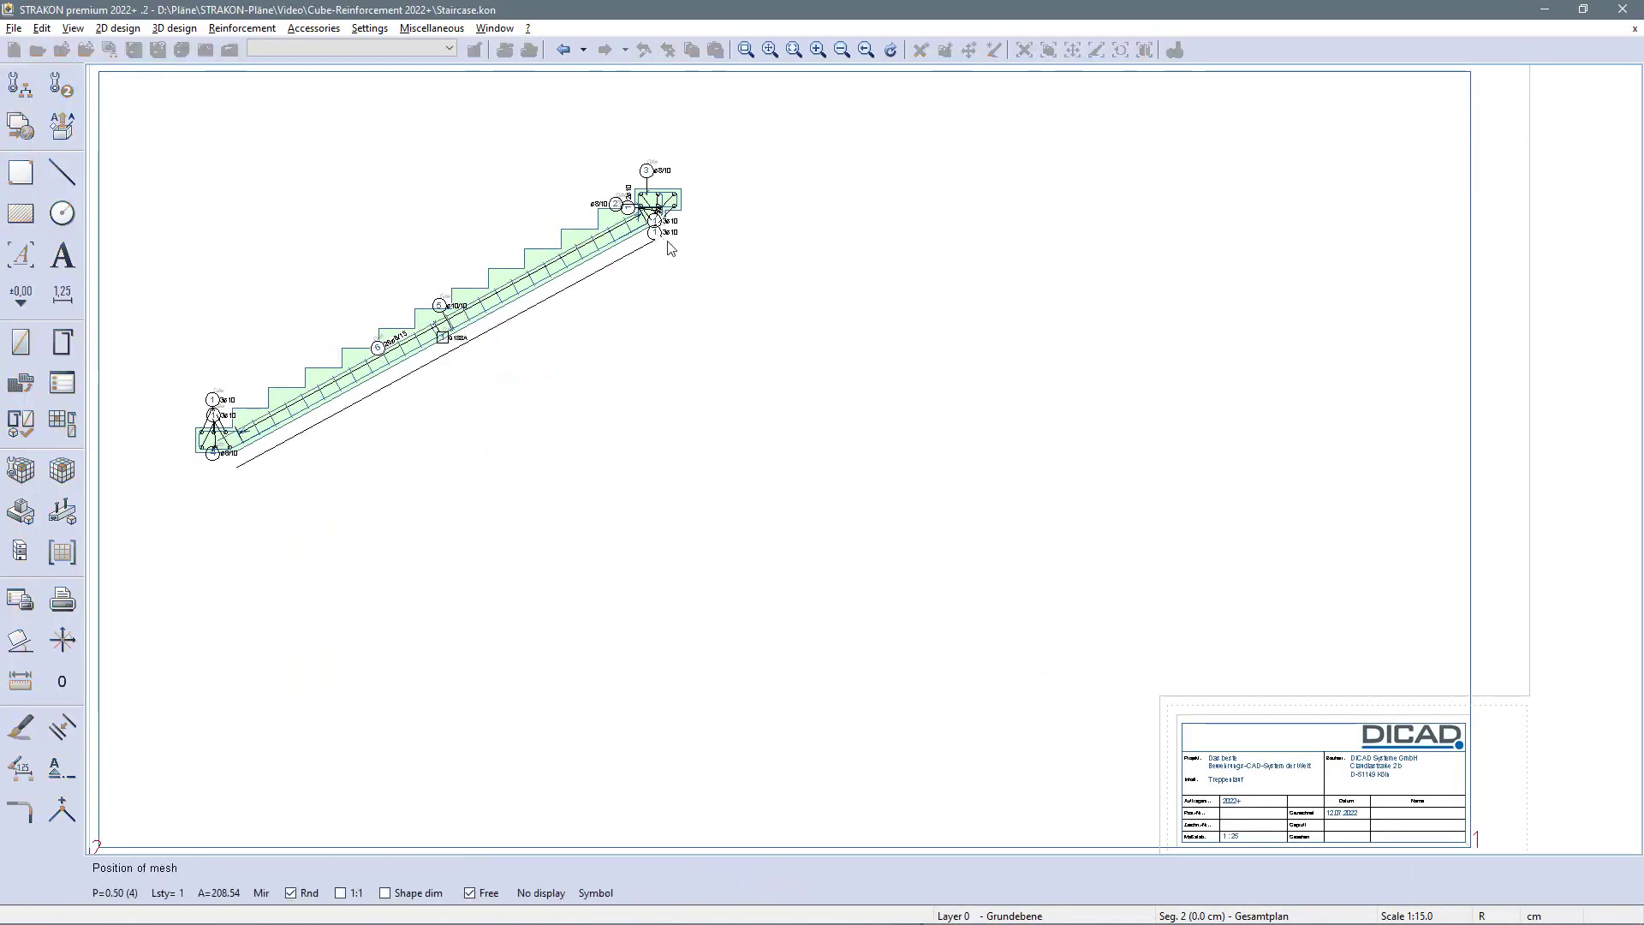
pyautogui.click(694, 291)
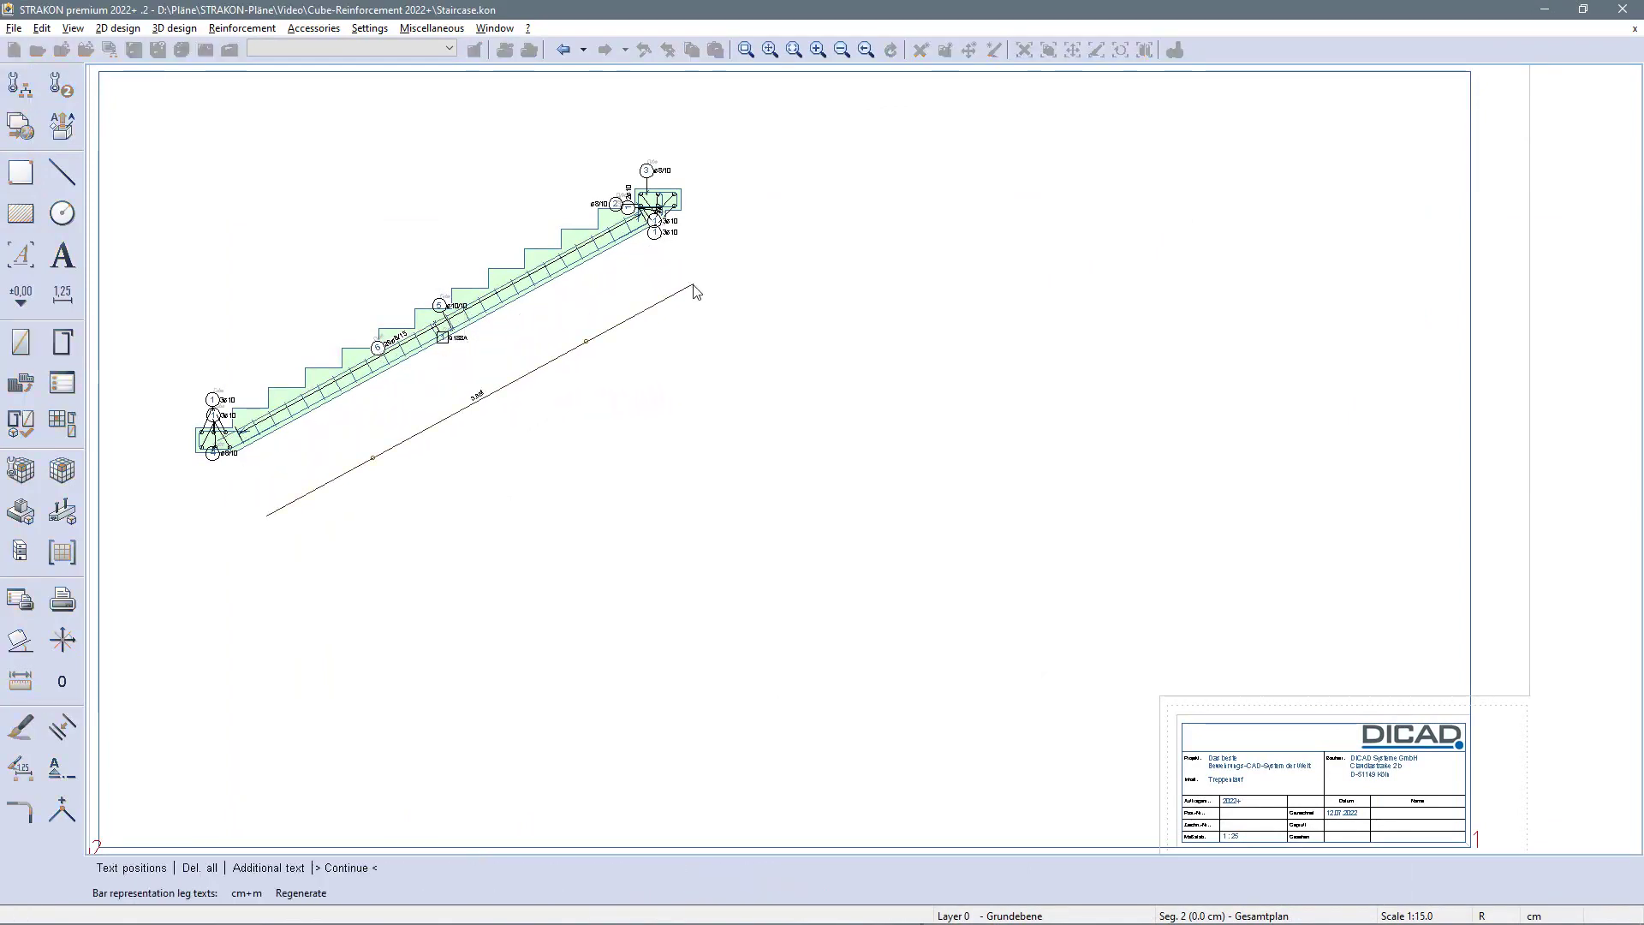
pyautogui.rightClick(693, 290)
pyautogui.rightClick(694, 292)
pyautogui.rightClick(694, 293)
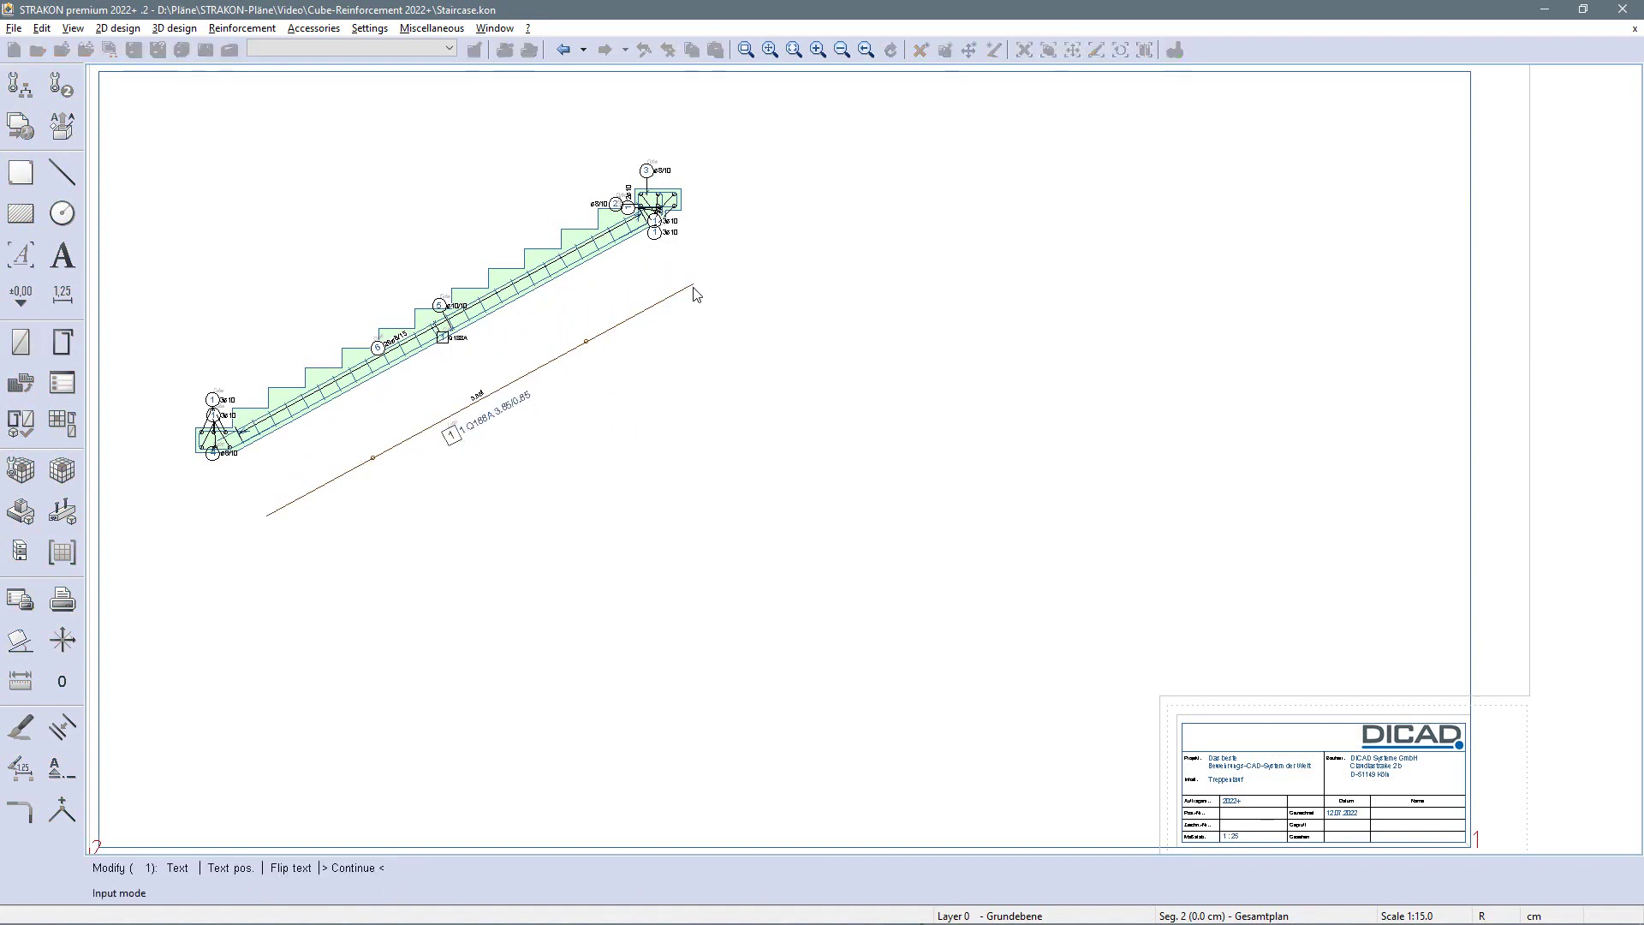
pyautogui.press('Return')
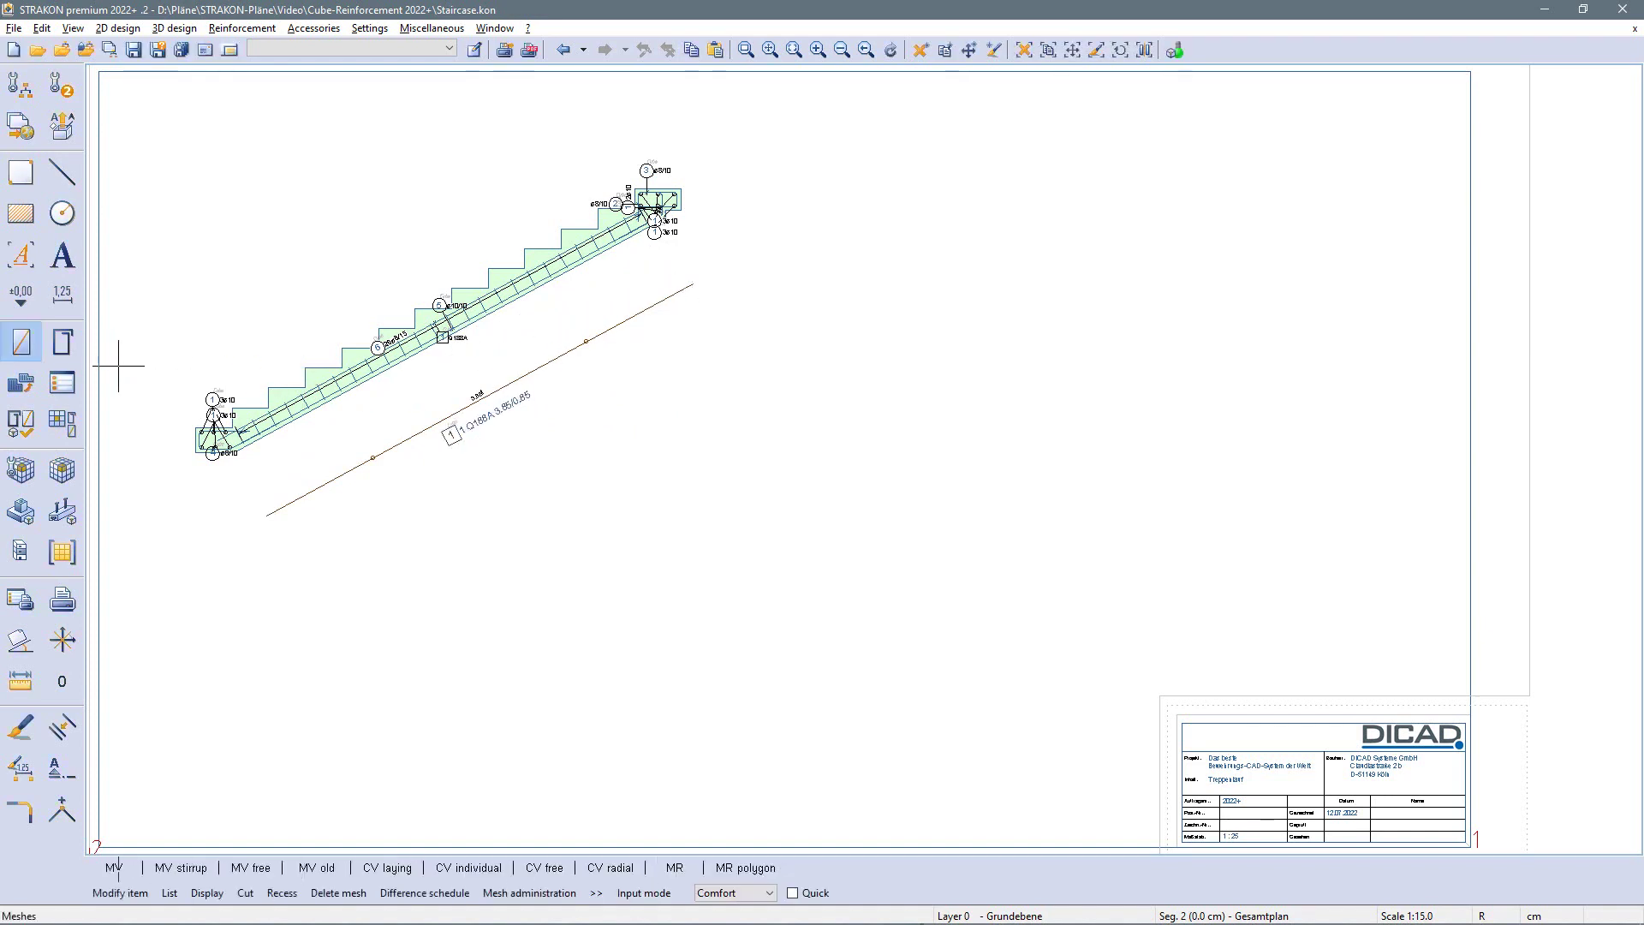
# Place the bar representations of all rebar items 1-6 as a symbol group beside the stair section.
pyautogui.click(62, 341)
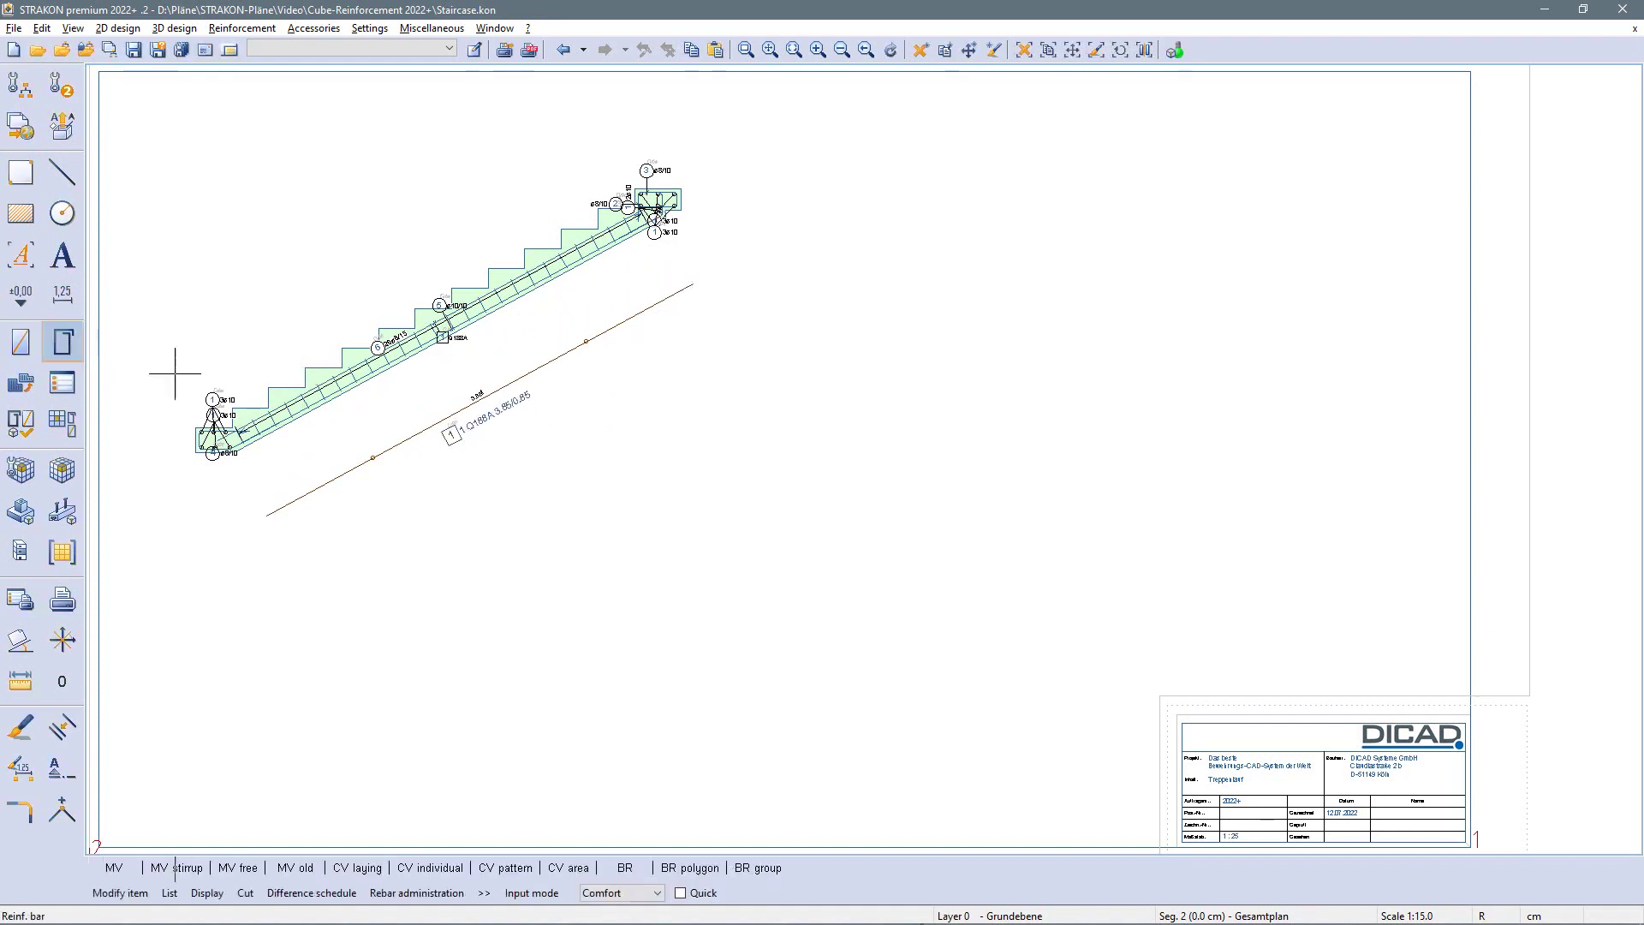
pyautogui.click(777, 868)
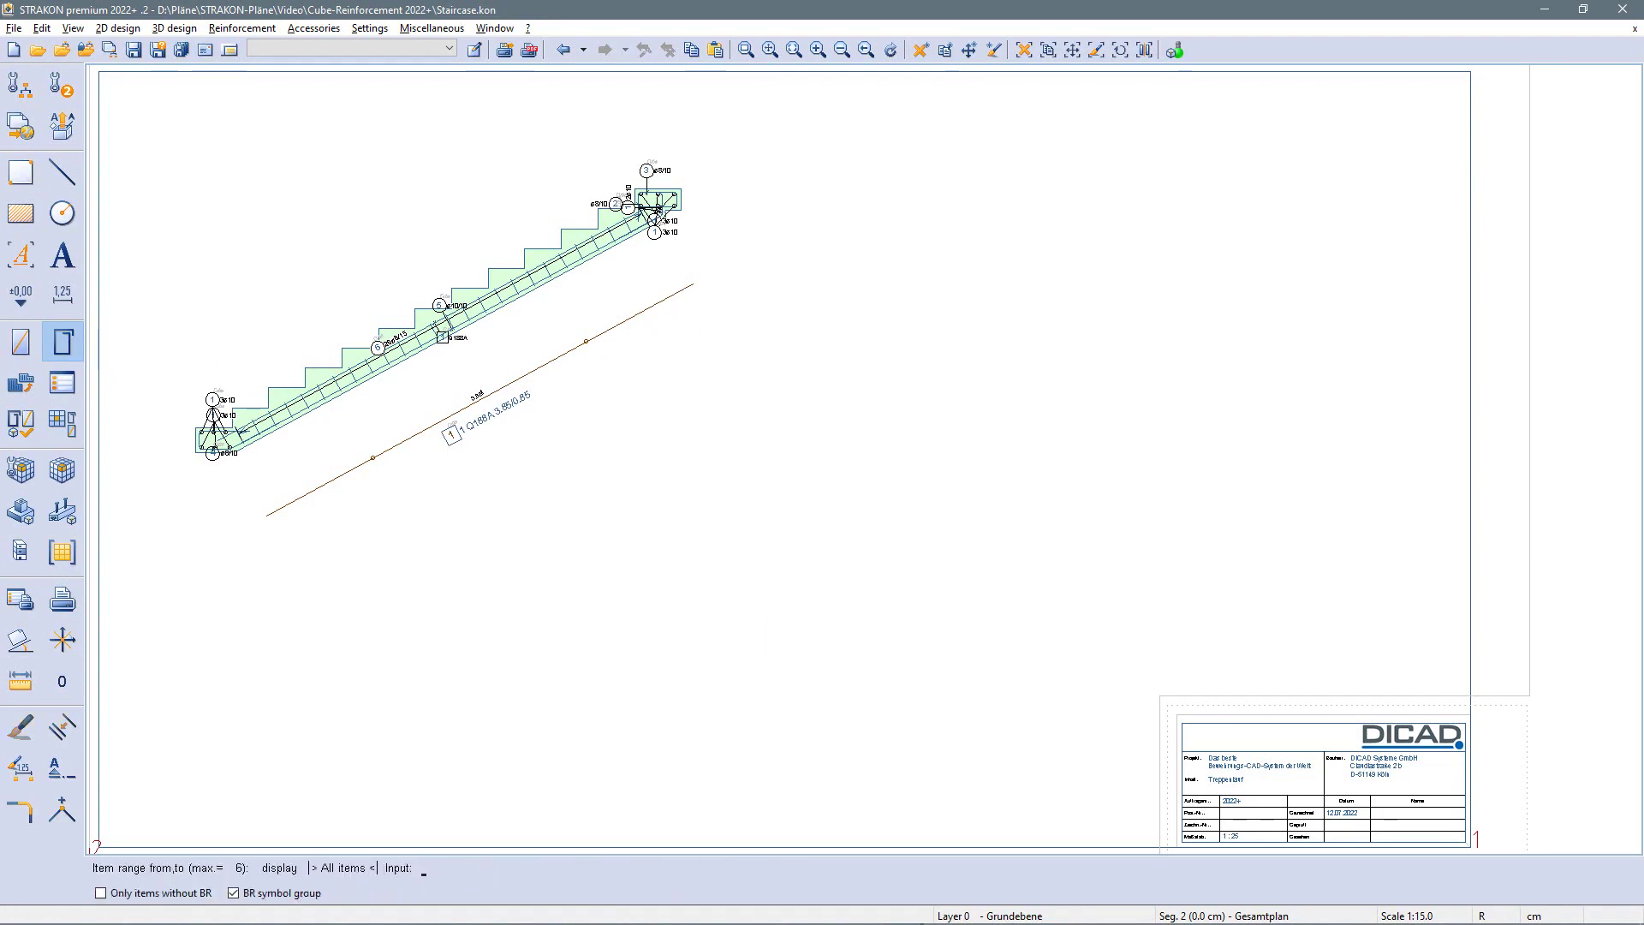
pyautogui.press('Return')
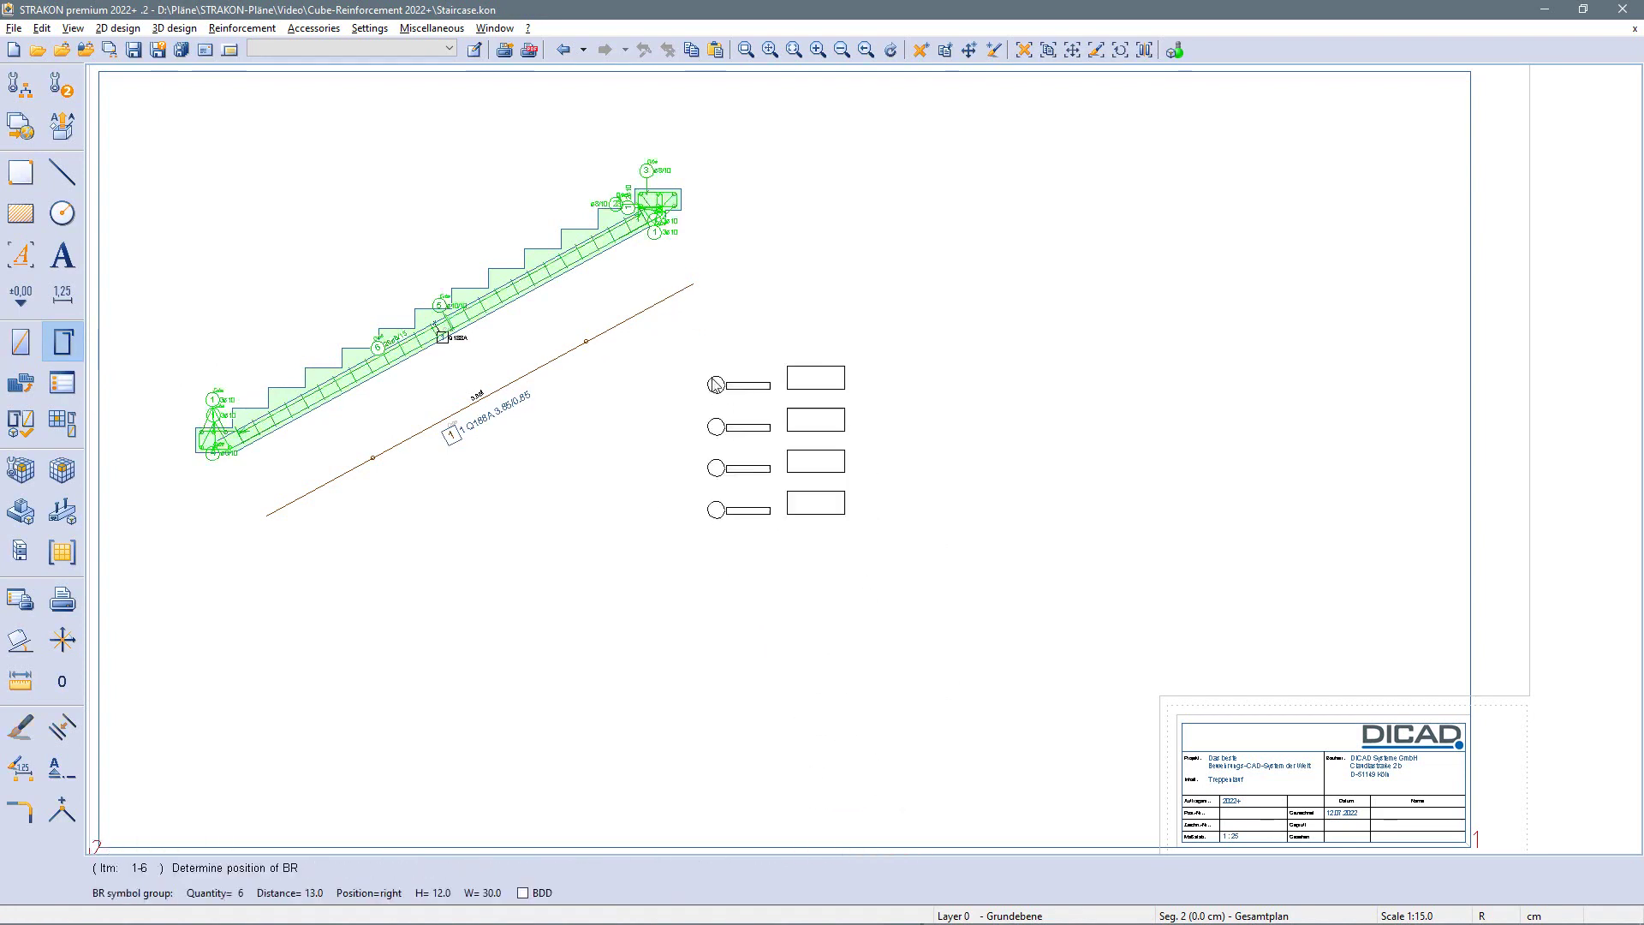
pyautogui.click(686, 341)
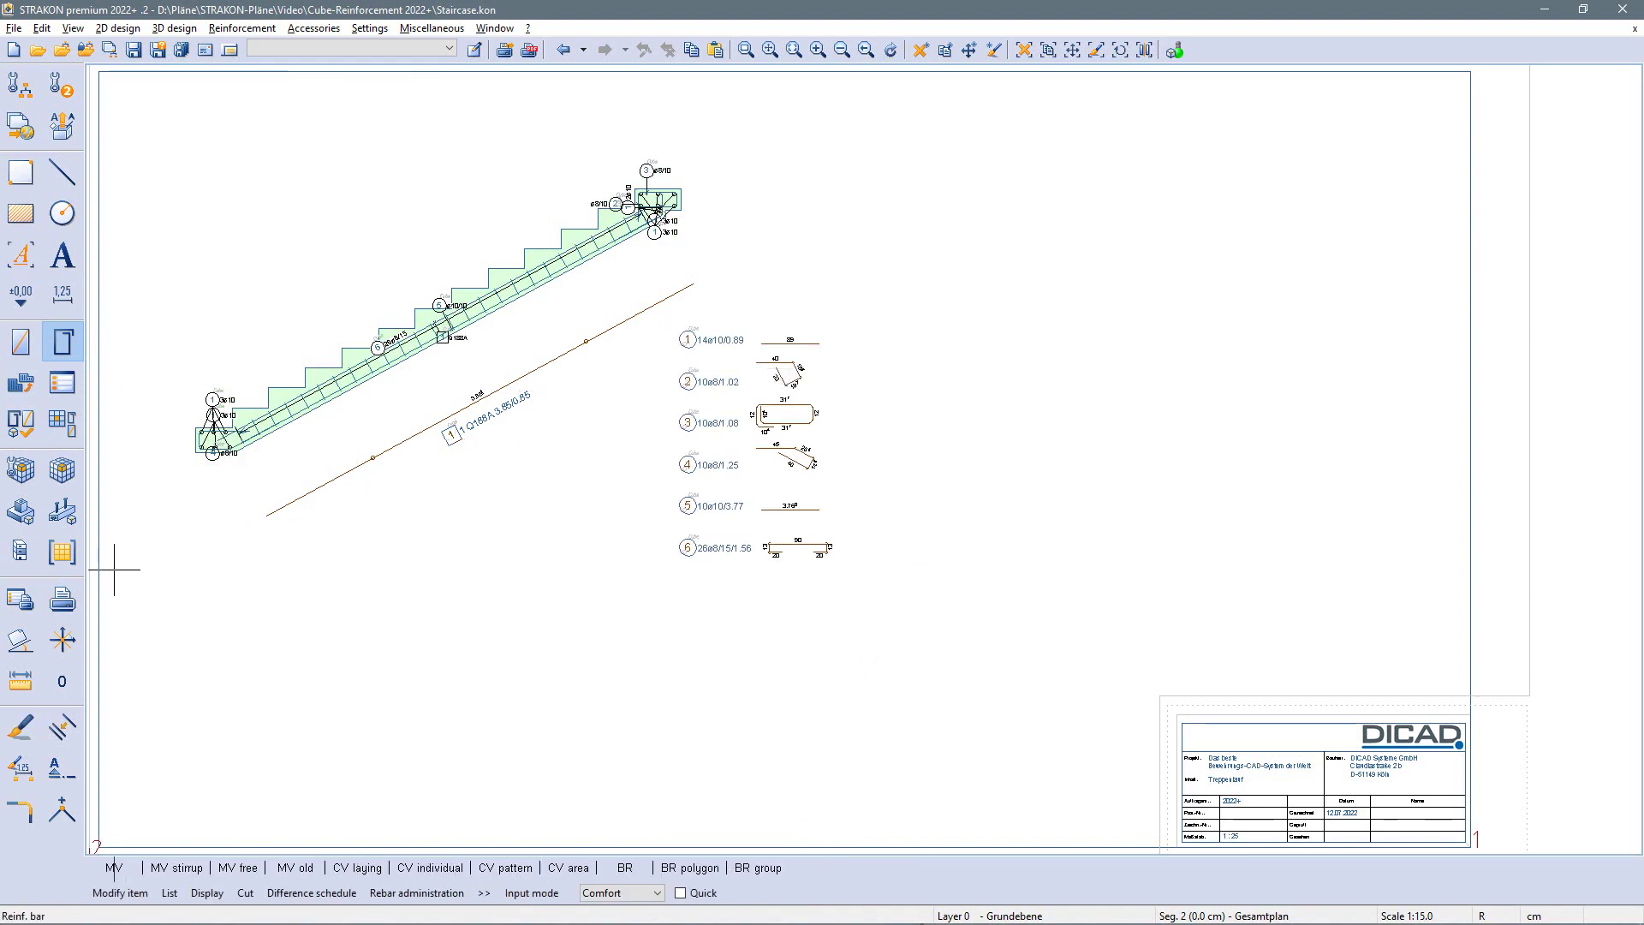
pyautogui.moveTo(265, 456); pyautogui.dragTo(743, 138)
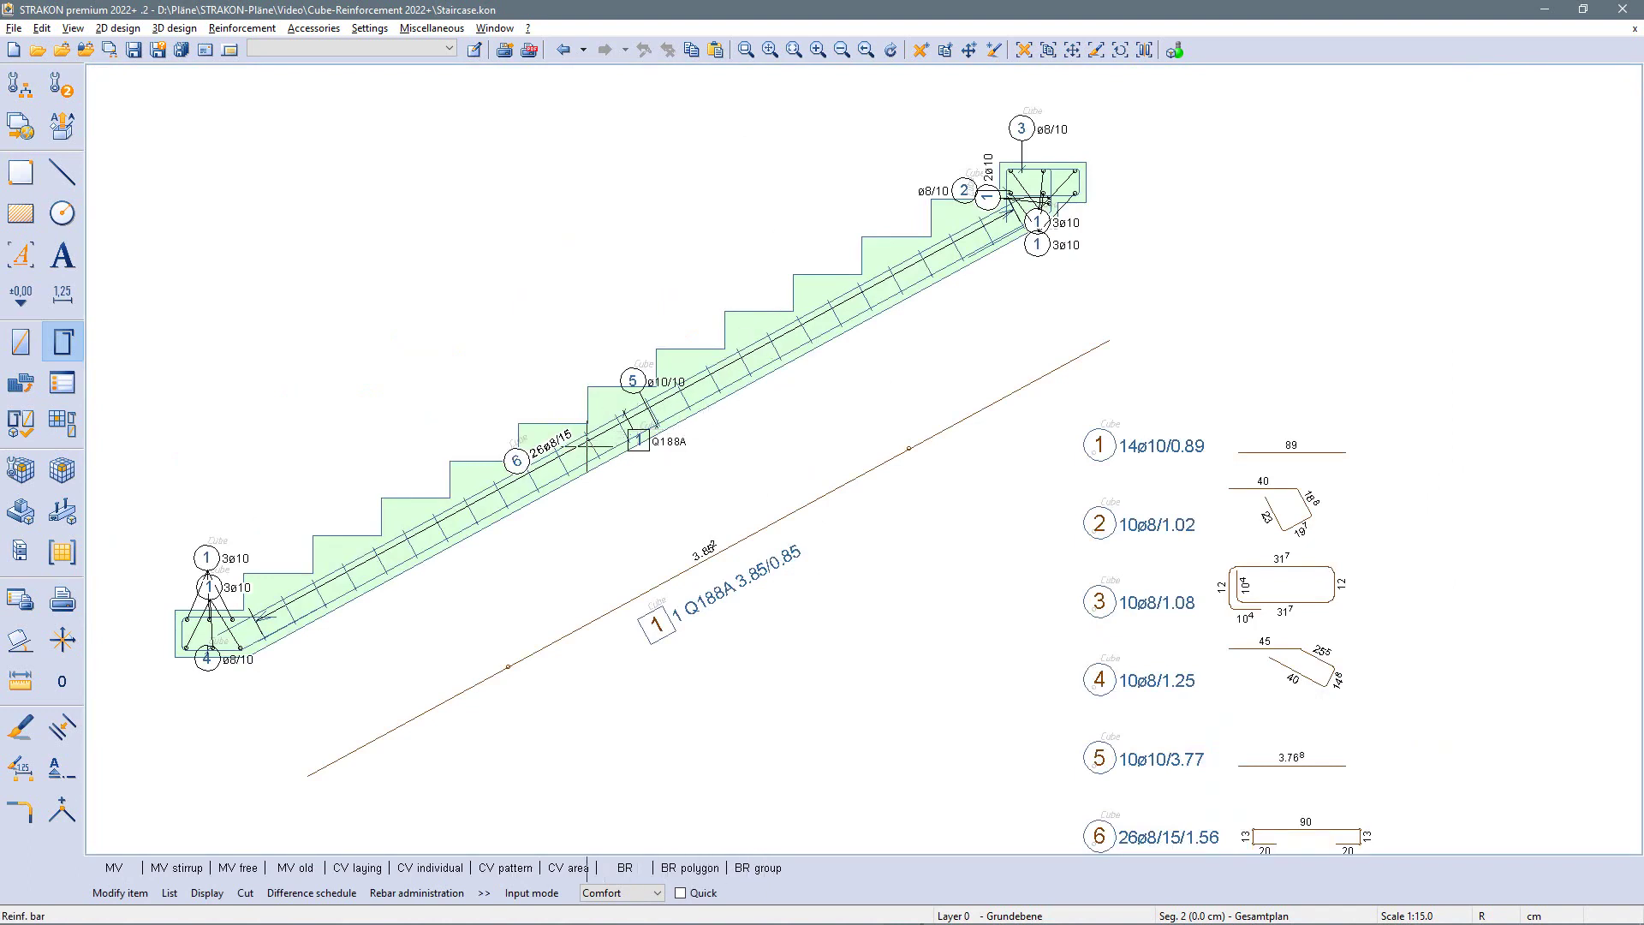
# Place the item 6 laying marking line parallel below the stair section and rearrange the reinforcement labels clear of the bars.
pyautogui.press('Escape')
pyautogui.click(61, 342)
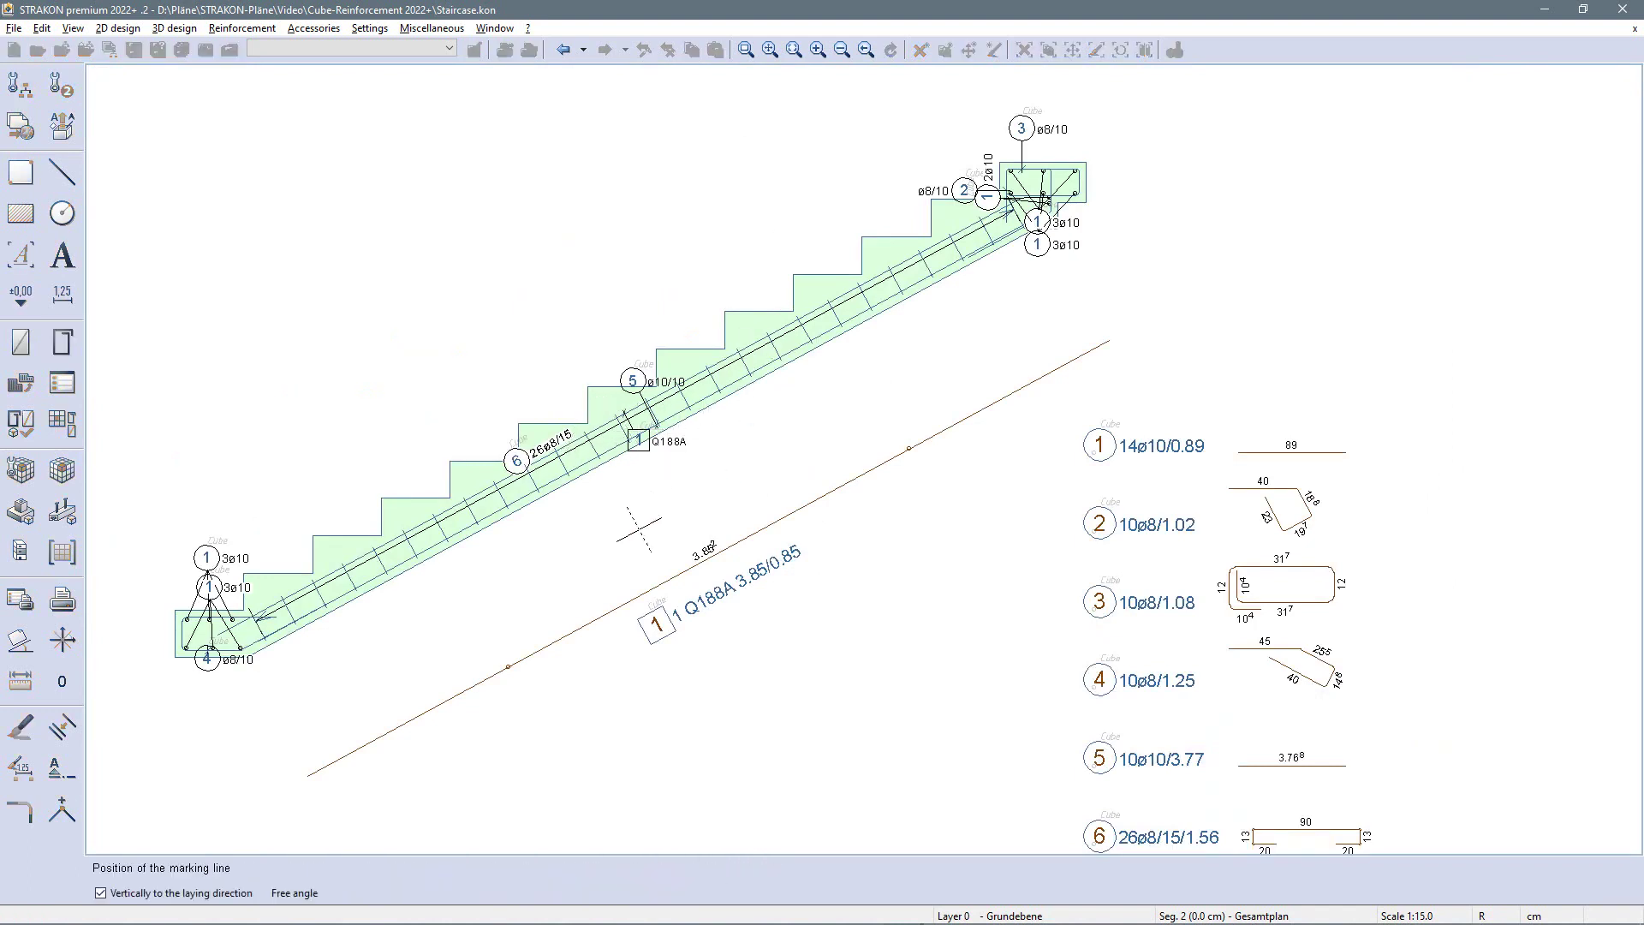
pyautogui.click(638, 529)
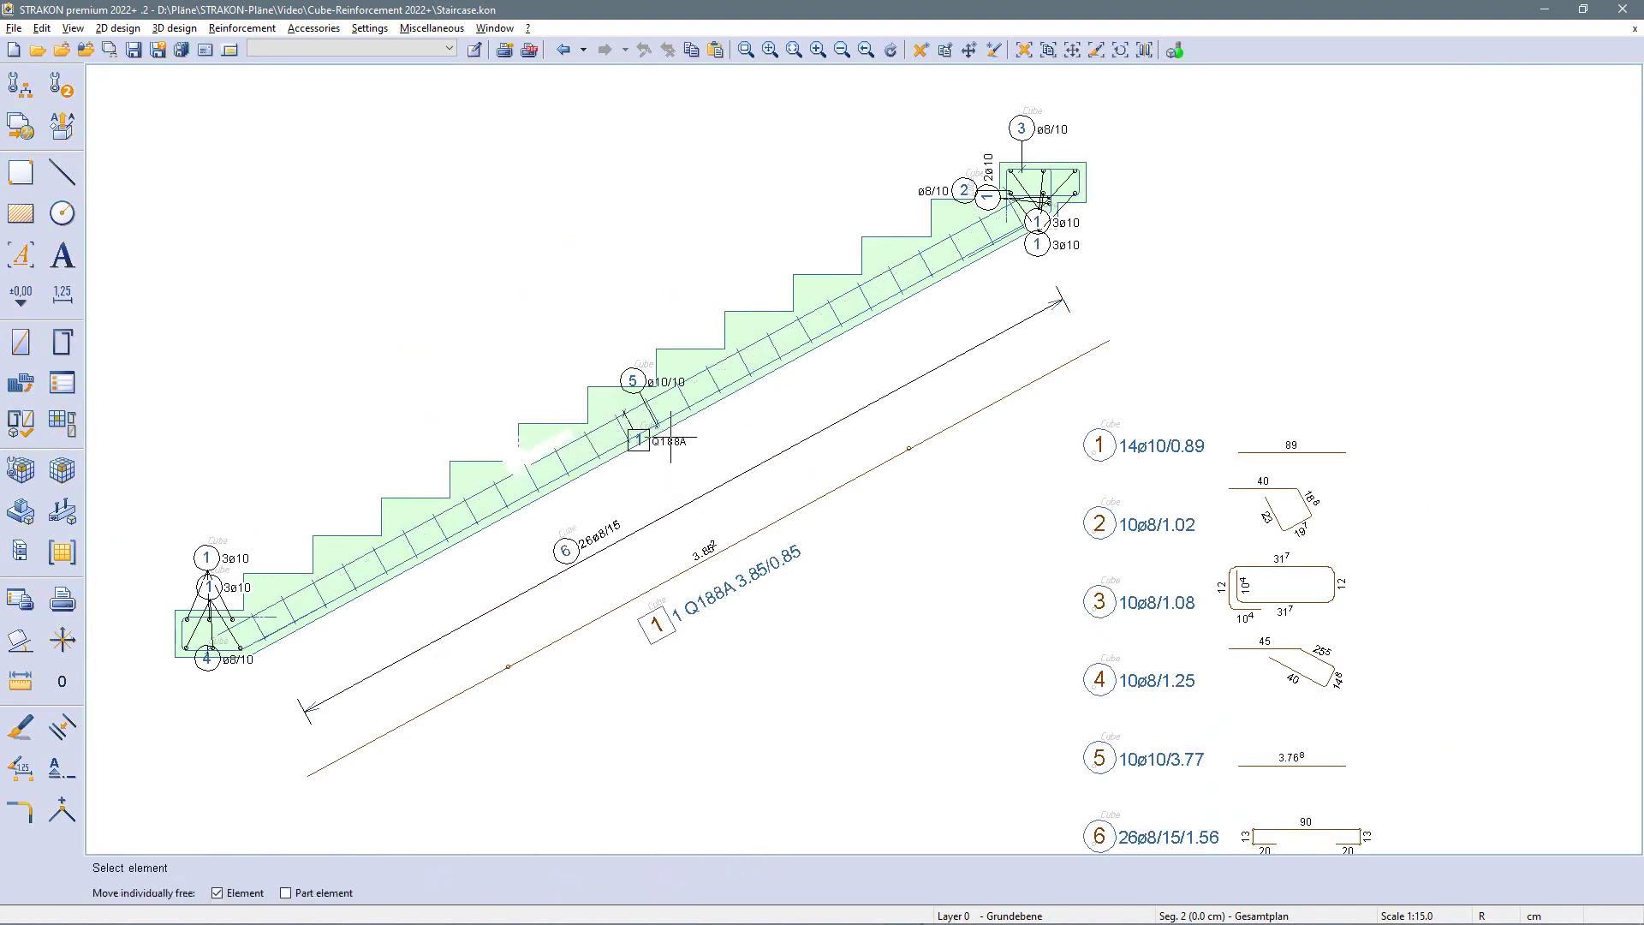
pyautogui.click(648, 435)
pyautogui.click(587, 347)
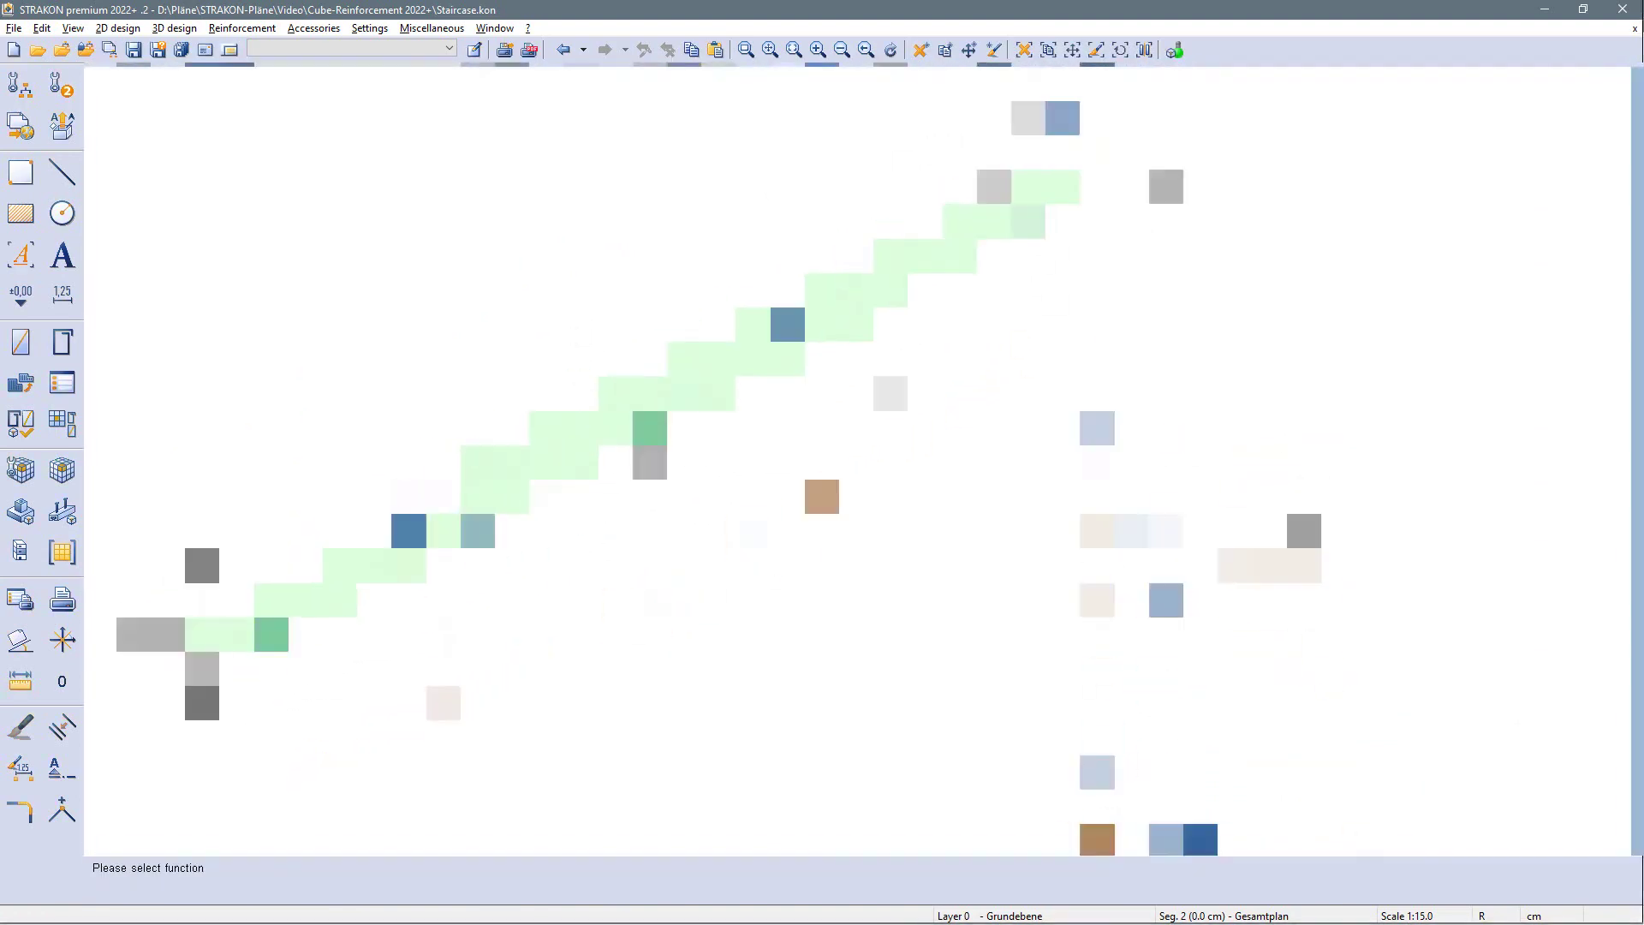
pyautogui.moveTo(1248, 195)
pyautogui.mouseDown(button='right')
pyautogui.moveTo(1314, 301)
pyautogui.moveTo(1509, 187)
pyautogui.mouseUp(button='right')
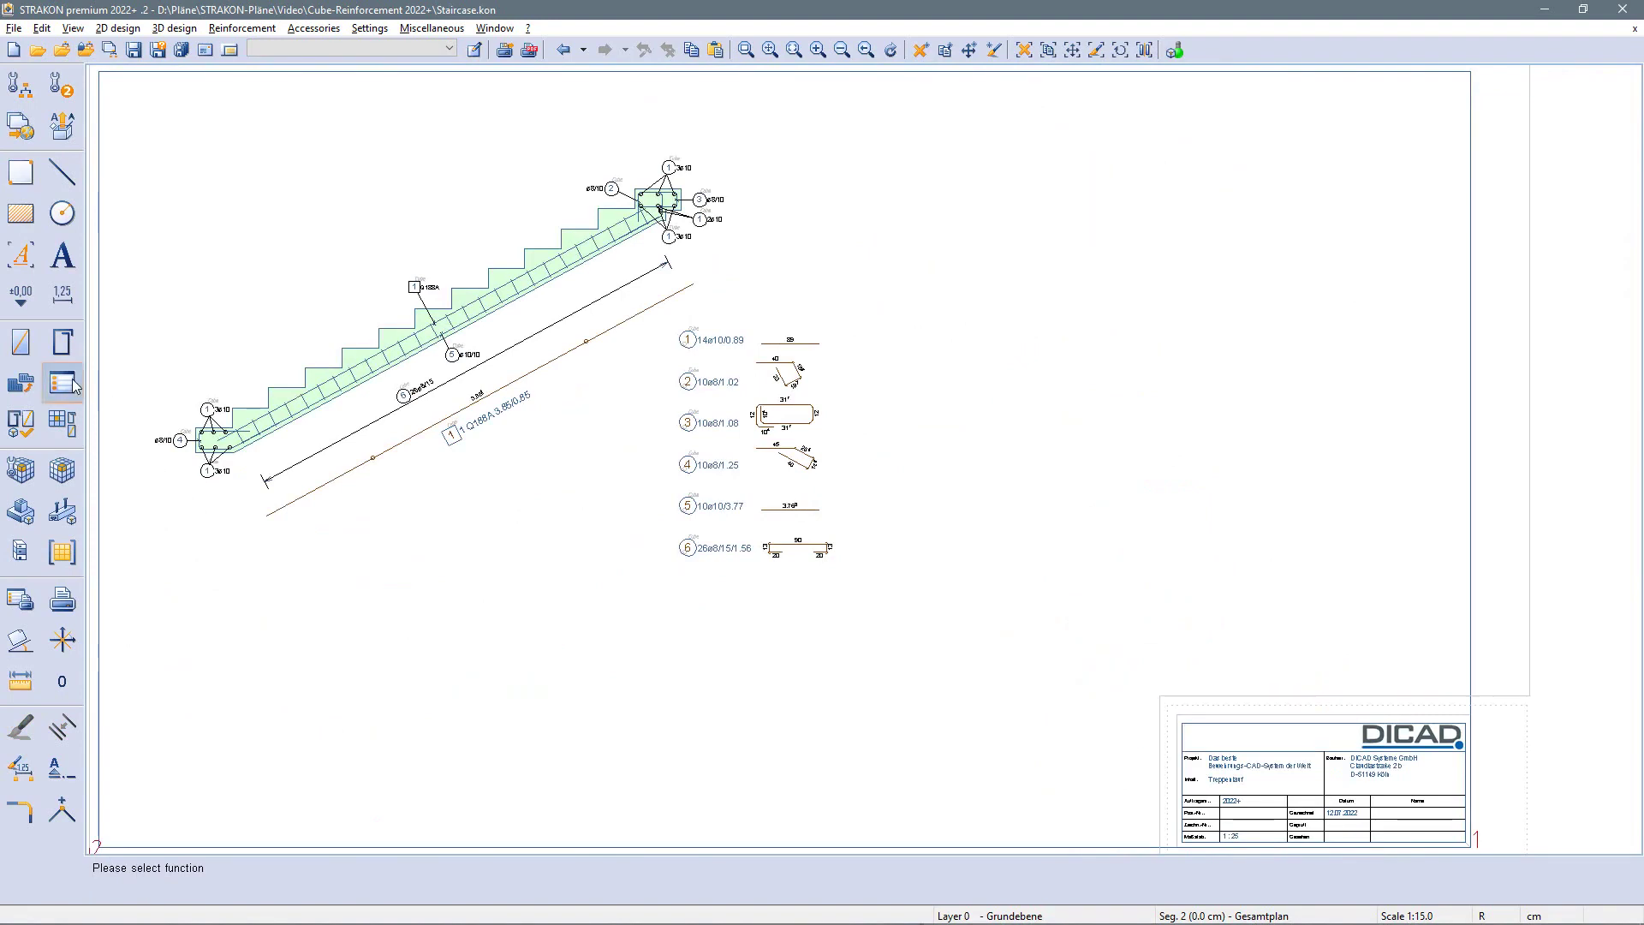
# Place the rebar schedule with bending shapes, the standard mesh schedule and the mesh table stacked above the title block.
pyautogui.click(62, 383)
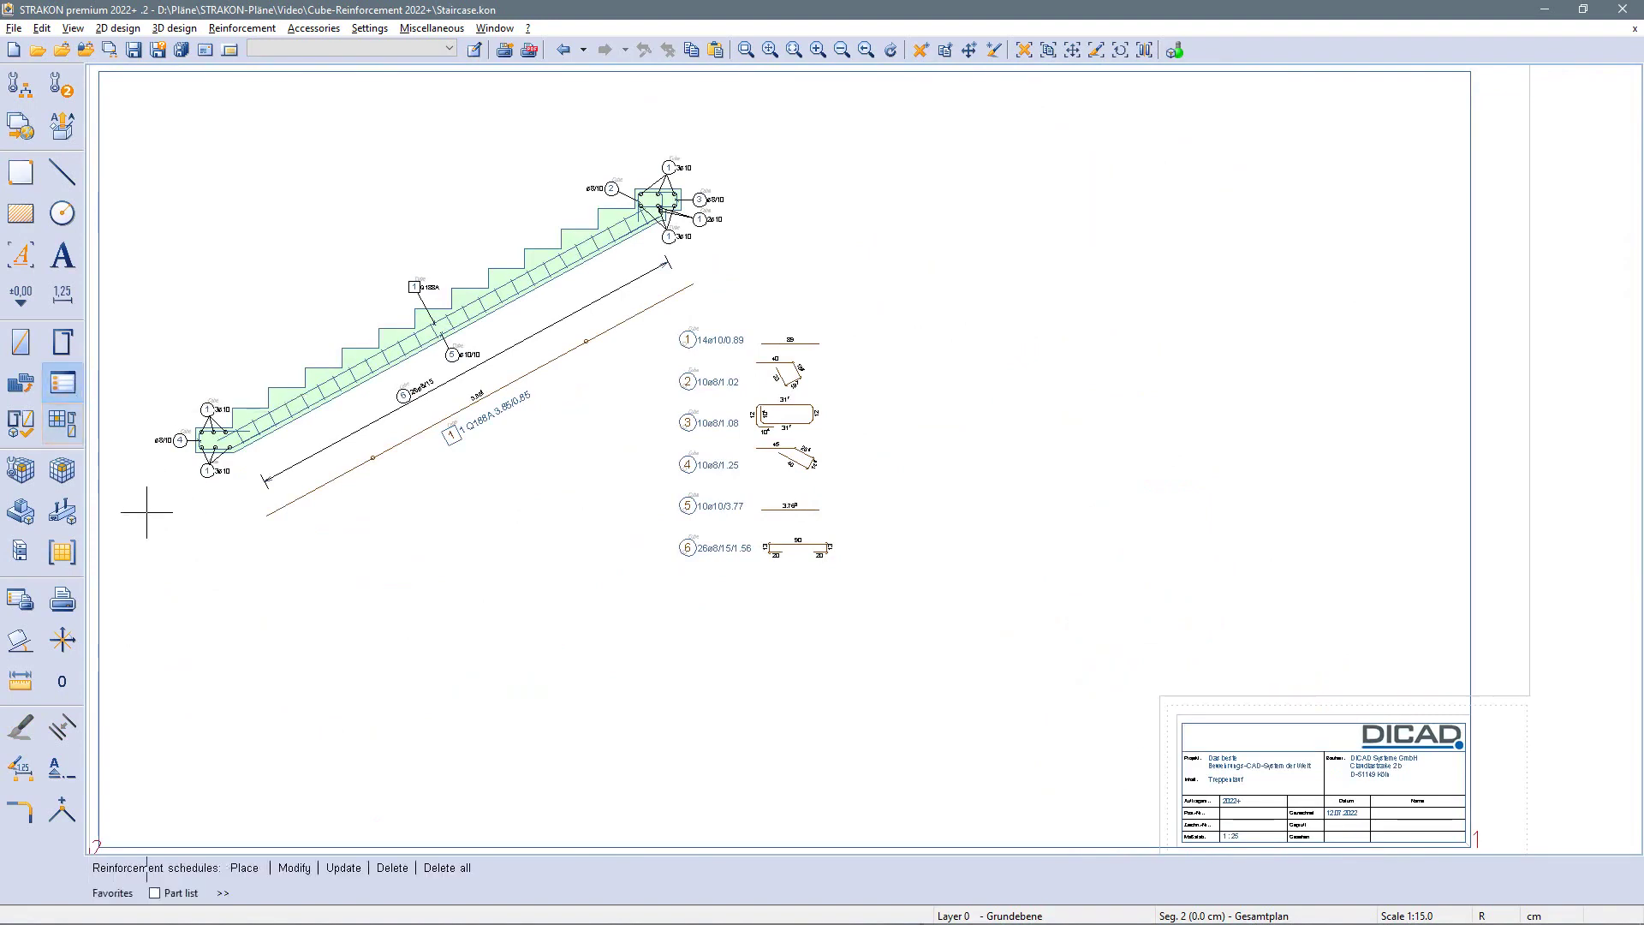
pyautogui.click(238, 867)
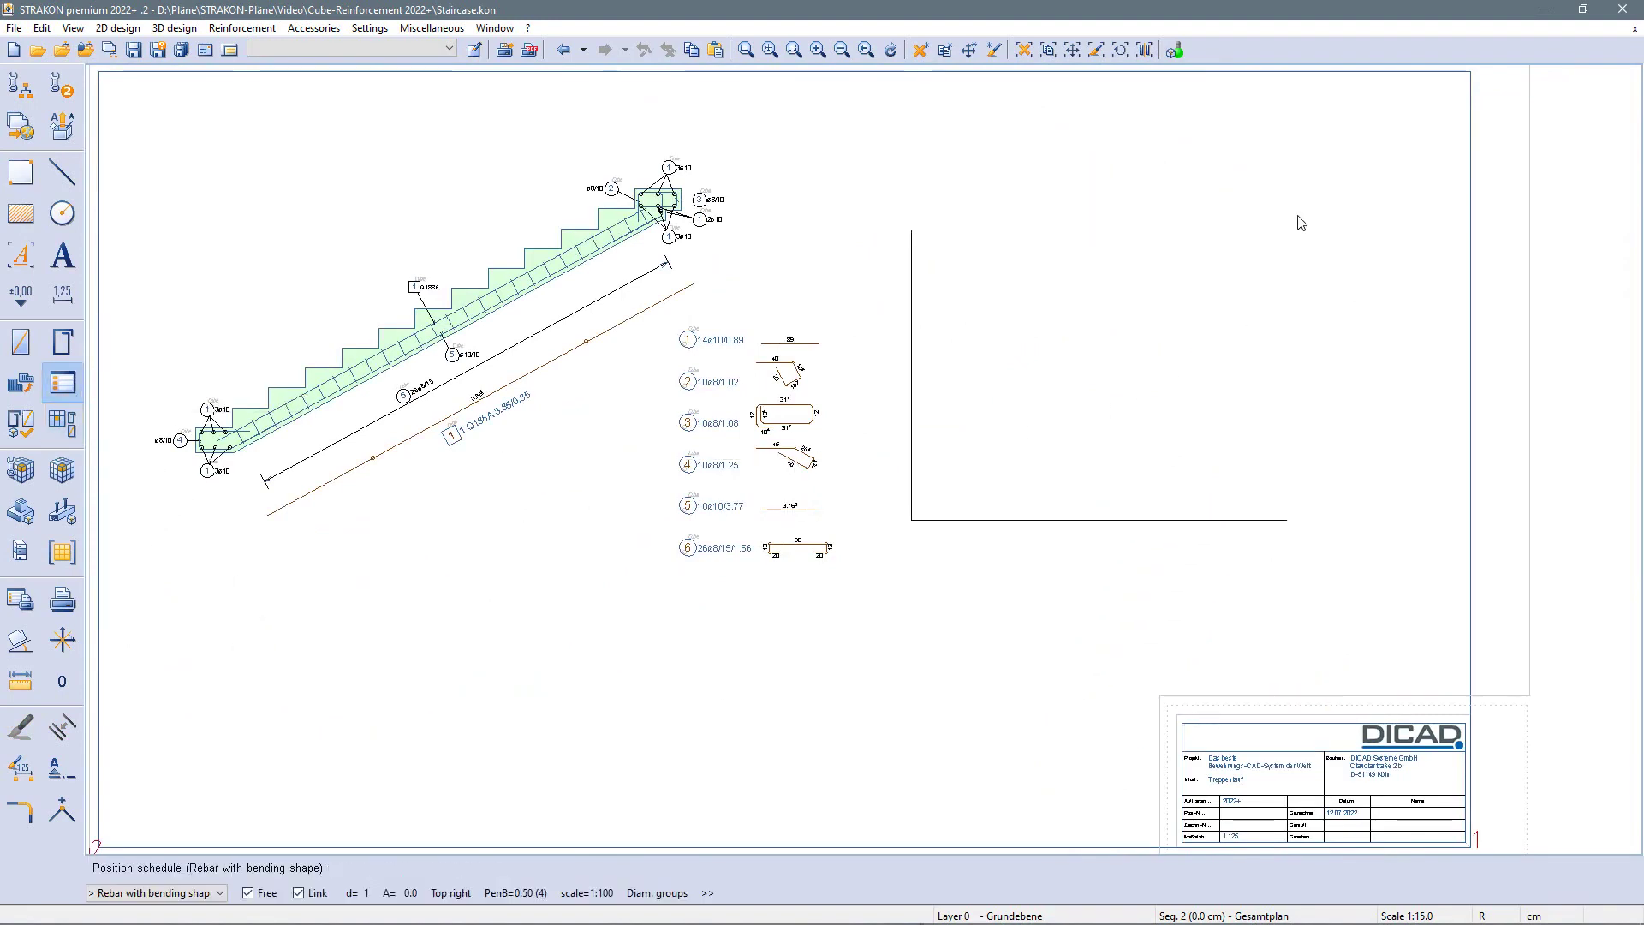
pyautogui.click(1454, 96)
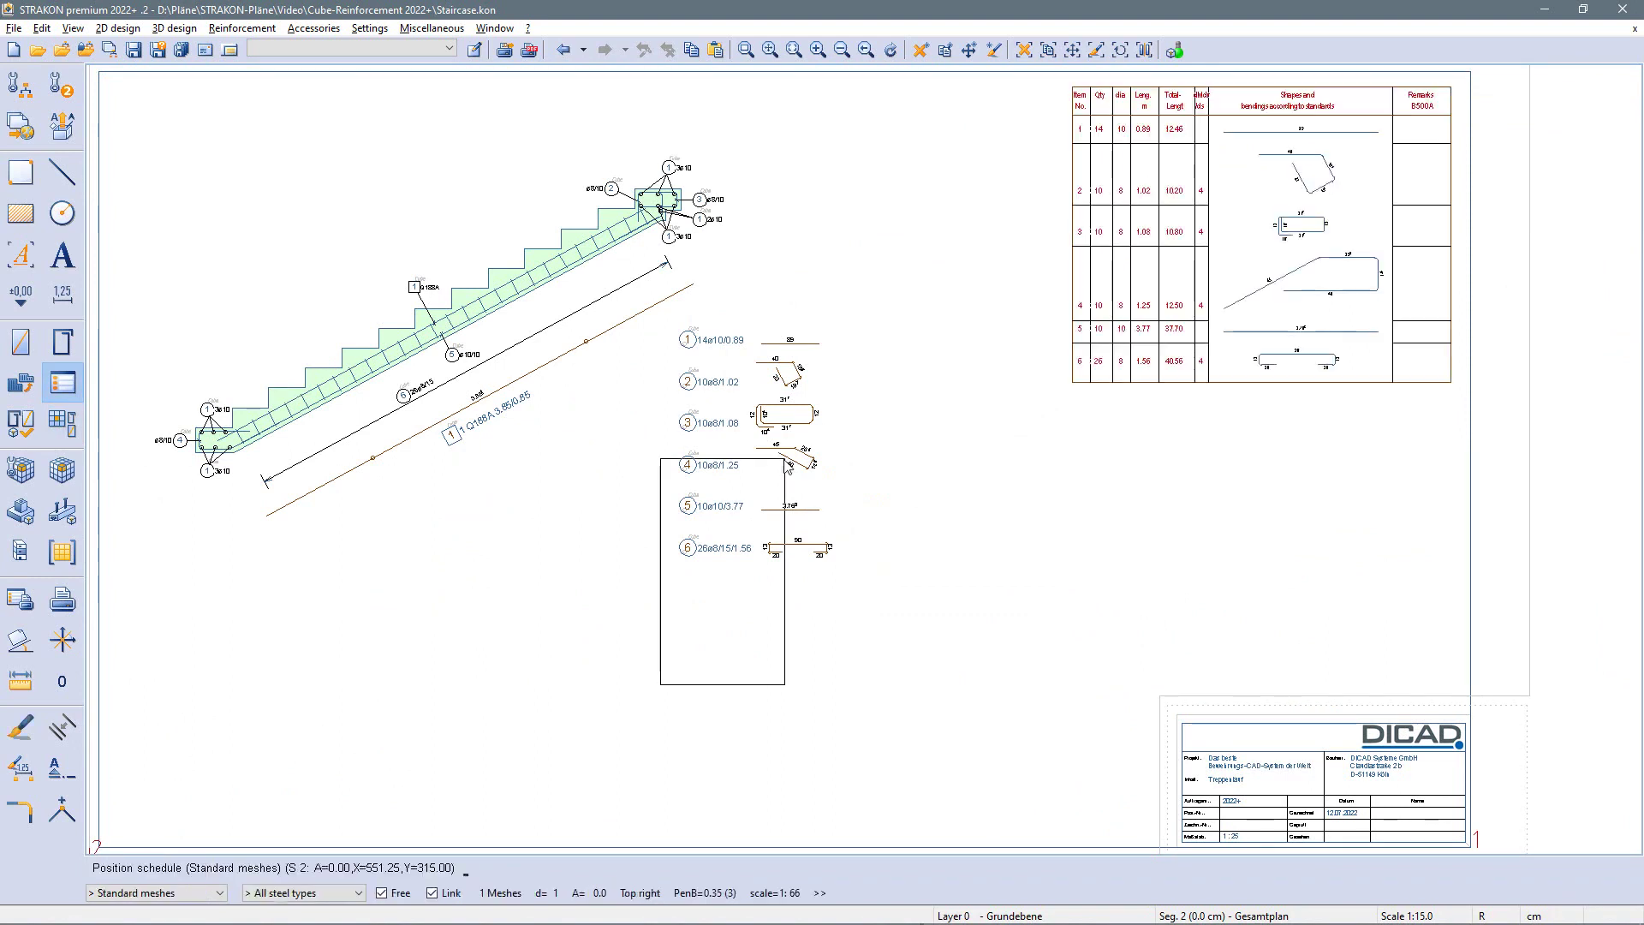
pyautogui.click(1407, 392)
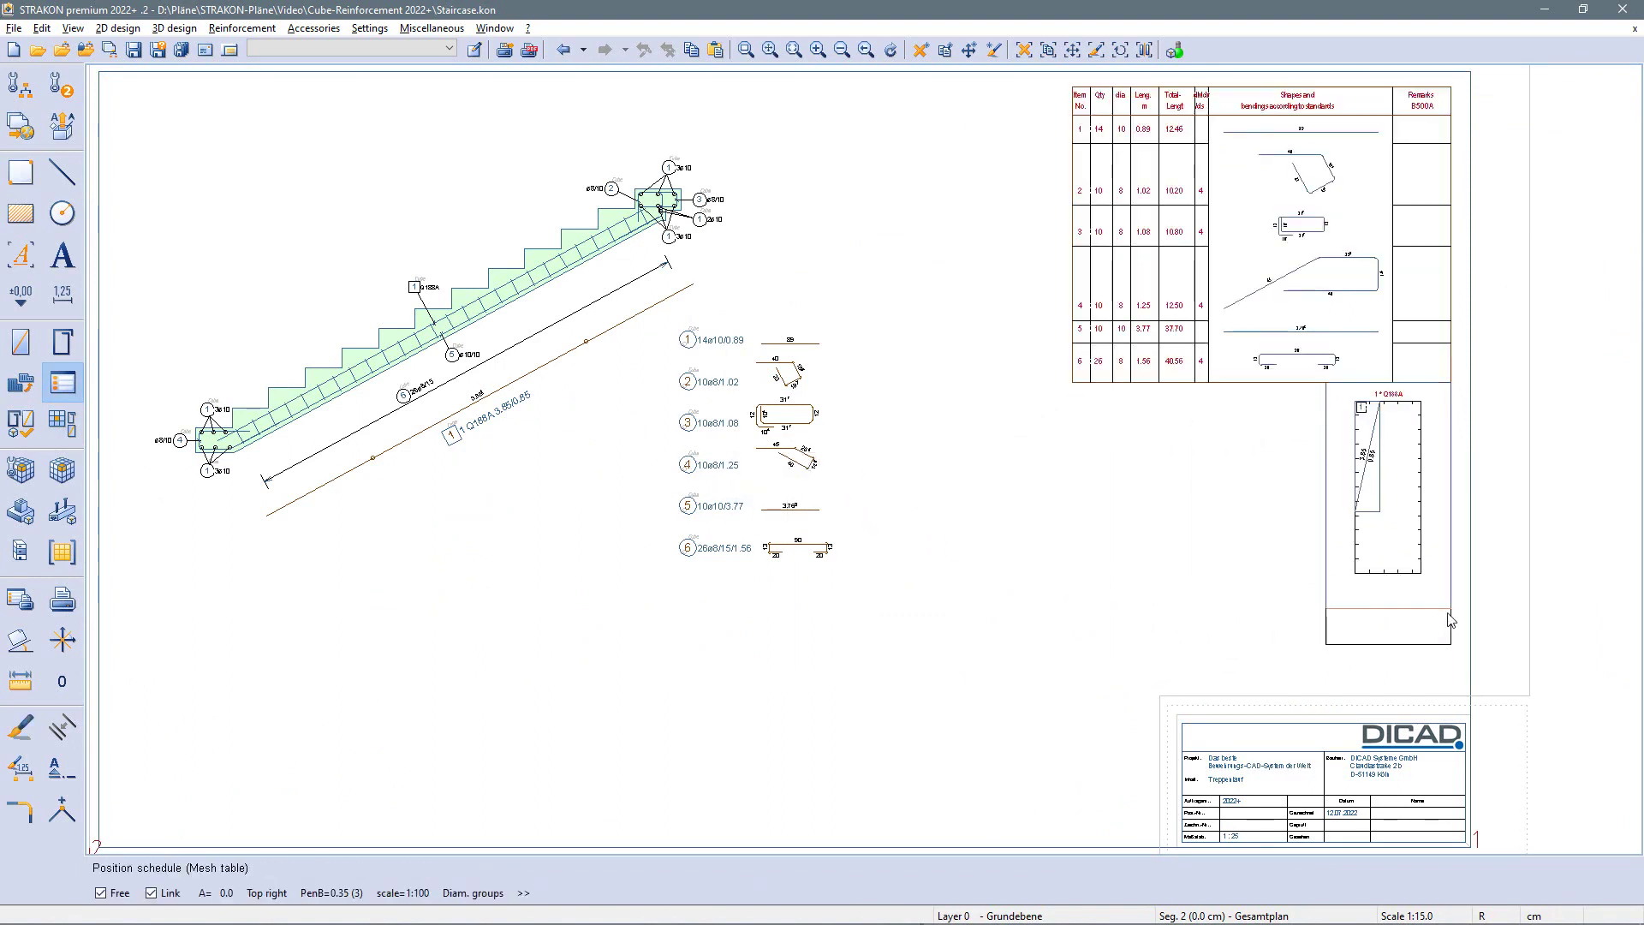
pyautogui.click(1449, 619)
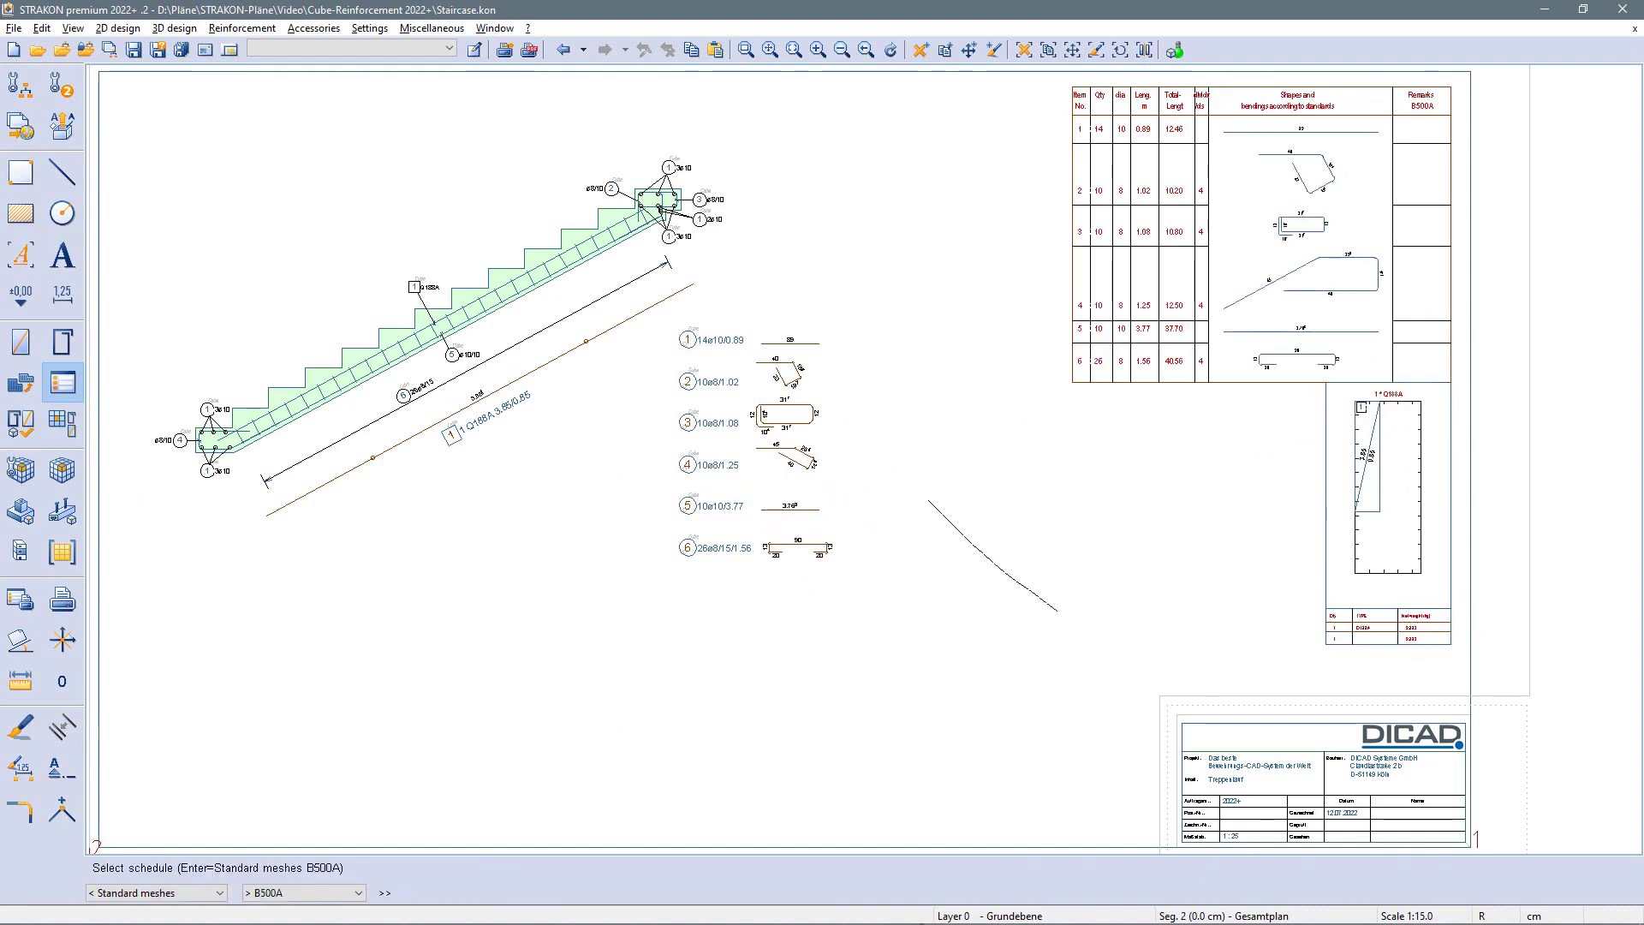
pyautogui.press('Escape')
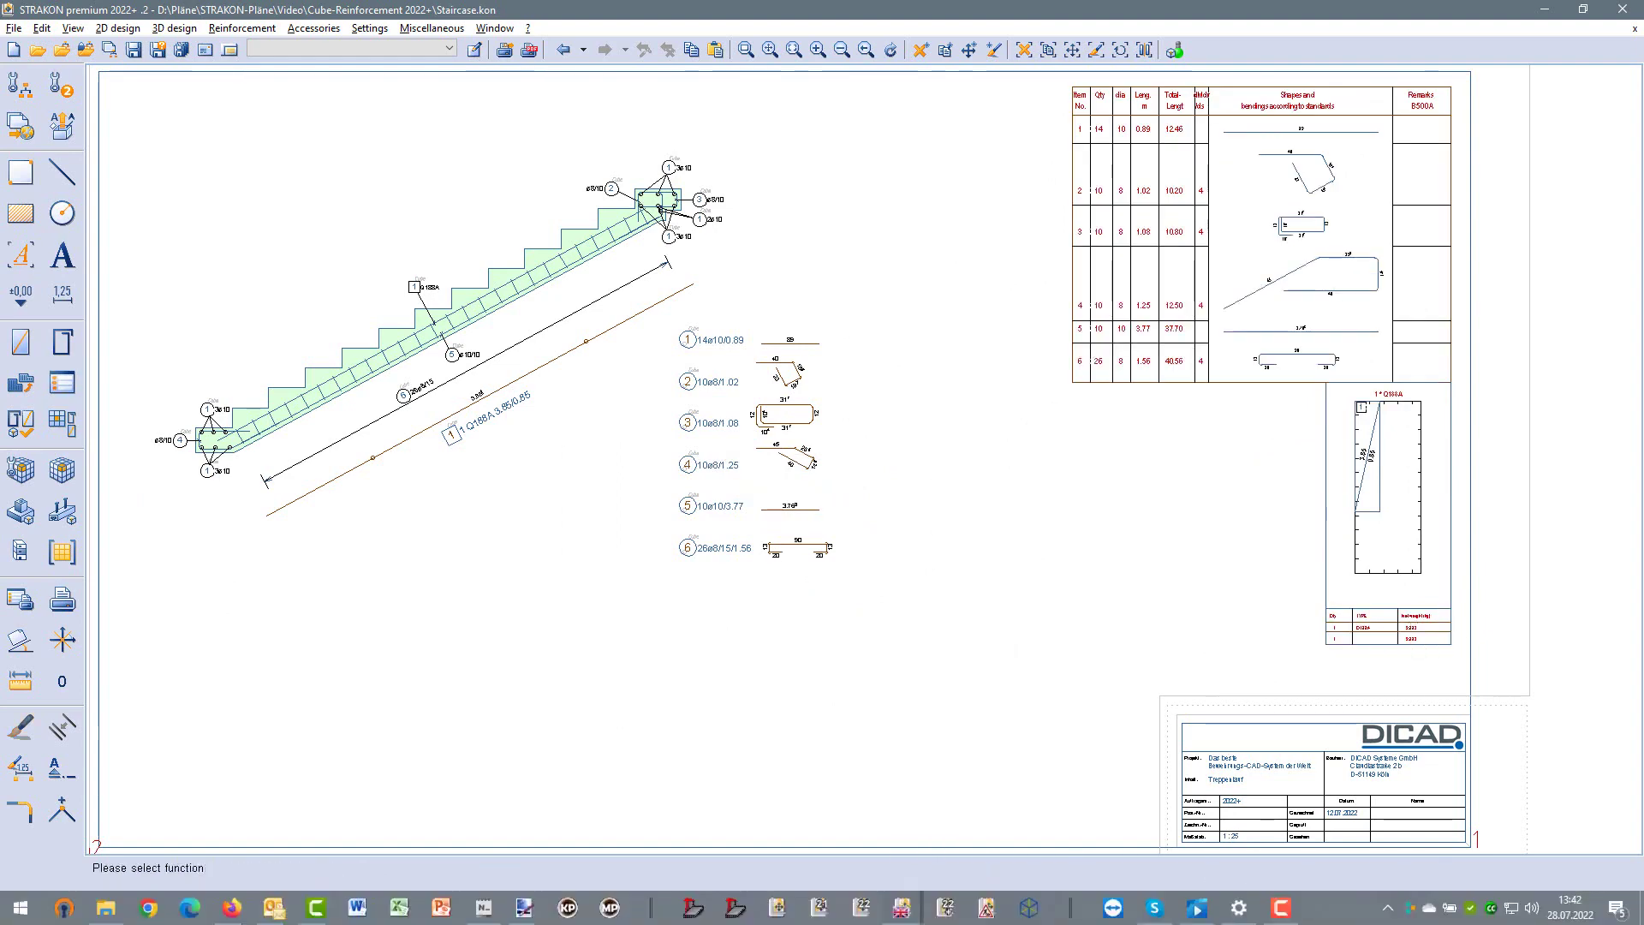
# Switch to STRAKON Cube and show the staircase in 3D with the !Material + External + EP view setting, seen from below the upper landing.
pyautogui.moveTo(901, 908)
pyautogui.click(965, 848)
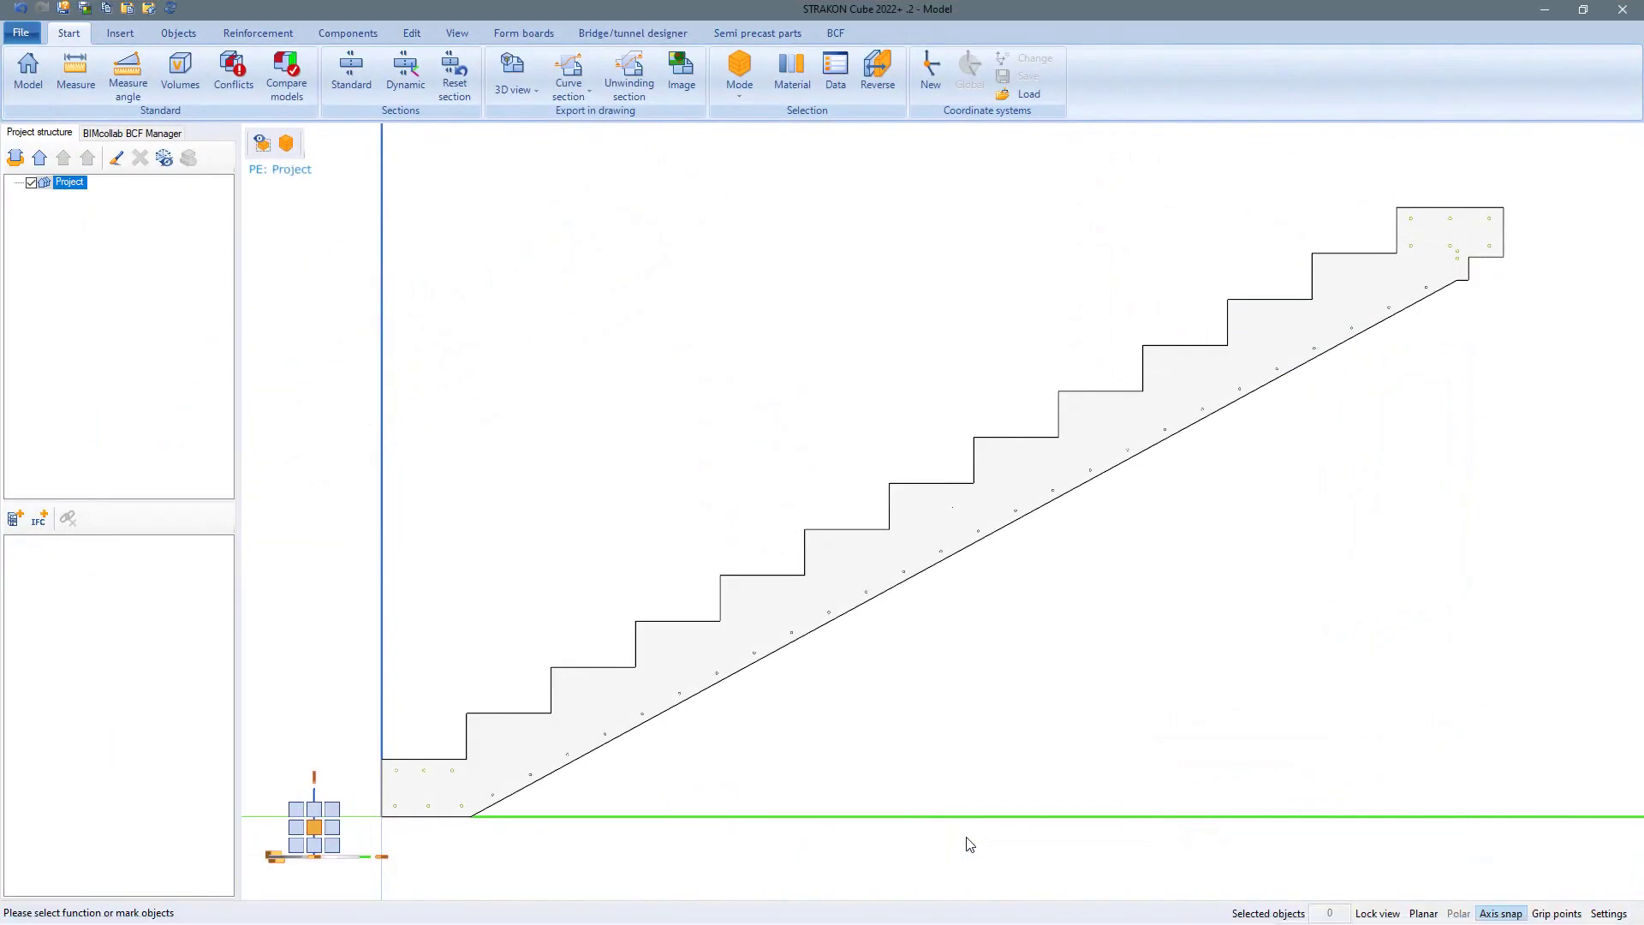
pyautogui.press('Home')
pyautogui.press('v')
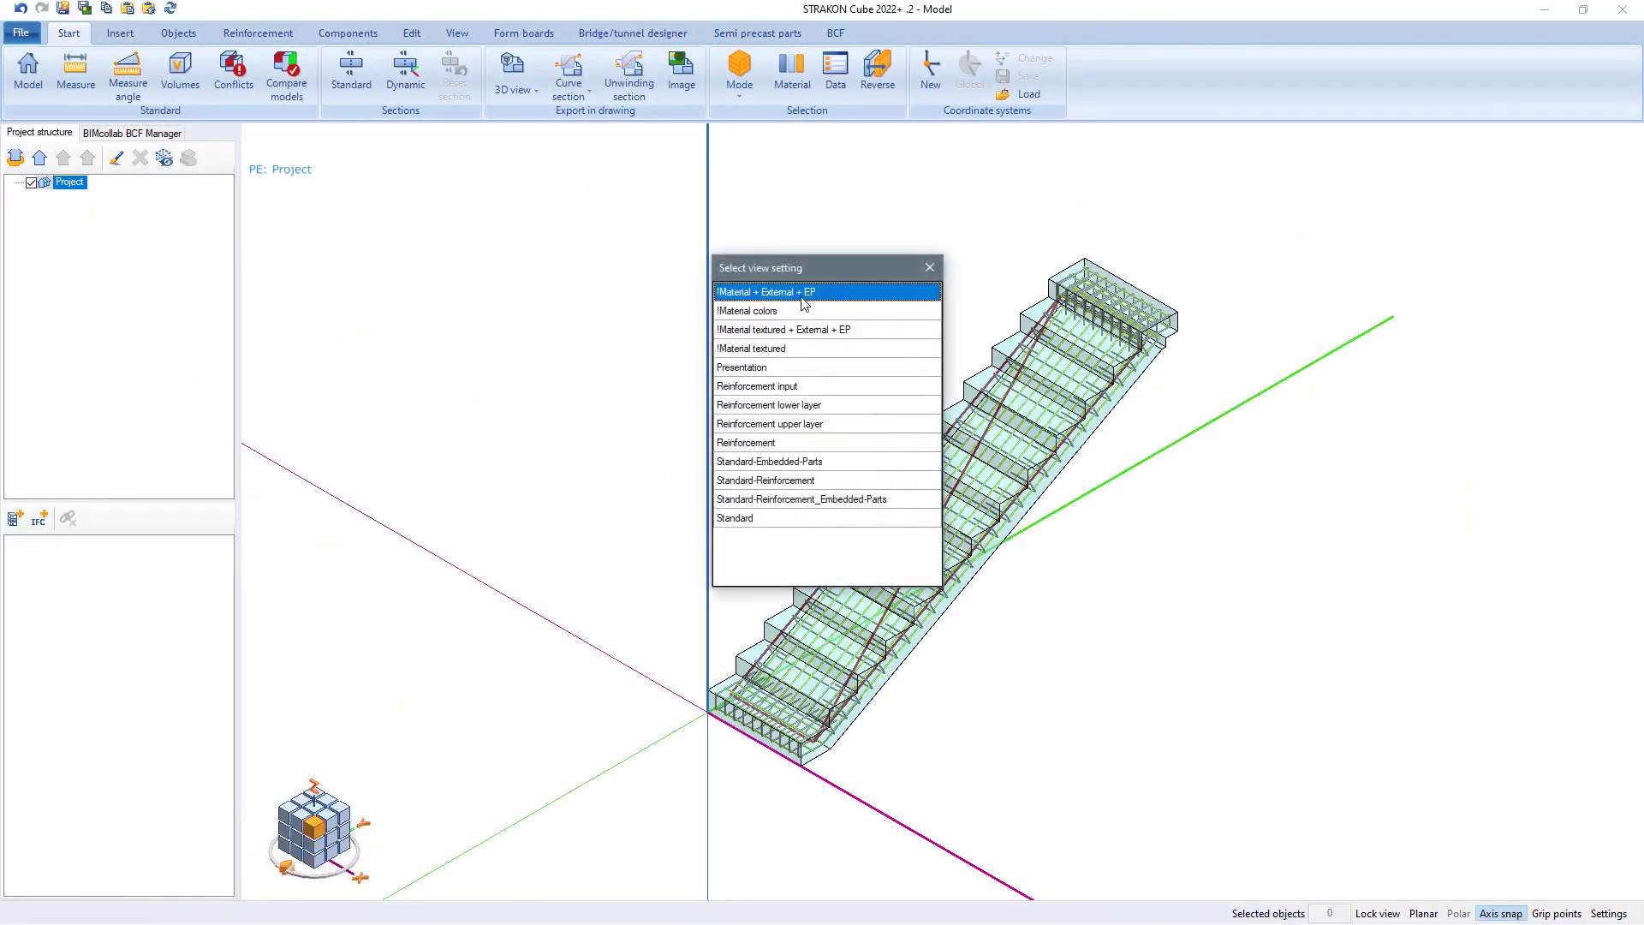
pyautogui.doubleClick(803, 293)
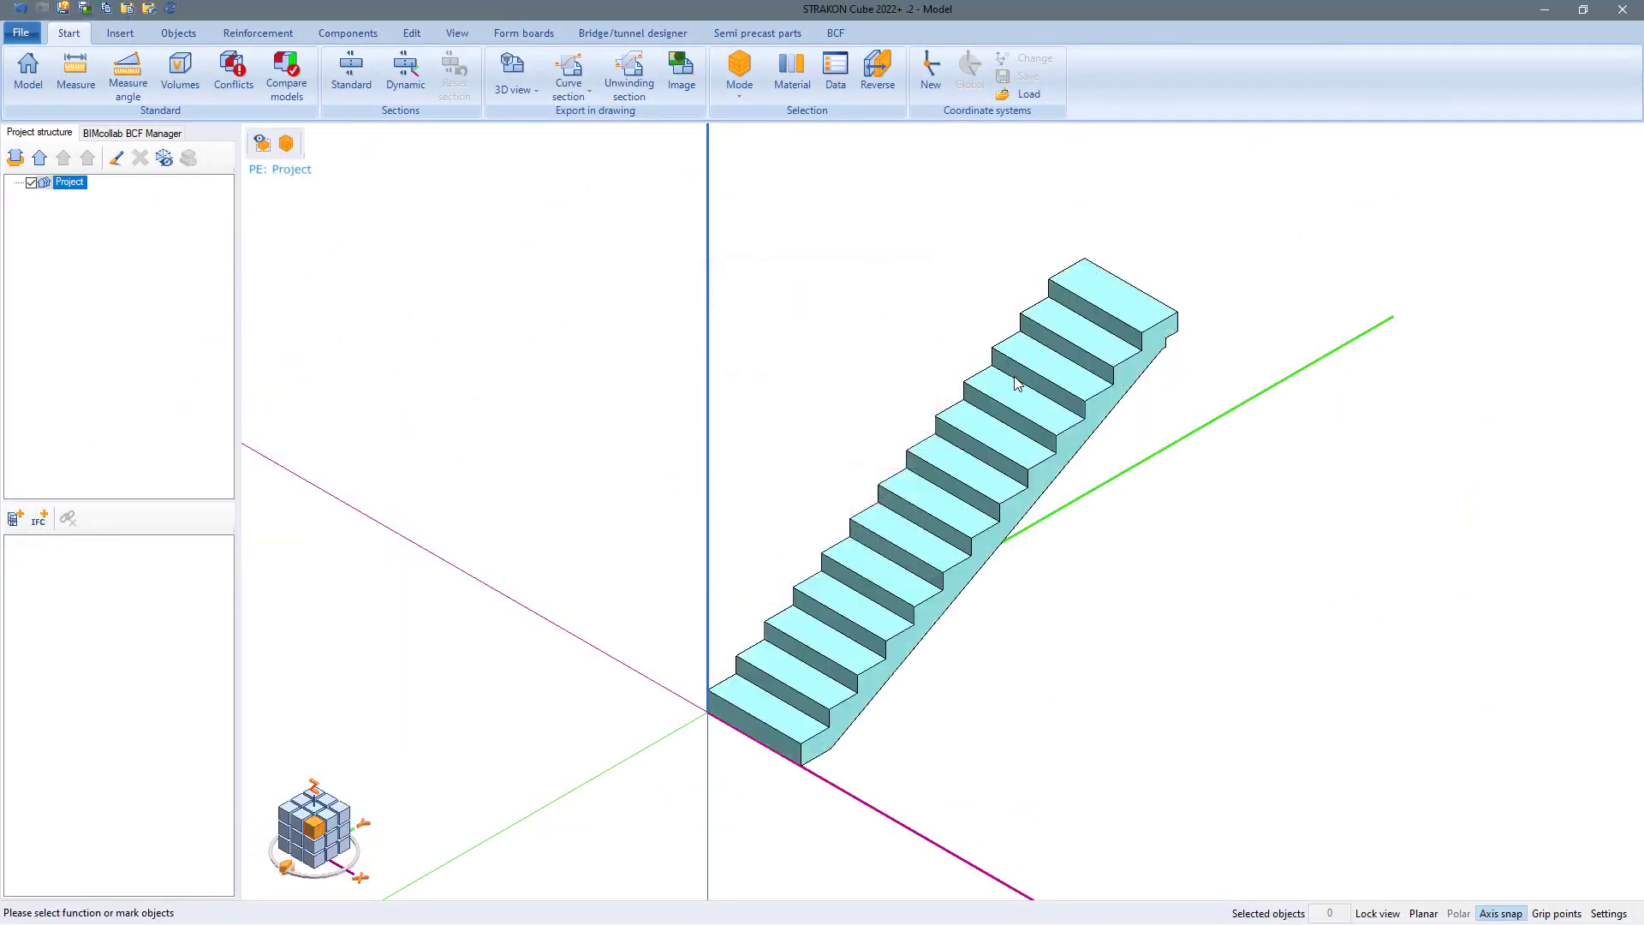
pyautogui.moveTo(1018, 383); pyautogui.dragTo(1010, 342, button='middle')
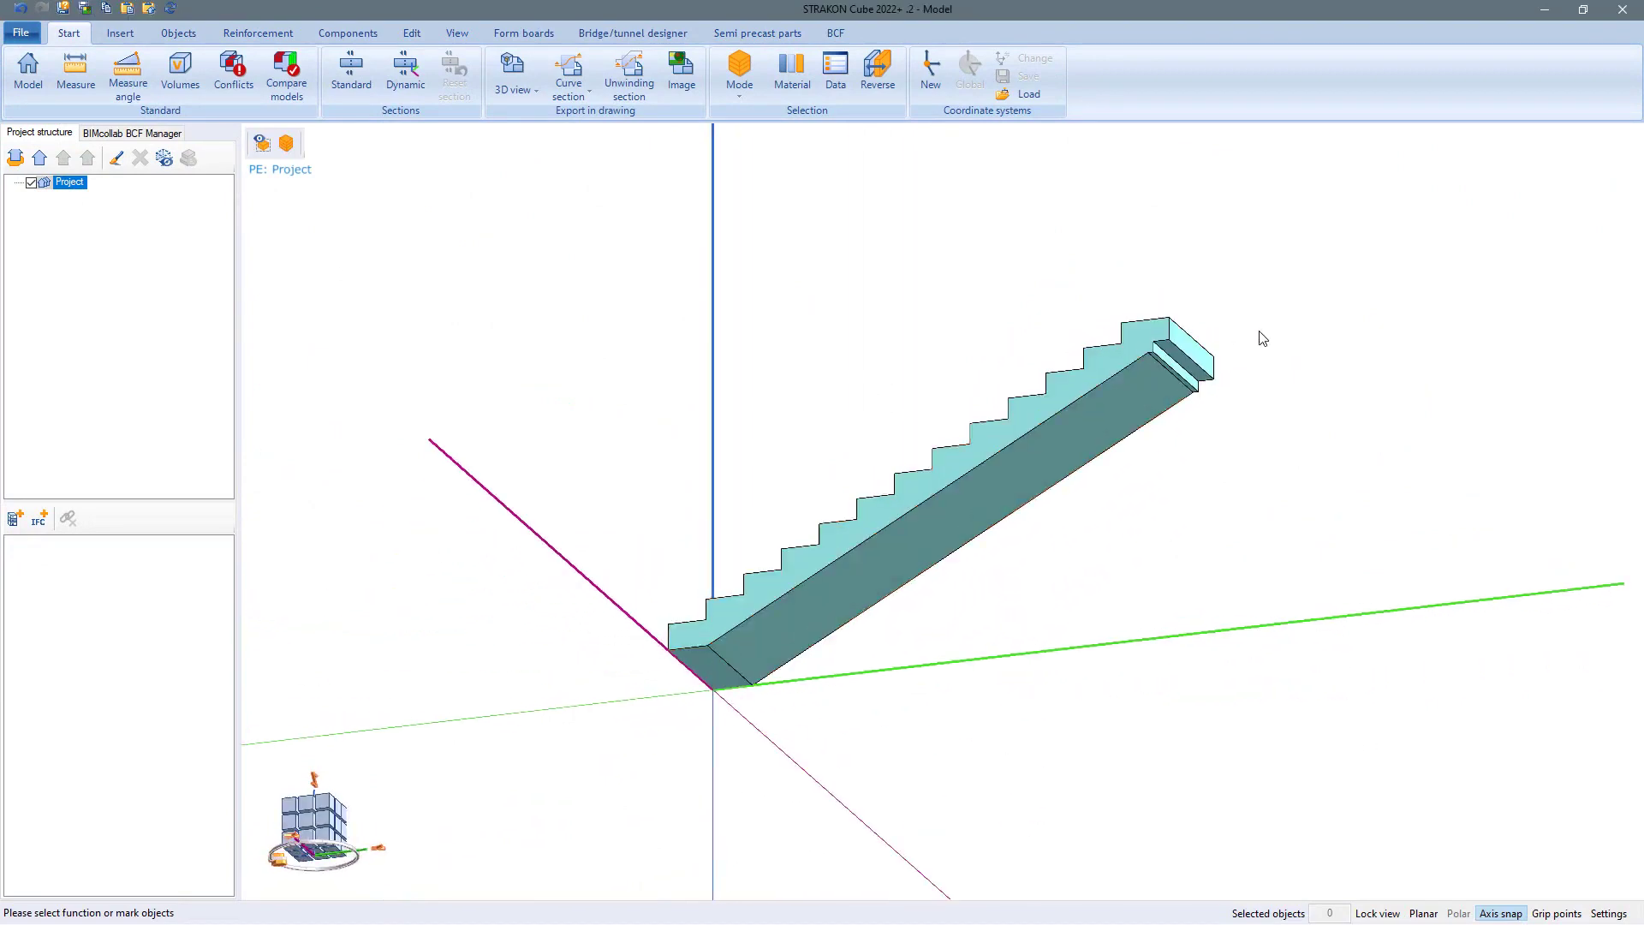
pyautogui.scroll(8, 1262, 338)
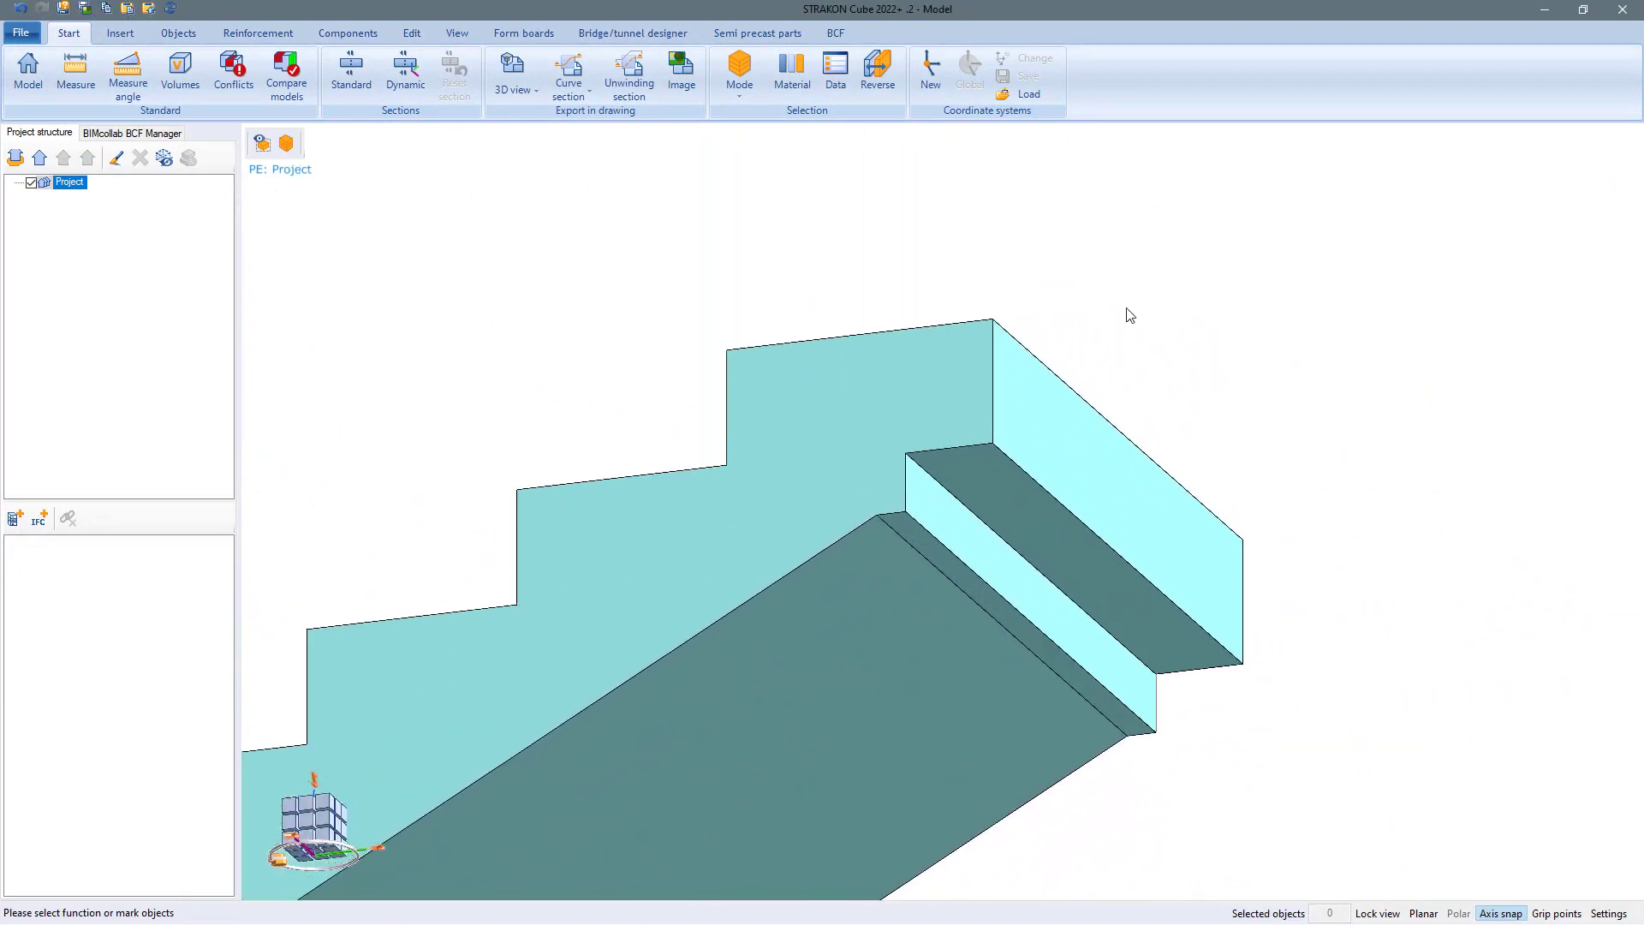
# Extrude the underside face of the upper landing's projecting nose to make the nose 13 cm thick, measured from its top corner.
pyautogui.click(995, 478)
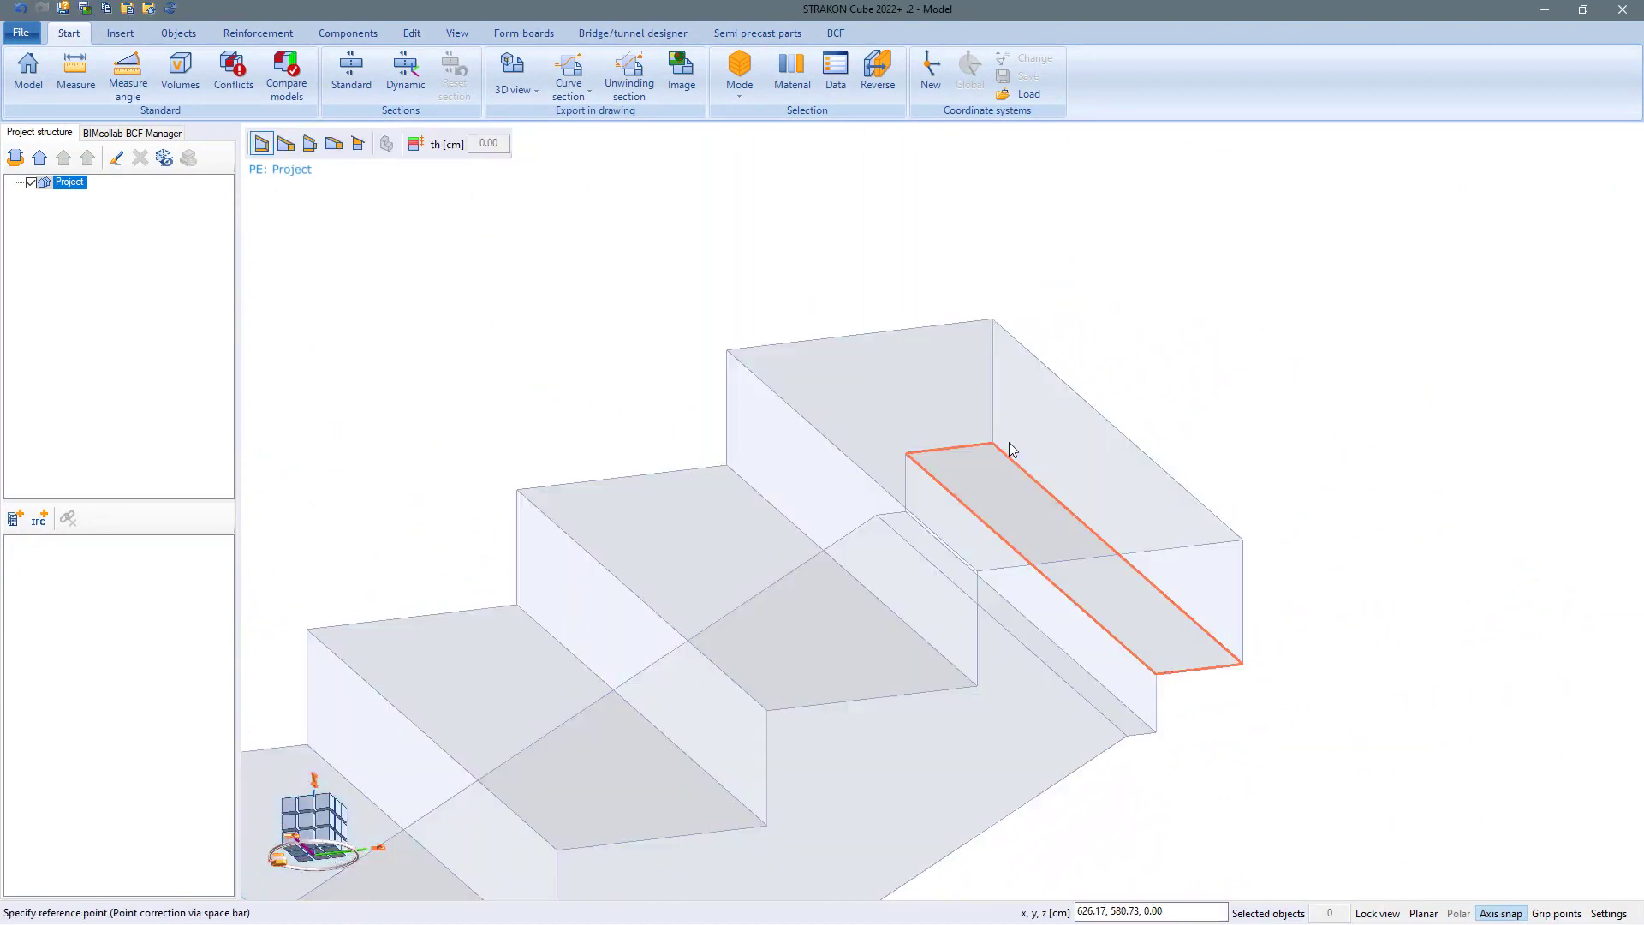
pyautogui.click(994, 444)
pyautogui.press('space')
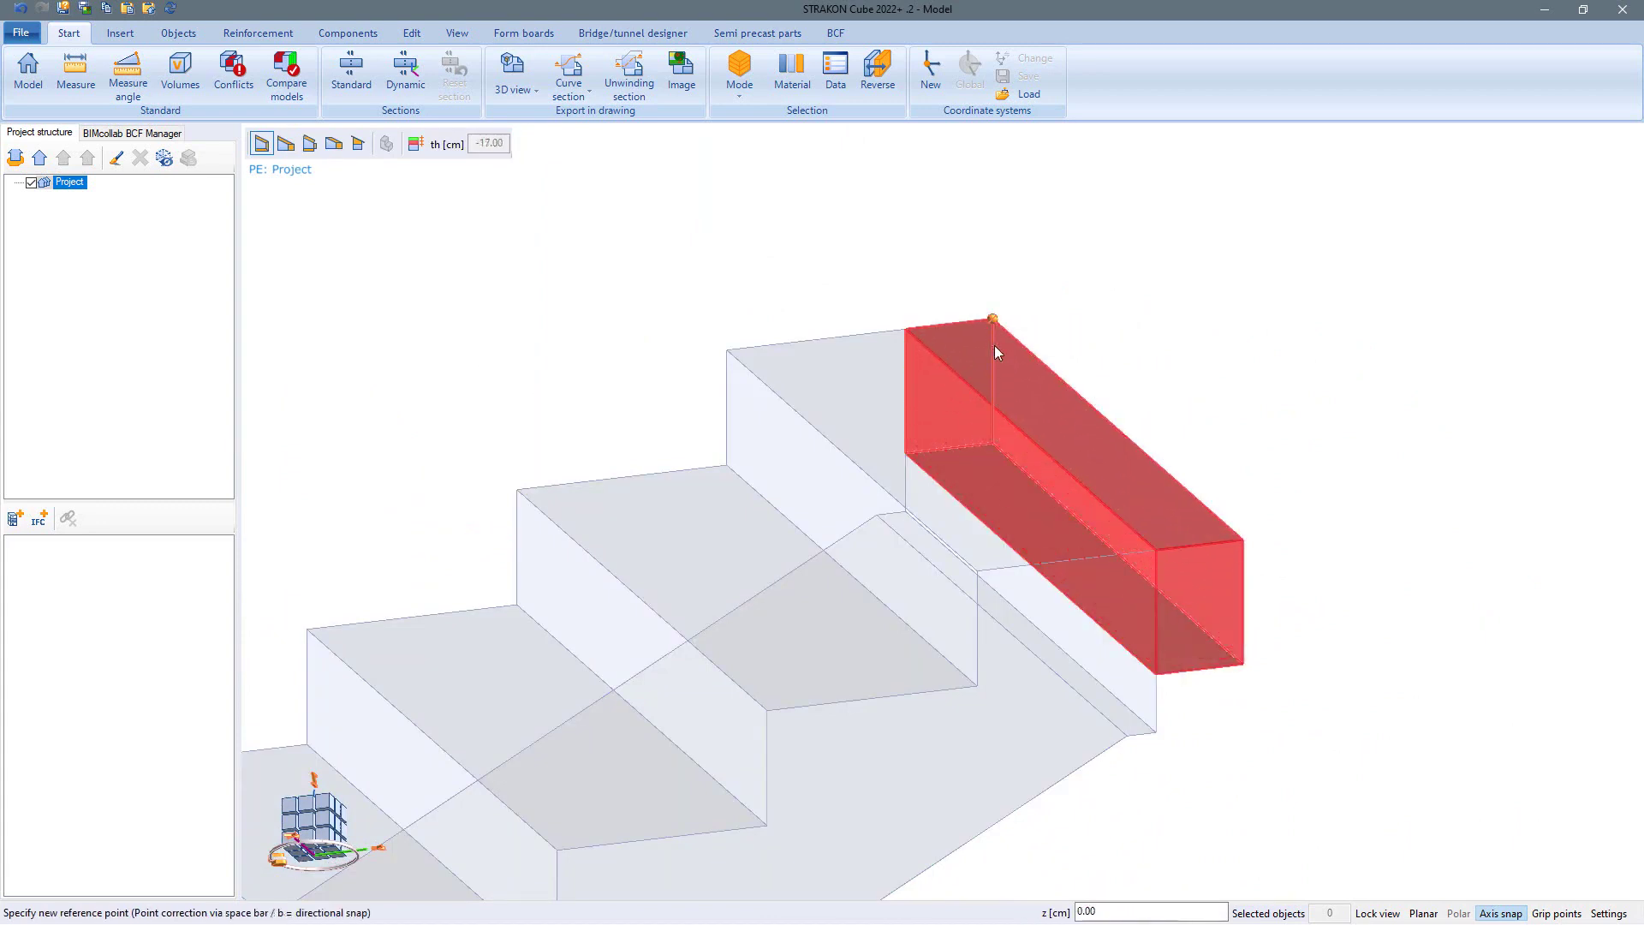
pyautogui.write('13')
pyautogui.press('Return')
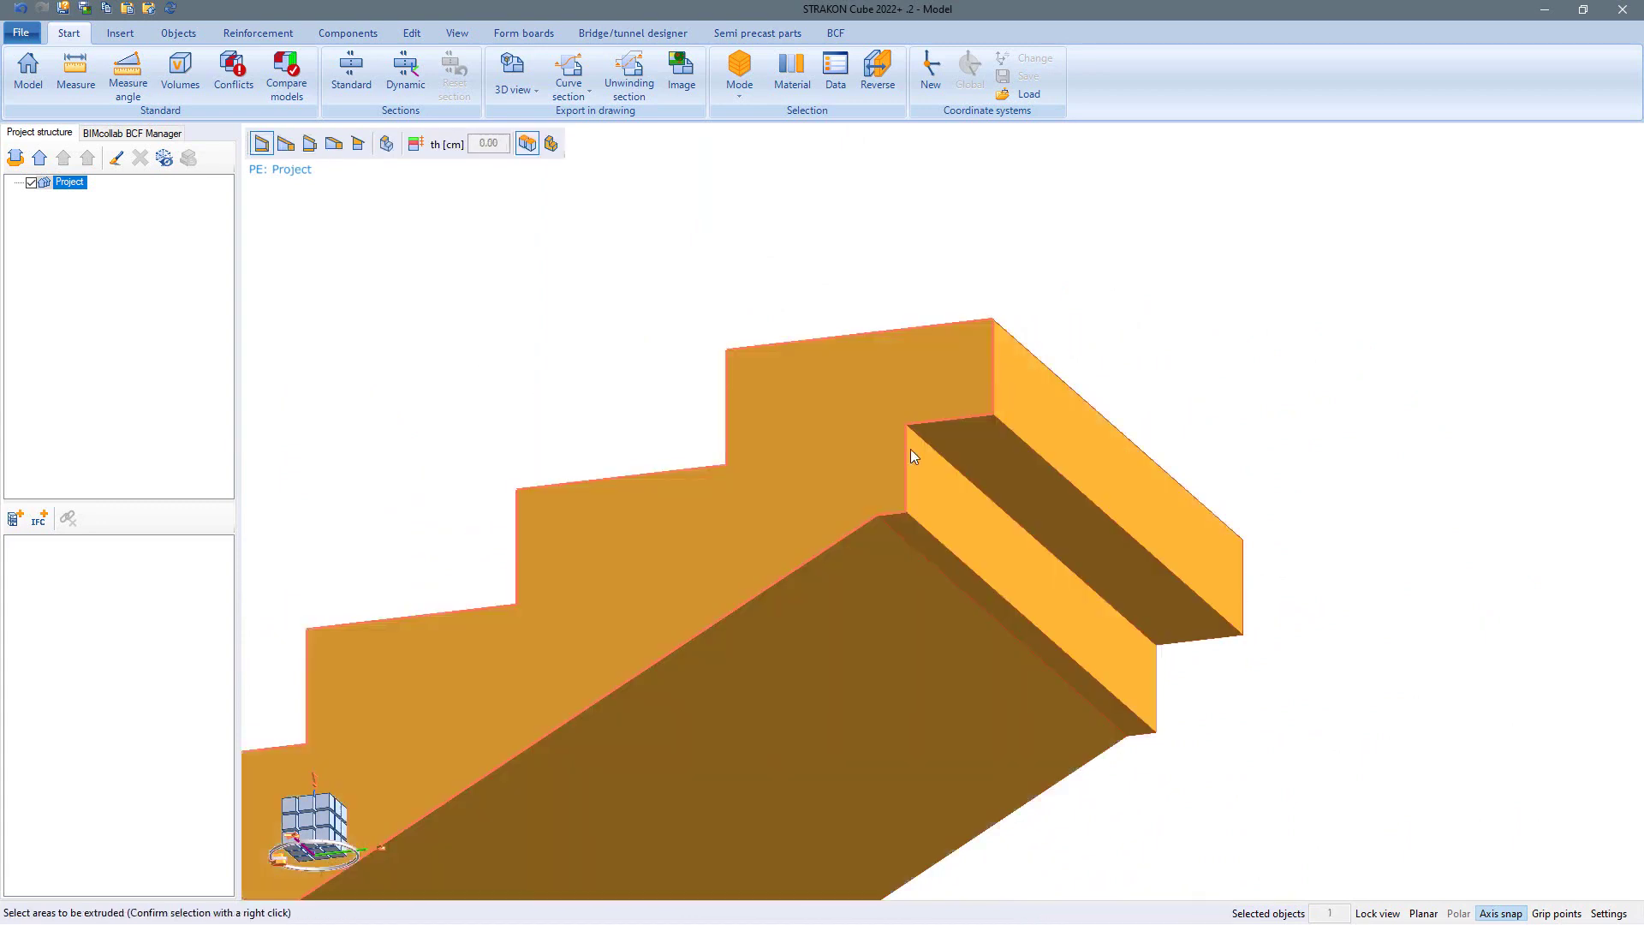
# Shift the upper landing's outer corner points along the y-axis so its lower support face lies 10 cm from the soffit's kink.
pyautogui.click(298, 818)
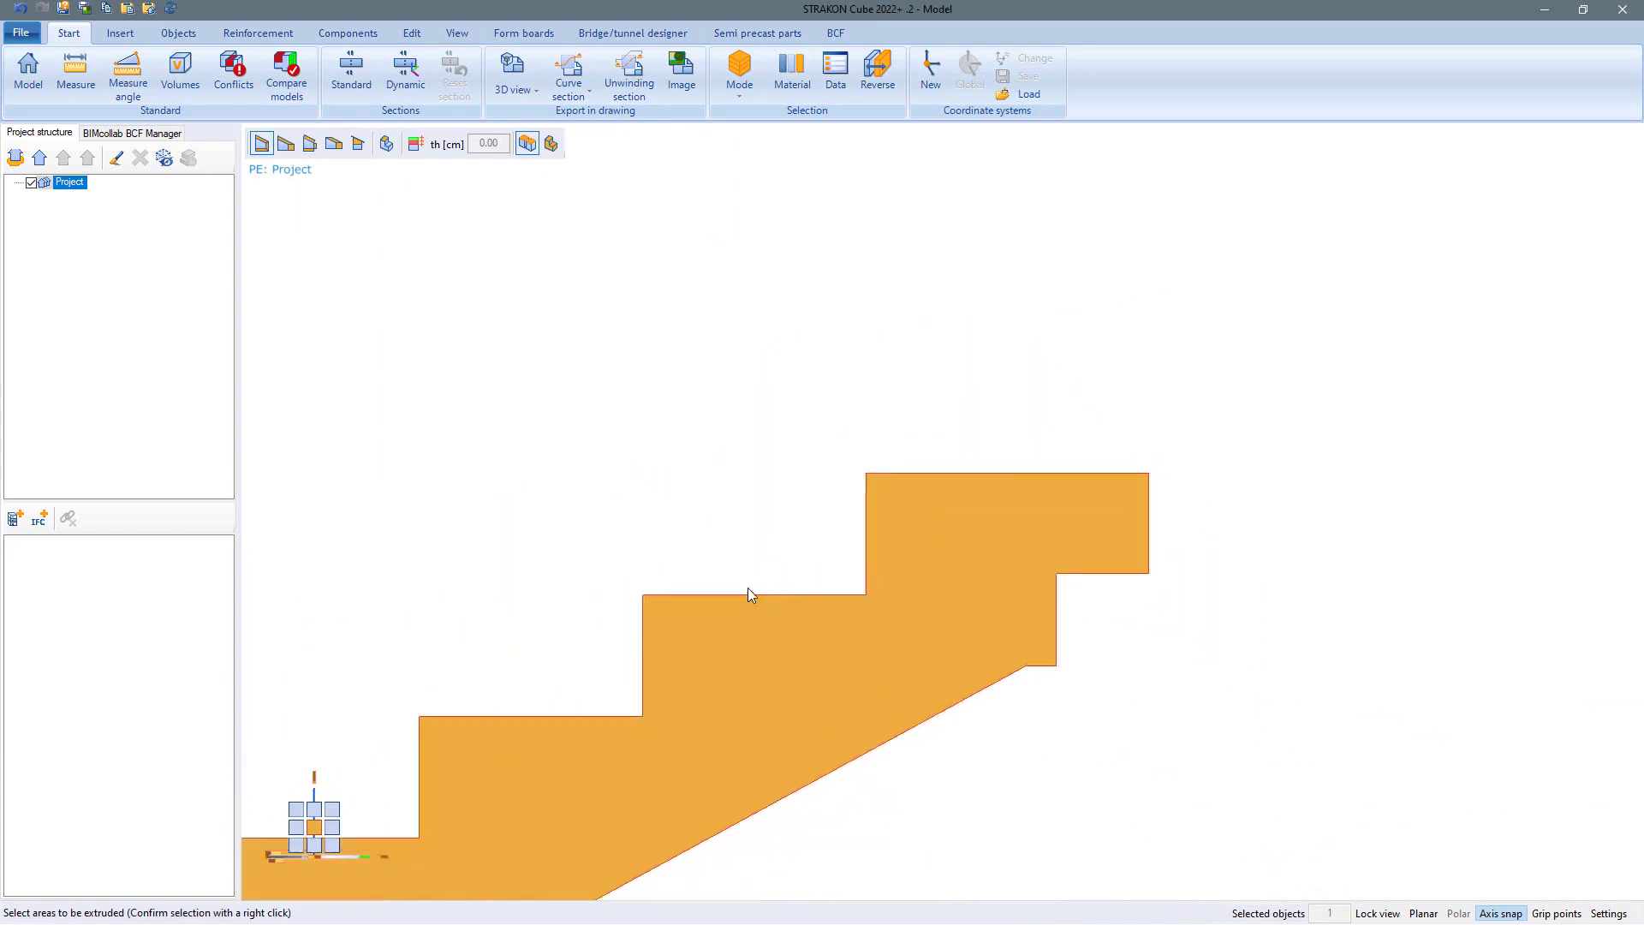
pyautogui.rightClick(979, 251)
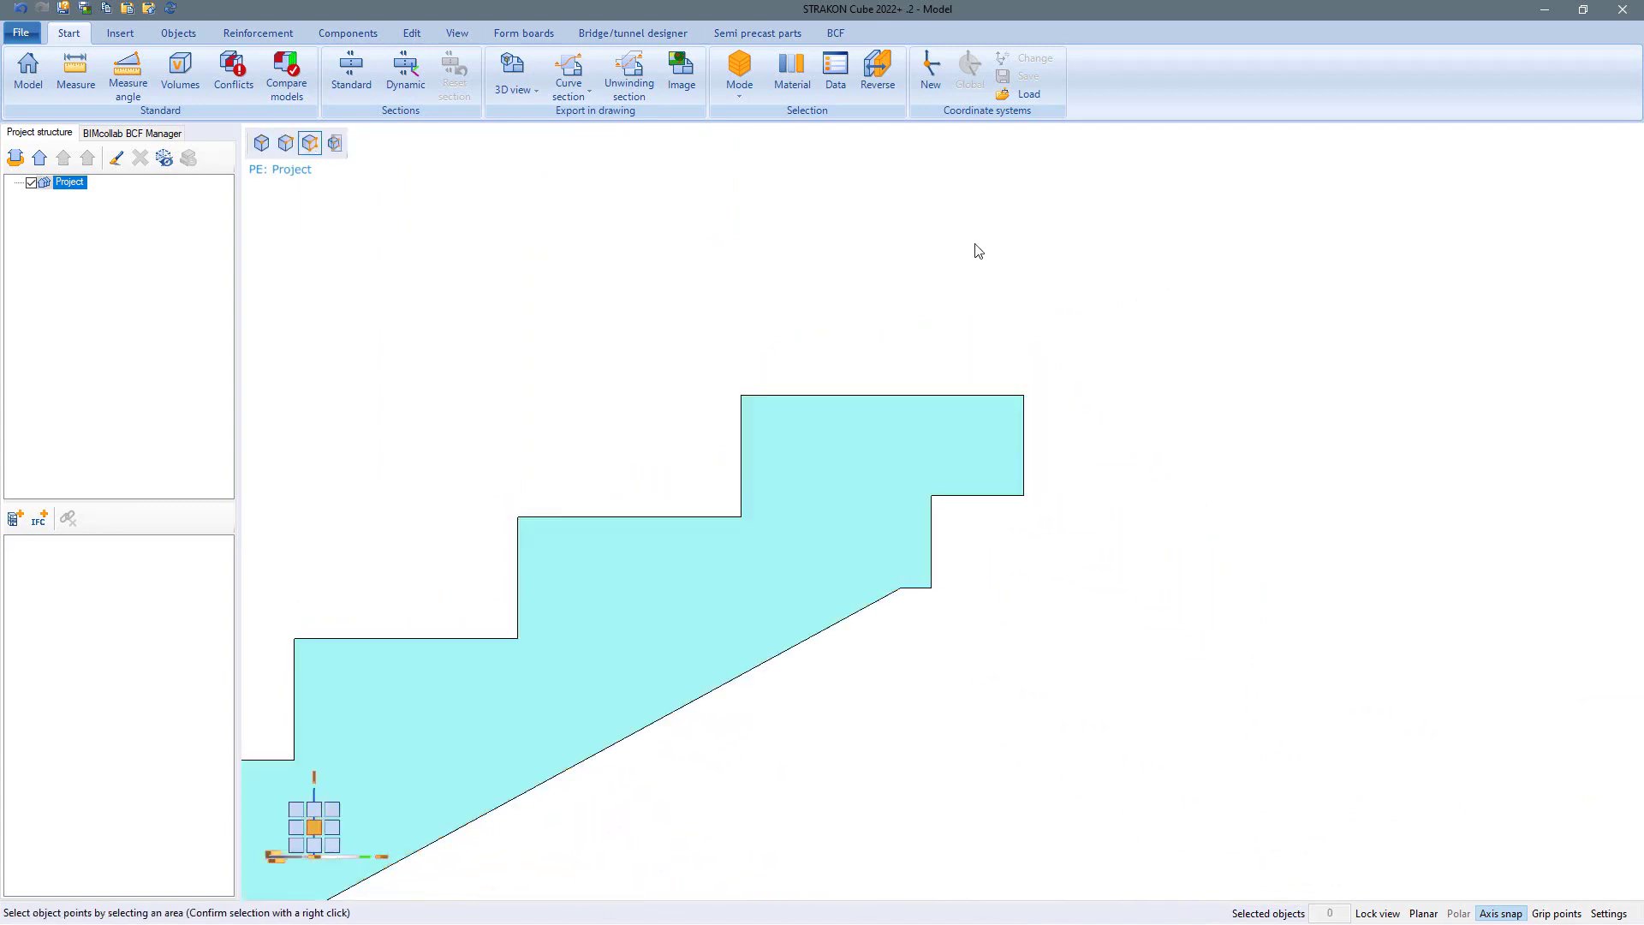
pyautogui.moveTo(911, 374); pyautogui.dragTo(1049, 662)
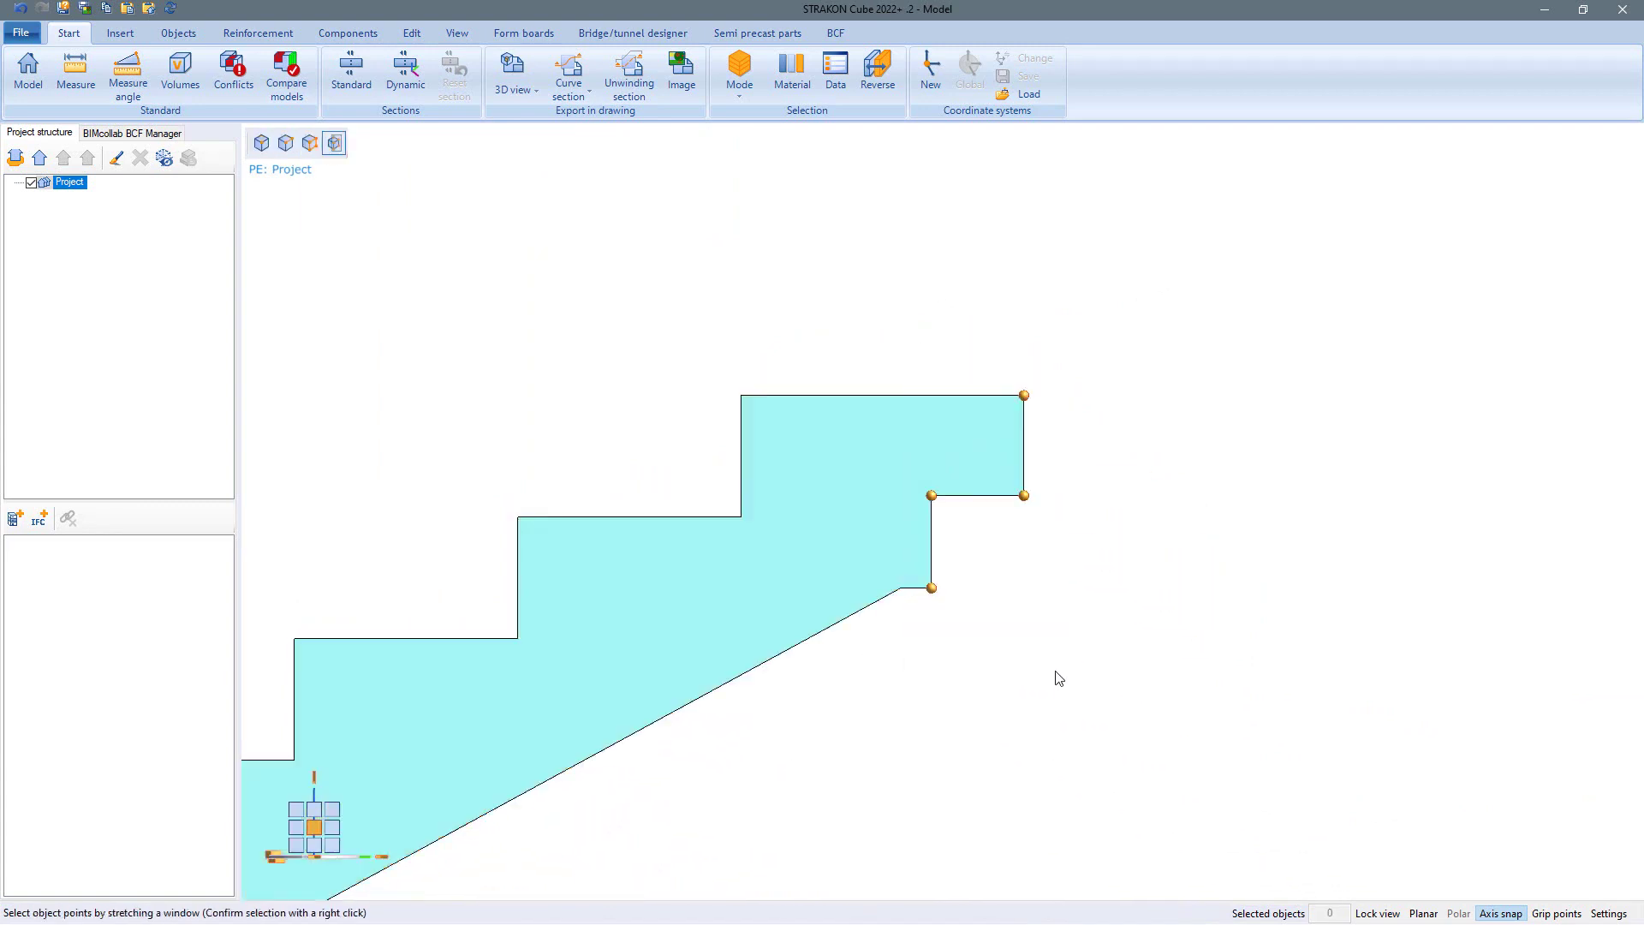
pyautogui.rightClick(996, 656)
pyautogui.click(932, 589)
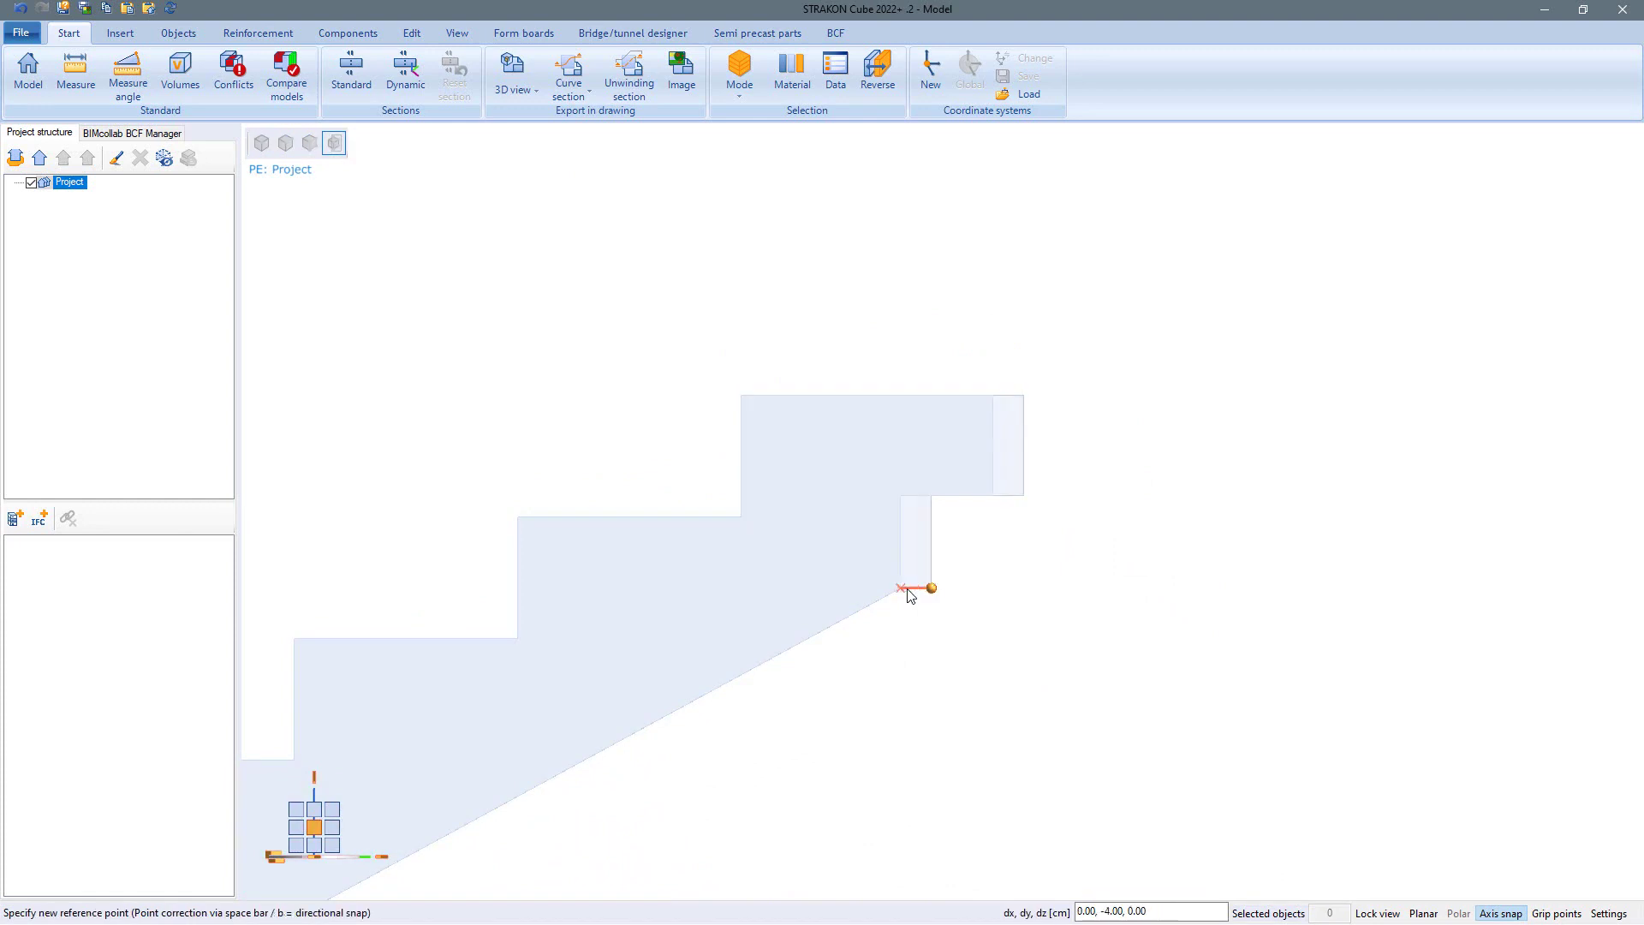
pyautogui.write('10')
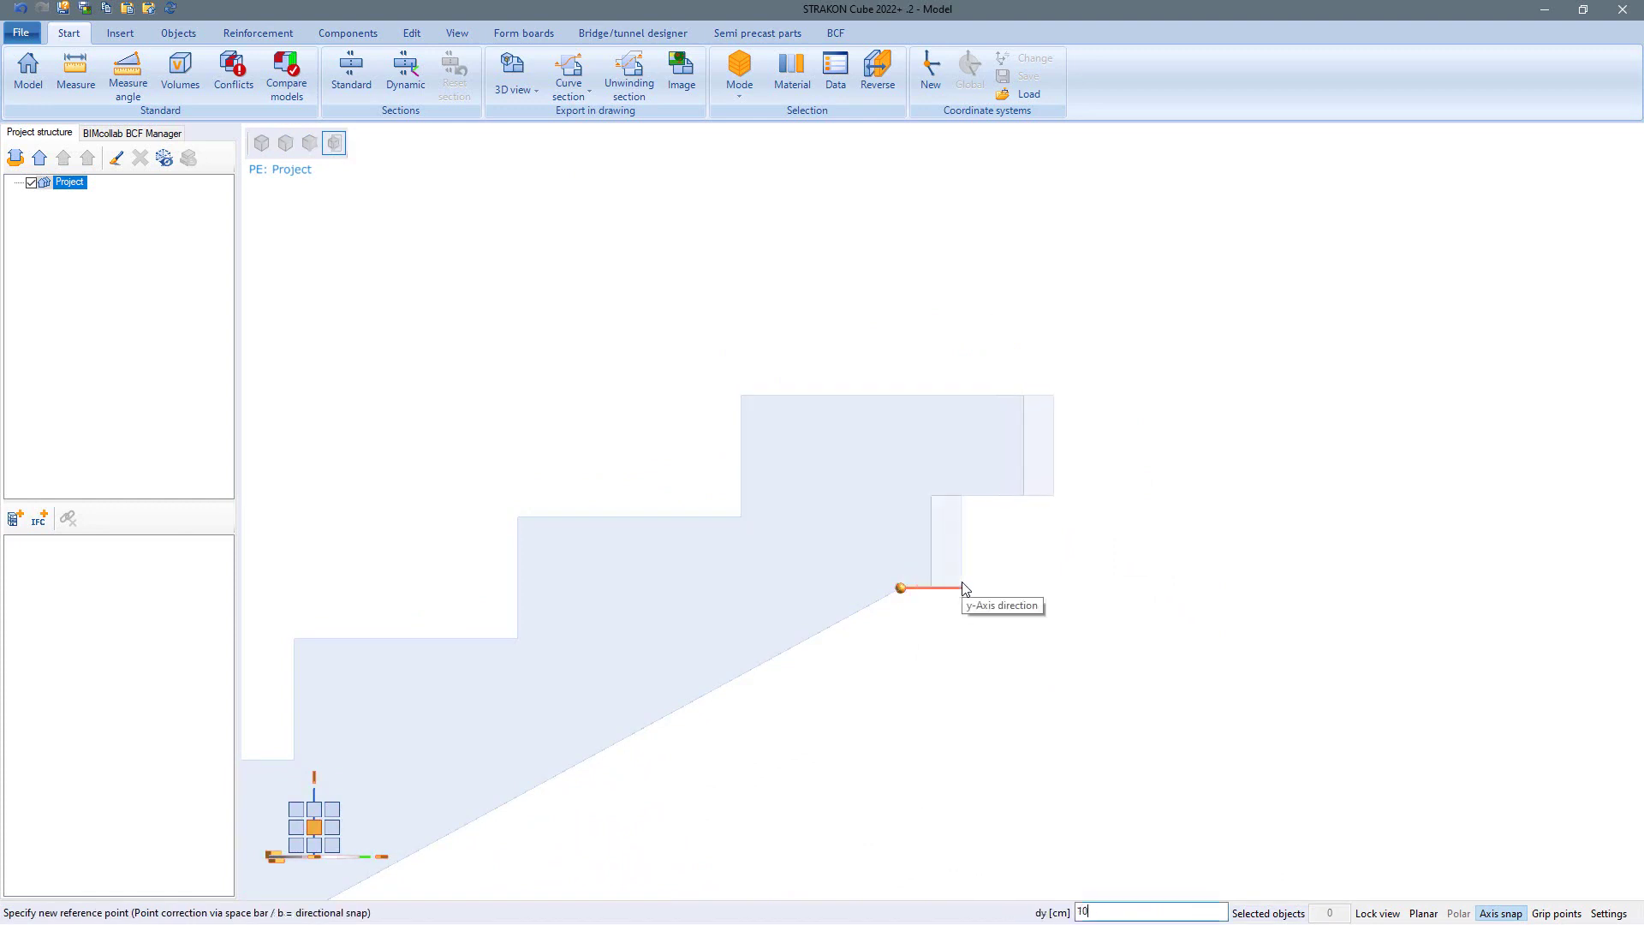
pyautogui.press('Return')
pyautogui.rightClick(1041, 591)
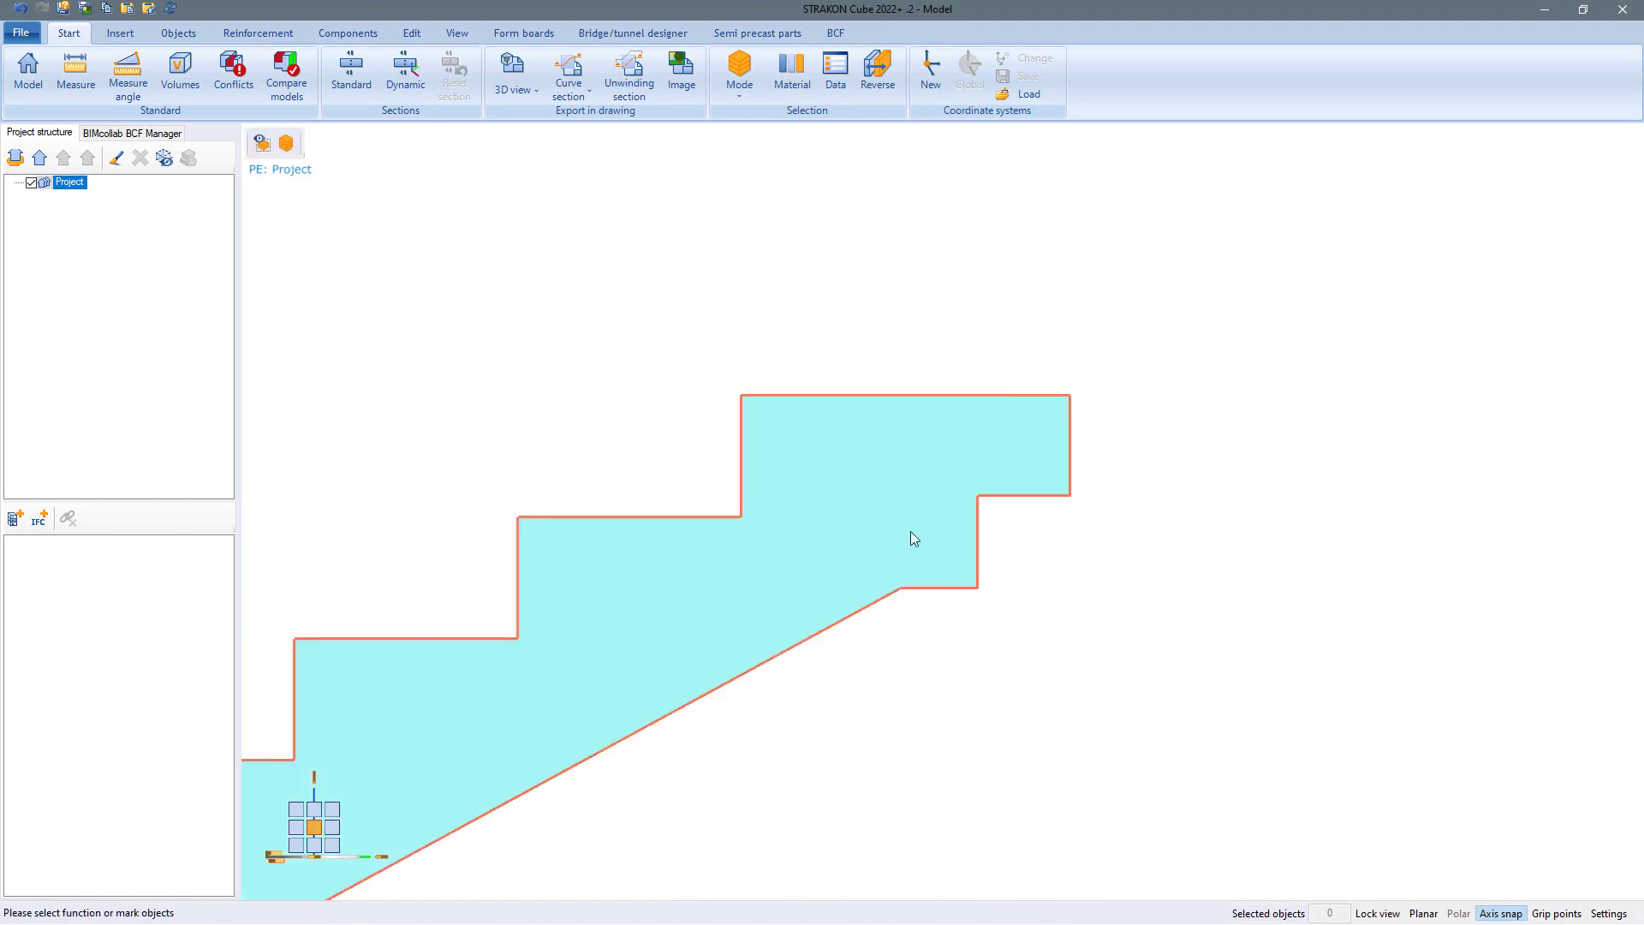
# Apply the Reinforcement view setting to the staircase and view the upper landing from above.
pyautogui.moveTo(911, 532); pyautogui.dragTo(1141, 661, button='middle')
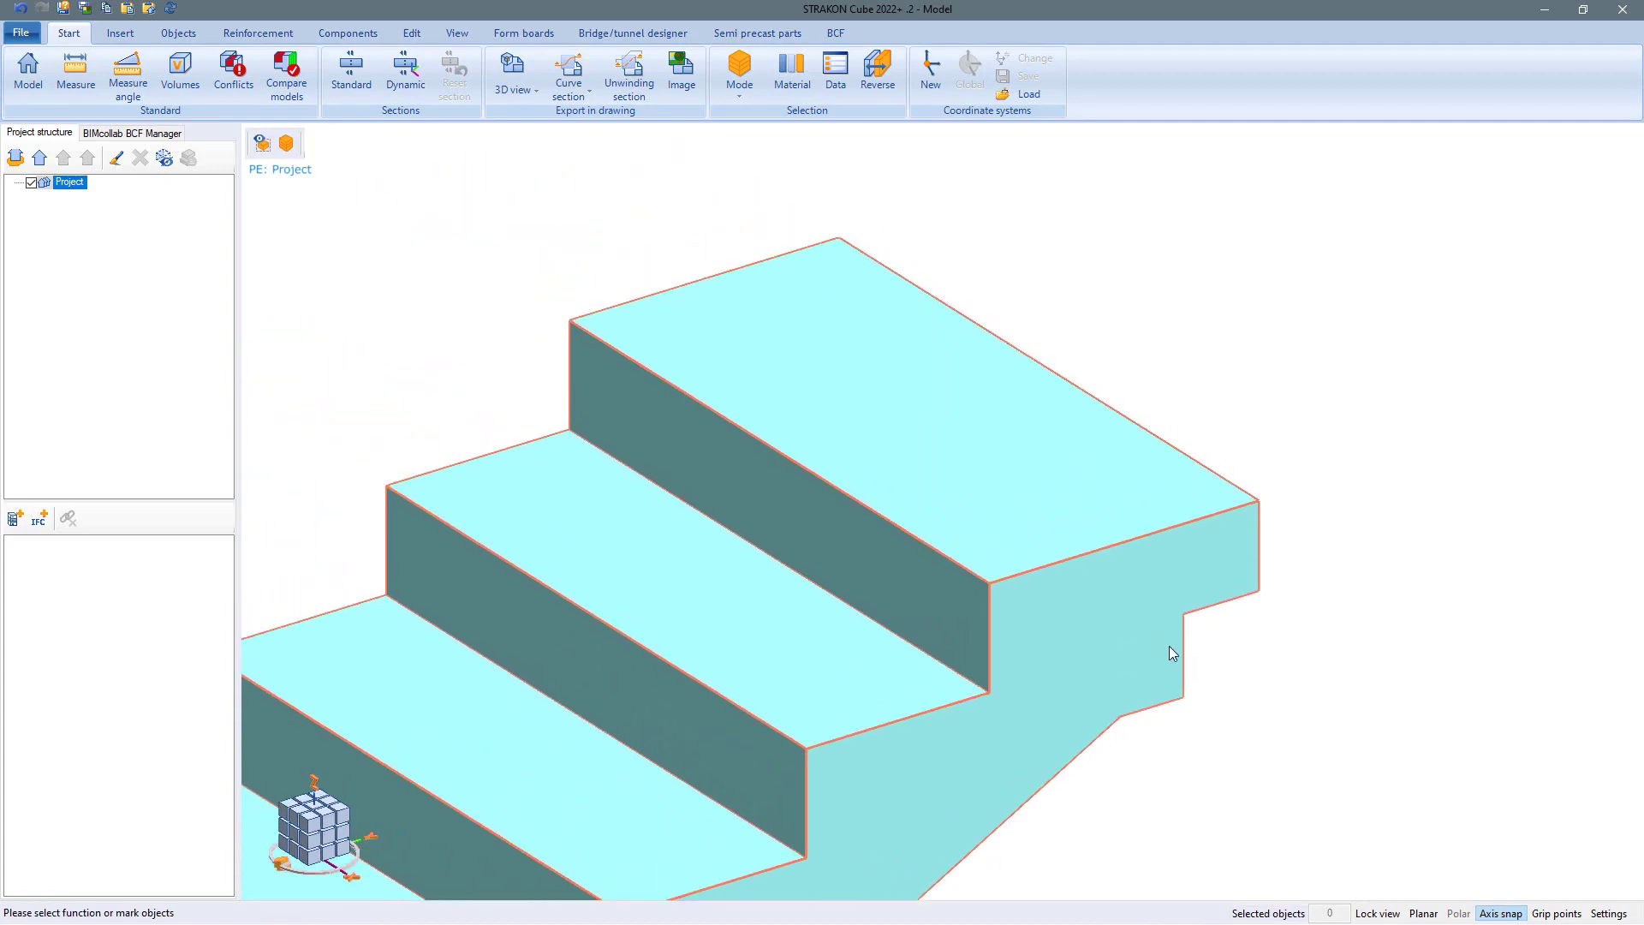
pyautogui.press('v')
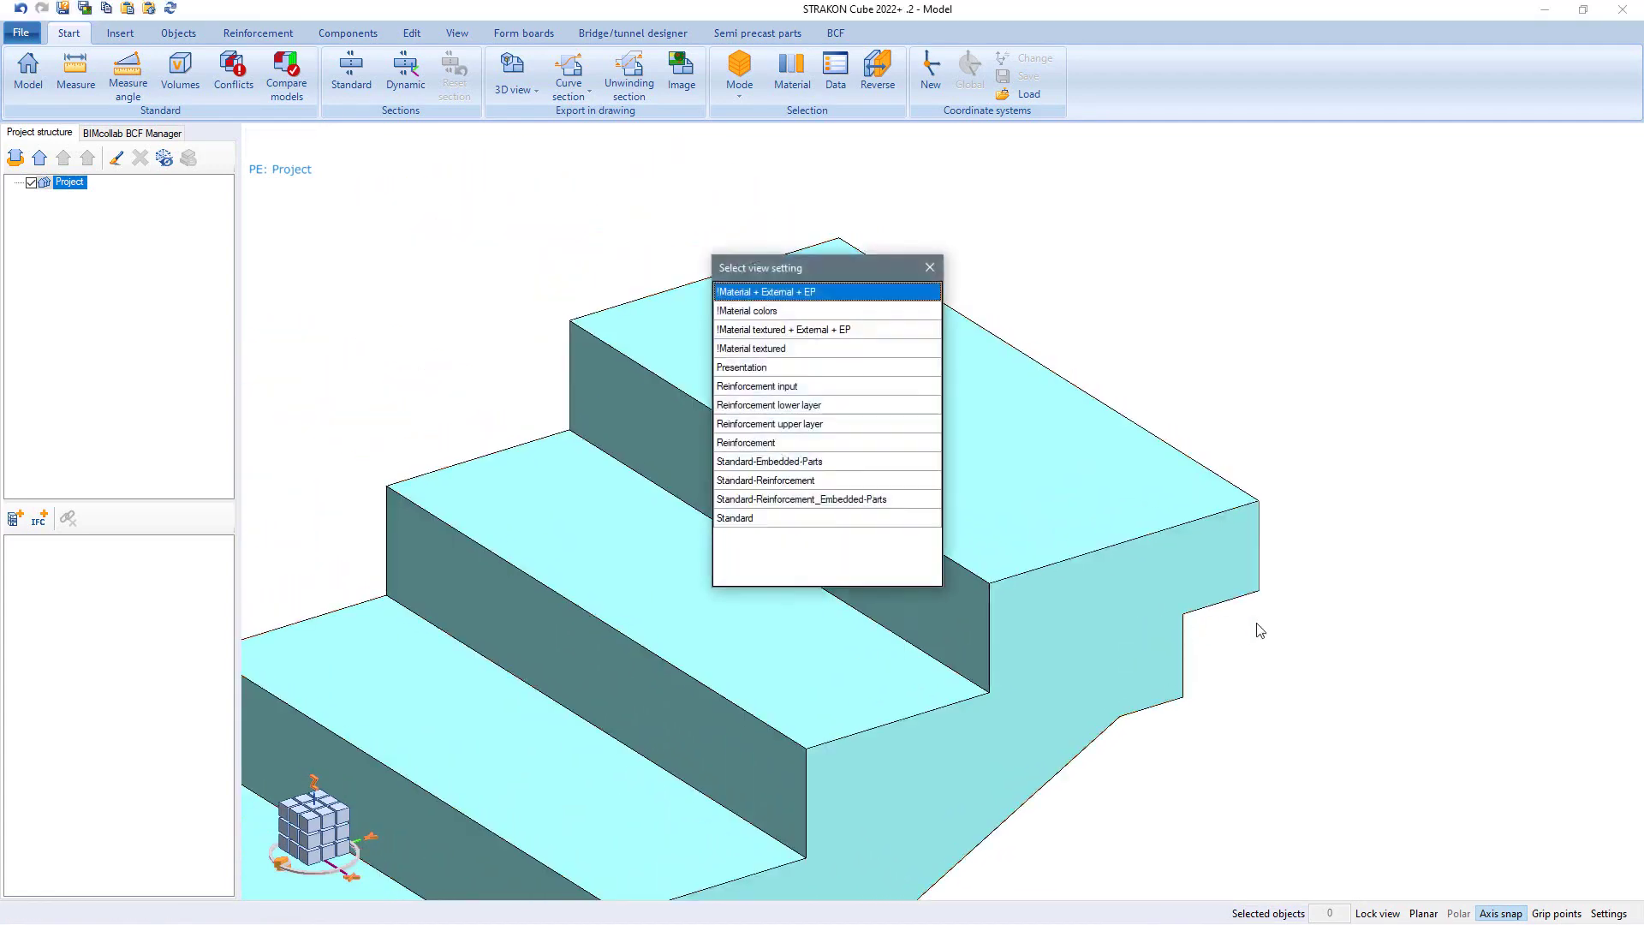
pyautogui.doubleClick(793, 443)
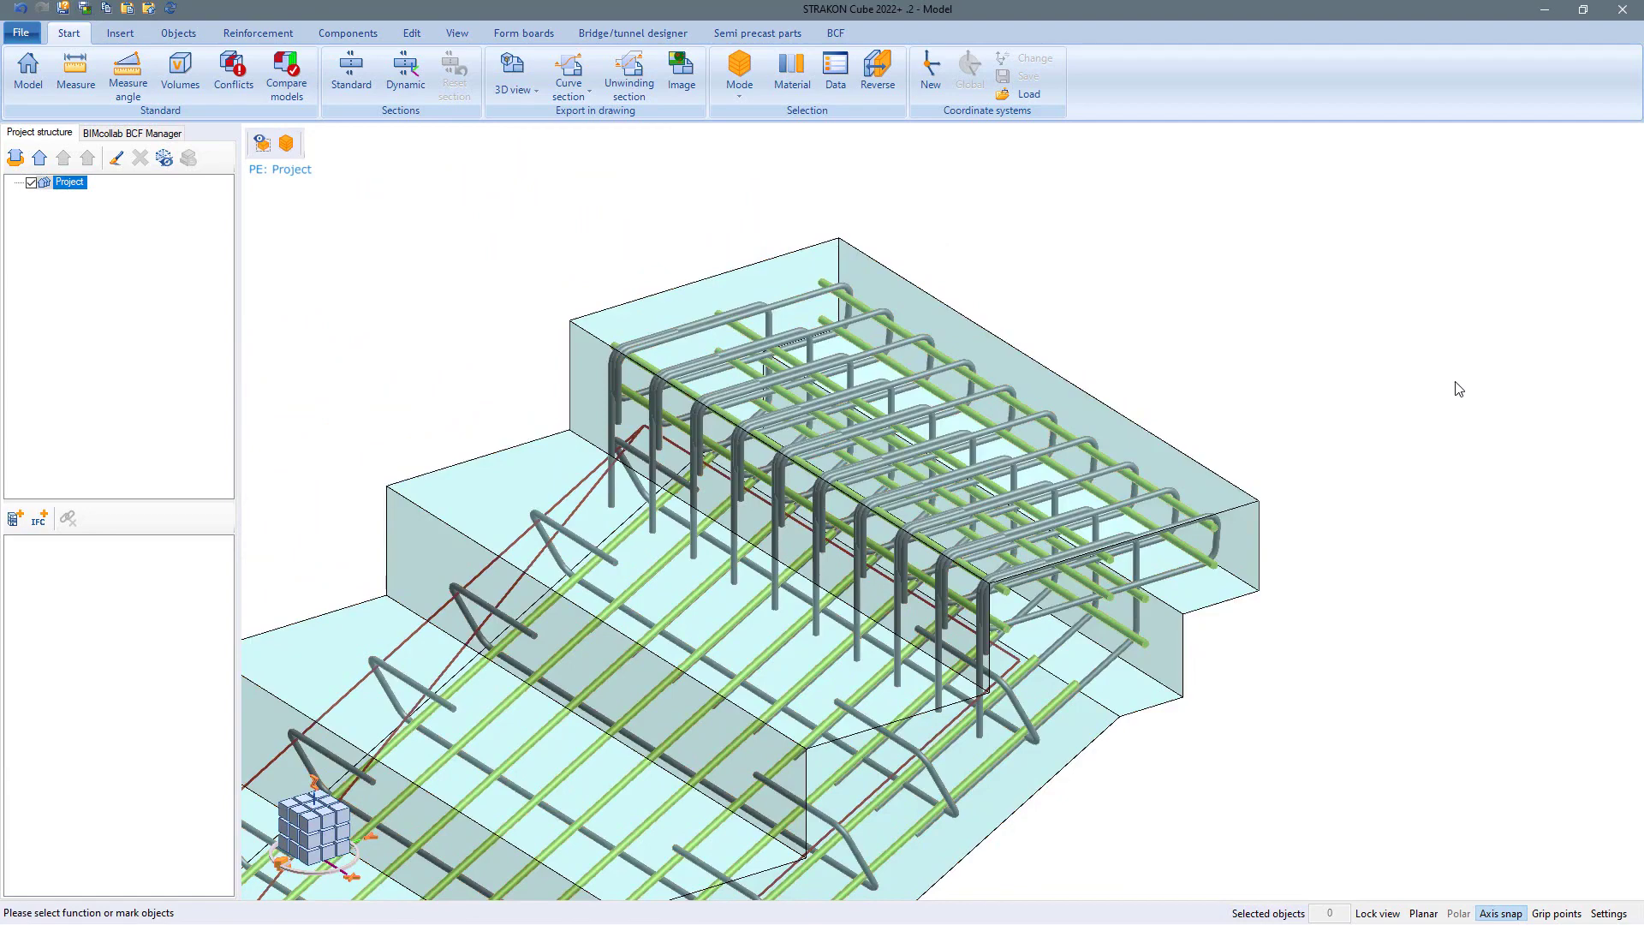
# Return to the STRAKON premium drawing and update its section, bar representations and schedules from the changed model.
pyautogui.click(1544, 9)
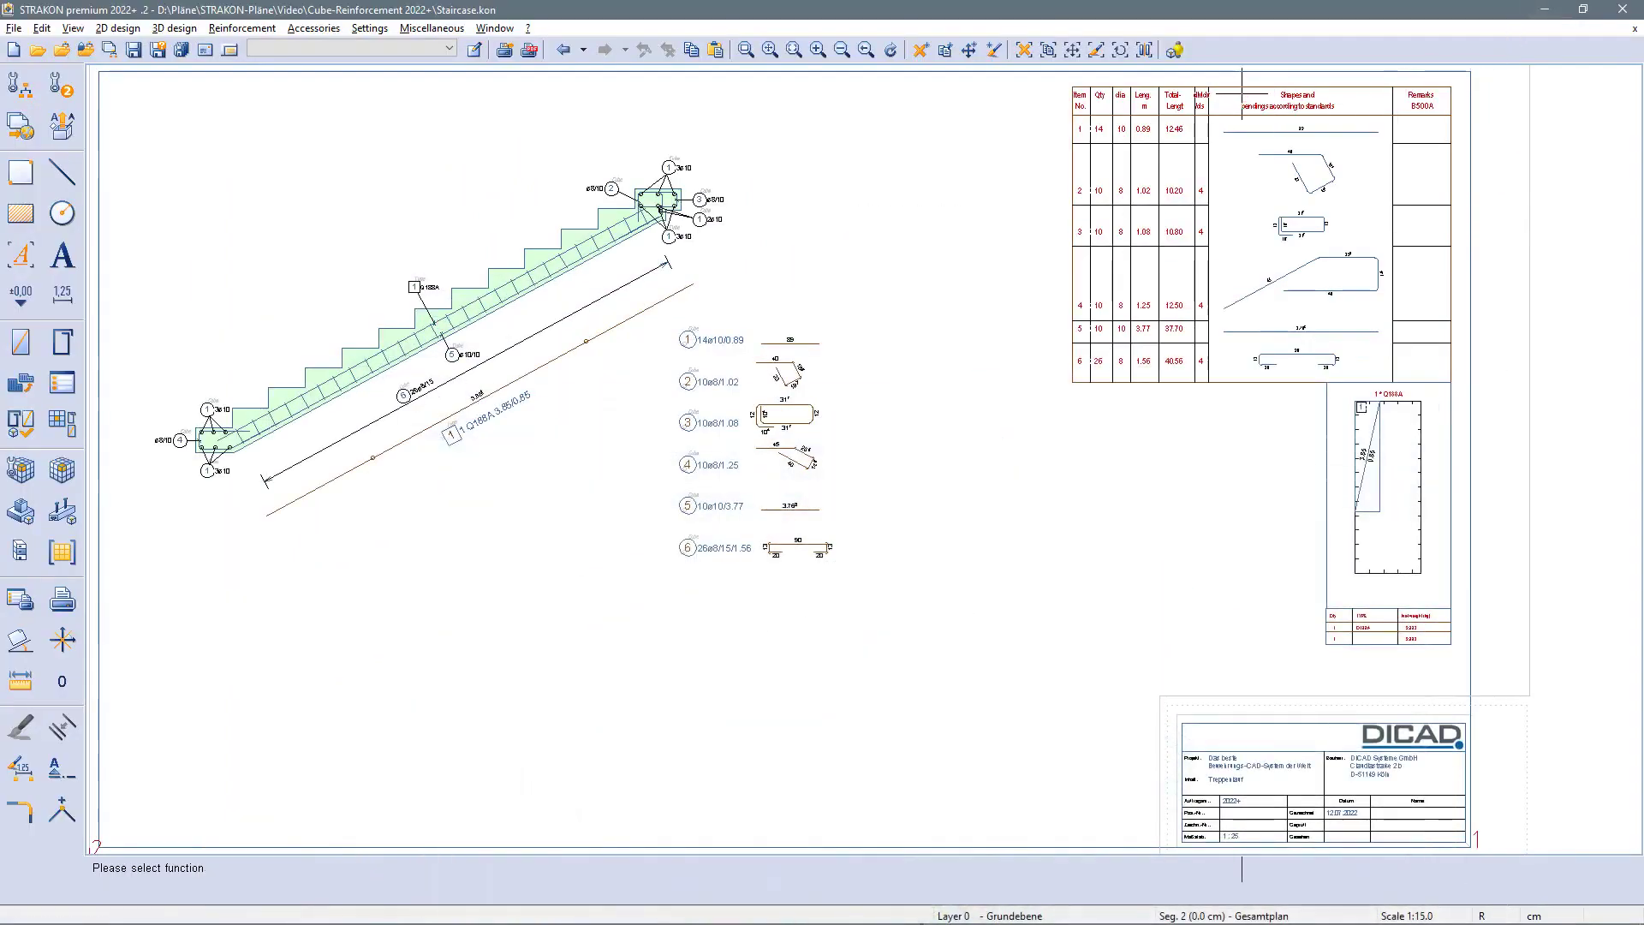
pyautogui.click(1176, 50)
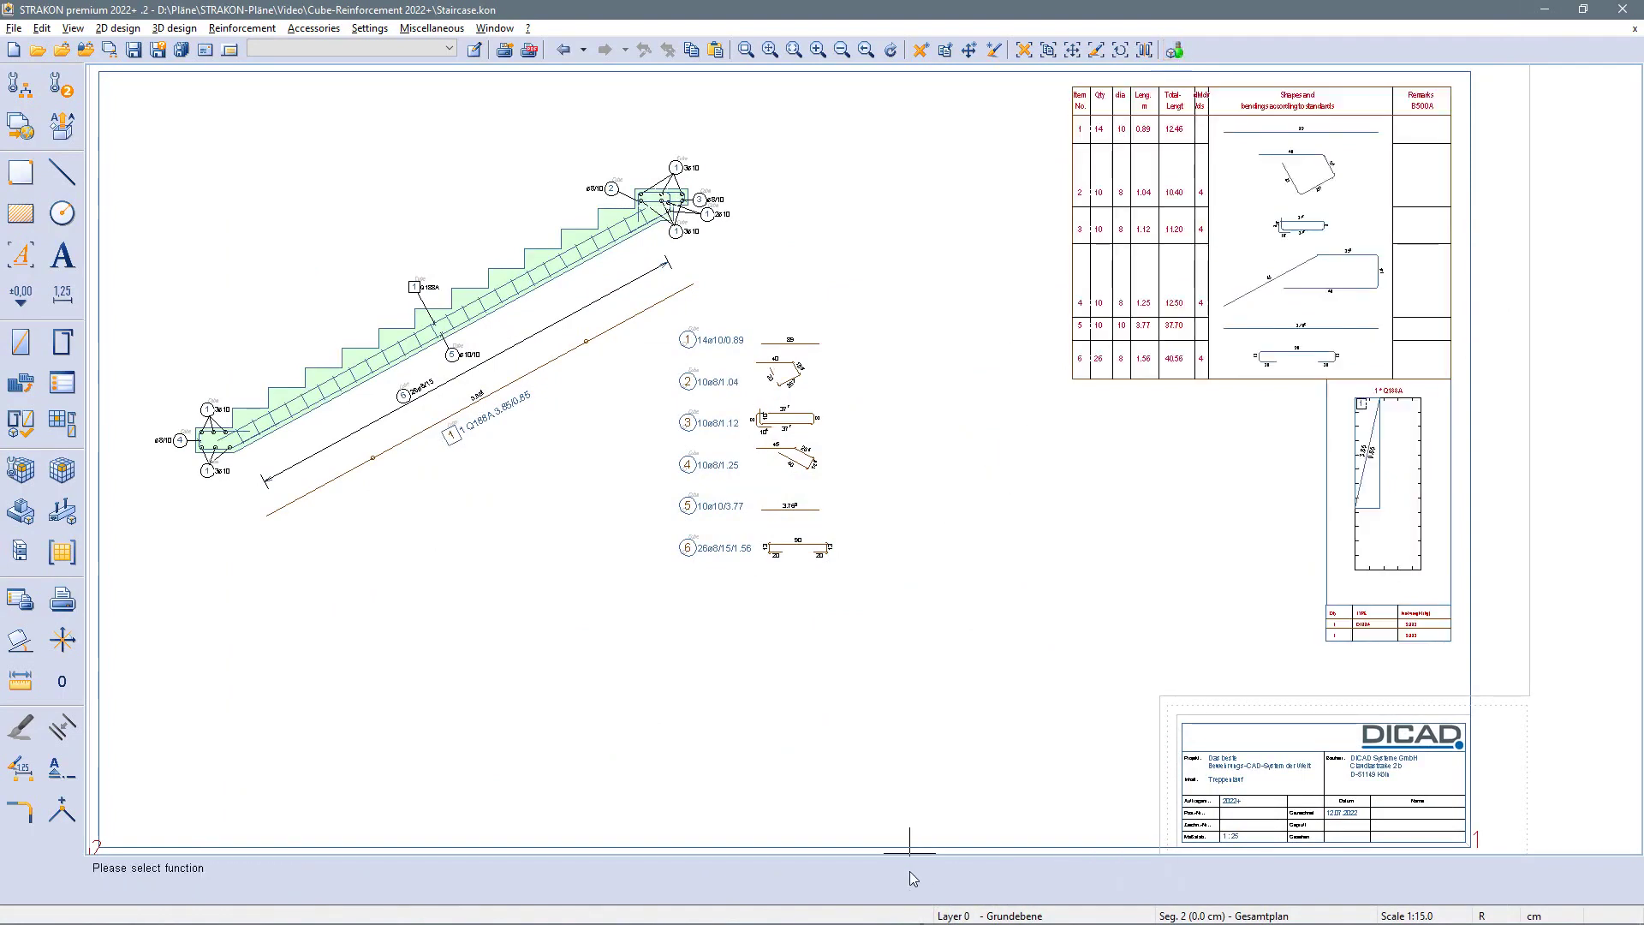
# Switch to STRAKON Cube and open the flight of stairs component for editing.
pyautogui.moveTo(916, 895)
pyautogui.click(964, 845)
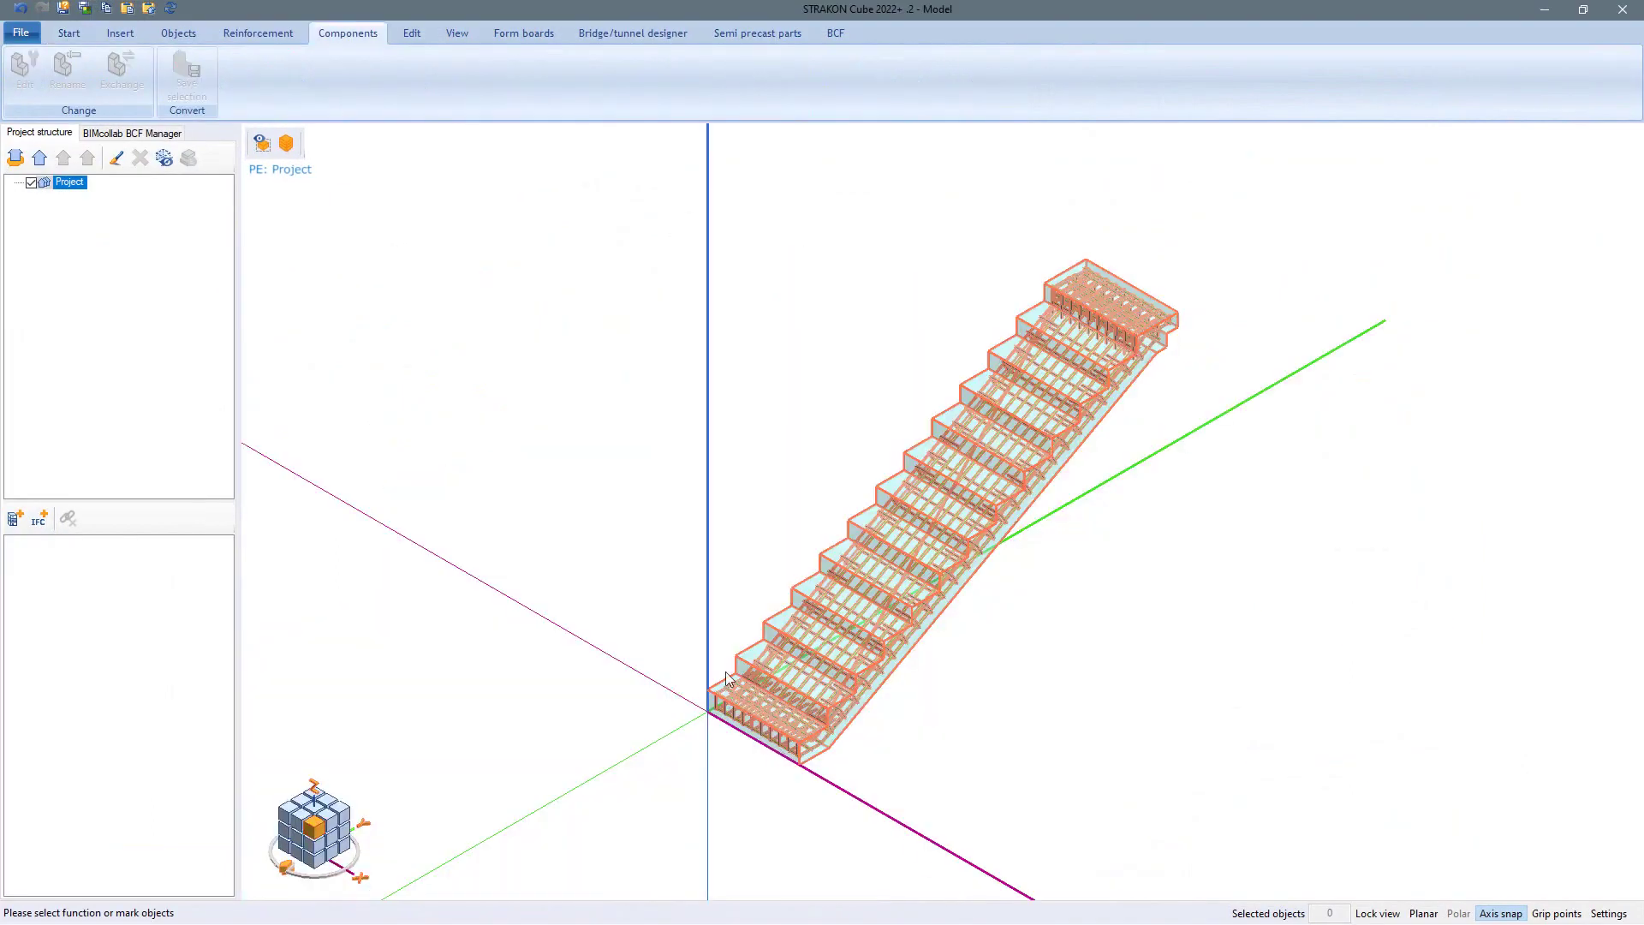
pyautogui.click(728, 679)
pyautogui.click(26, 77)
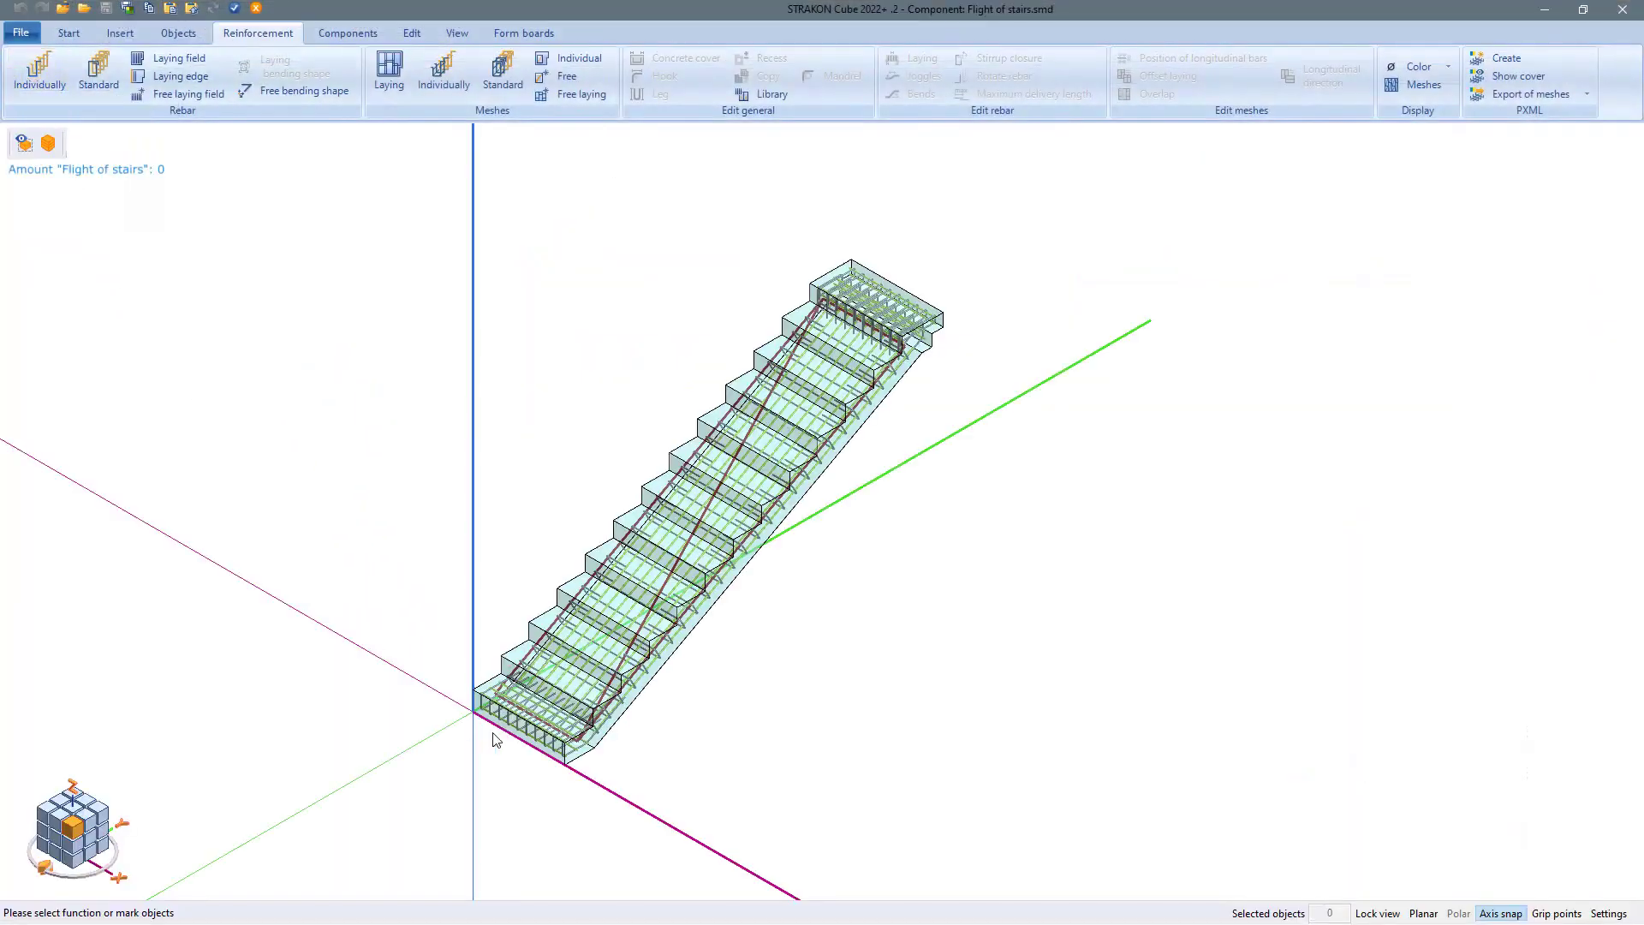
# Create a PXML mesh from the lower landing's stirrups and its upper and lower longitudinal bars, with weld and edge thickness 0.
pyautogui.scroll(5, 542, 799)
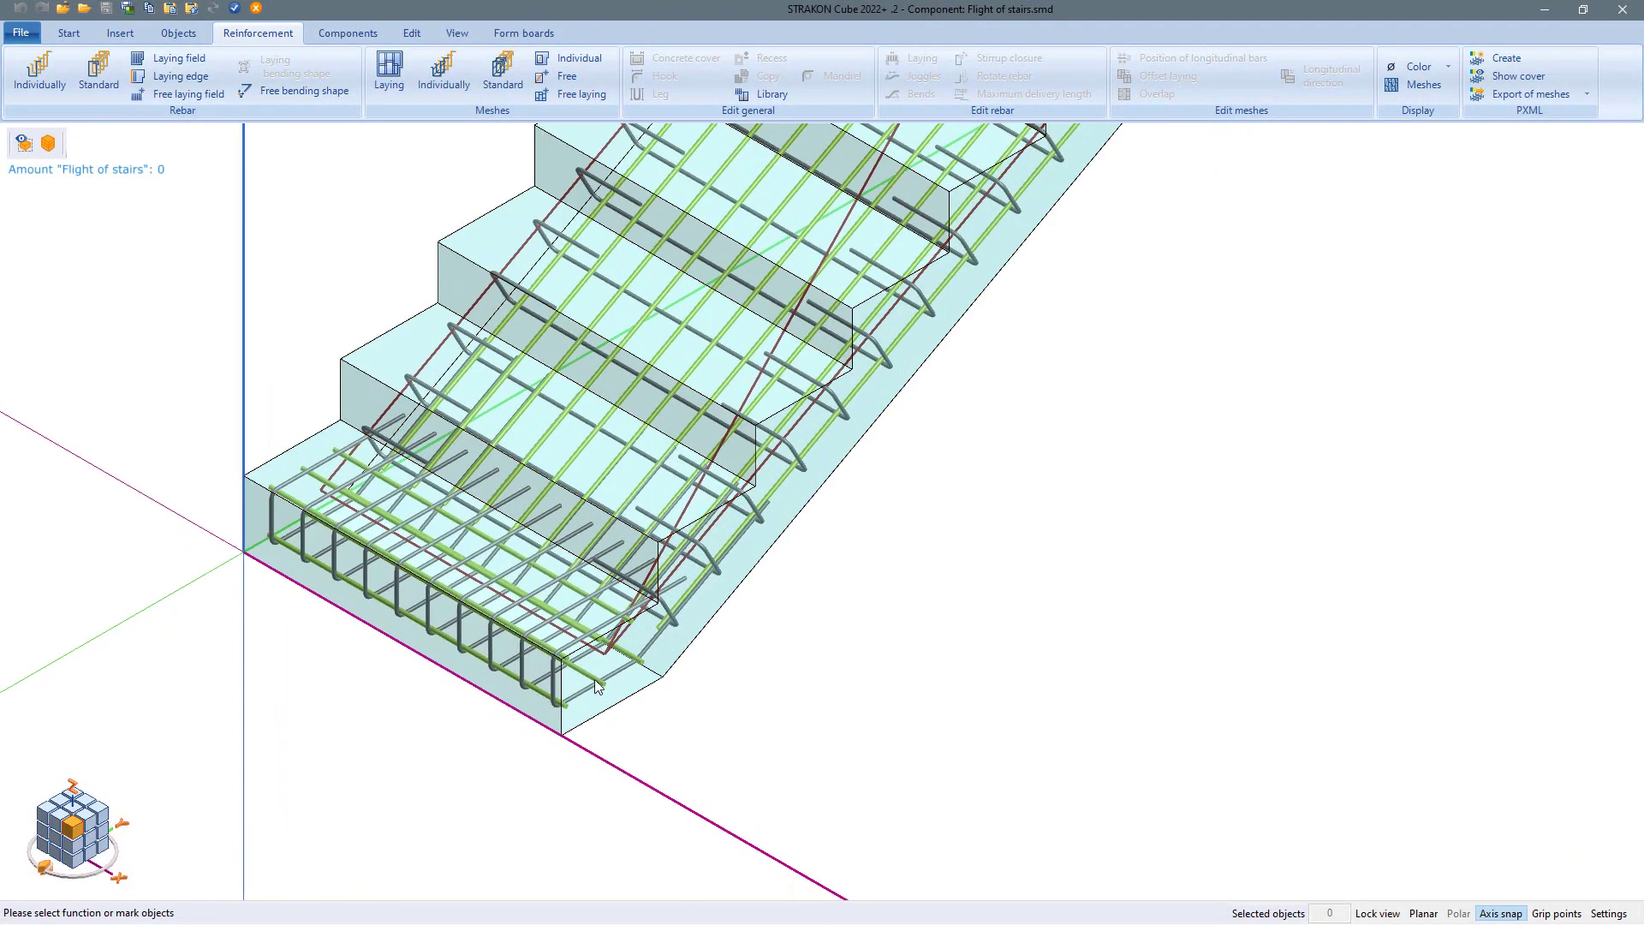
pyautogui.scroll(1, 572, 644)
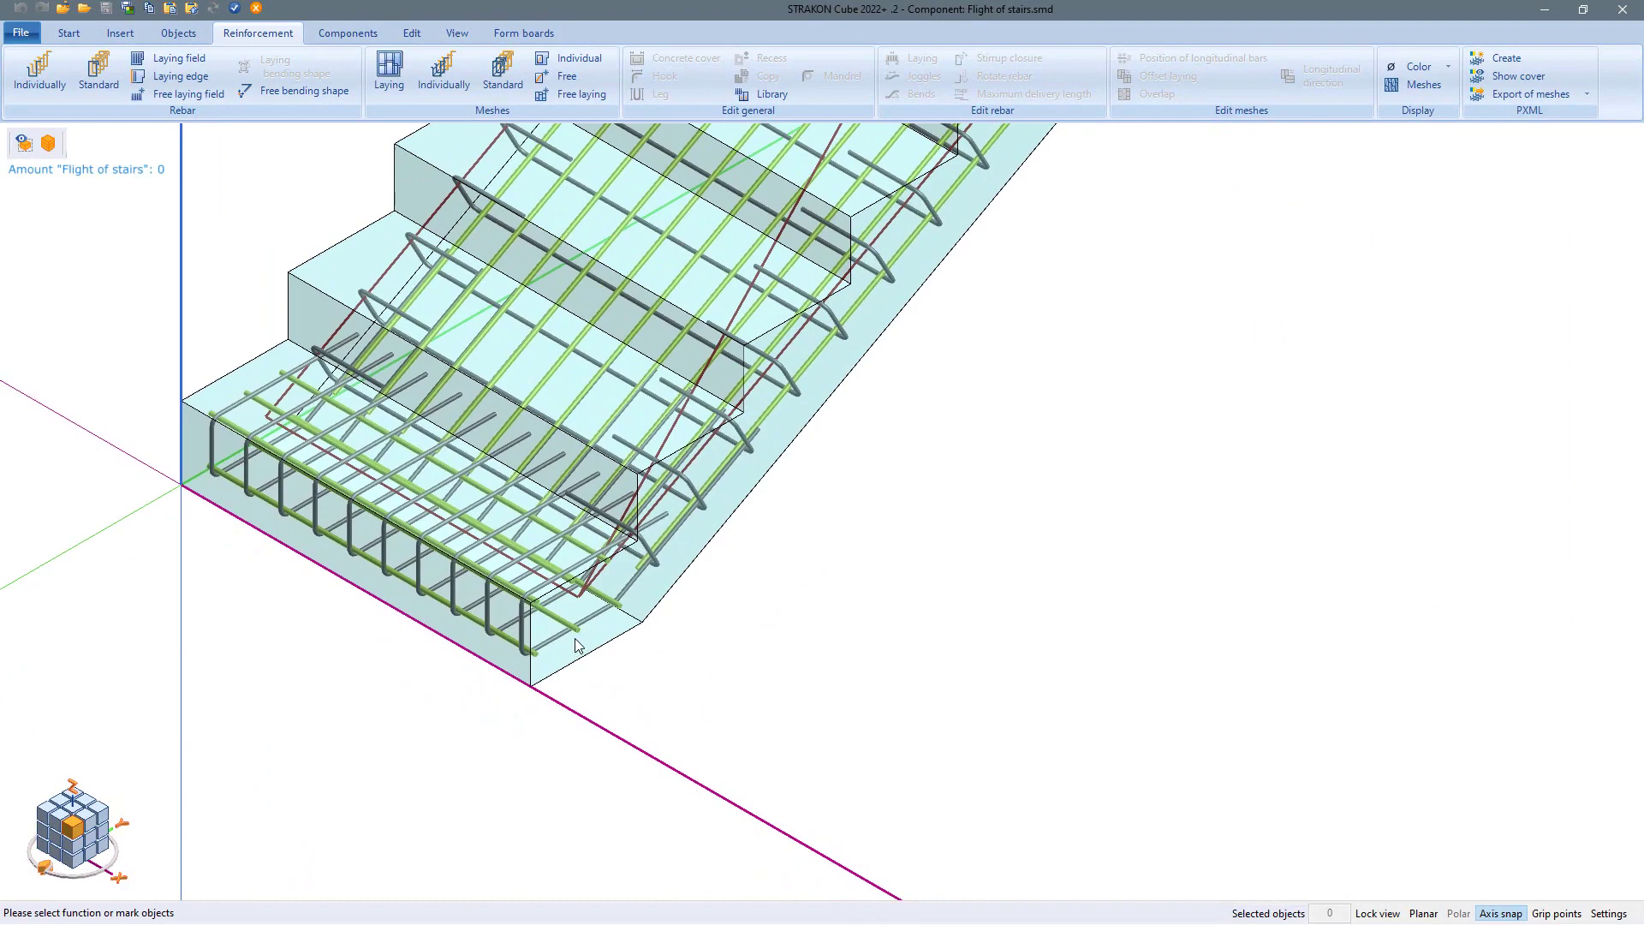
pyautogui.click(1507, 59)
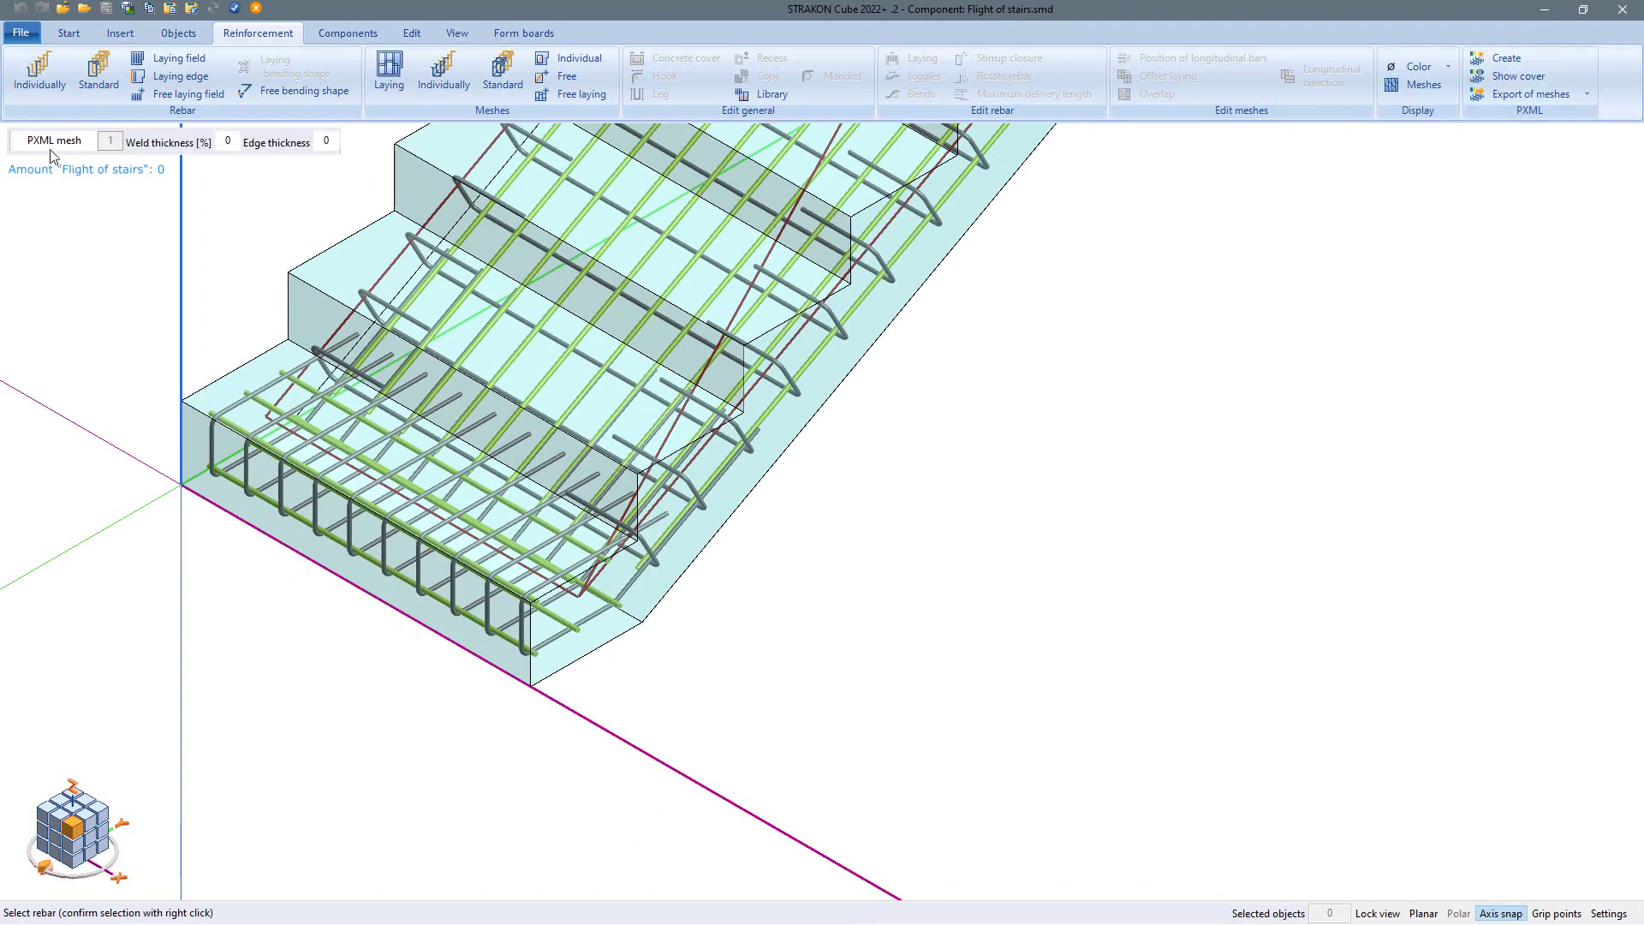
pyautogui.click(244, 404)
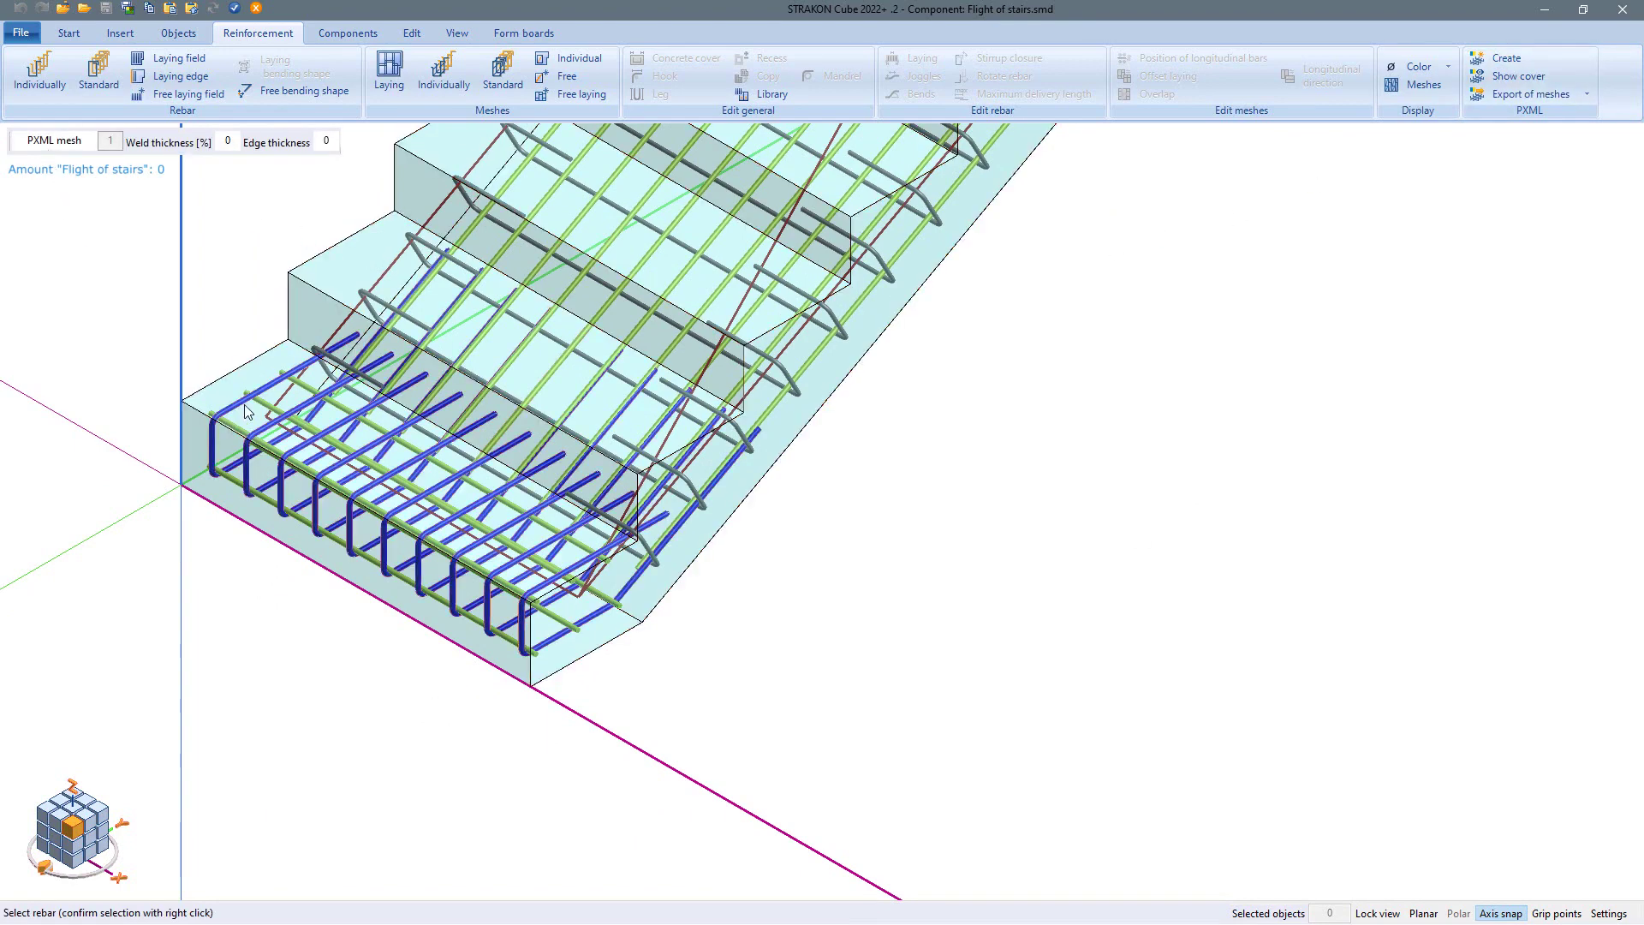
pyautogui.click(260, 404)
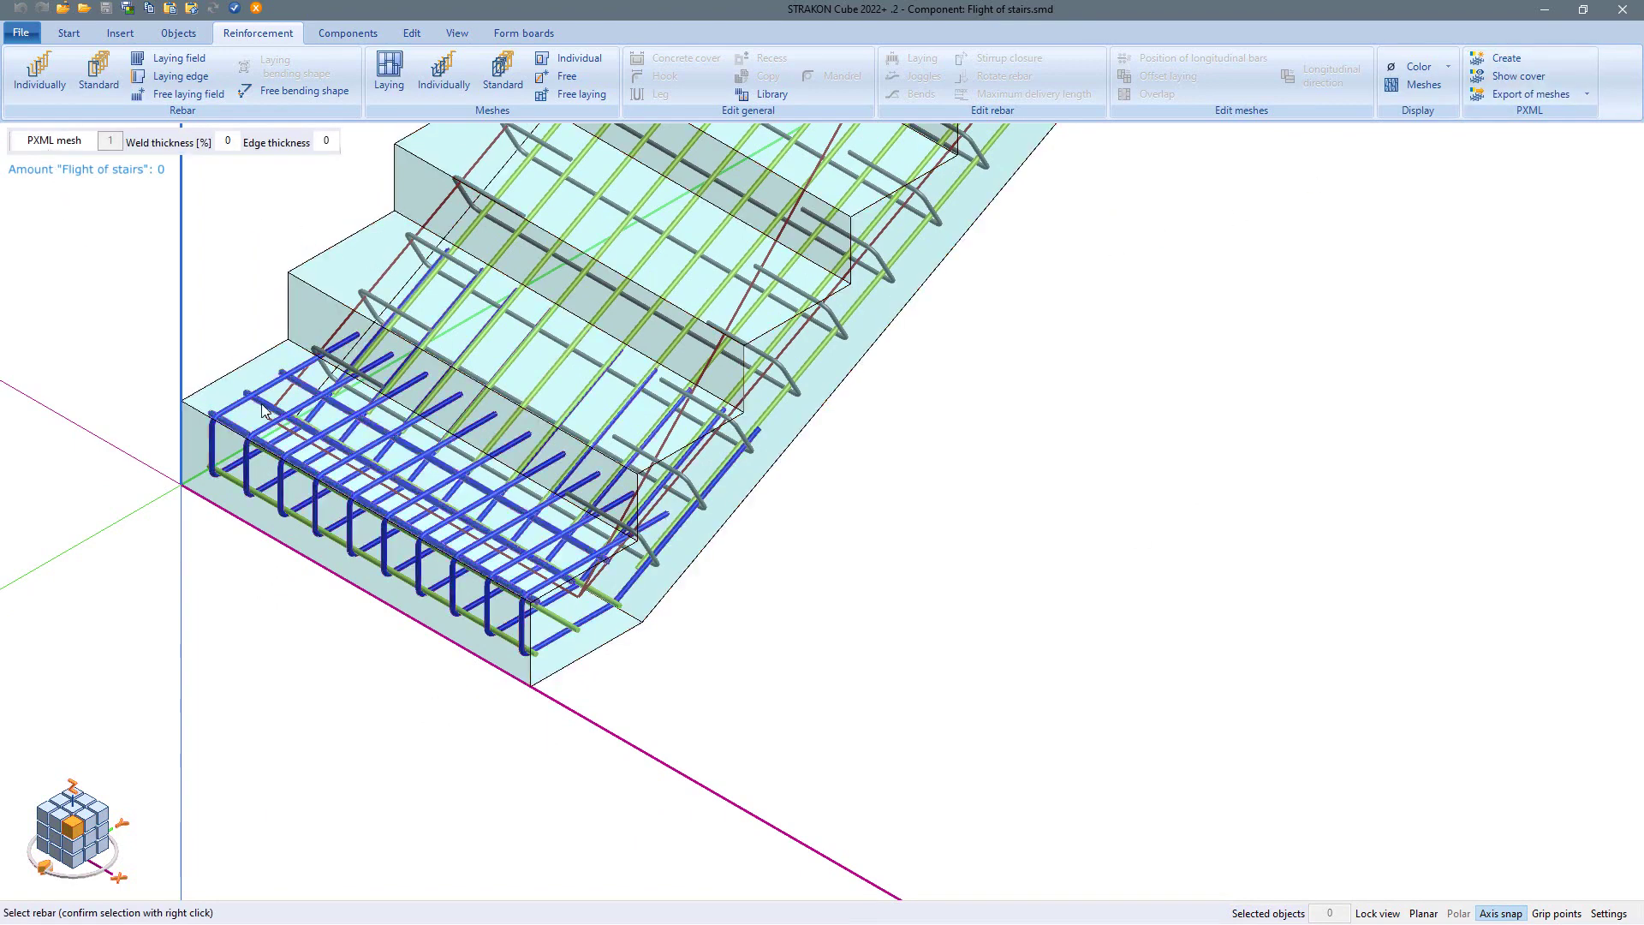
pyautogui.click(239, 488)
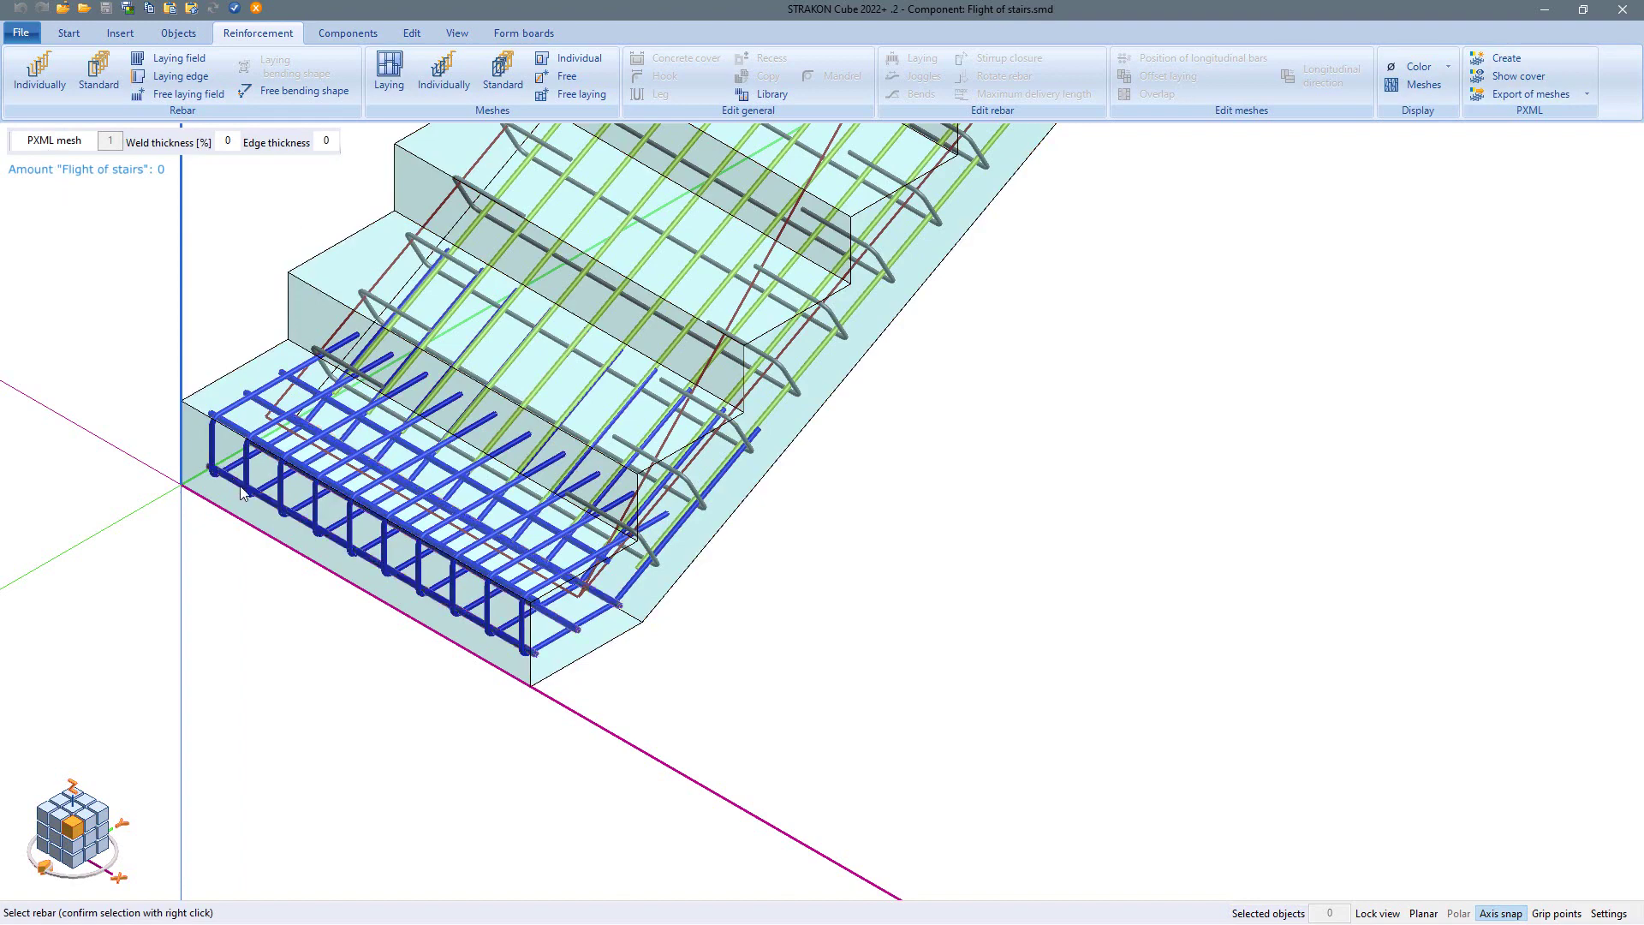
pyautogui.rightClick(291, 599)
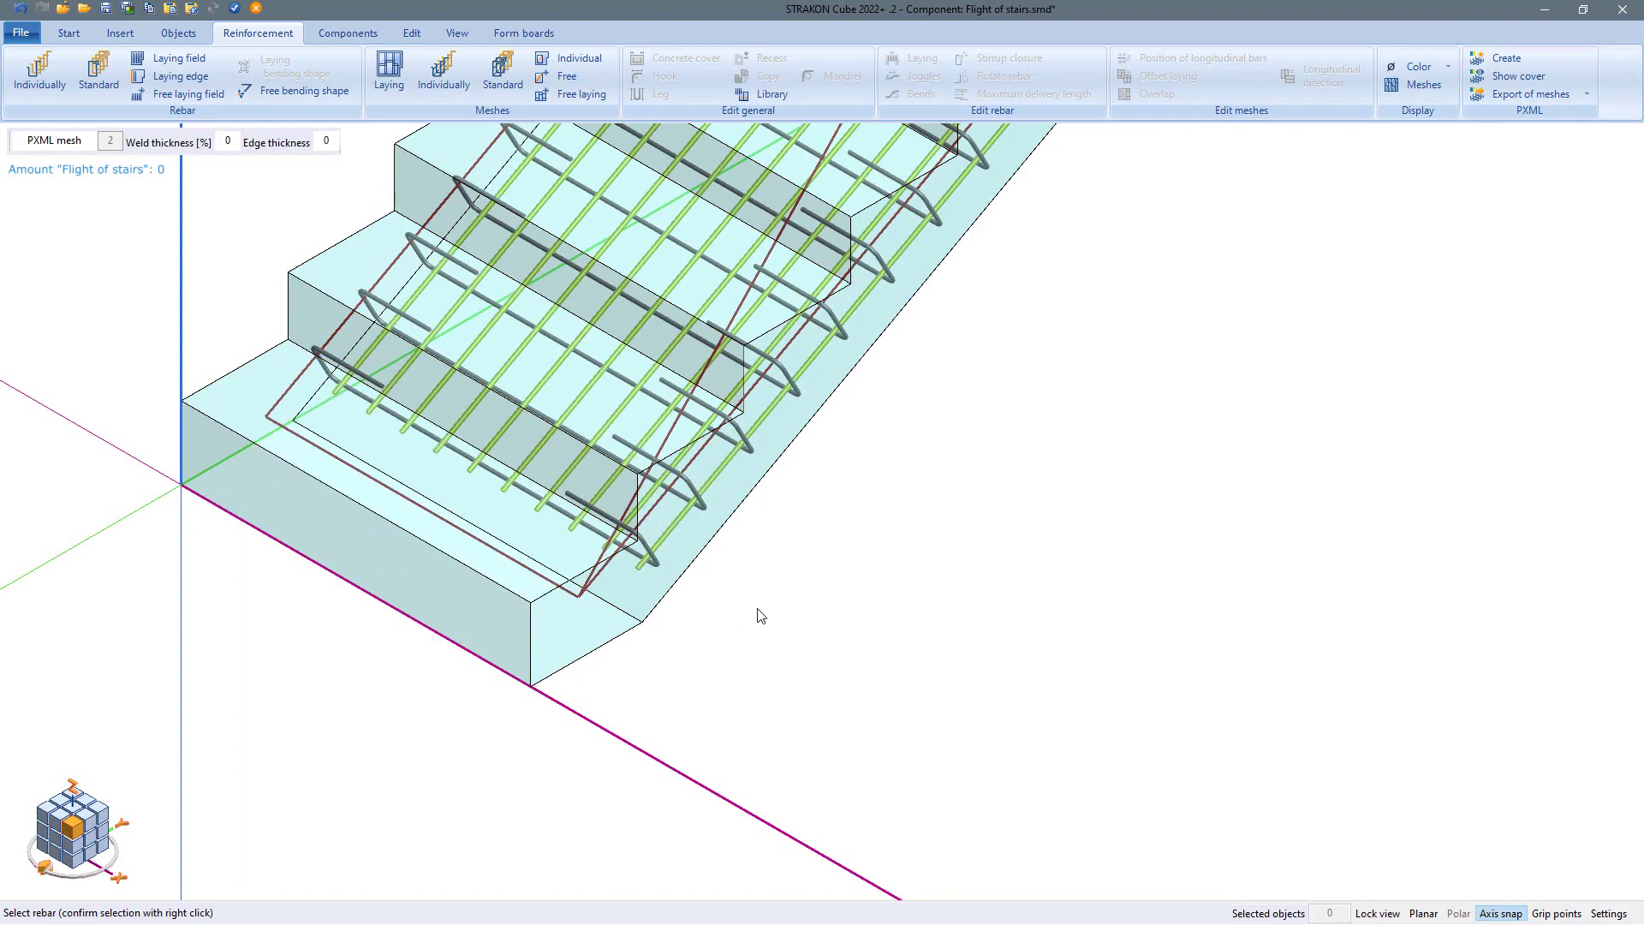
pyautogui.rightClick(824, 577)
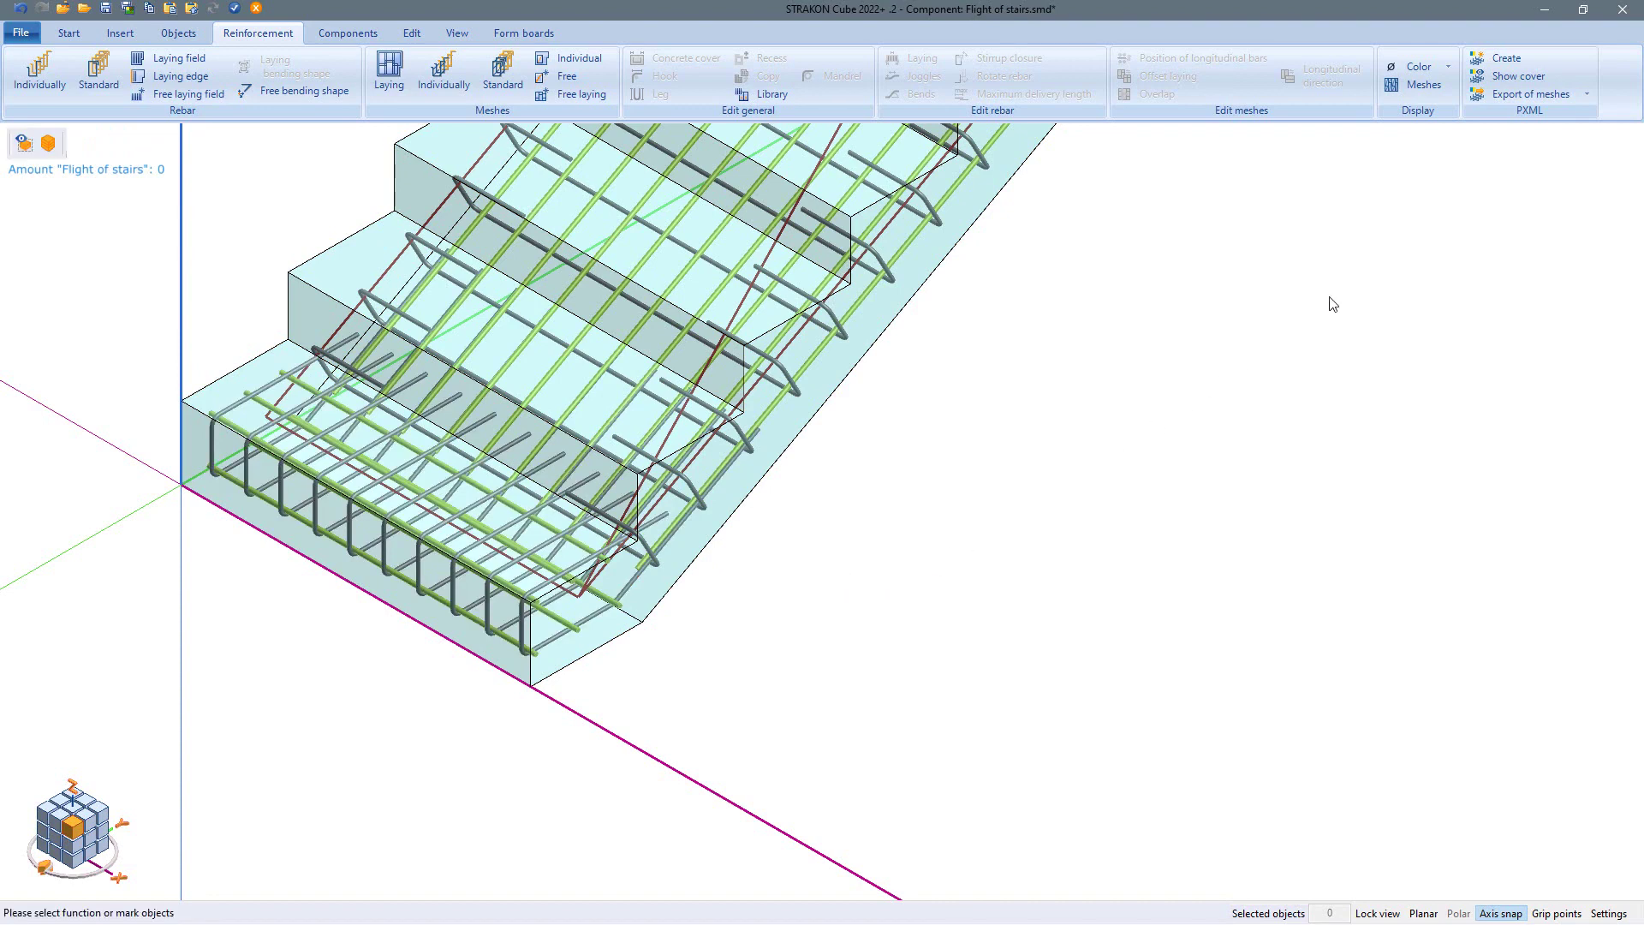
# Export the PXML meshes and examine the PTS feedback by locating the bars of several entries in the model.
pyautogui.click(1508, 94)
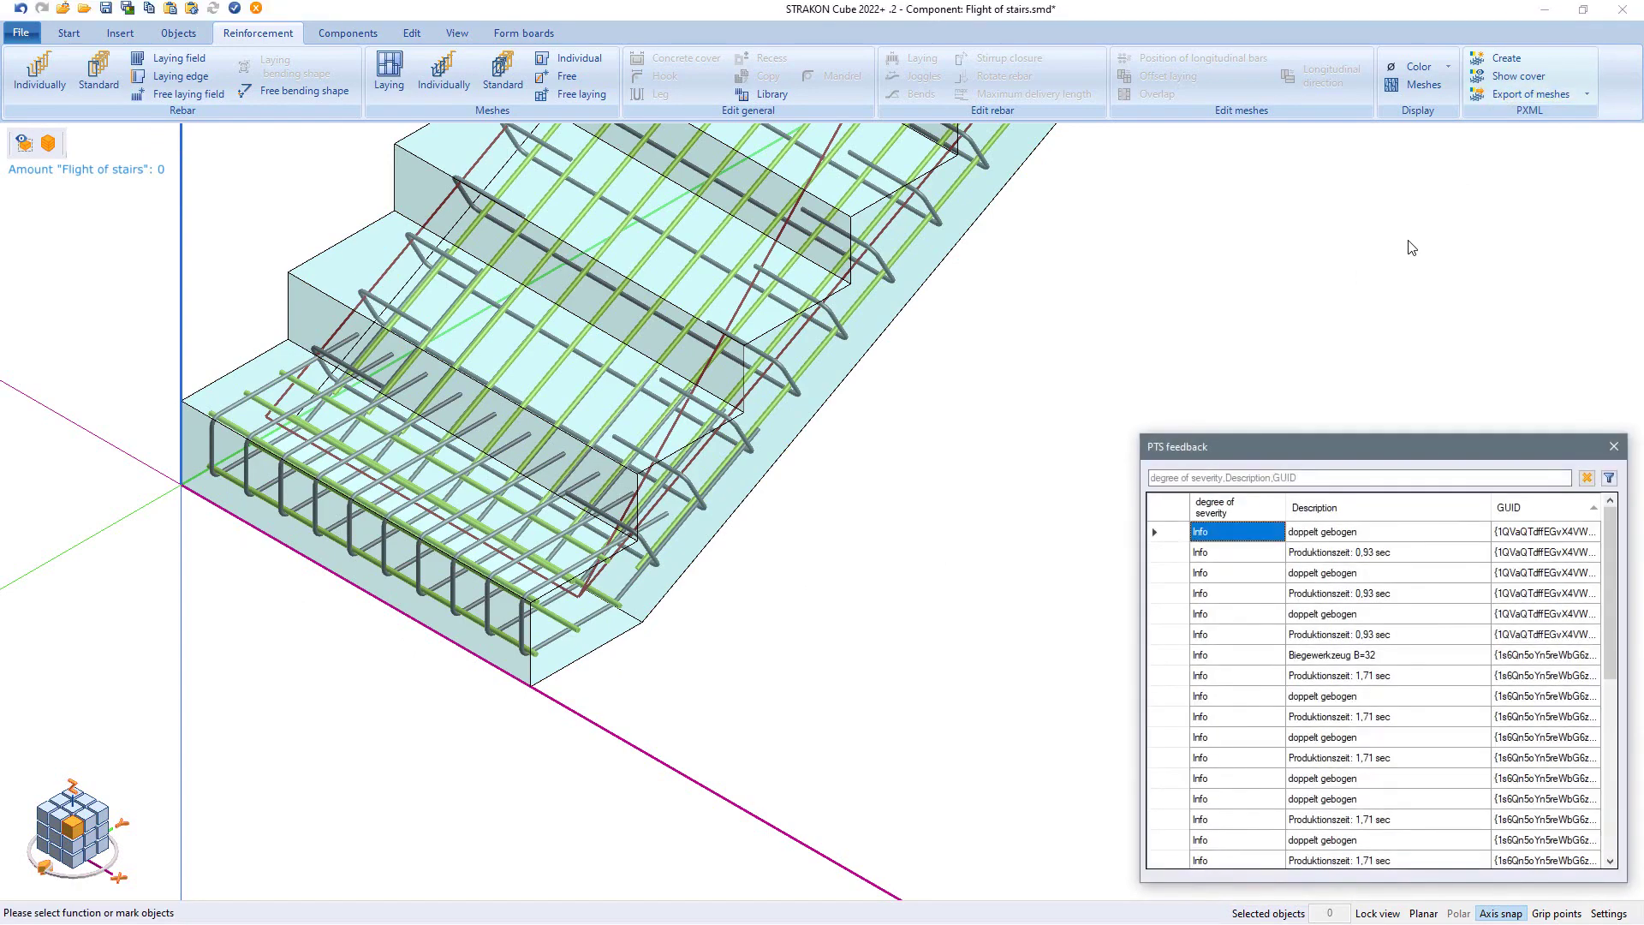
pyautogui.click(1180, 533)
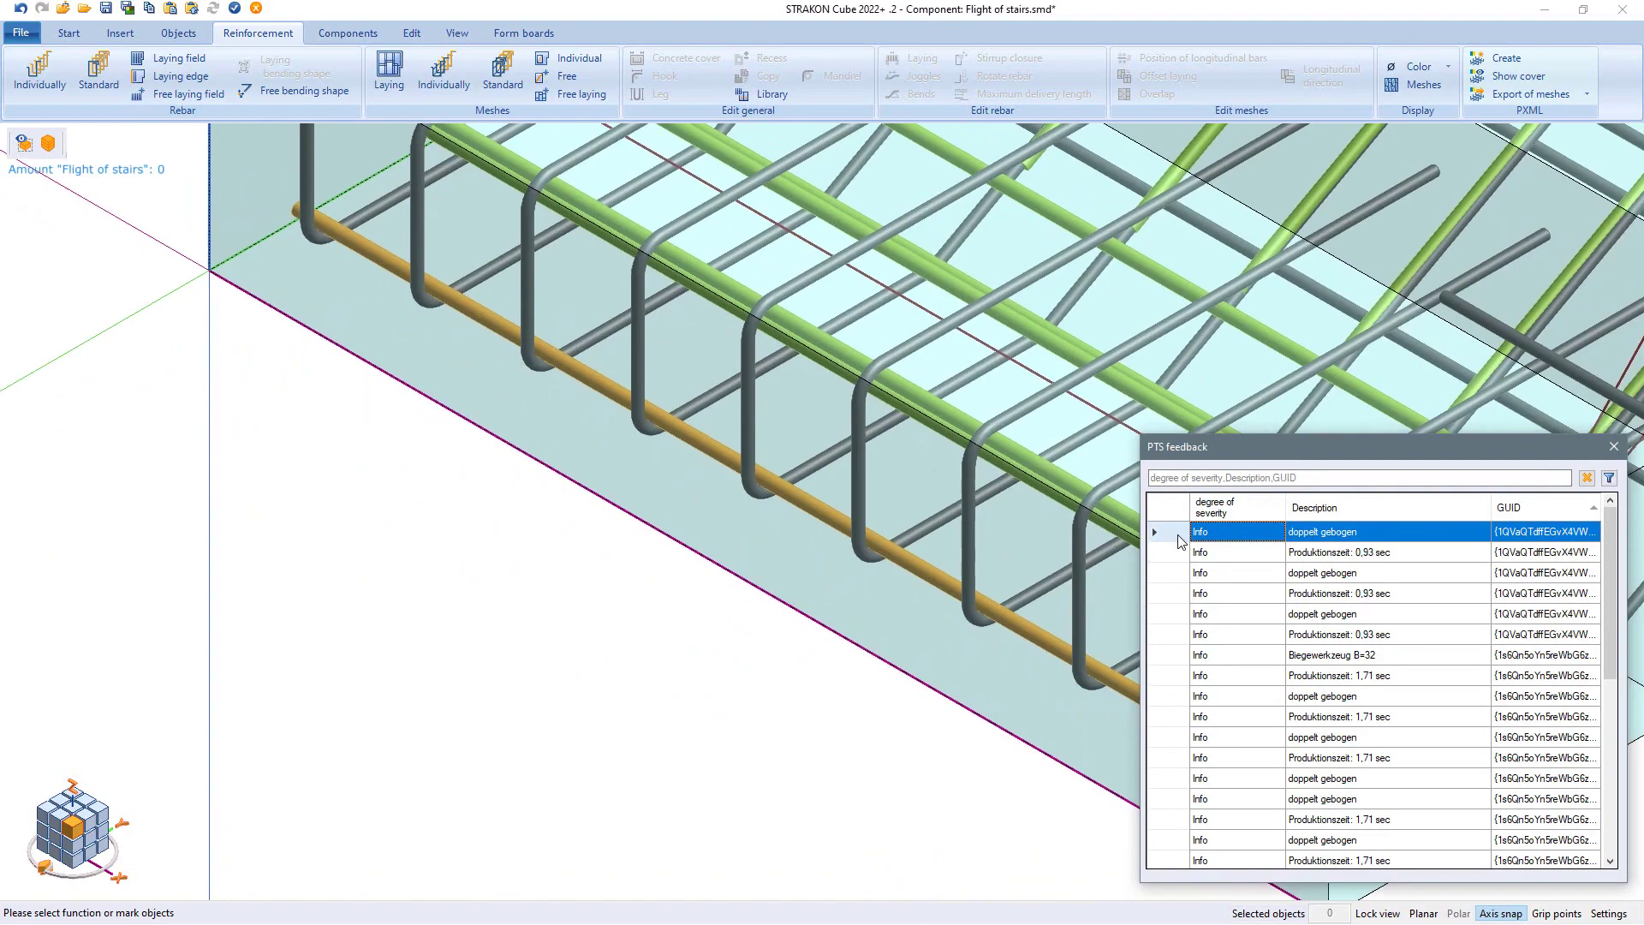
pyautogui.click(1180, 573)
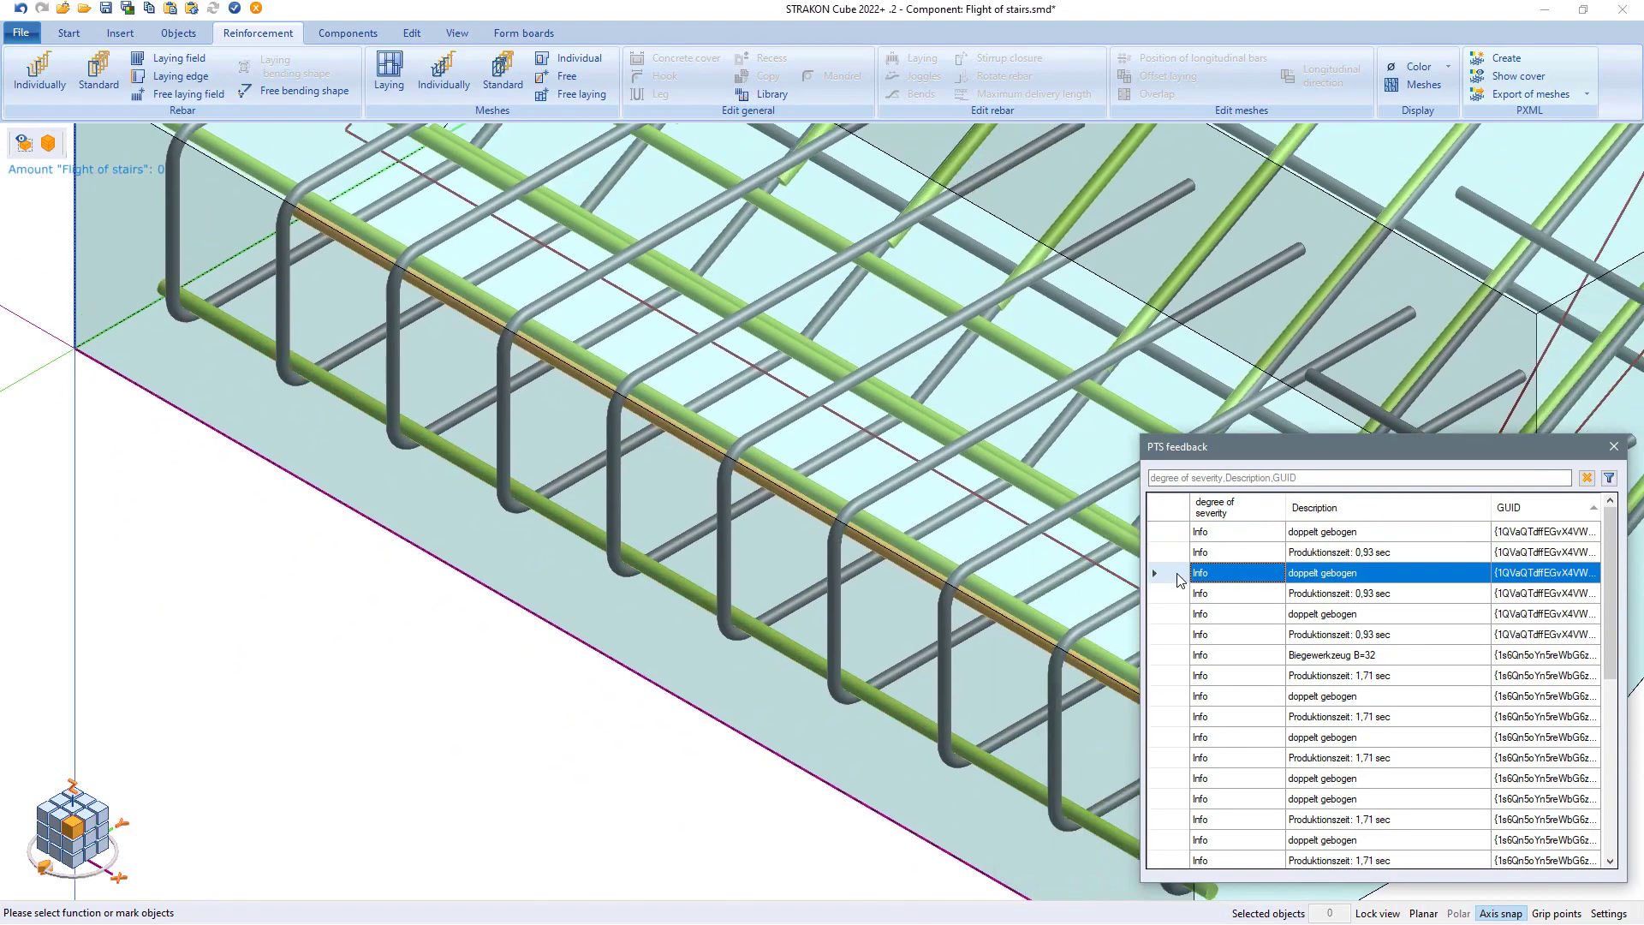
pyautogui.click(1179, 616)
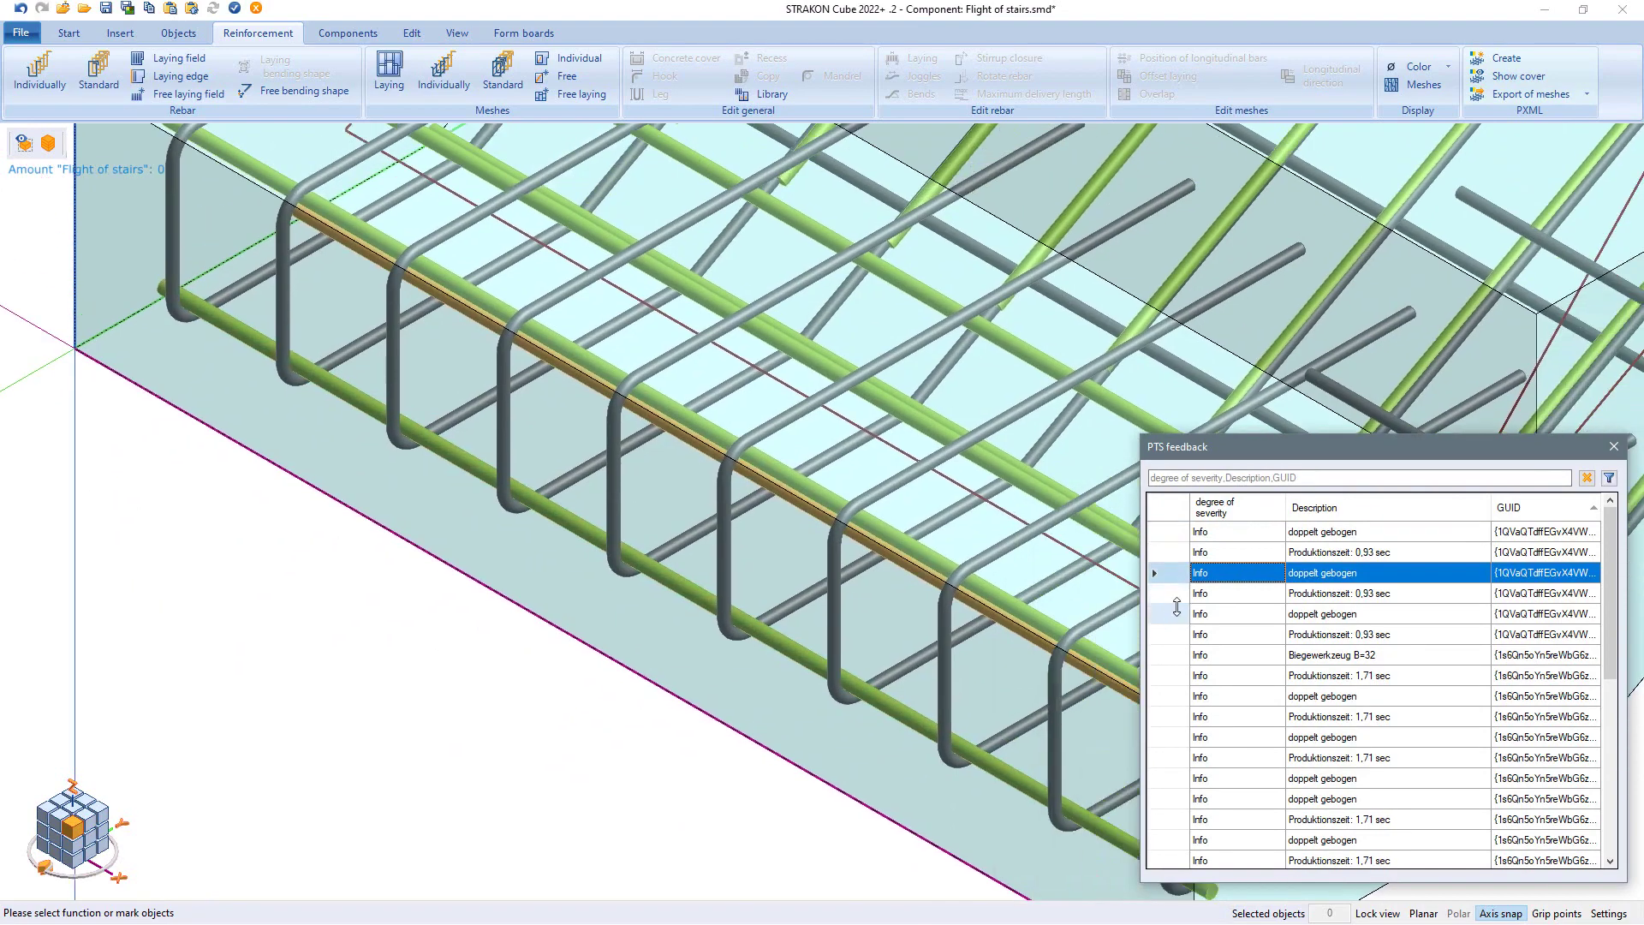
pyautogui.click(1174, 656)
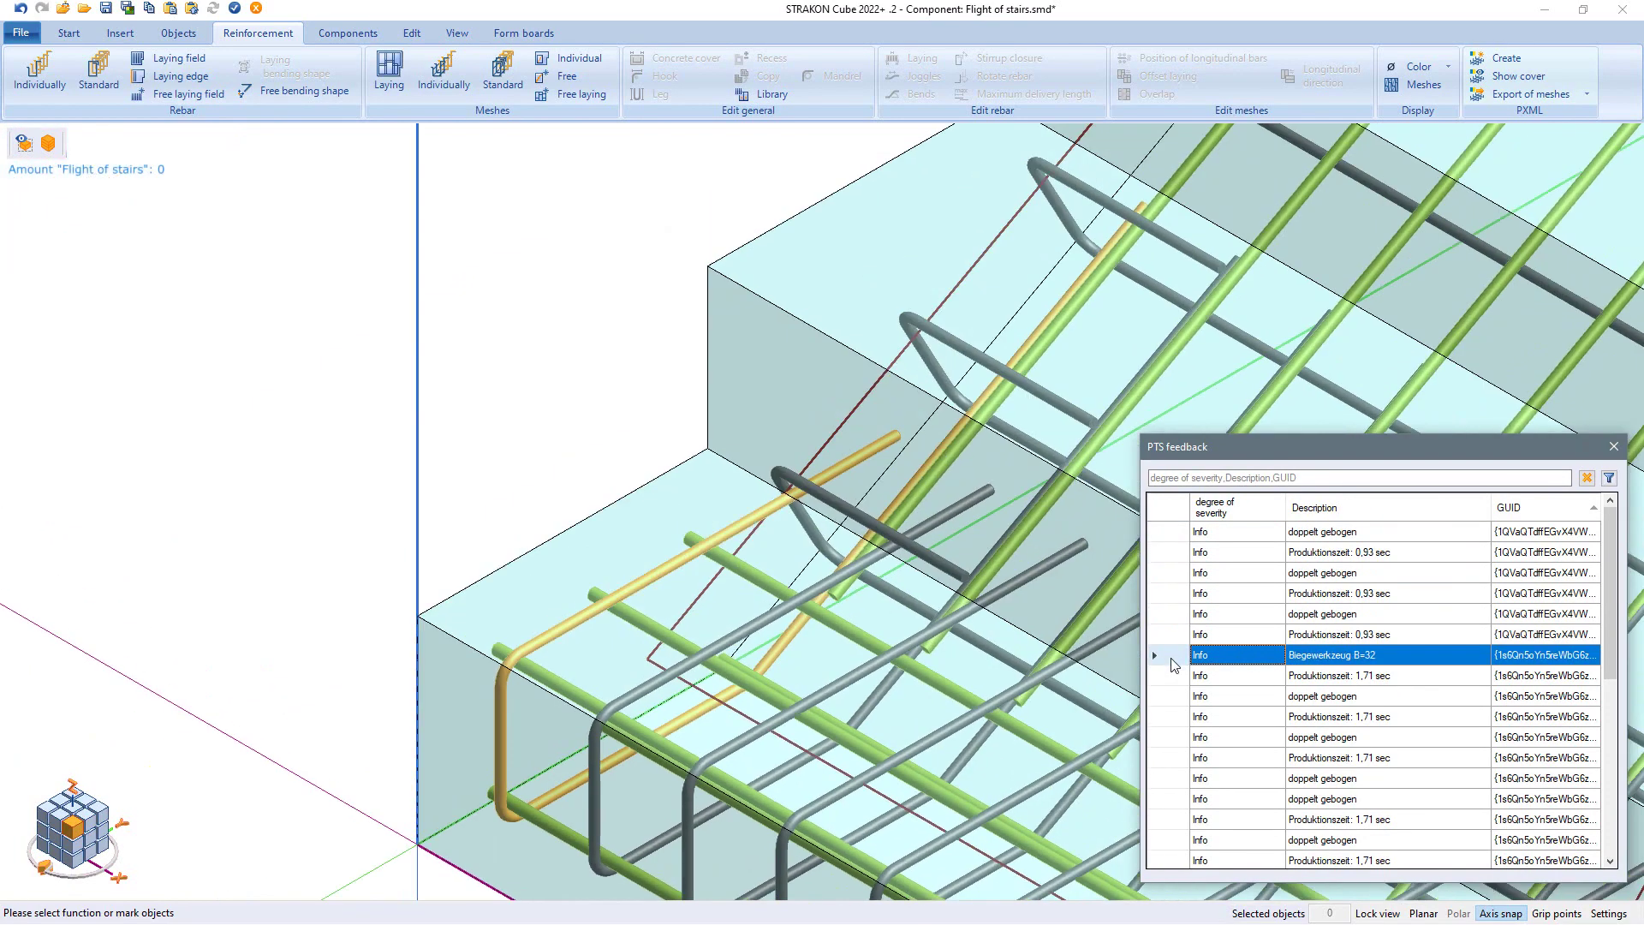
pyautogui.click(1181, 720)
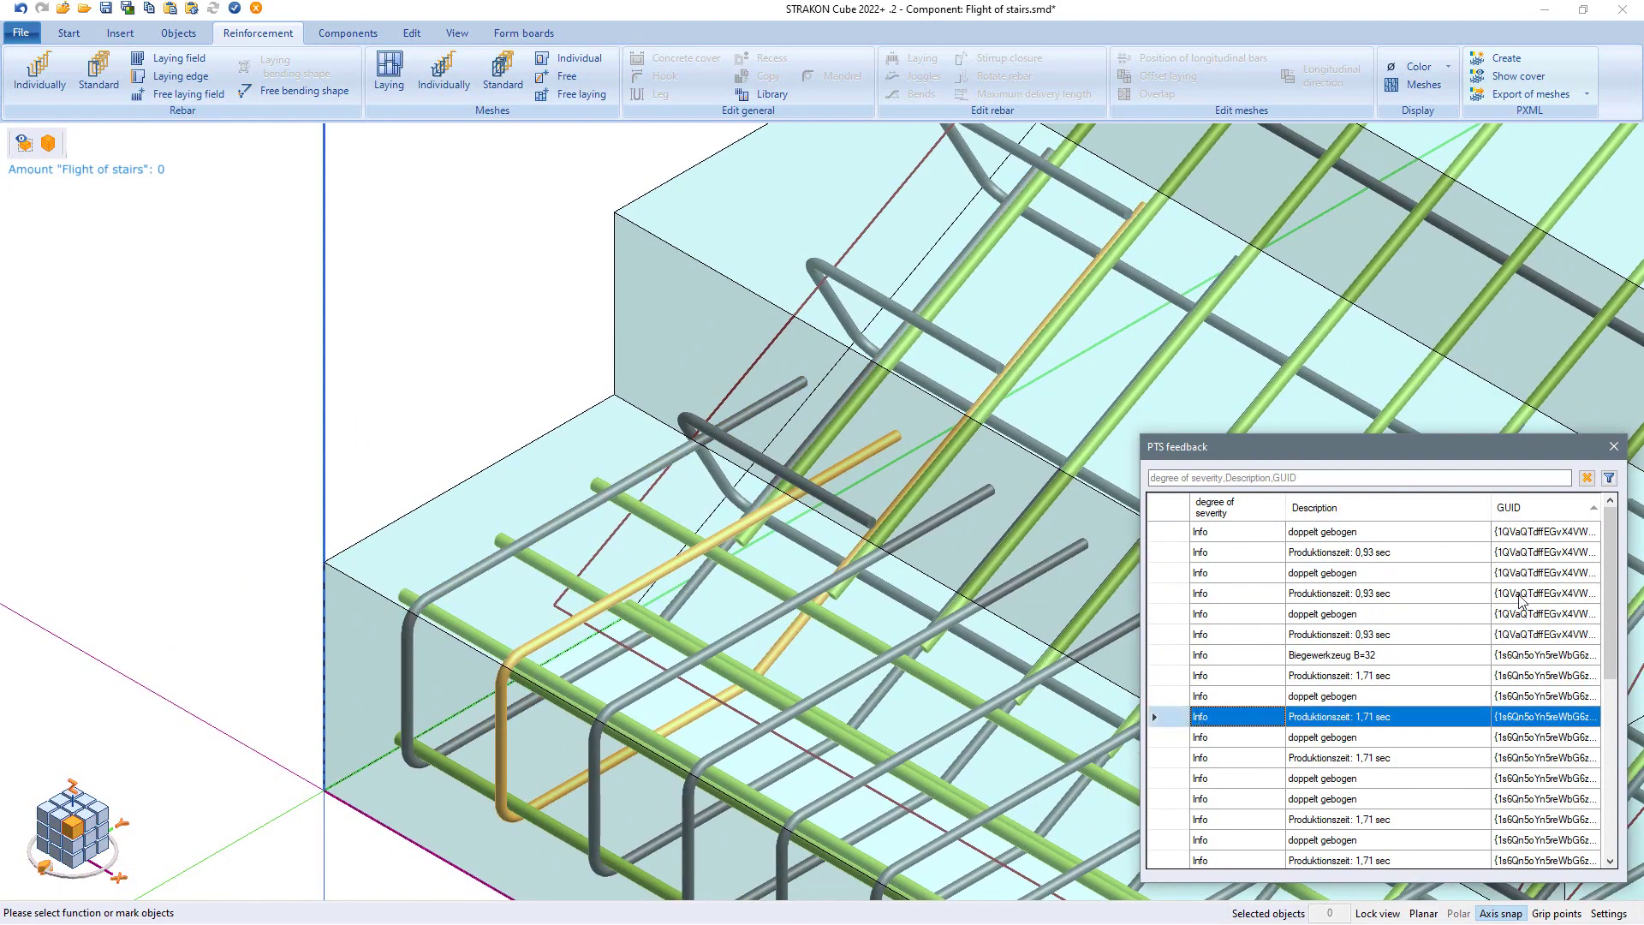
pyautogui.click(1613, 446)
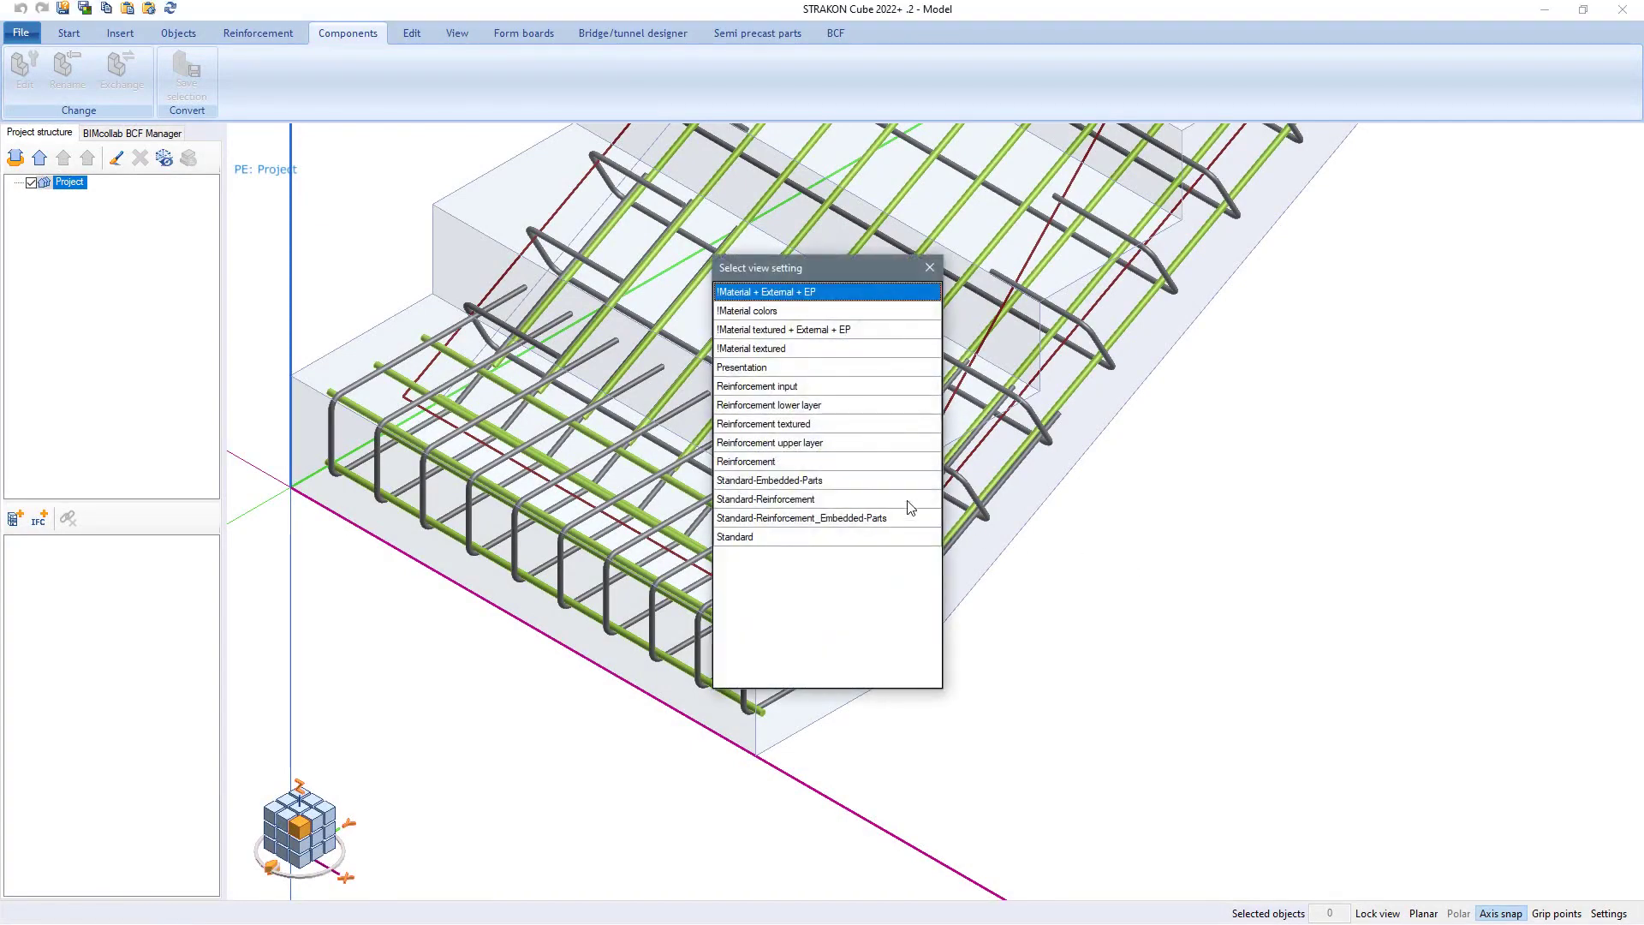
# Apply the Reinforcement textured view setting to the model and review the BVBS data export options for publishing without publishing anything.
pyautogui.click(809, 425)
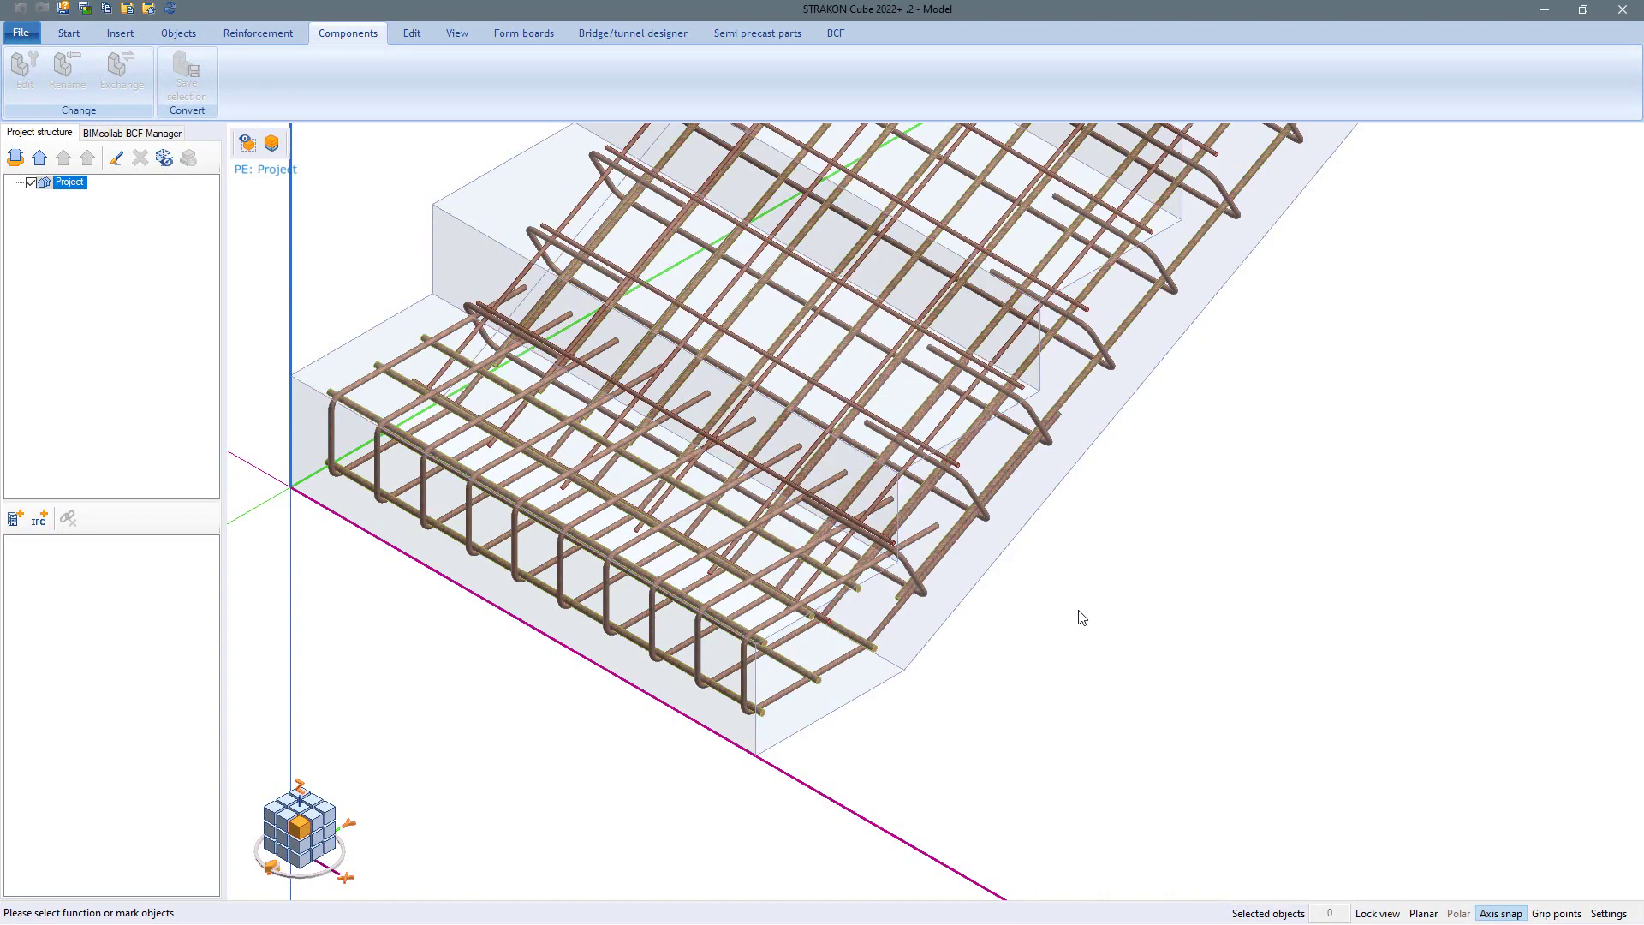
pyautogui.hotkey('ctrl', 'p')
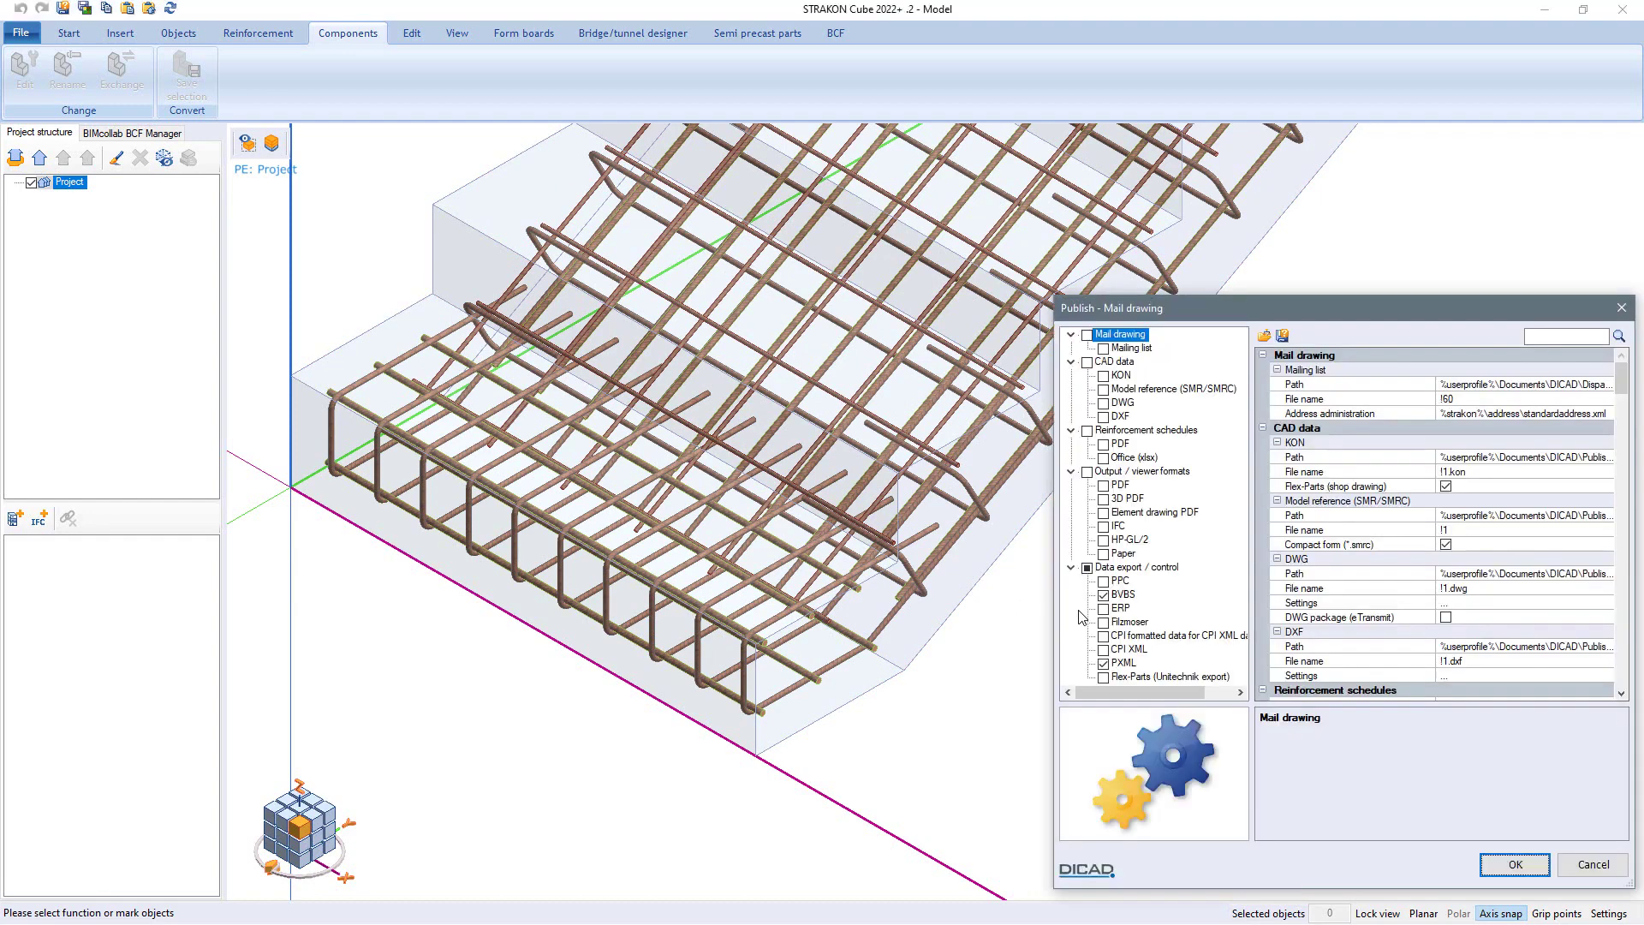
pyautogui.click(1124, 595)
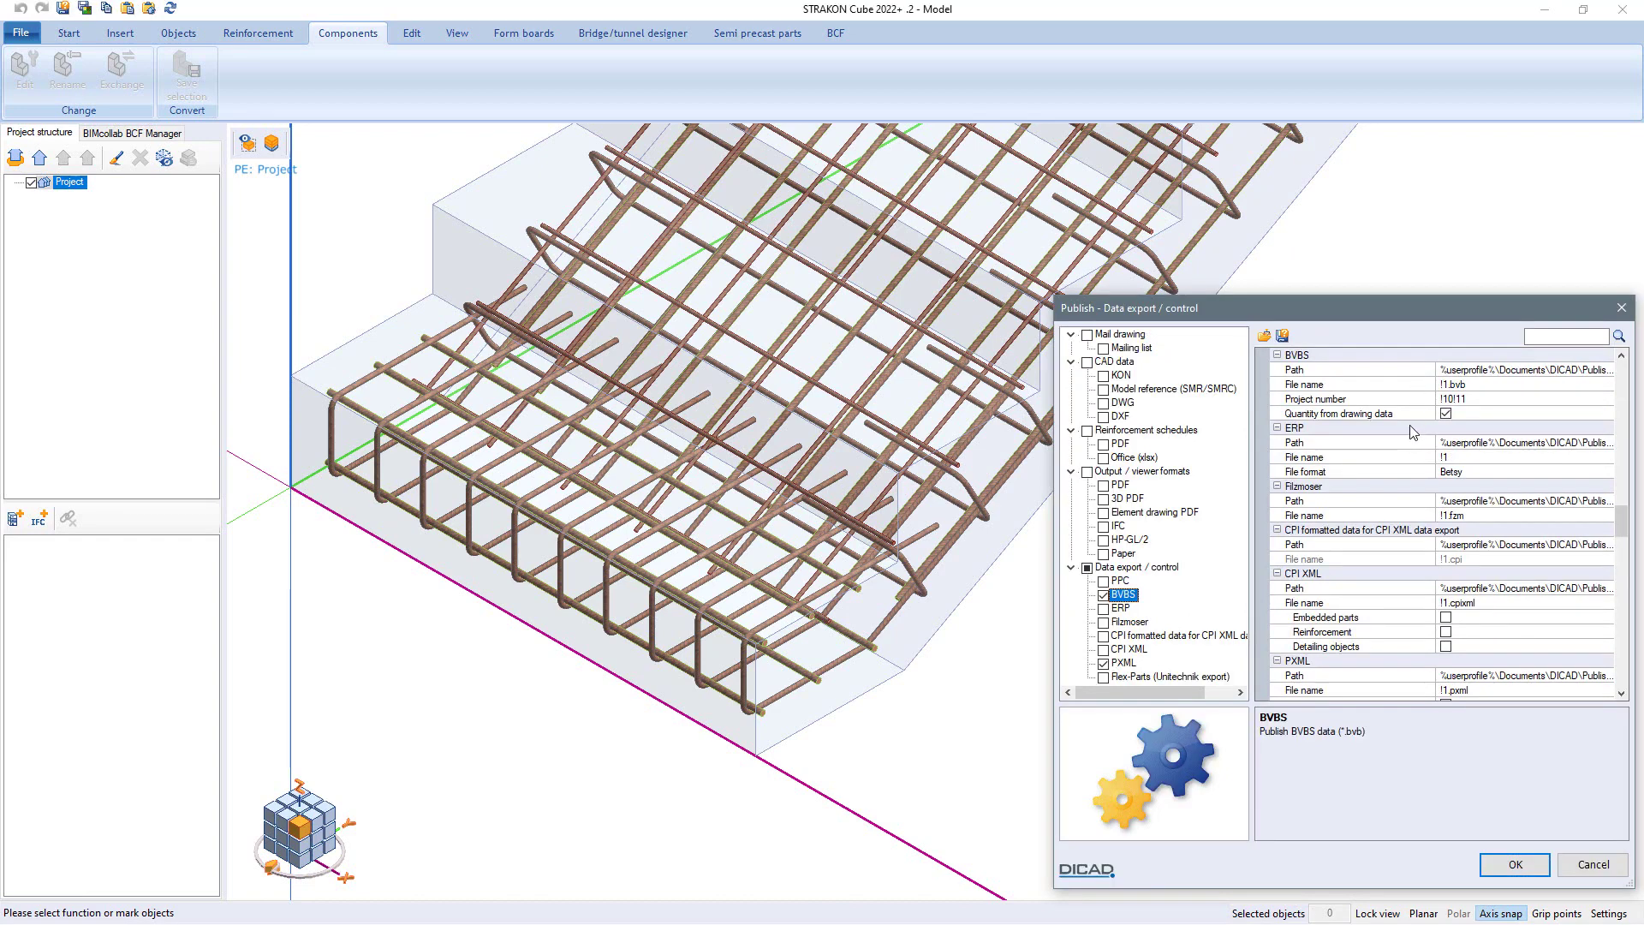
pyautogui.click(1594, 865)
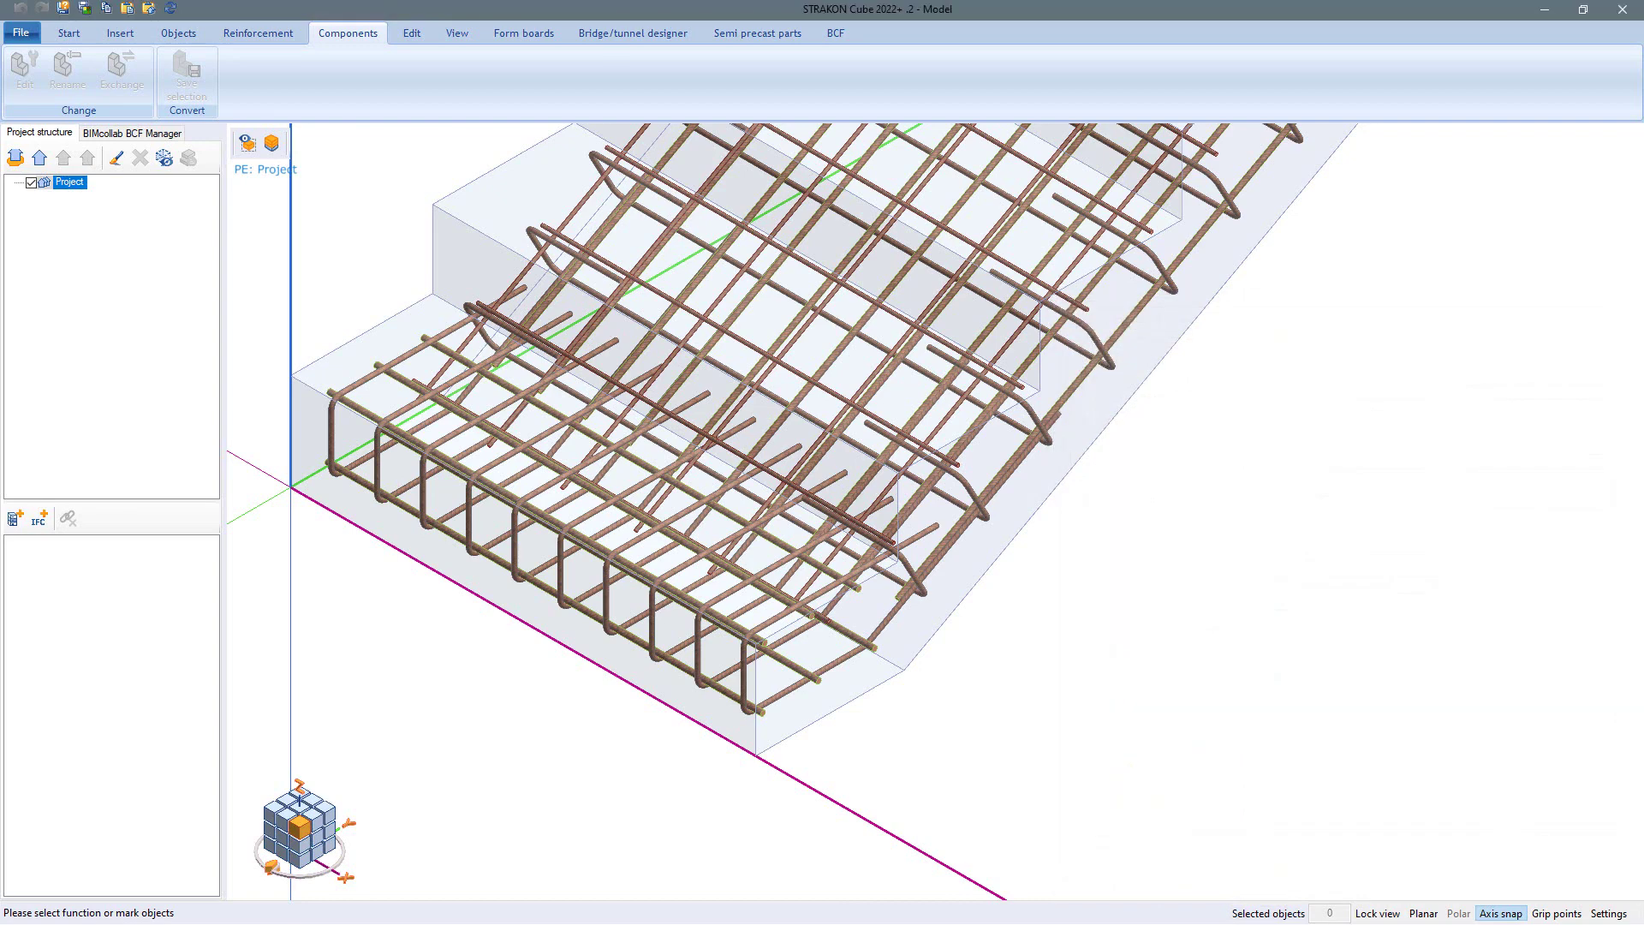